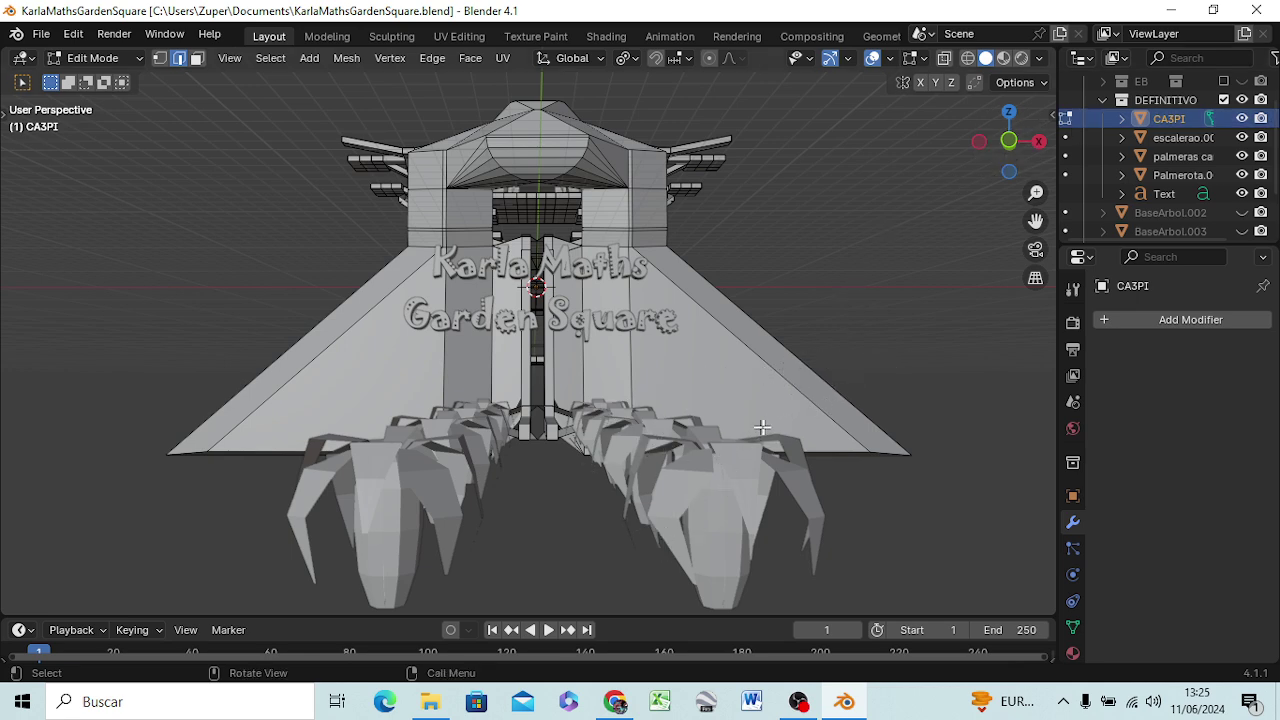
- Orbit to a near top-down view, box-select part of the CA3PI mesh, and return to Object Mode
mouse_move(866, 407)
middle_down()
mouse_move(737, 398)
mouse_move(599, 446)
mouse_move(560, 440)
mouse_move(903, 423)
mouse_move(817, 426)
middle_up()
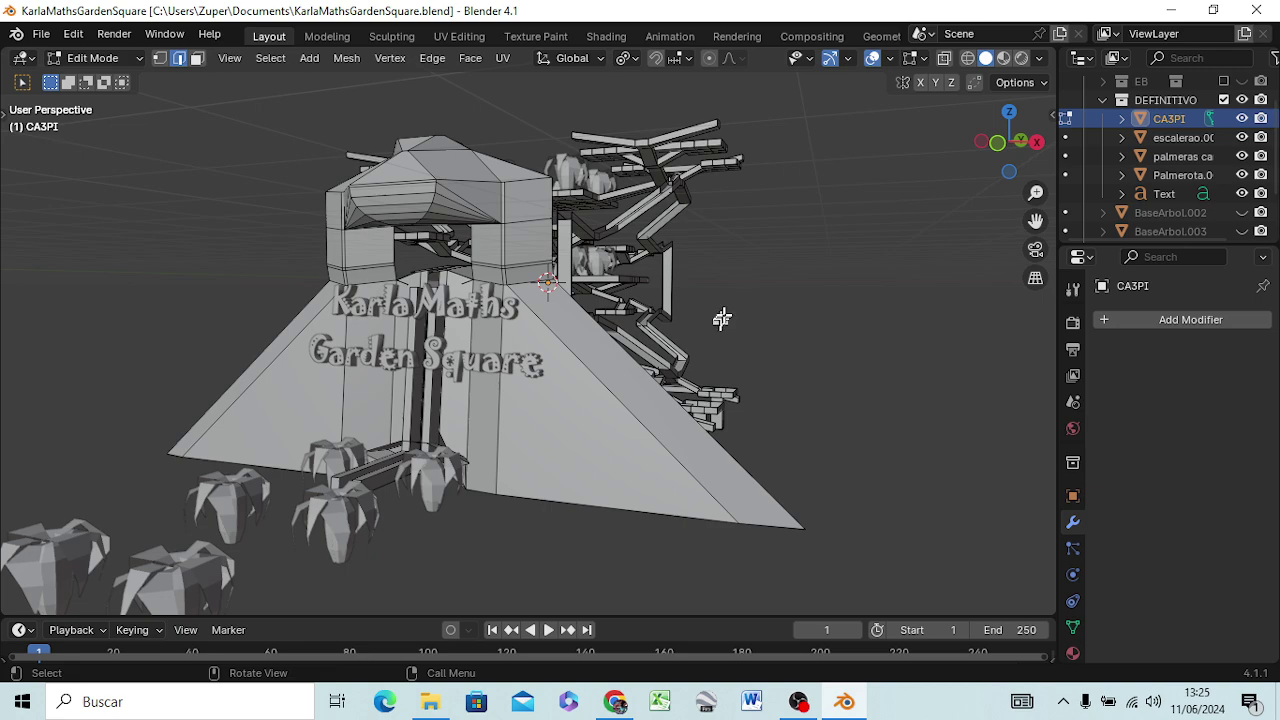
middle_drag(478, 194, 600, 195)
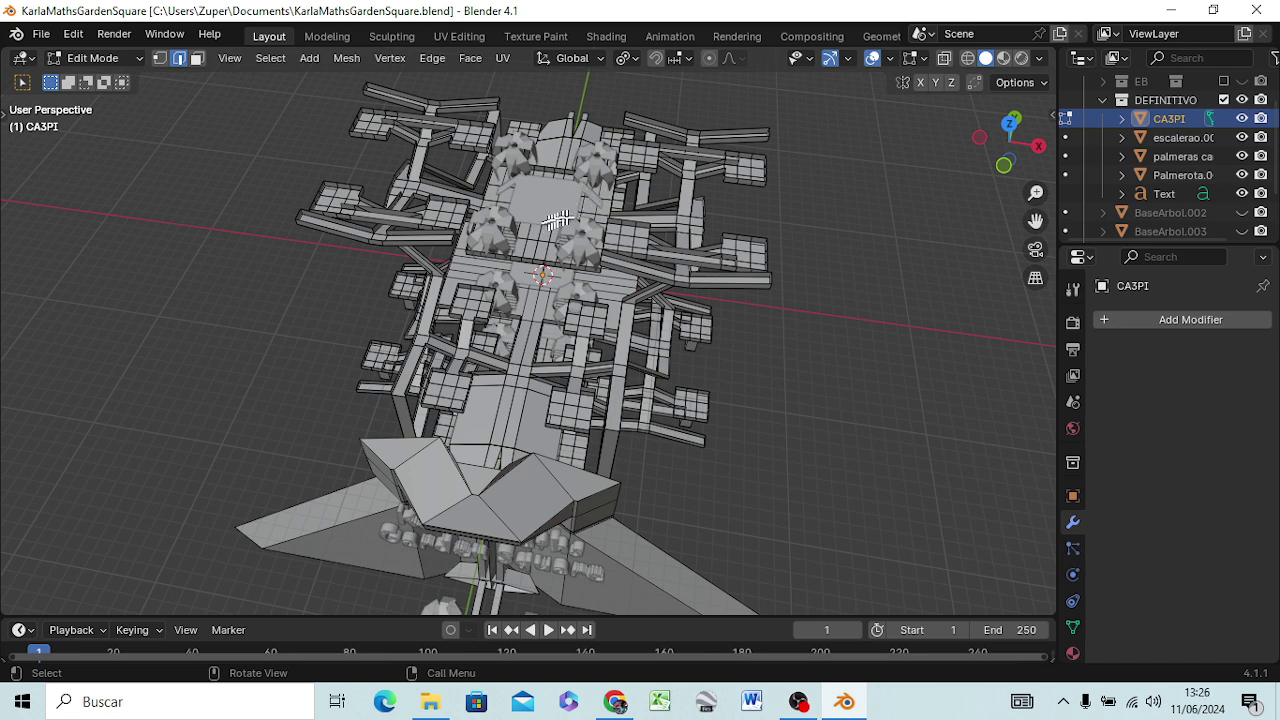
middle_drag(558, 201, 577, 300)
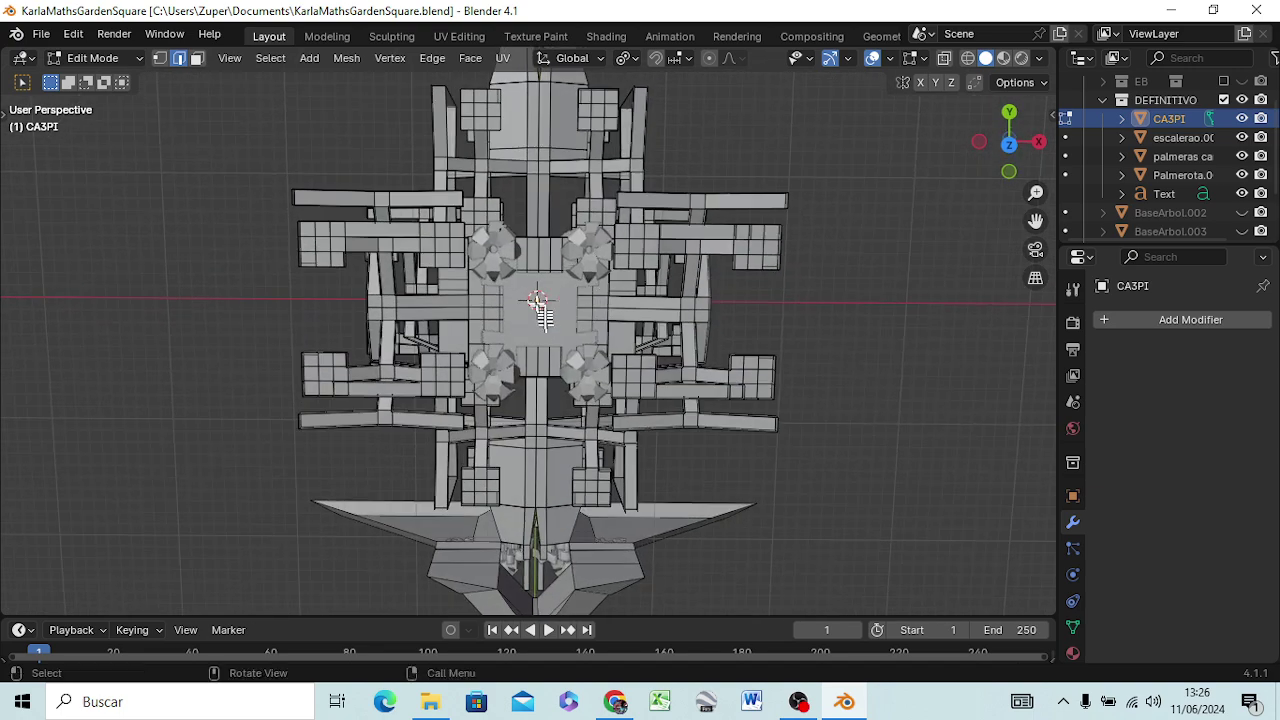
drag(509, 281, 565, 337)
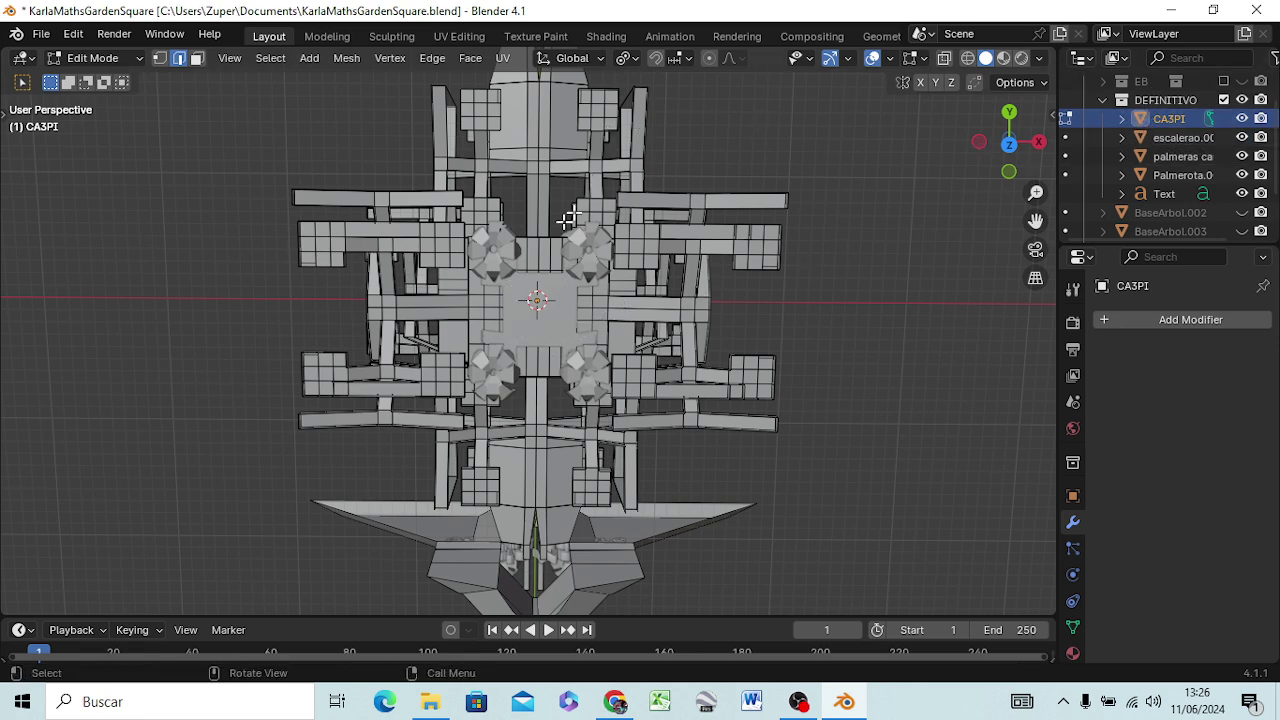
key(Tab)
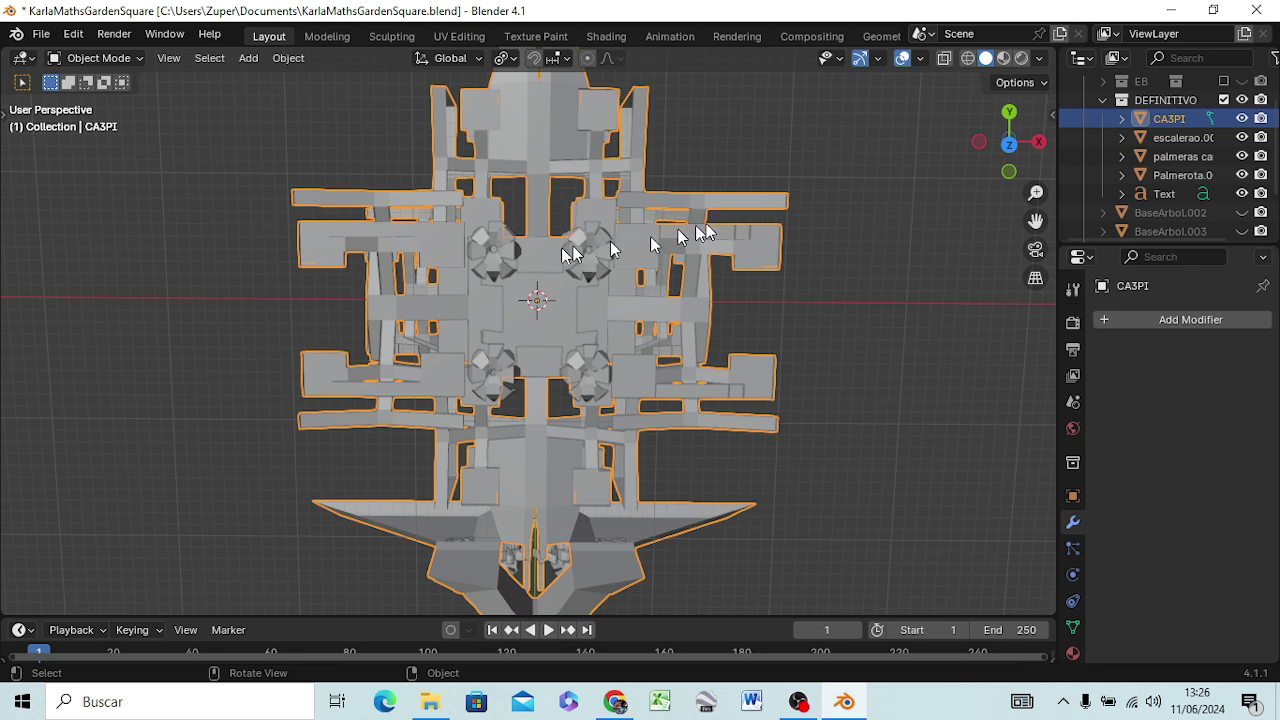
- Open escalerao.001 in Edit Mode, zoom in, and hide the DEFINITIVO collection
click(545, 332)
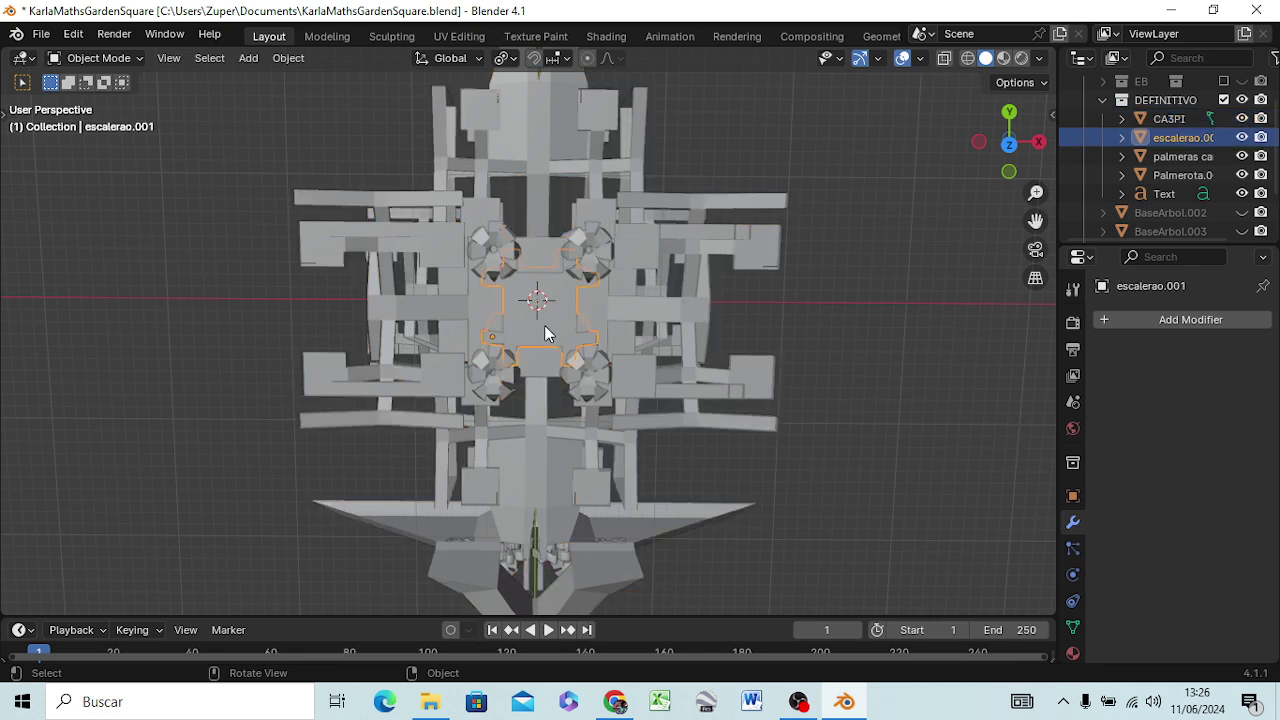
key(Tab)
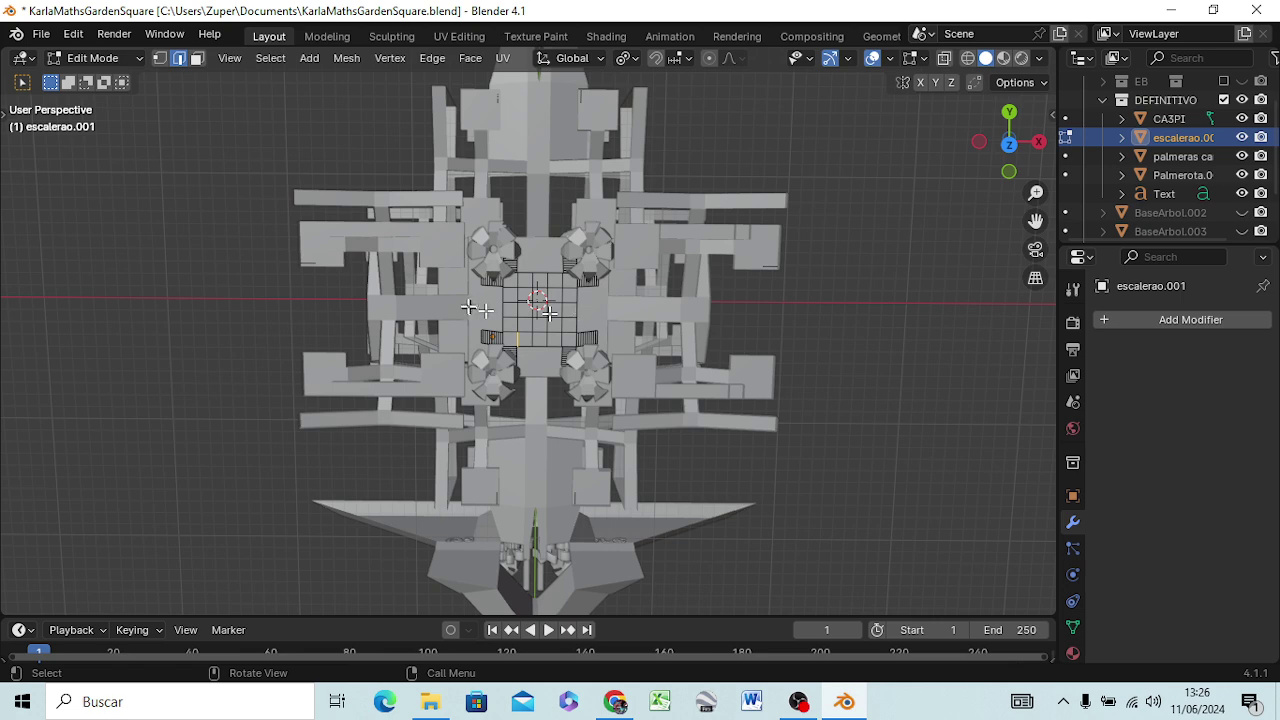
scroll(527, 292, up, 4)
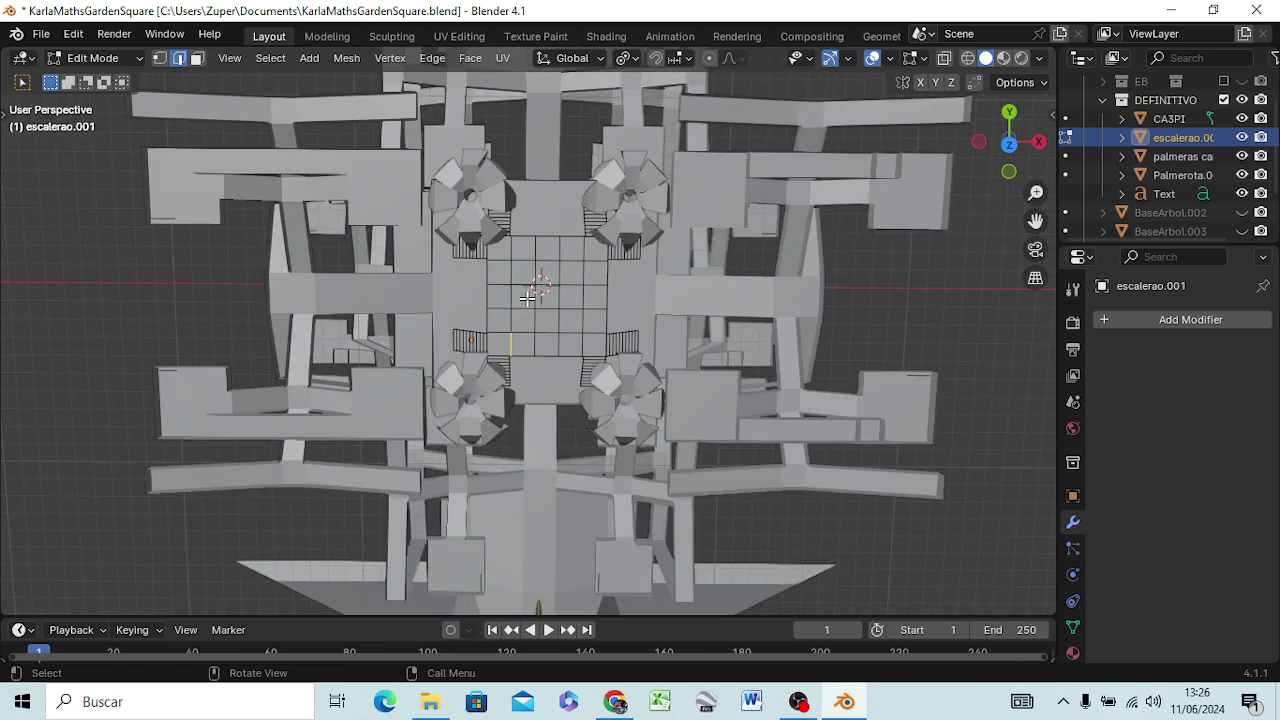
scroll(527, 292, up, 2)
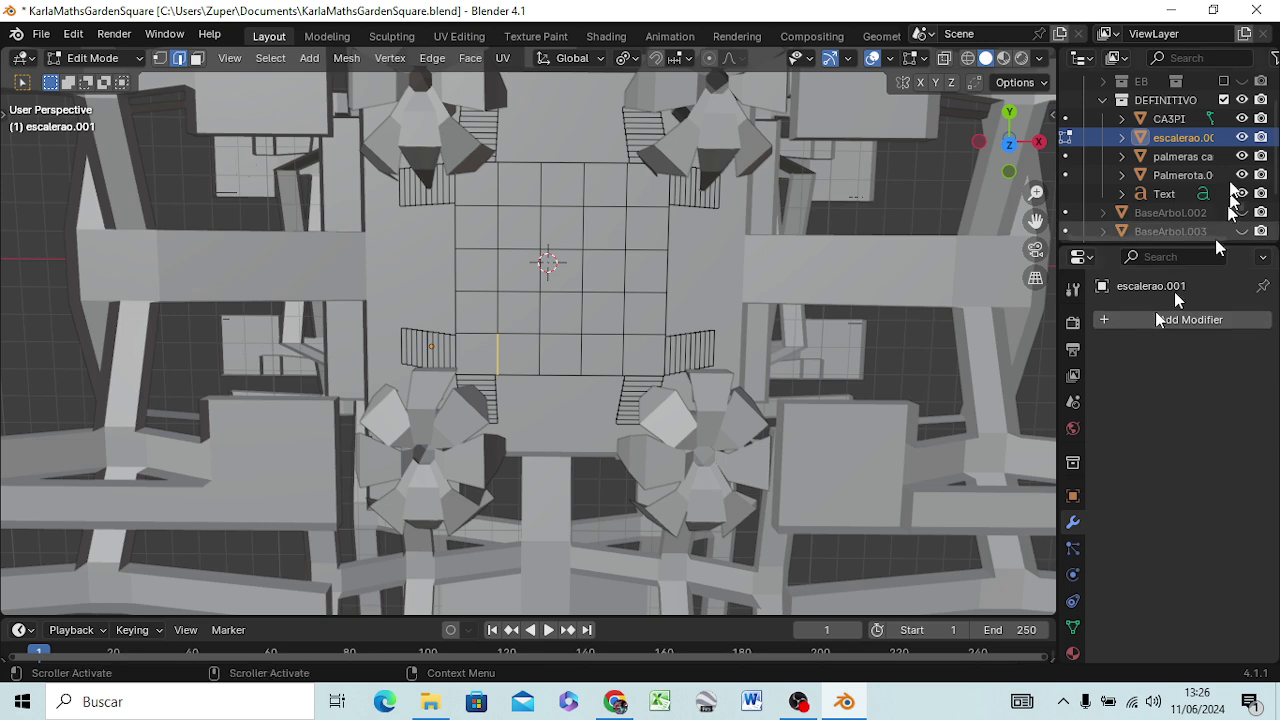
click(1242, 100)
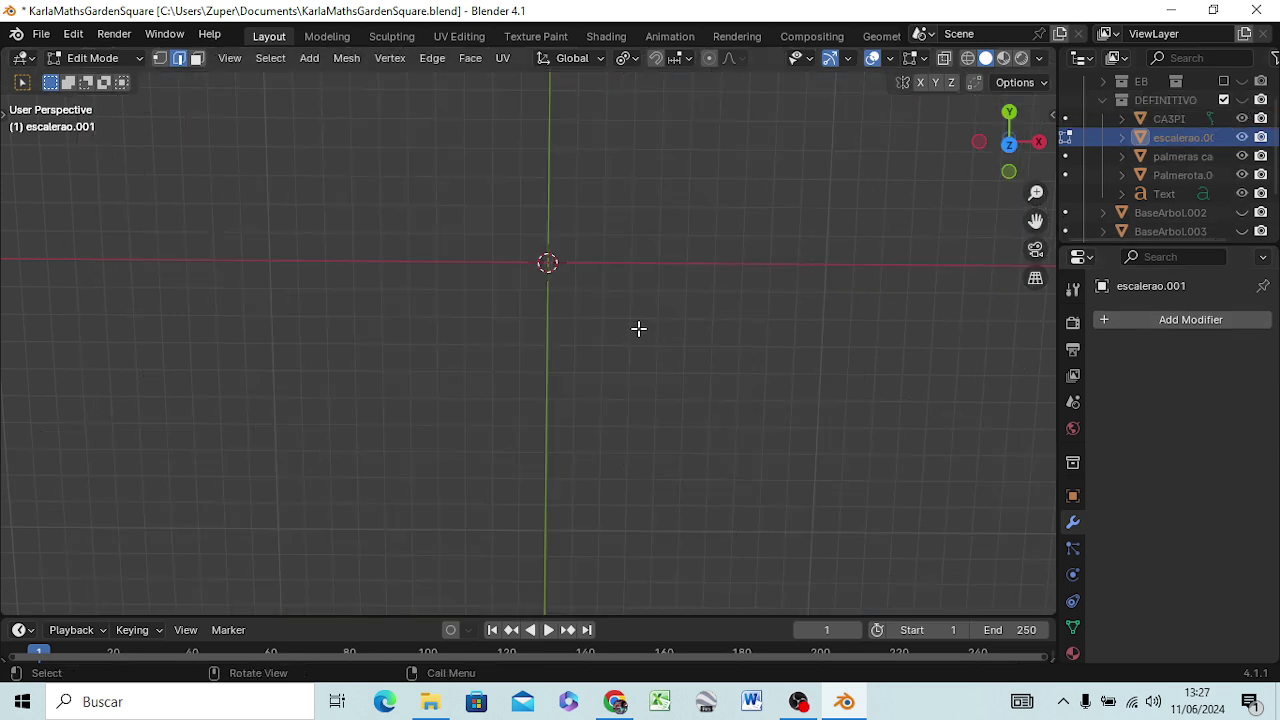
- Switch to the orthographic top view, add a plane, then undo it
key(KP_7)
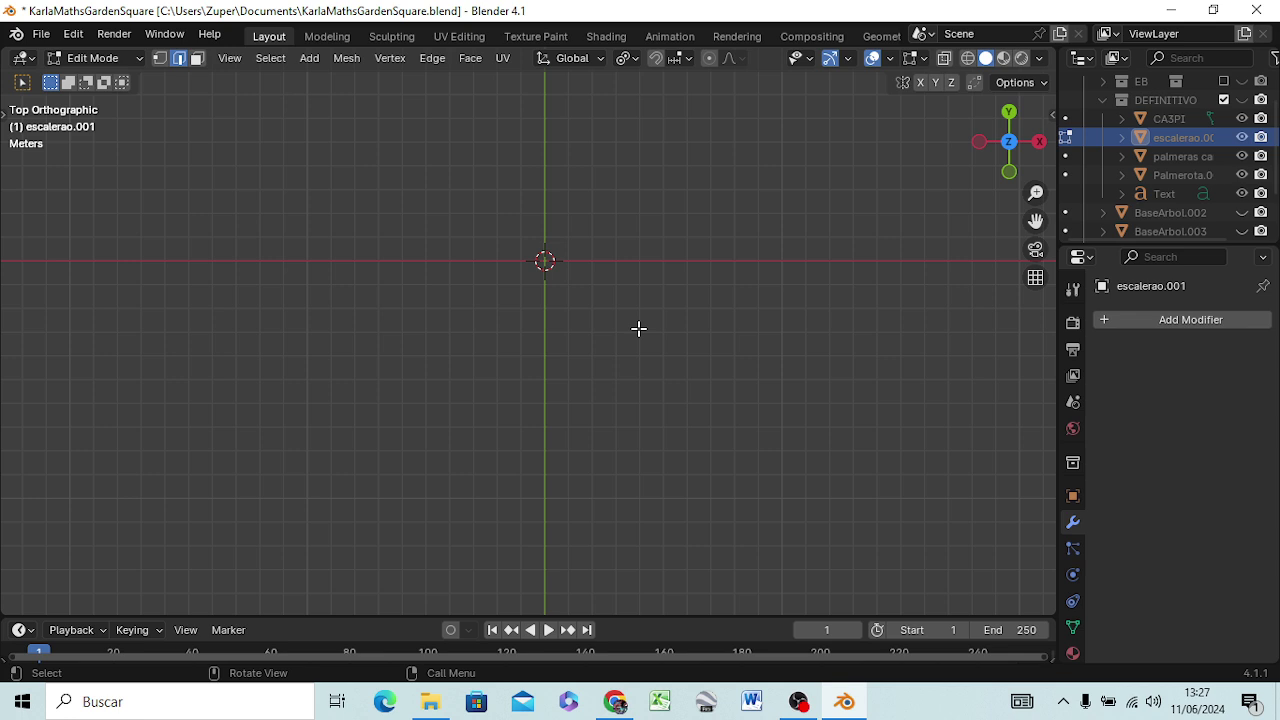
scroll(566, 277, up, 4)
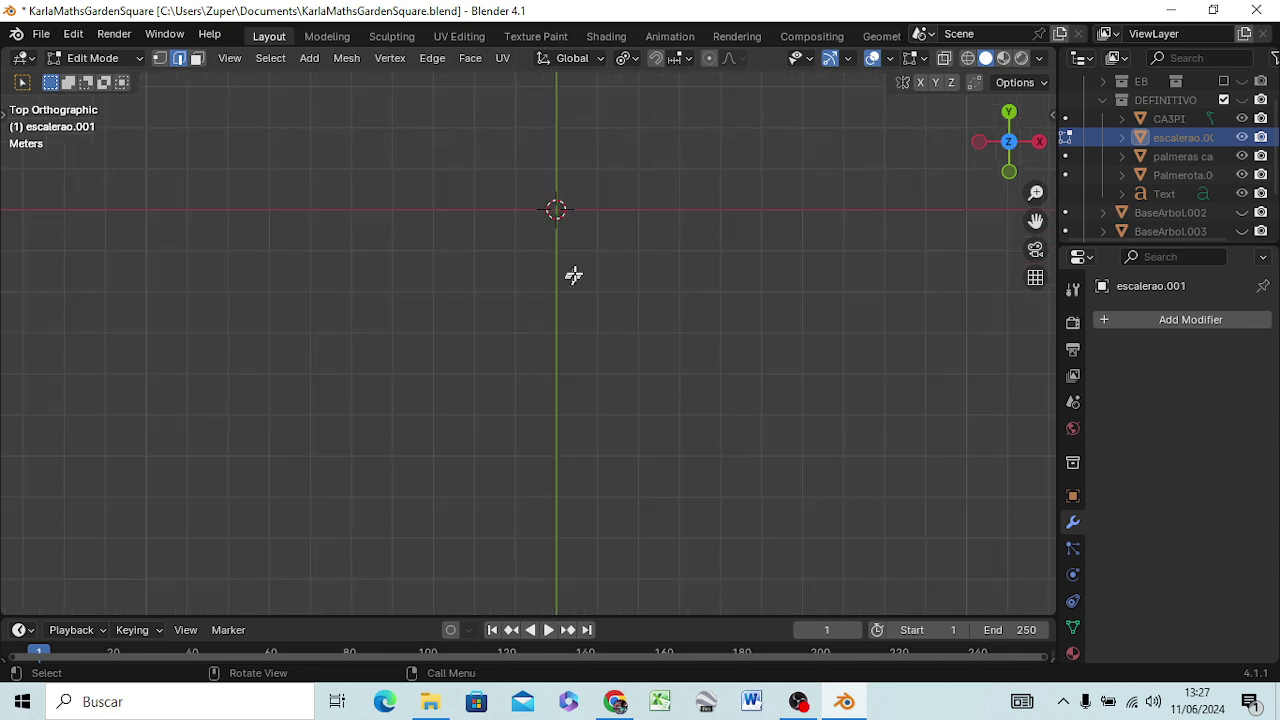
scroll(574, 274, up, 3)
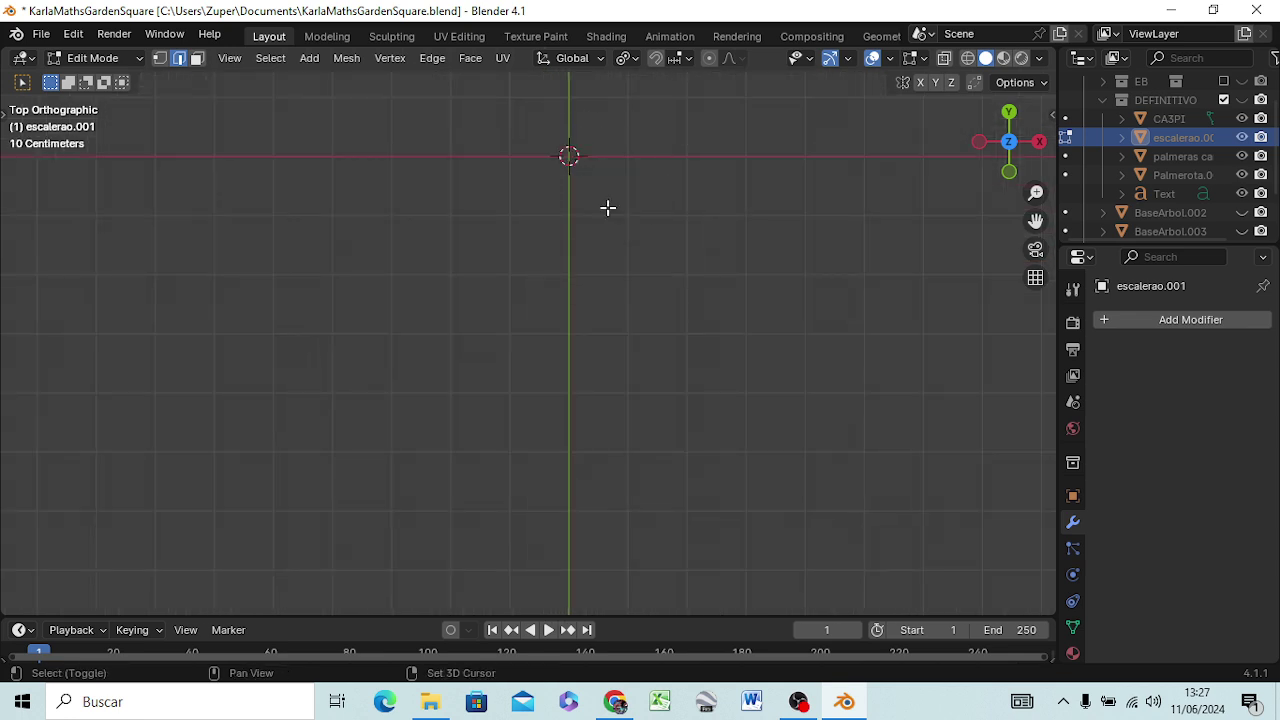
shift+middle_drag(606, 206, 614, 434)
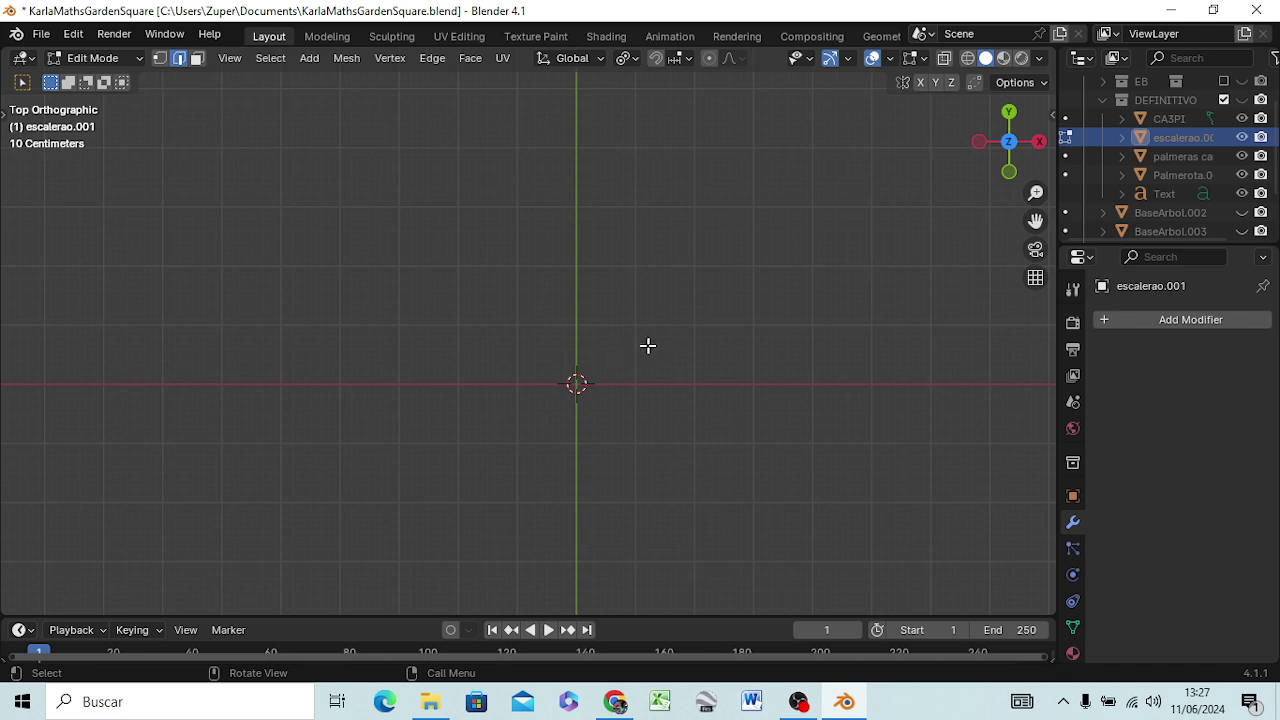
key(shift+a)
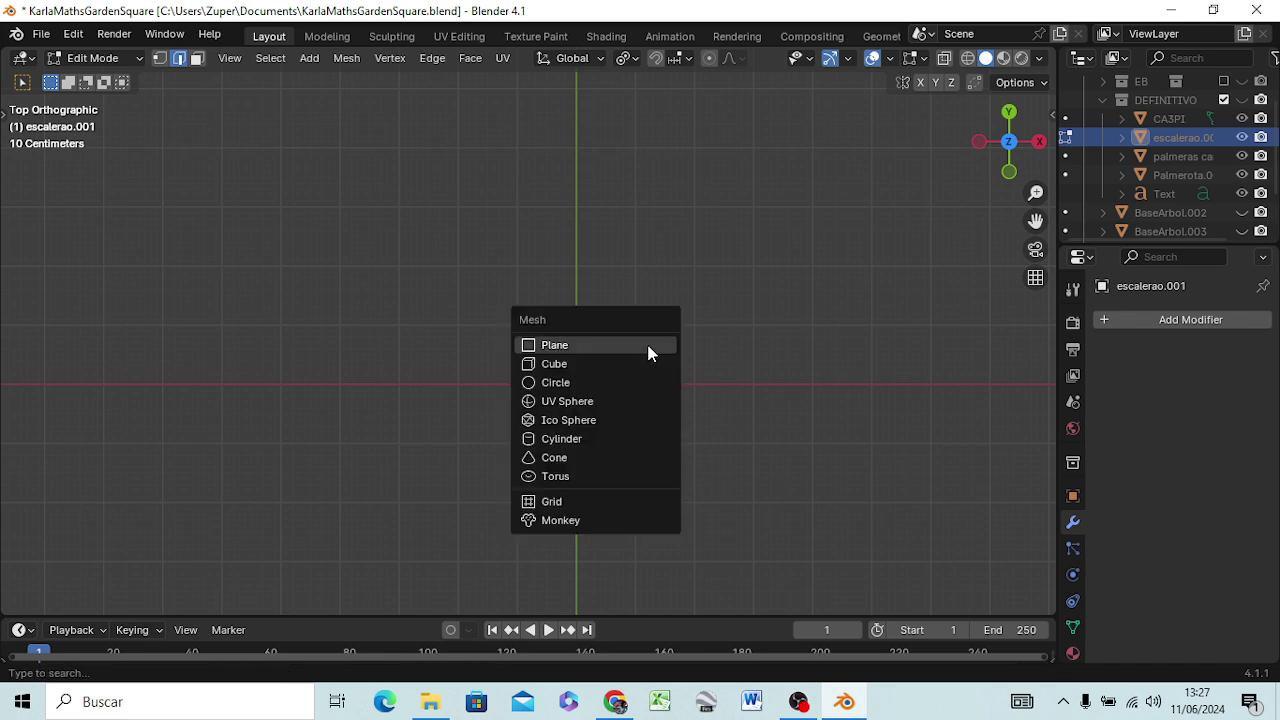
click(630, 350)
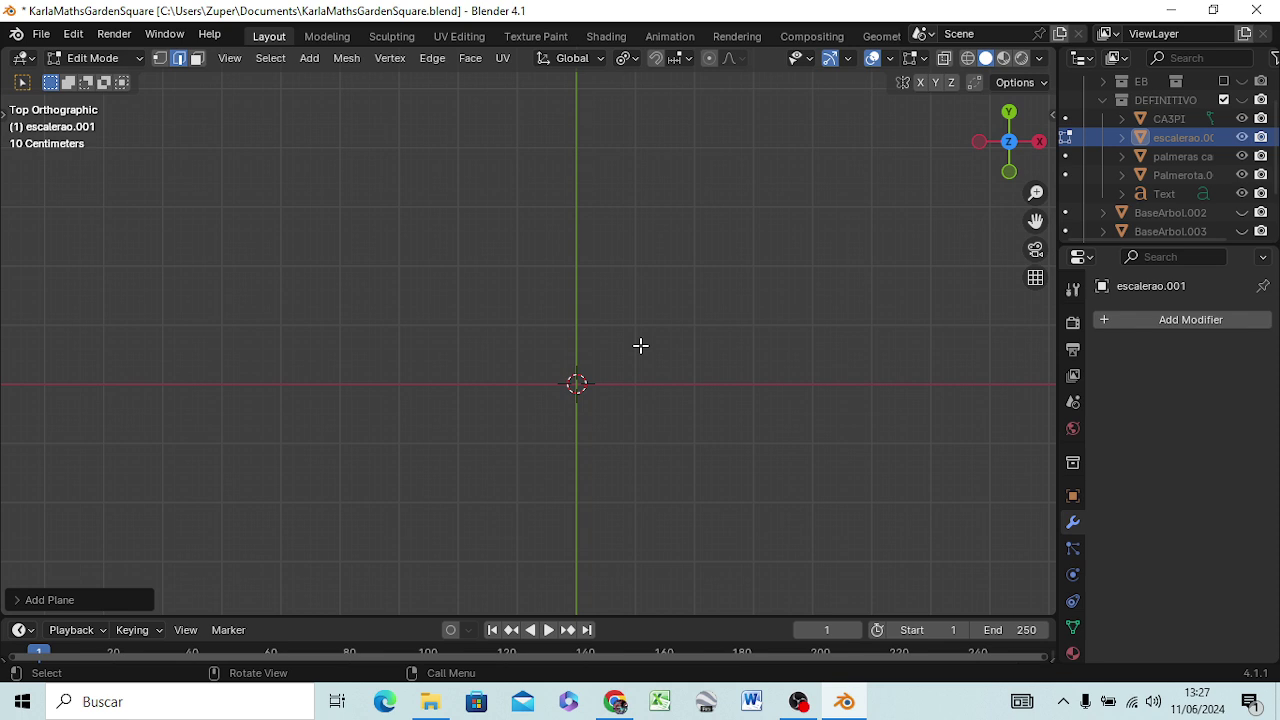
key(ctrl+z)
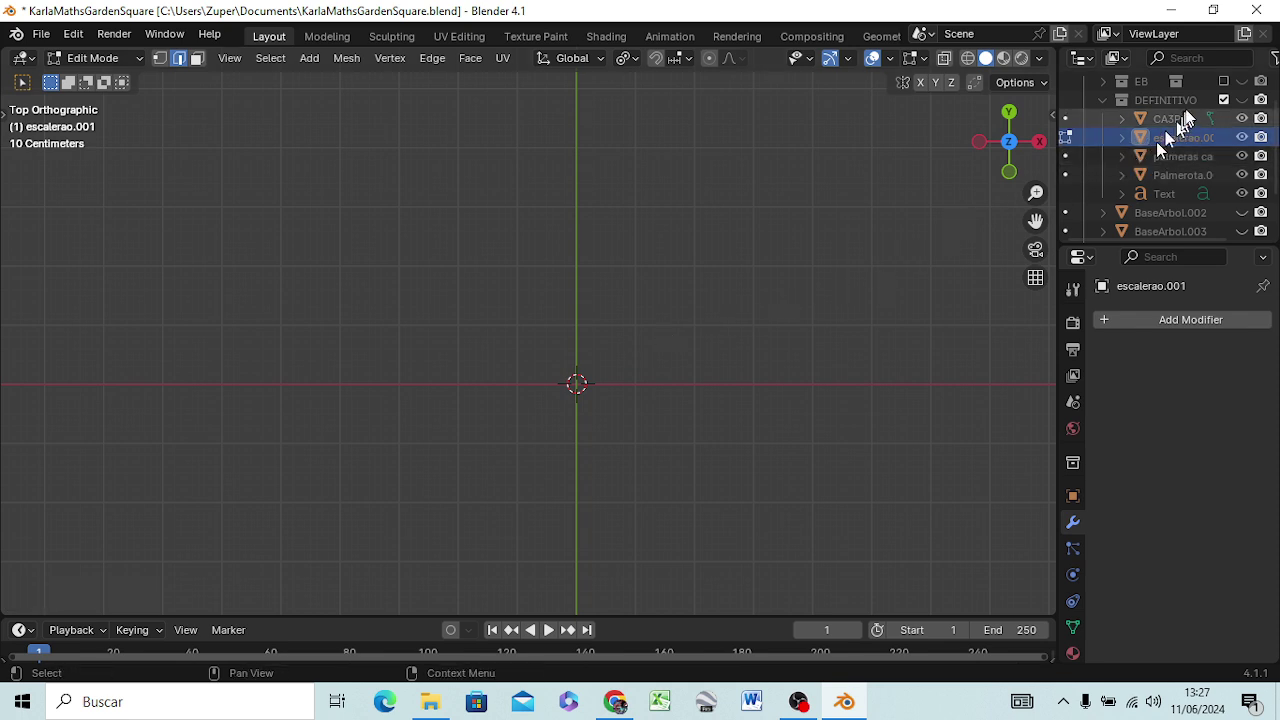
- Exclude the DEFINITIVO collection from the scene
click(1224, 100)
scroll(1190, 130, up, 2)
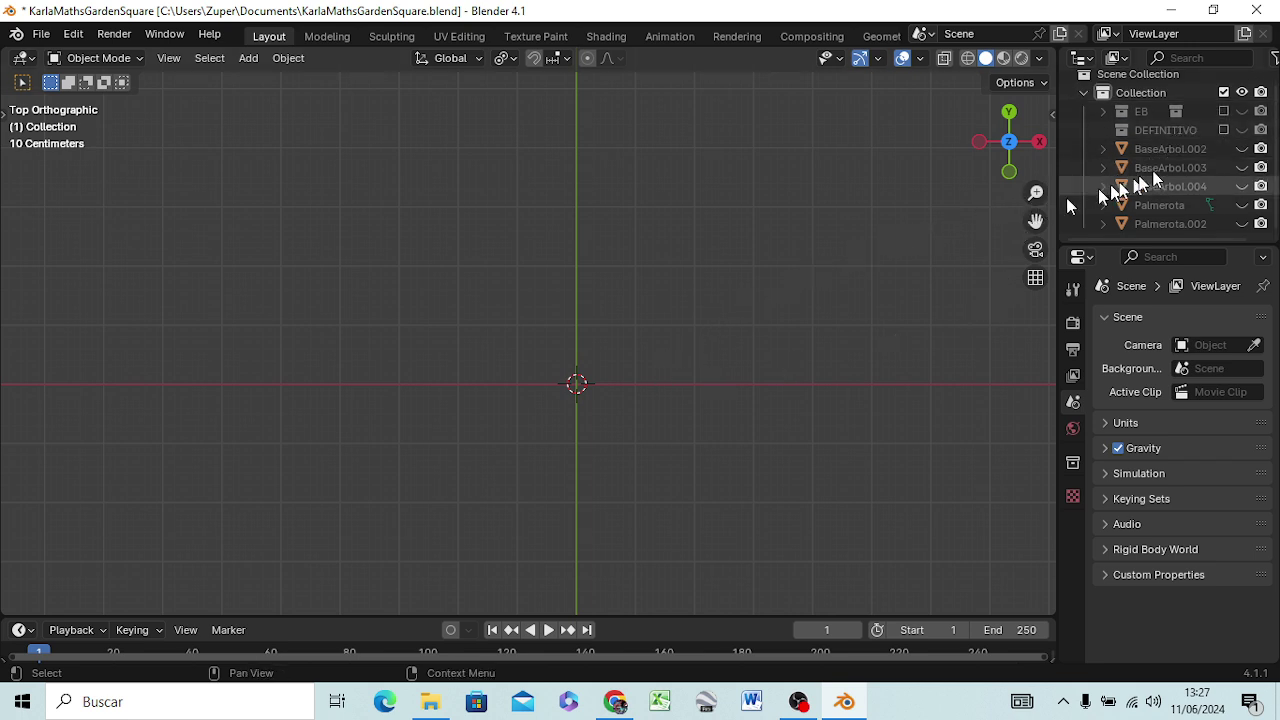
scroll(1170, 177, up, 1)
scroll(1169, 177, down, 1)
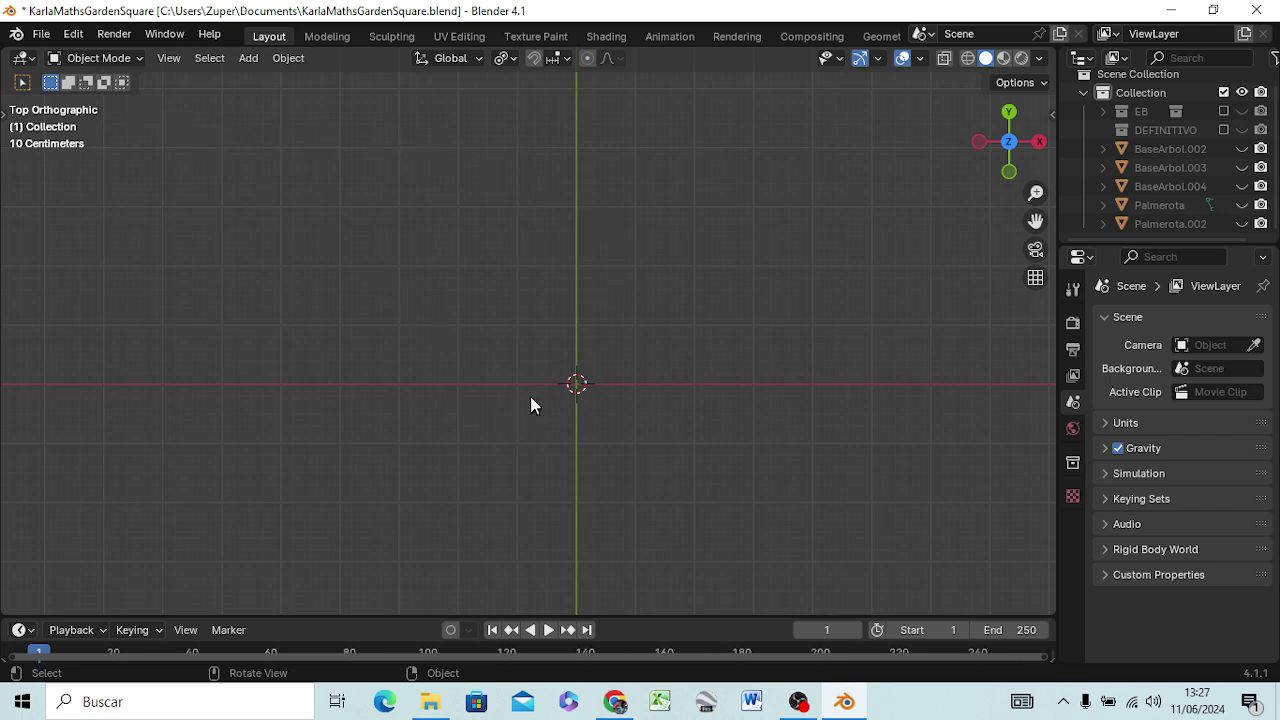
- Add a test plane at the origin, inspect its transform properties, then delete it
key(shift+a)
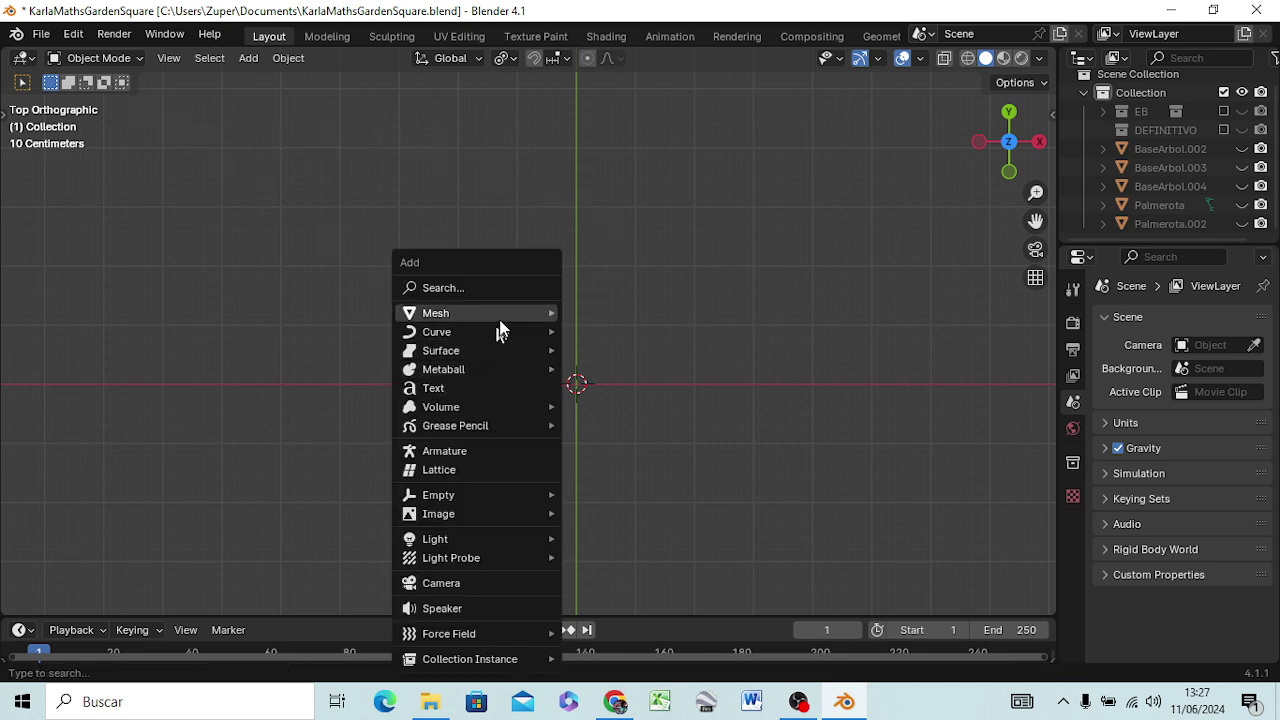
click(598, 313)
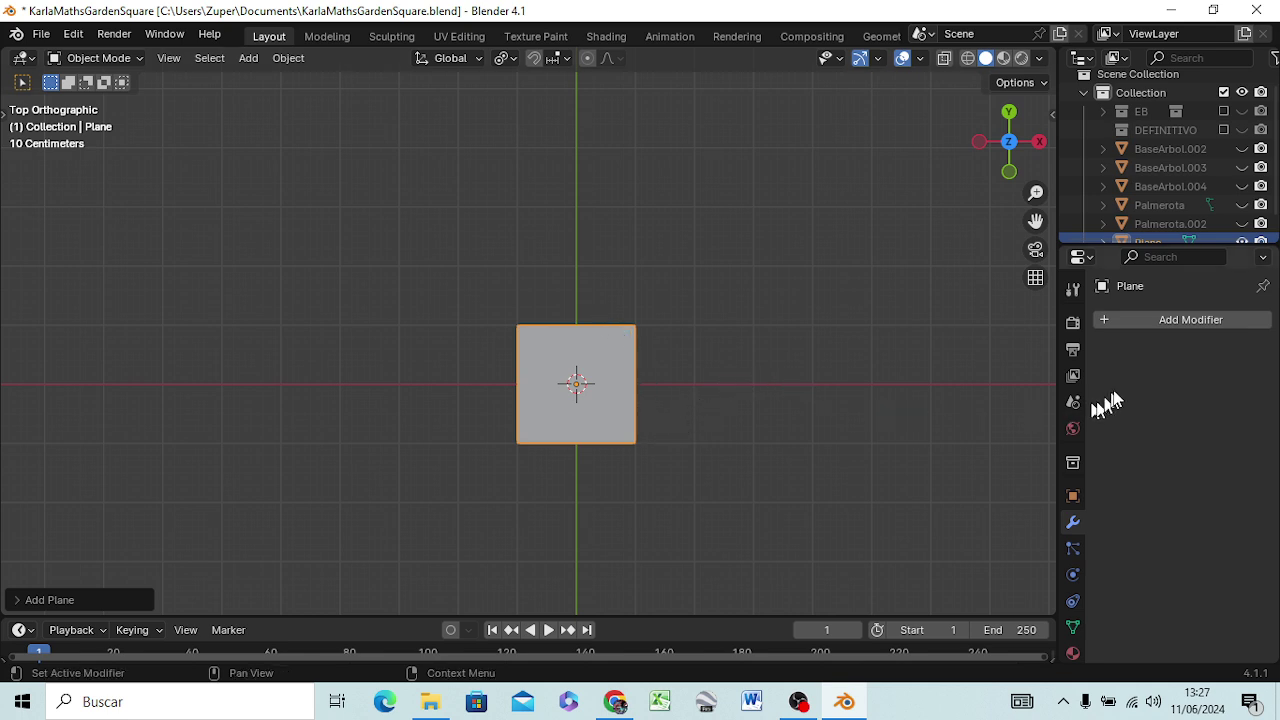
click(1073, 496)
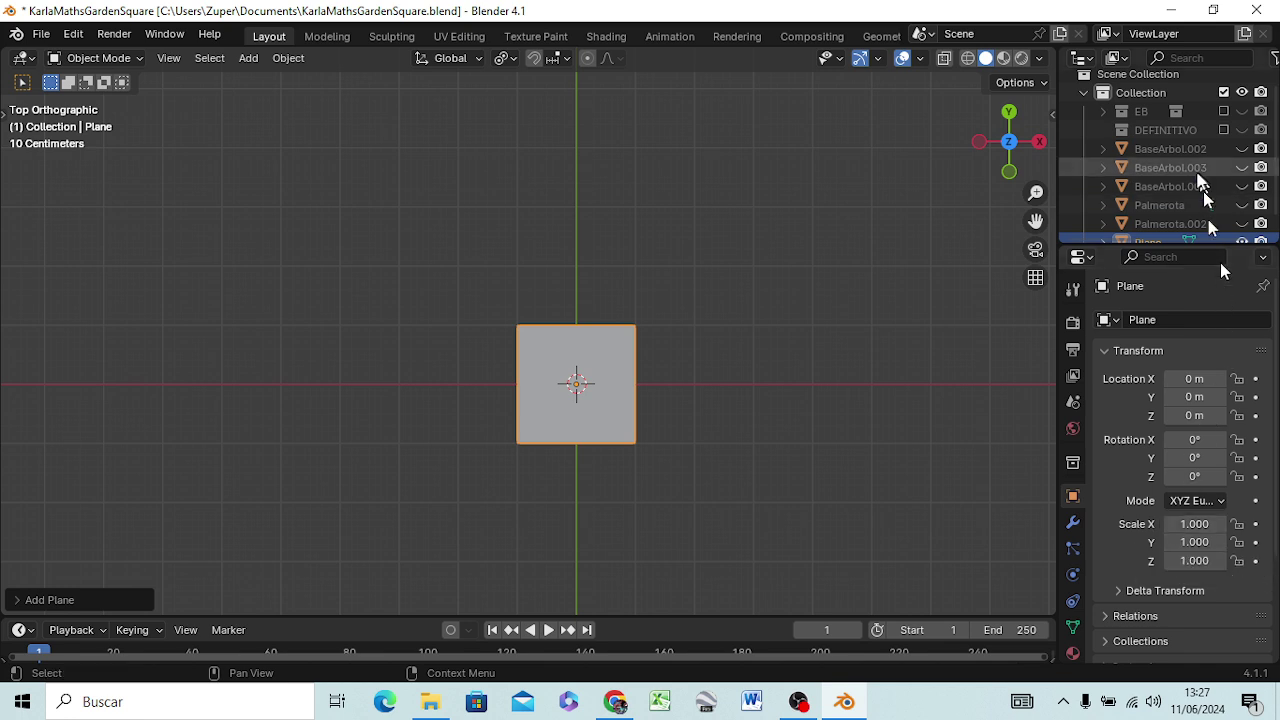
scroll(1193, 203, down, 1)
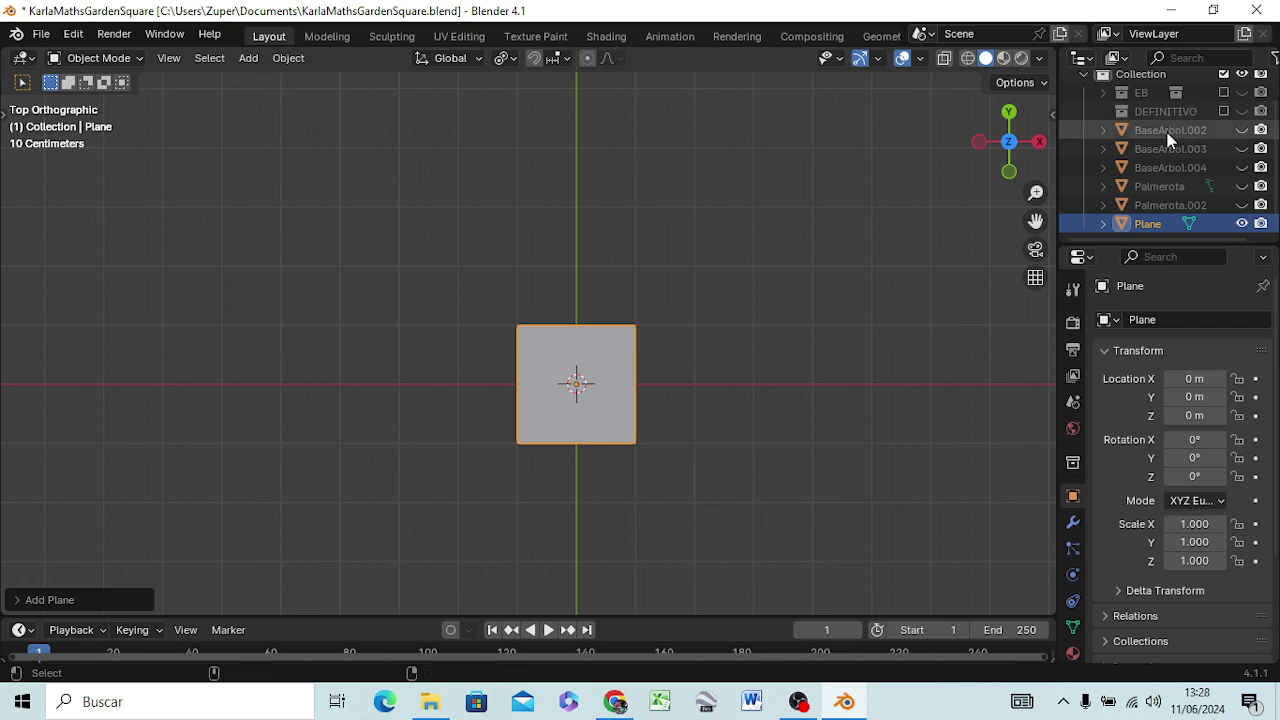
key(Delete)
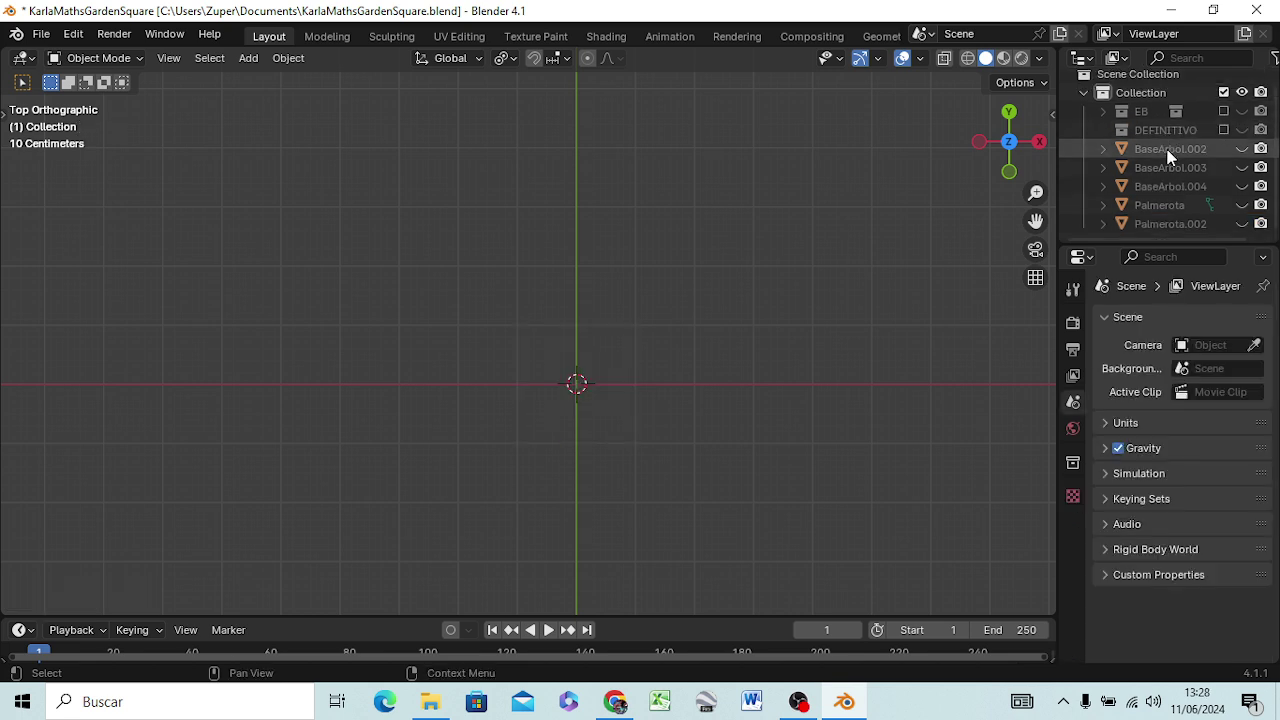
- Select and unhide BaseArbol.002, then edit its mesh in vertex select mode
click(1170, 150)
click(1242, 149)
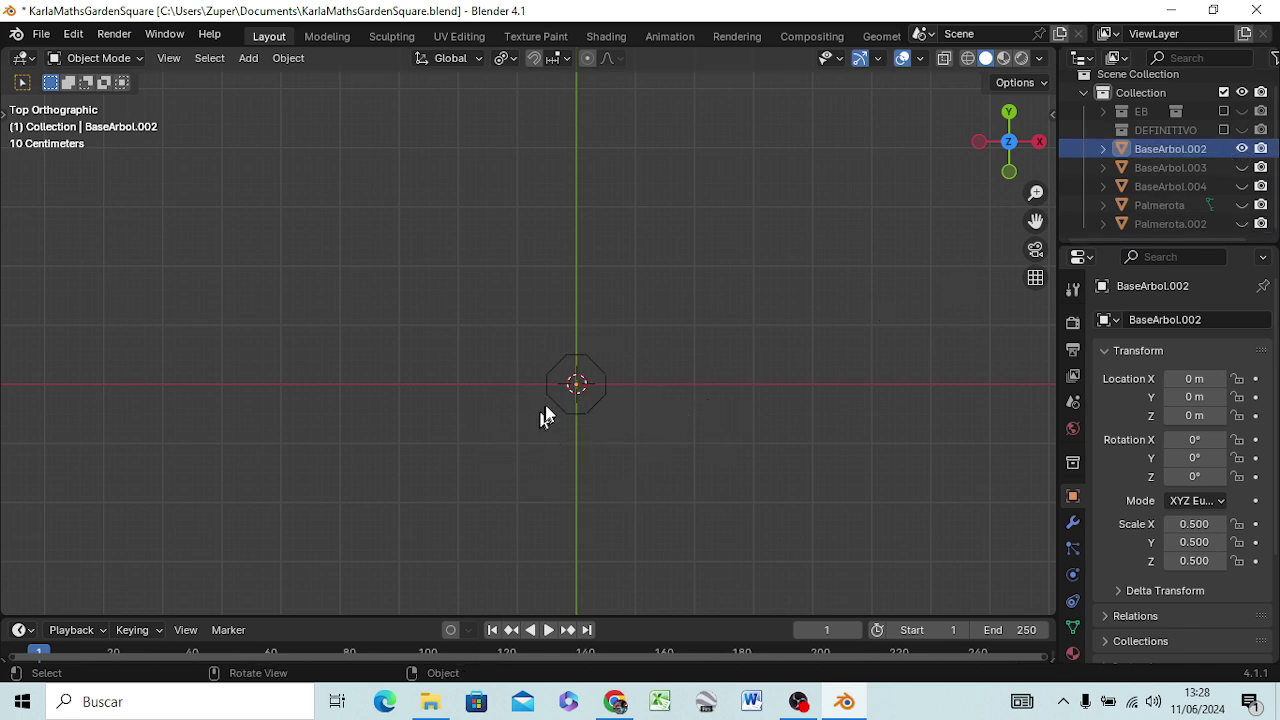
key(ctrl)
key(ctrl+KP_7)
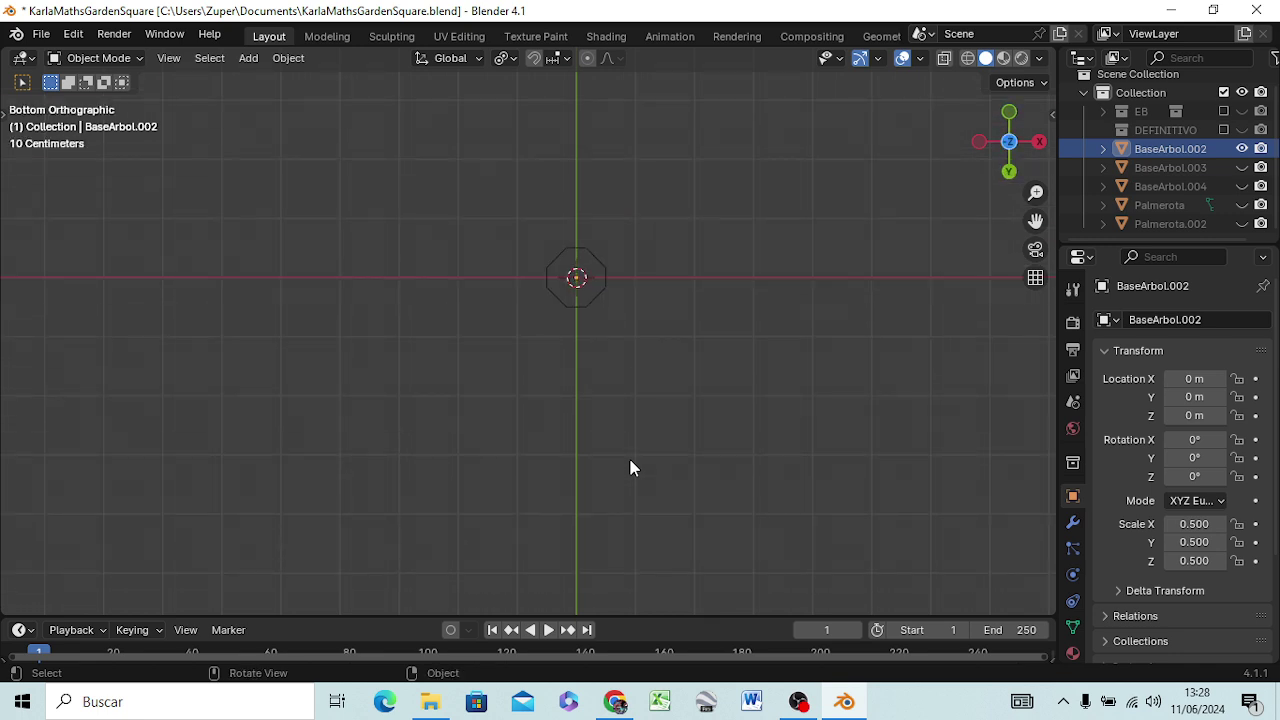
scroll(611, 368, up, 4)
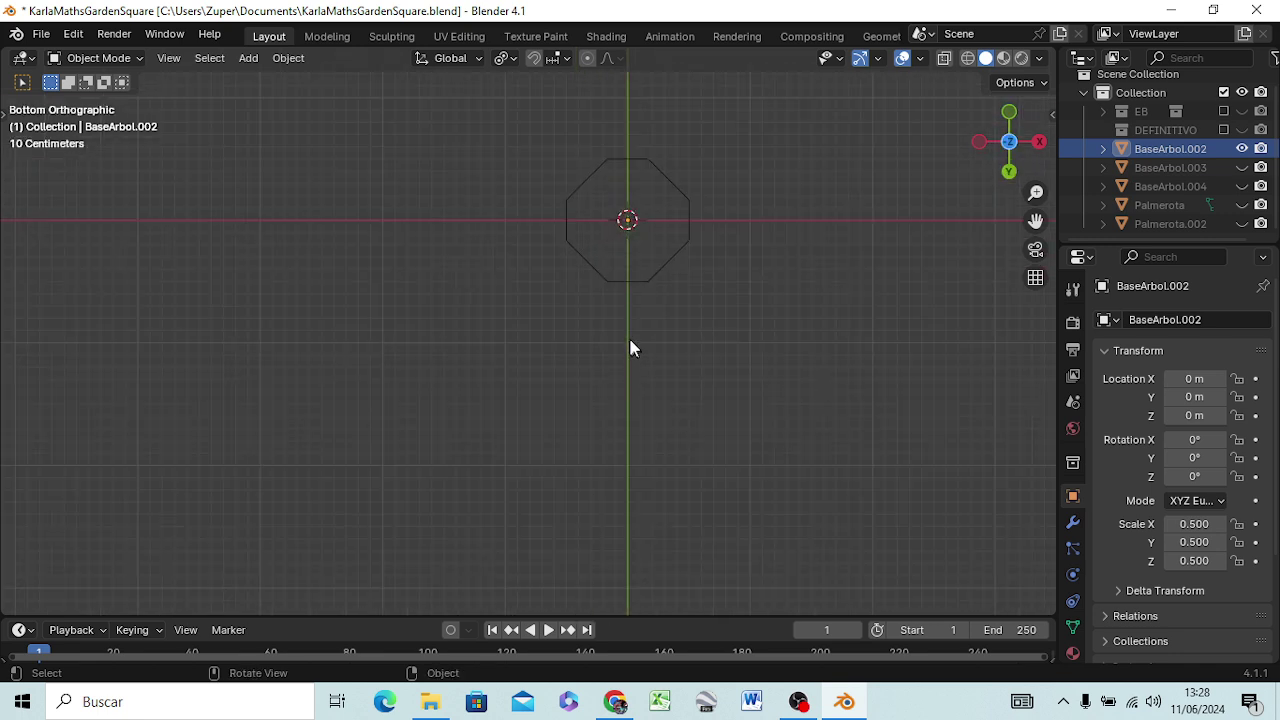
key(Tab)
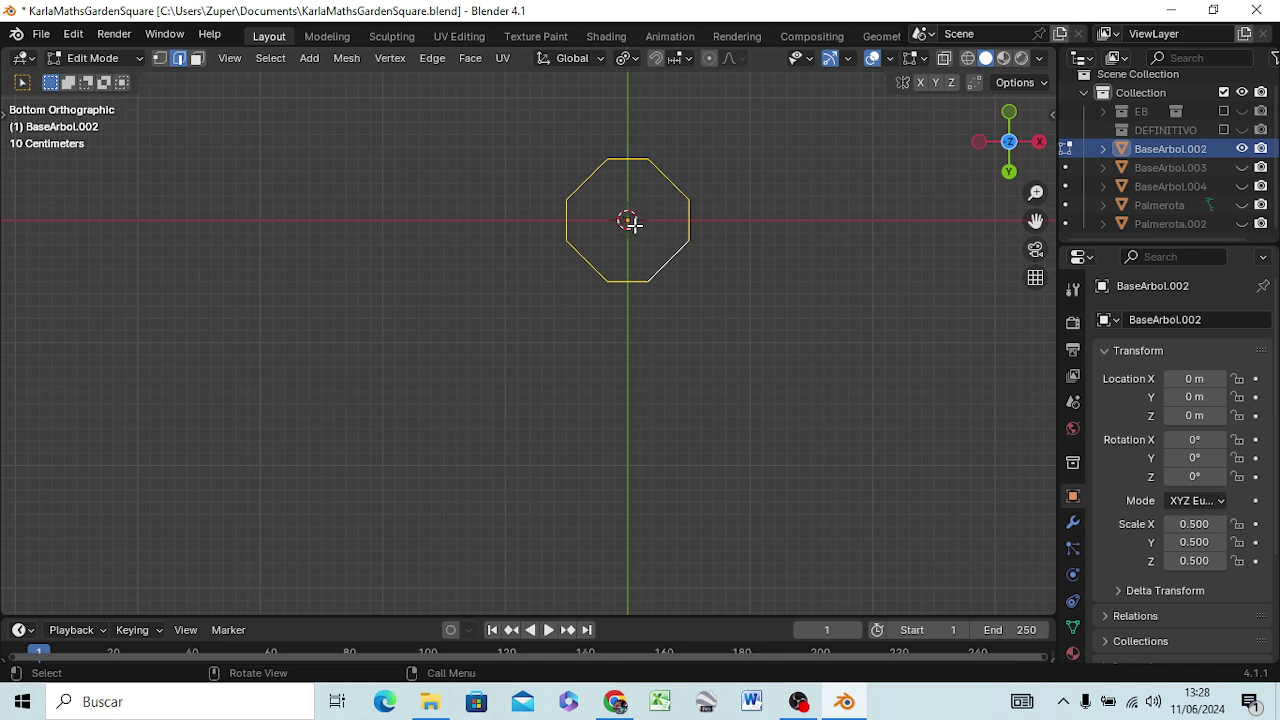
key(1)
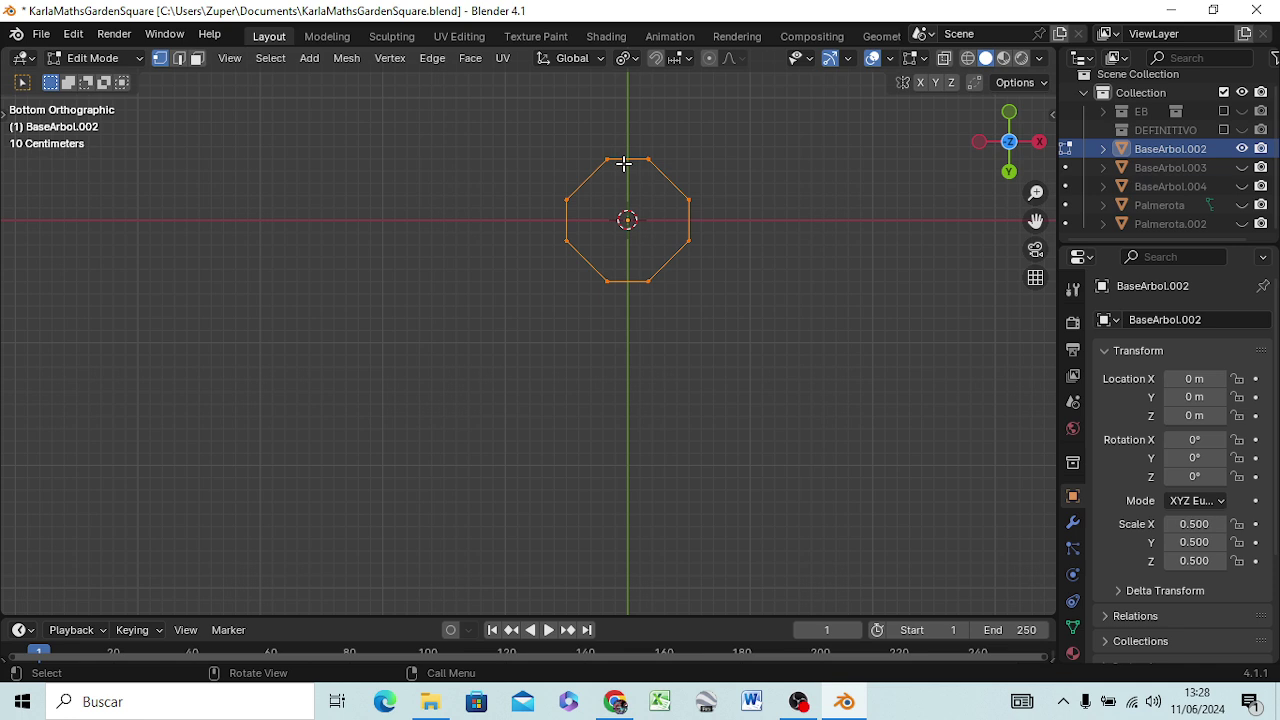
- Frame the octagon small and centred in an orthographic top view
key(KP_7)
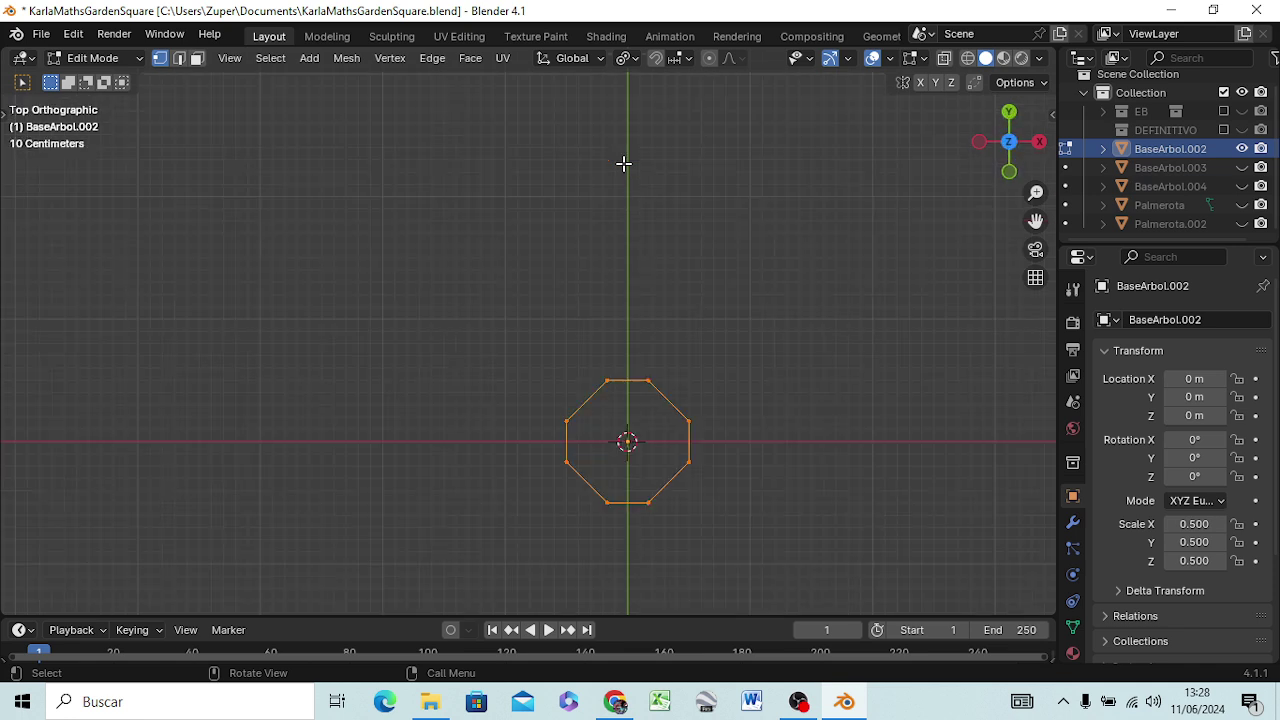
mouse_move(760, 600)
middle_down()
mouse_move(755, 537)
mouse_move(675, 477)
middle_up()
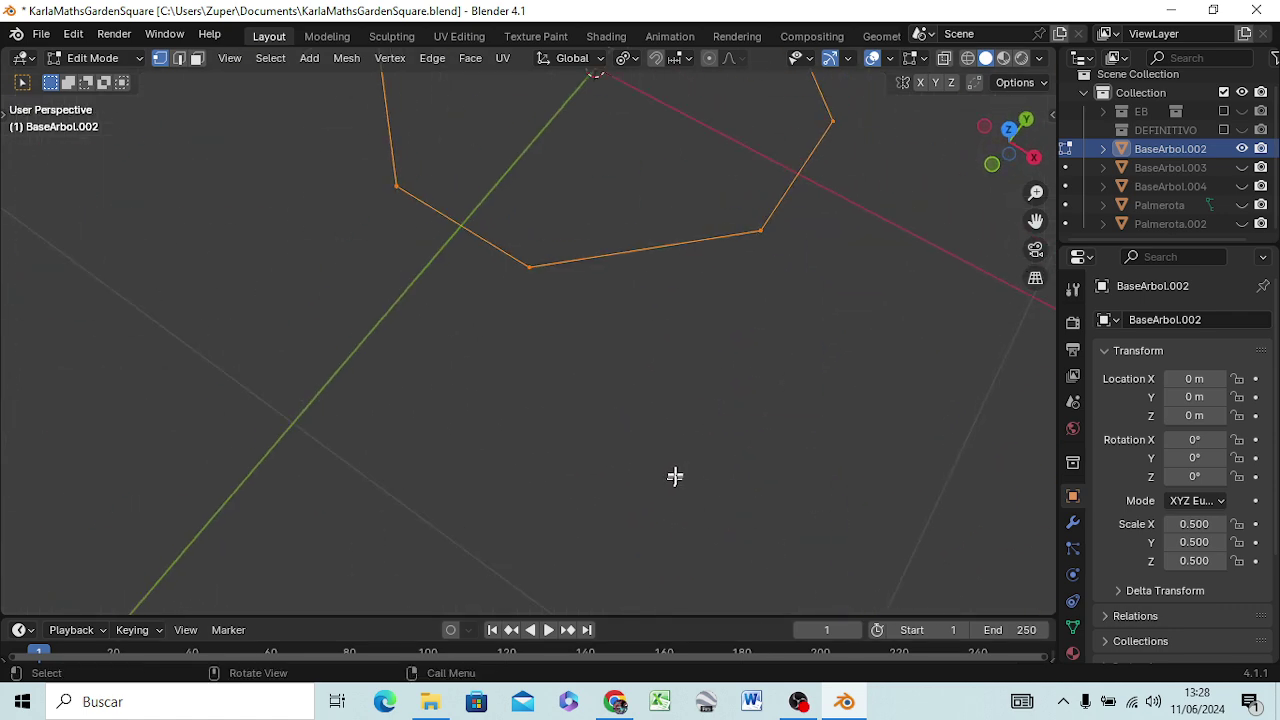
scroll(675, 477, down, 3)
scroll(675, 477, down, 2)
key(KP_5)
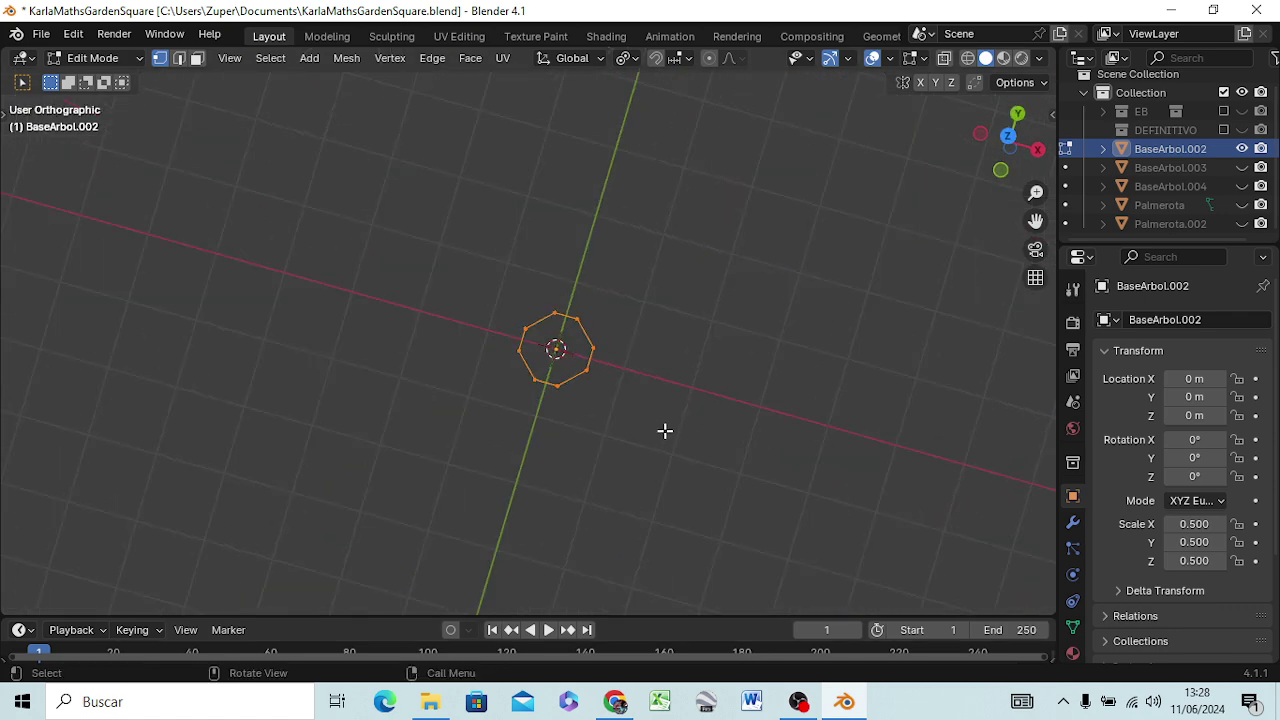
key(KP_7)
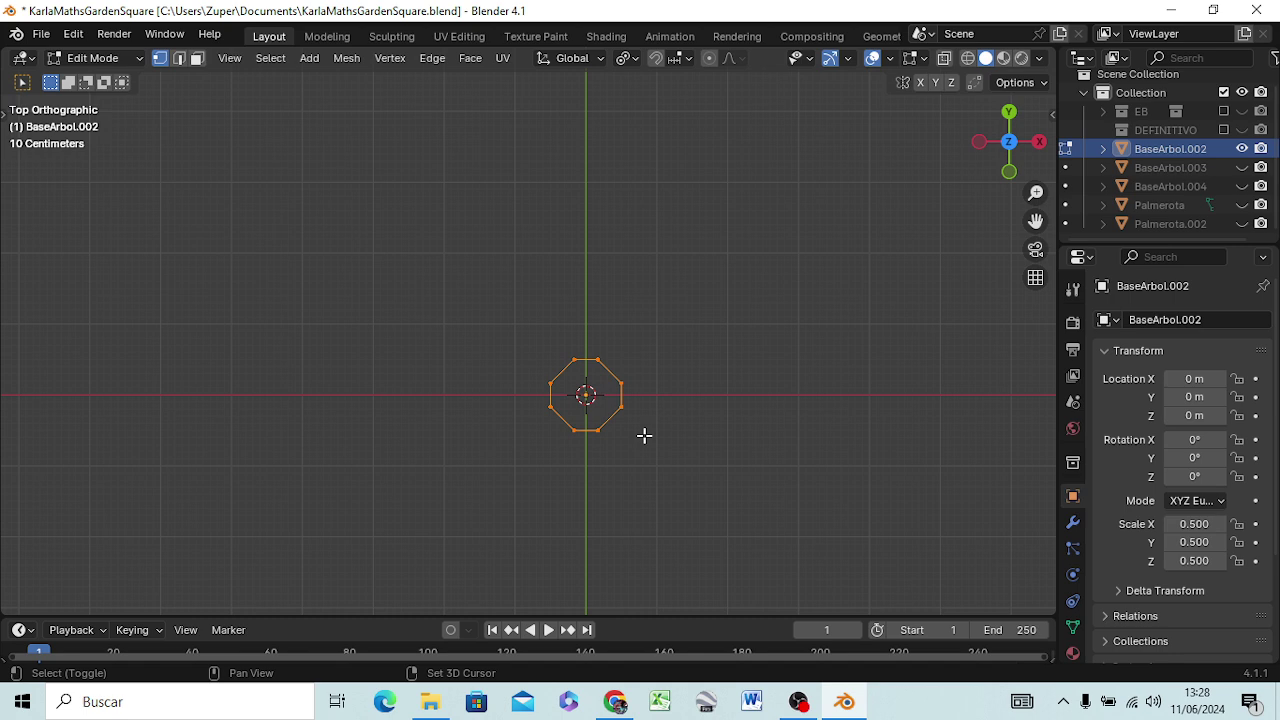
scroll(595, 403, up, 1)
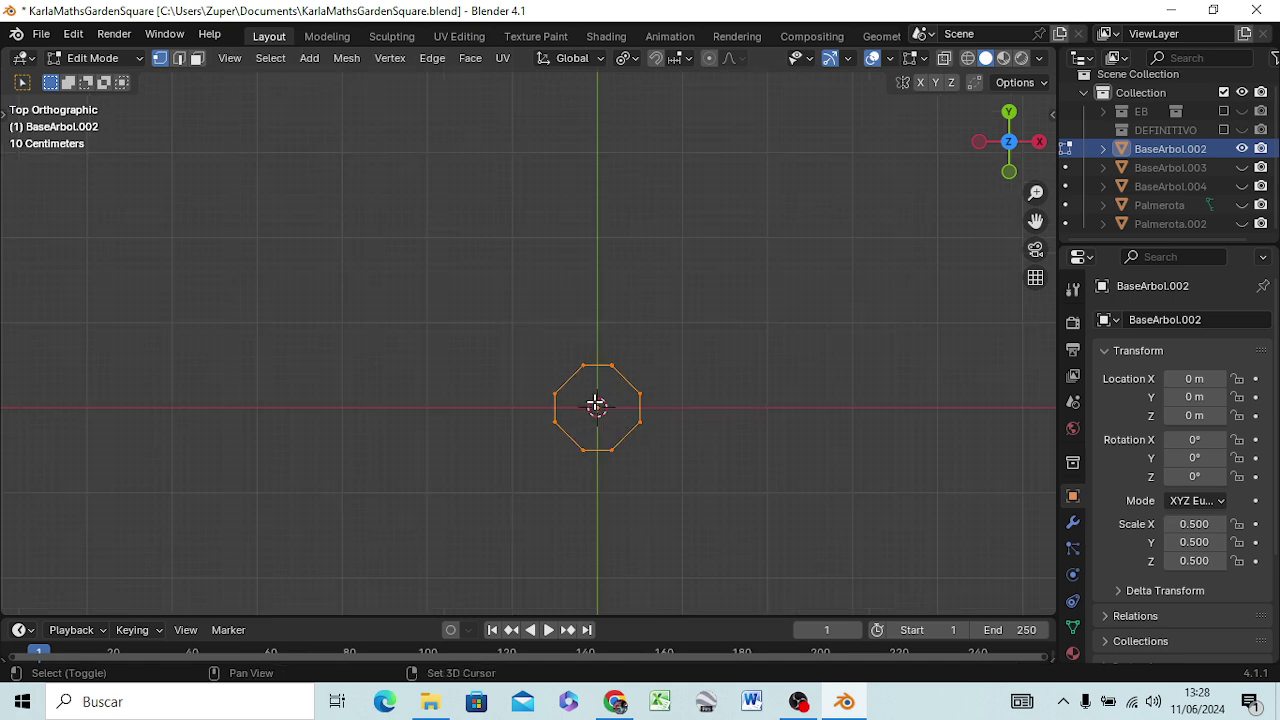
scroll(595, 402, up, 2)
scroll(600, 398, up, 2)
mouse_move(680, 480)
shift+middle_down()
mouse_move(606, 274)
mouse_move(583, 291)
shift+middle_up()
scroll(583, 291, up, 1)
scroll(591, 334, up, 2)
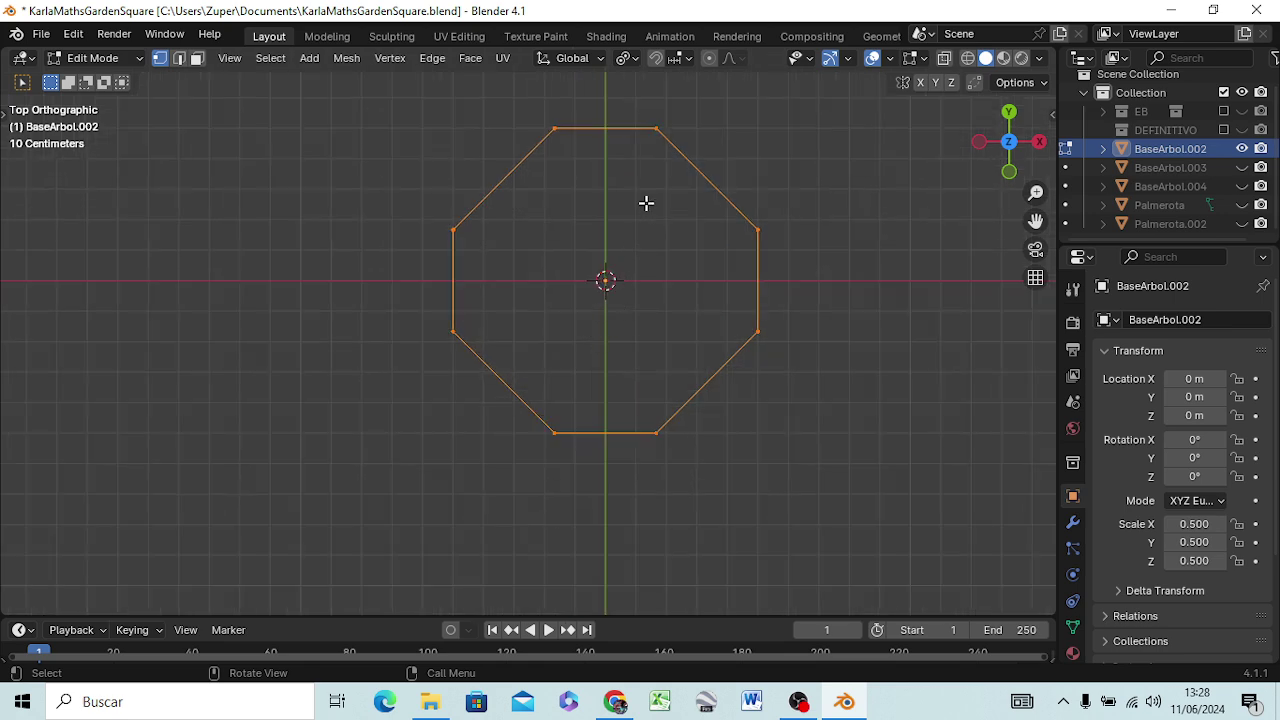
scroll(646, 200, down, 2)
scroll(648, 192, down, 3)
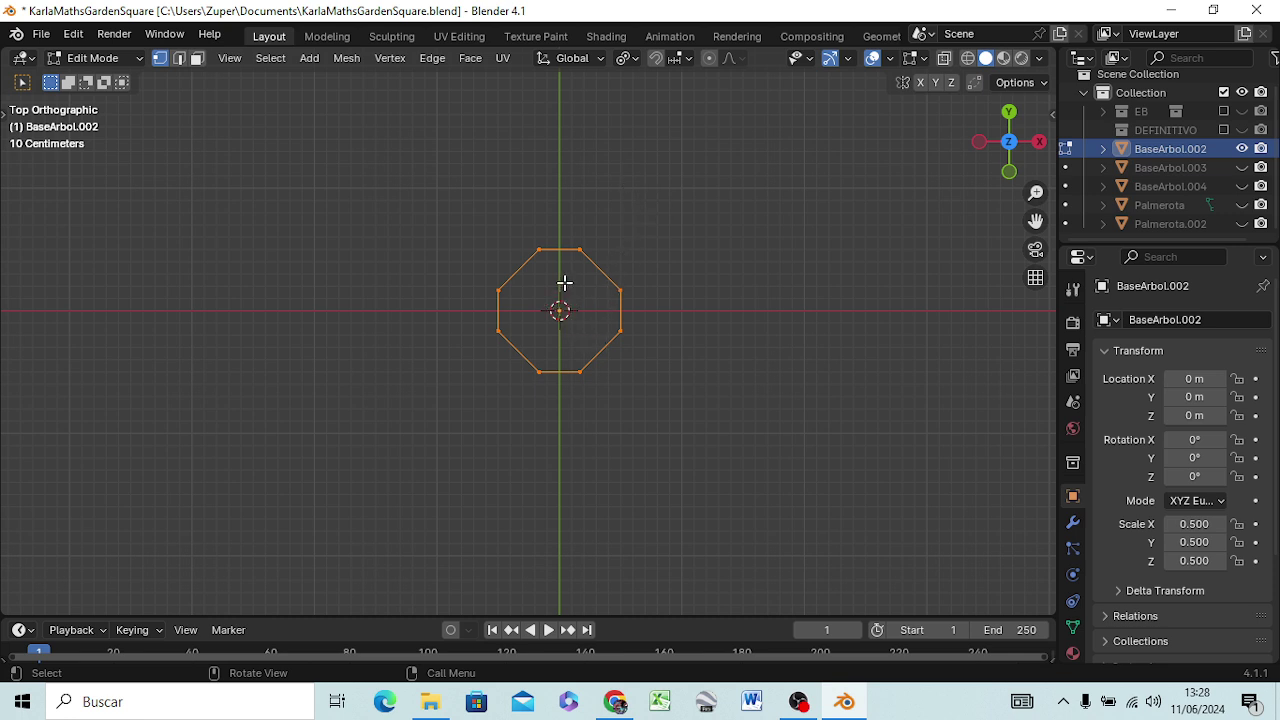
- Set BaseArbol.002's Scale X, Y and Z each to 1.5
click(1195, 524)
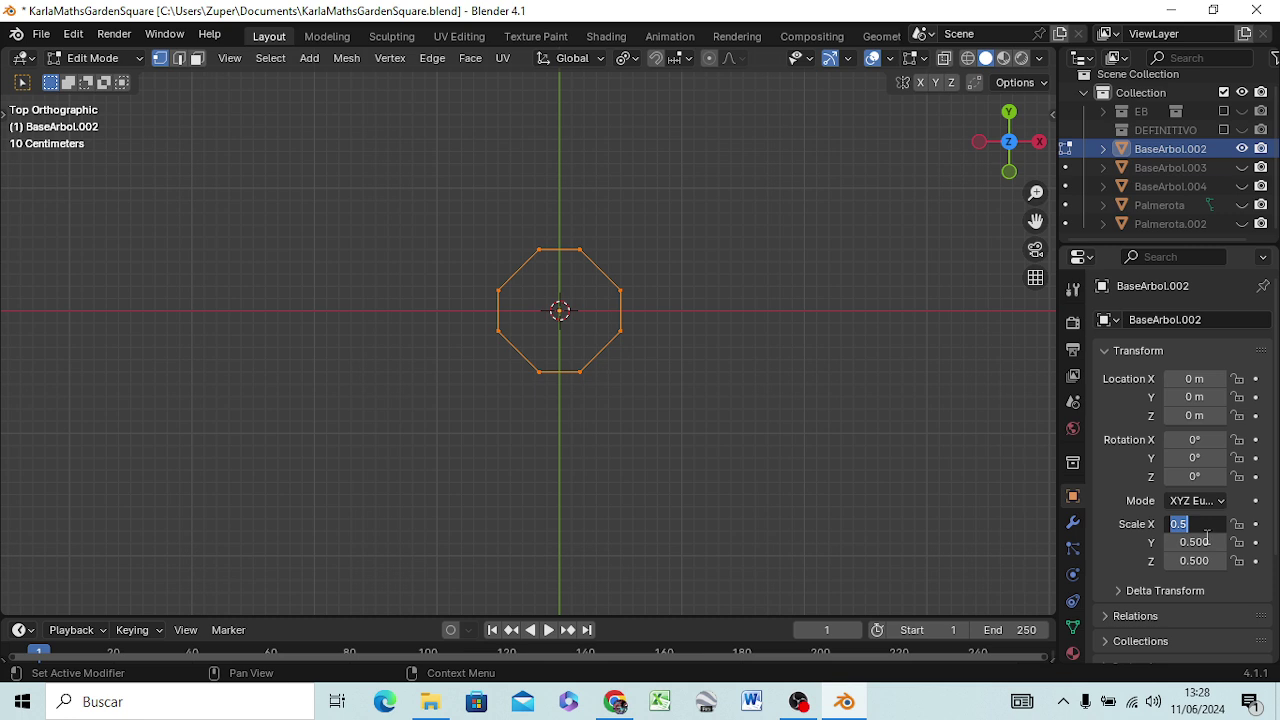
text(1)
text(.5)
key(Return)
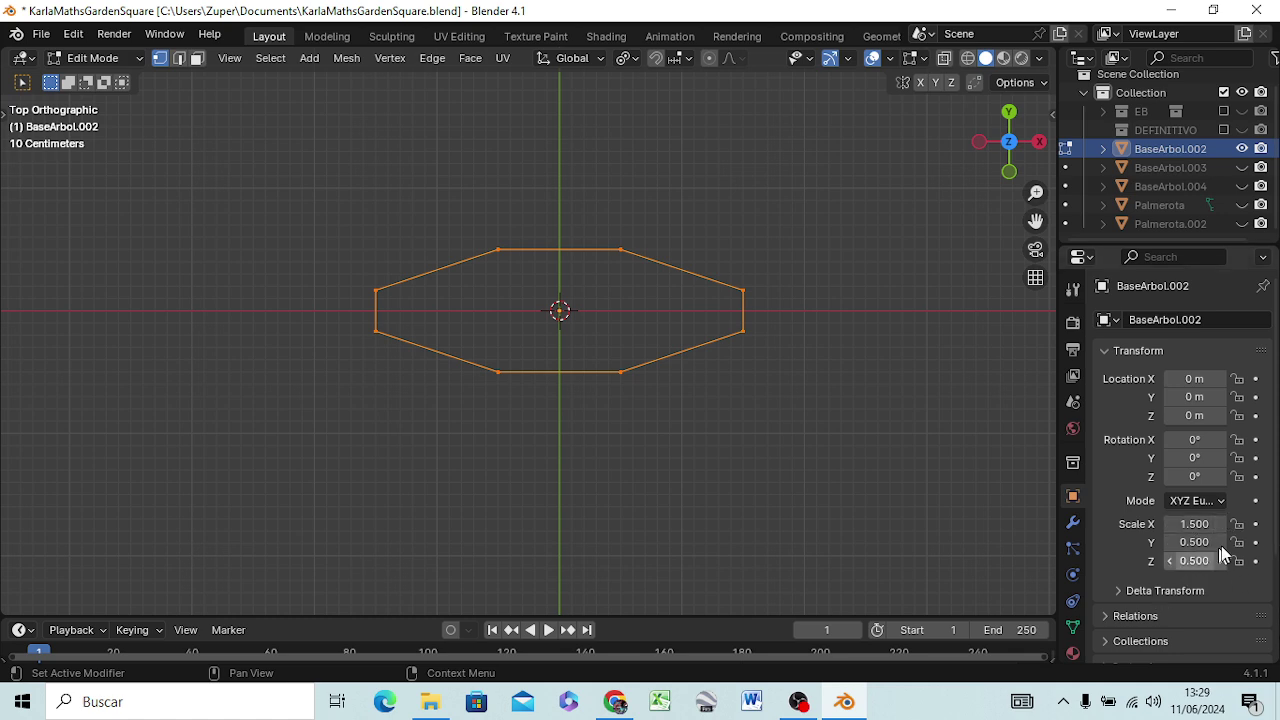
click(1183, 542)
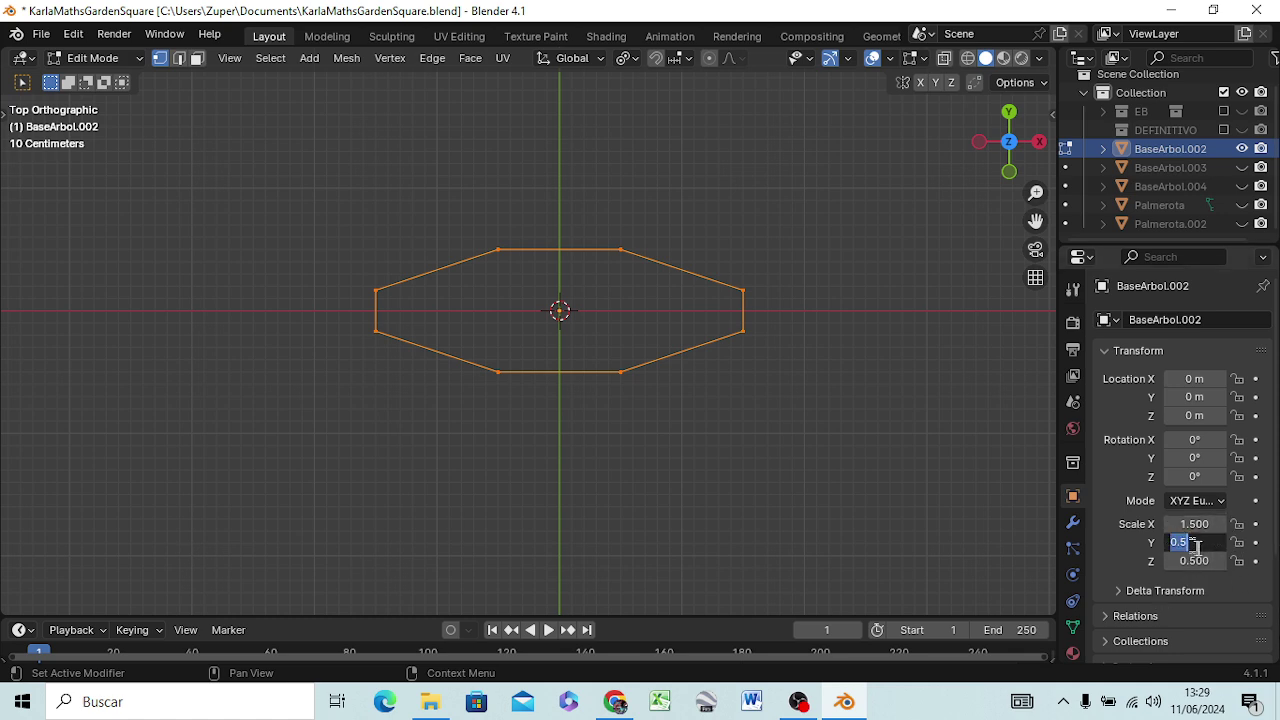
text(1)
text(.5)
key(Return)
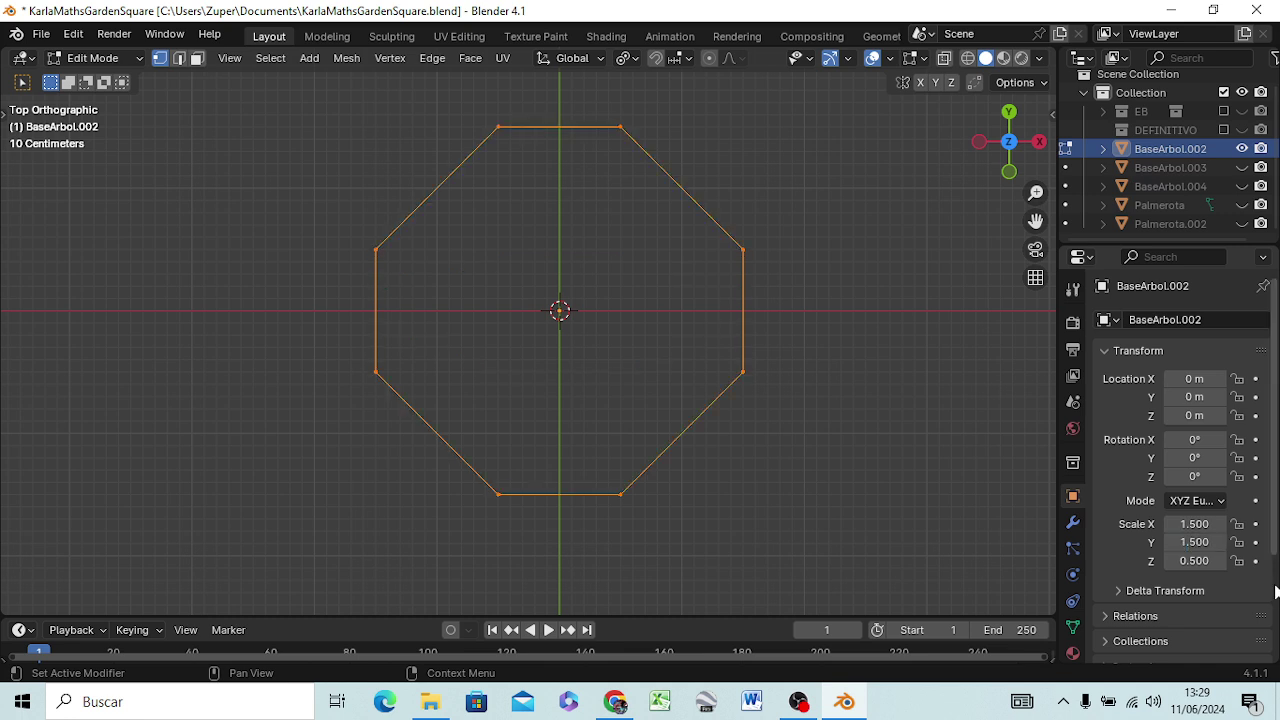
click(1193, 562)
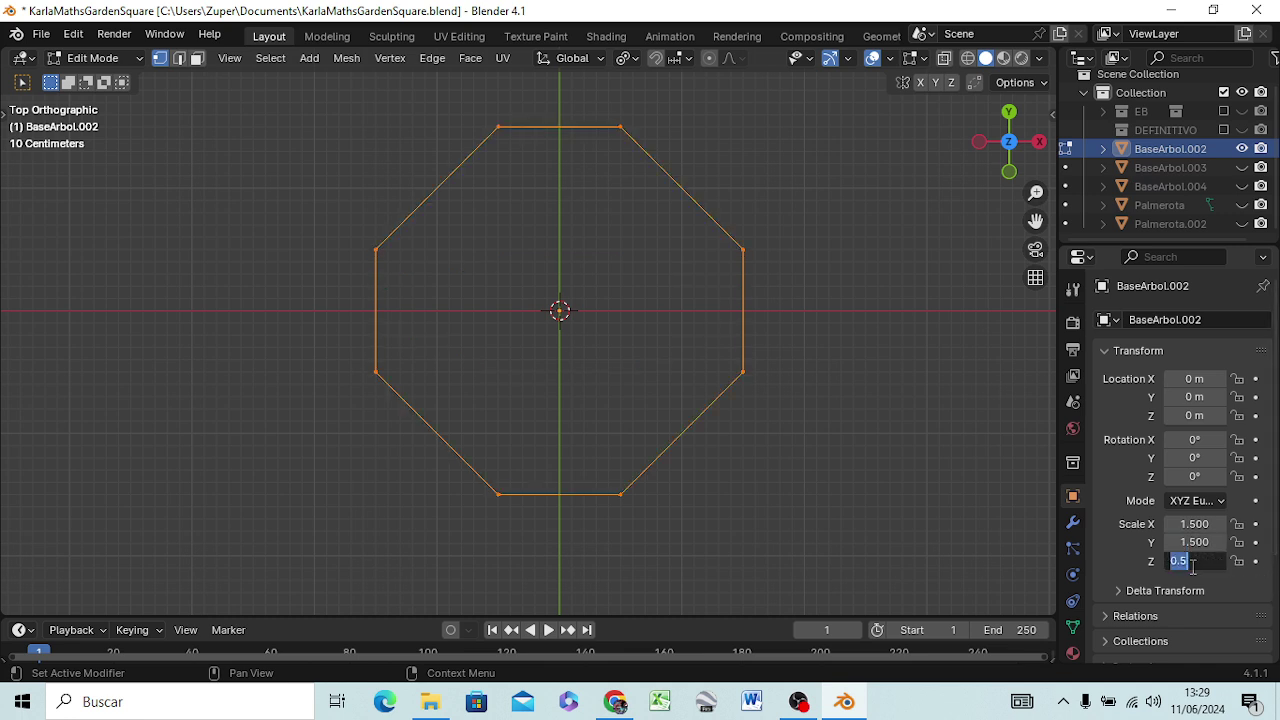
text(1.)
text(5)
key(Return)
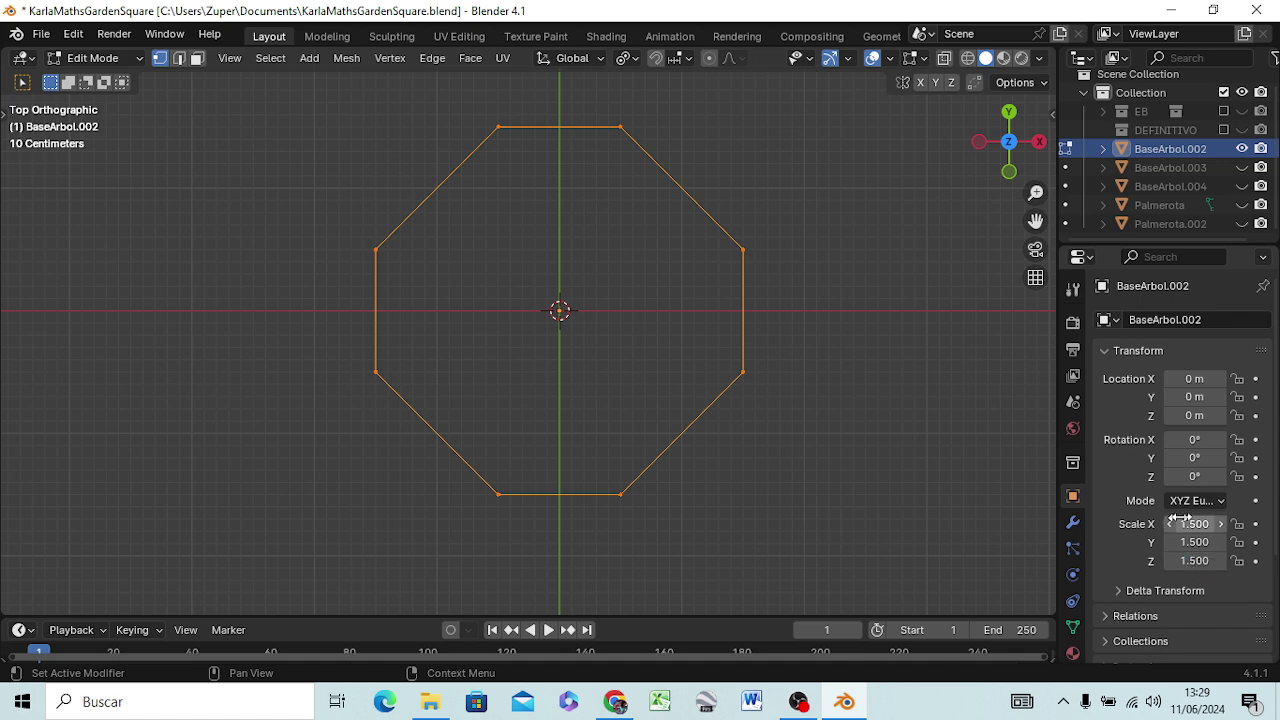
mouse_move(590, 423)
middle_down()
mouse_move(700, 451)
mouse_move(694, 403)
mouse_move(703, 415)
middle_up()
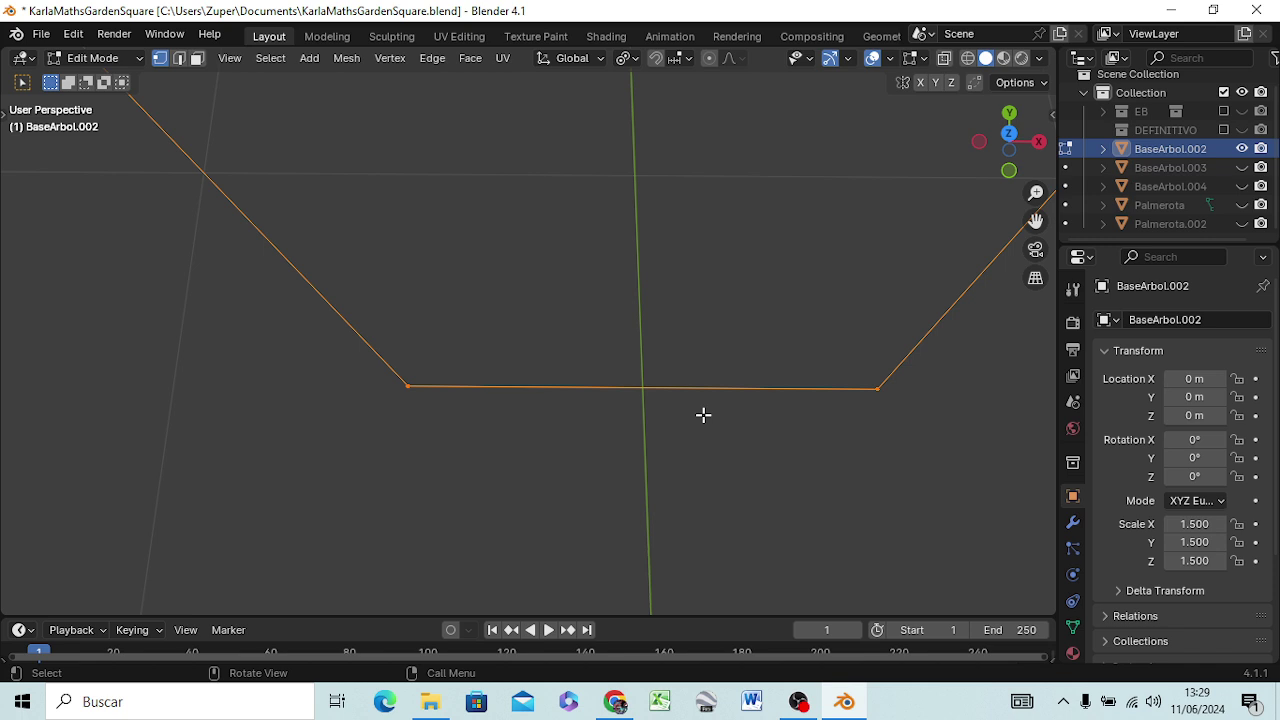
- Switch to the front view and pan until the flat octagon edge is centred
key(KP_3)
key(KP_1)
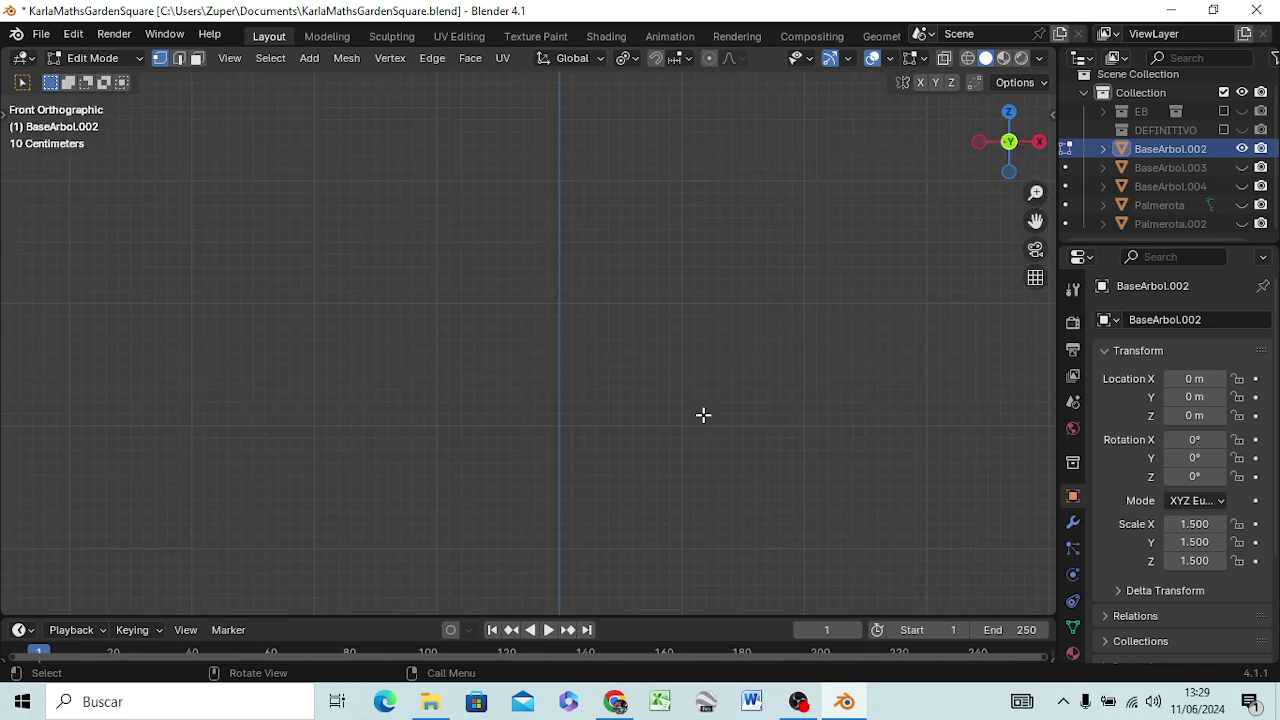
key(KP_7)
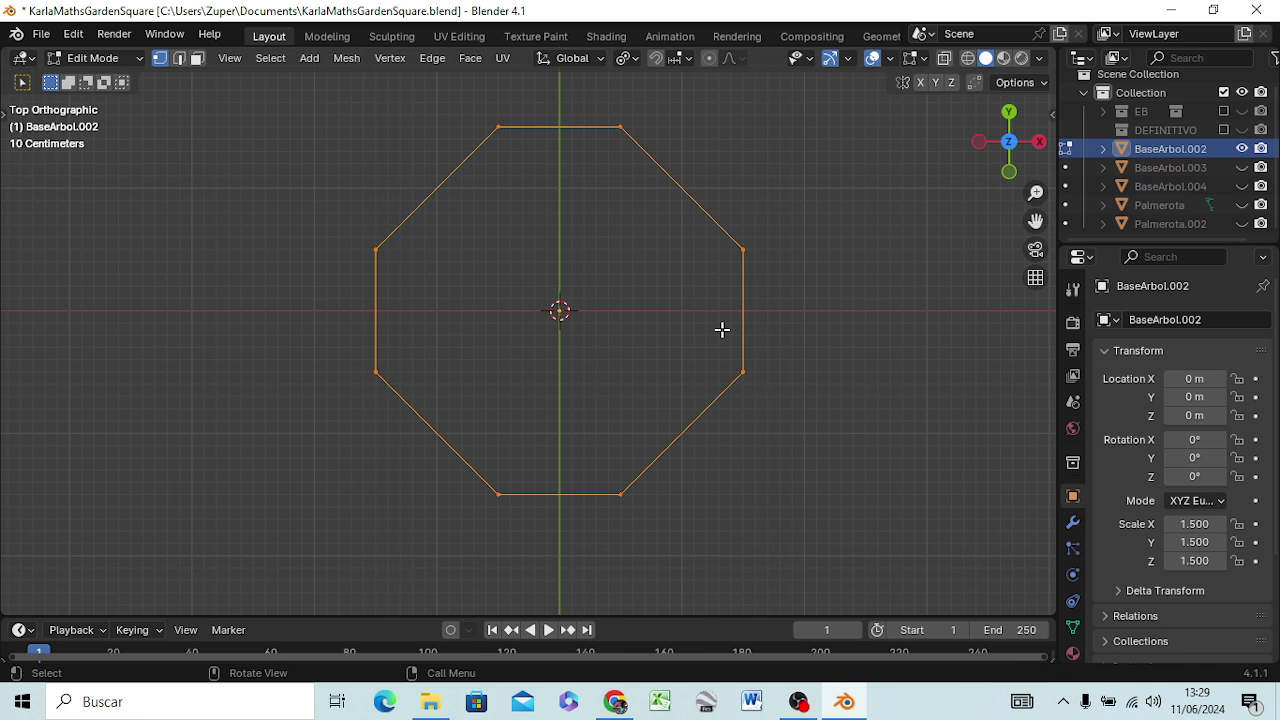
key(KP_1)
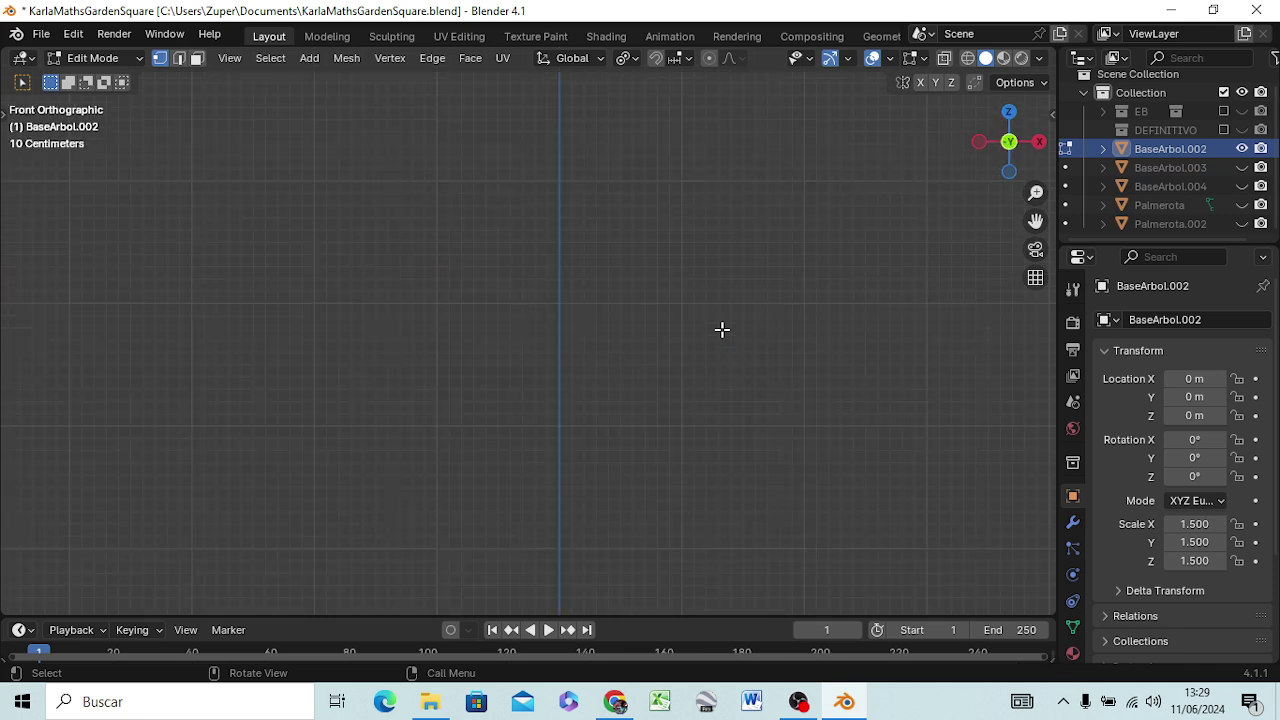
mouse_move(666, 307)
shift+middle_down()
mouse_move(666, 357)
mouse_move(695, 134)
mouse_move(720, 283)
shift+middle_up()
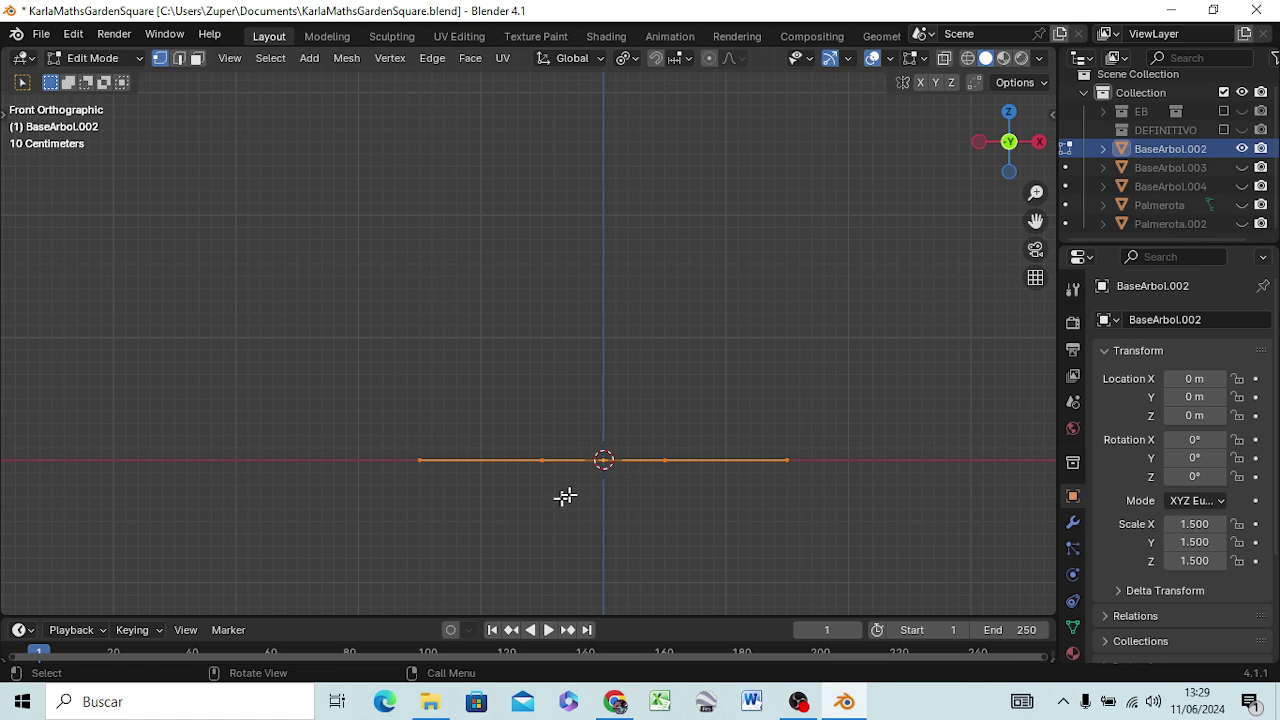
shift+middle_drag(576, 505, 588, 498)
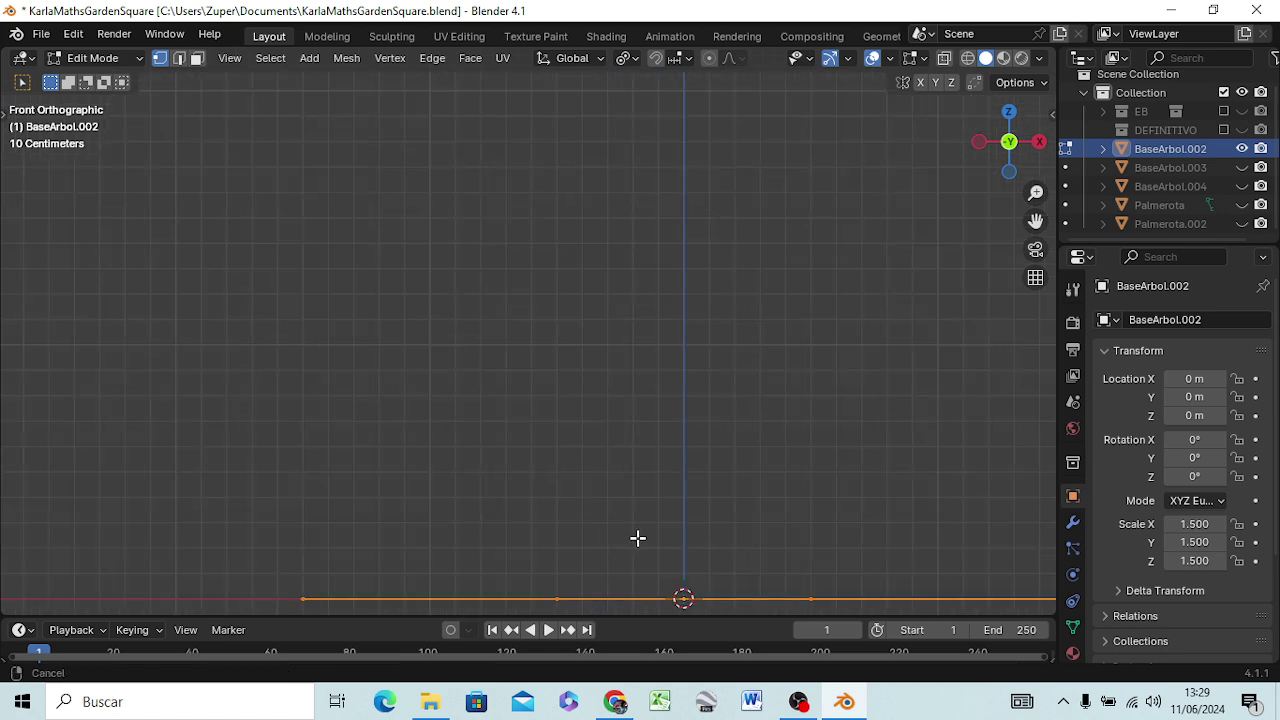
shift+middle_drag(637, 537, 577, 368)
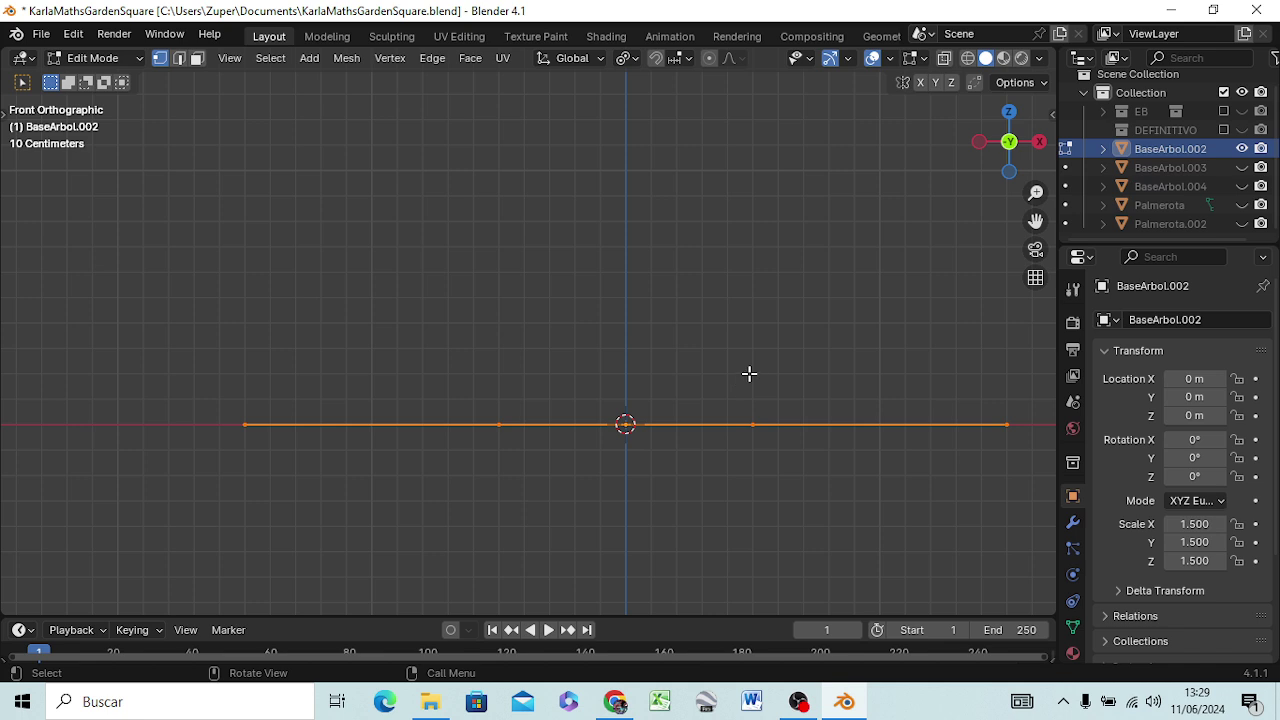
- Raise the octagon outline 30 cm straight up along Z to form the wall
key(g)
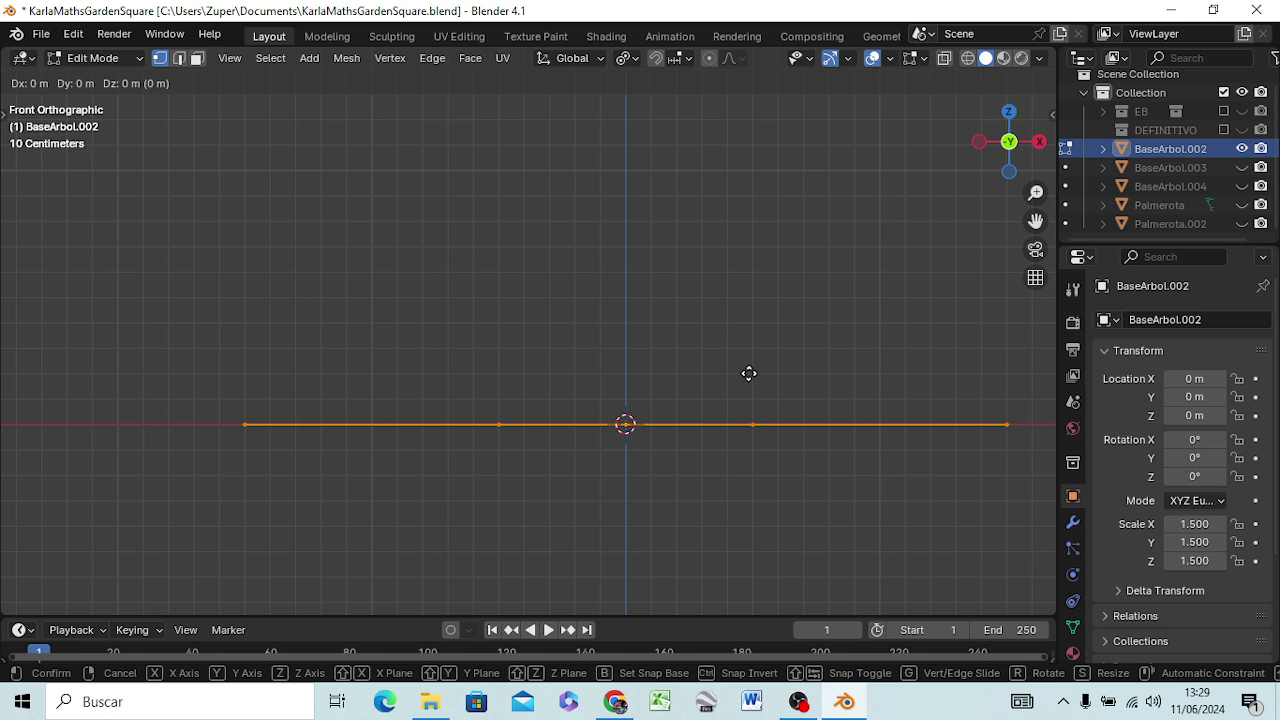
key(z)
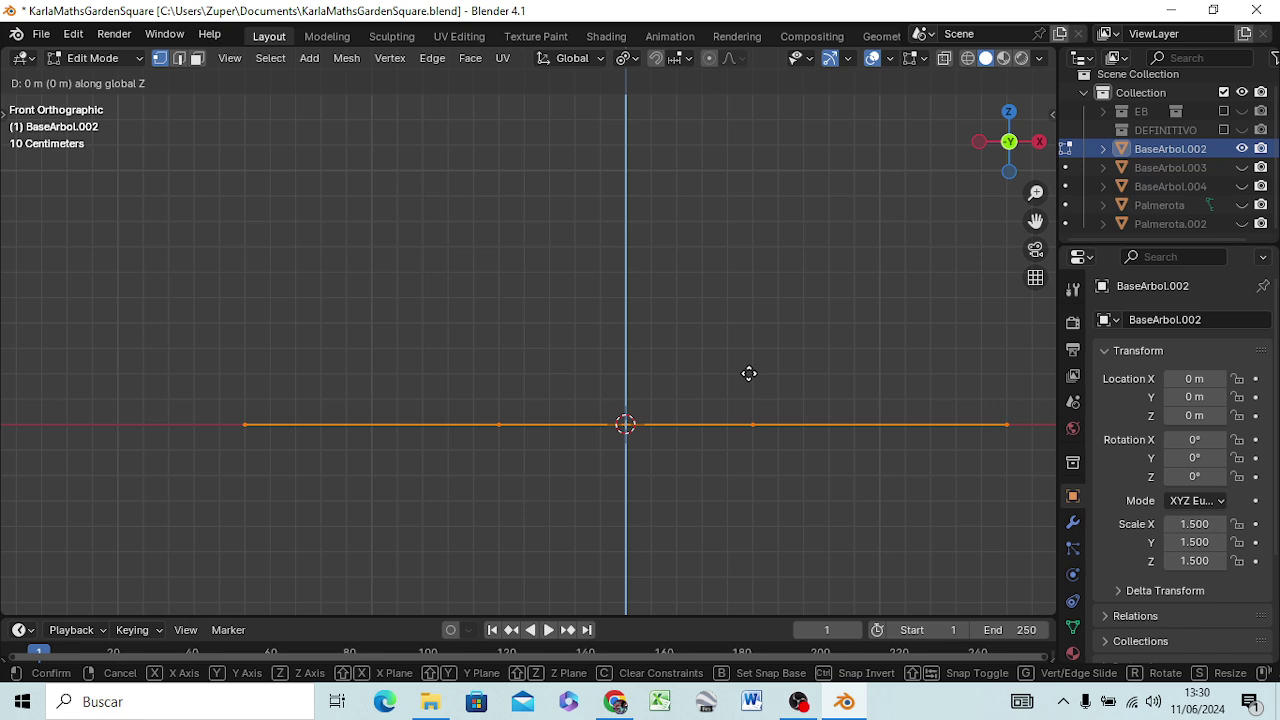
text(3)
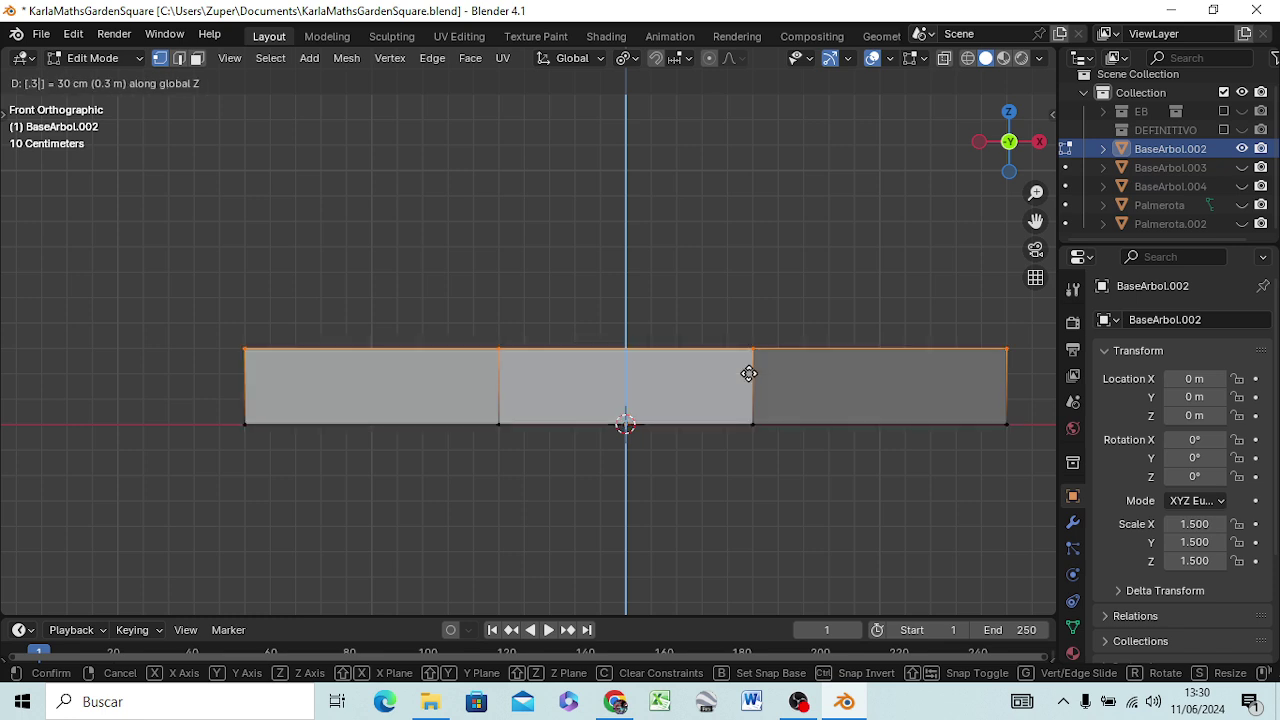
key(Return)
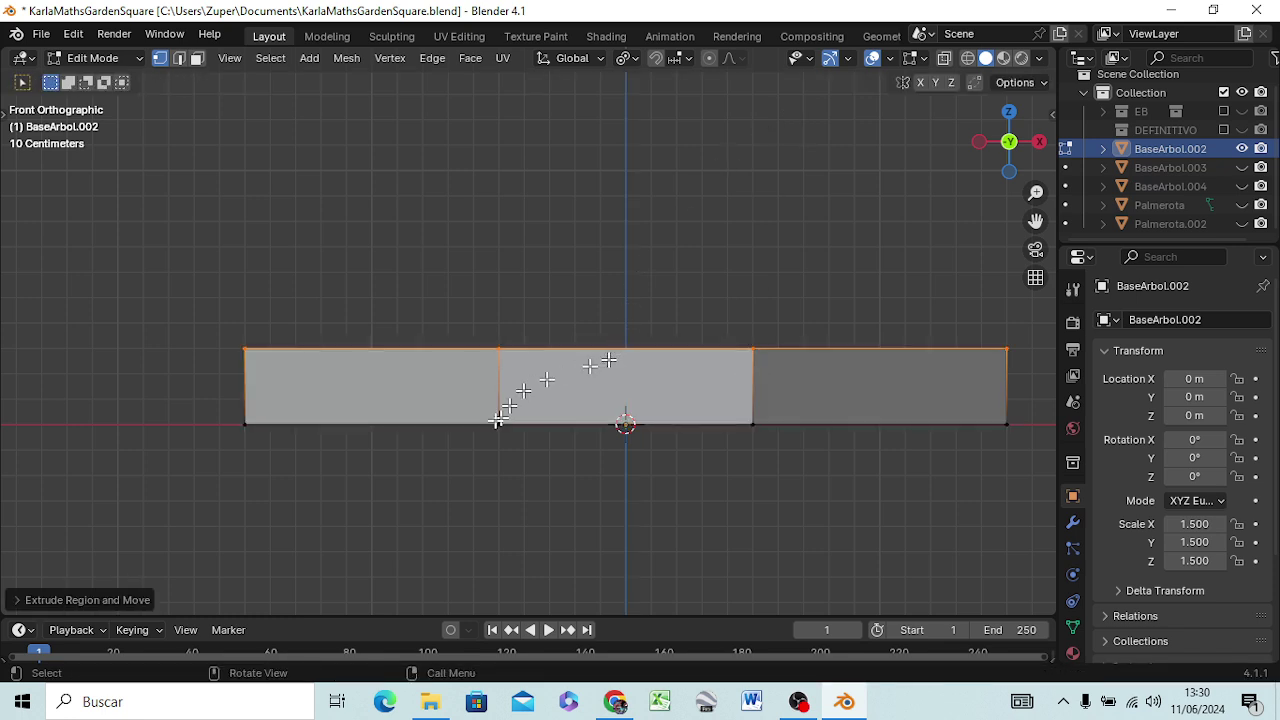
- Switch to wireframe shading and box-select the wall's bottom rim
key(z)
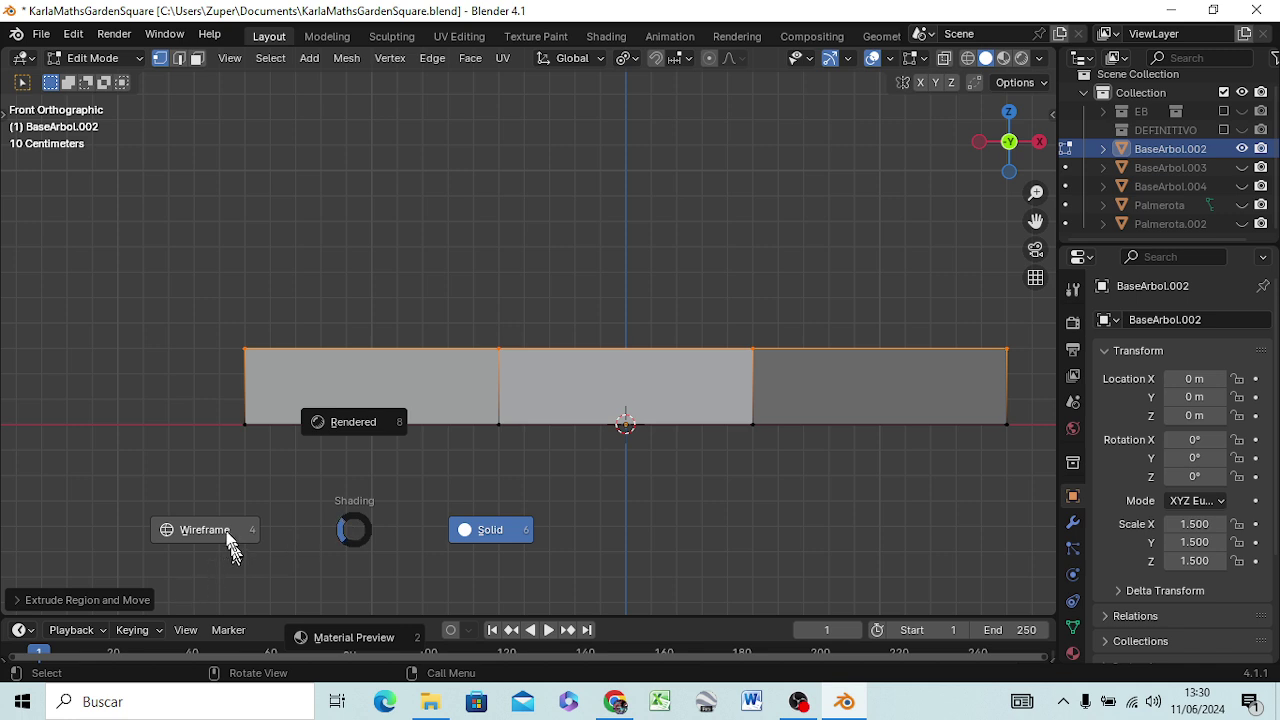
click(224, 531)
drag(210, 408, 1056, 452)
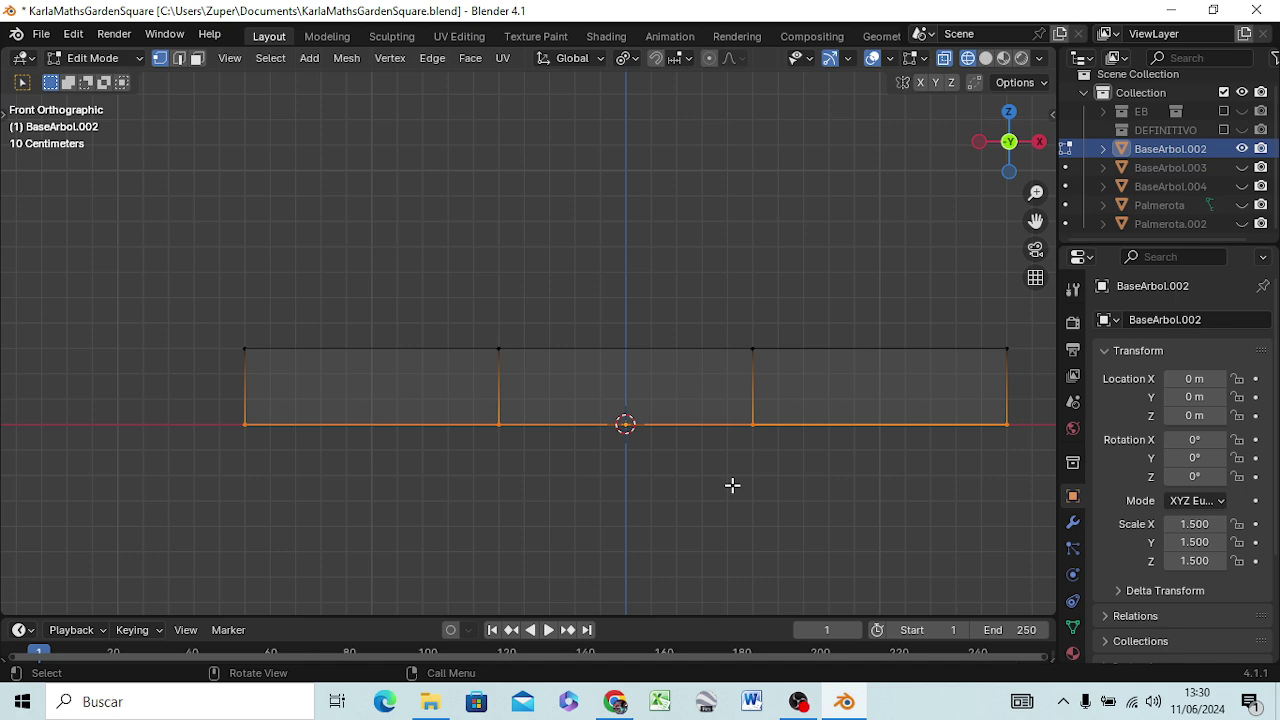
- Check the selection, then box-select only the wall's top rim from the front view
mouse_move(732, 485)
middle_down()
mouse_move(655, 502)
mouse_move(689, 476)
middle_up()
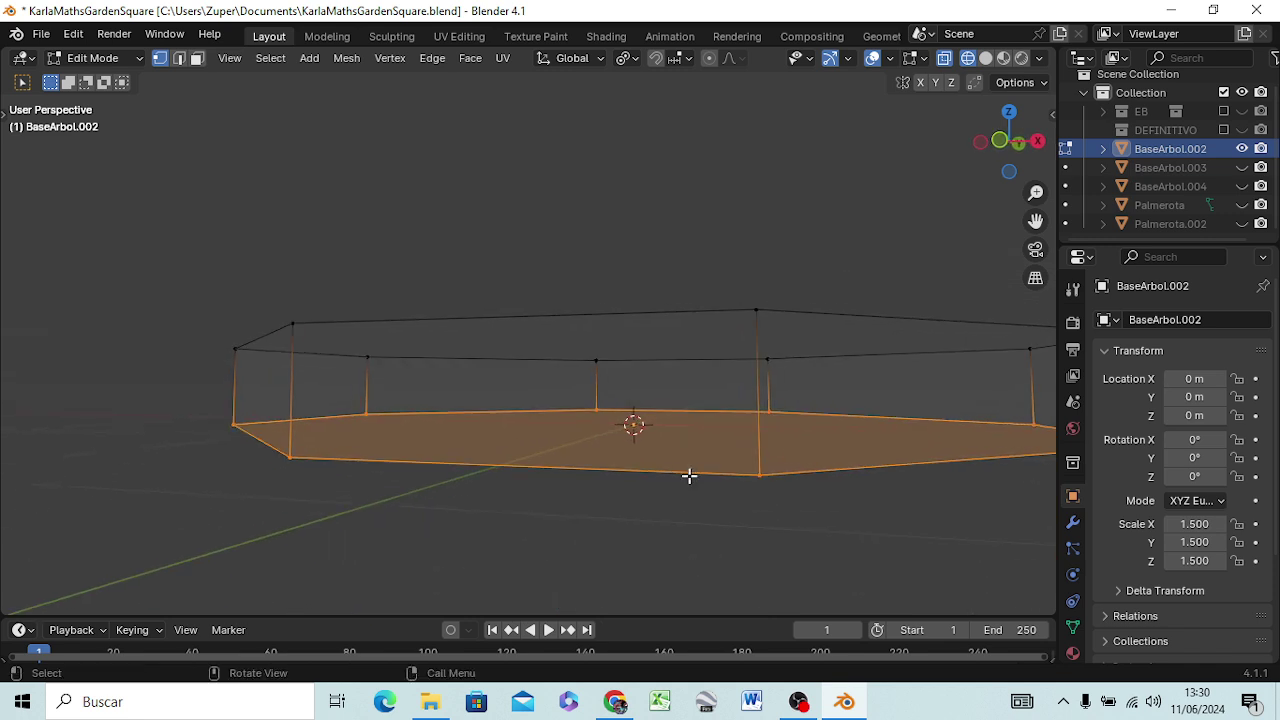
key(KP_1)
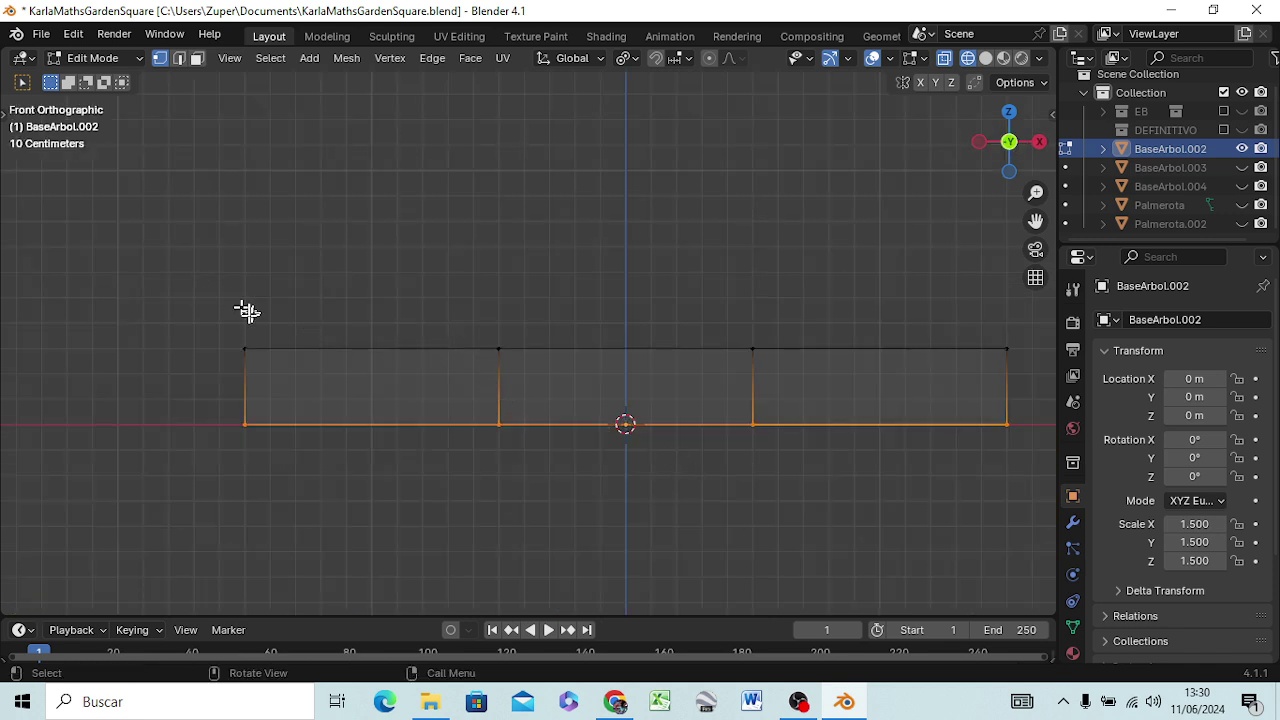
drag(220, 317, 1037, 374)
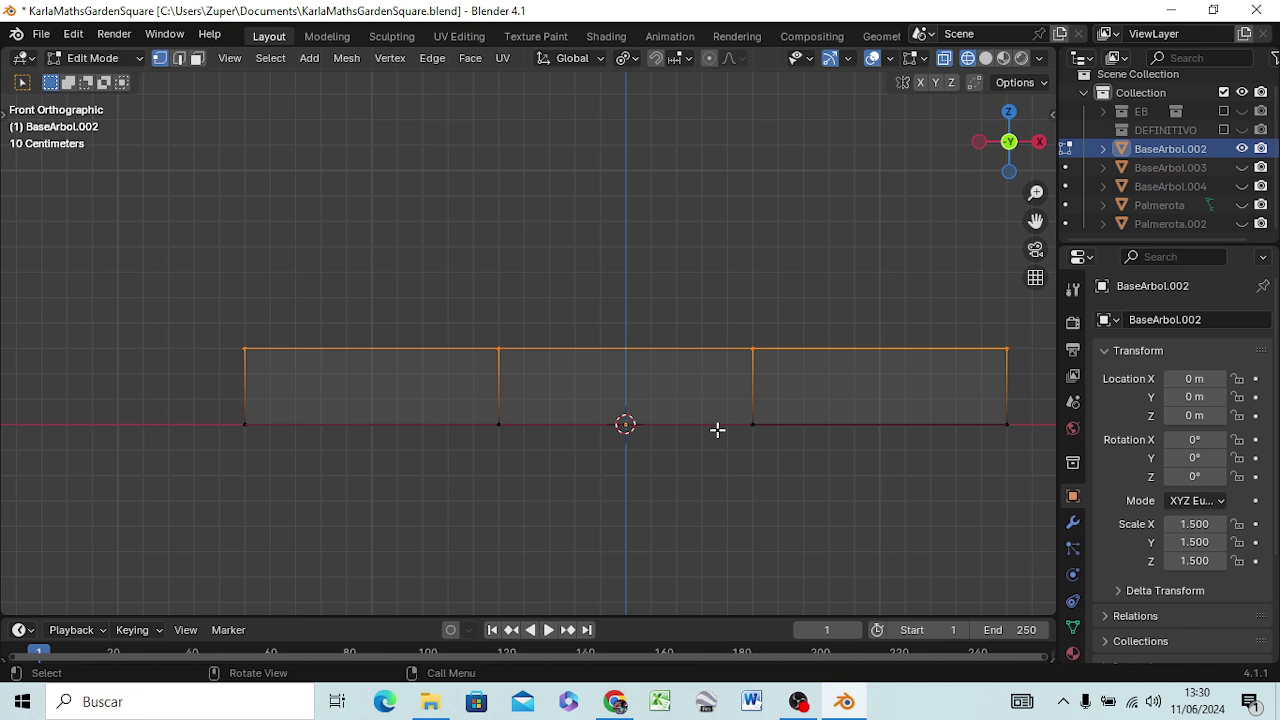
- Extrude the top rim 10 cm up along Z and scale it inward to about 0.85
key(g)
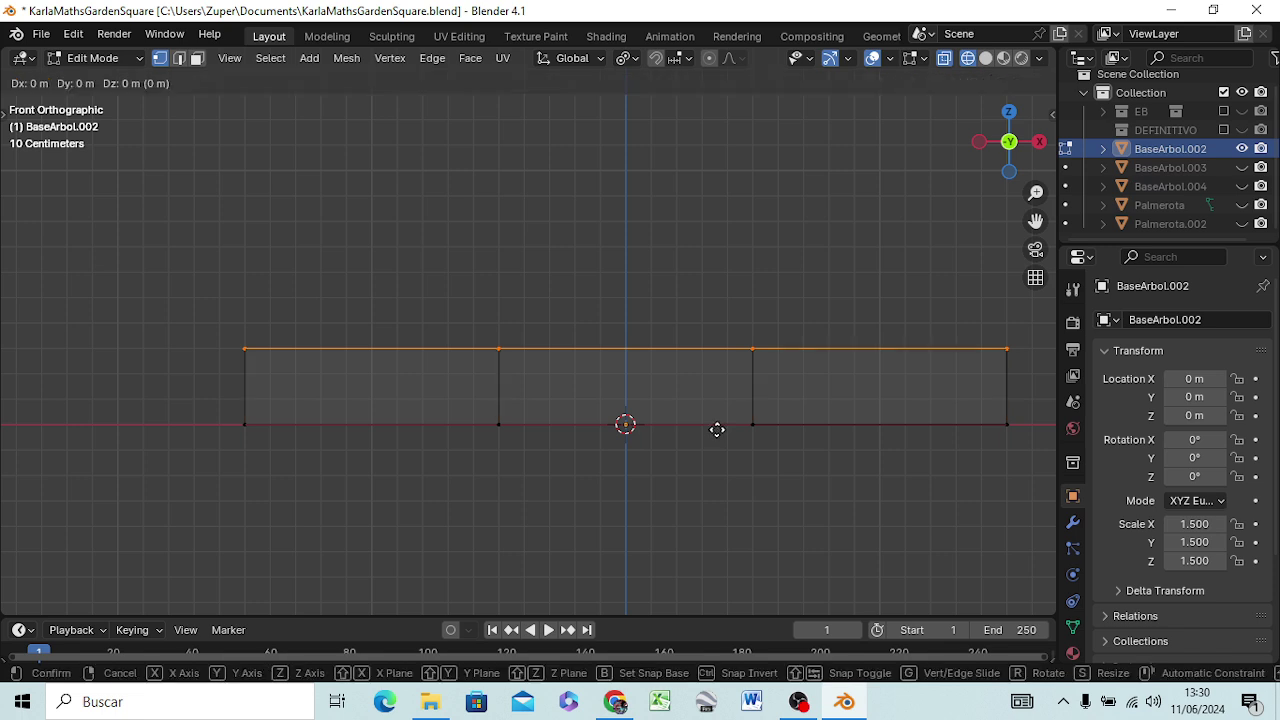
key(z)
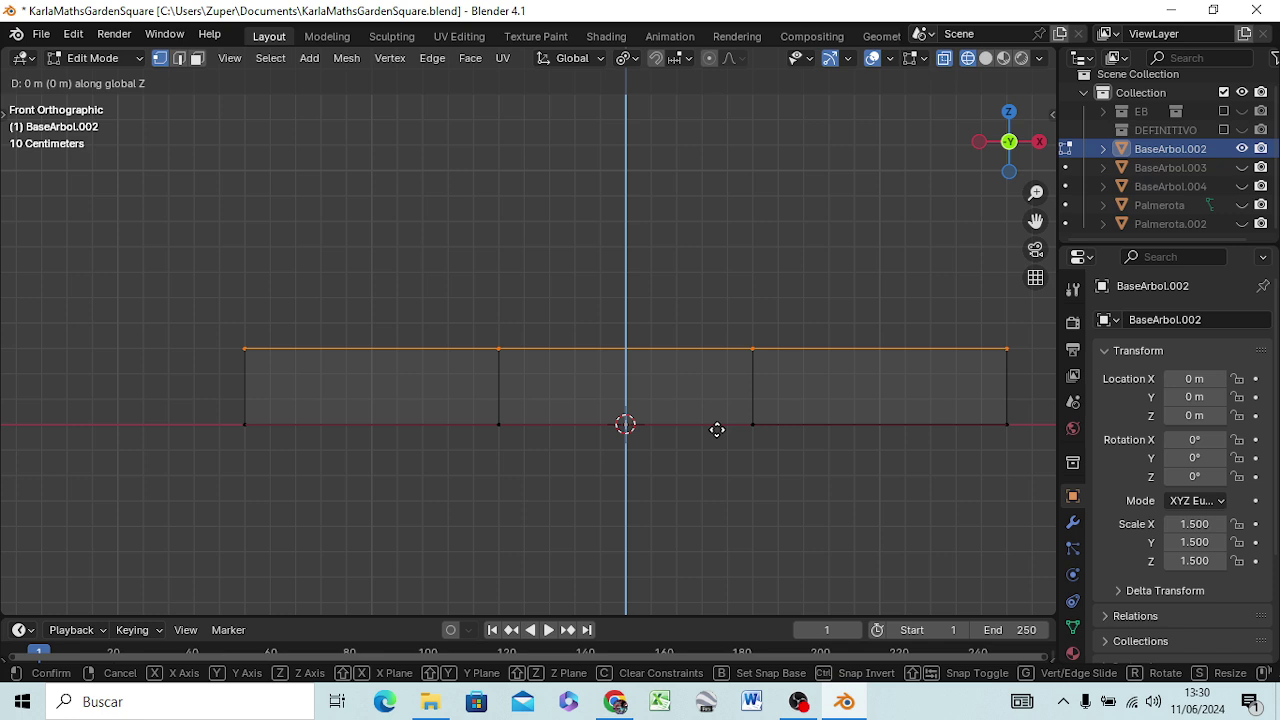
text(.1)
key(Return)
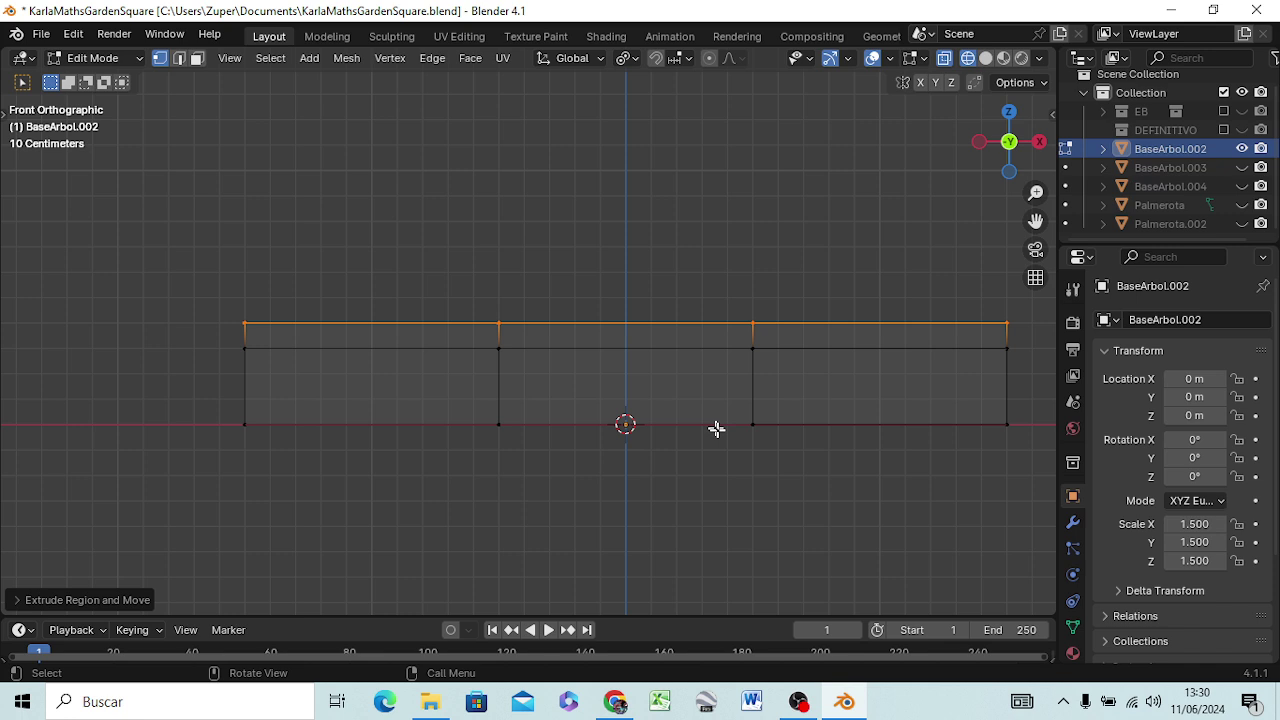
key(s)
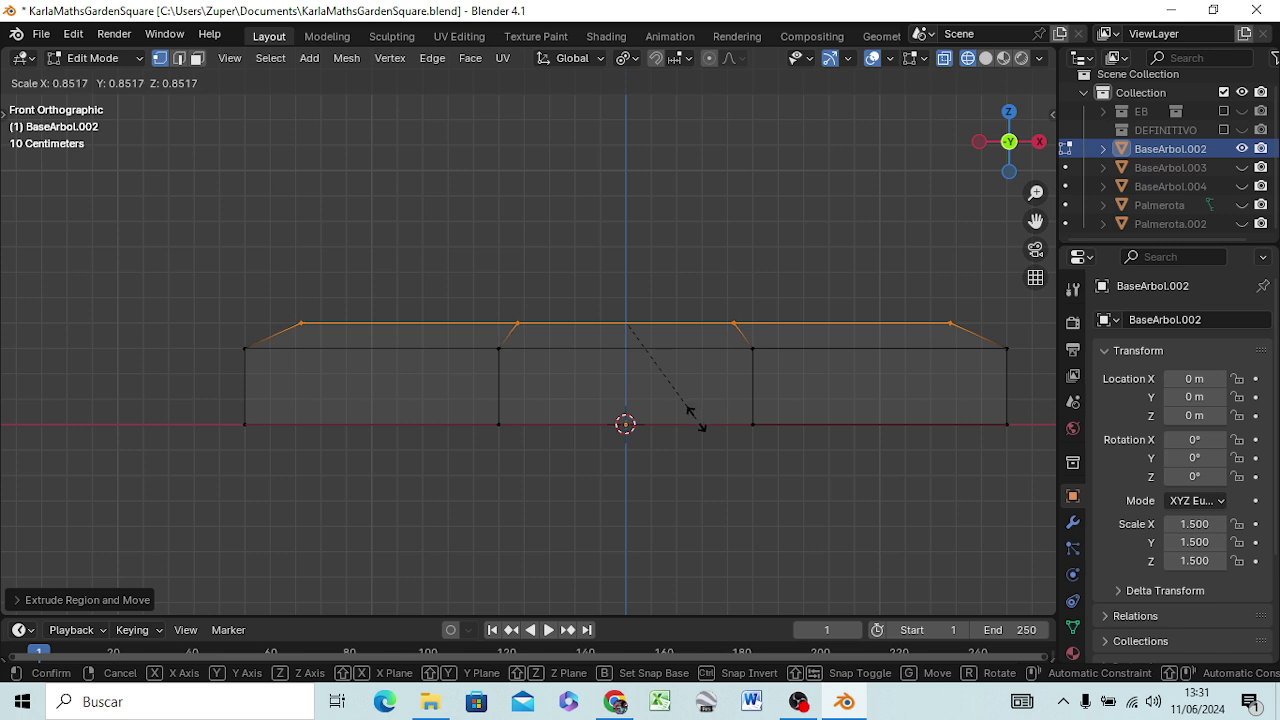
click(690, 410)
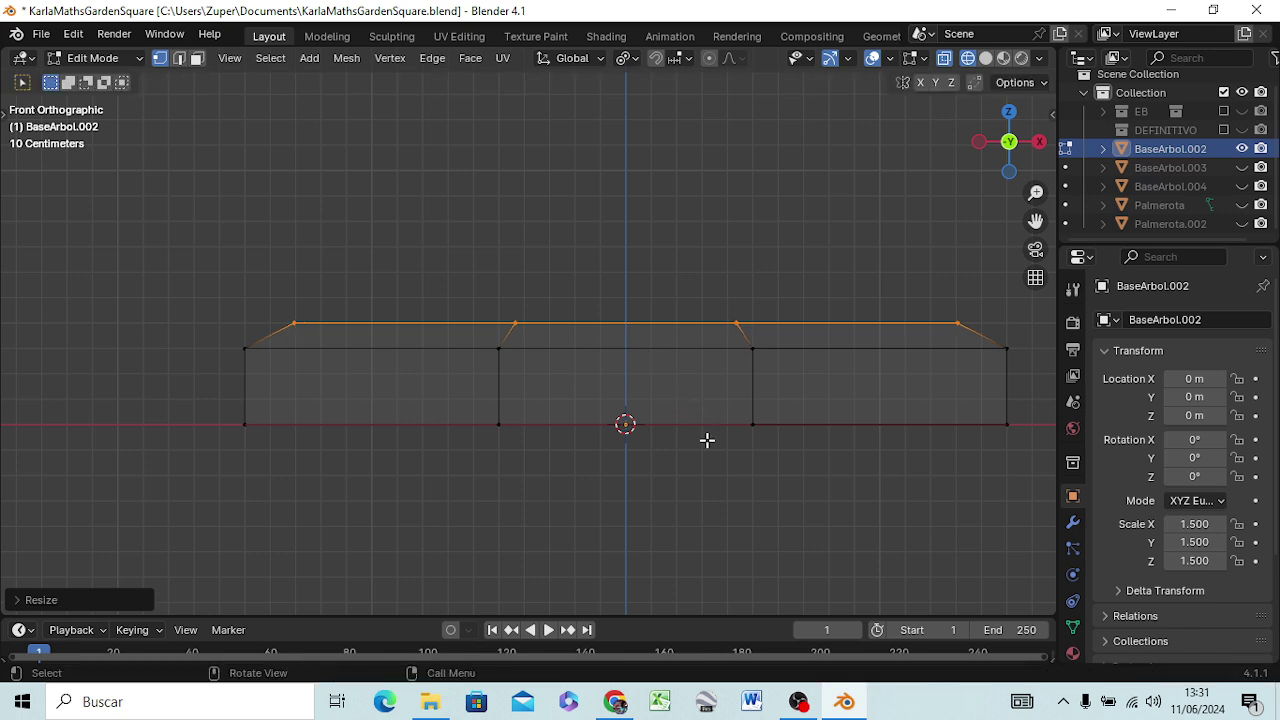
- Lower the inset ring by -.10 onto the wall top, then check it from the front
key(g)
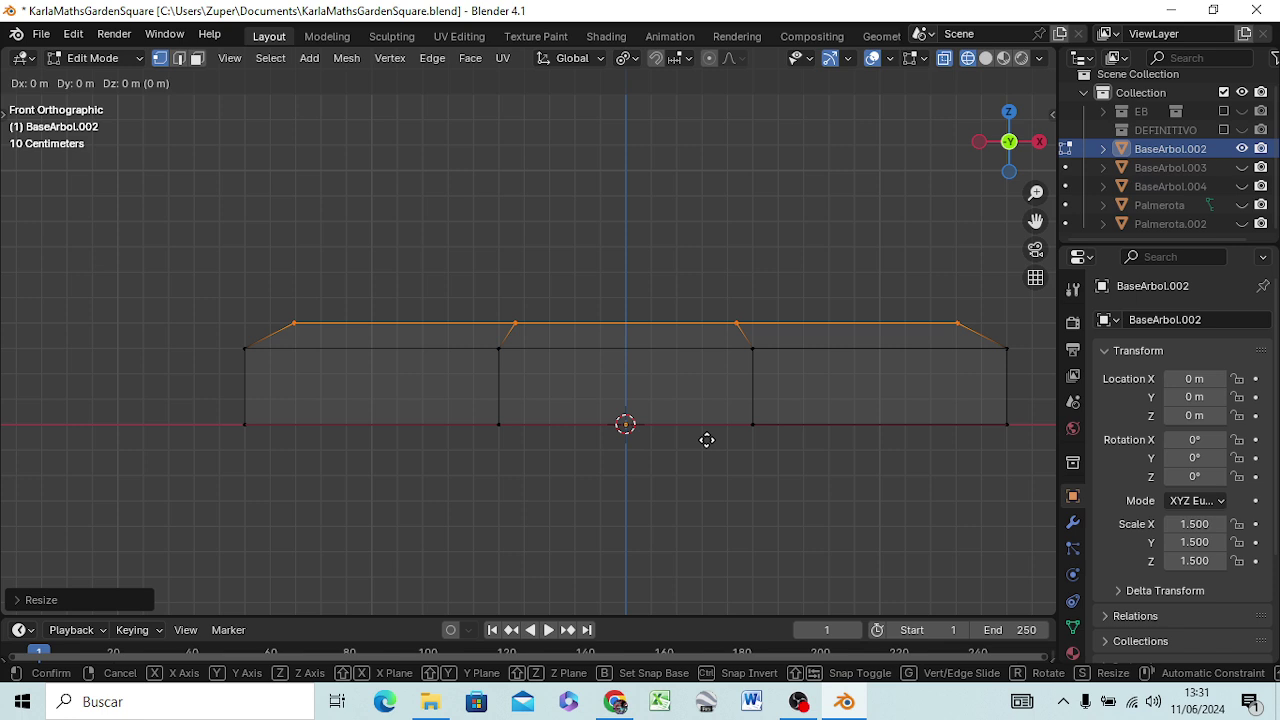
key(z)
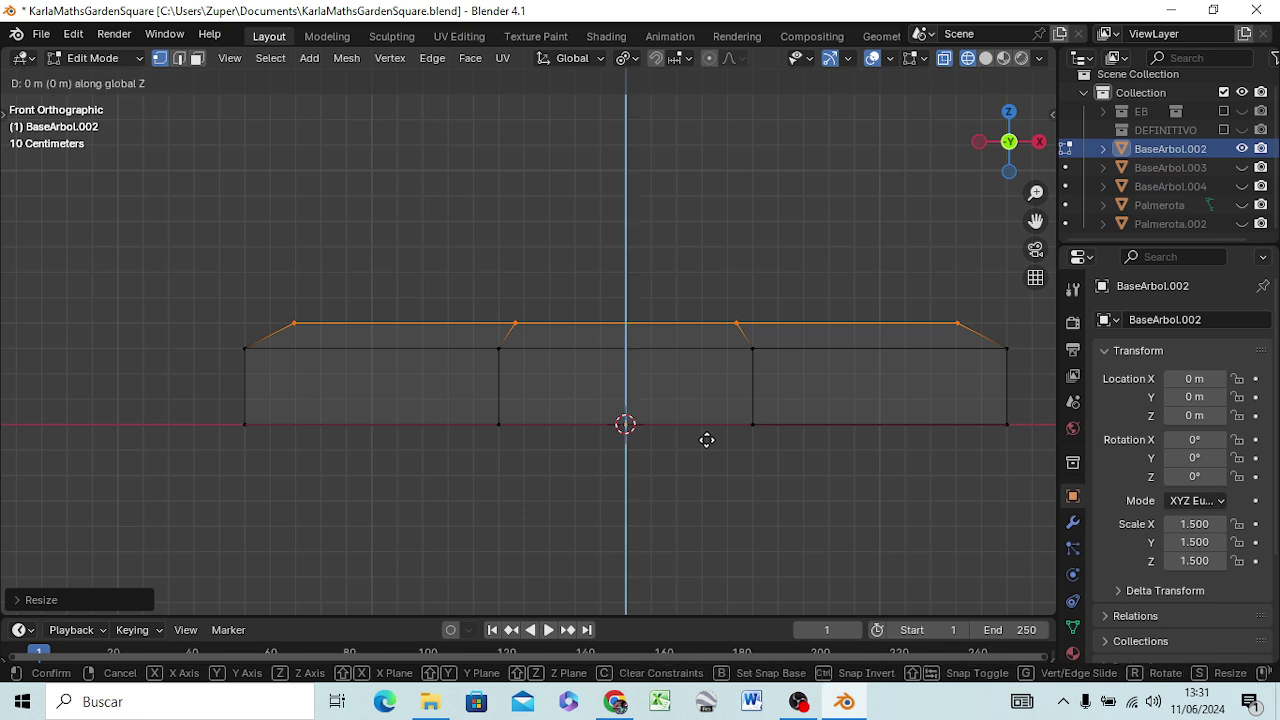
text(-.)
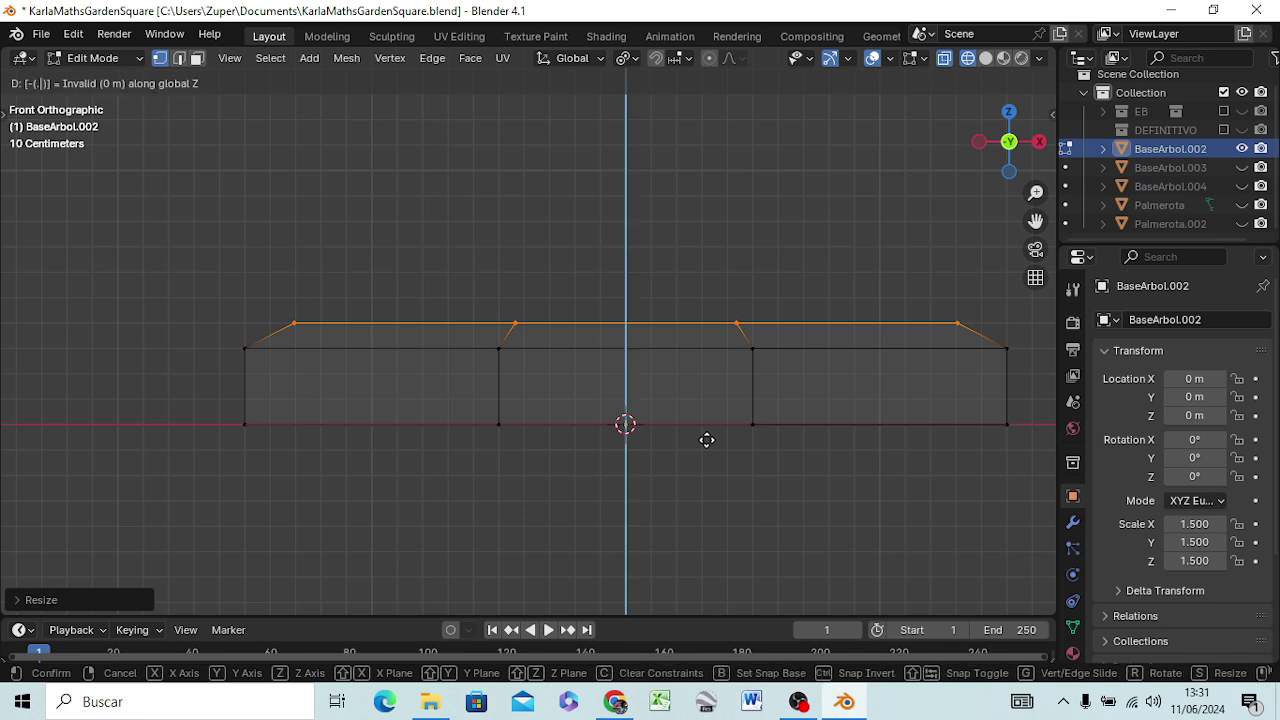
text(10)
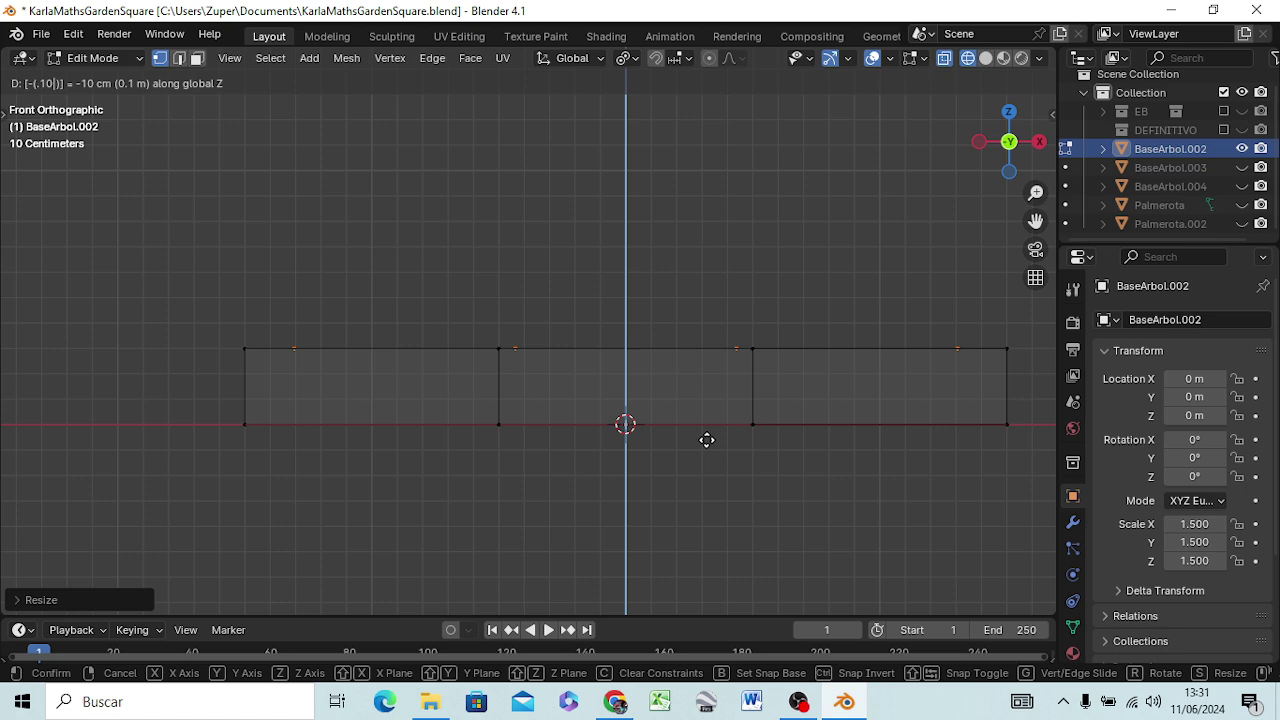
key(Return)
middle_drag(766, 370, 751, 408)
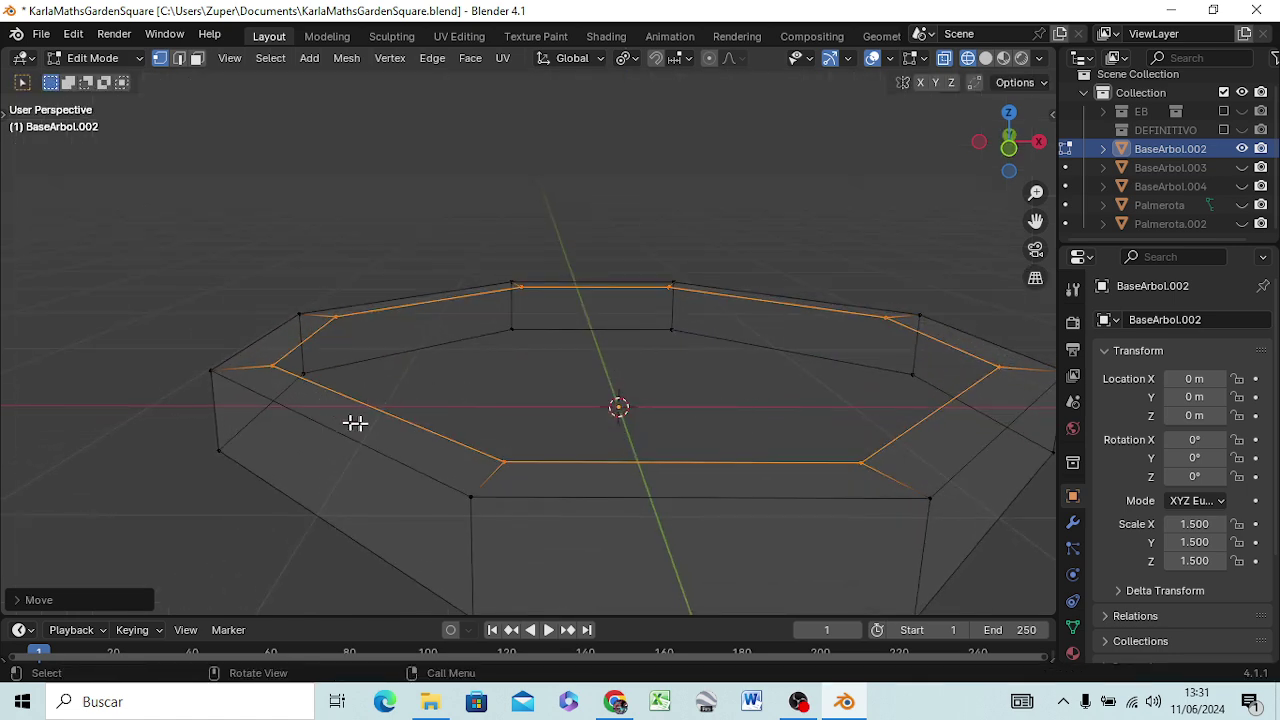
middle_drag(356, 423, 360, 368)
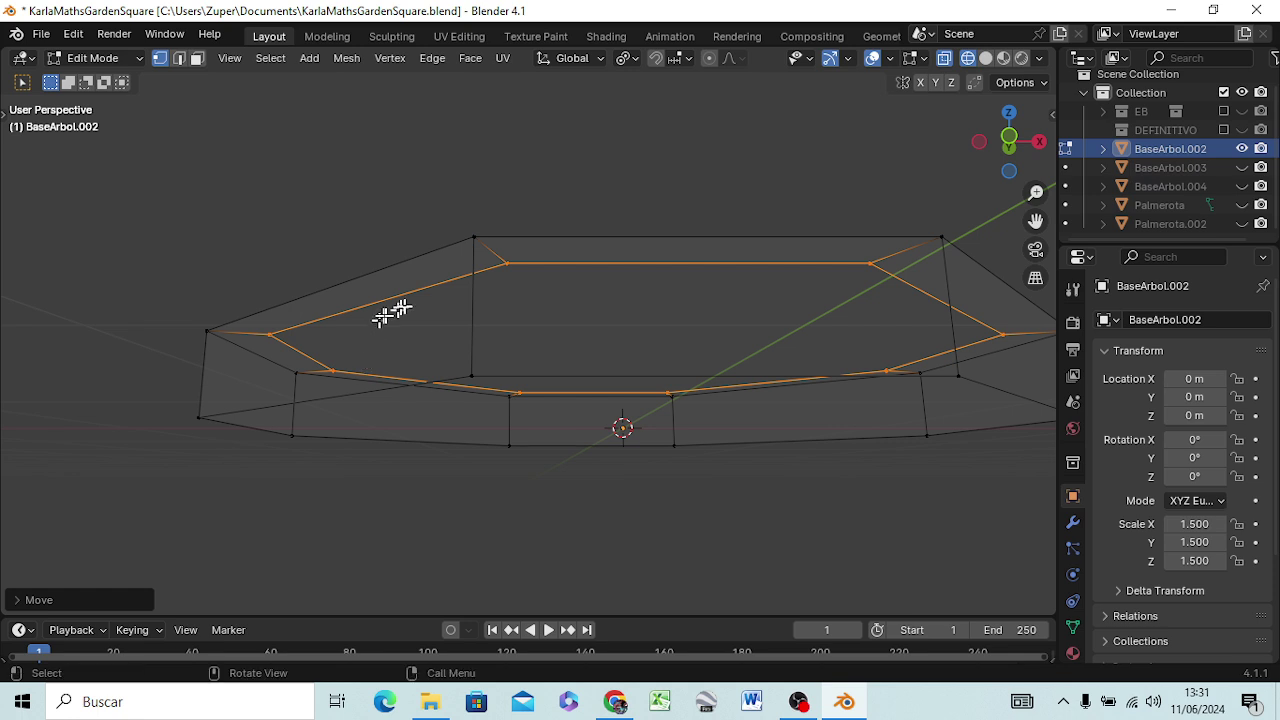
mouse_move(440, 306)
middle_down()
mouse_move(451, 374)
mouse_move(459, 358)
middle_up()
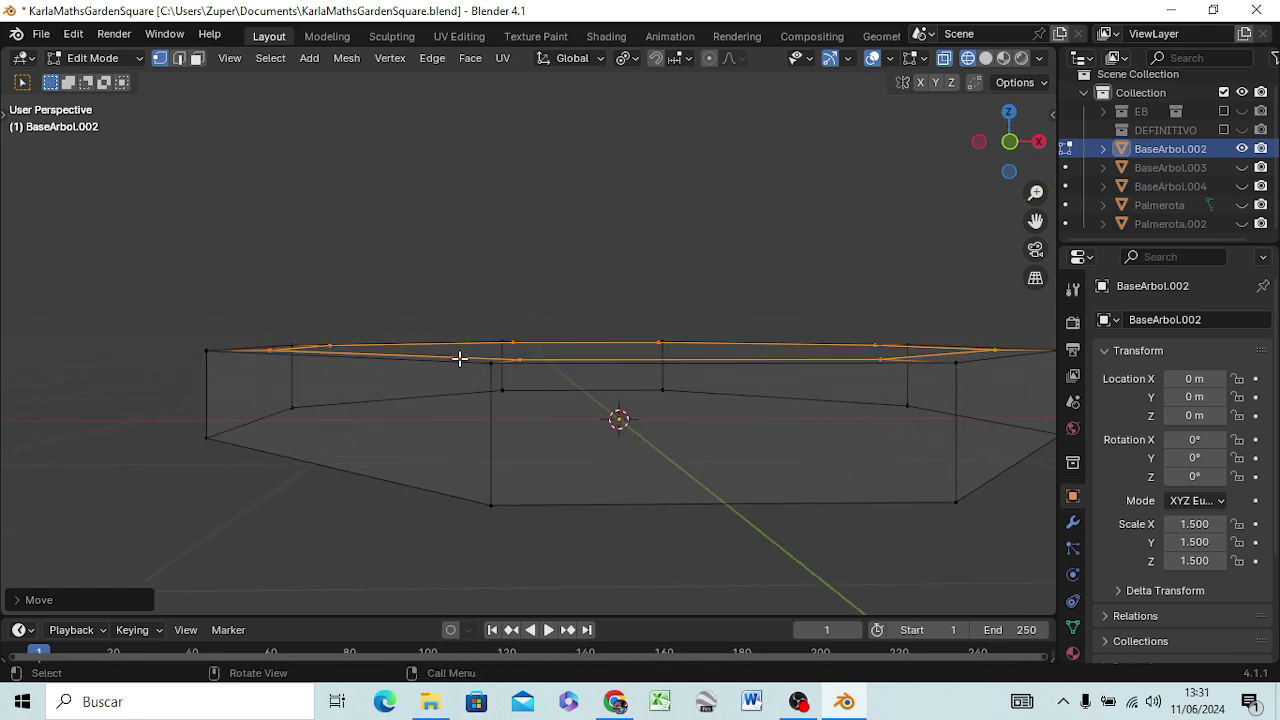
key(KP_1)
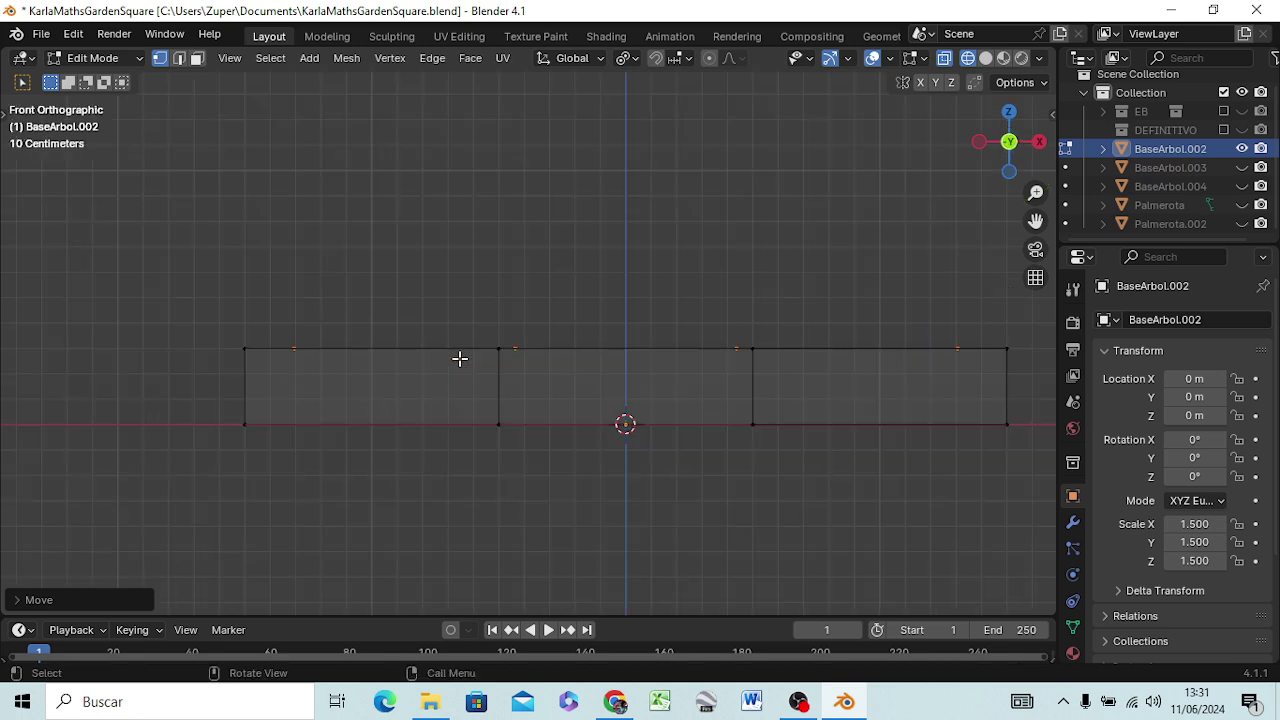
key(g)
key(z)
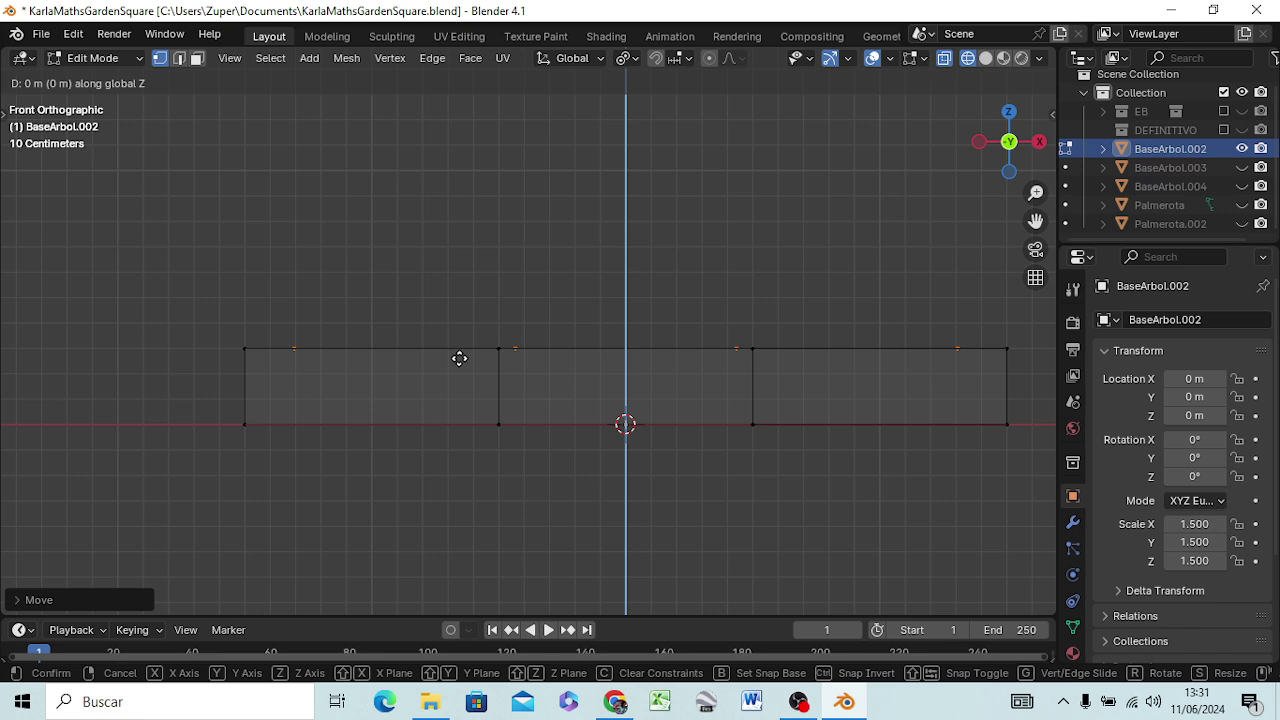
text(-.)
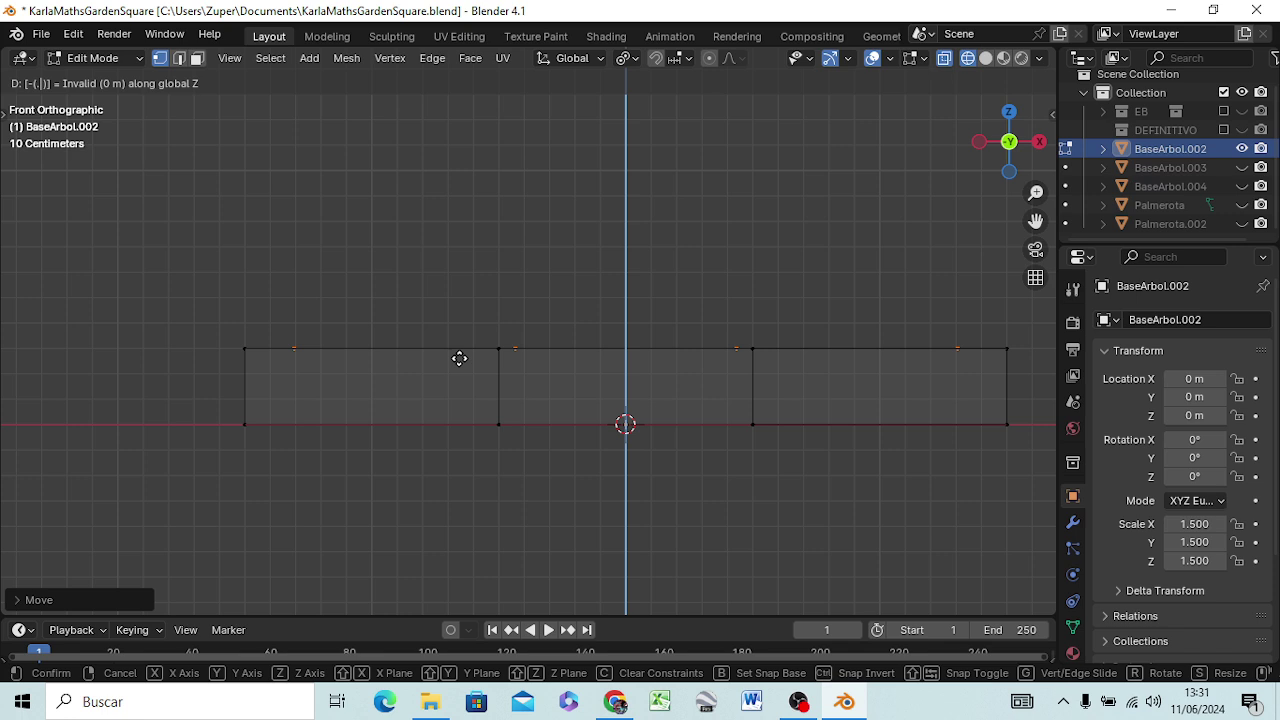
text(.)
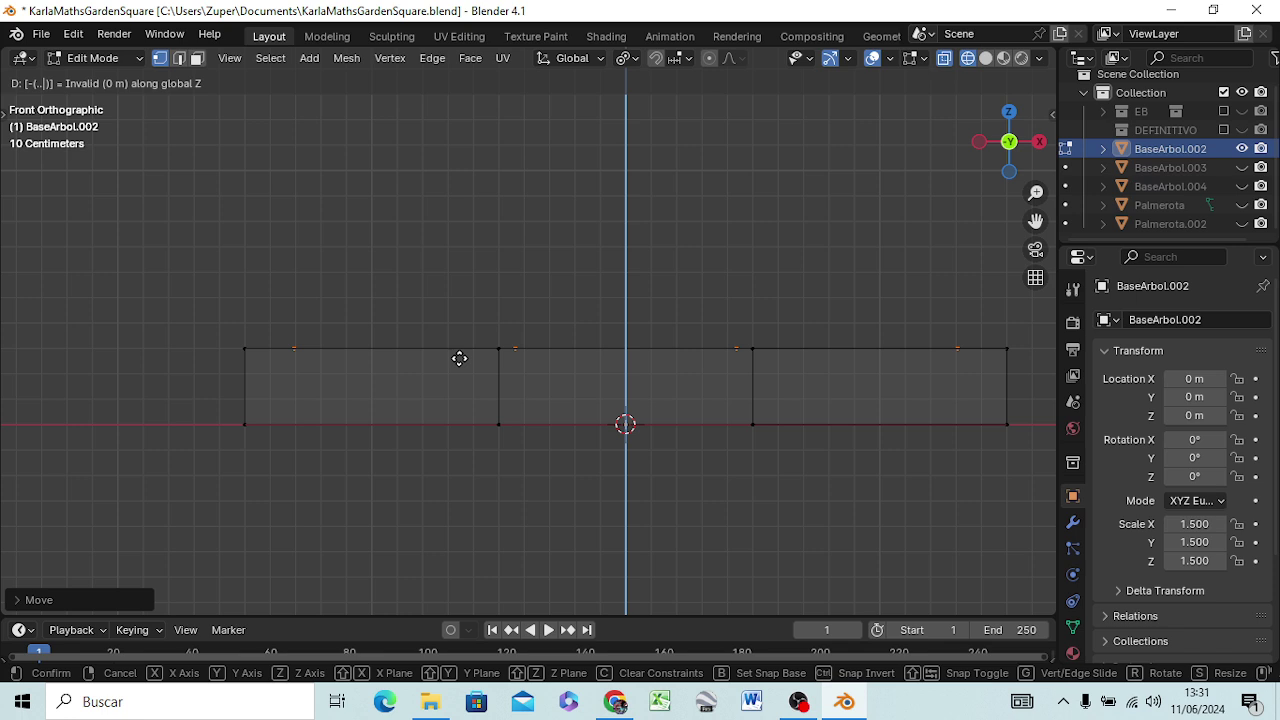
text(0)
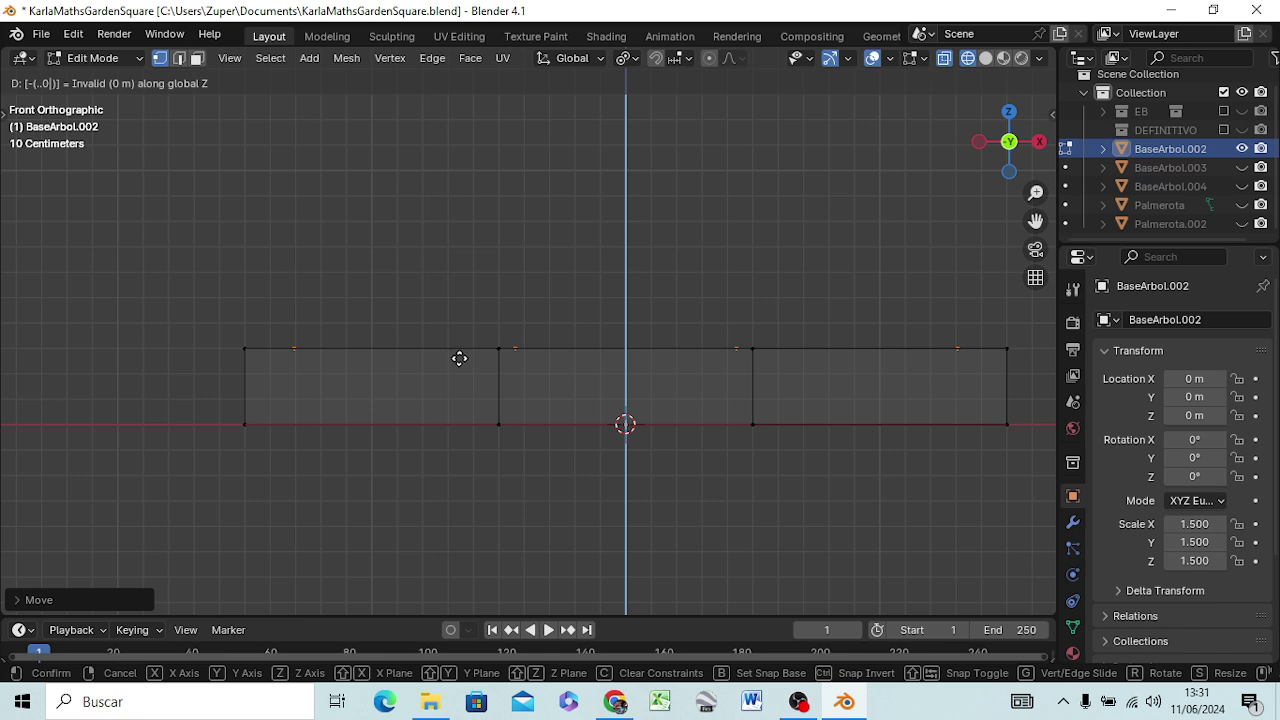
text(29)
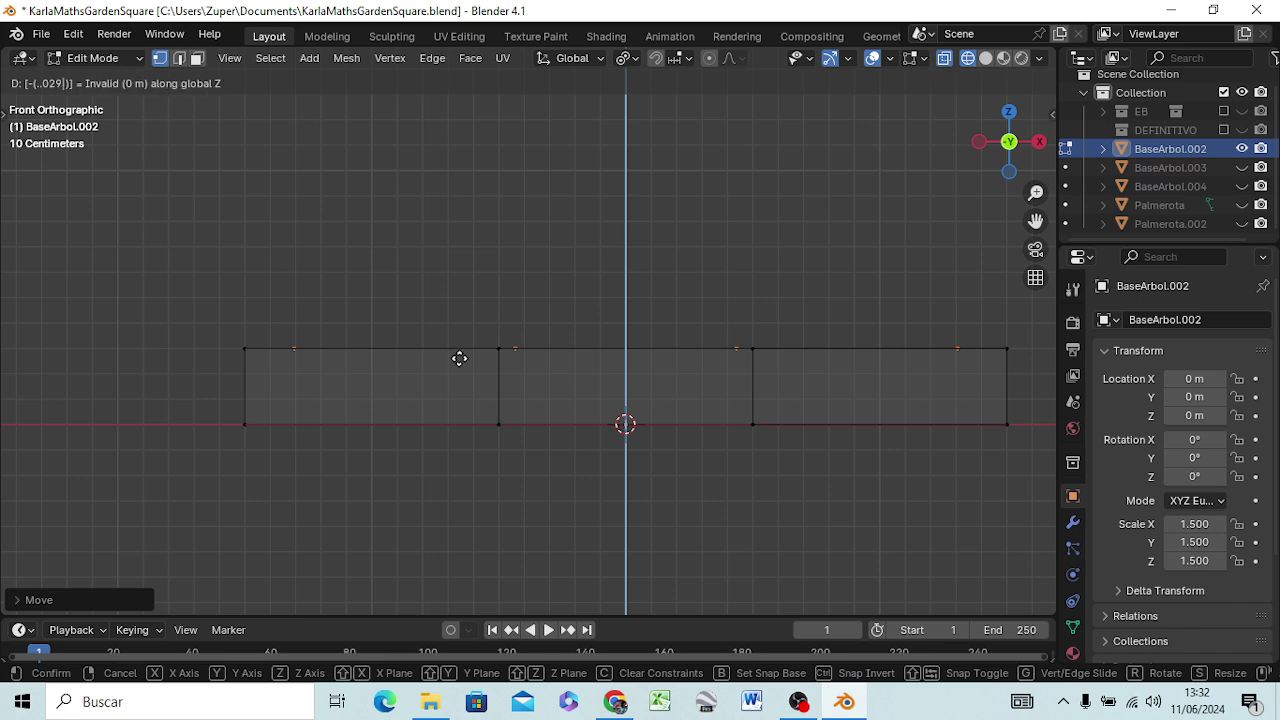
- Cancel the unfinished move and undo back to the raised inset ring
key(Return)
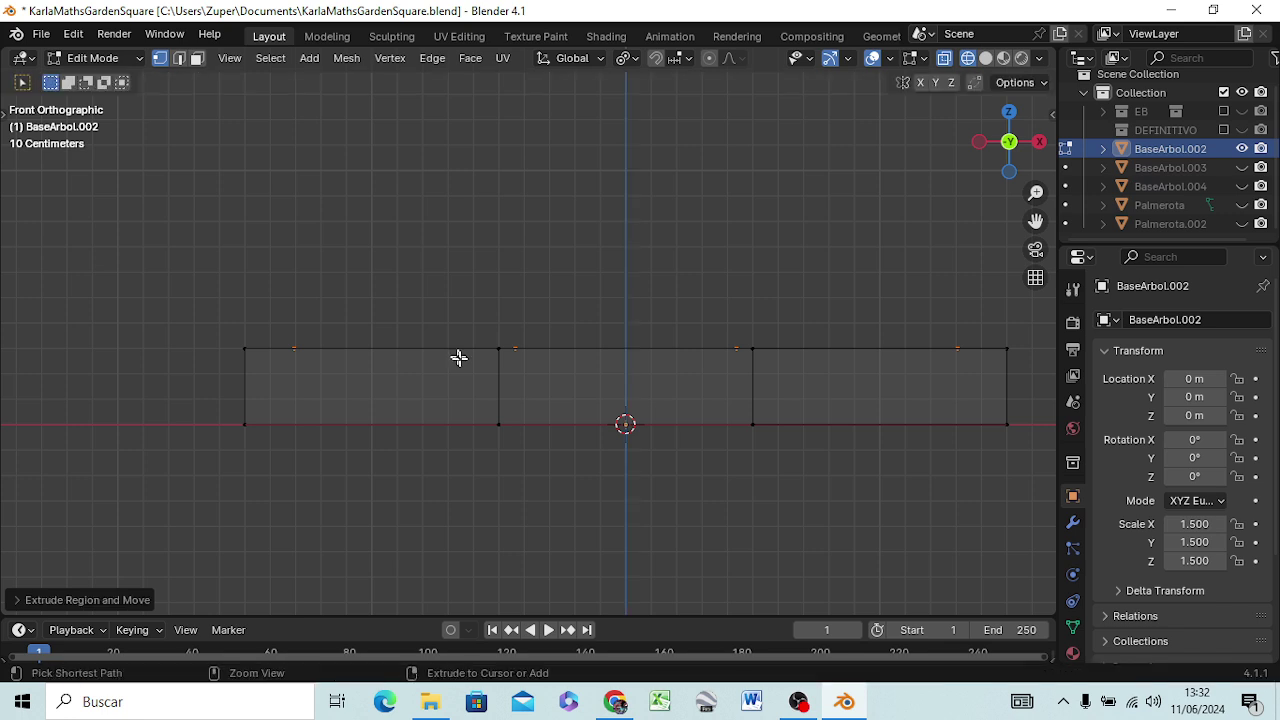
key(ctrl+z)
key(ctrl+shift+z)
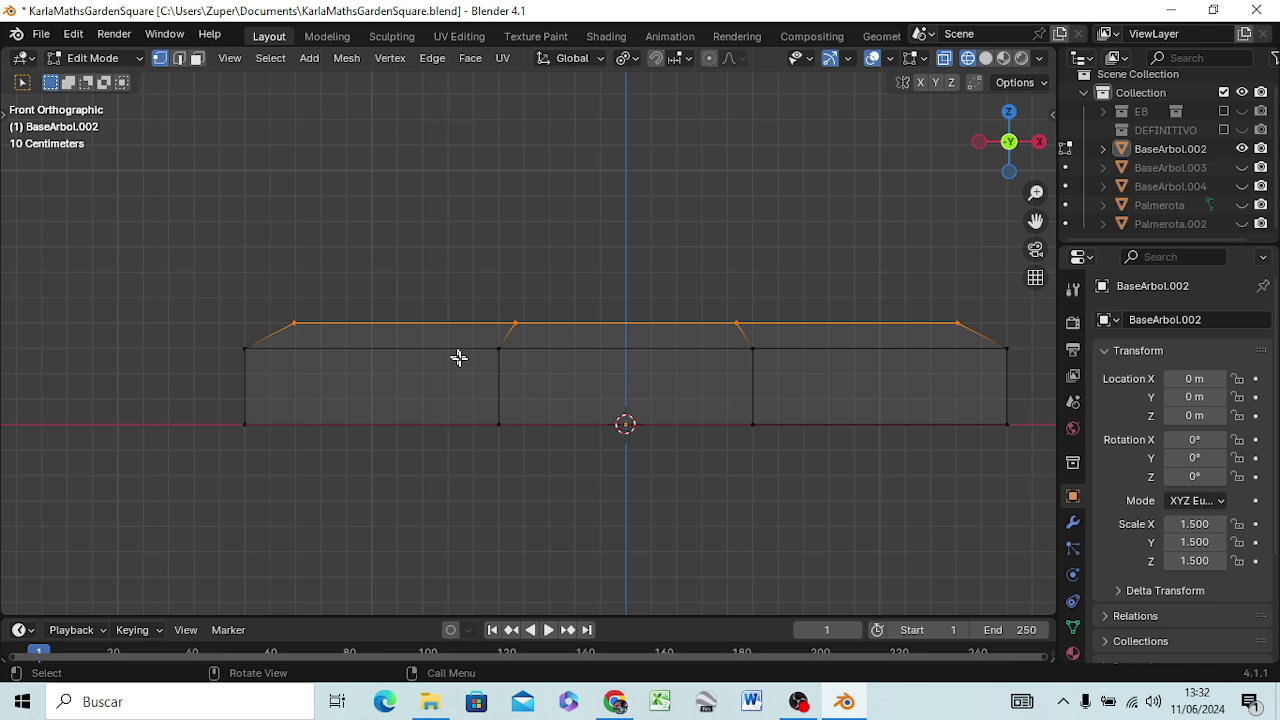
key(g)
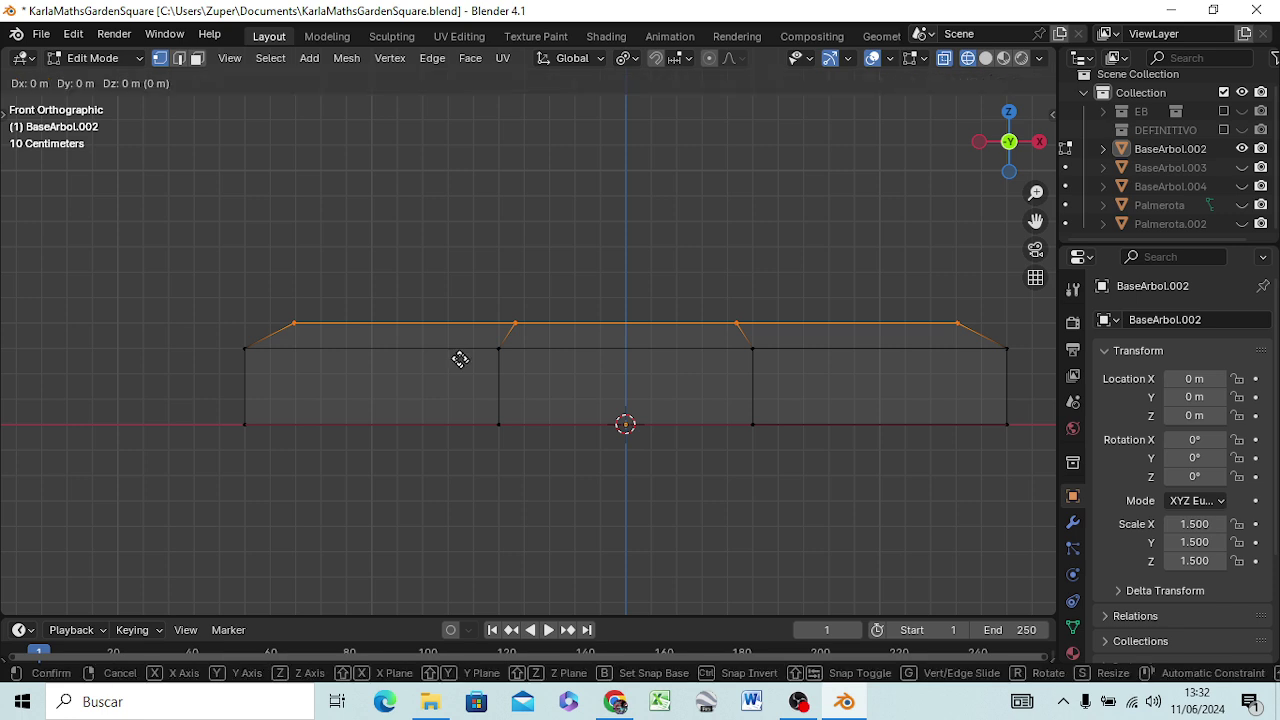
text(x: [.1)
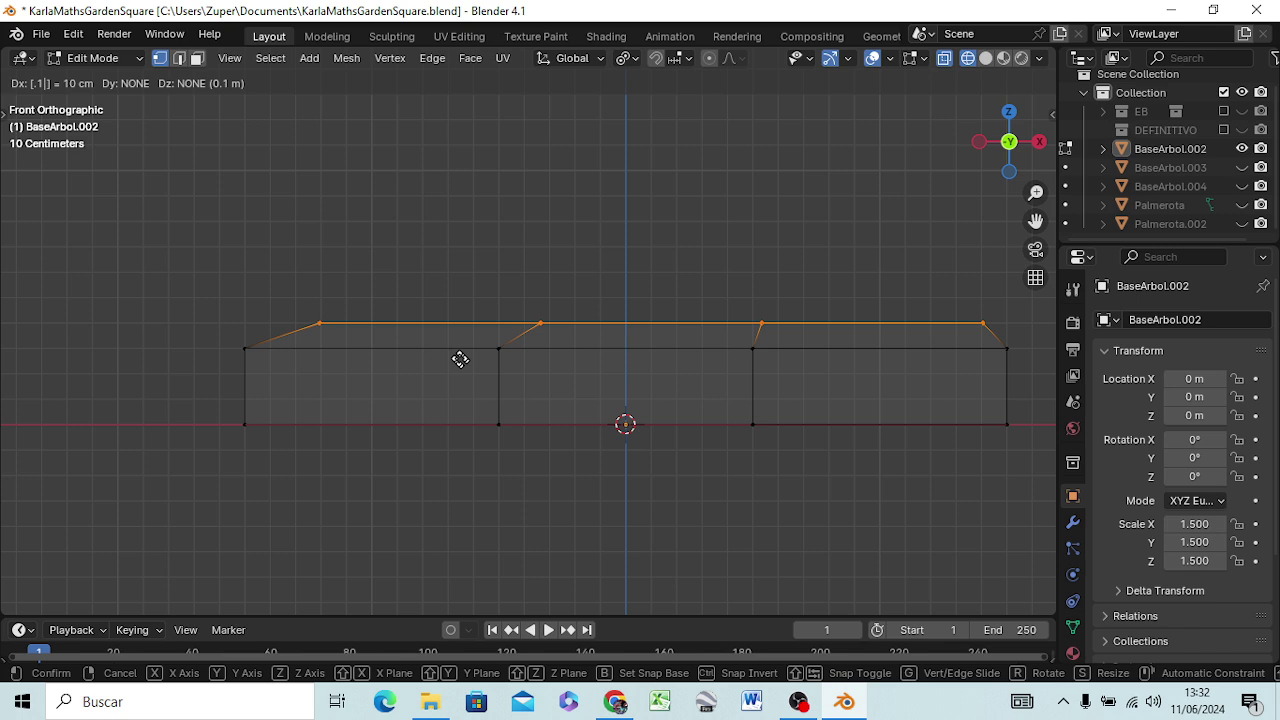
key(Escape)
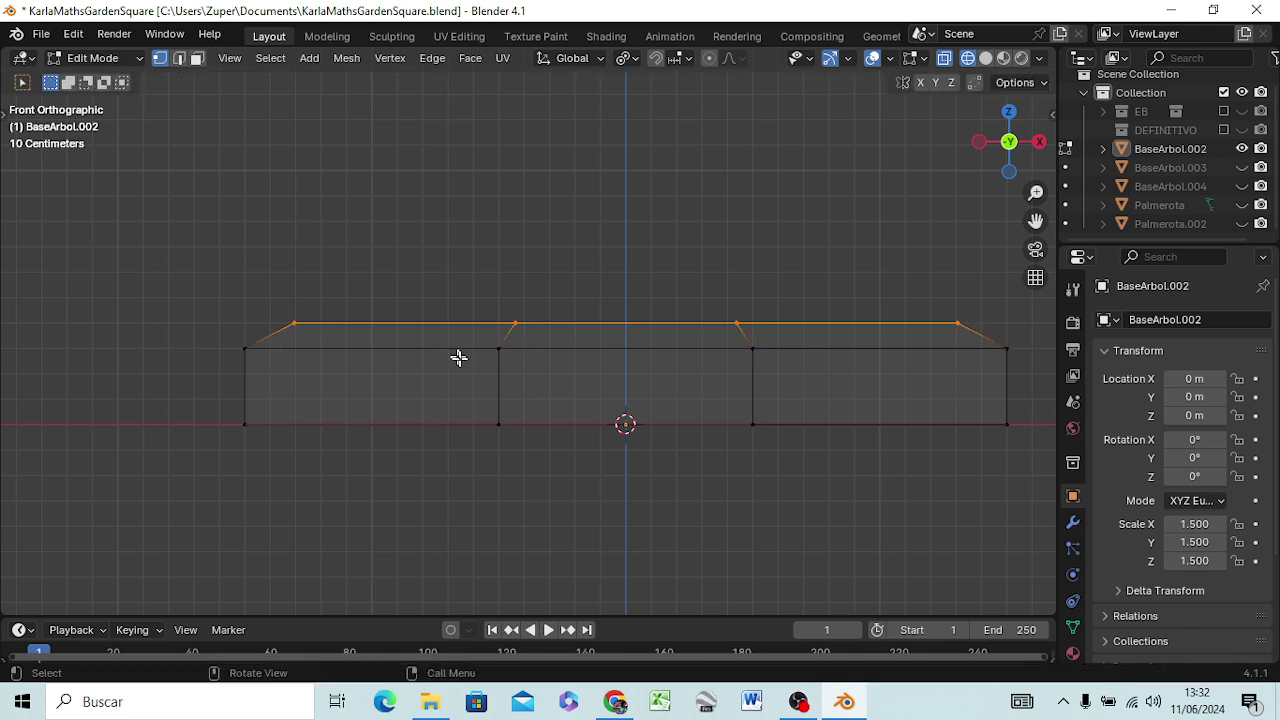
- Lower the inset ring 10 cm along Z onto the wall top
key(g)
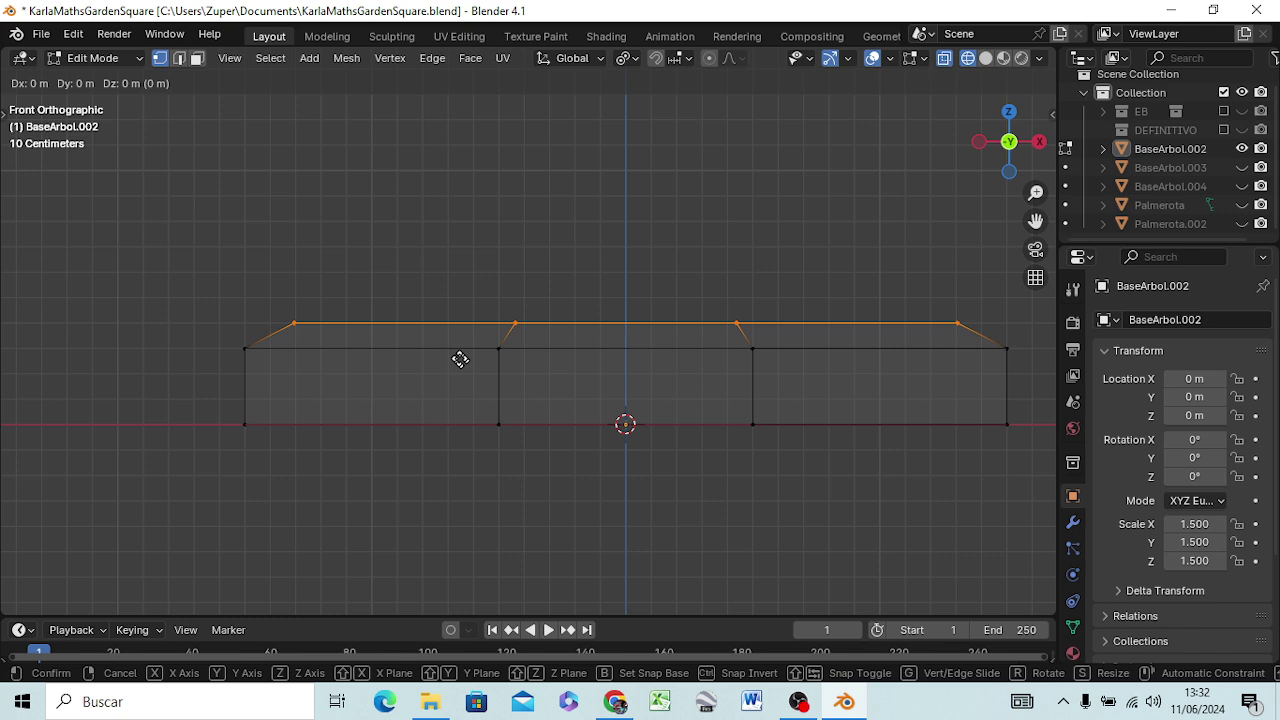
key(z)
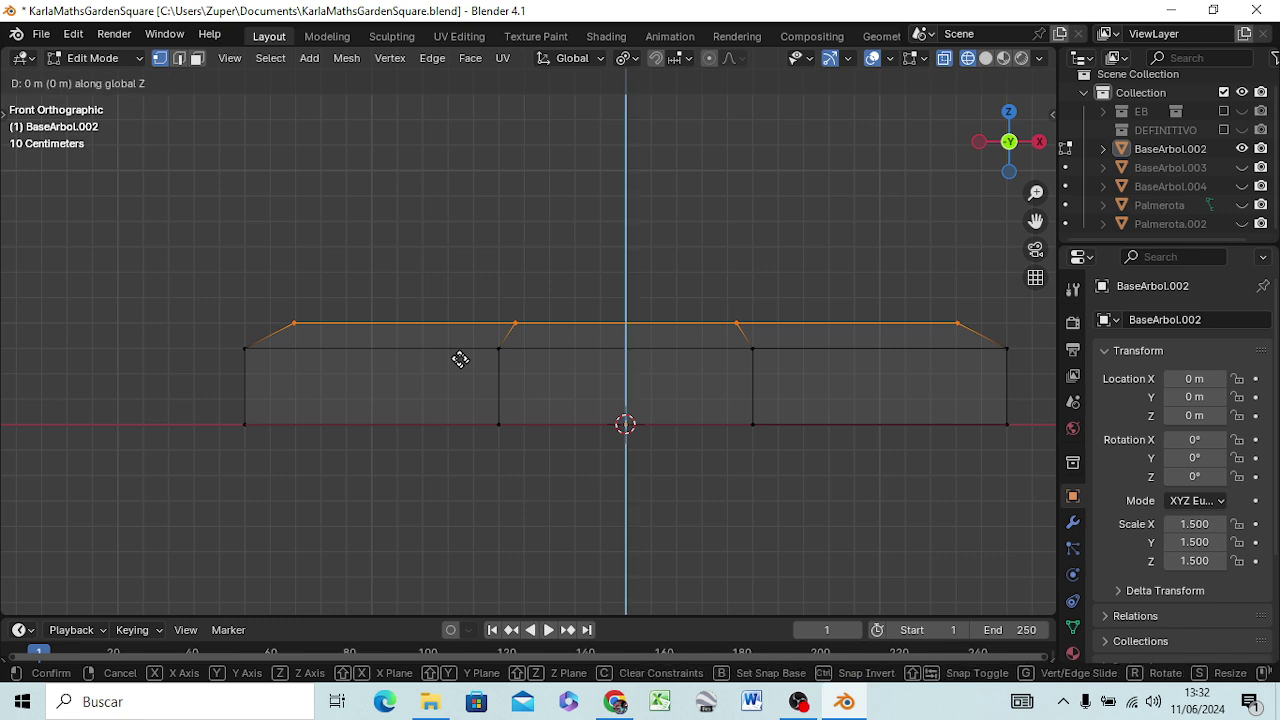
text(-(.10)
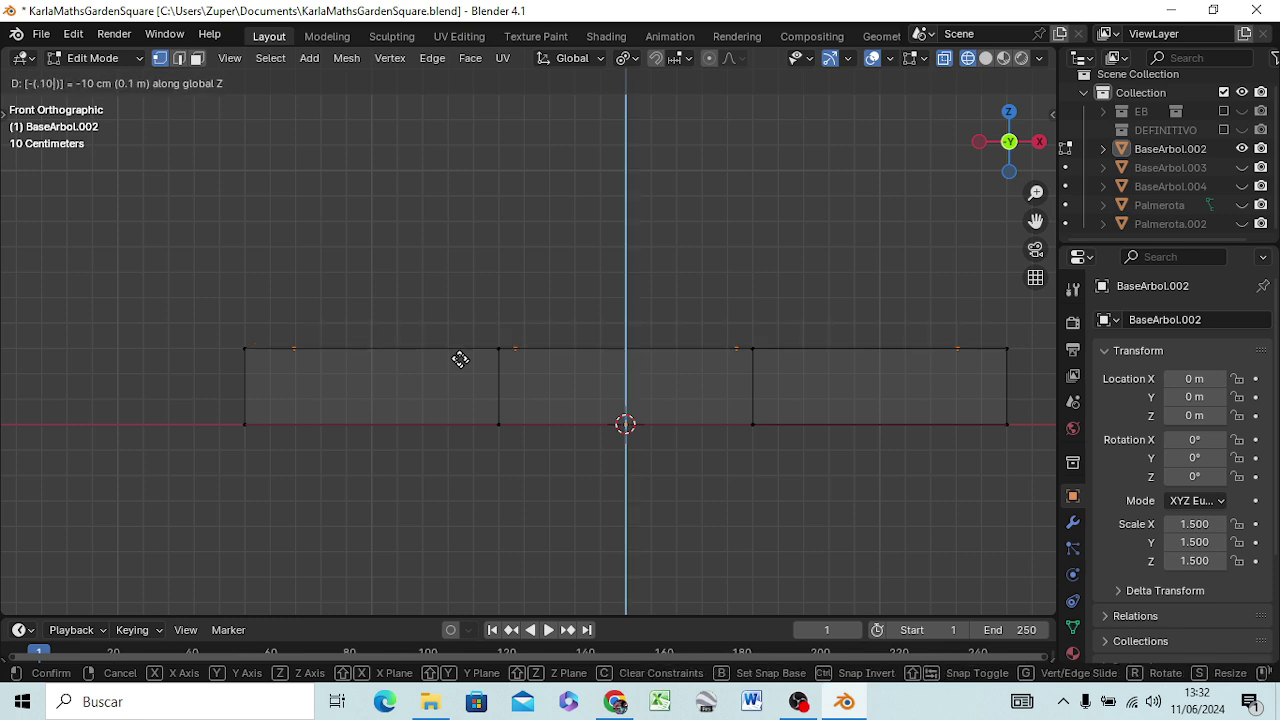
key(Return)
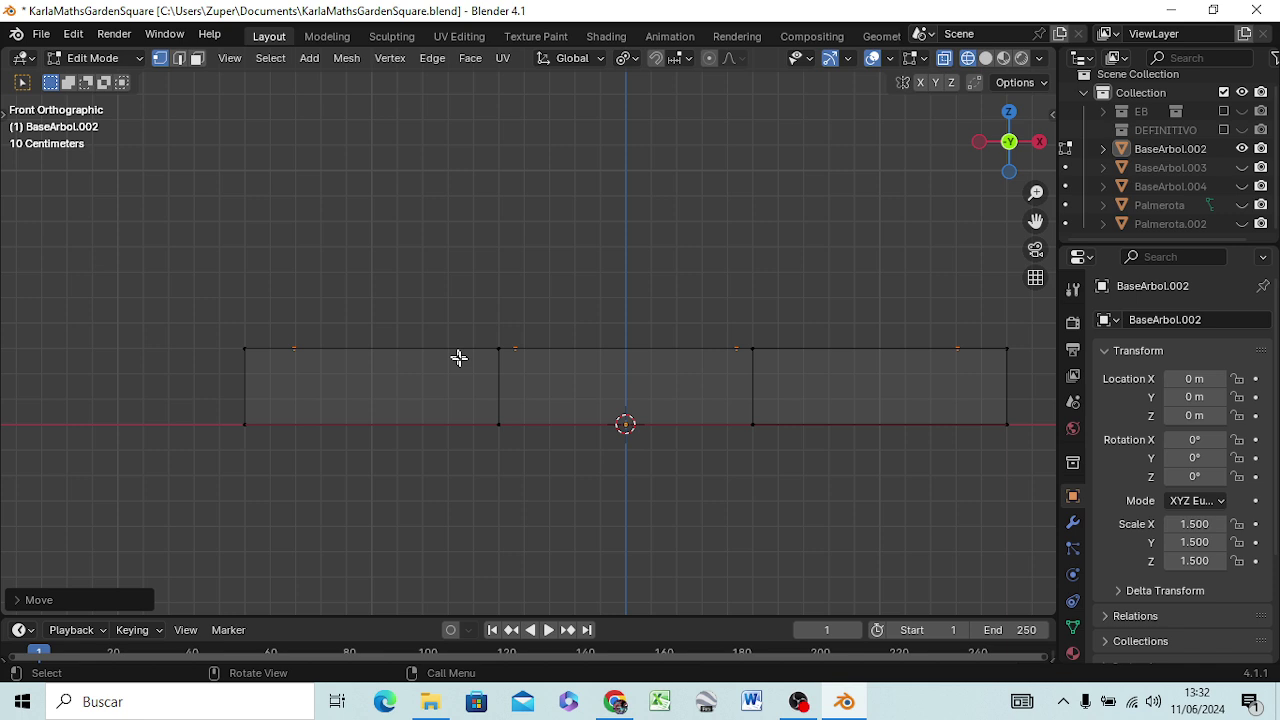
- Extrude the inner ring 20 cm straight down into the base
key(g)
key(z)
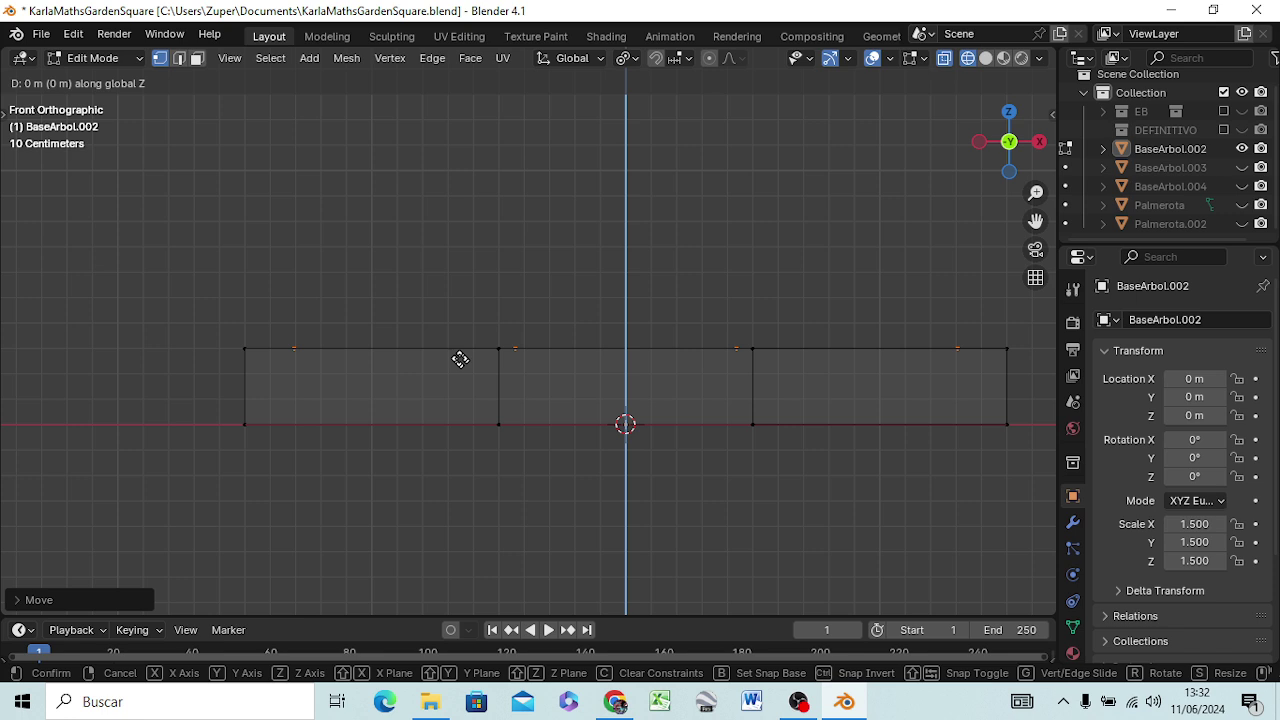
text(-()
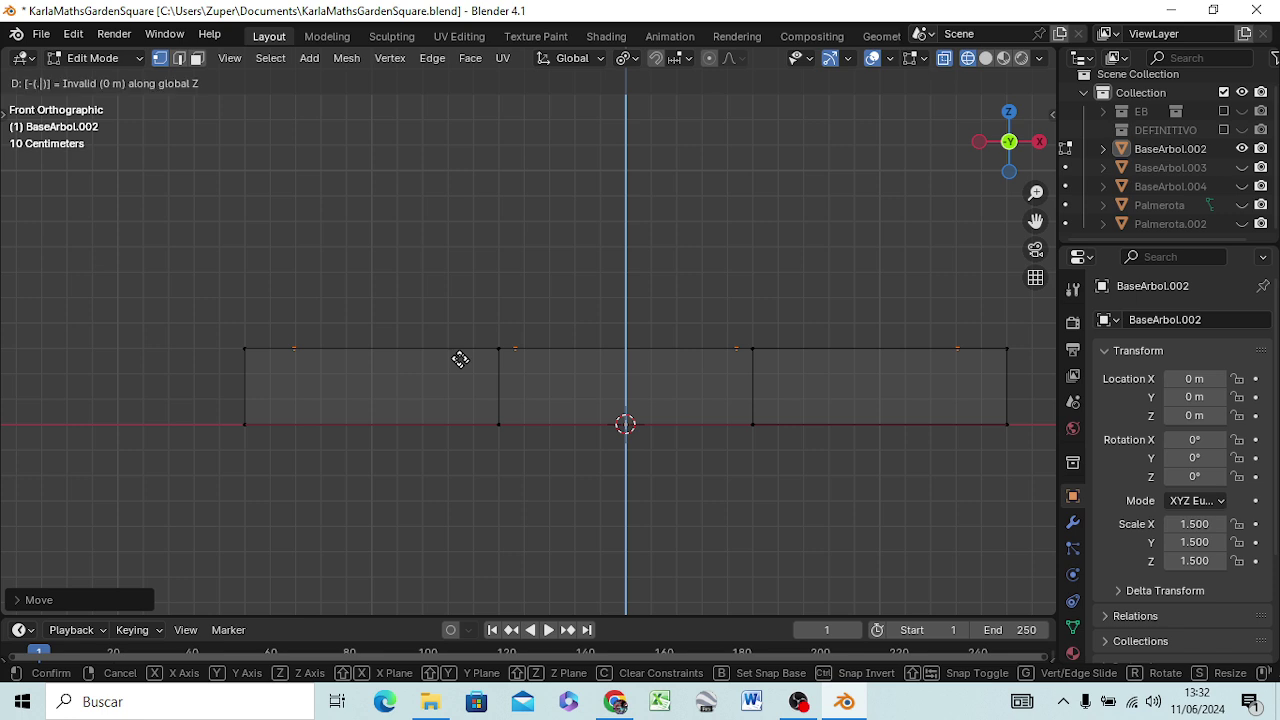
text(.2)
key(Return)
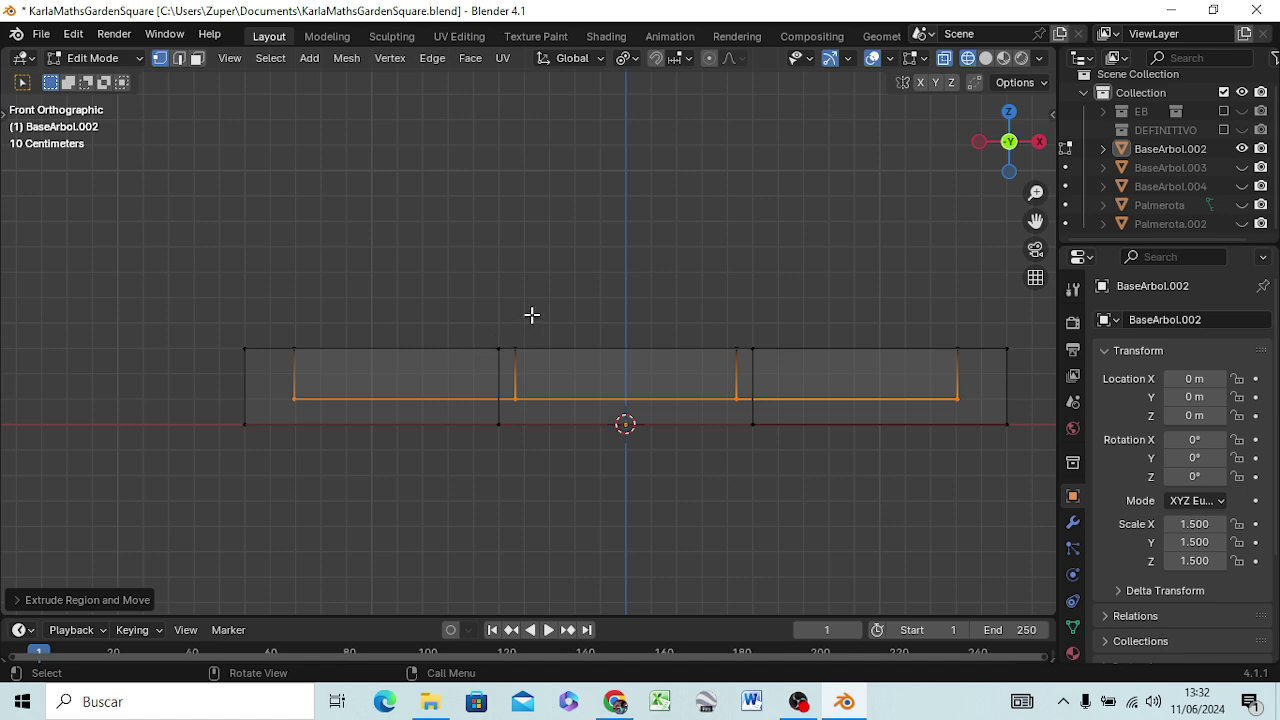
- From top view, scale the lowered inner ring inward to about 0.91
mouse_move(531, 314)
middle_down()
mouse_move(532, 358)
mouse_move(513, 306)
mouse_move(540, 303)
mouse_move(529, 311)
mouse_move(548, 322)
middle_up()
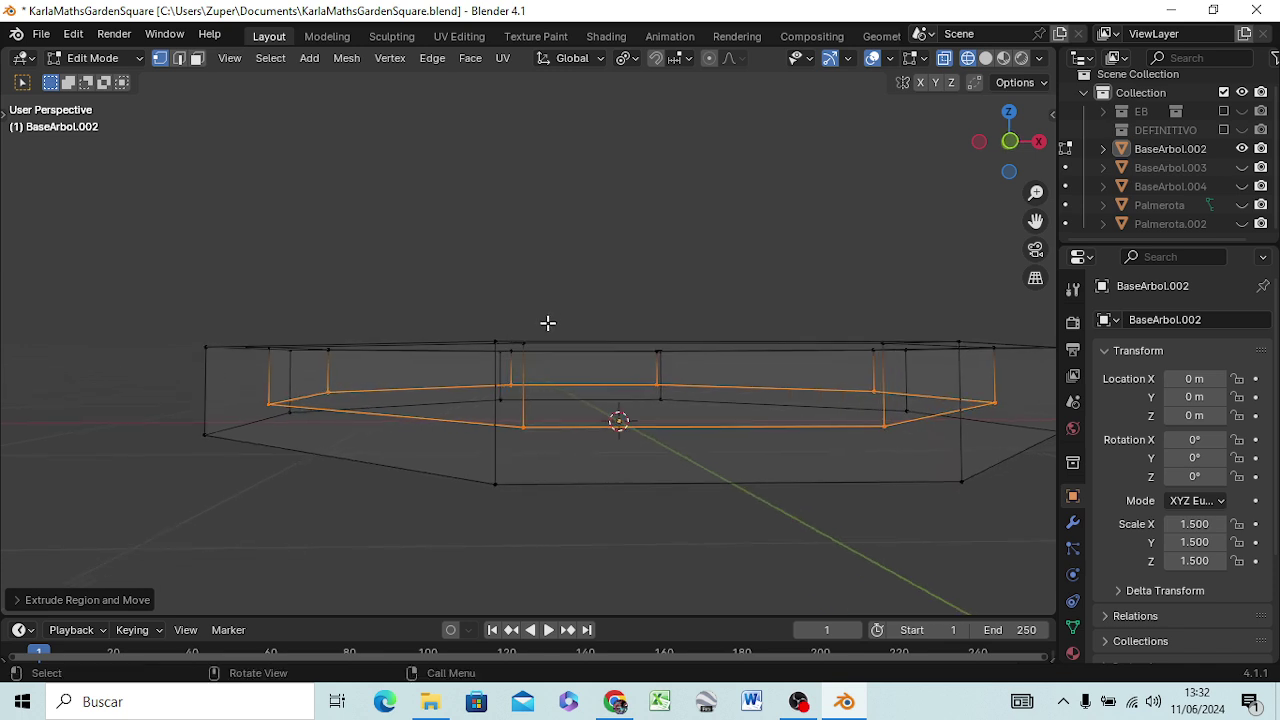
key(KP_7)
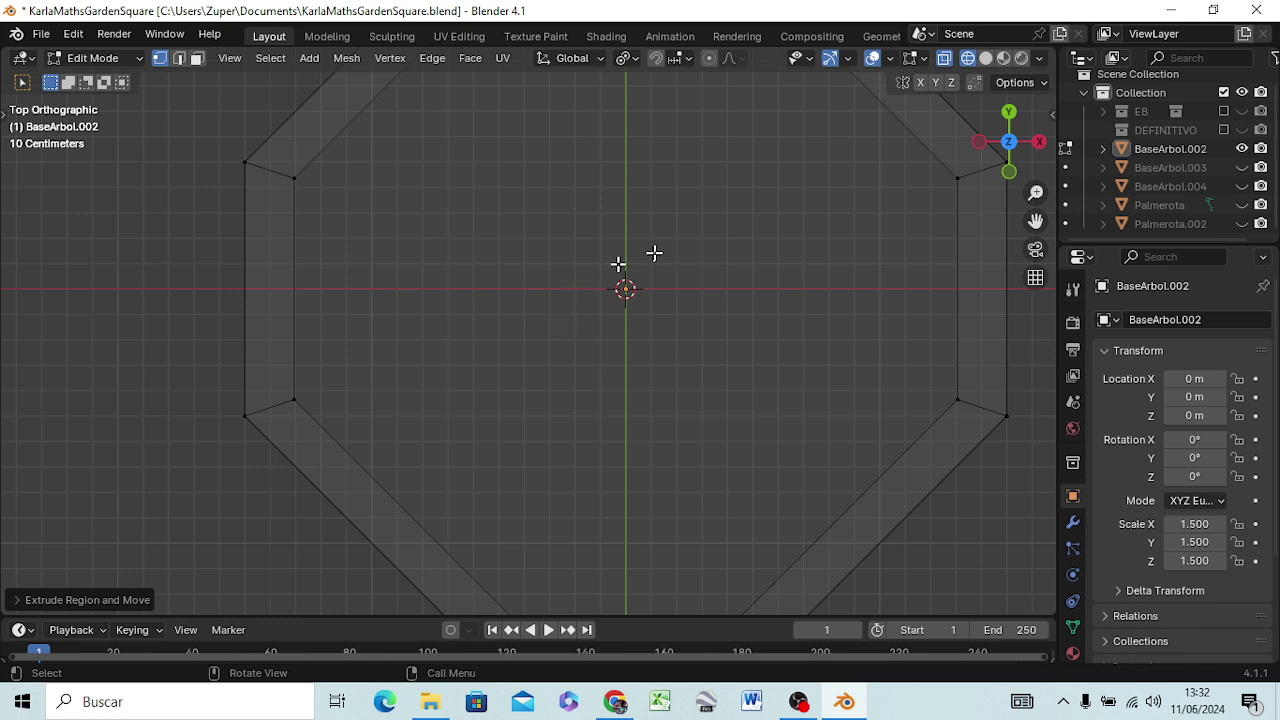
scroll(712, 234, down, 1)
scroll(712, 230, down, 3)
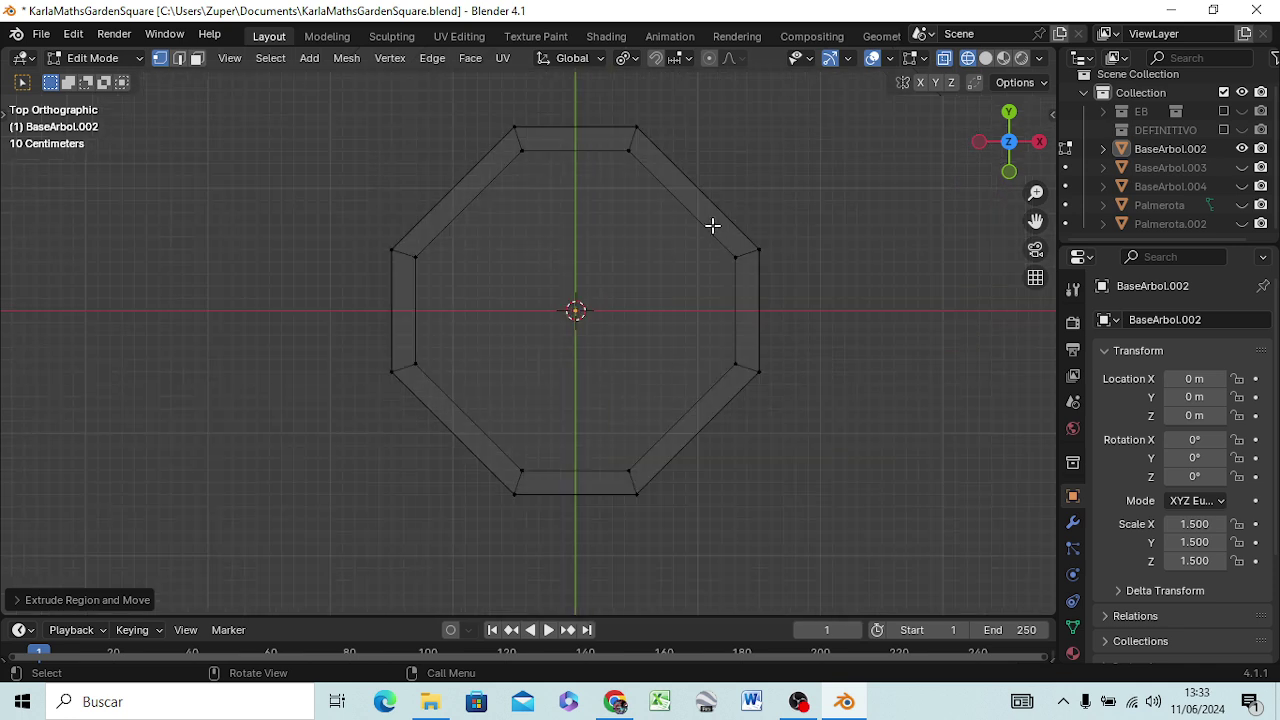
key(s)
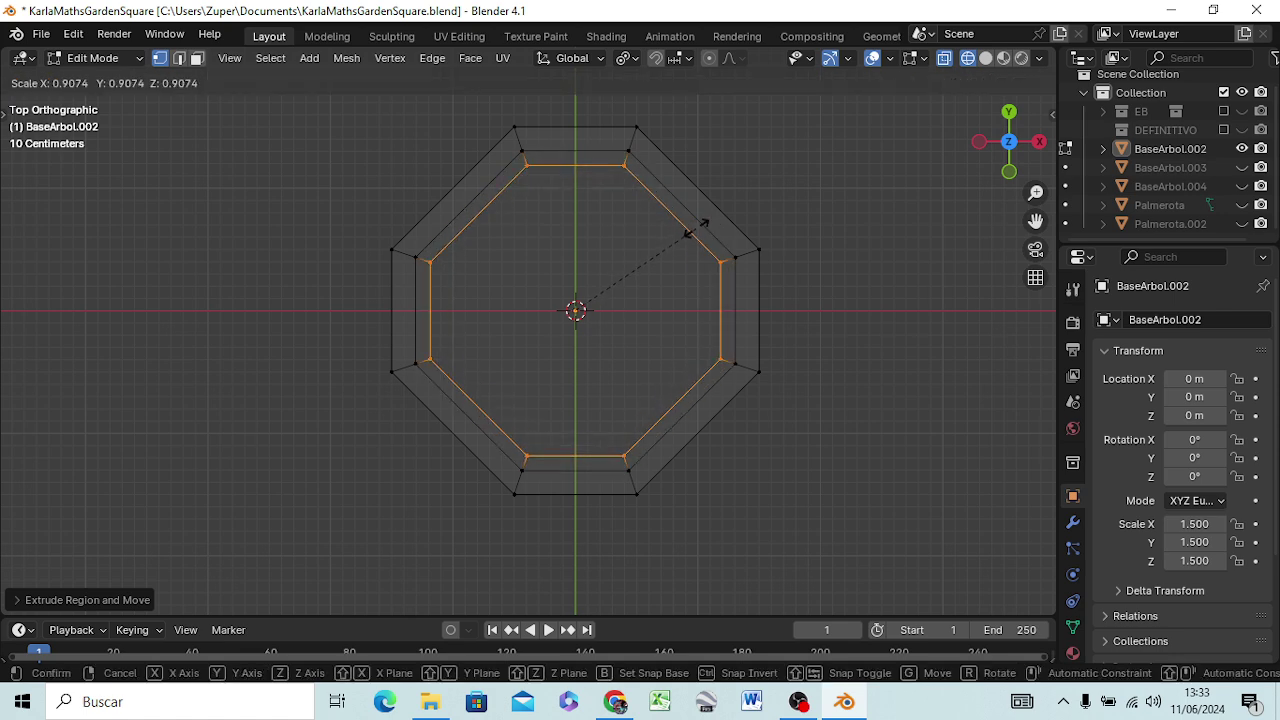
click(702, 227)
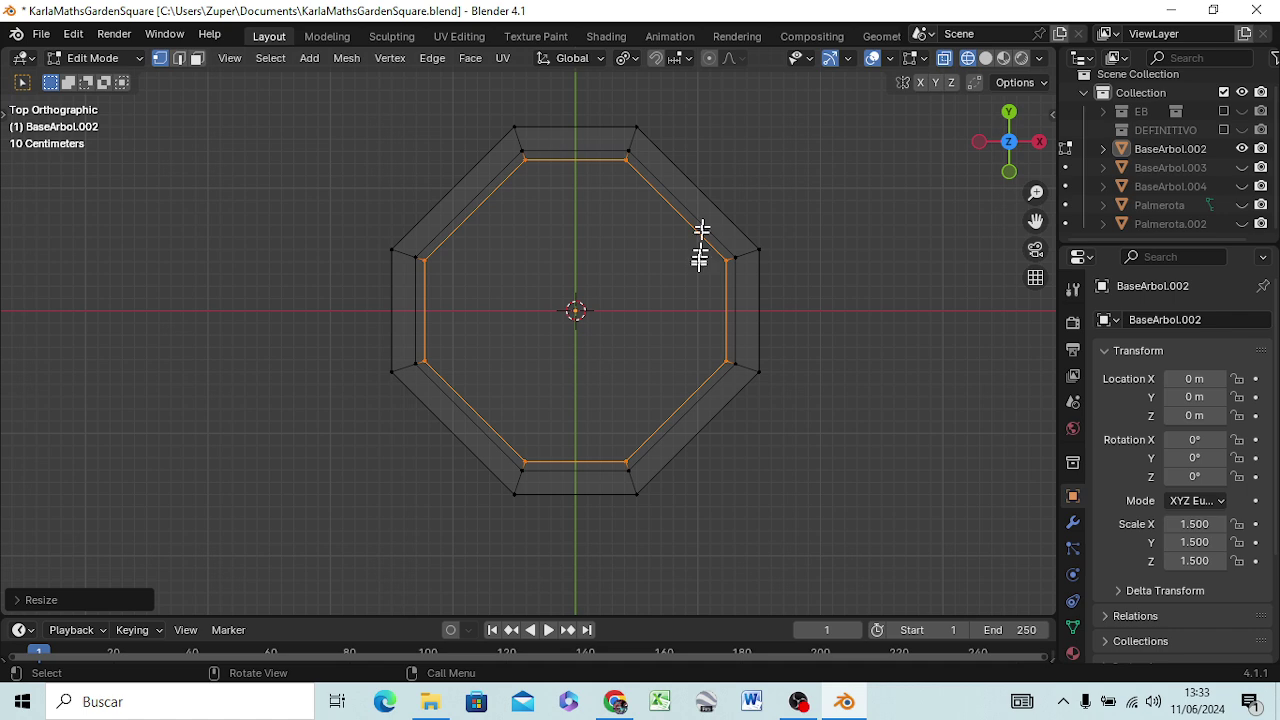
key(KP_3)
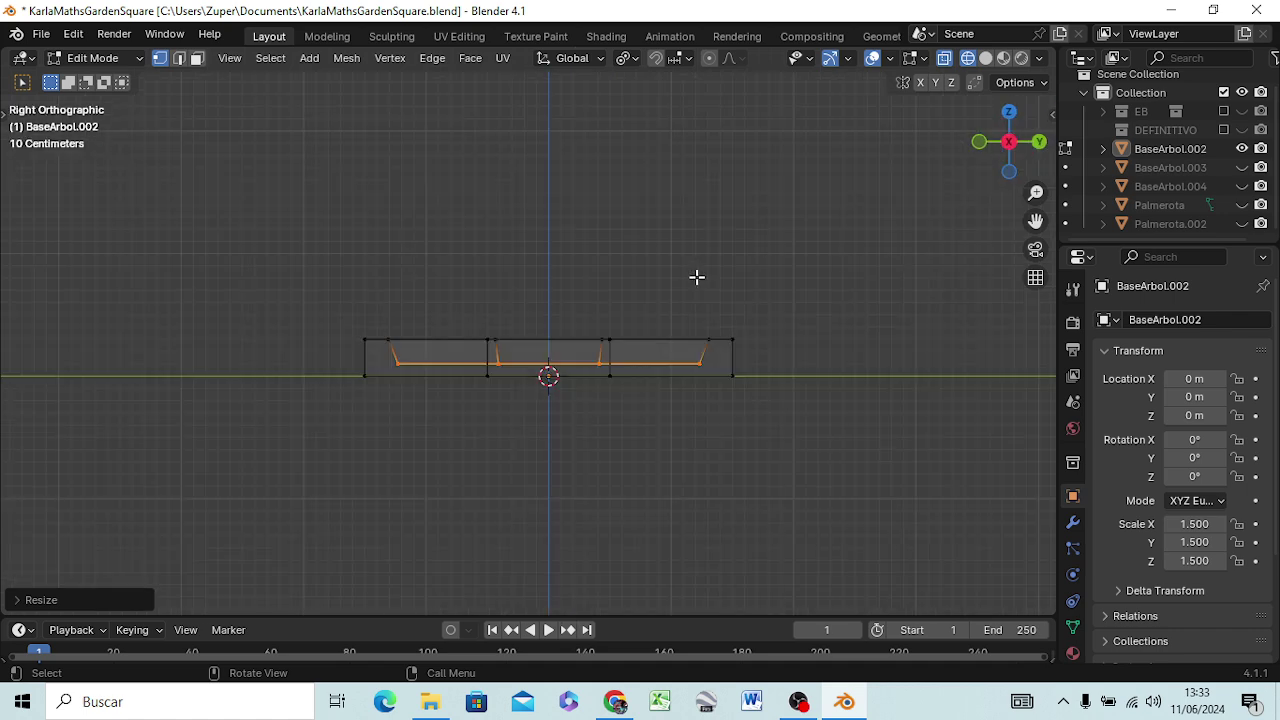
- Undo the resize, then try a freehand vertical extrusion and undo it
key(ctrl)
key(ctrl+z)
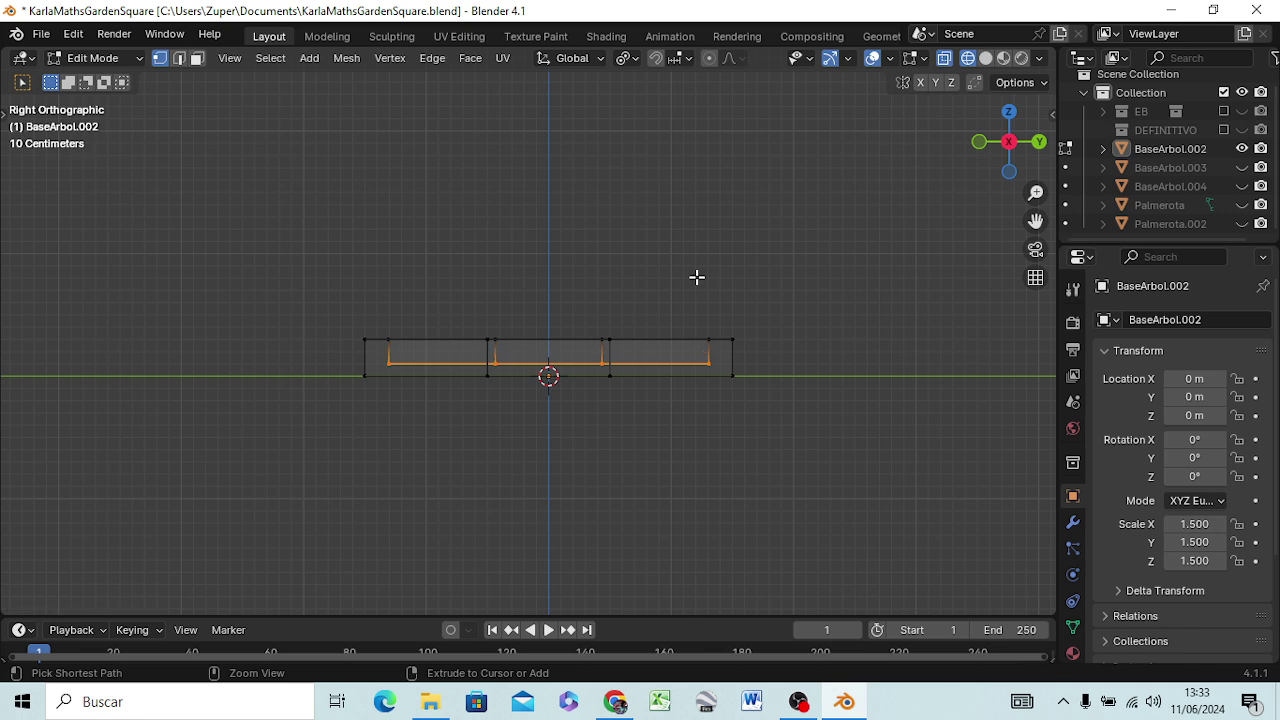
key(g)
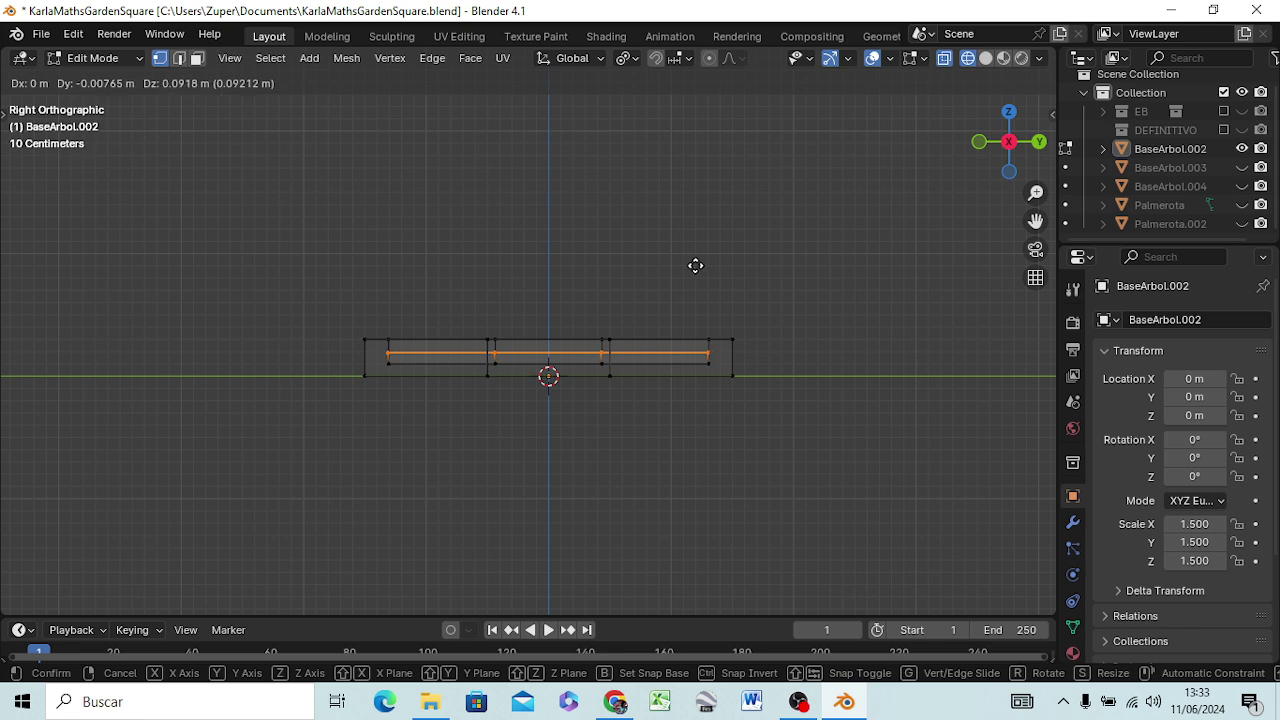
key(z)
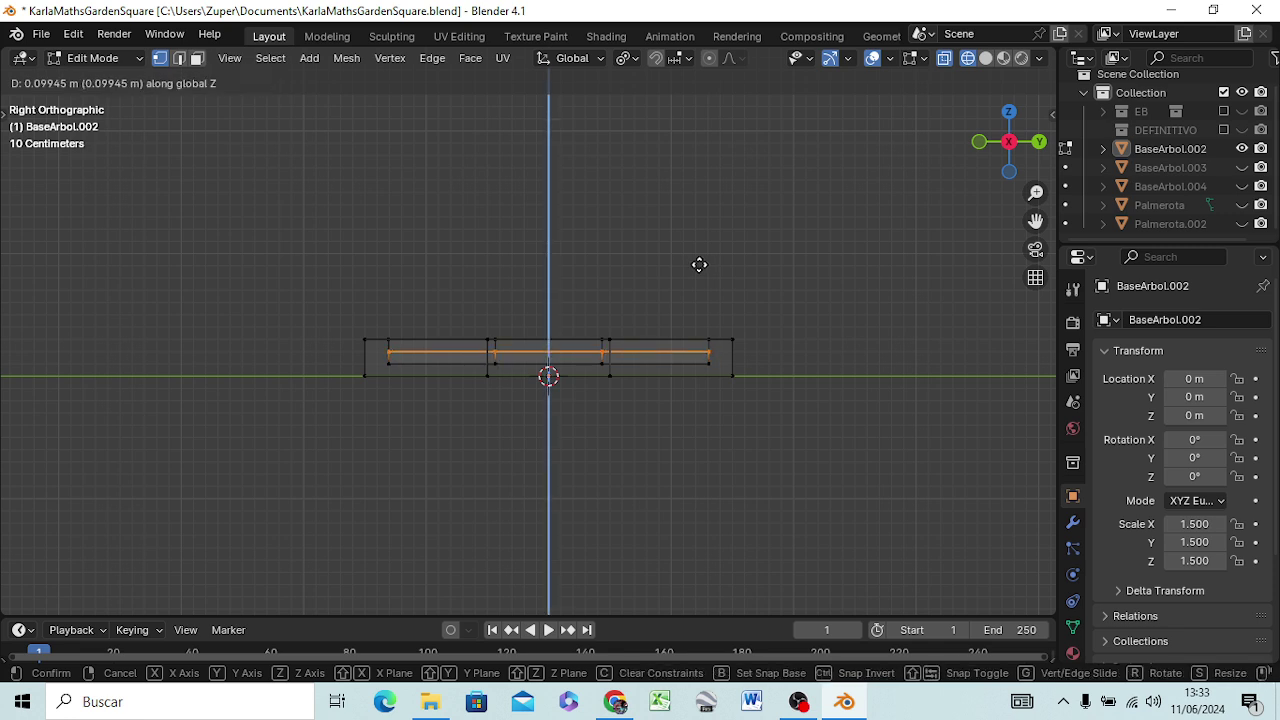
click(699, 264)
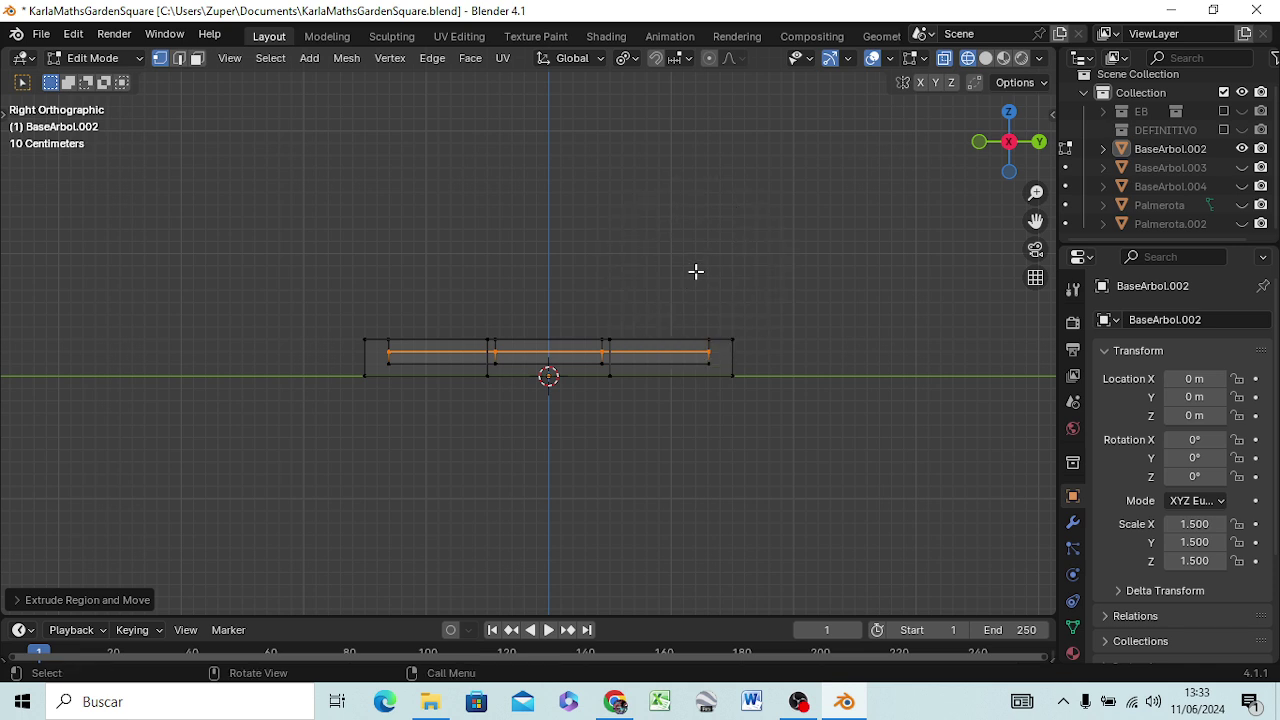
key(ctrl+z)
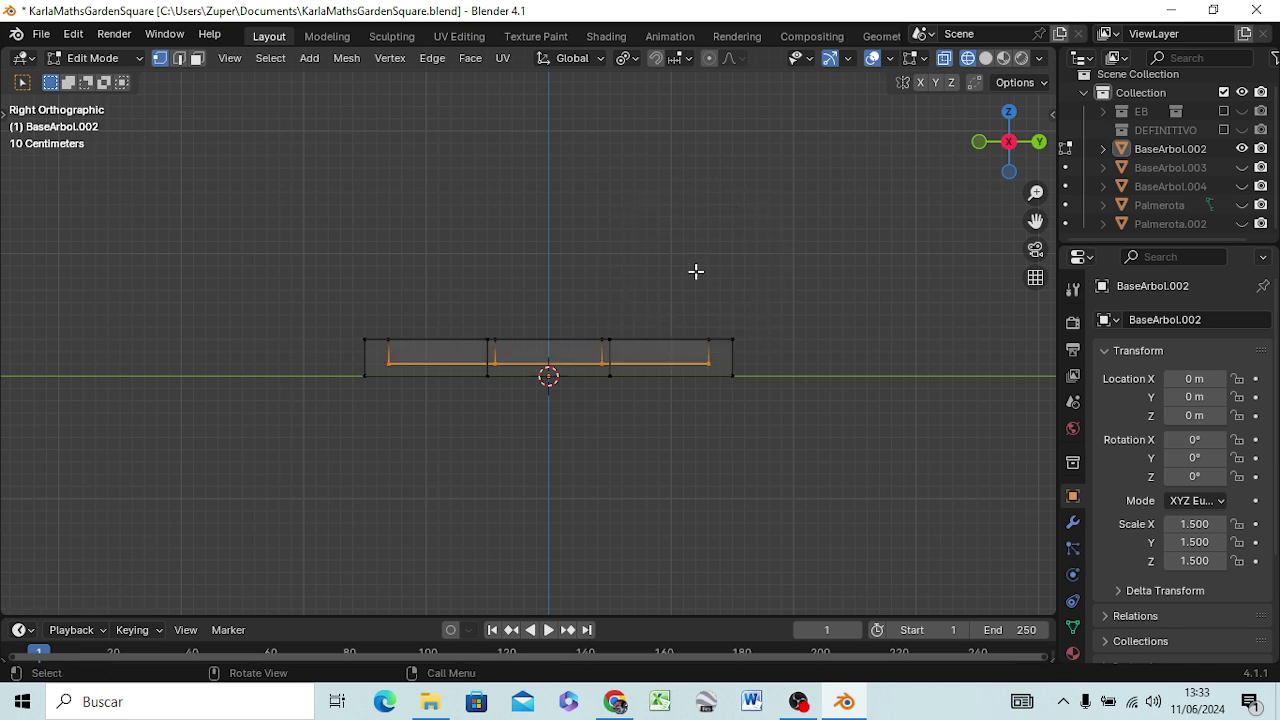
- Extrude the inner bottom edge loop 10 cm straight up
scroll(586, 380, up, 2)
scroll(591, 398, up, 1)
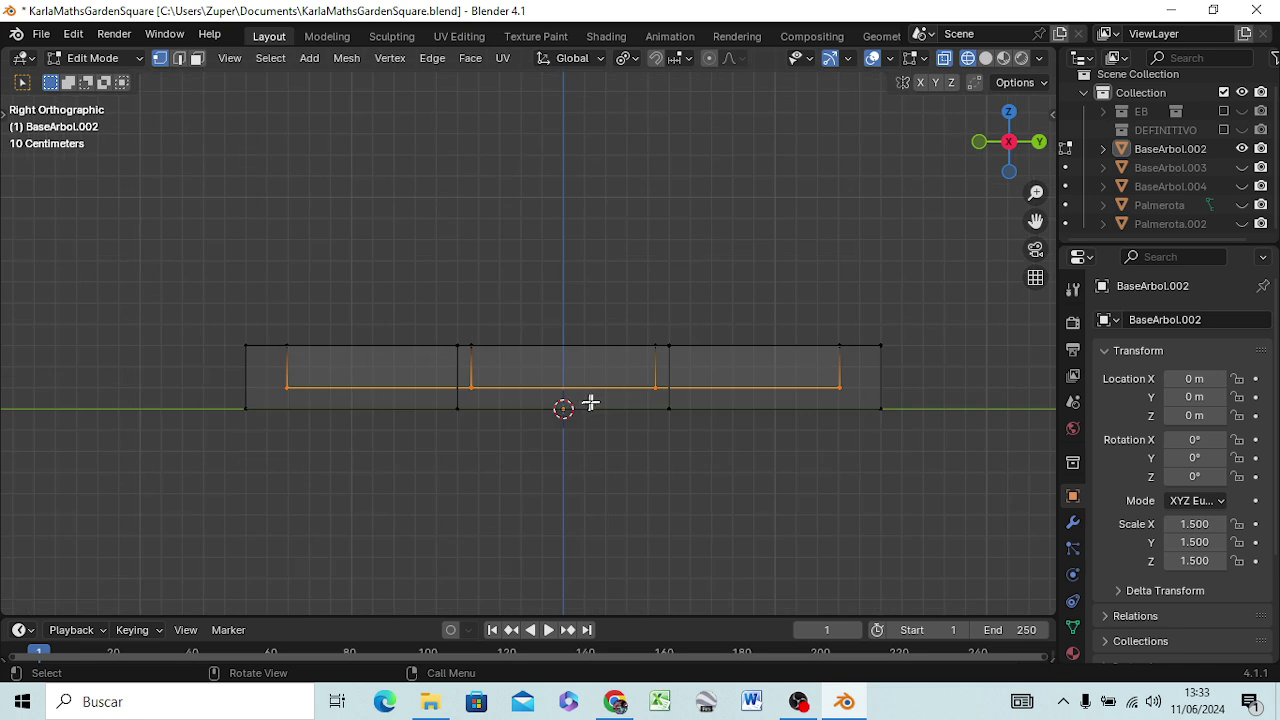
scroll(597, 396, up, 1)
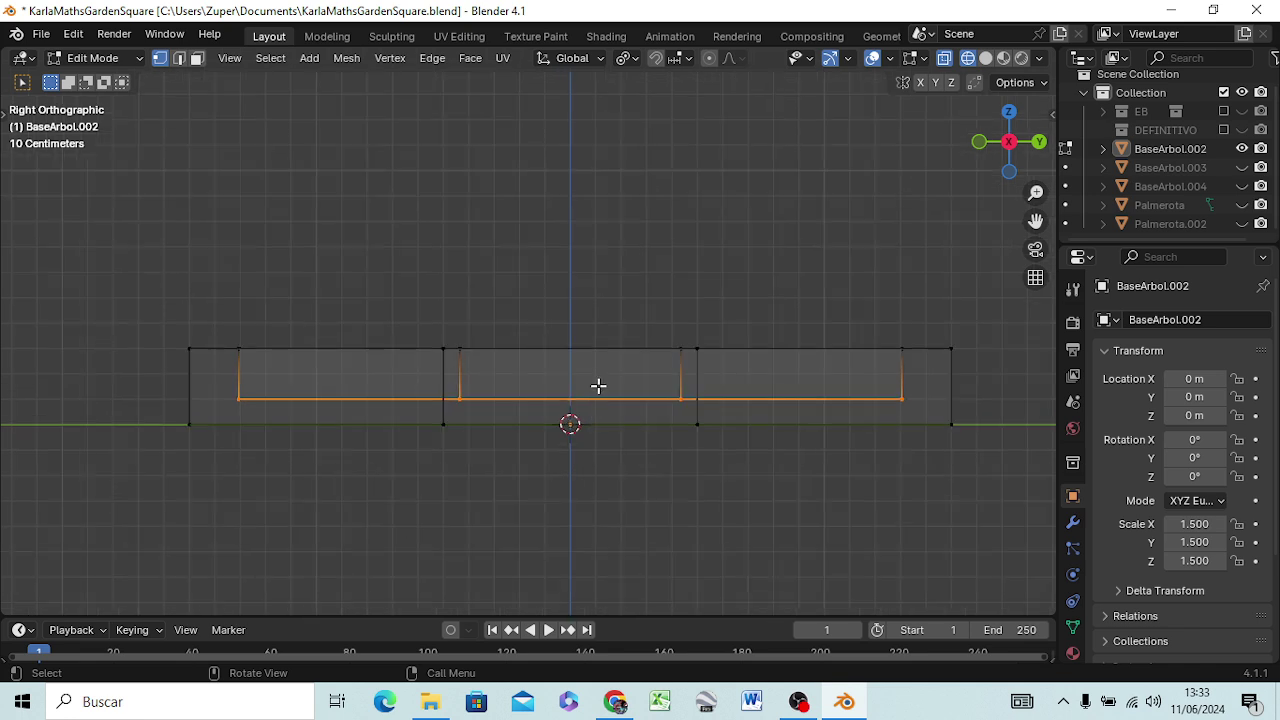
key(e)
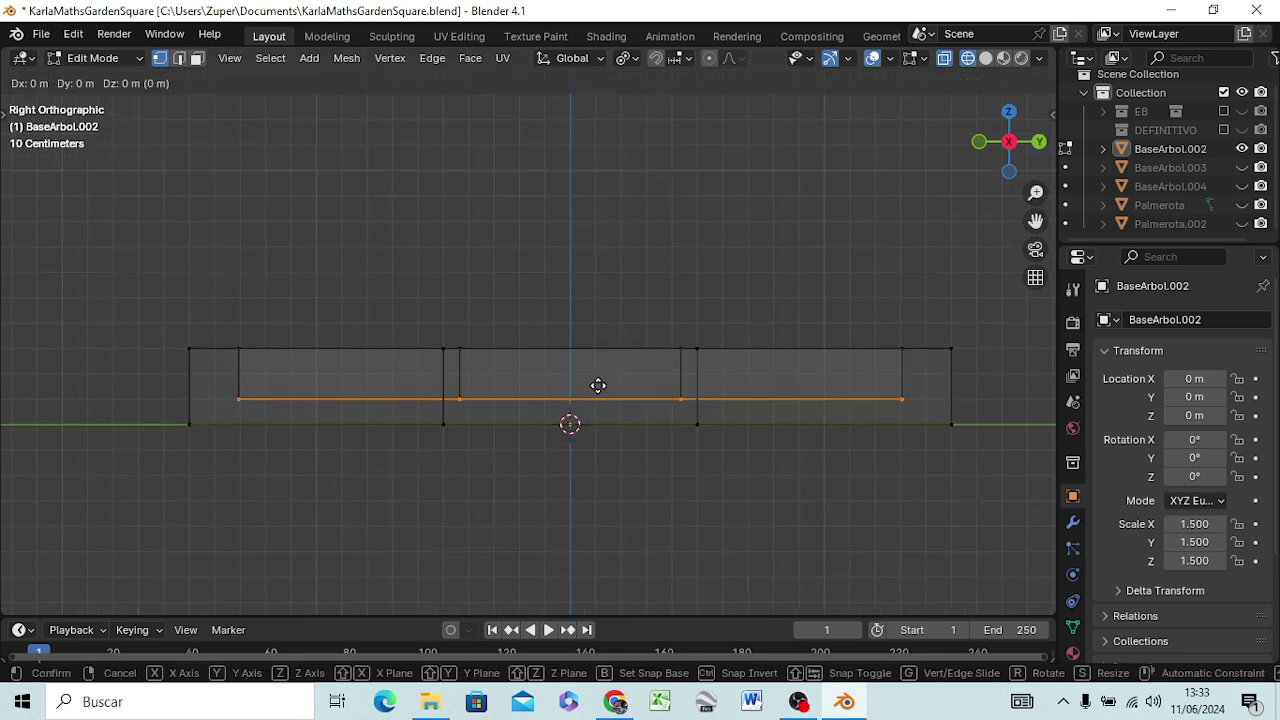
key(z)
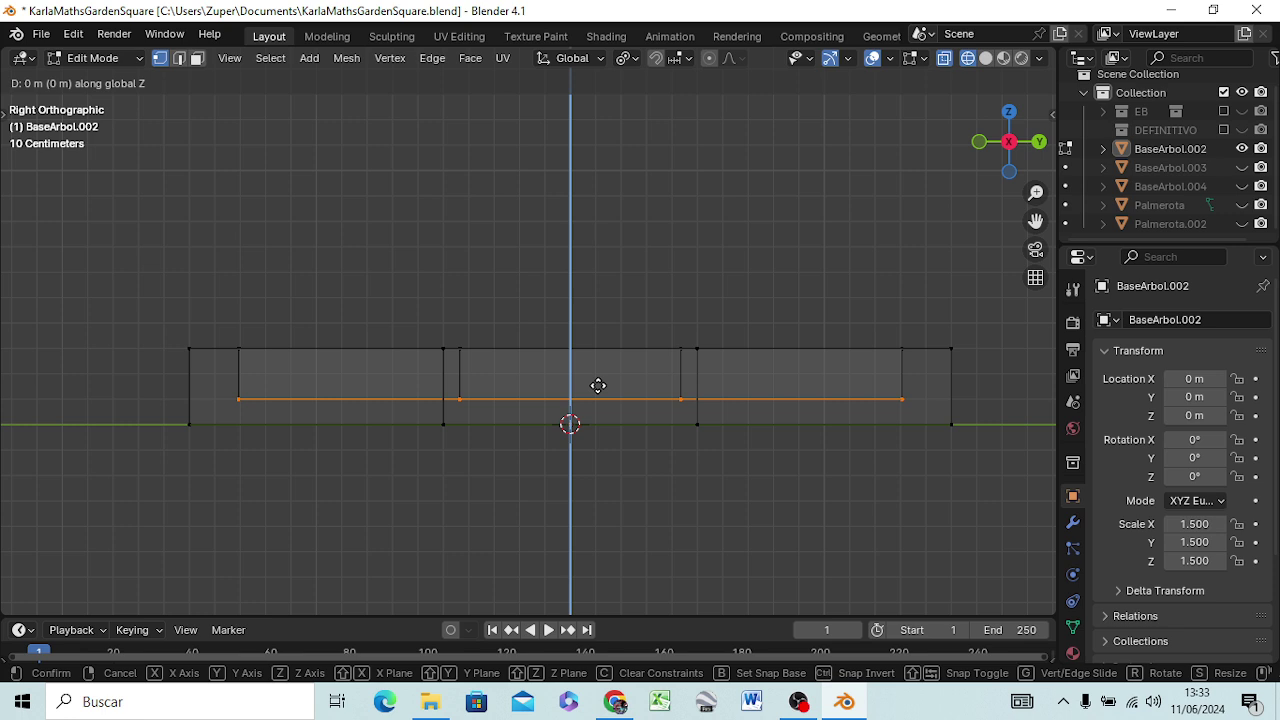
text(1)
key(Return)
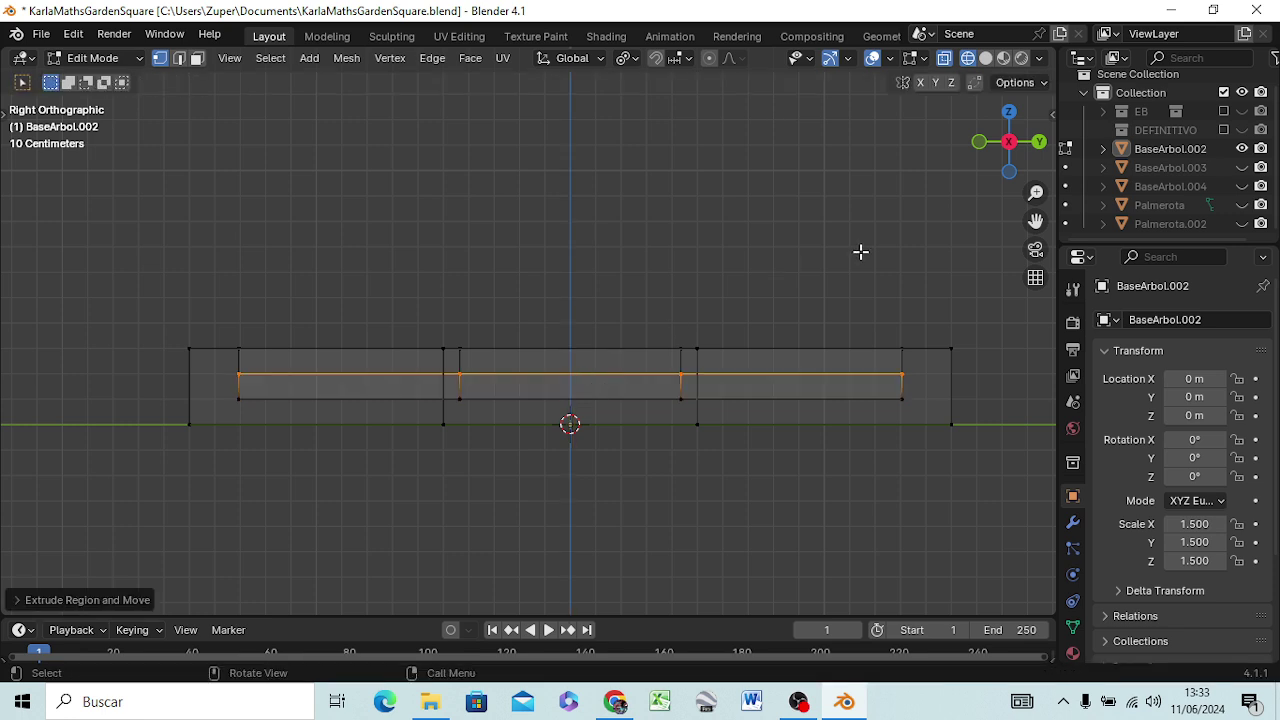
key(KP_7)
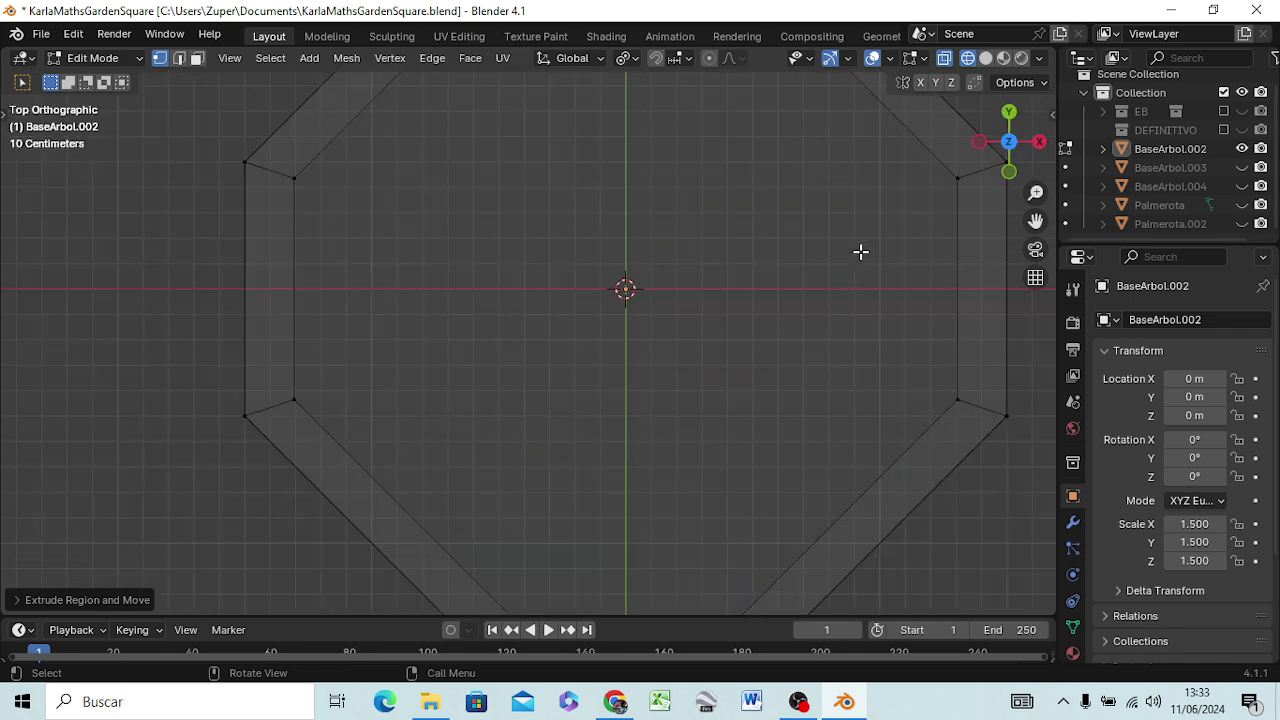
- Shrink the extruded loop to about 0.54 and lower it 10 cm
key(s)
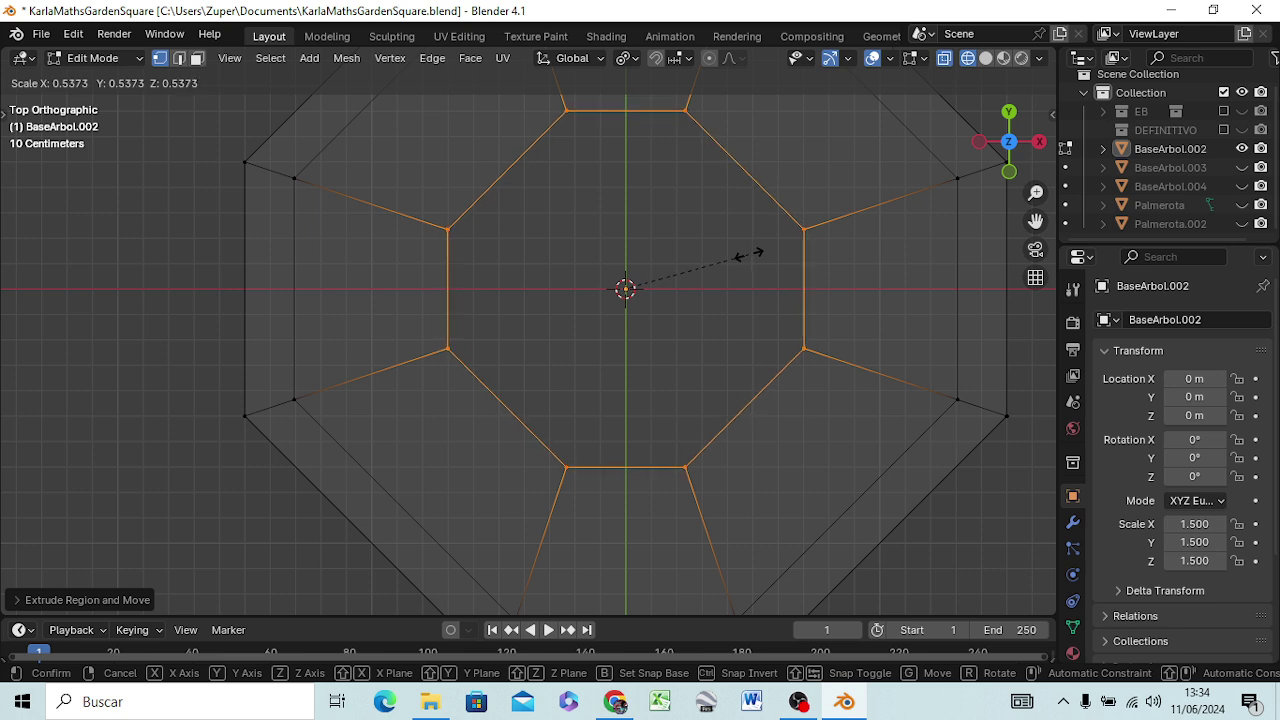
click(749, 254)
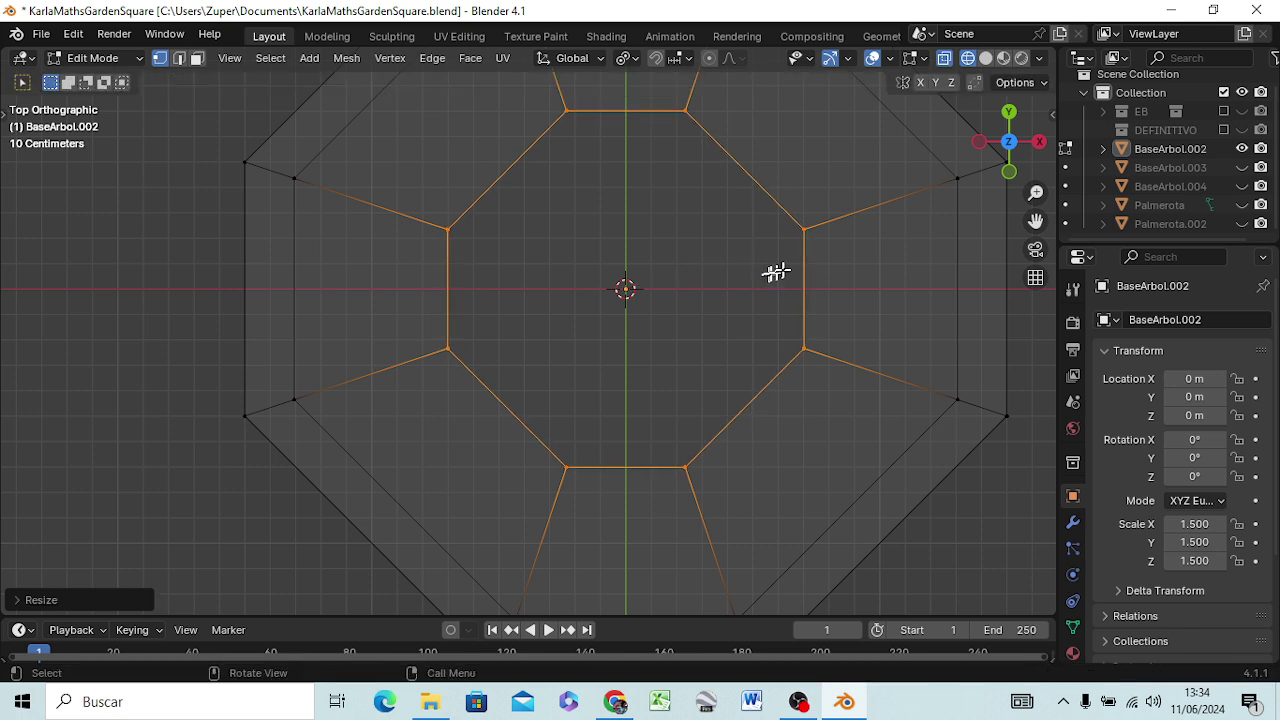
key(KP_1)
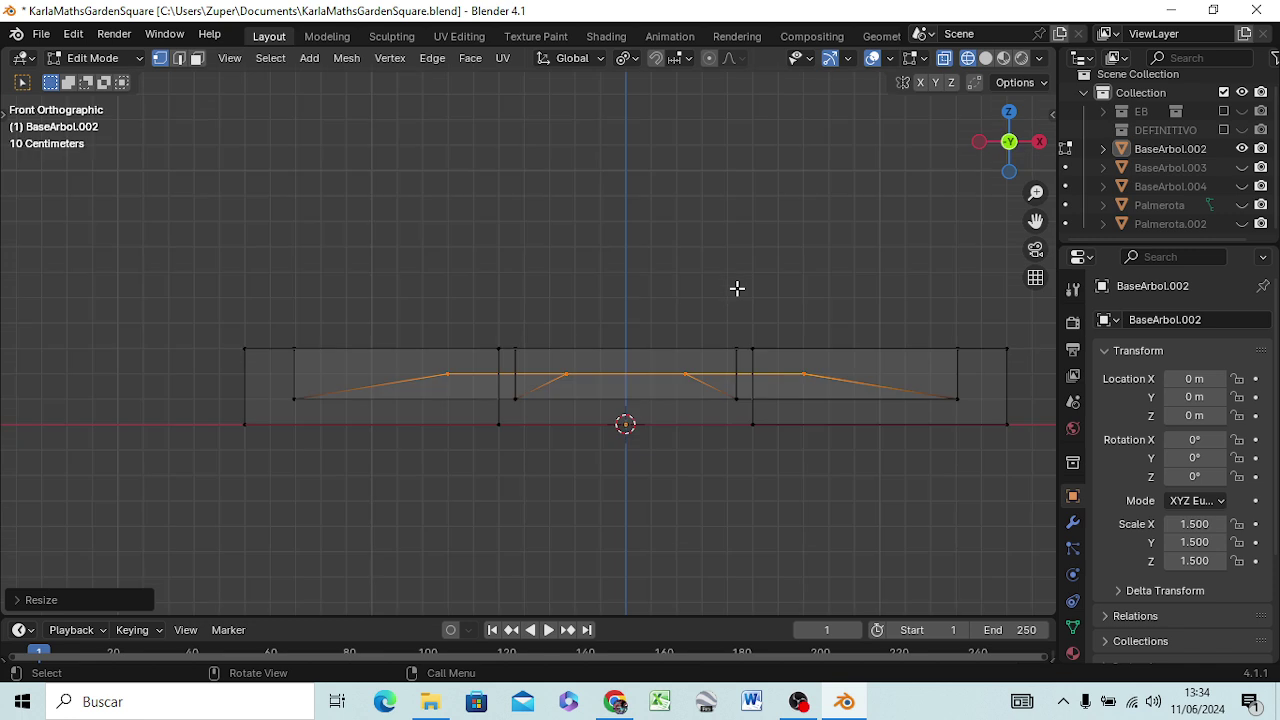
key(g)
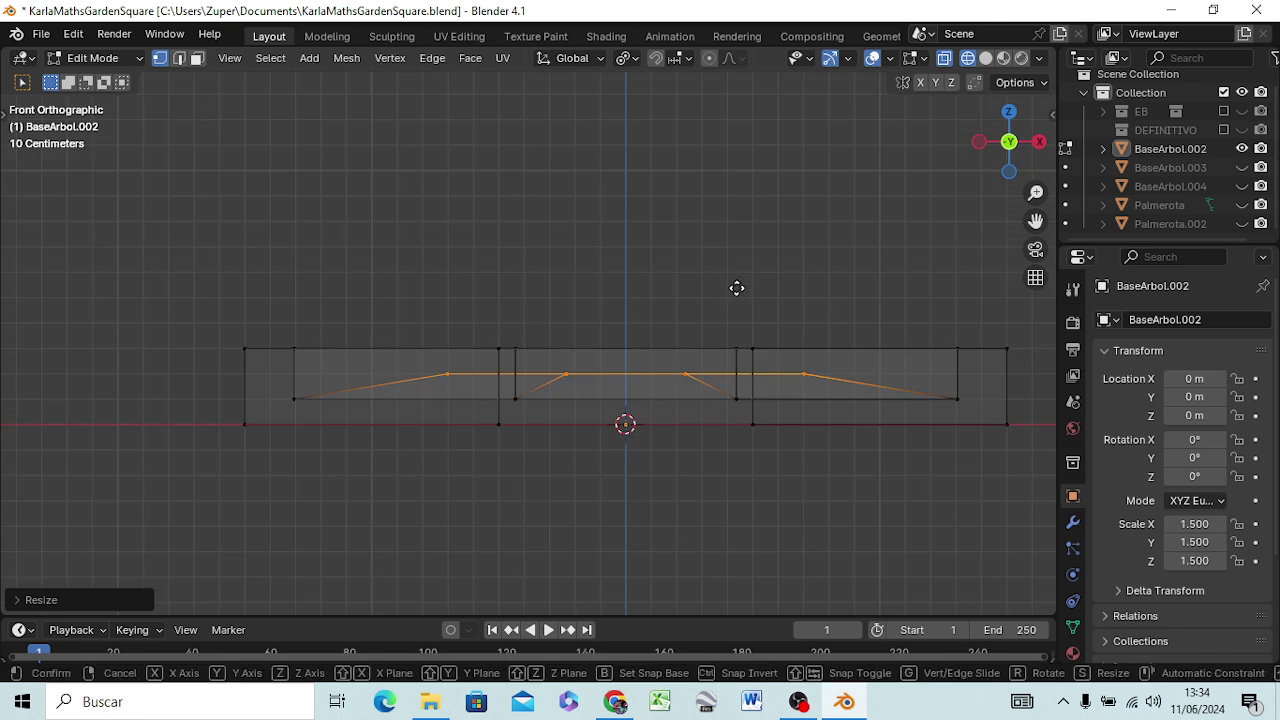
key(z)
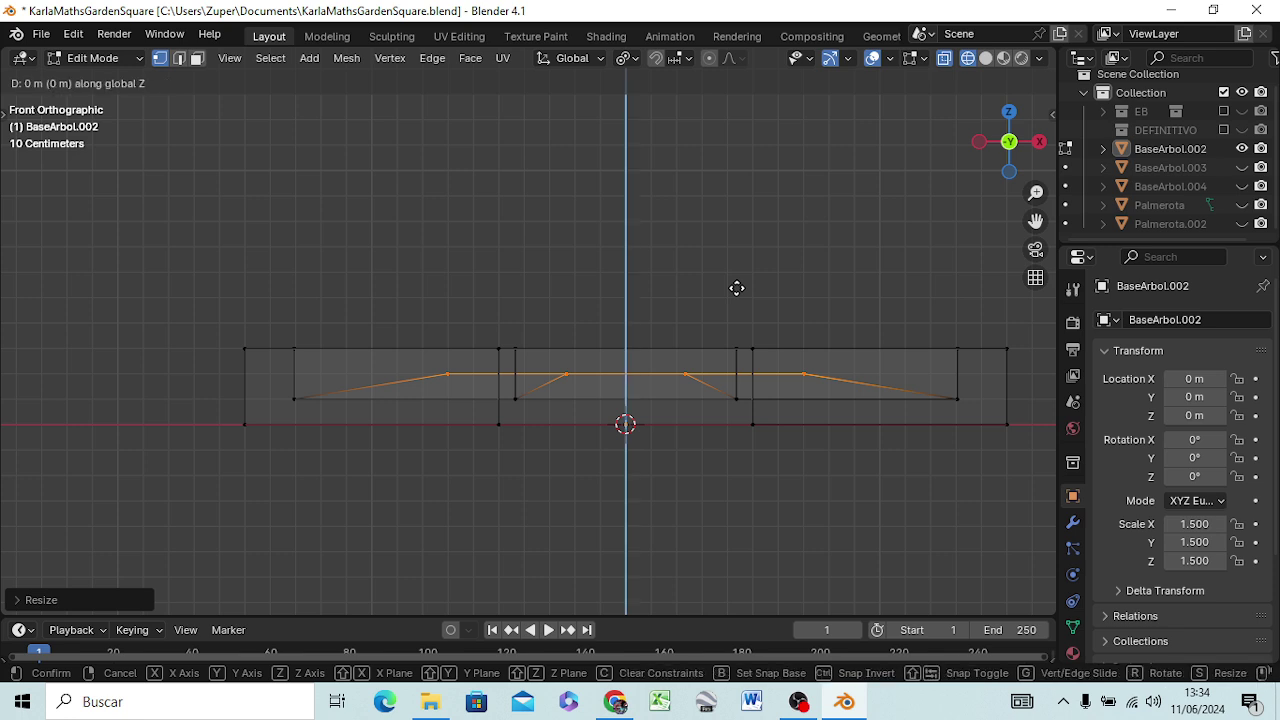
text(-.1)
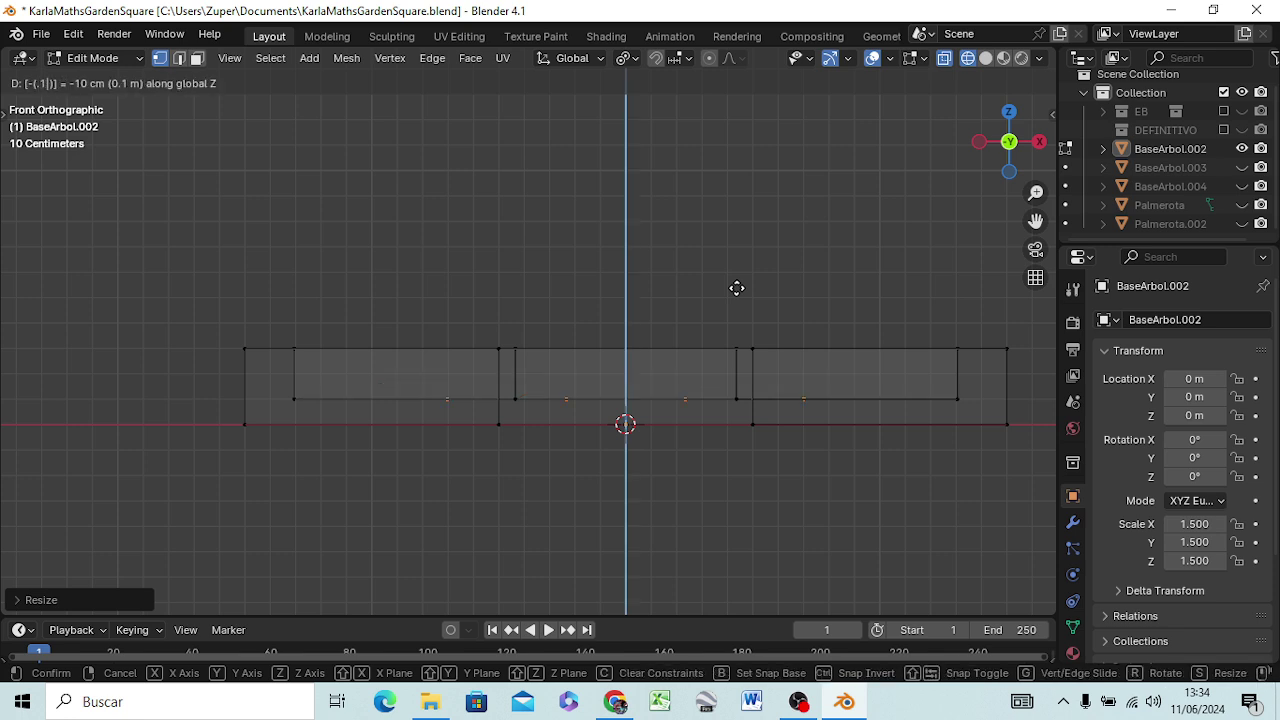
key(Return)
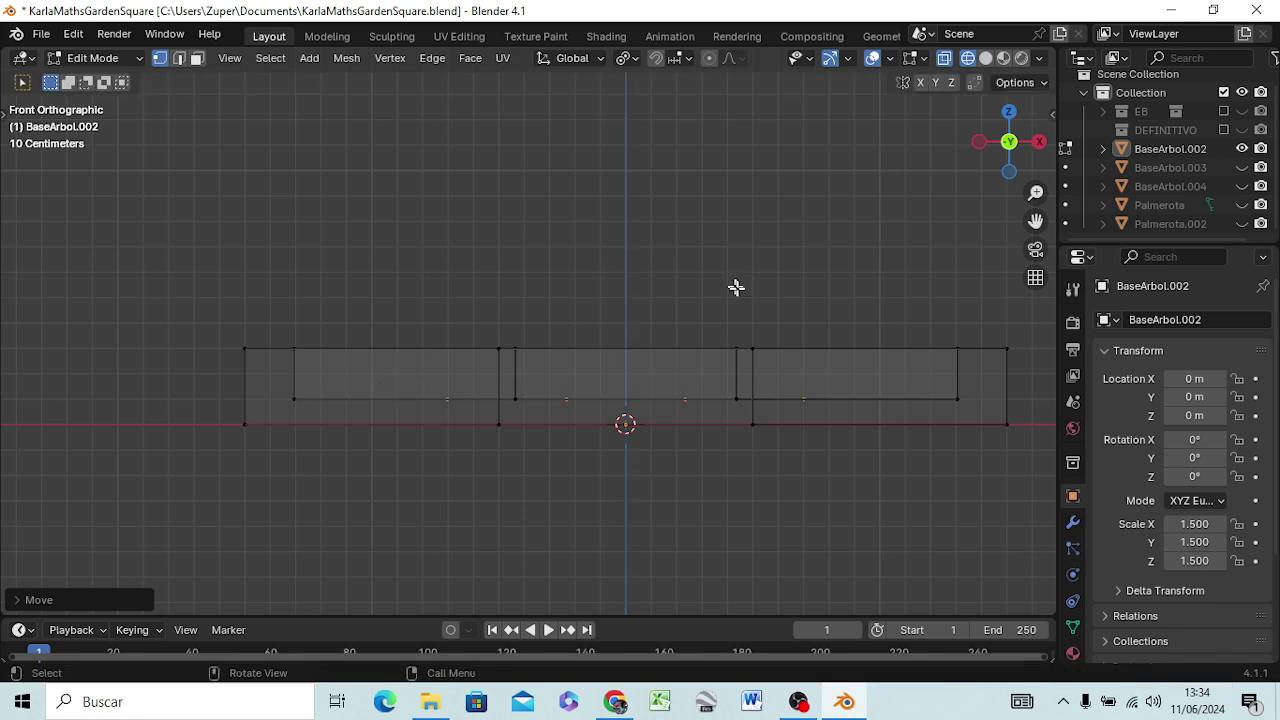
- Extrude the shrunken loop 10 cm upward along Z
mouse_move(651, 274)
middle_down()
mouse_move(648, 307)
mouse_move(614, 303)
mouse_move(665, 258)
middle_up()
key(KP_1)
key(g)
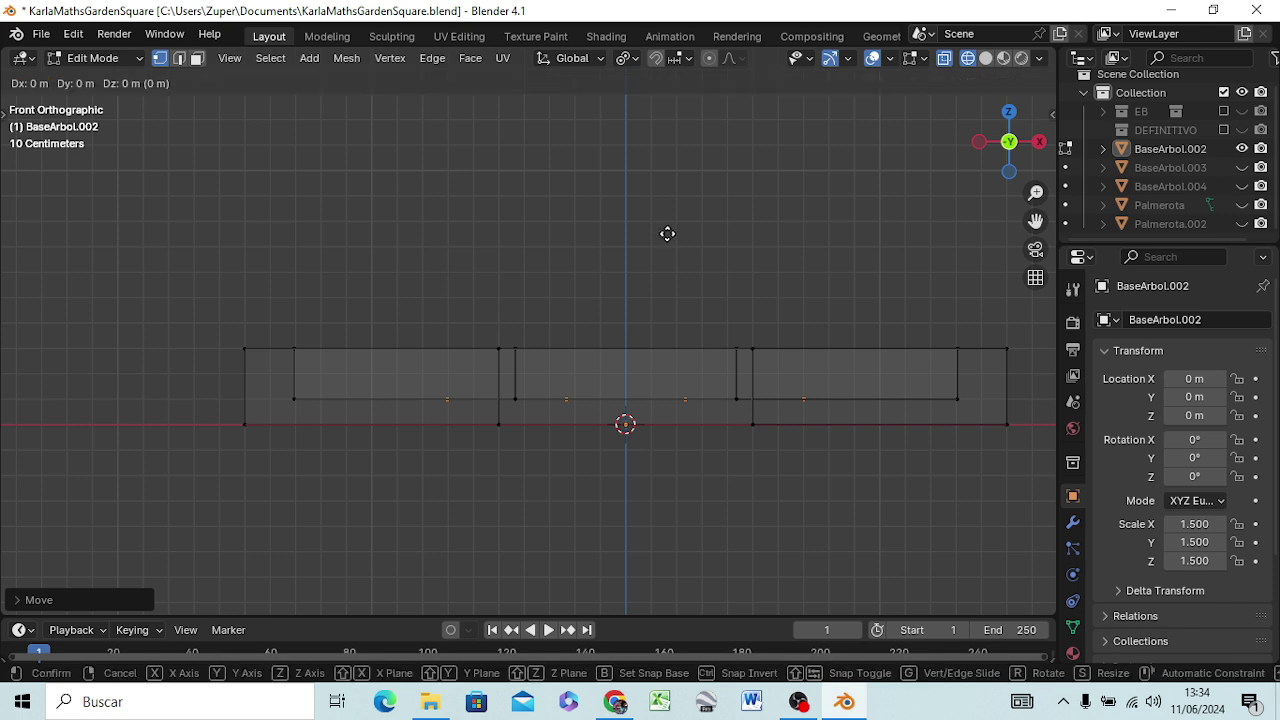
text(z1)
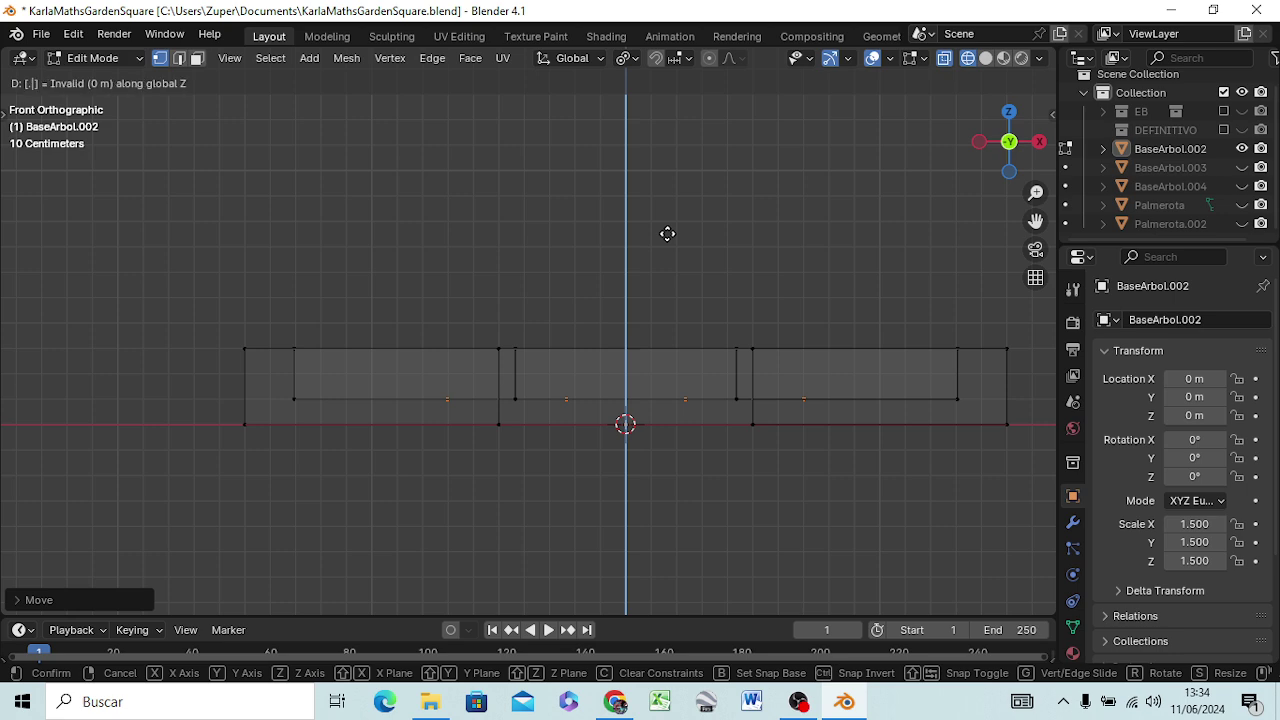
key(Return)
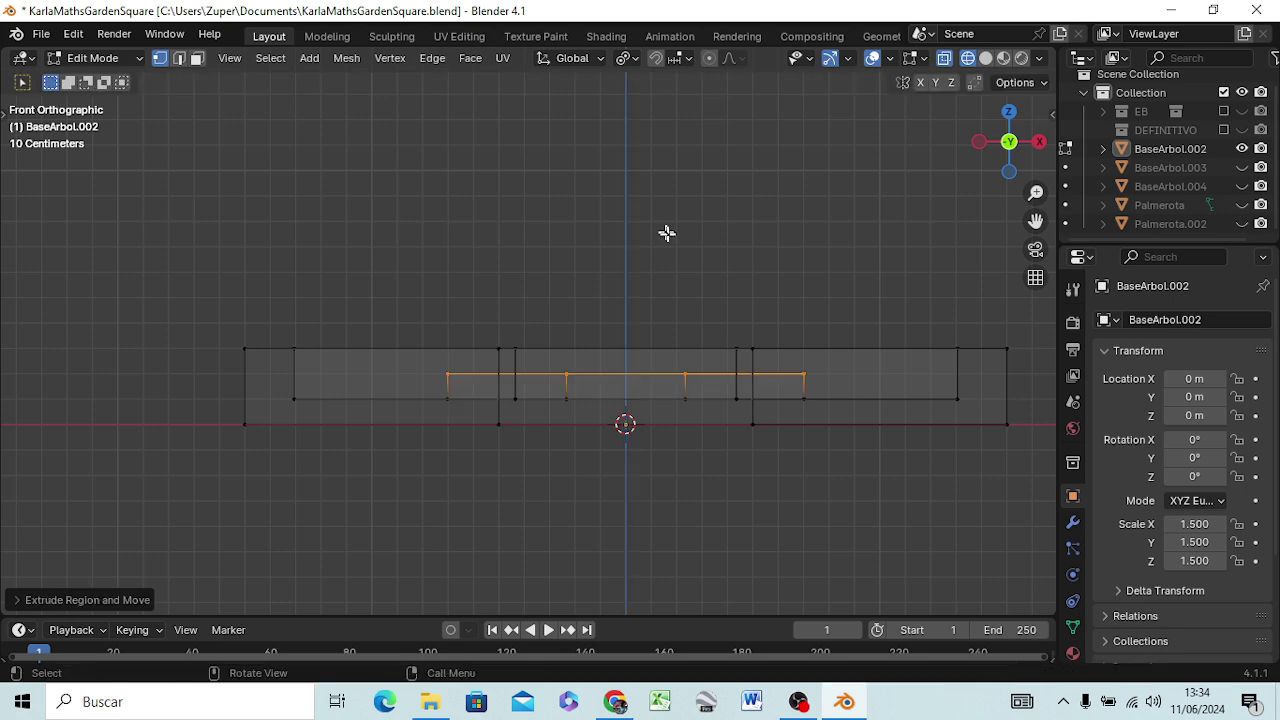
- Extrude the tier's top edge loop 20 cm upward
middle_drag(710, 318, 703, 335)
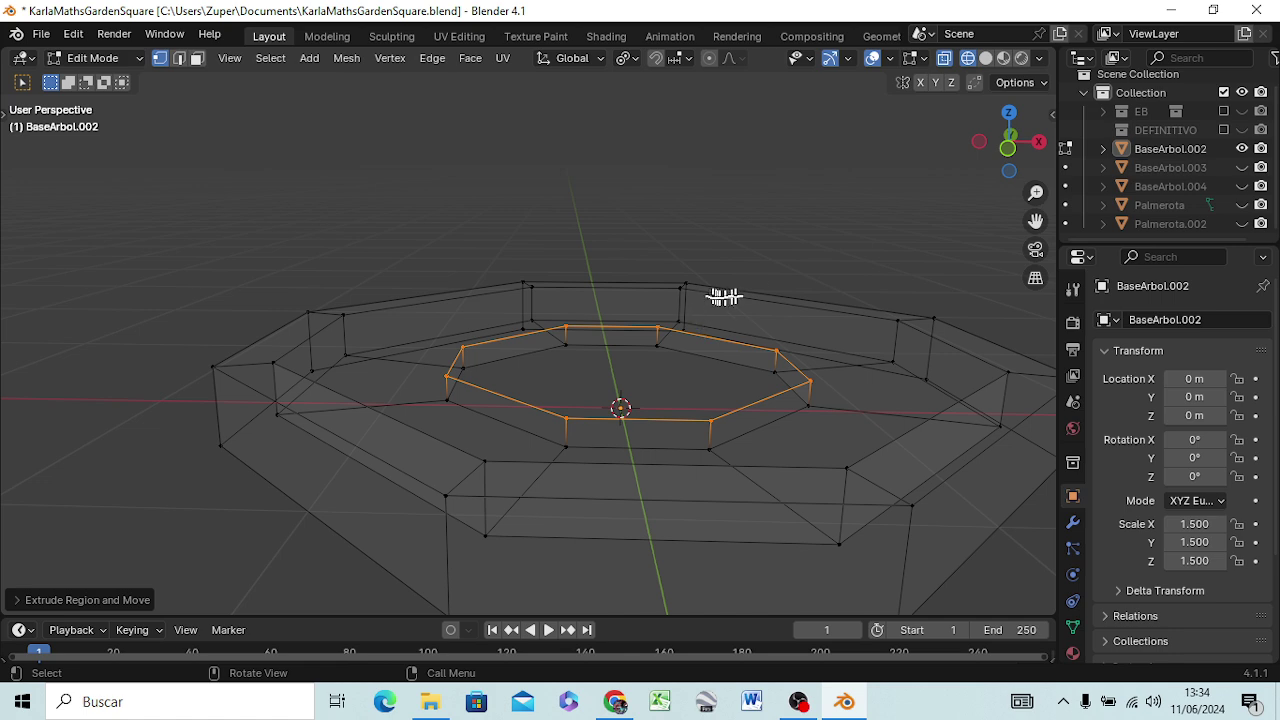
middle_drag(703, 335, 753, 242)
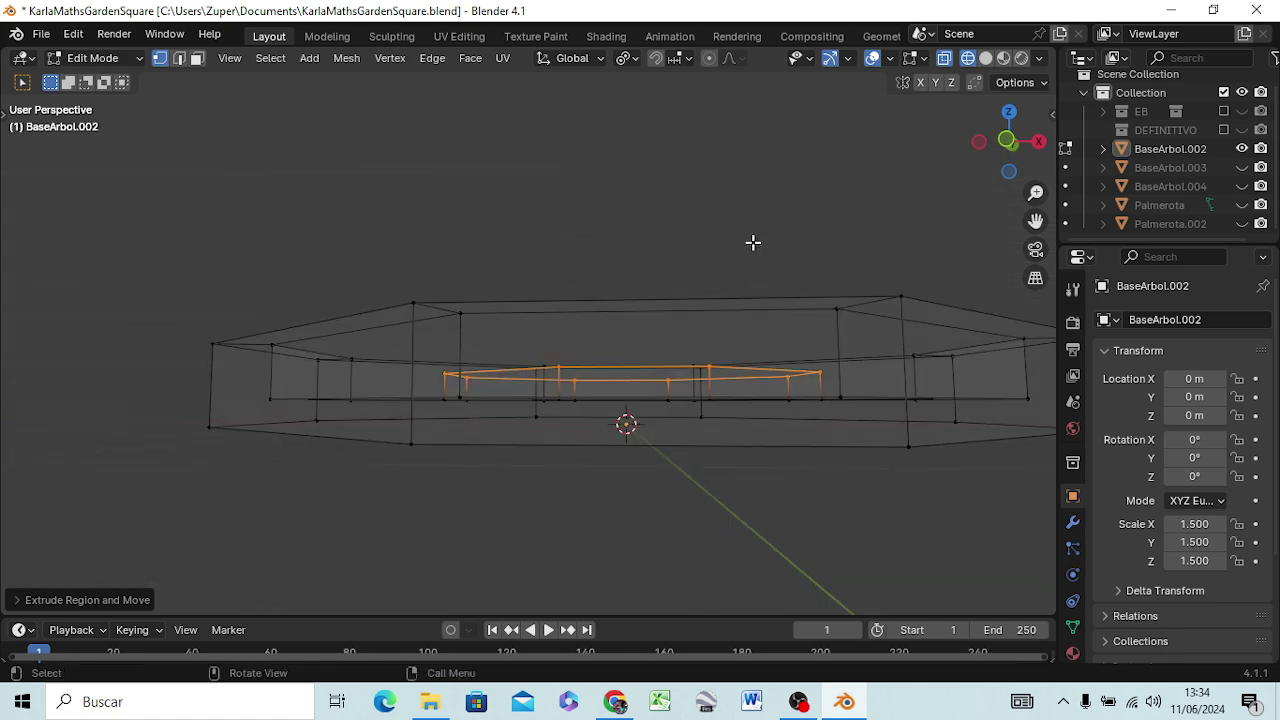
key(KP_1)
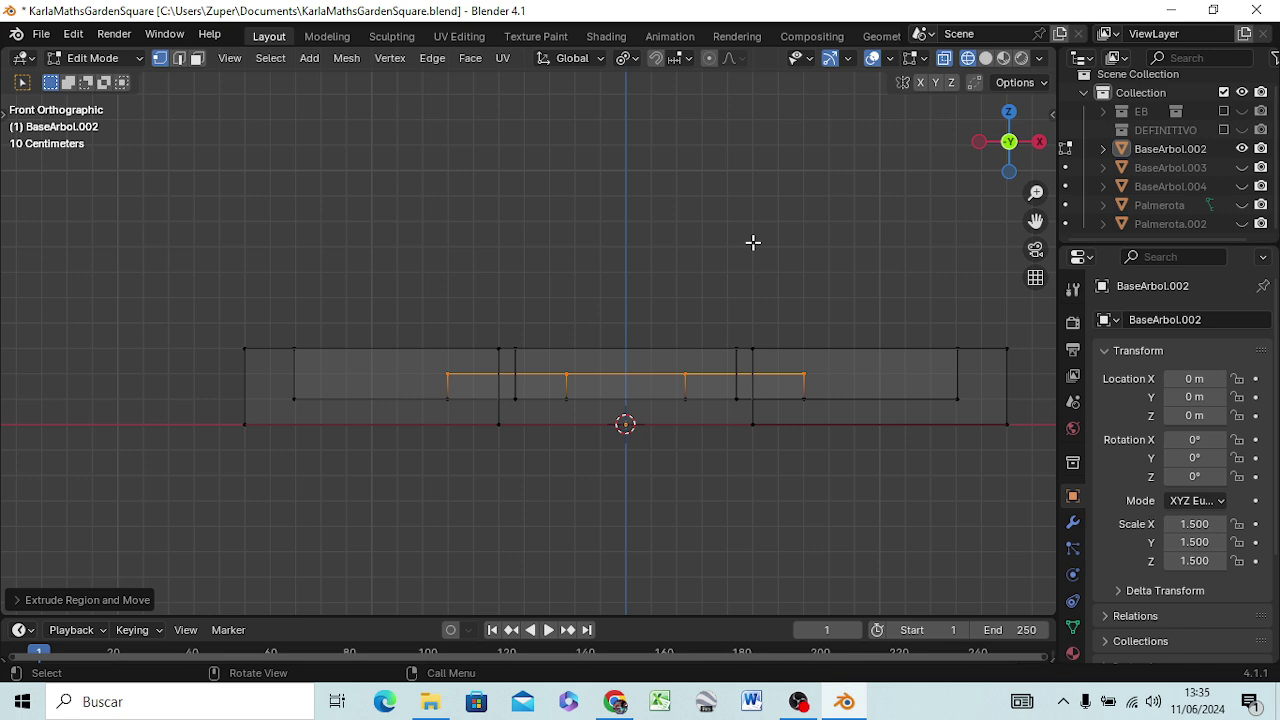
key(e)
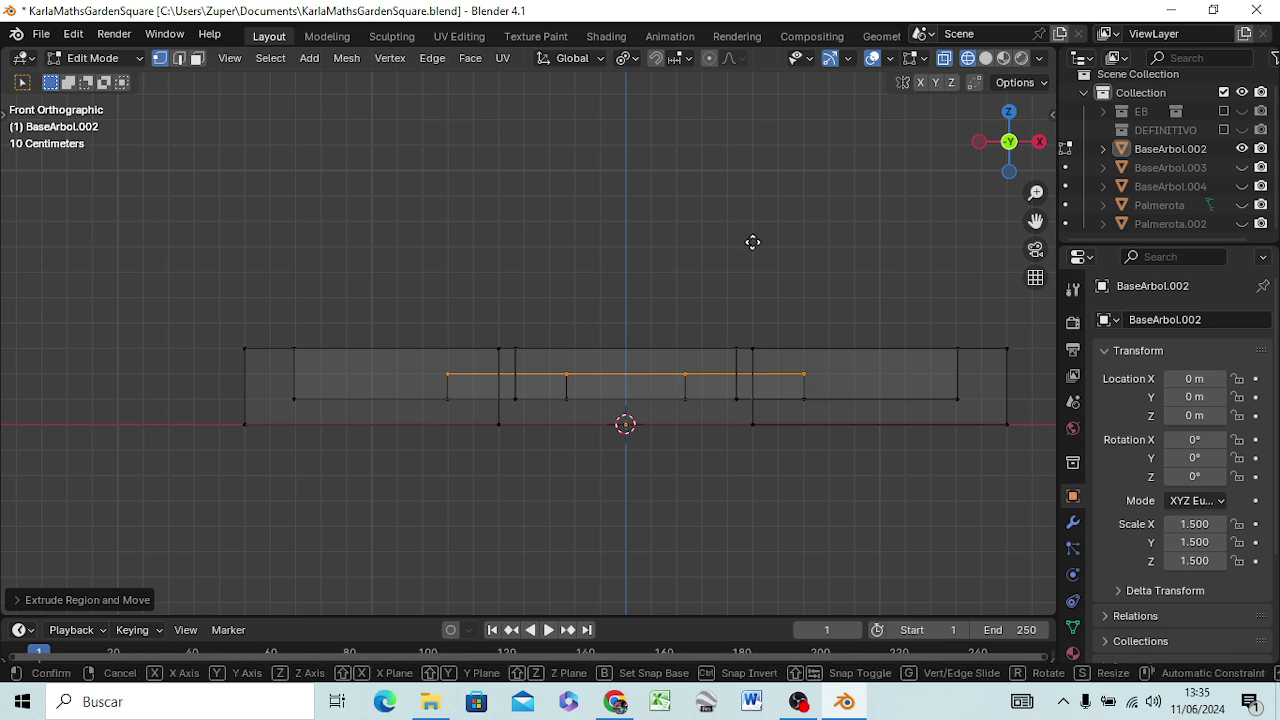
key(z)
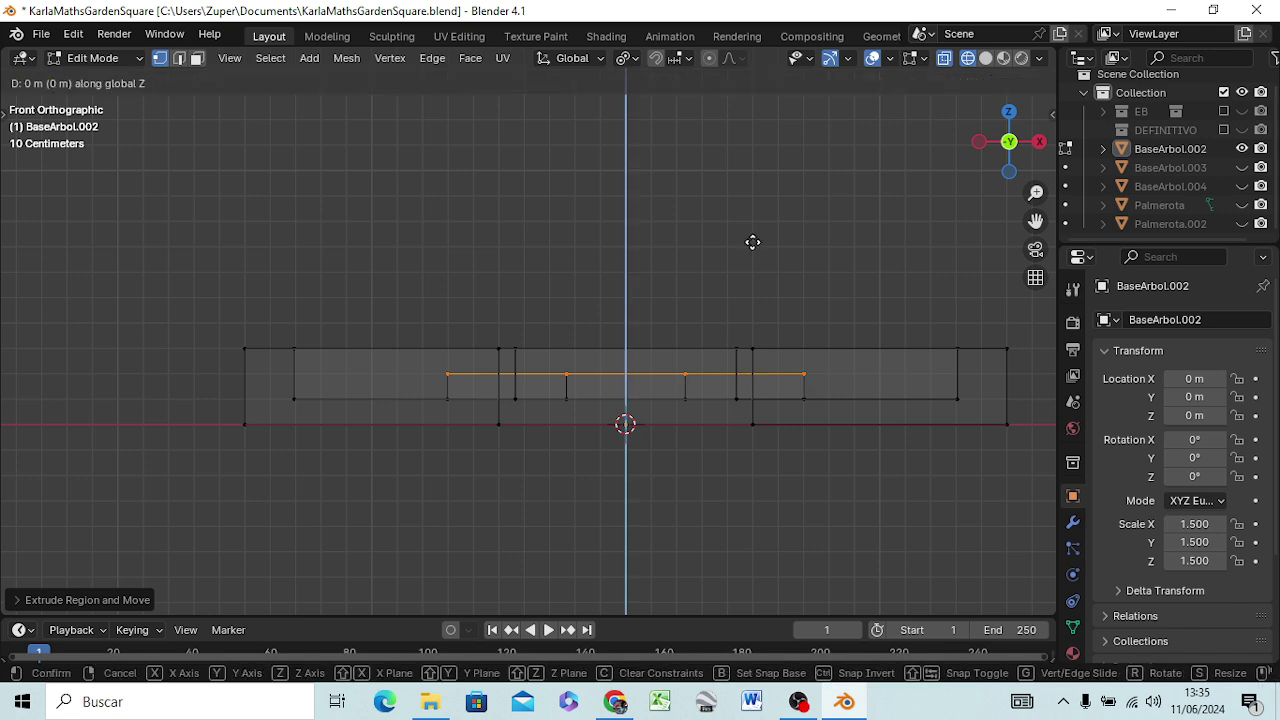
text(.2)
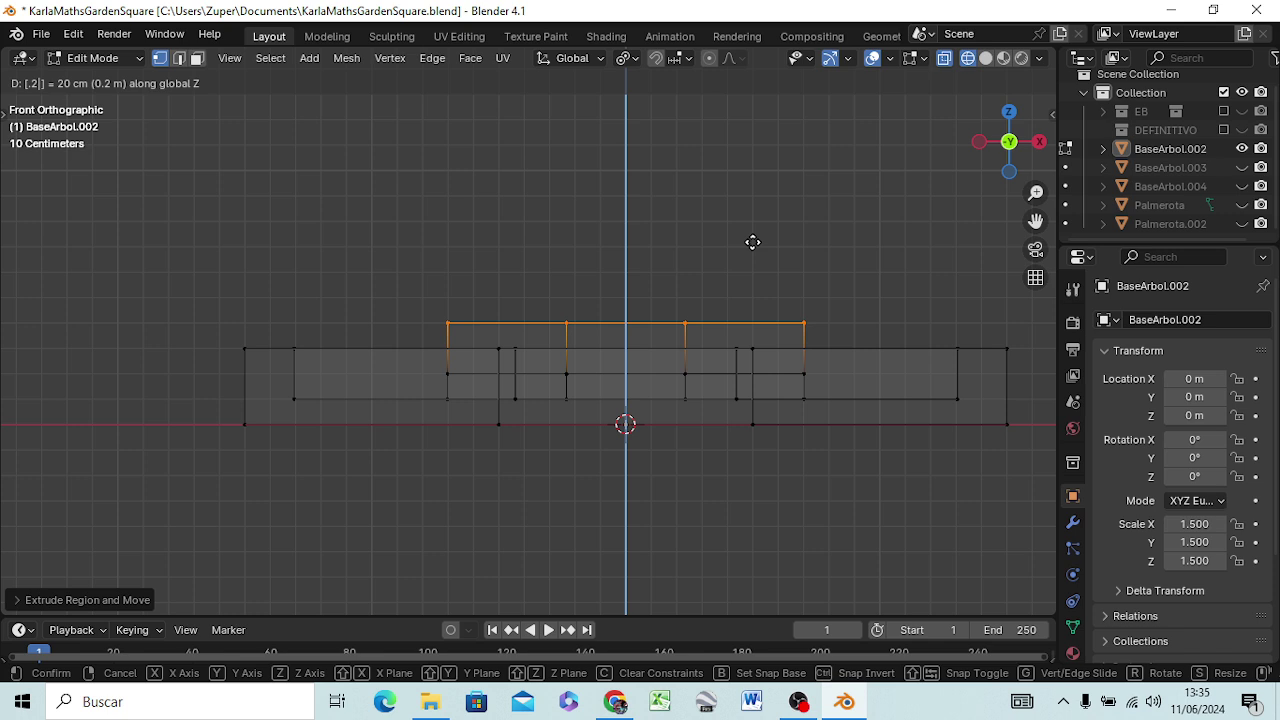
key(Return)
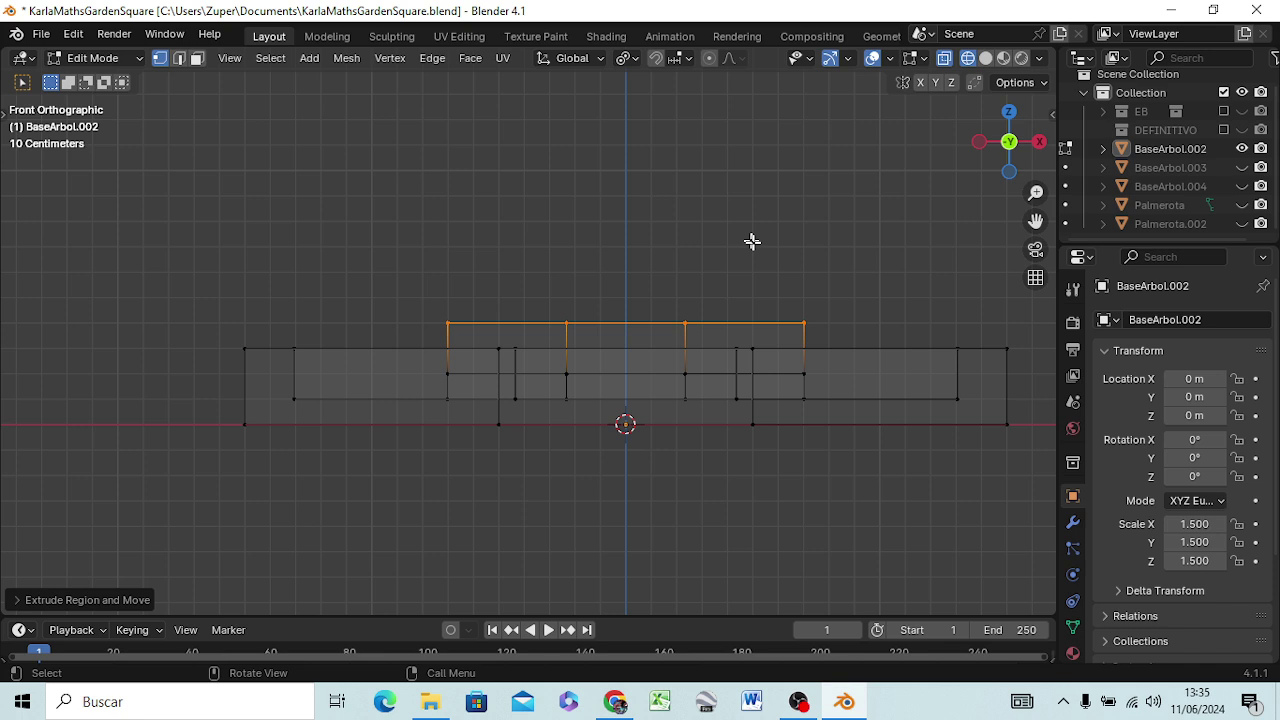
- Scale the raised loop inward to about 0.85 to taper the tier
key(s)
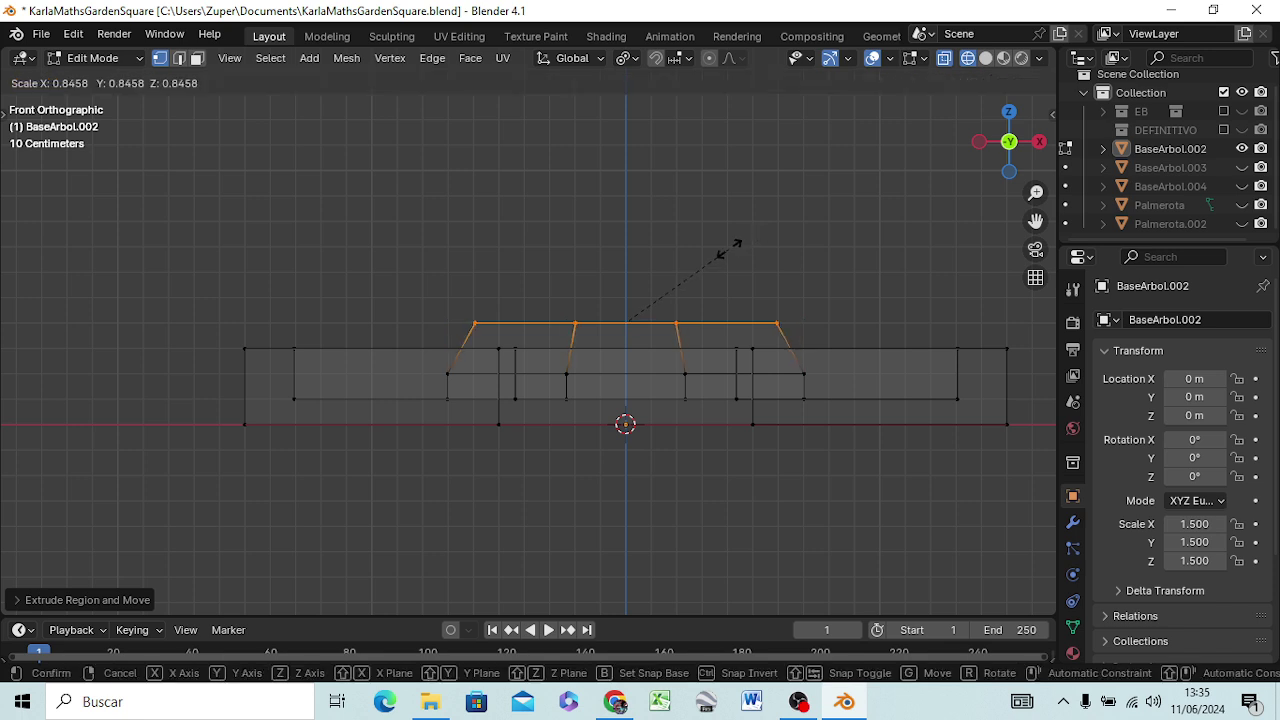
click(728, 250)
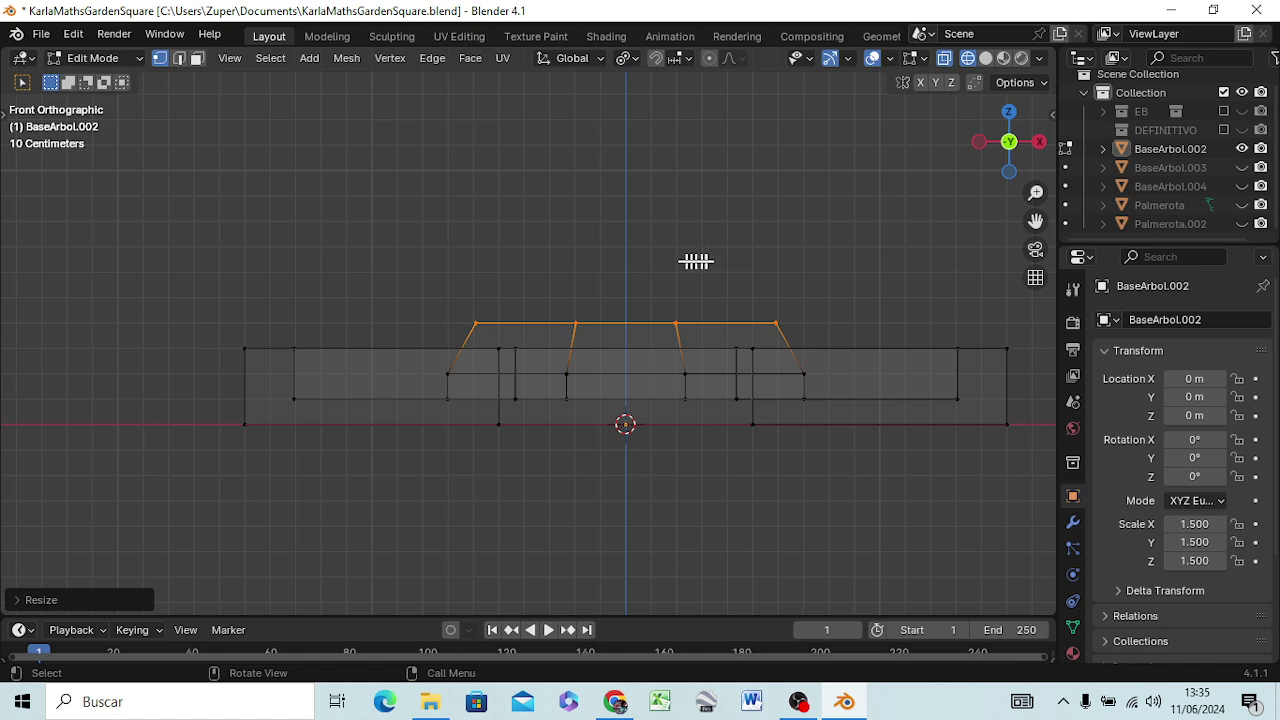
mouse_move(784, 305)
middle_down()
mouse_move(764, 300)
mouse_move(777, 289)
middle_up()
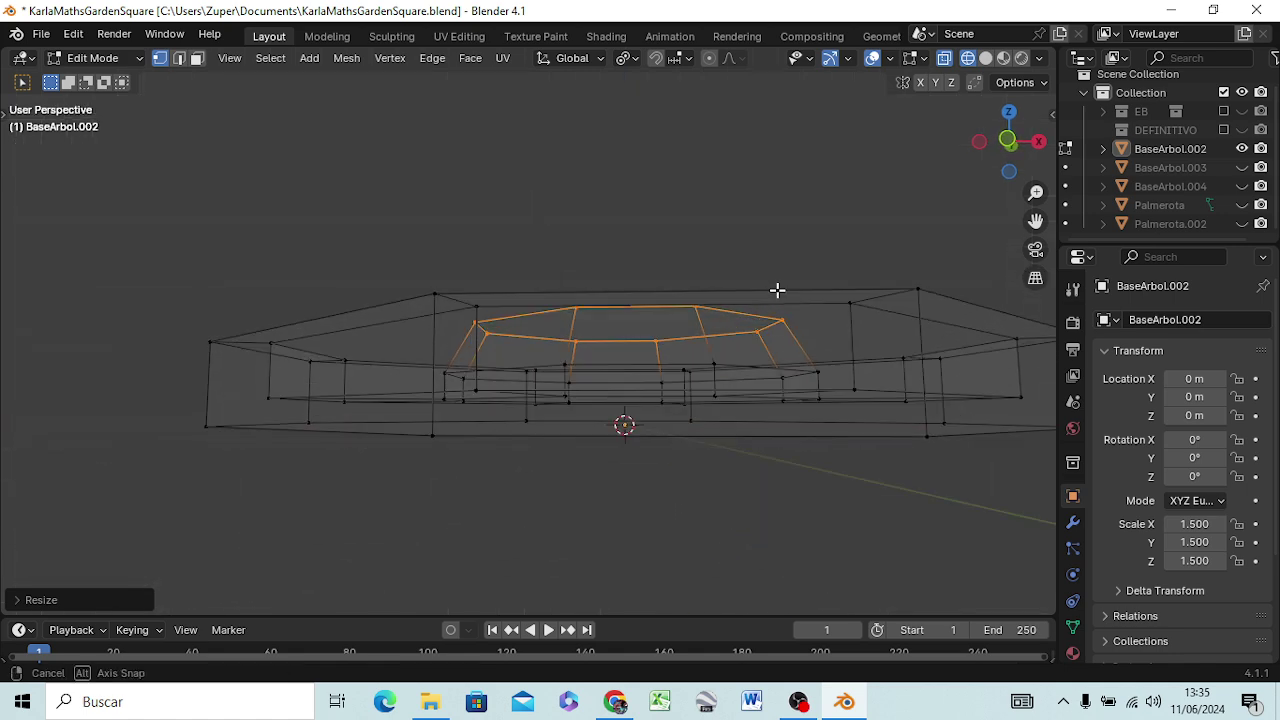
middle_drag(749, 357, 754, 374)
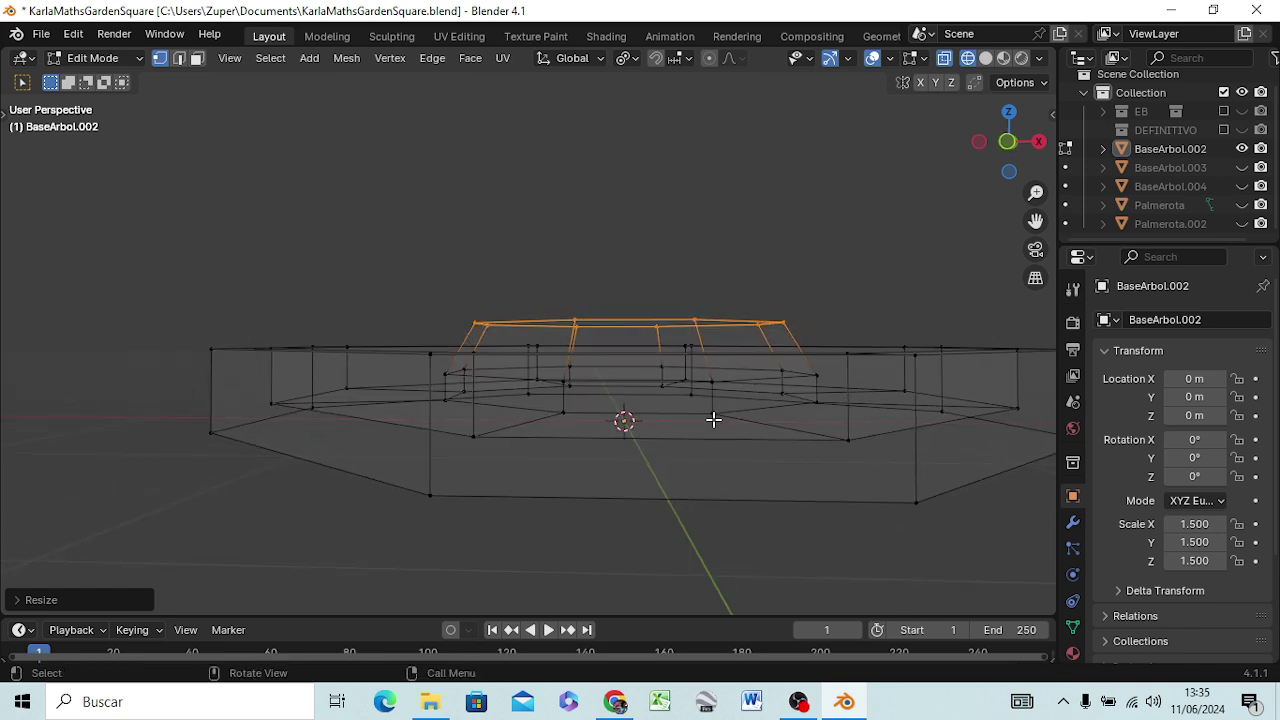
- Extrude the top loop 30 cm straight up, then add a thin ~3 cm lip
key(KP_1)
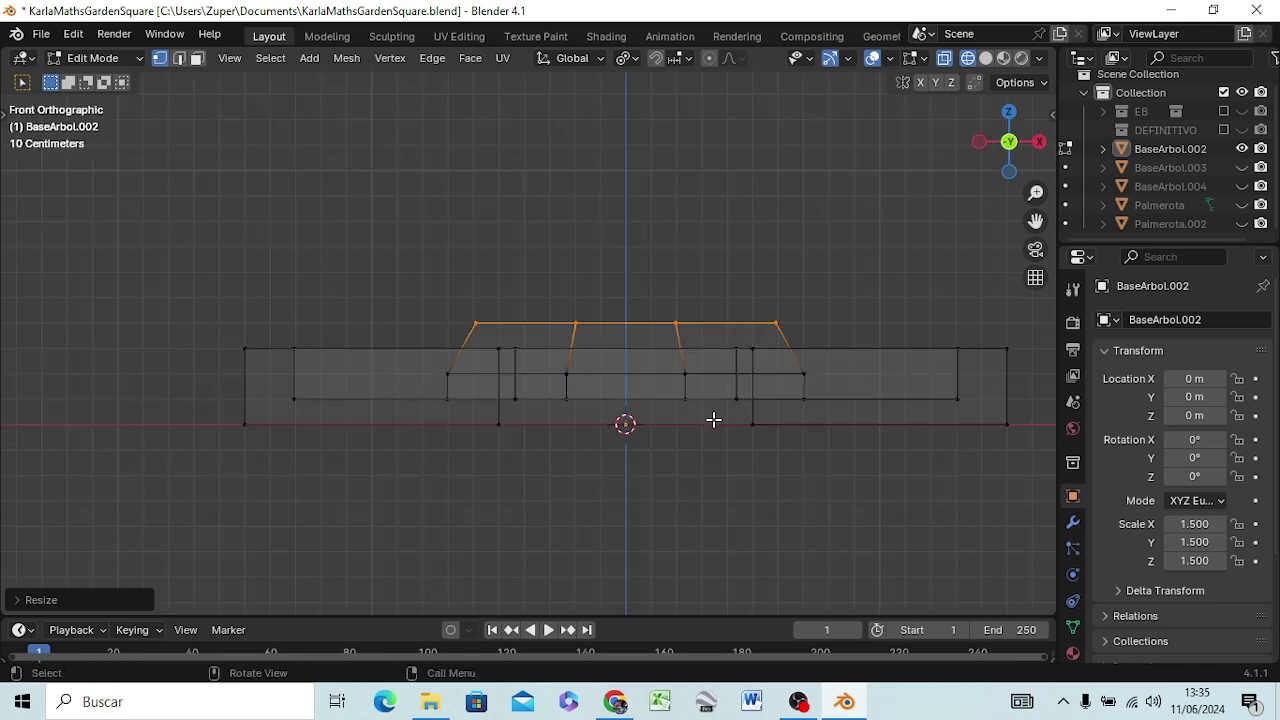
key(g)
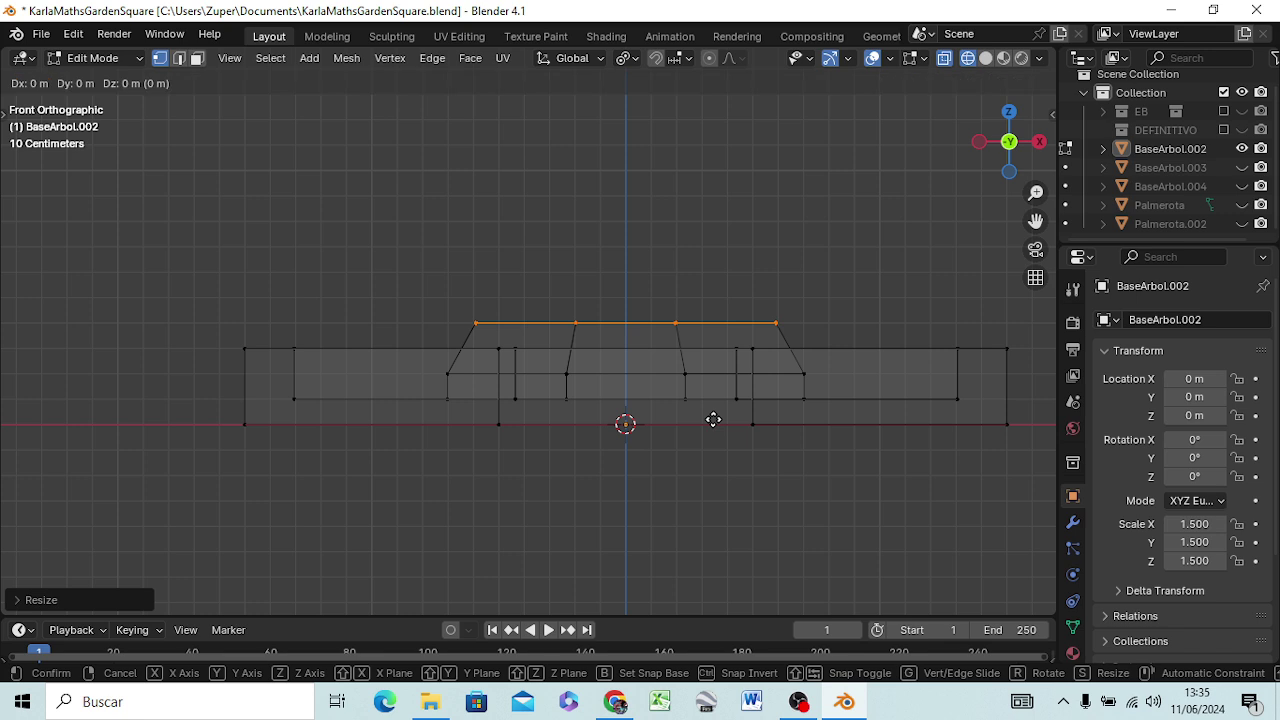
key(z)
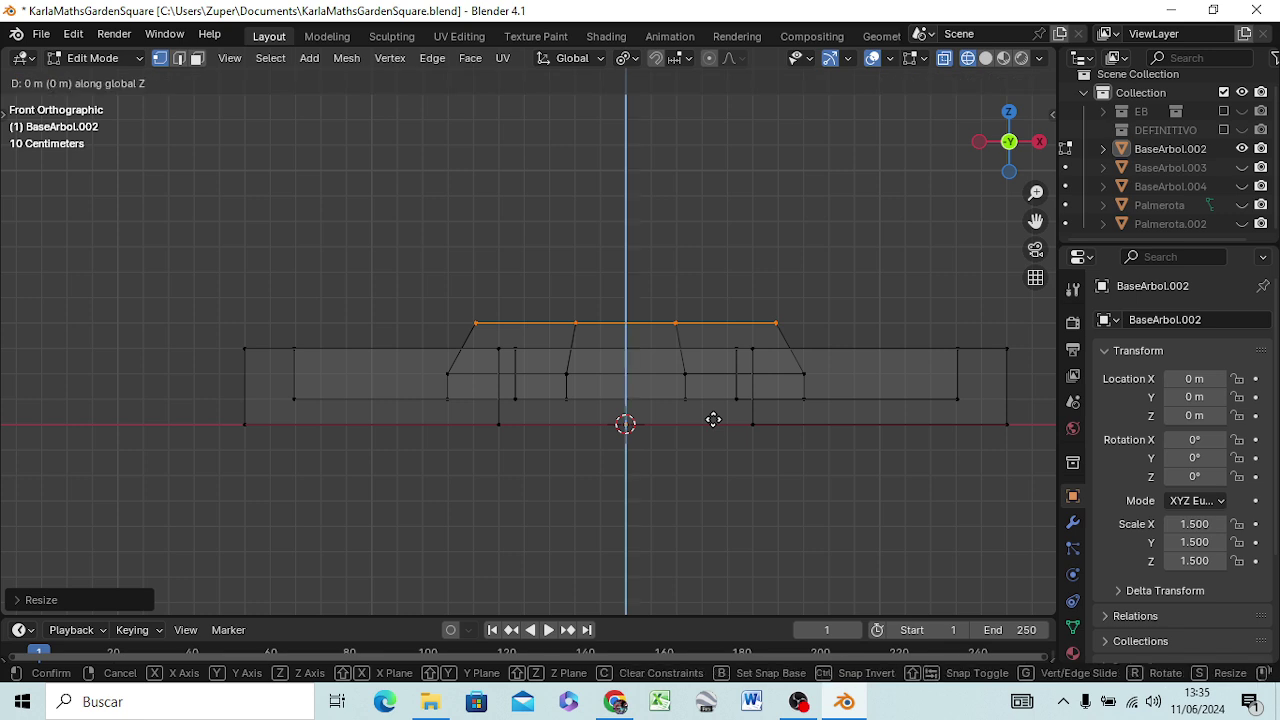
text(.)
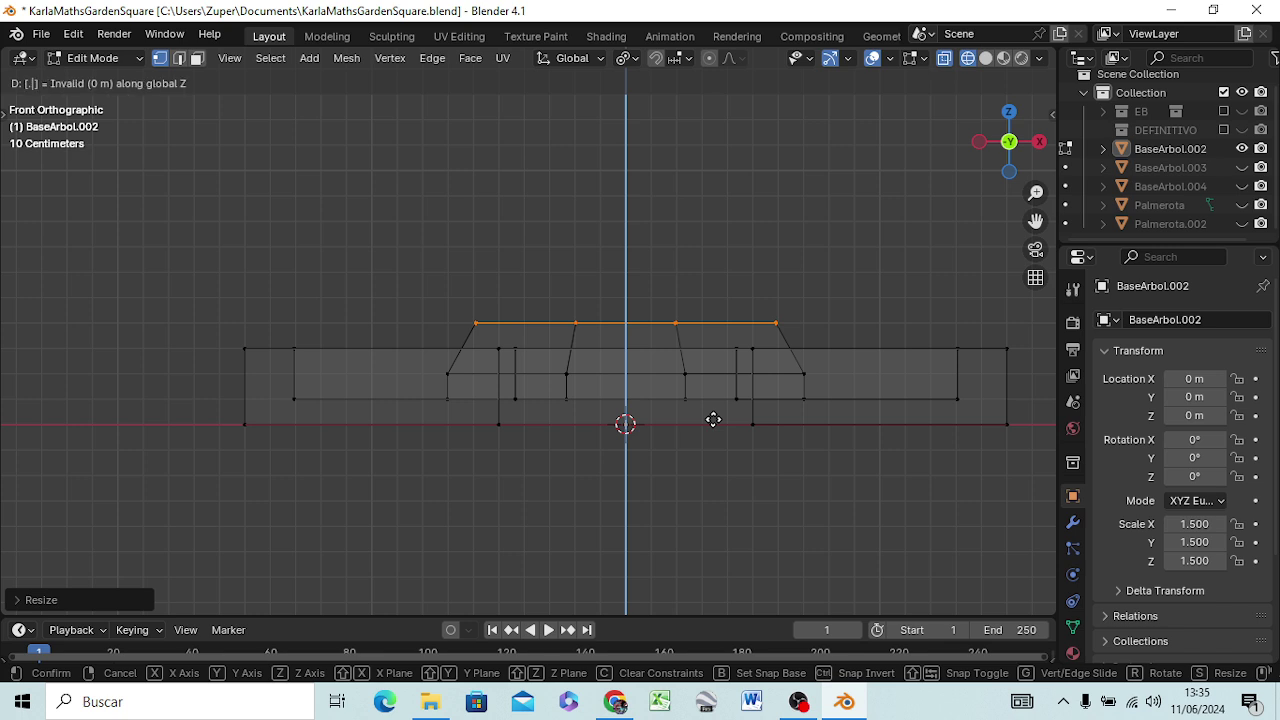
text(3)
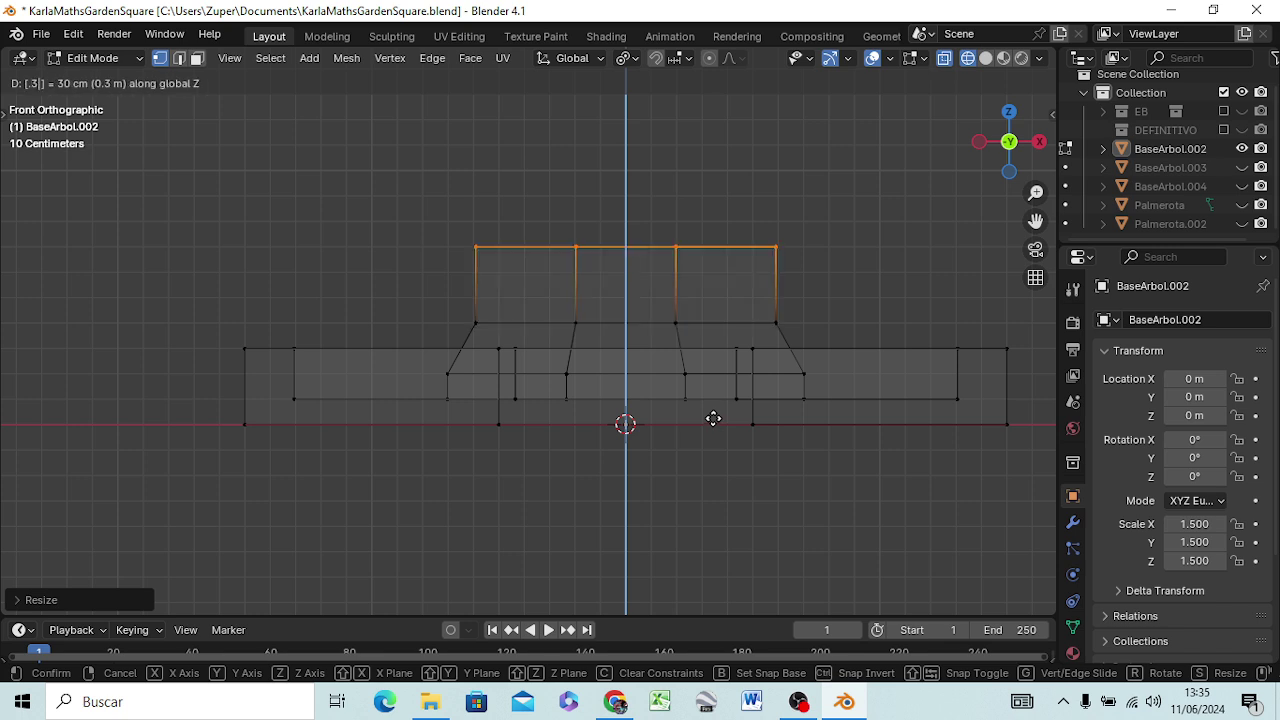
key(Return)
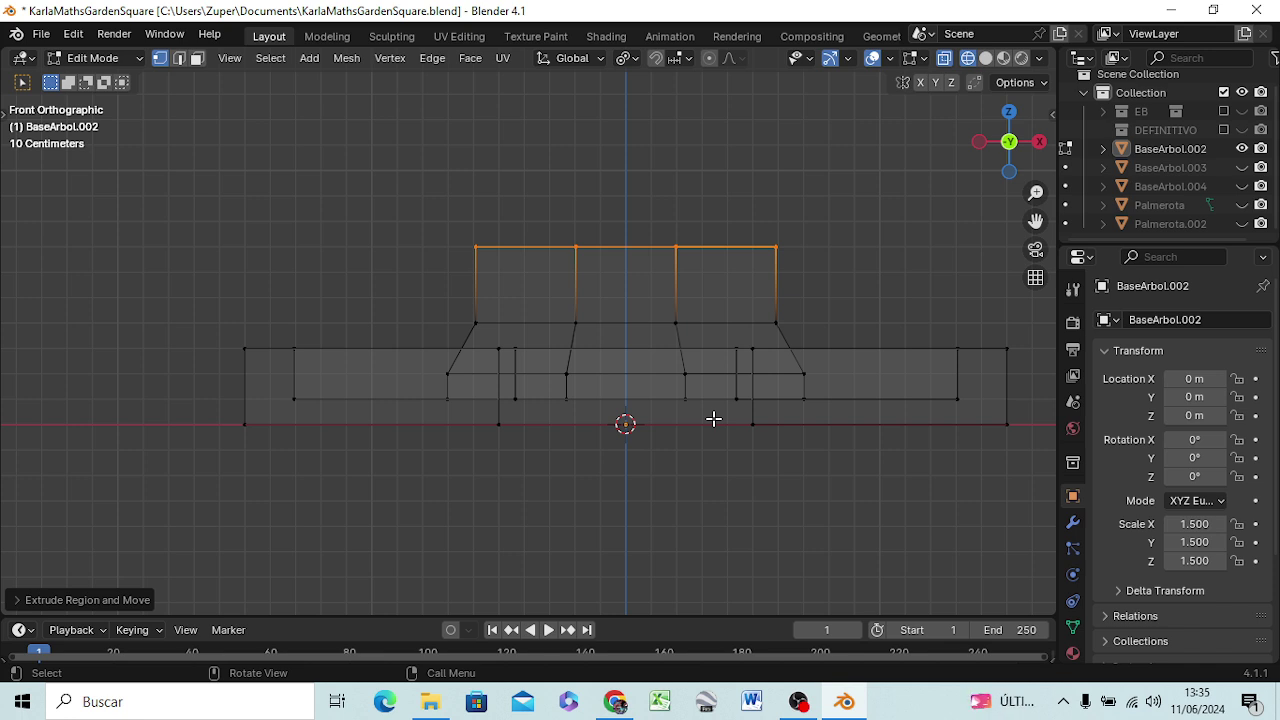
key(e)
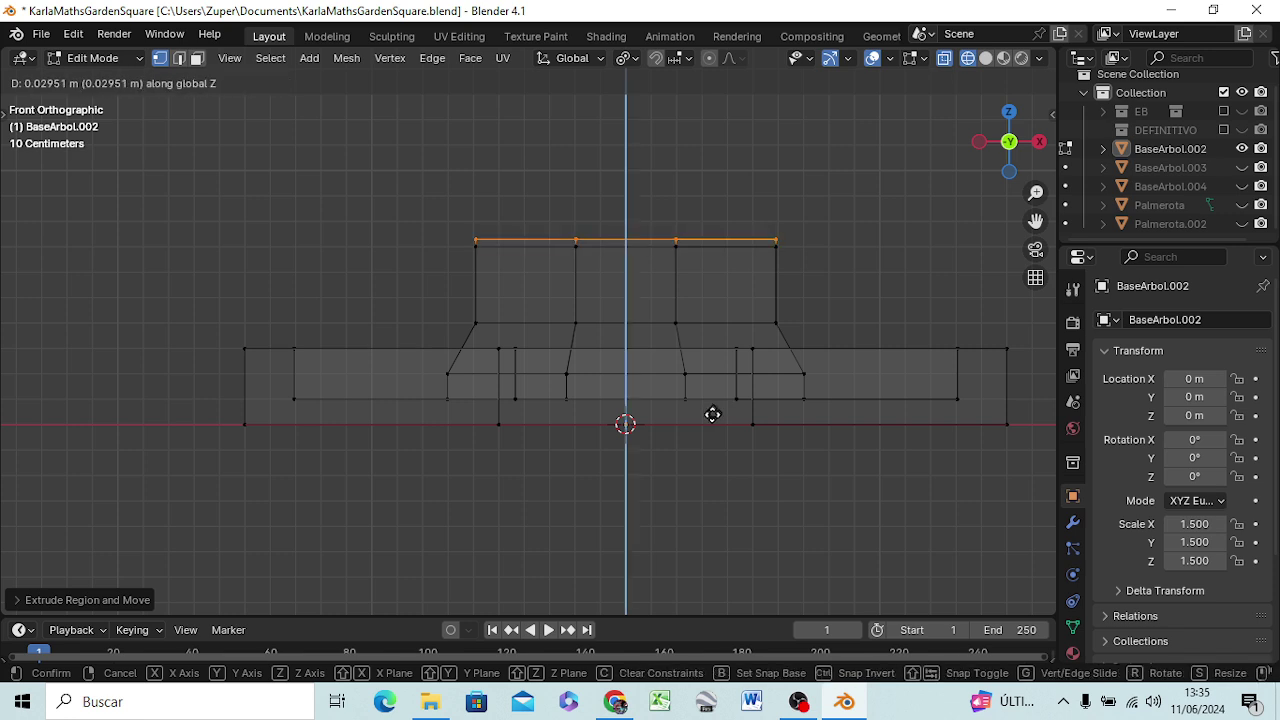
click(716, 417)
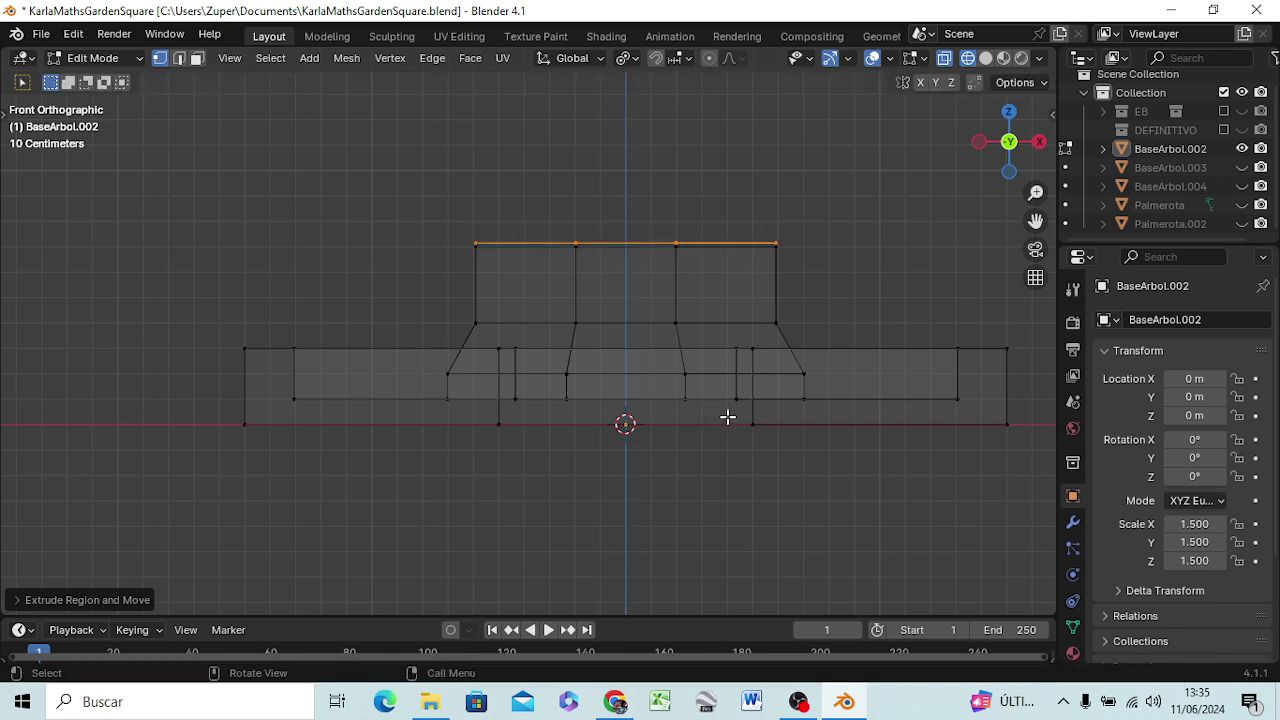
- Flare the top edge loop slightly outward to about 1.05
key(g)
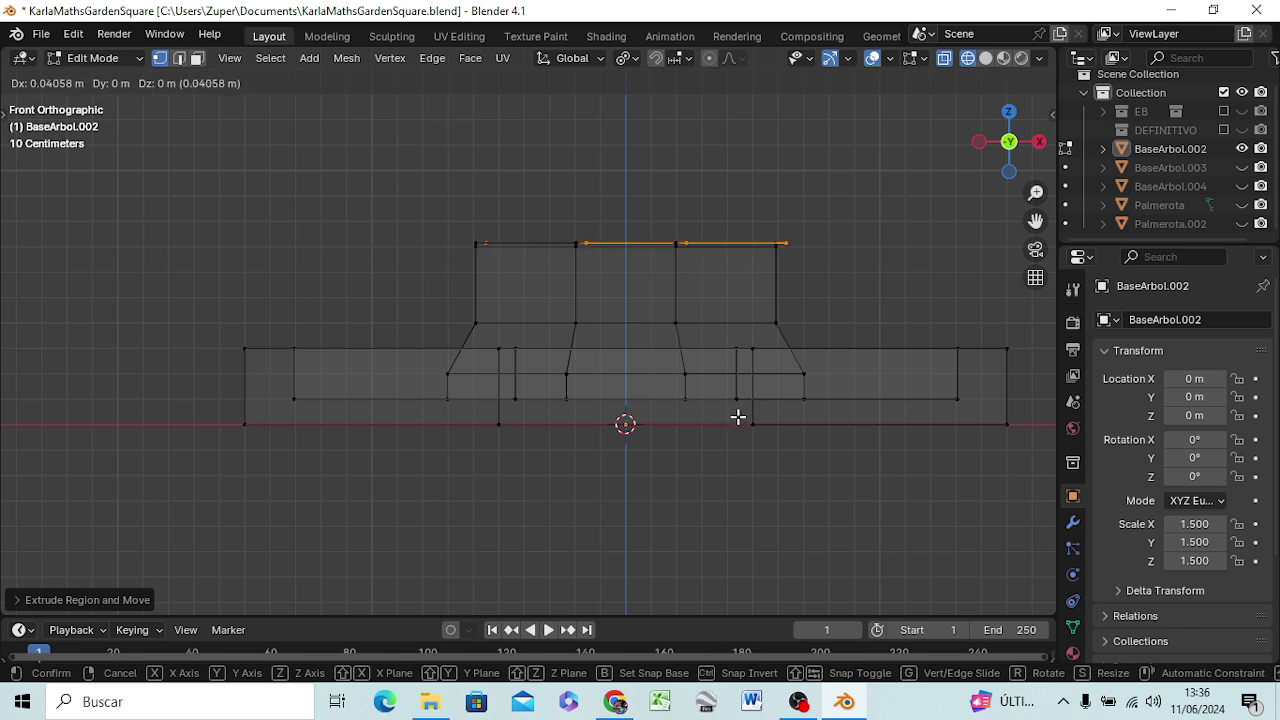
key(Escape)
key(s)
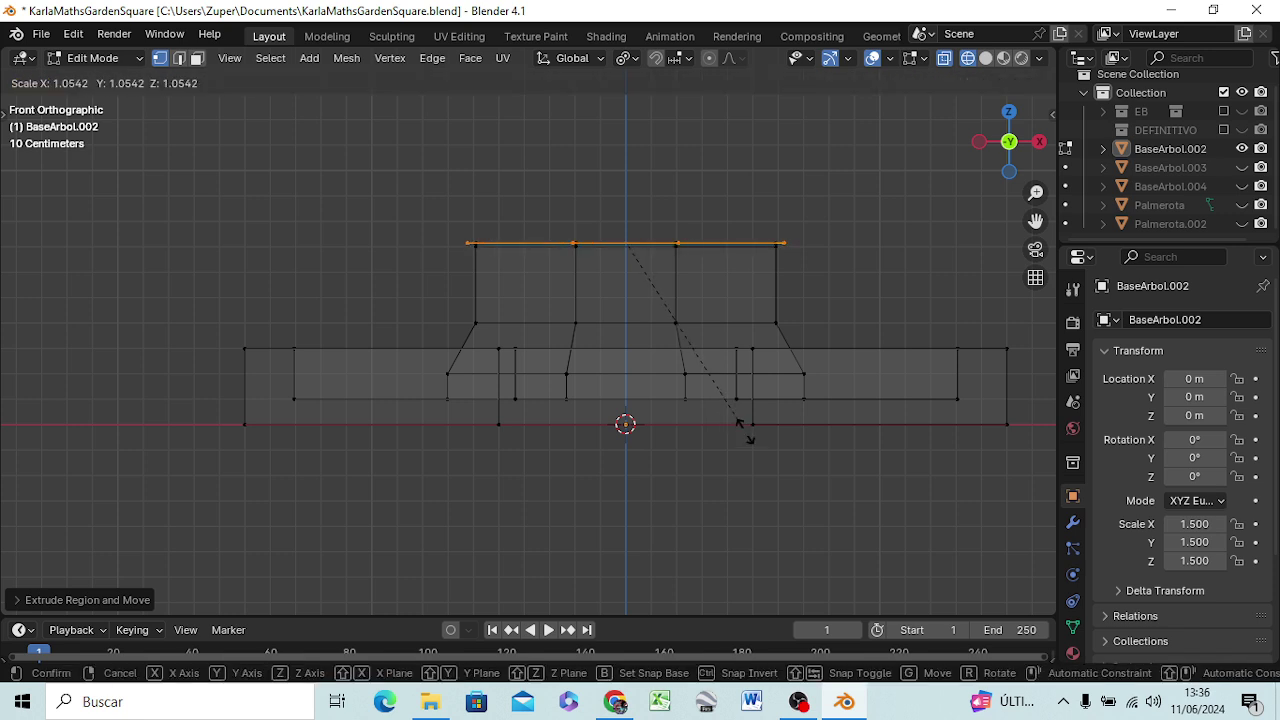
click(745, 432)
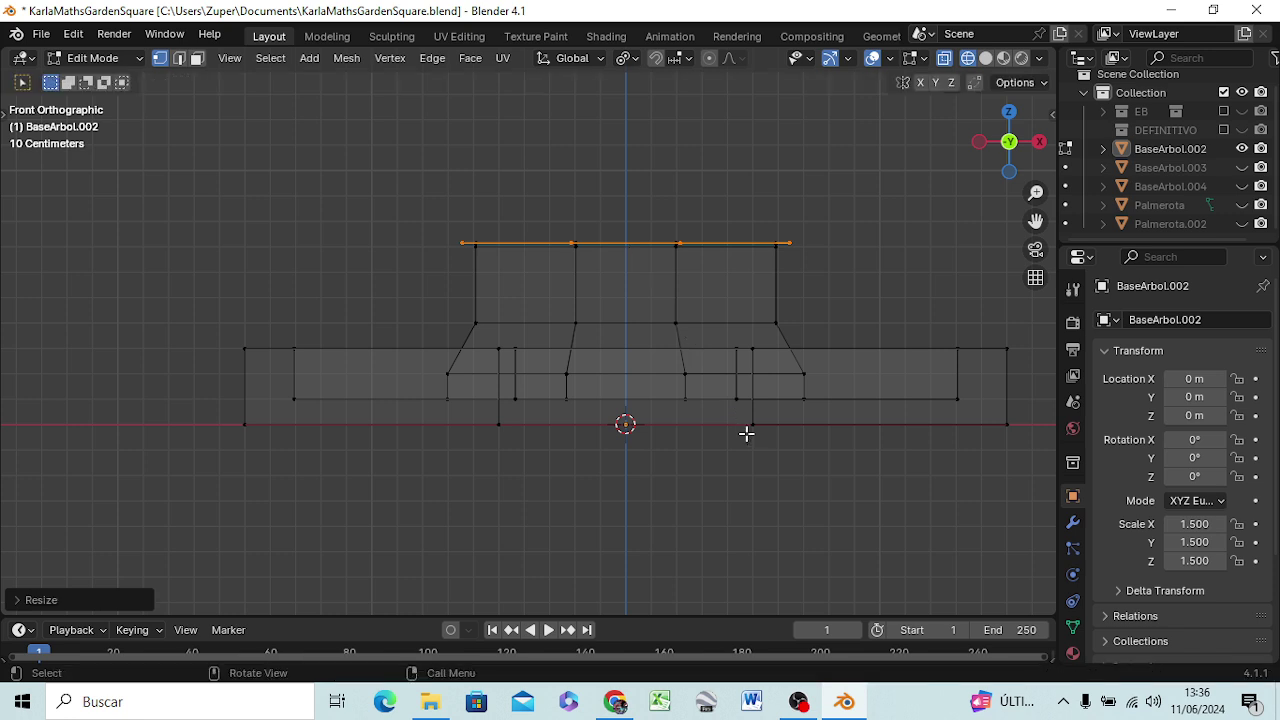
- Extrude the widened loop about 2.6 cm upward into a projecting rim
key(g)
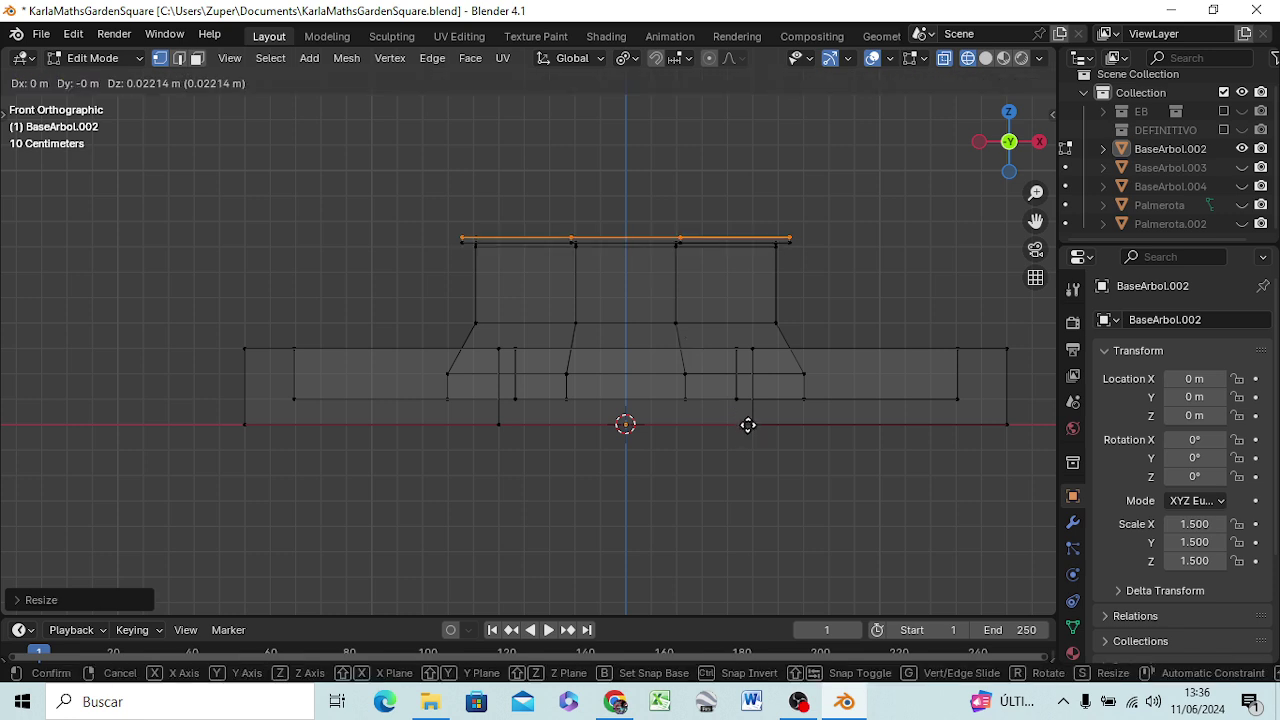
key(z)
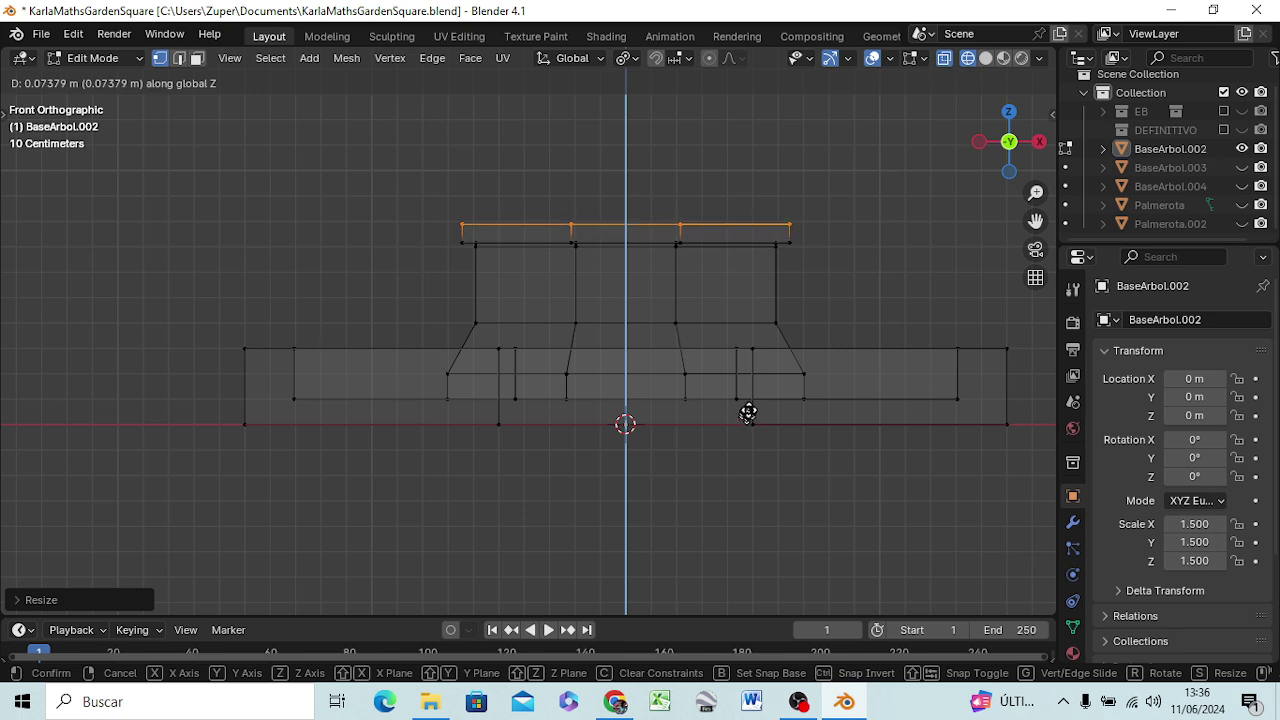
click(749, 410)
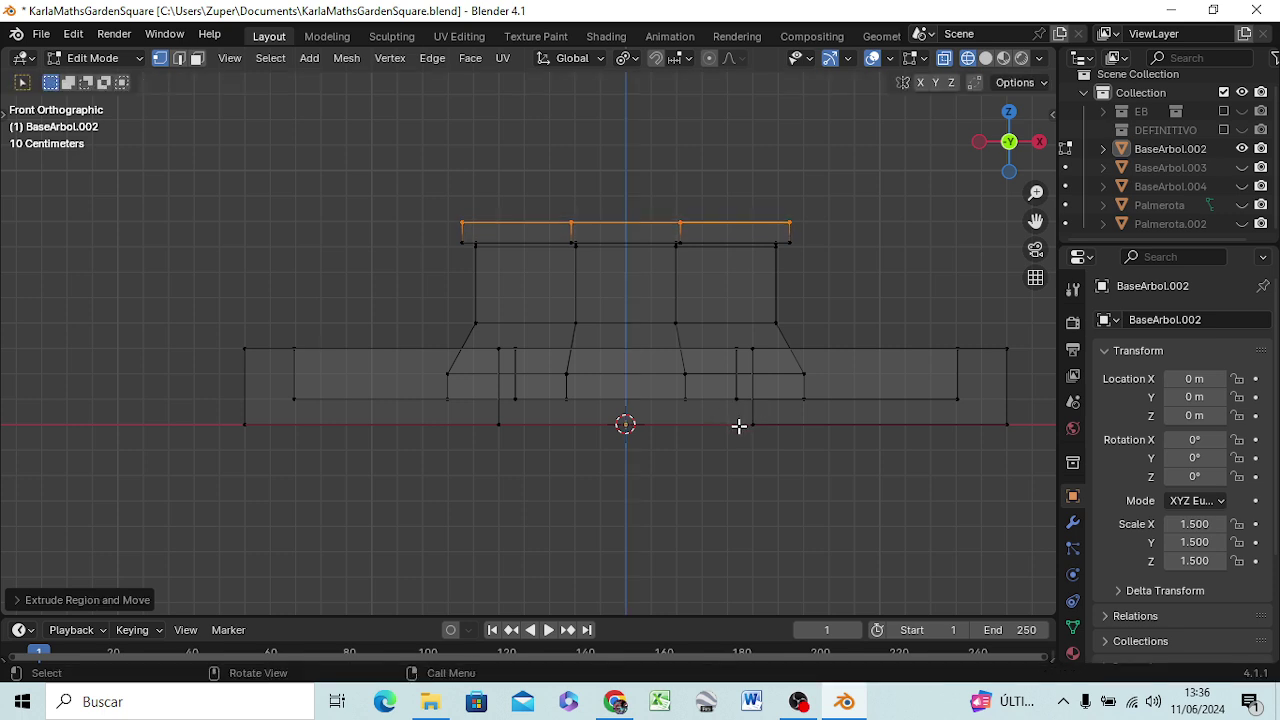
key(g)
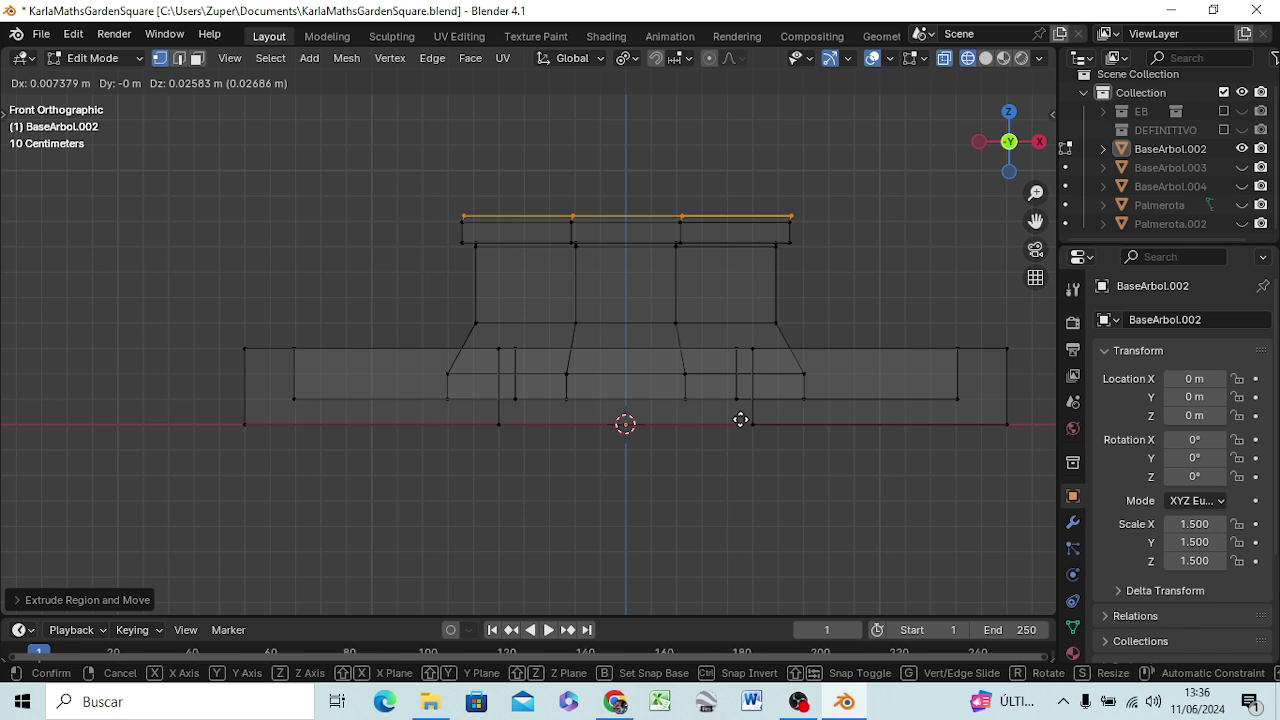
right_click(740, 420)
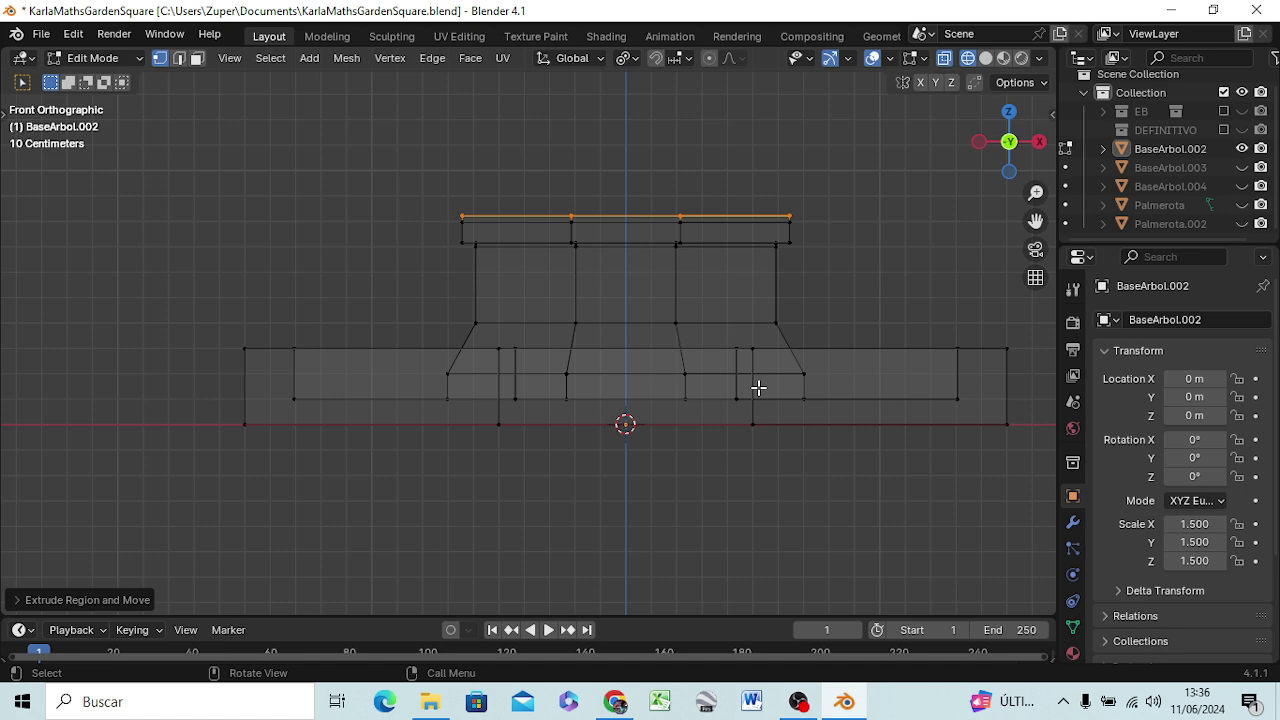
- Switch to solid shading and cap the rim's top opening with an octagonal face
key(z)
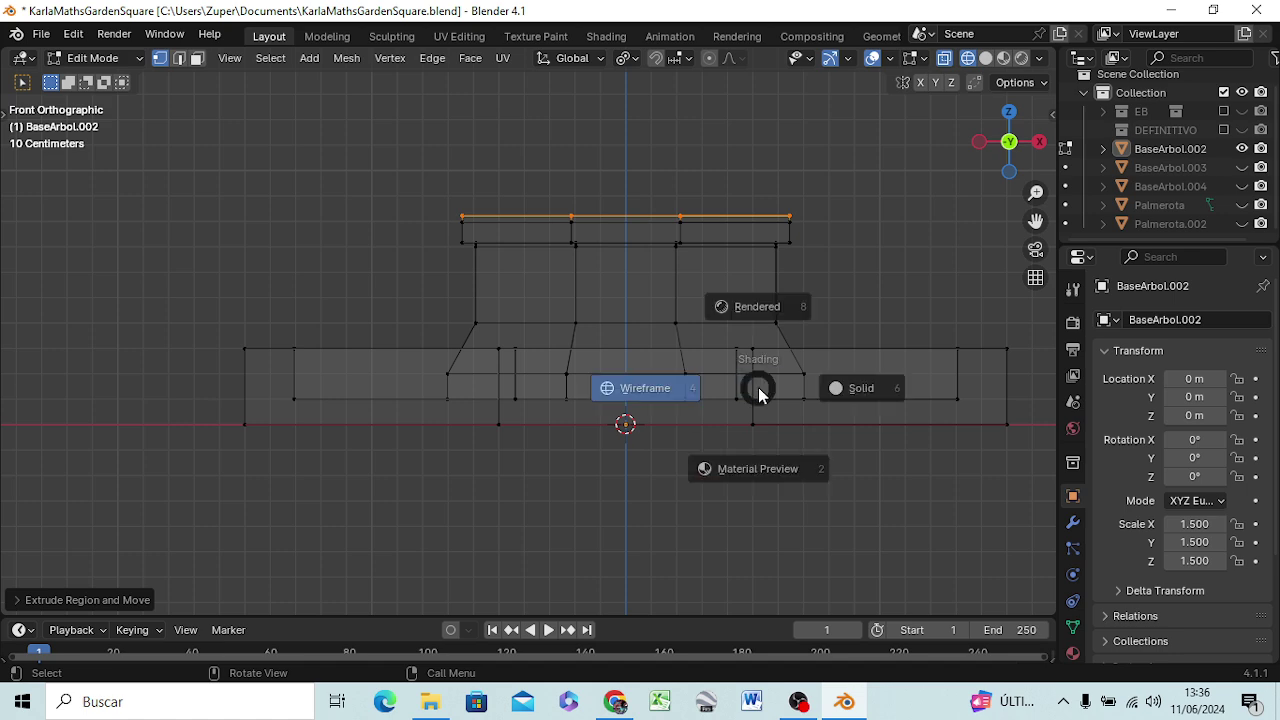
click(880, 394)
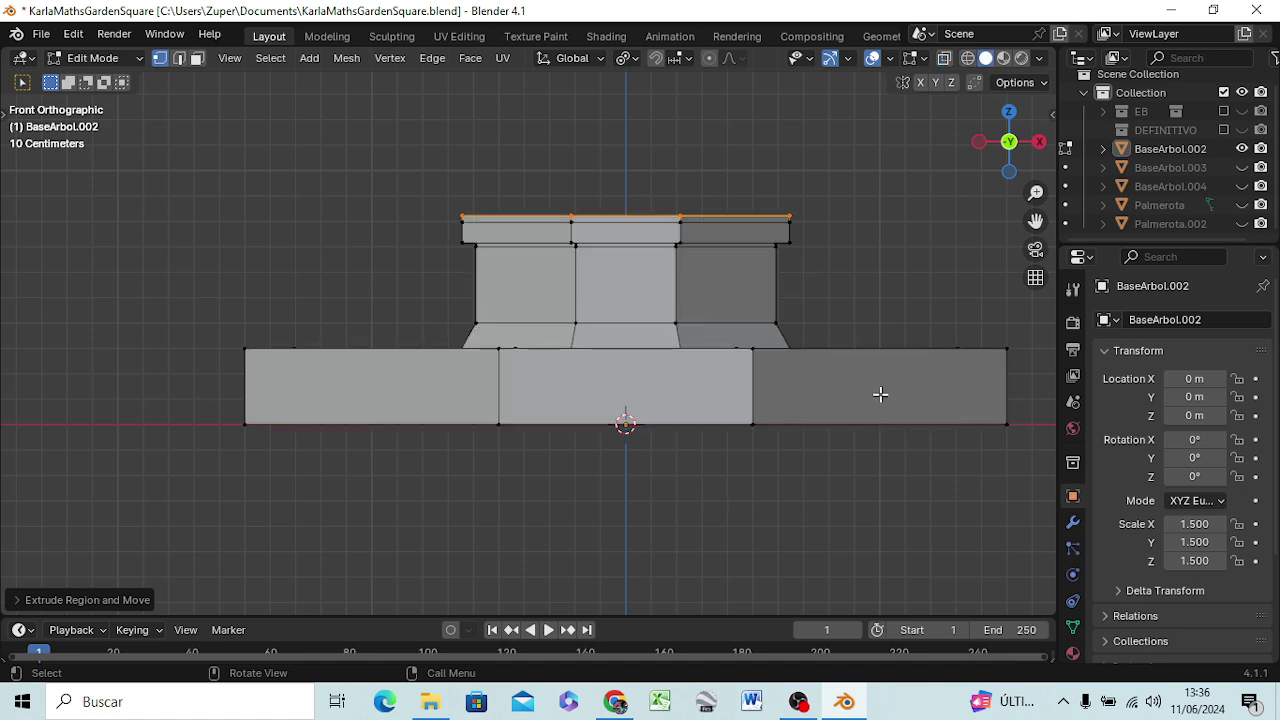
mouse_move(860, 390)
middle_down()
mouse_move(852, 514)
mouse_move(834, 457)
mouse_move(748, 437)
mouse_move(571, 443)
mouse_move(686, 394)
mouse_move(721, 393)
mouse_move(737, 423)
middle_up()
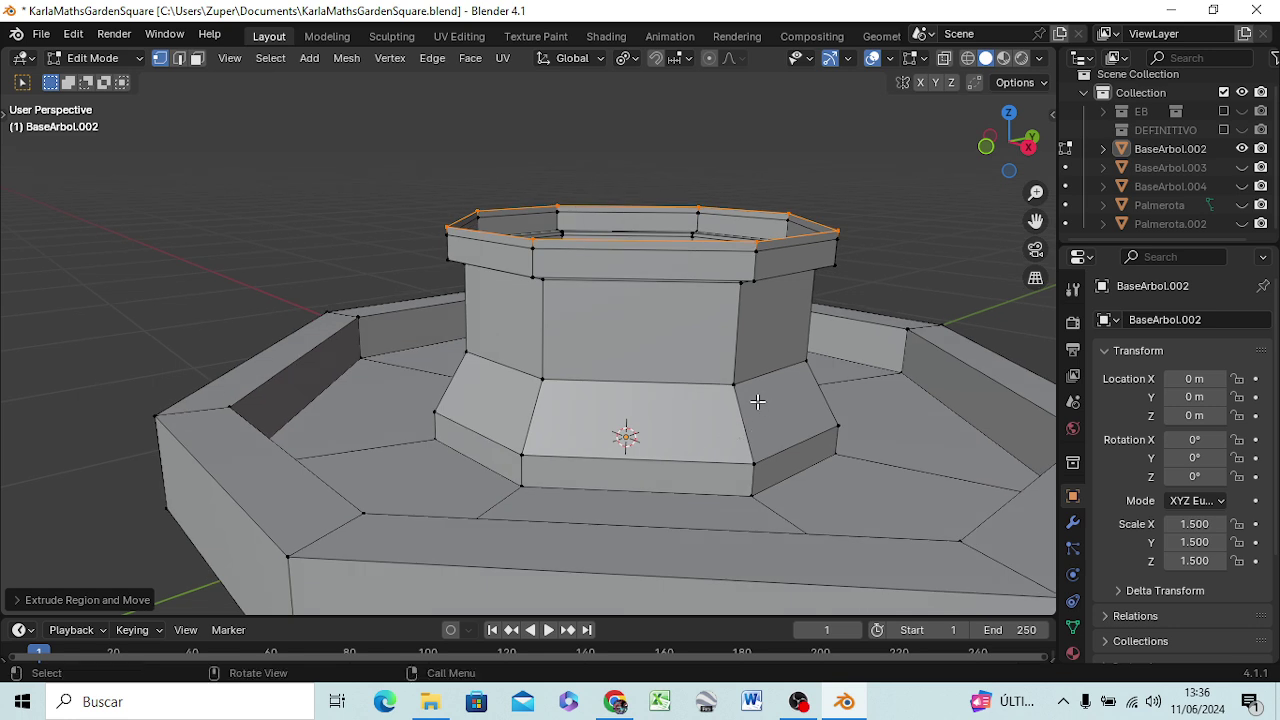
key(f)
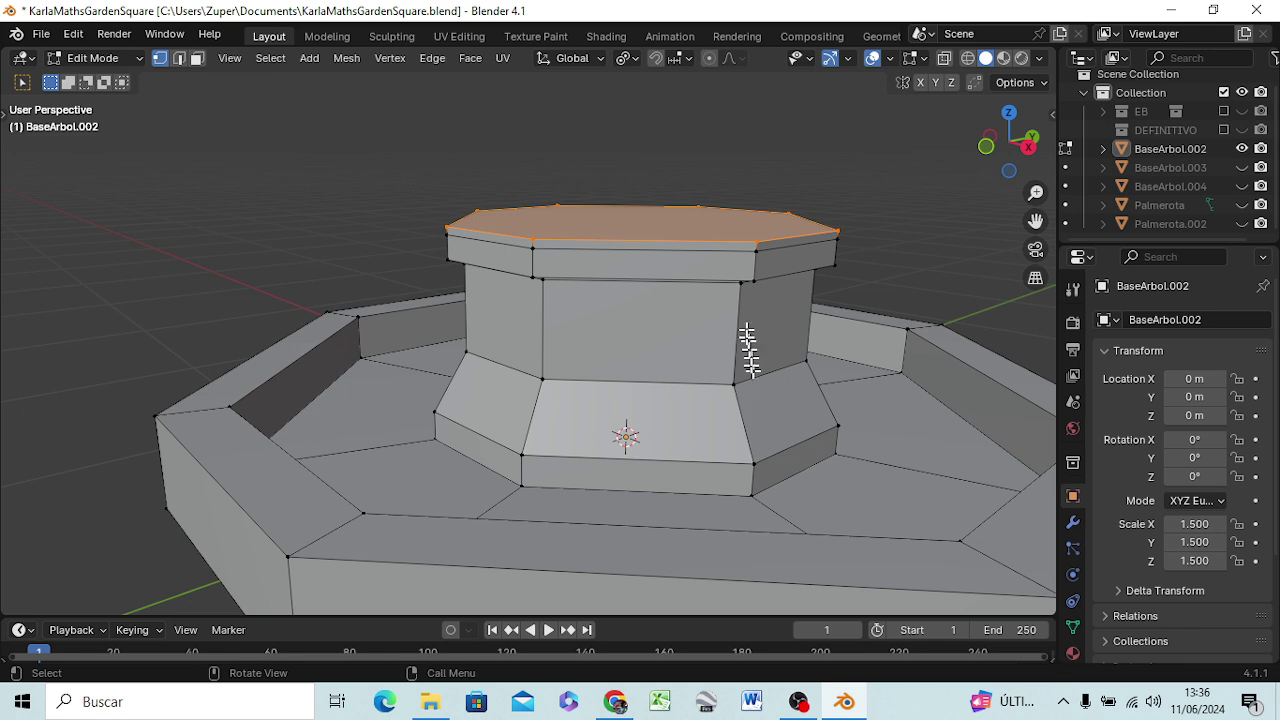
click(845, 227)
click(655, 224)
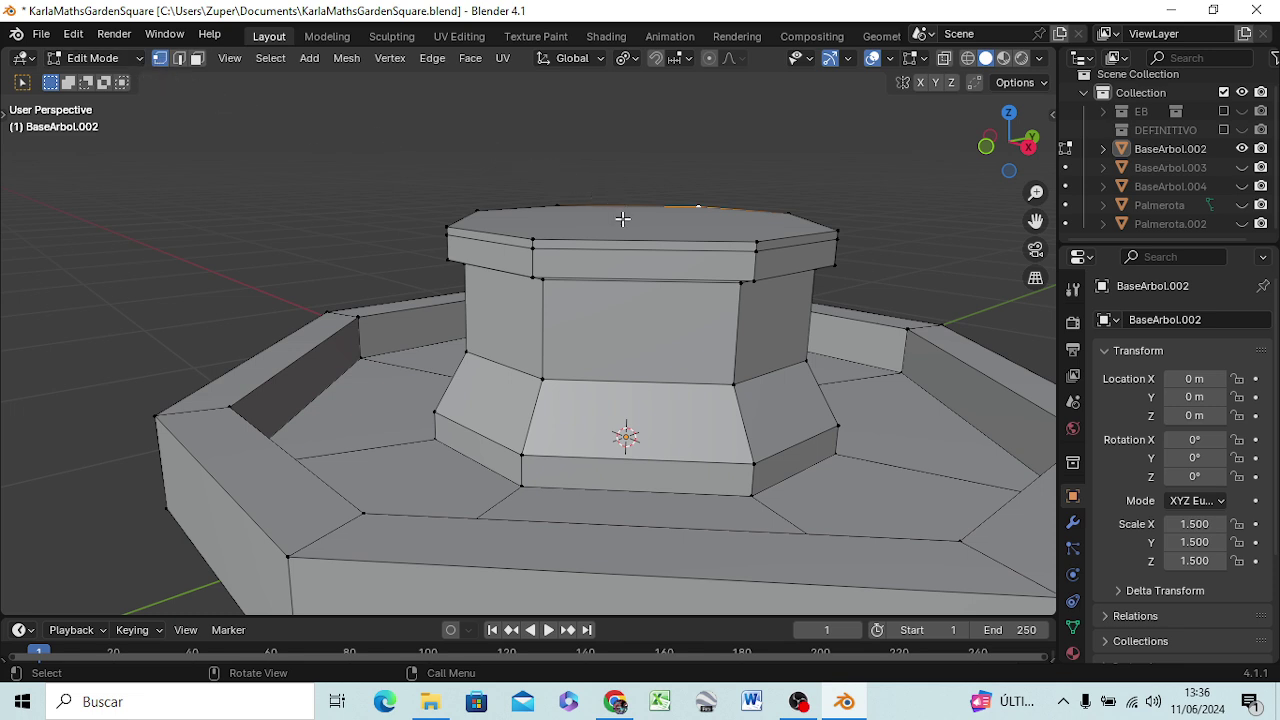
- Extrude the top cap face thinly, shrink it to 0.77, and begin extruding upward
key(3)
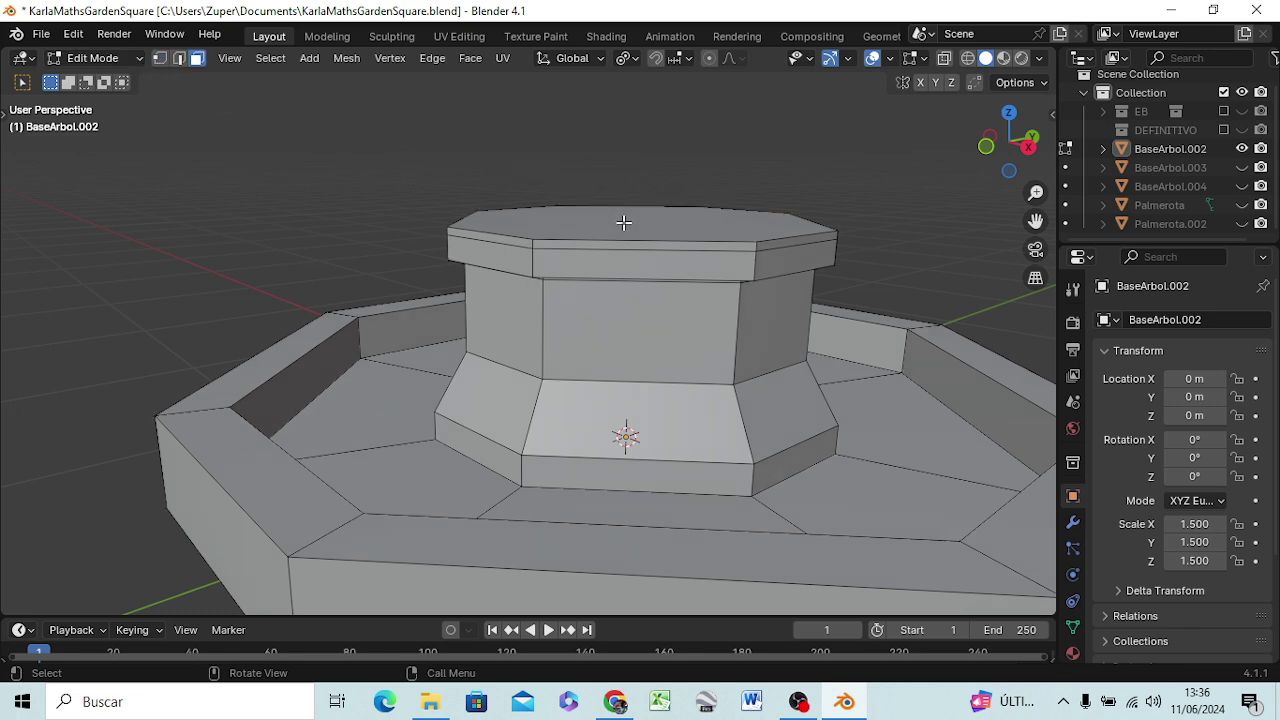
click(623, 222)
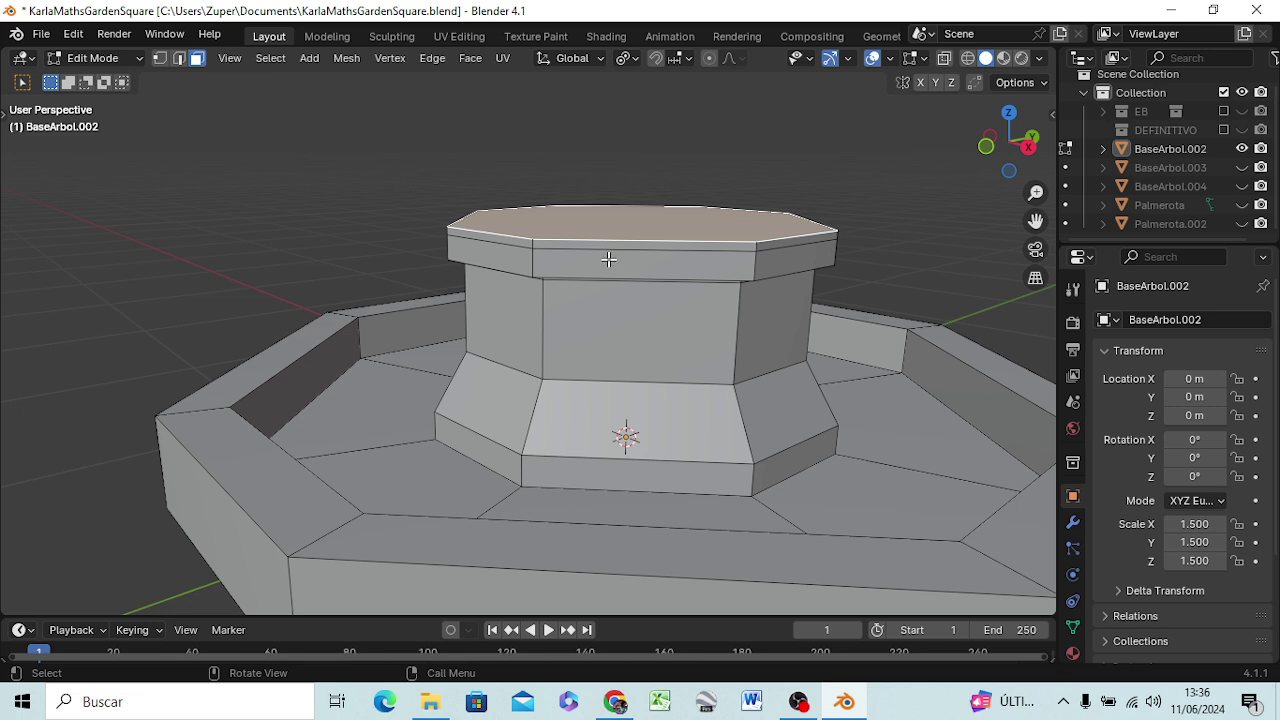
key(KP_3)
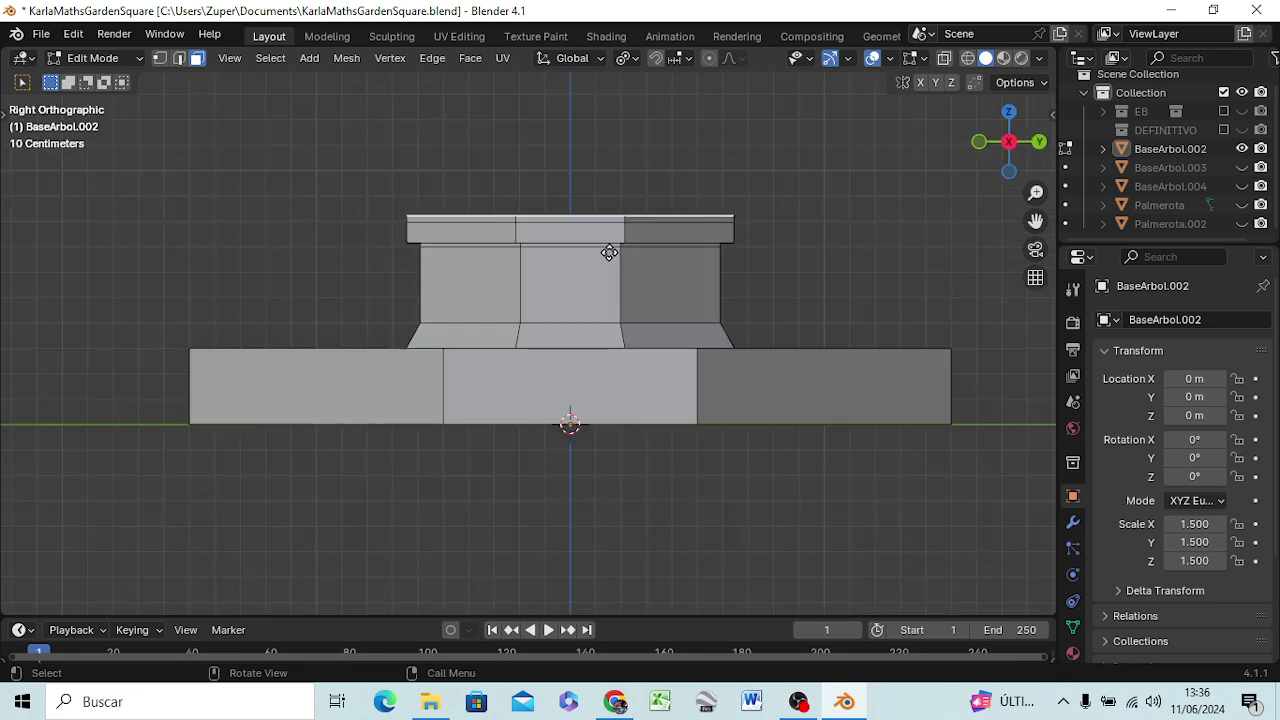
key(e)
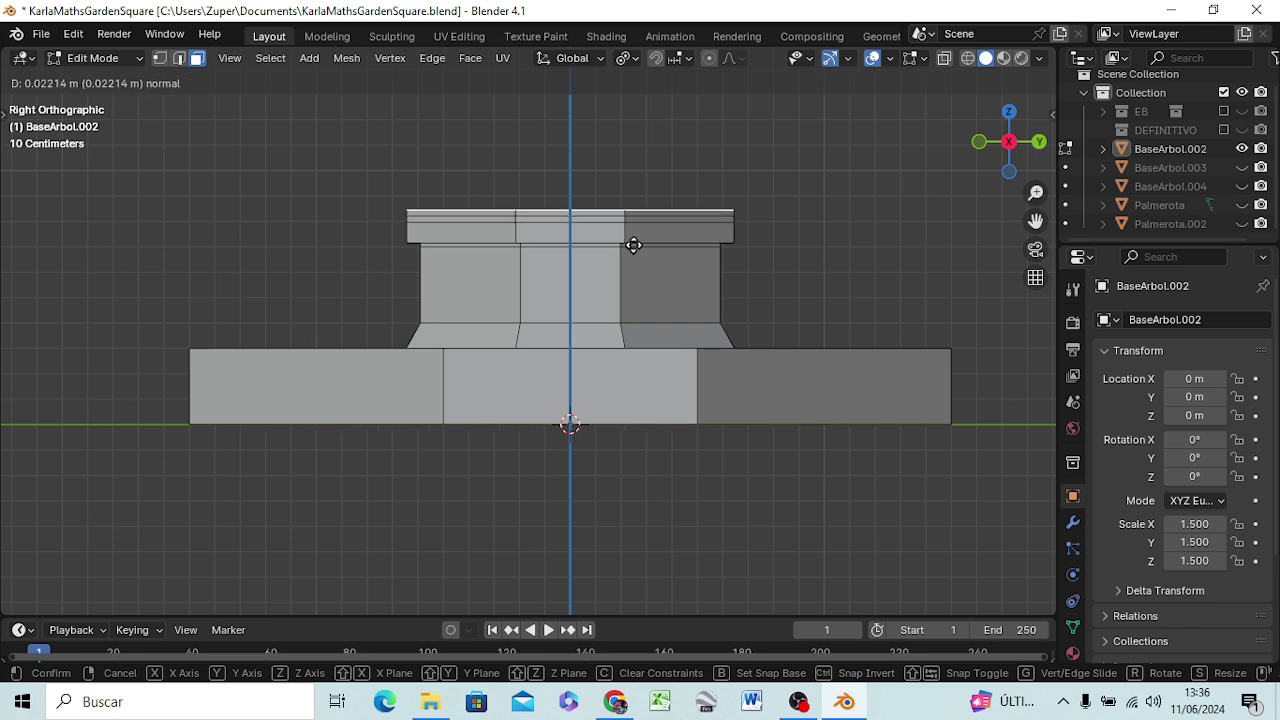
click(636, 243)
key(s)
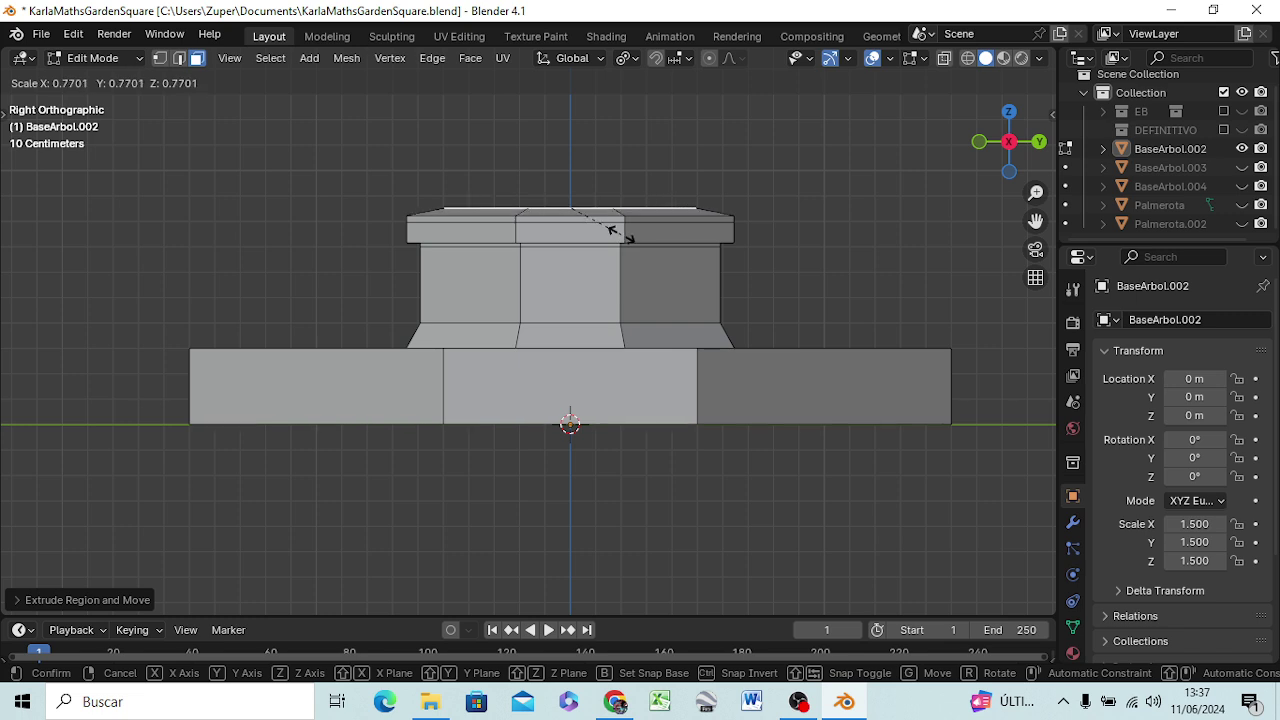
click(613, 232)
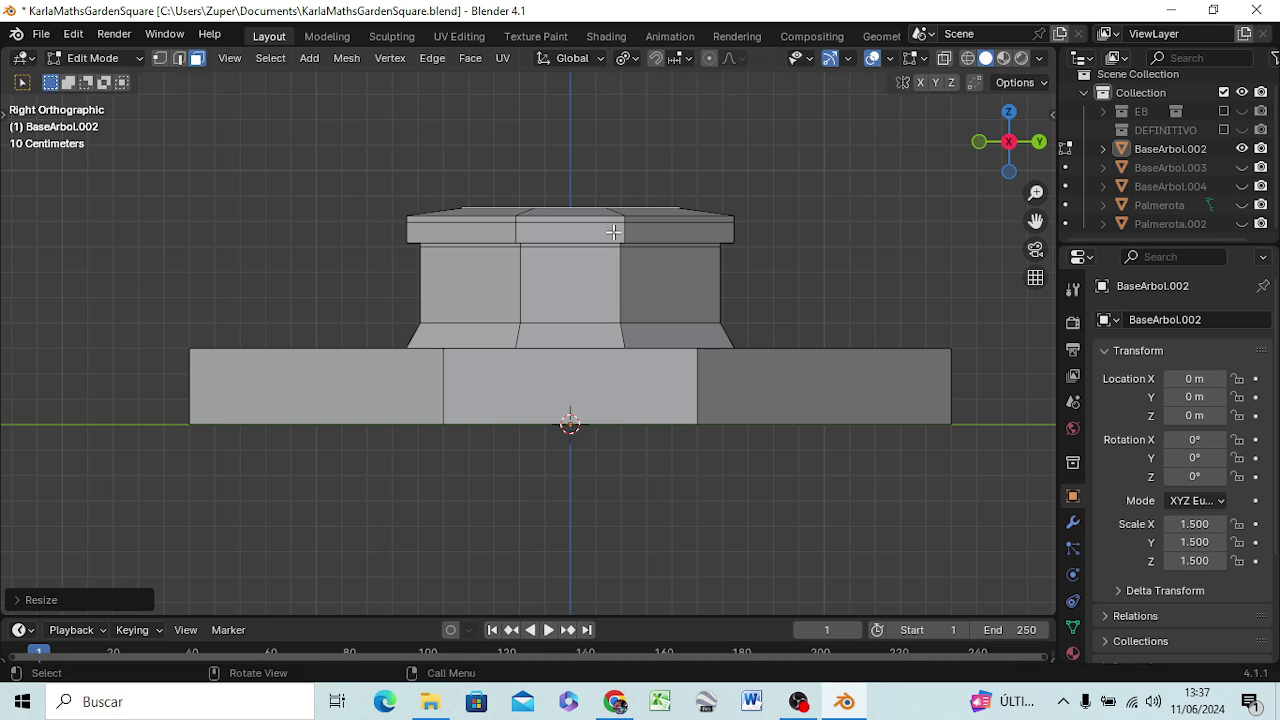
key(e)
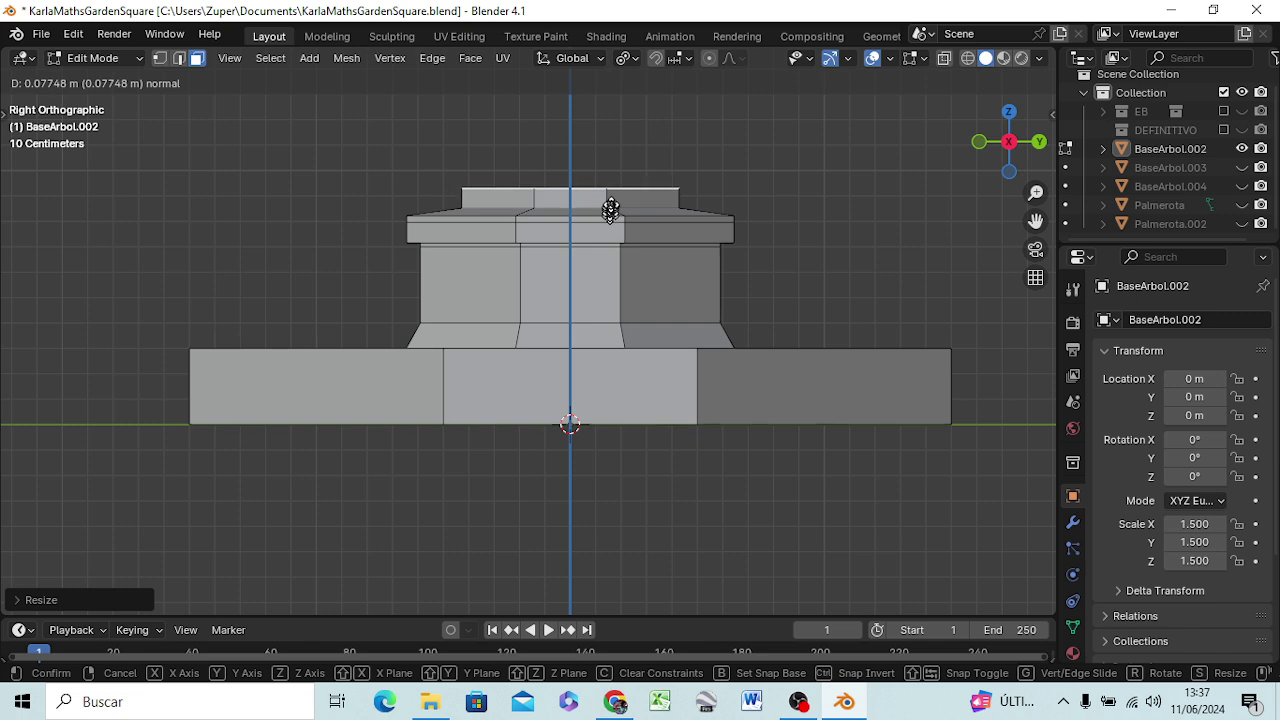
- Raise the finial block, then widen its top face into a thin overhanging slab
click(619, 170)
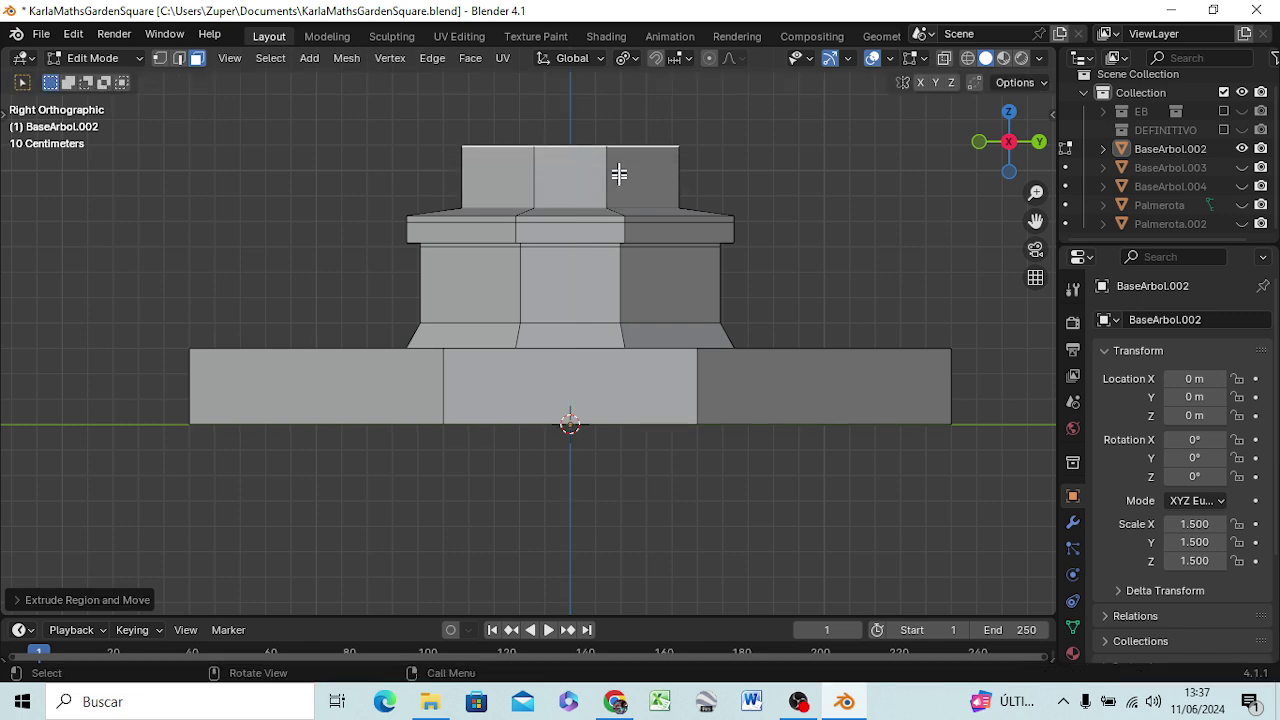
key(e)
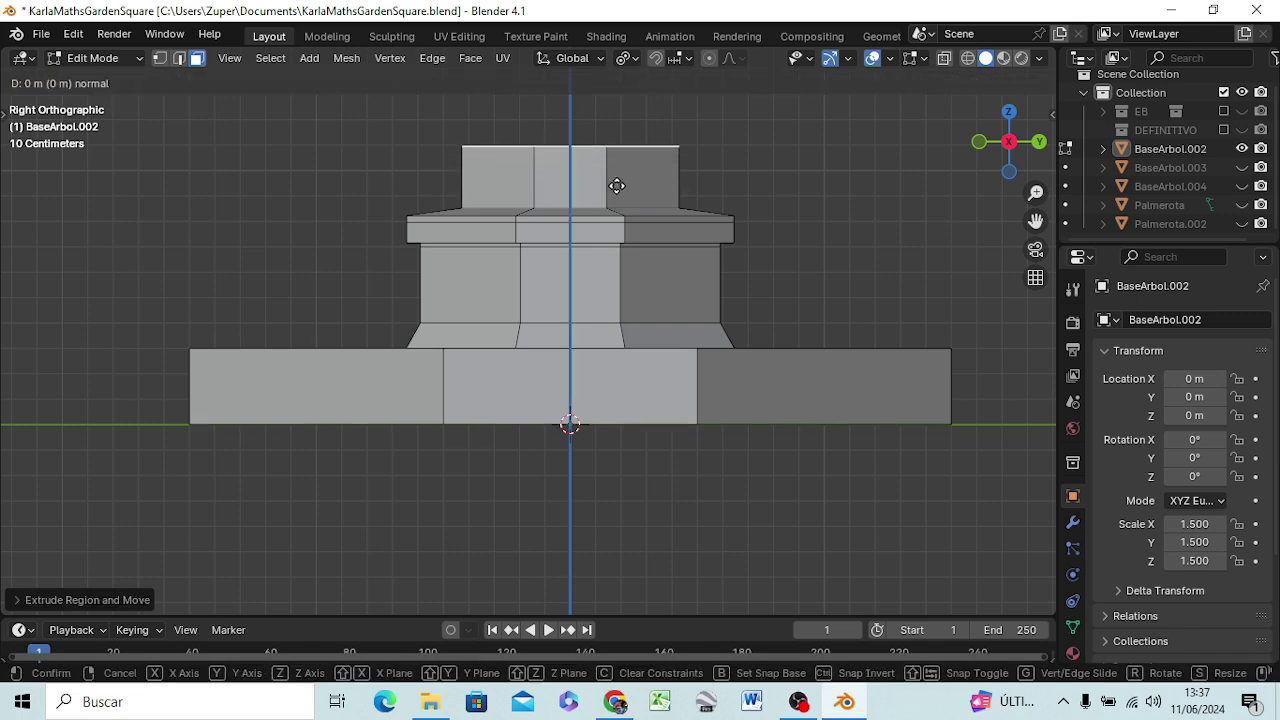
click(617, 180)
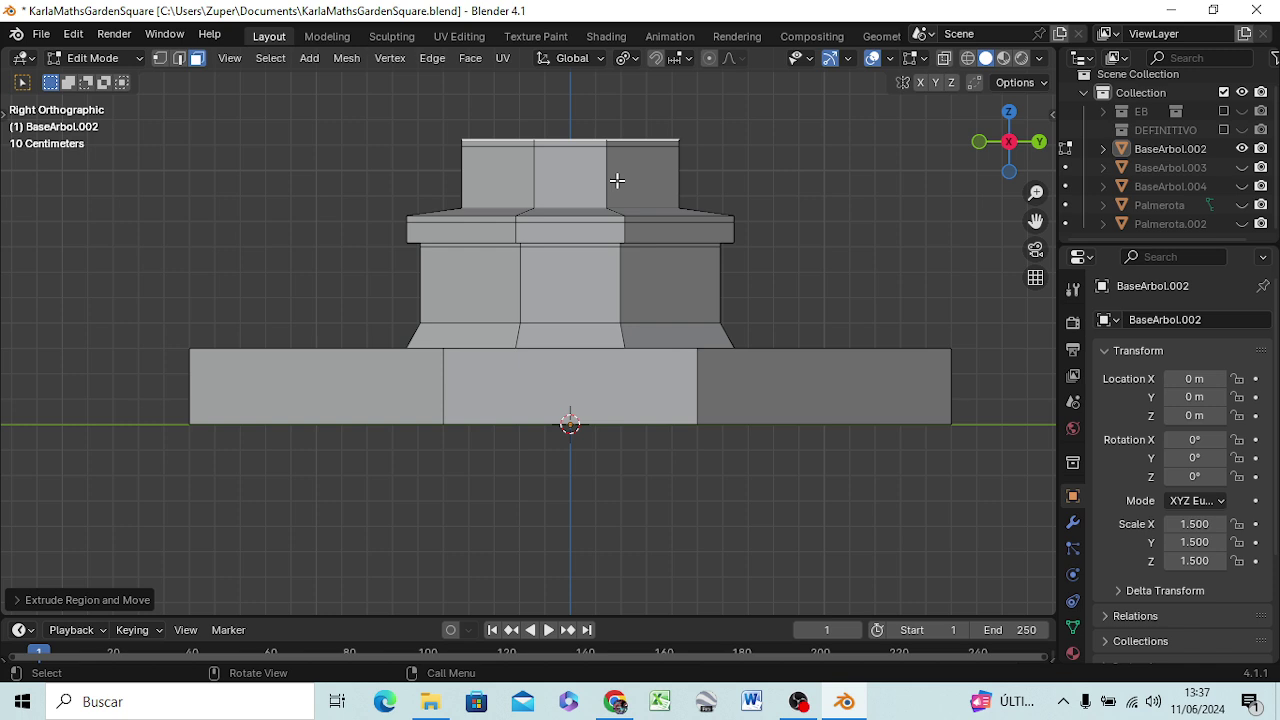
key(s)
click(620, 184)
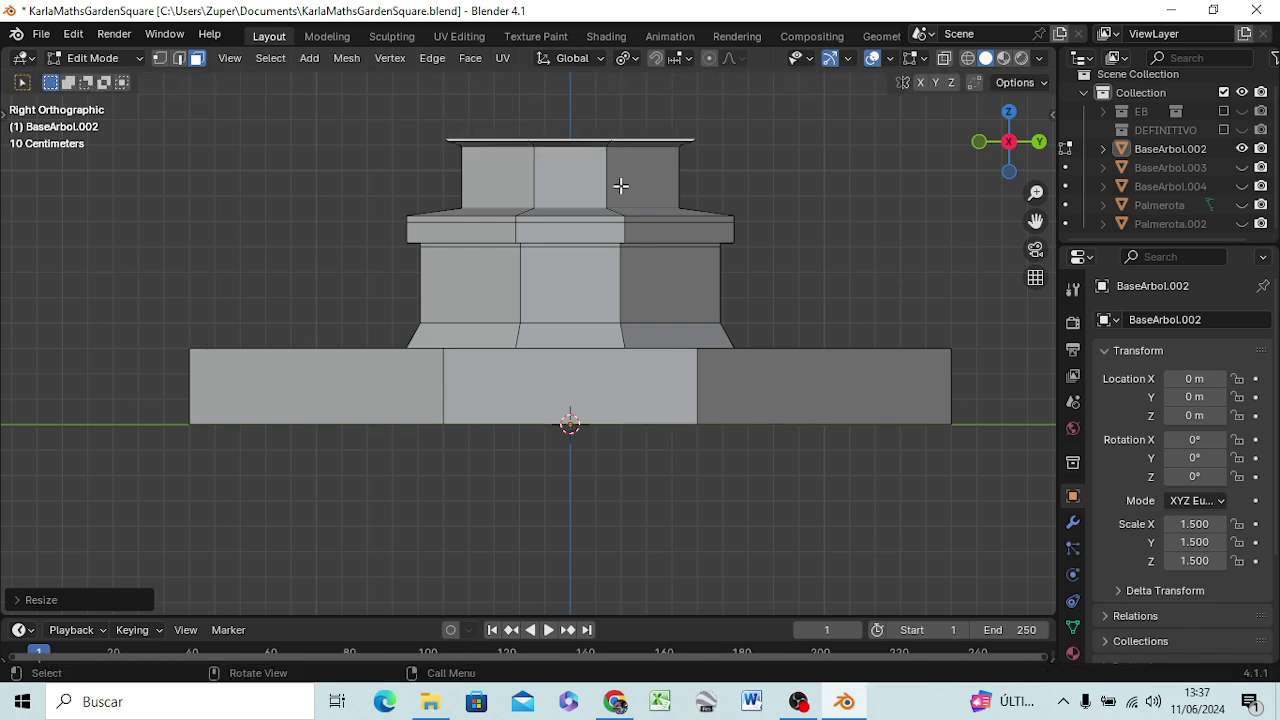
key(e)
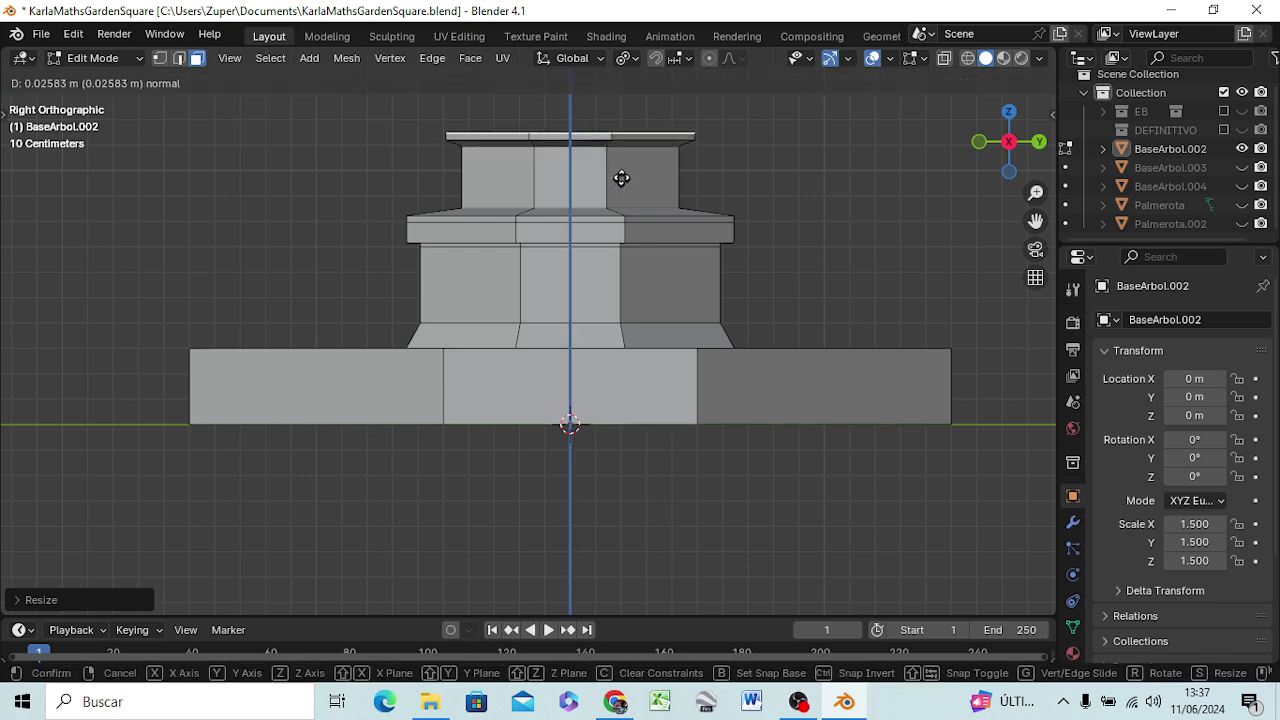
click(621, 178)
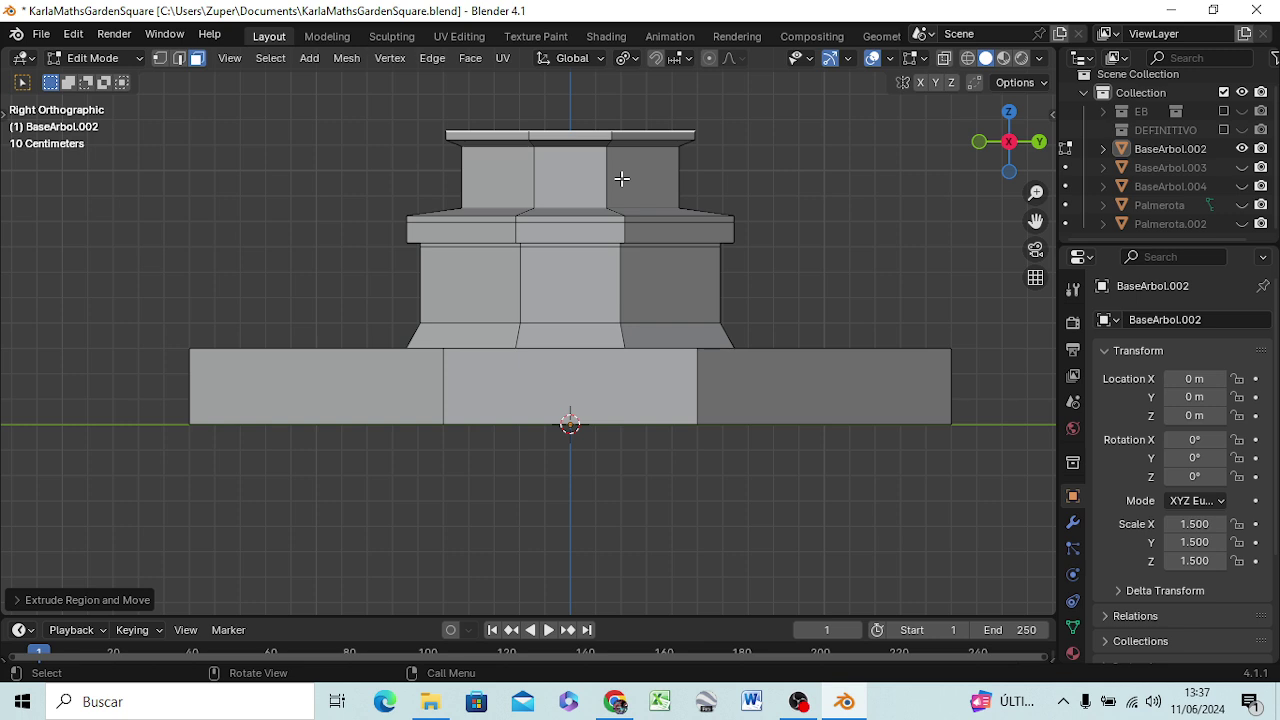
- Extrude the slab top slightly and shrink its face inward to about 0.63
key(e)
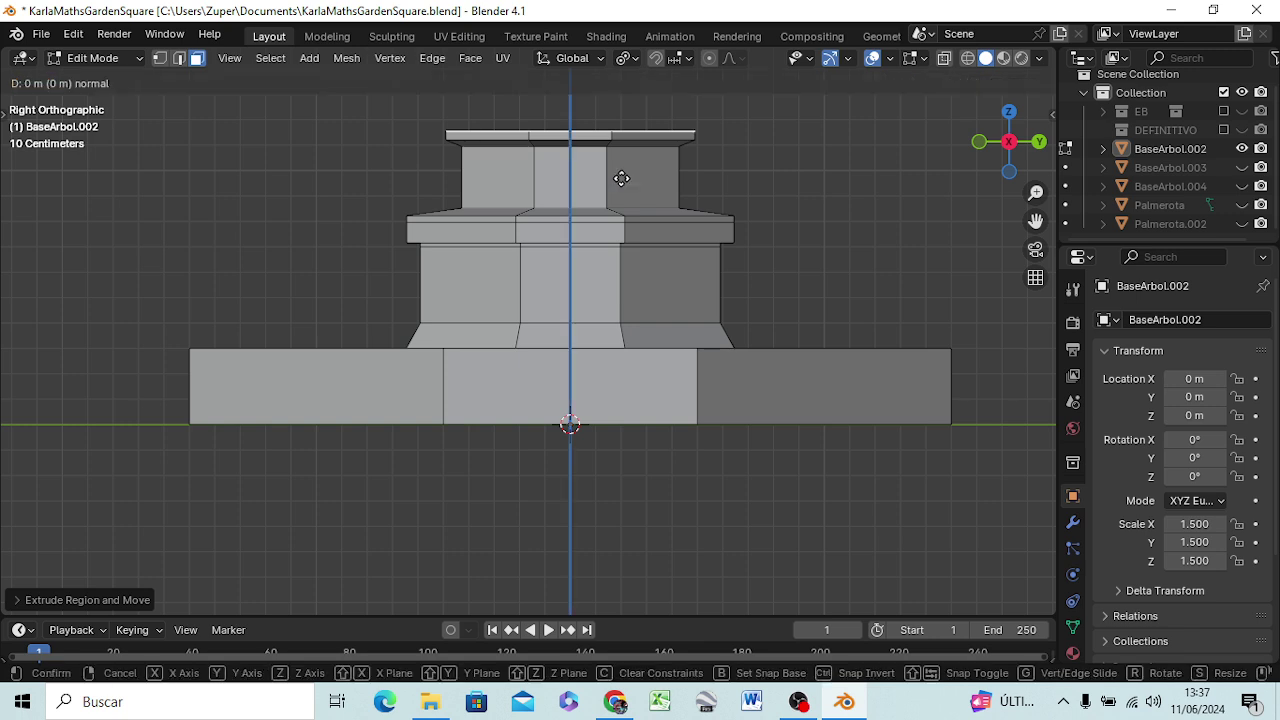
click(622, 173)
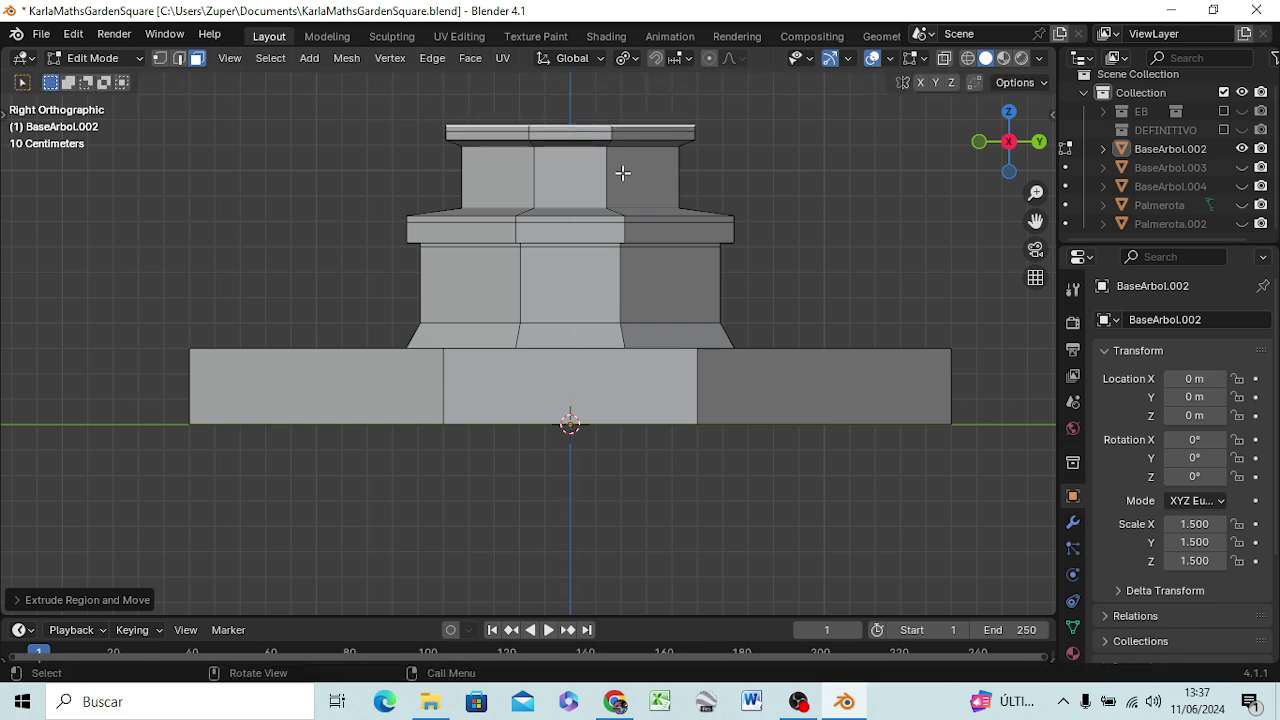
key(s)
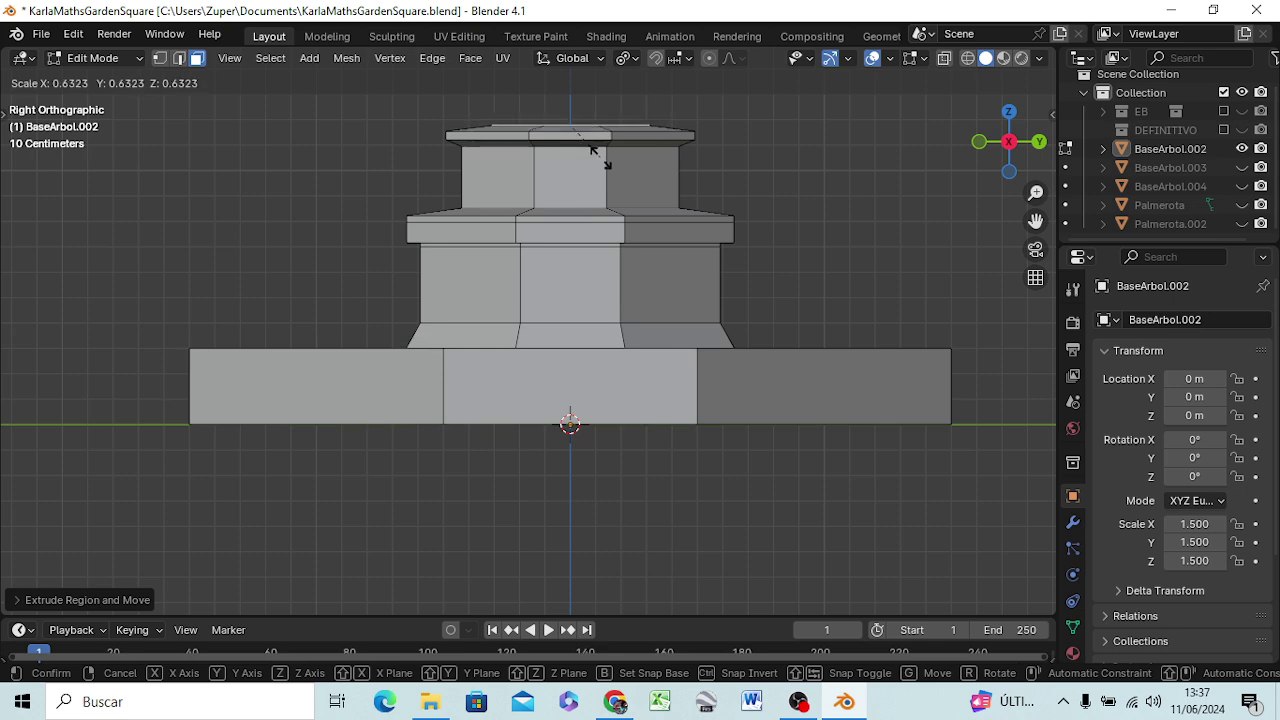
click(595, 152)
middle_drag(605, 230, 606, 306)
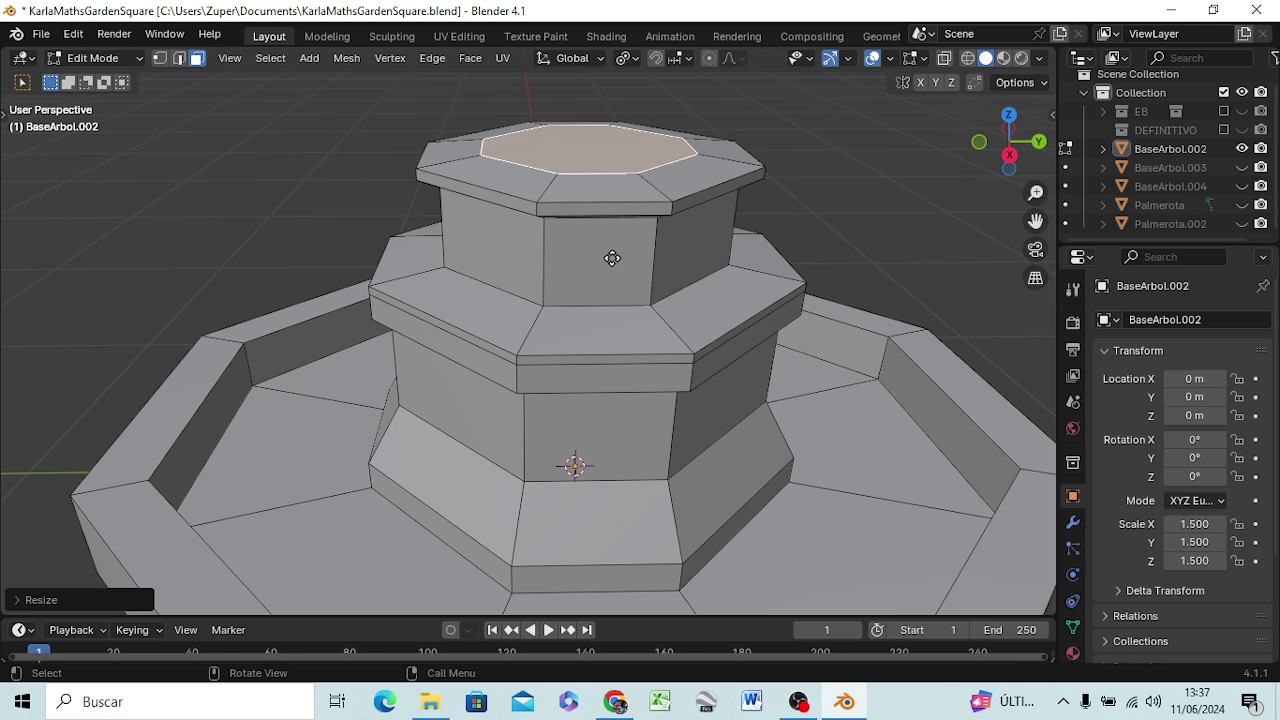
- Undo a trial extrusion of the cap face, then scale its top to about 0.71
key(e)
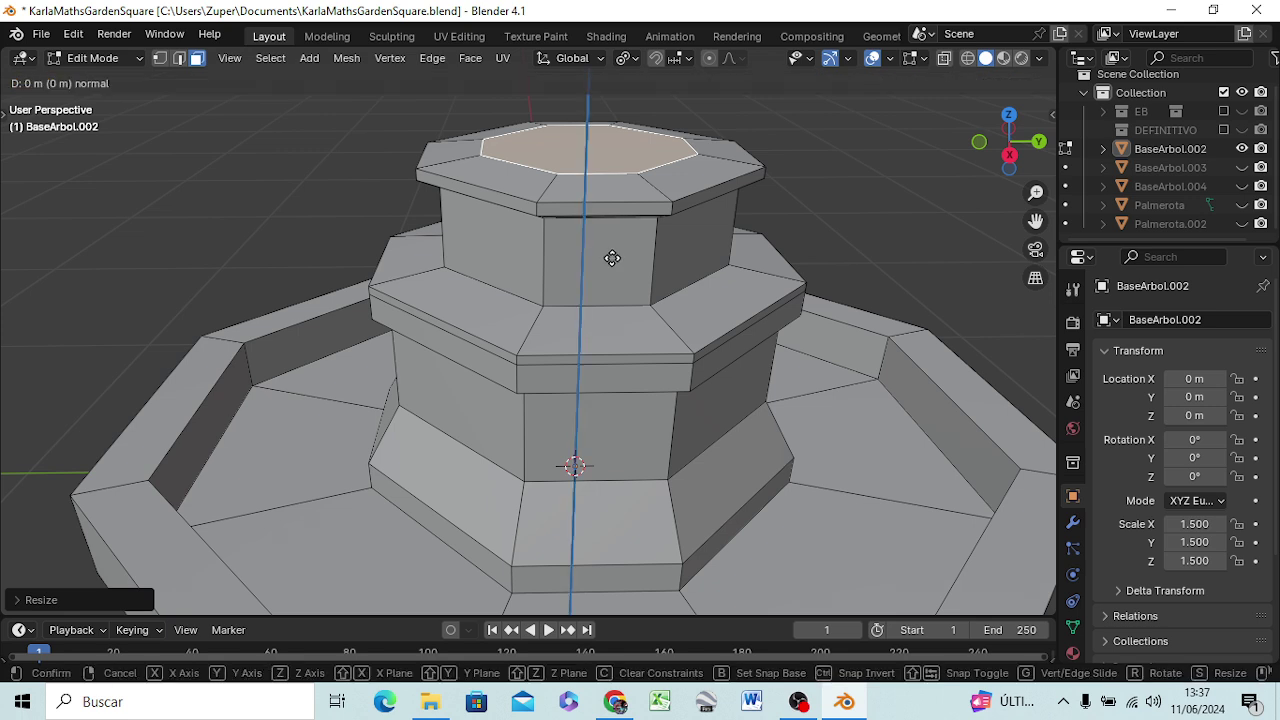
click(612, 258)
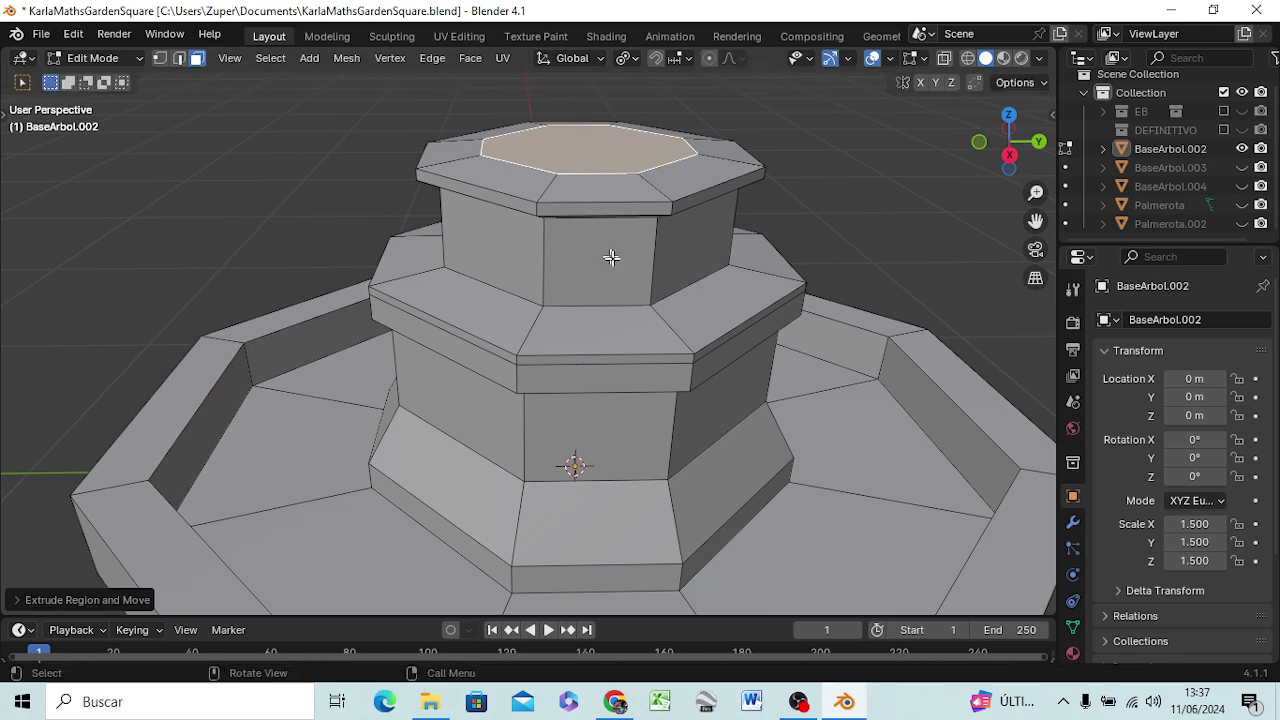
key(ctrl+z)
key(ctrl+z)
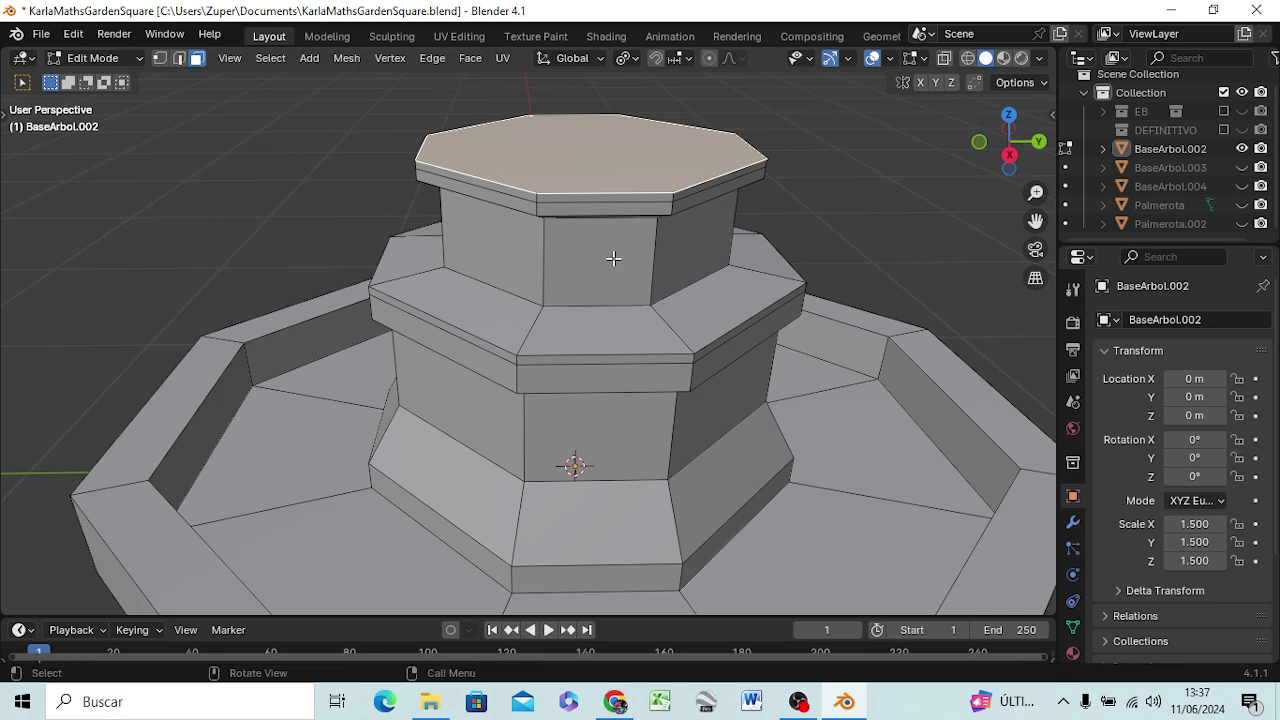
key(s)
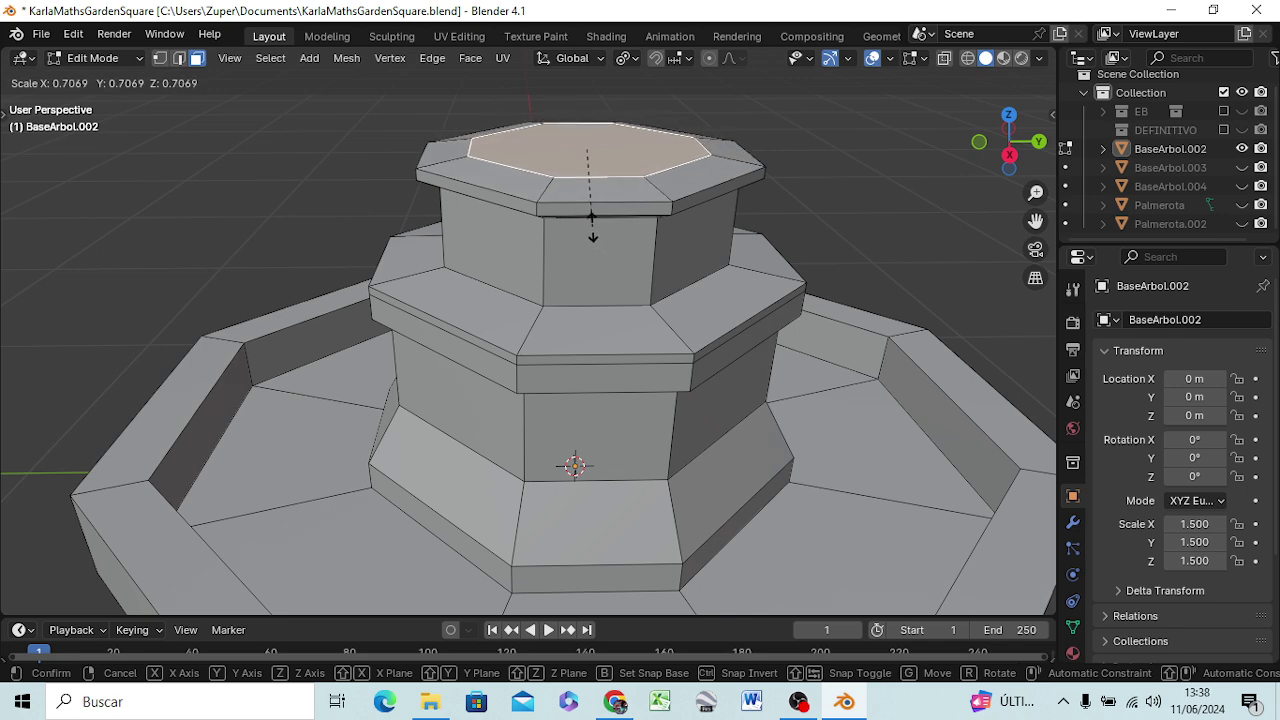
click(592, 233)
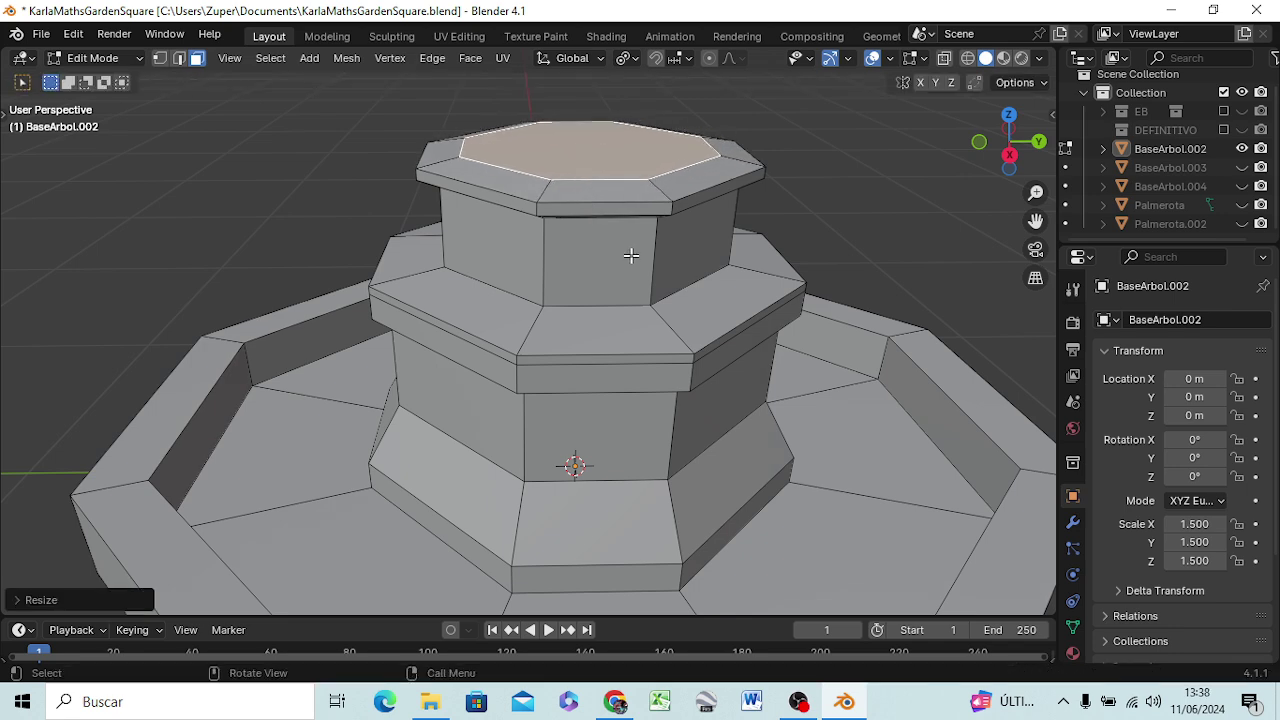
- In front view, extrude the cap's top face upward into a short octagonal block
key(KP_1)
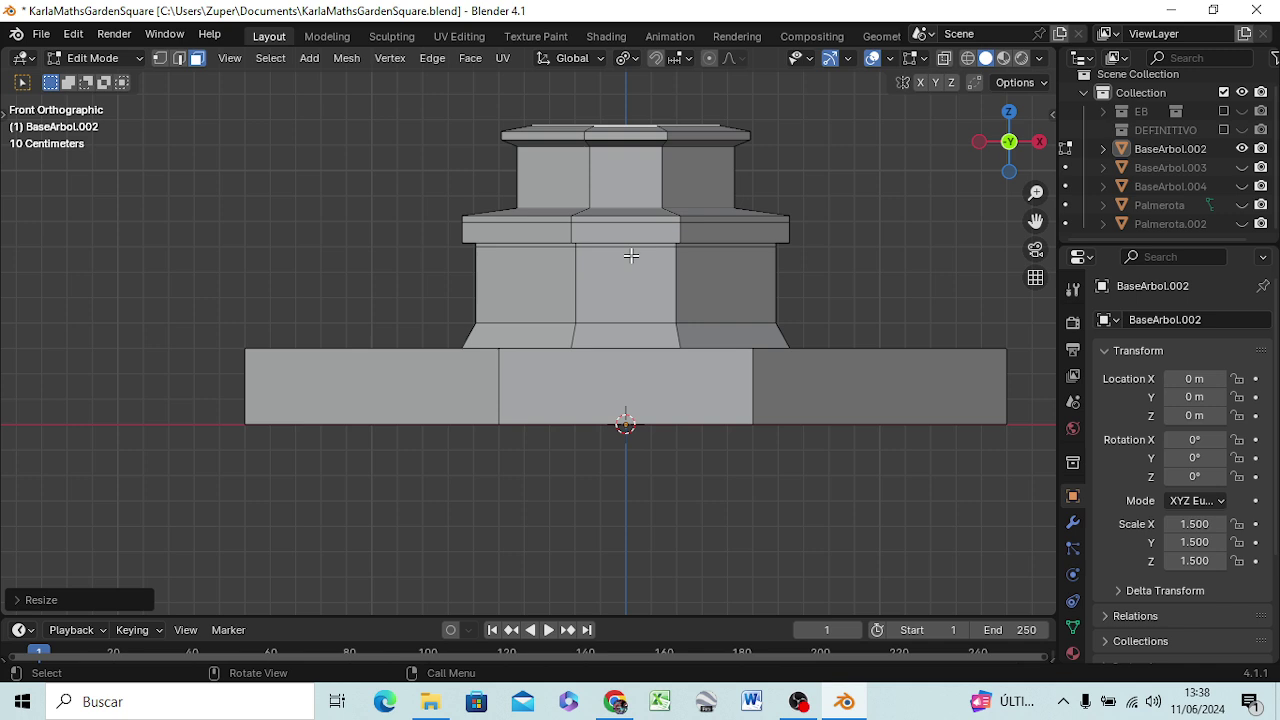
key(e)
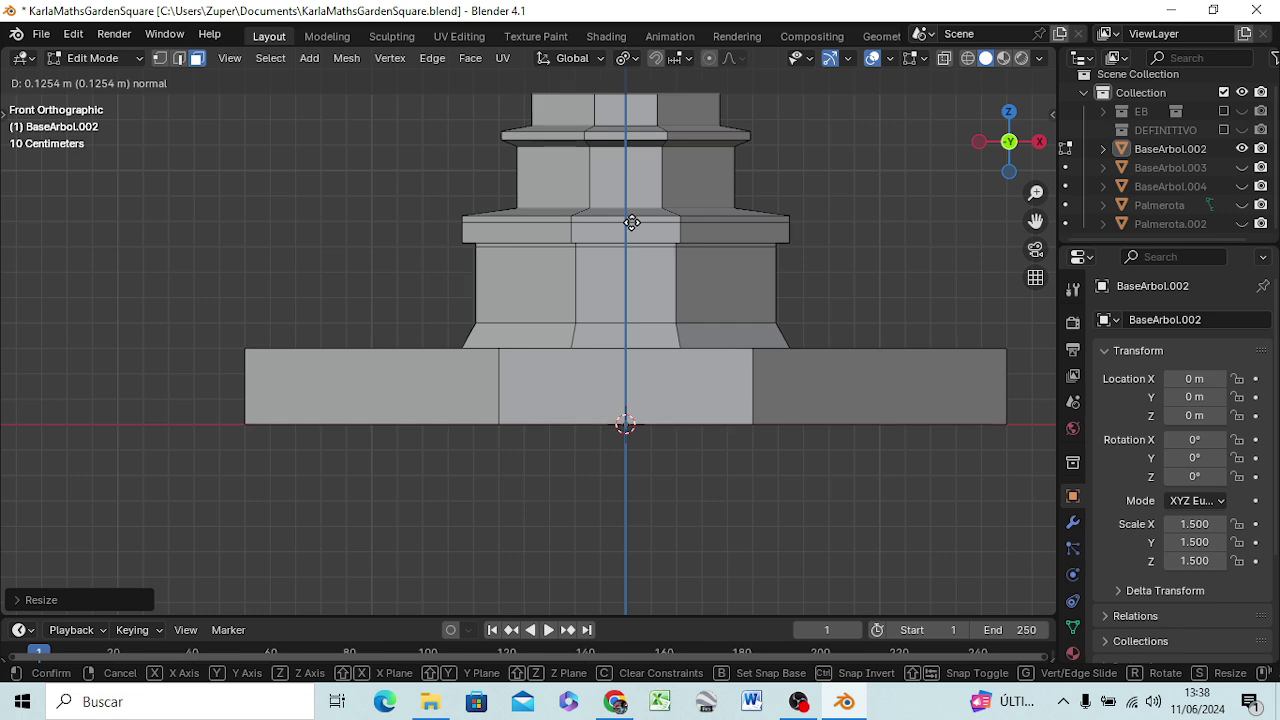
click(630, 222)
scroll(655, 254, down, 2)
scroll(655, 254, down, 1)
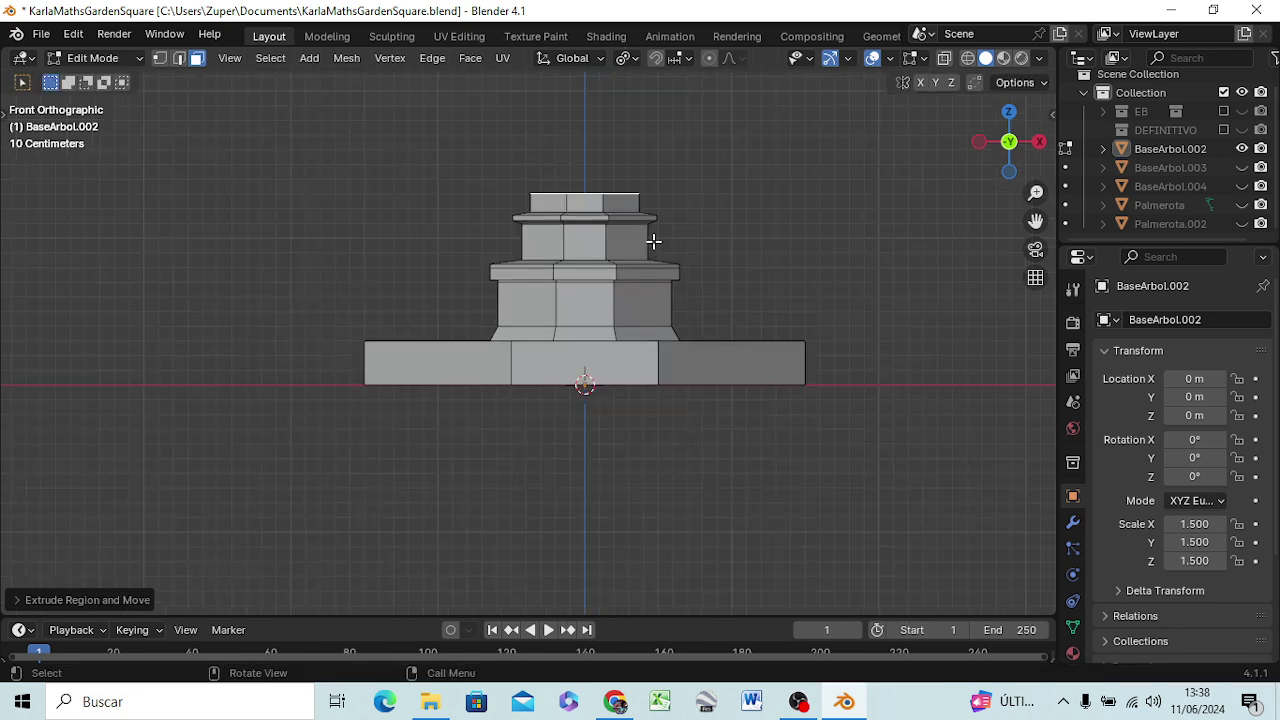
- Try a further 0.1 m extrusion of the top face, cancel it, and undo
key(e)
key(e)
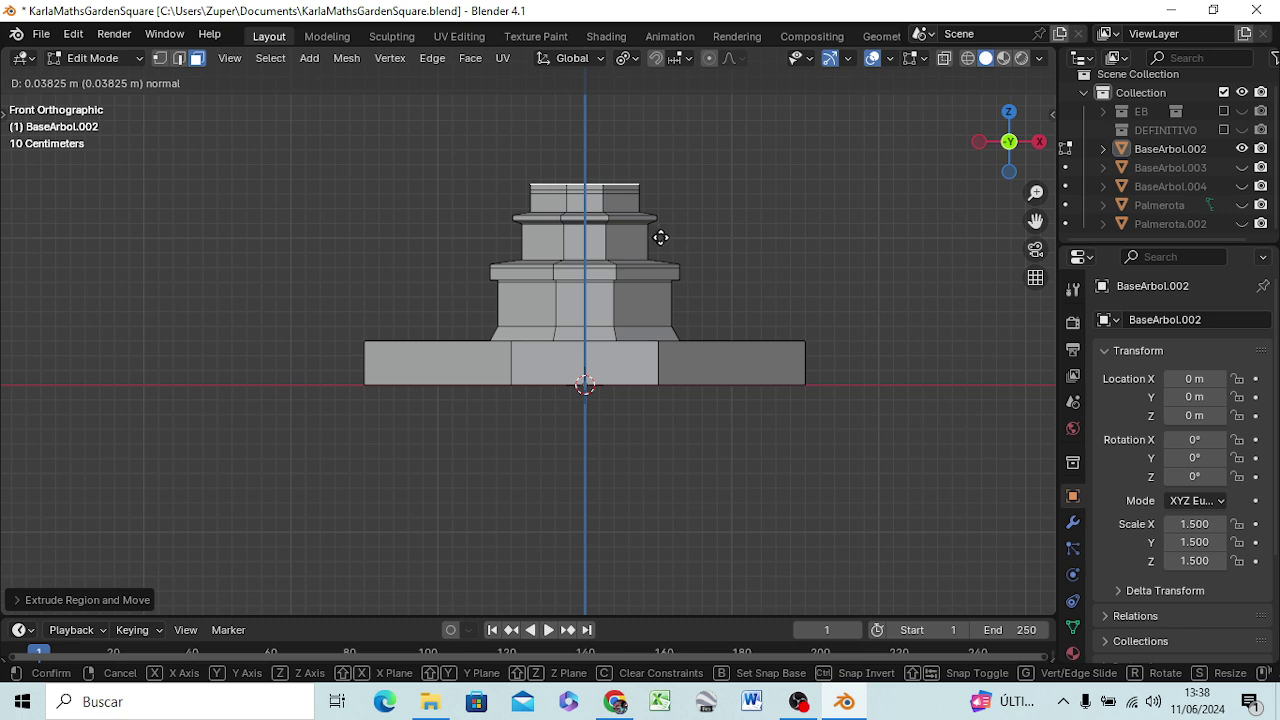
key(ctrl)
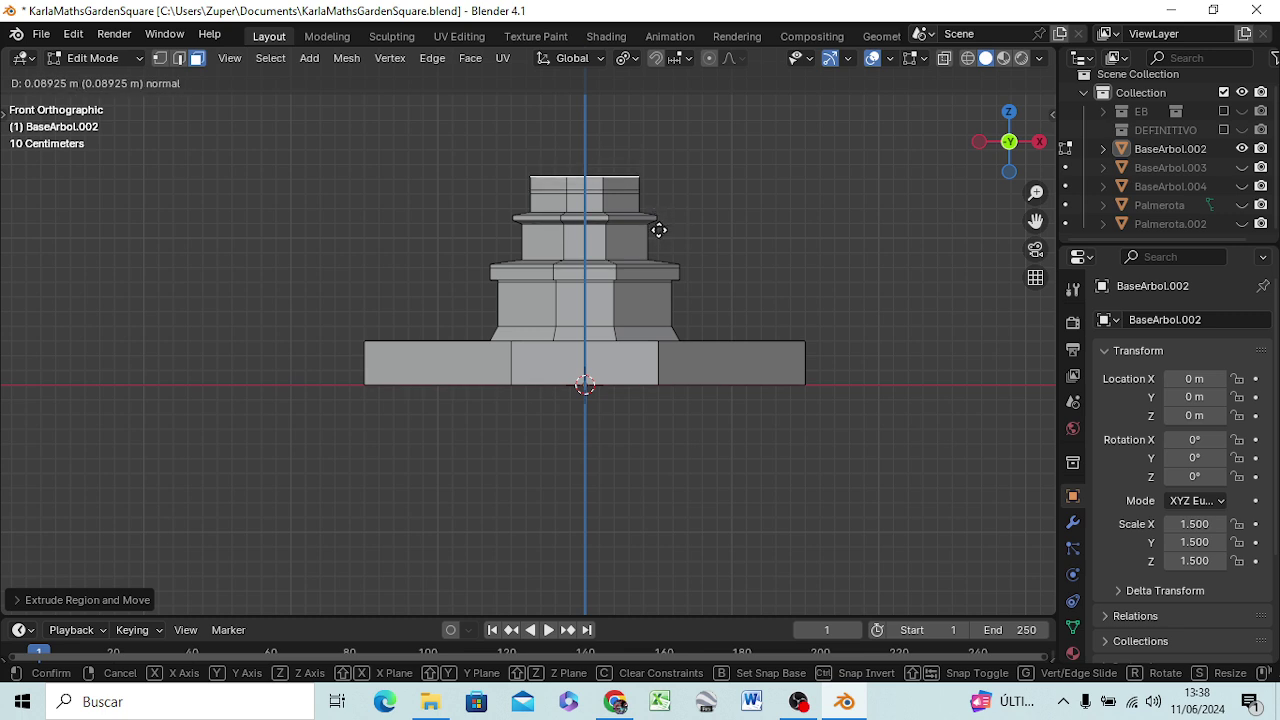
right_click(659, 230)
key(ctrl+z)
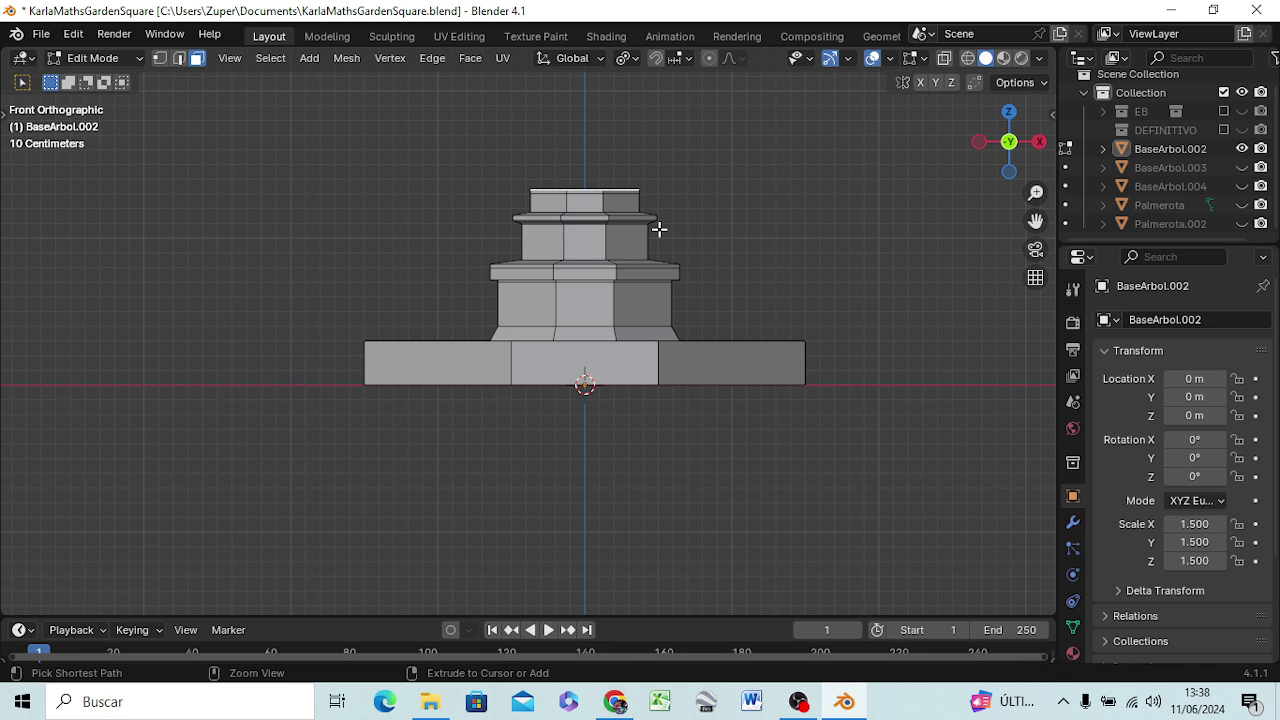
- Undo once more, add a small extrusion, and widen the top face into a rim
key(ctrl+z)
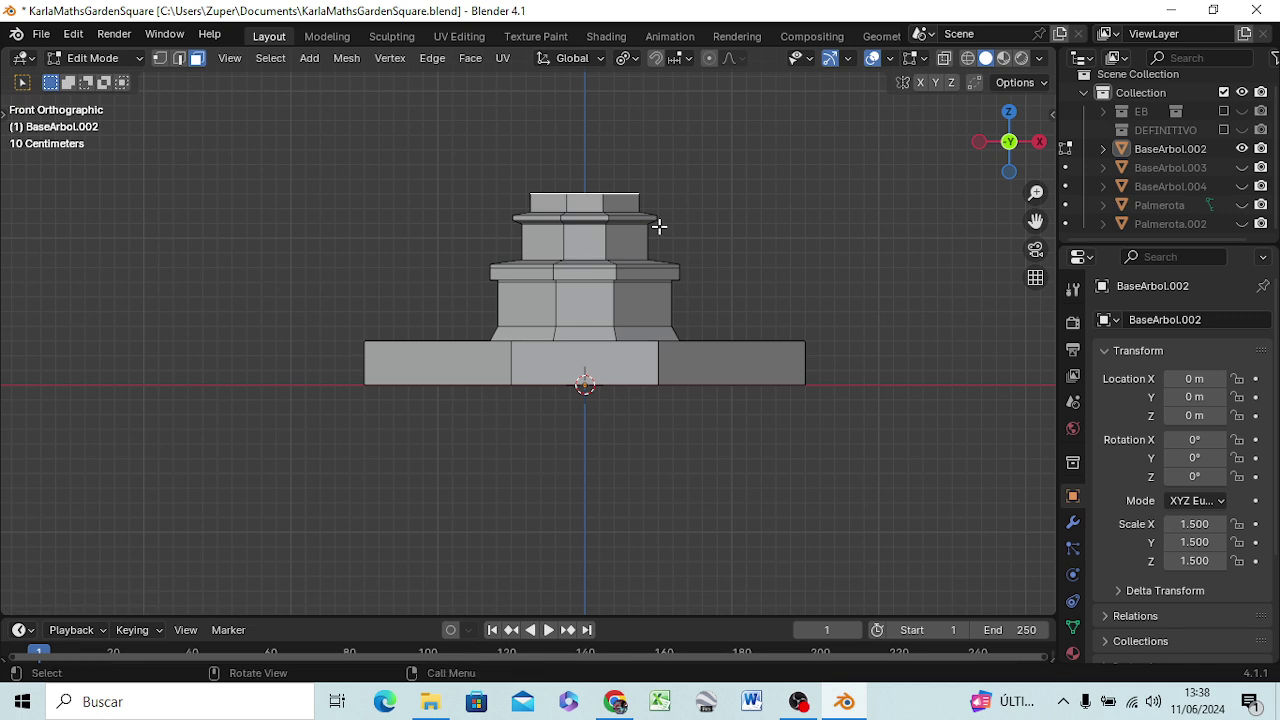
key(e)
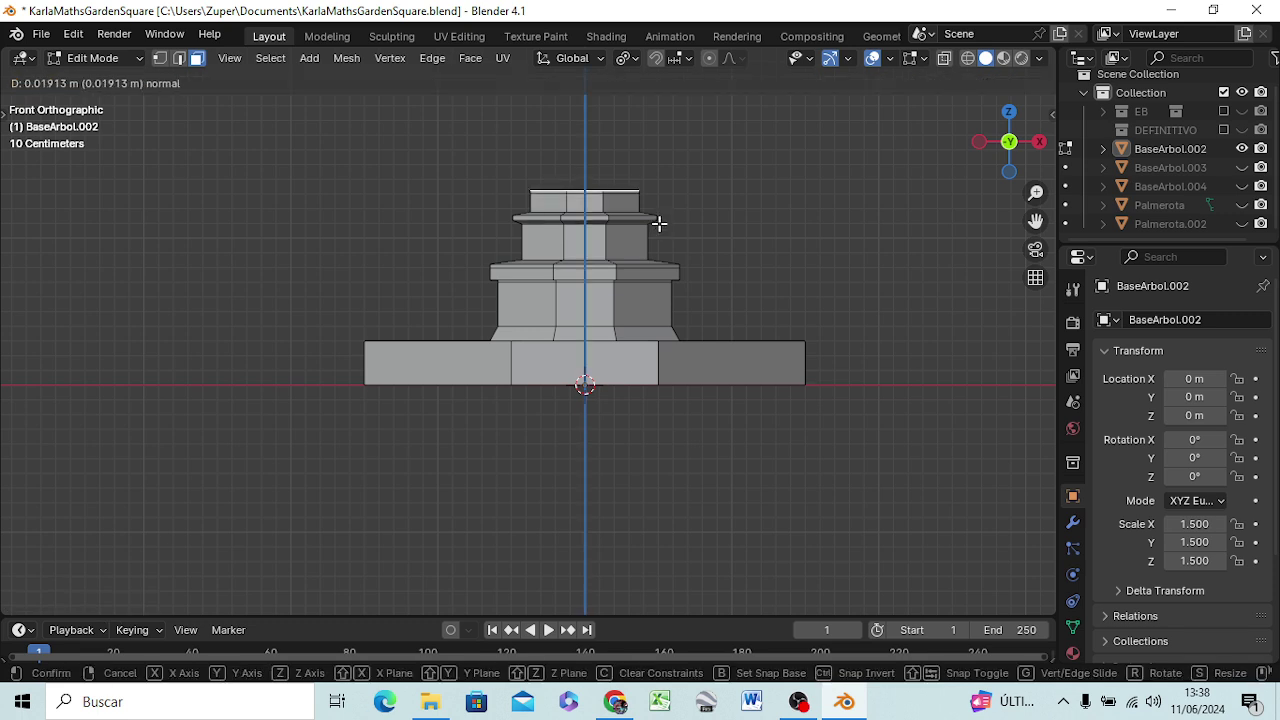
click(659, 223)
key(s)
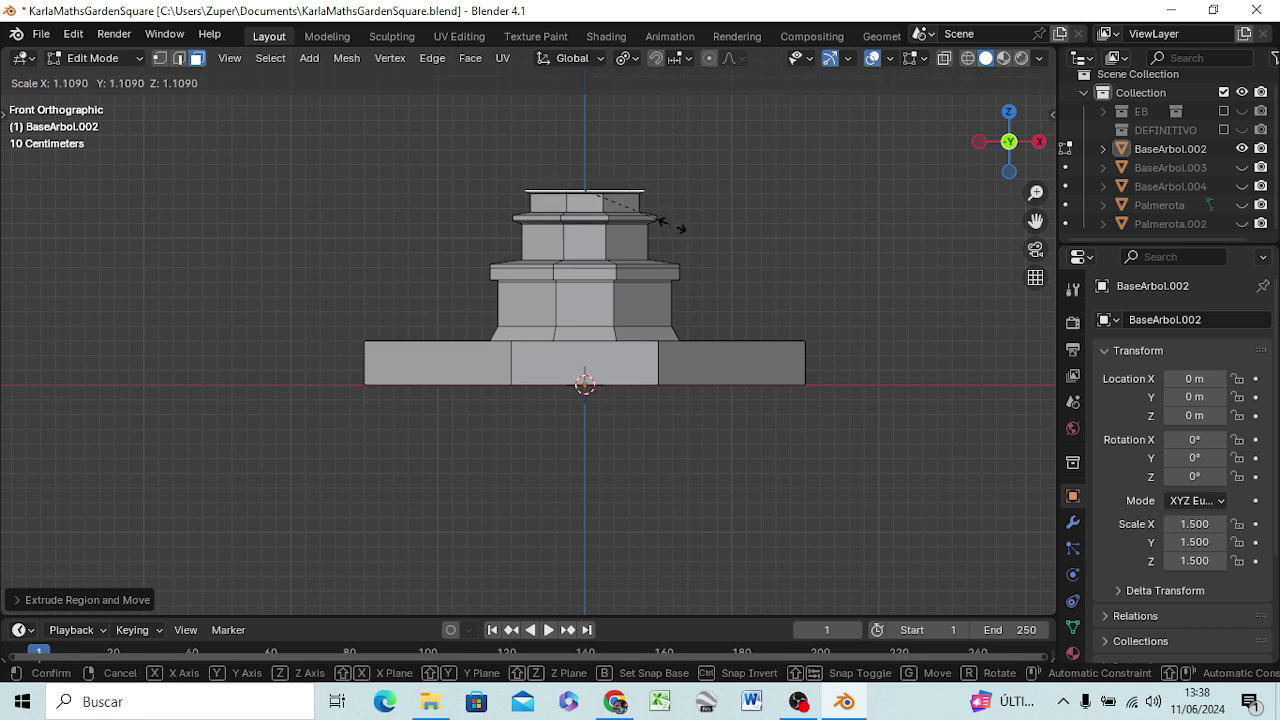
click(672, 226)
- Add two short extrusions and shrink the top face inward to about 0.64
key(e)
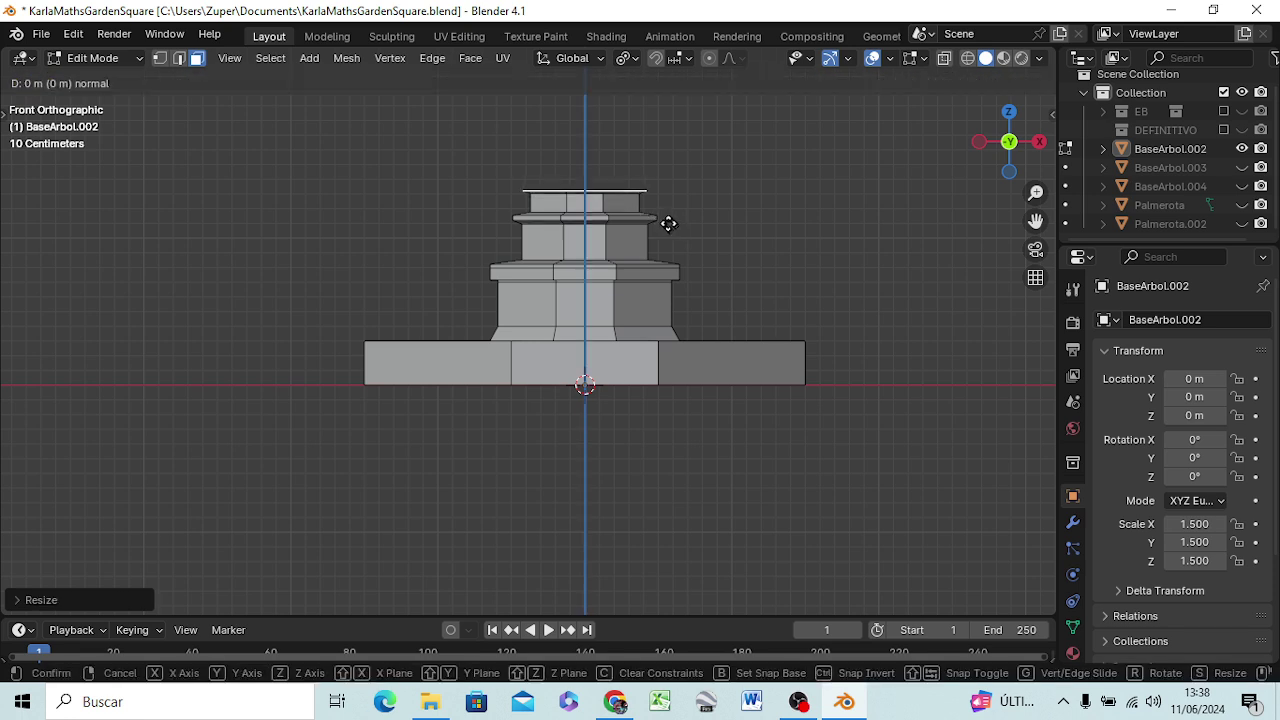
click(668, 221)
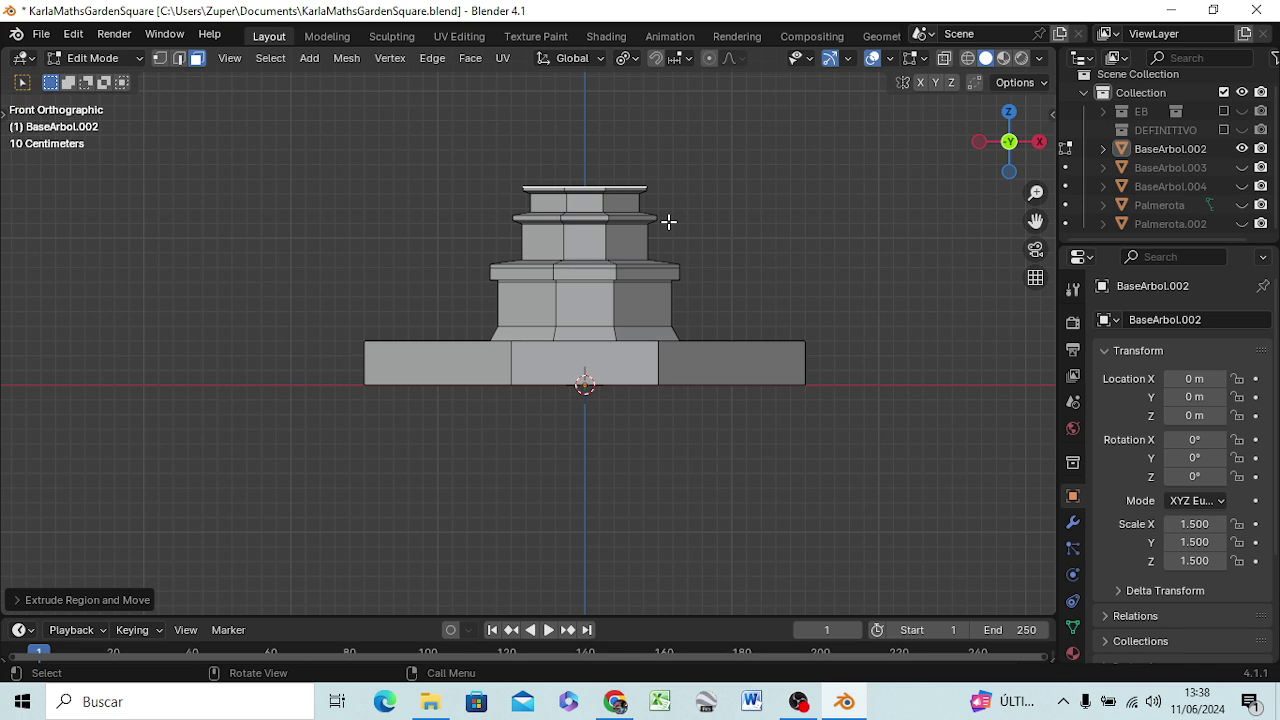
key(e)
click(666, 218)
key(s)
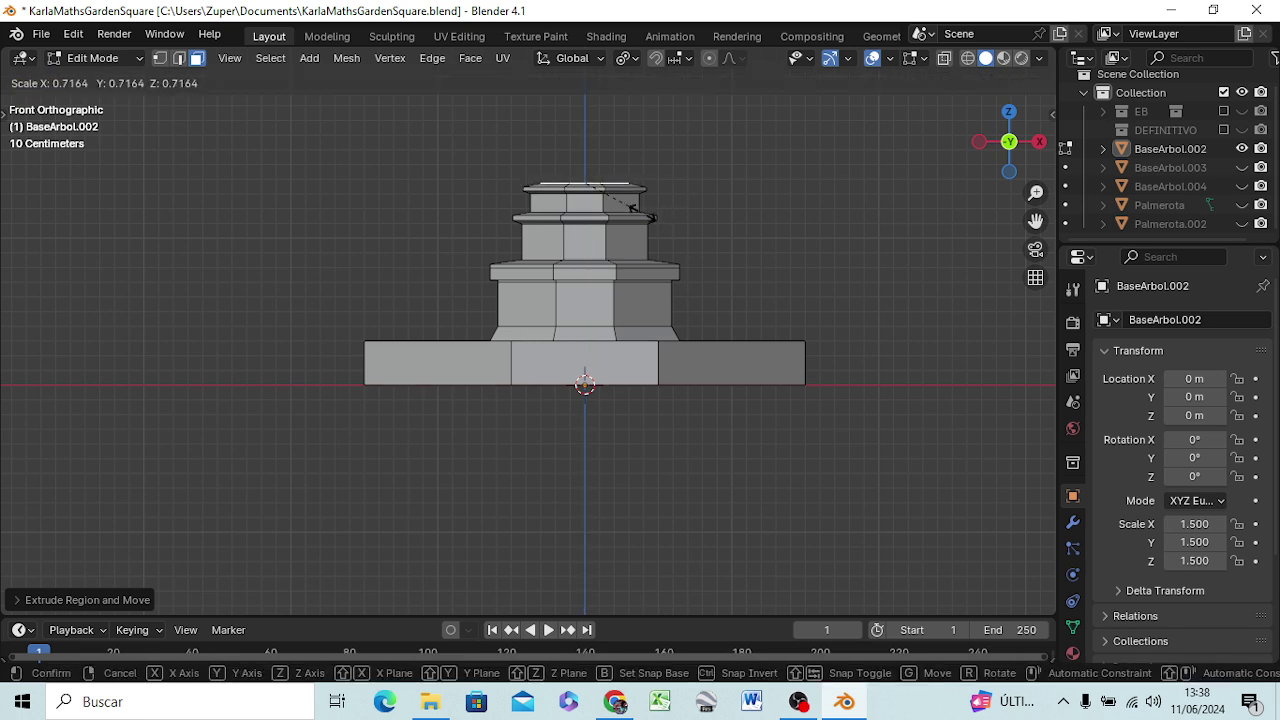
click(643, 213)
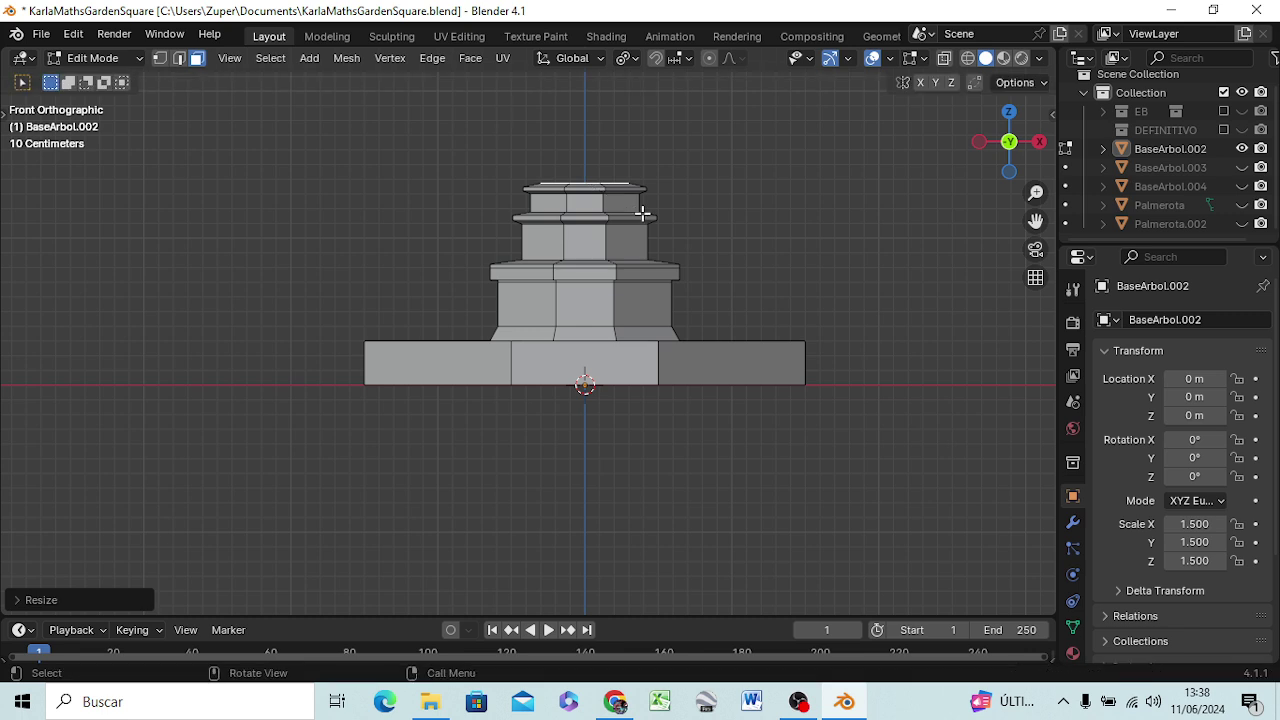
- Extrude the finial block about 0.14 m up, add a short step, and shrink its top
key(e)
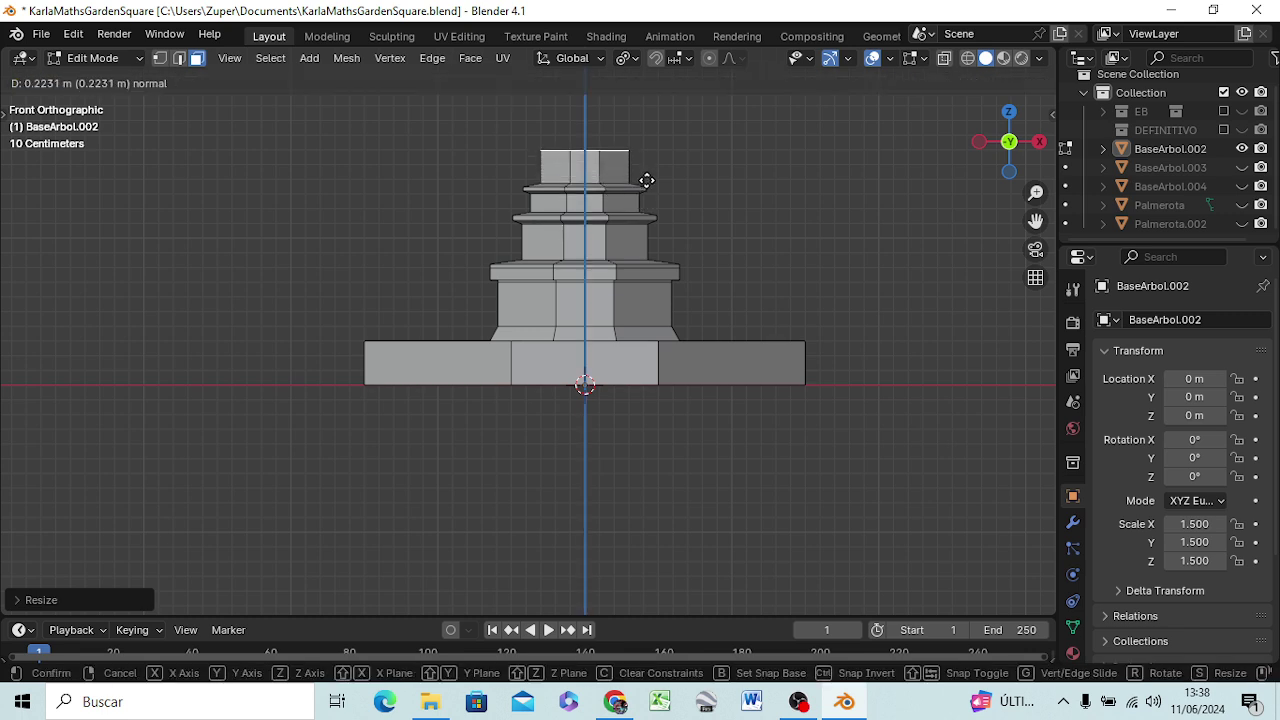
click(647, 180)
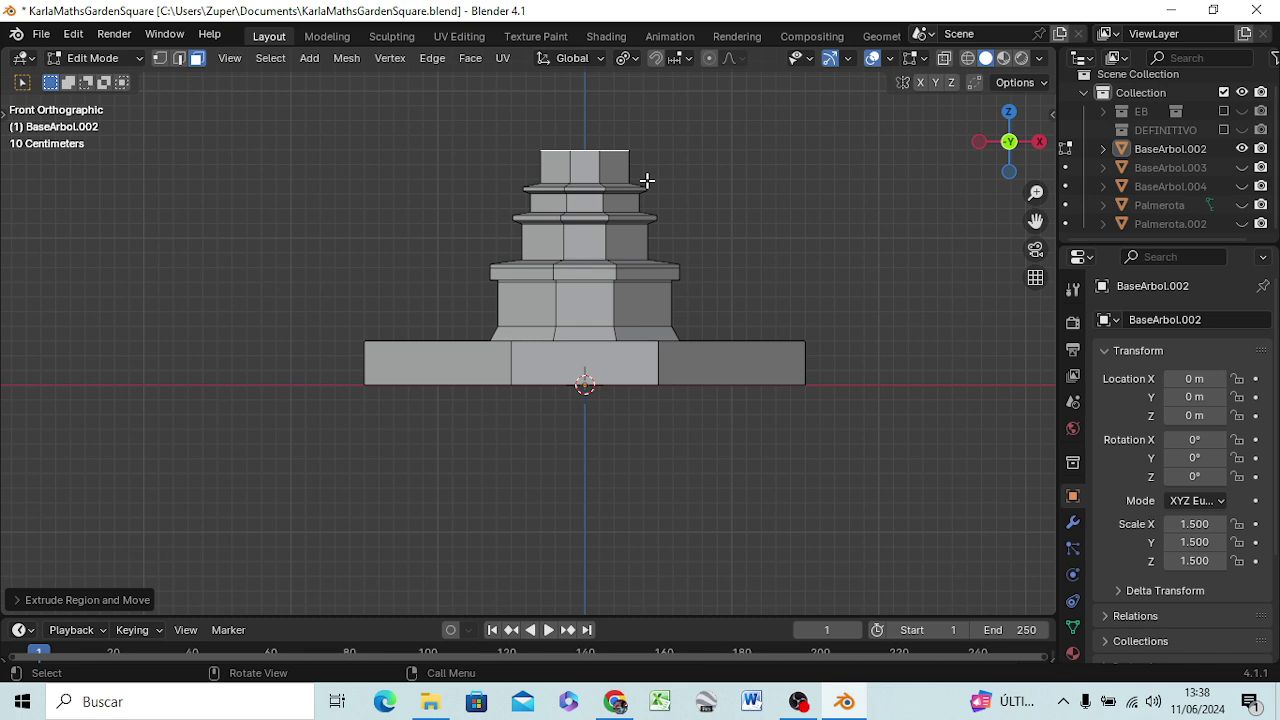
key(e)
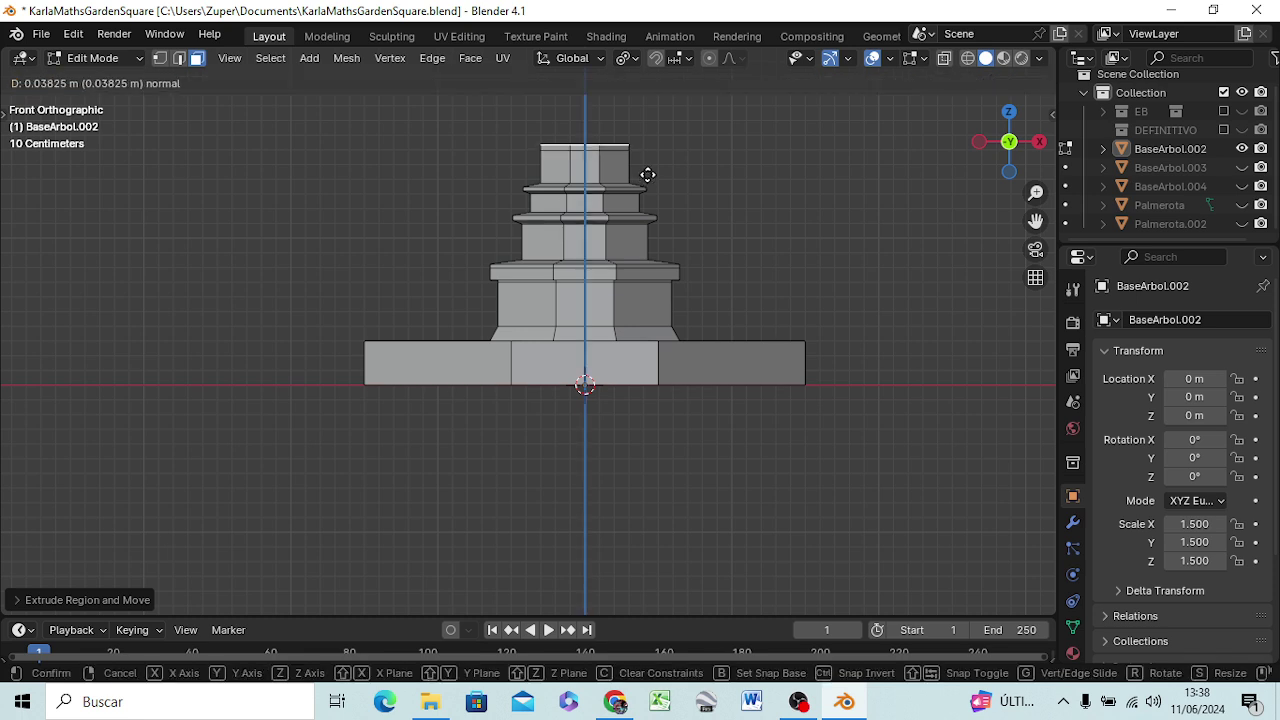
click(648, 175)
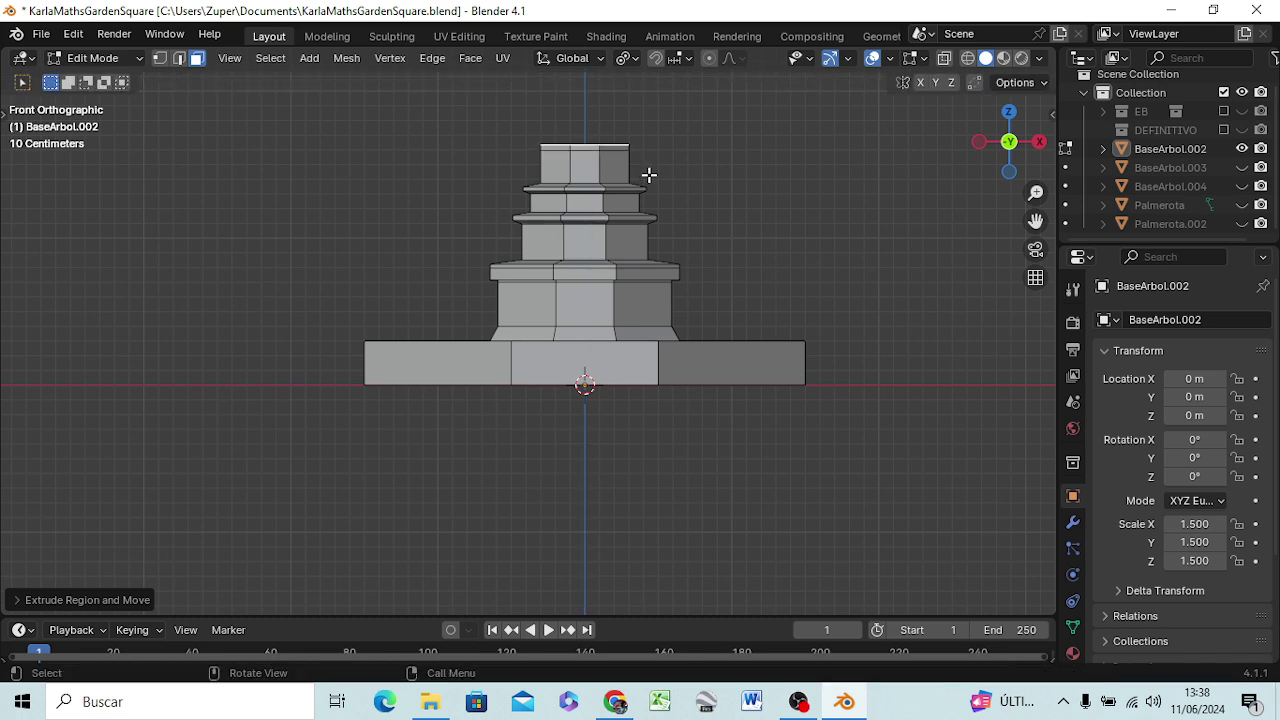
key(s)
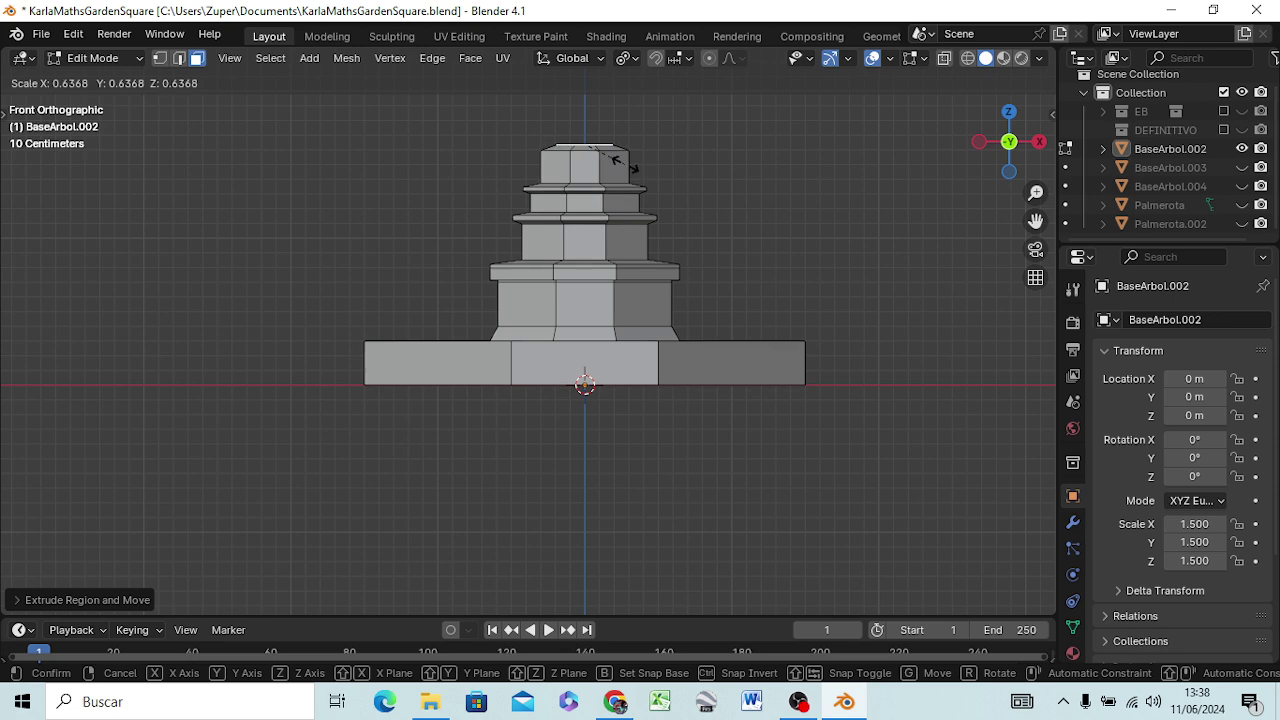
click(625, 163)
key(e)
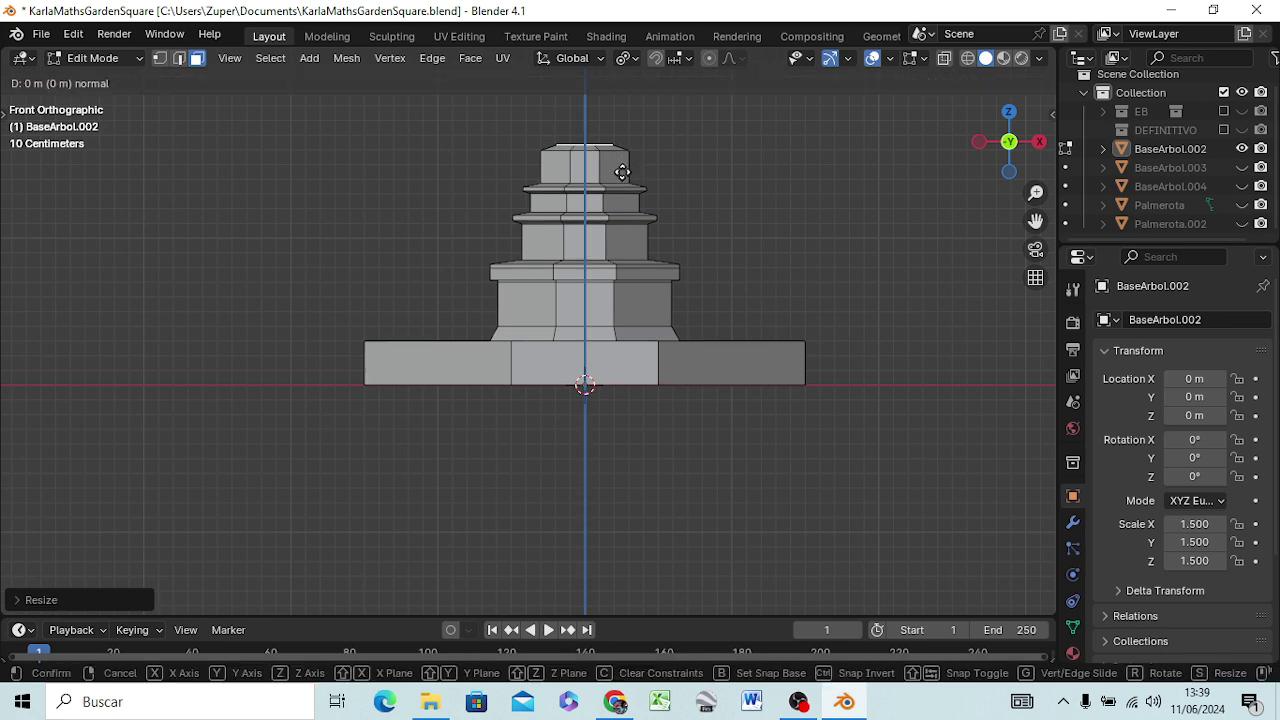
- Set the new tier's height, add a thin ledge, and shrink its top face
click(627, 153)
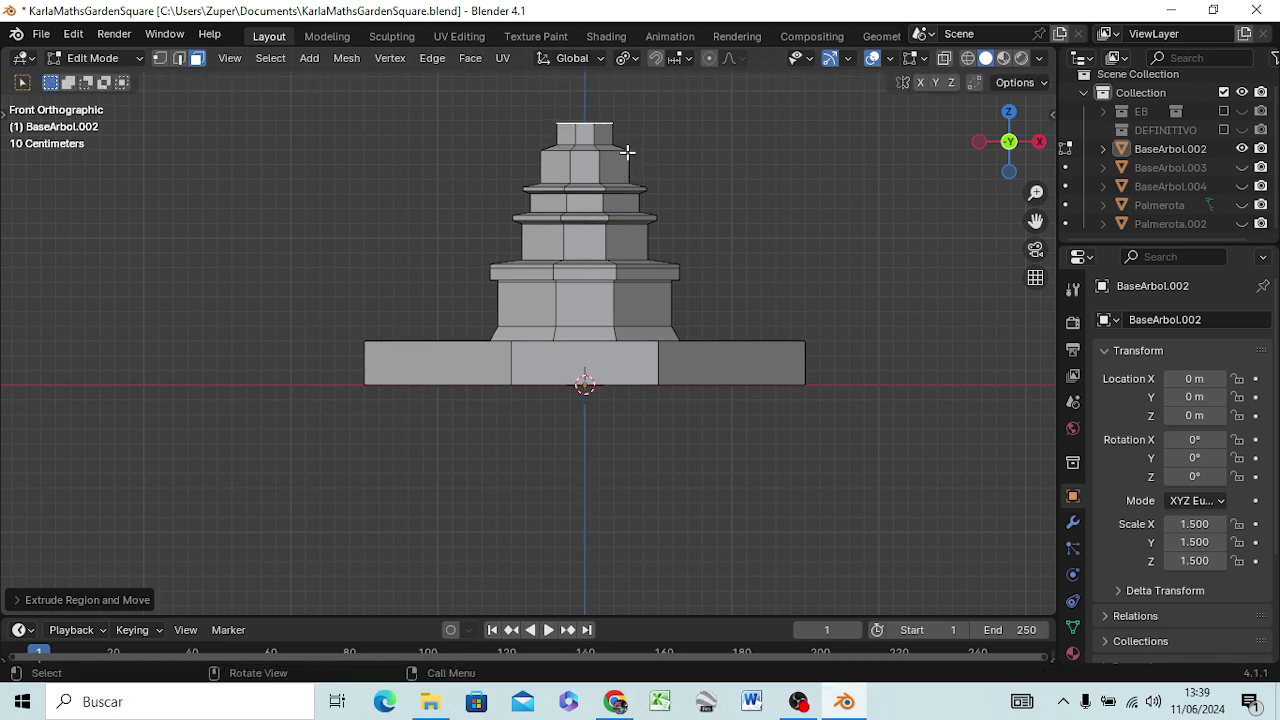
key(e)
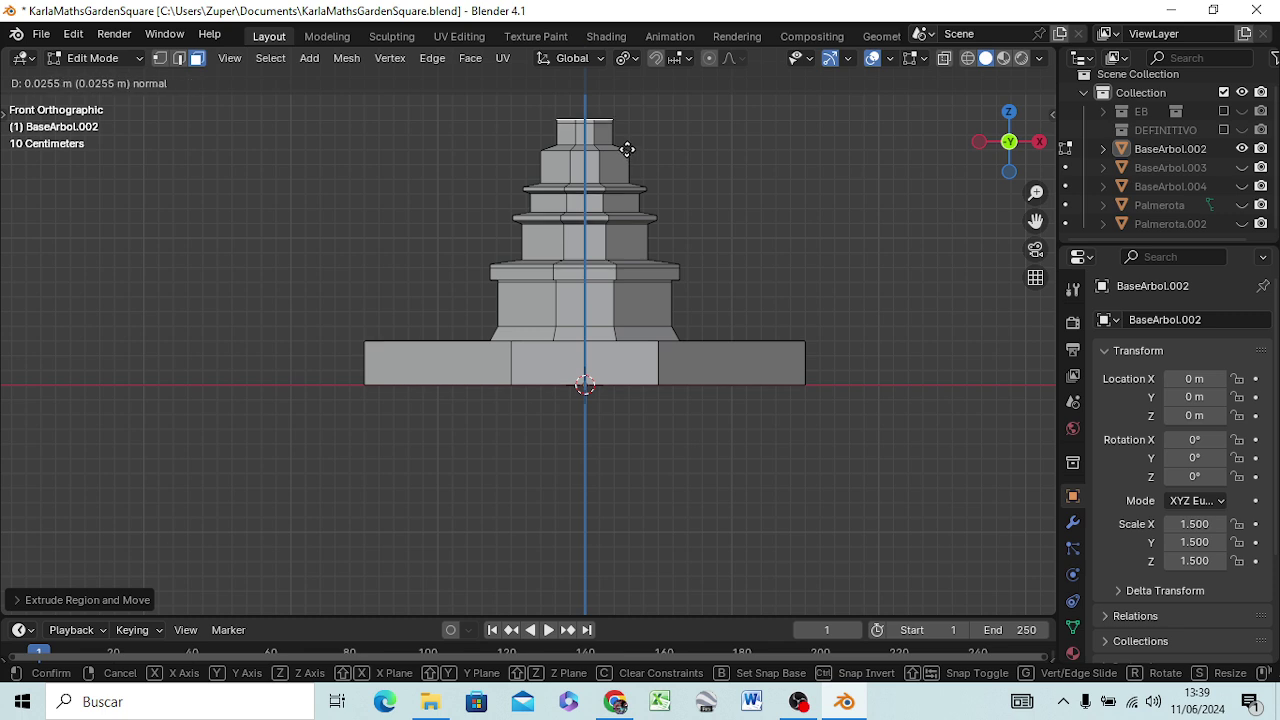
click(627, 149)
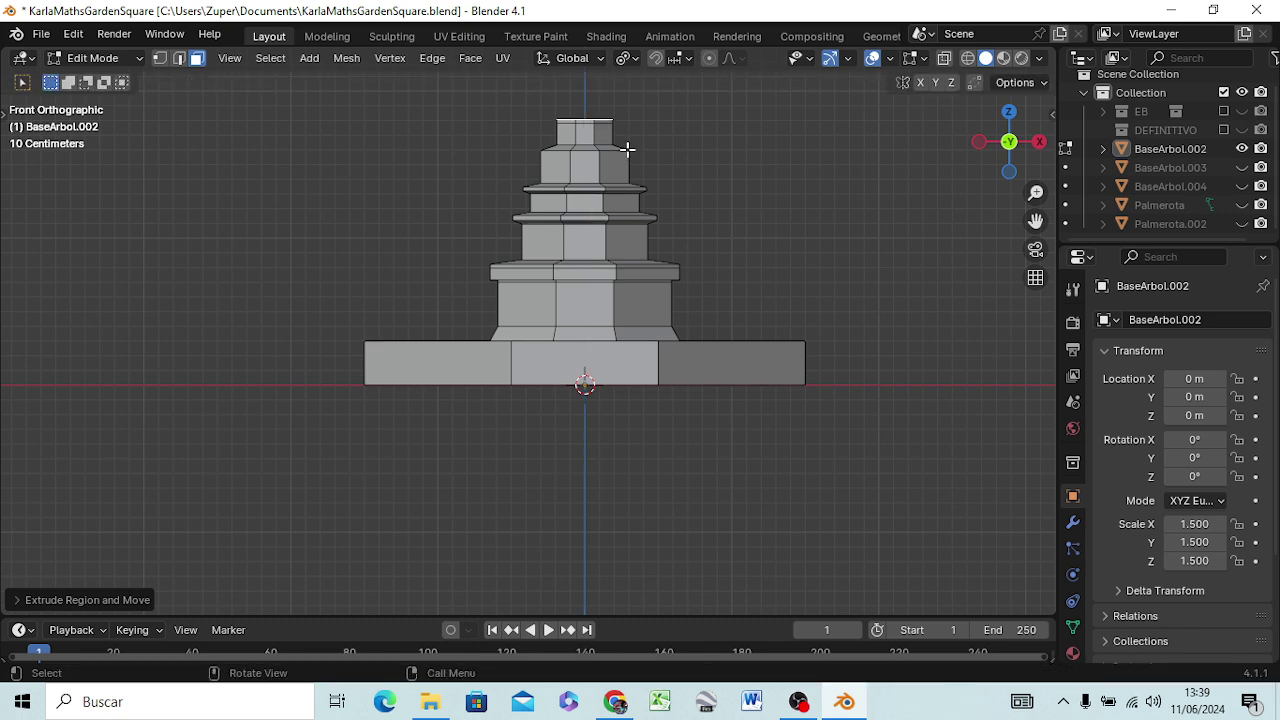
key(s)
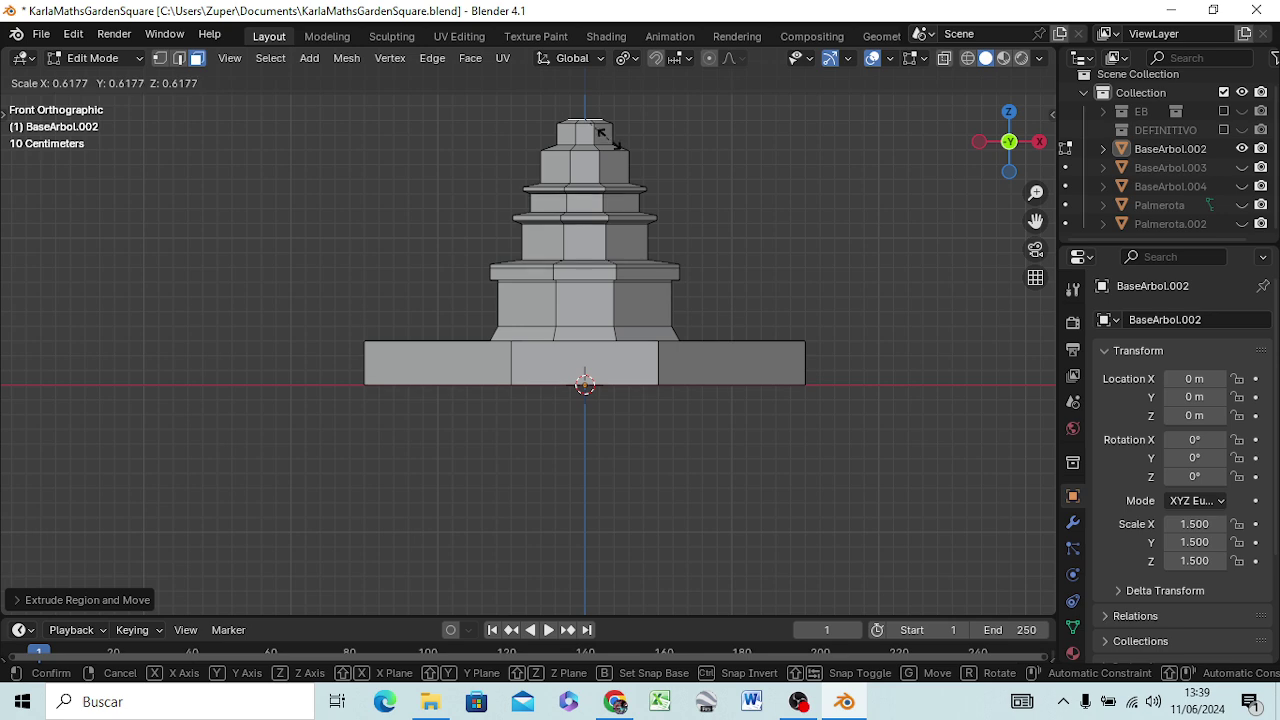
click(610, 138)
- Extrude another ~1.3 cm tier and shrink its top face to about 0.31
key(e)
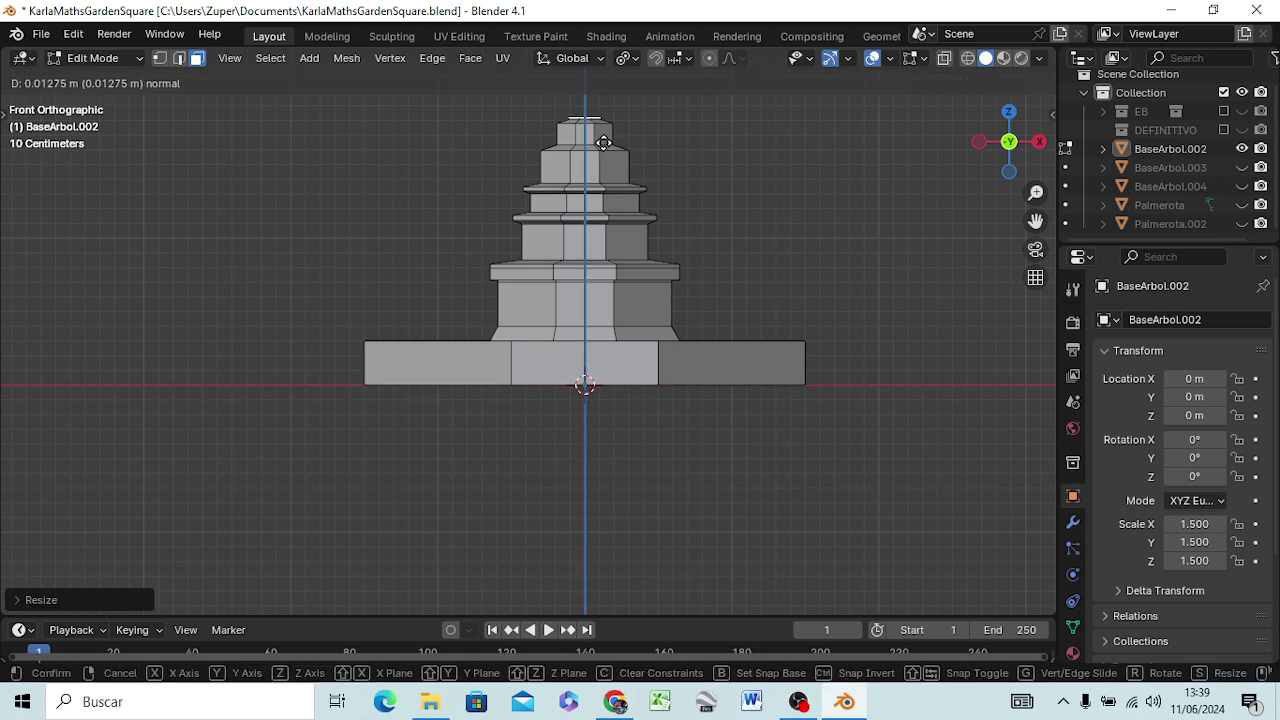
click(609, 128)
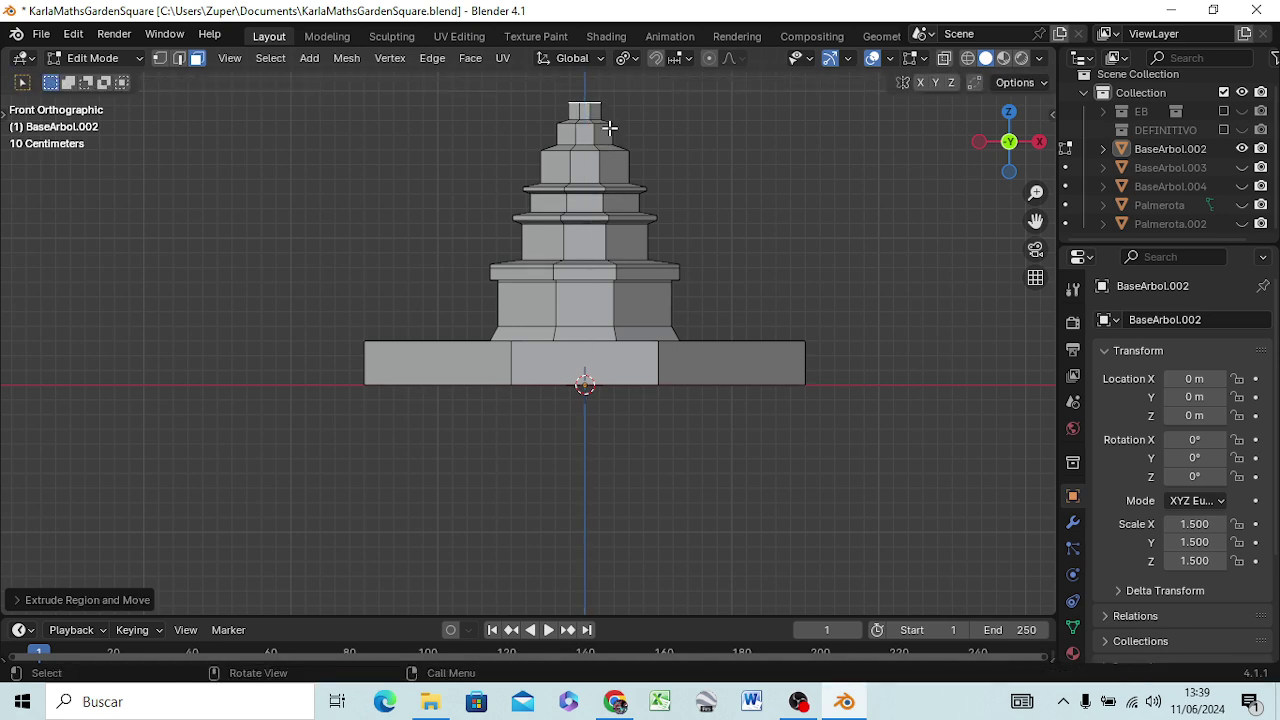
mouse_move(630, 145)
middle_down()
mouse_move(646, 163)
mouse_move(671, 300)
mouse_move(666, 287)
middle_up()
key(s)
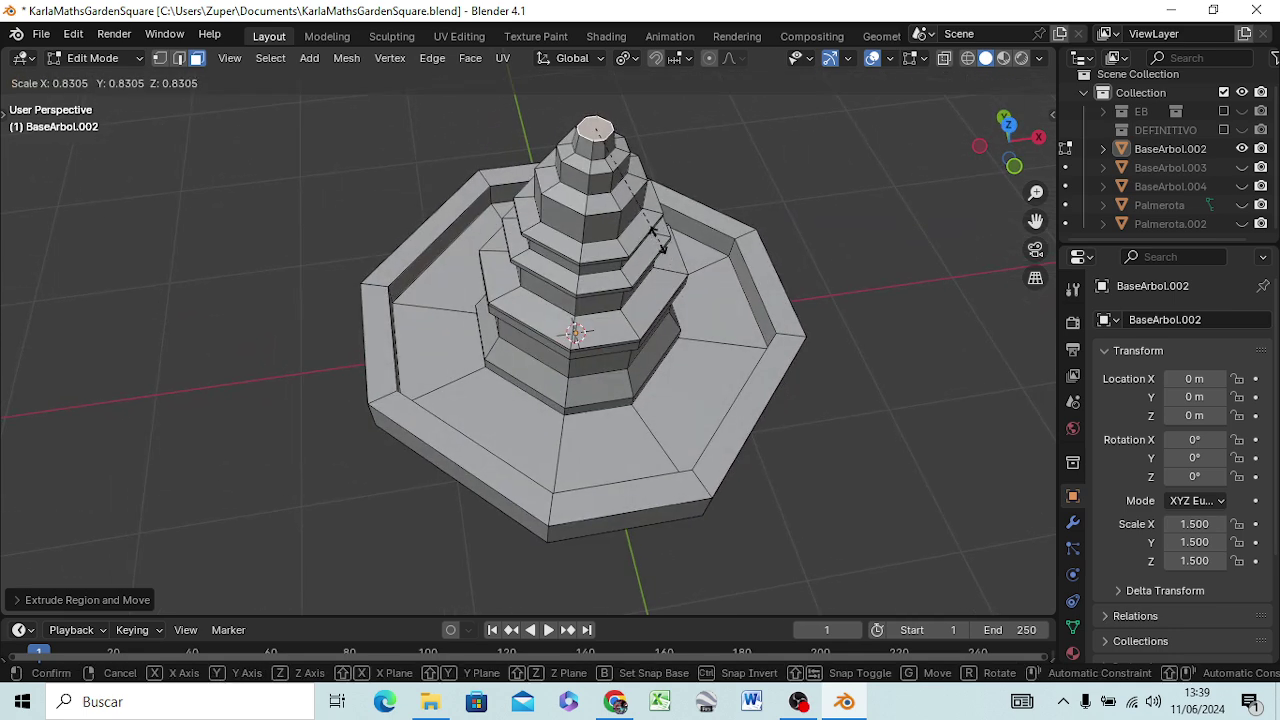
click(632, 163)
mouse_move(680, 165)
middle_down()
mouse_move(622, 252)
mouse_move(615, 305)
middle_up()
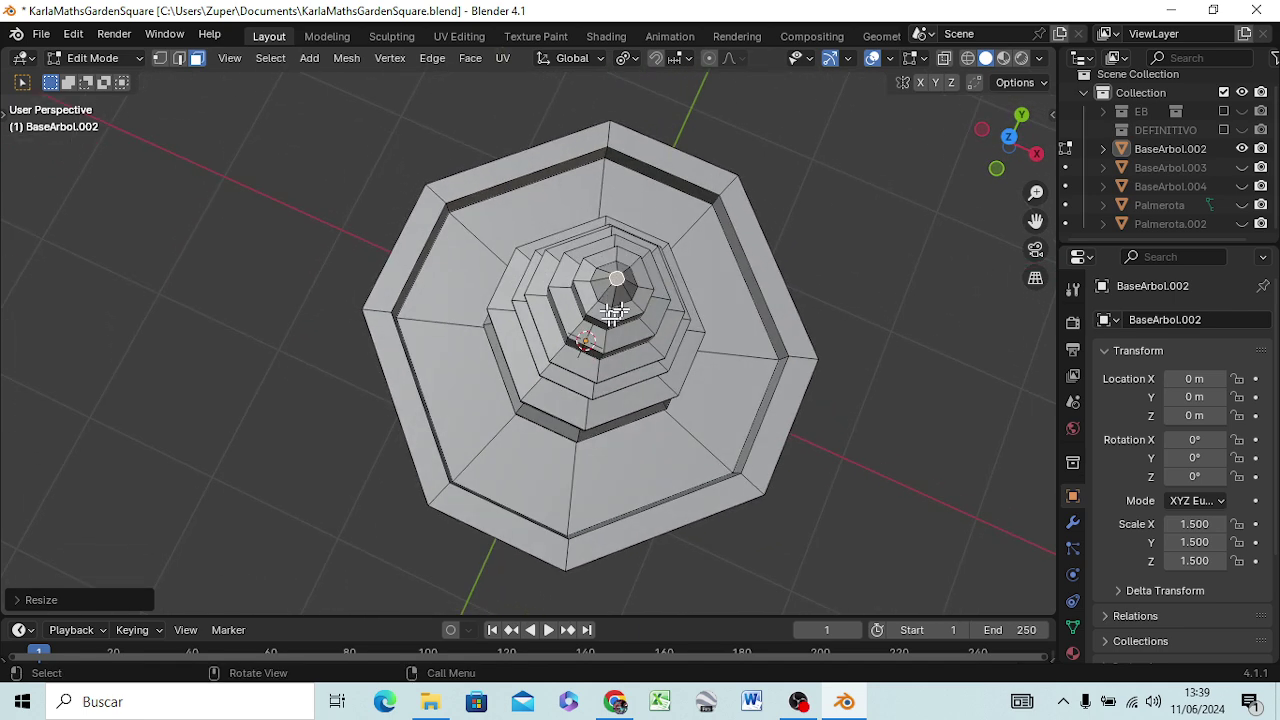
- Inset the tiny top cap face twice, leaving a thin ~3.5 mm ring around the centre
scroll(615, 305, up, 4)
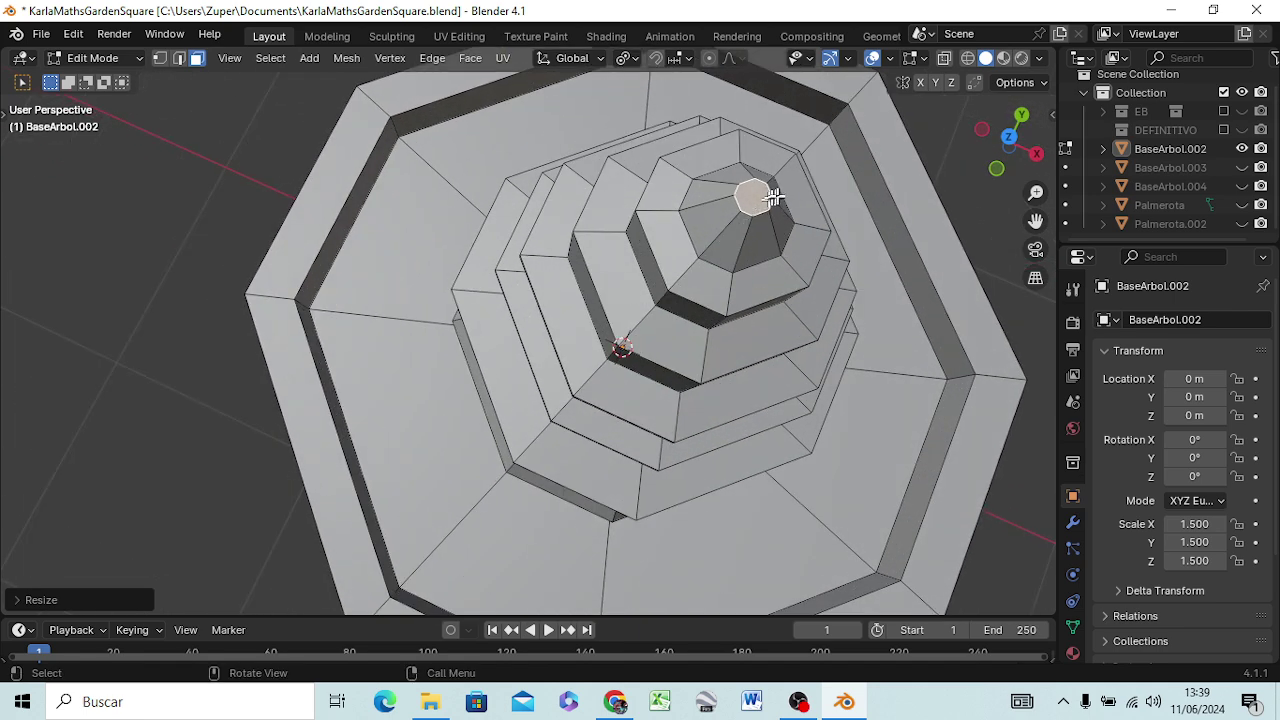
key(i)
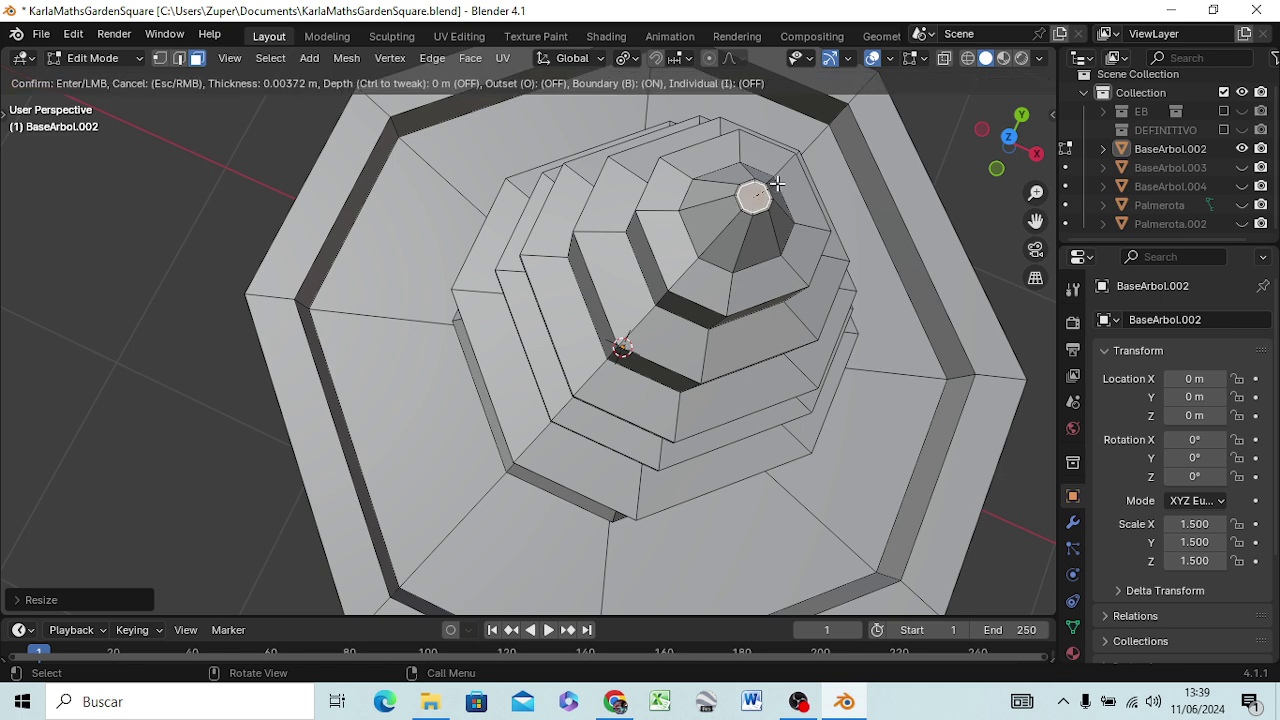
click(776, 193)
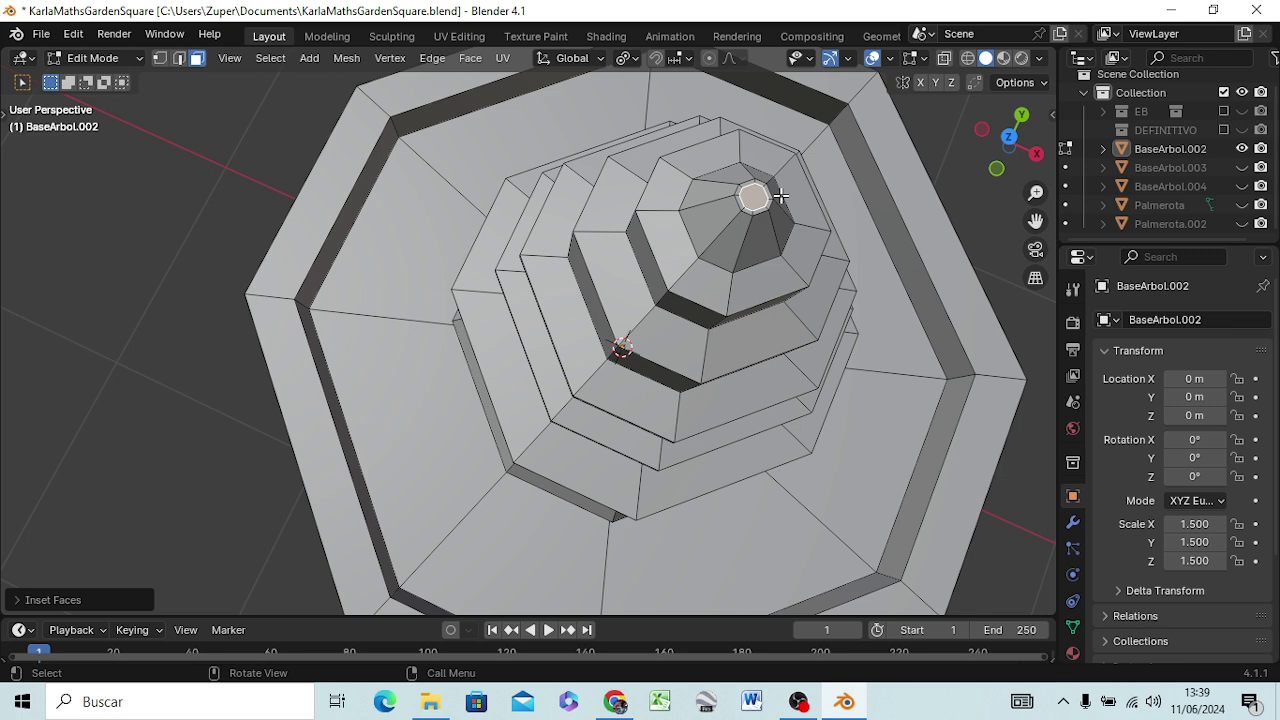
key(i)
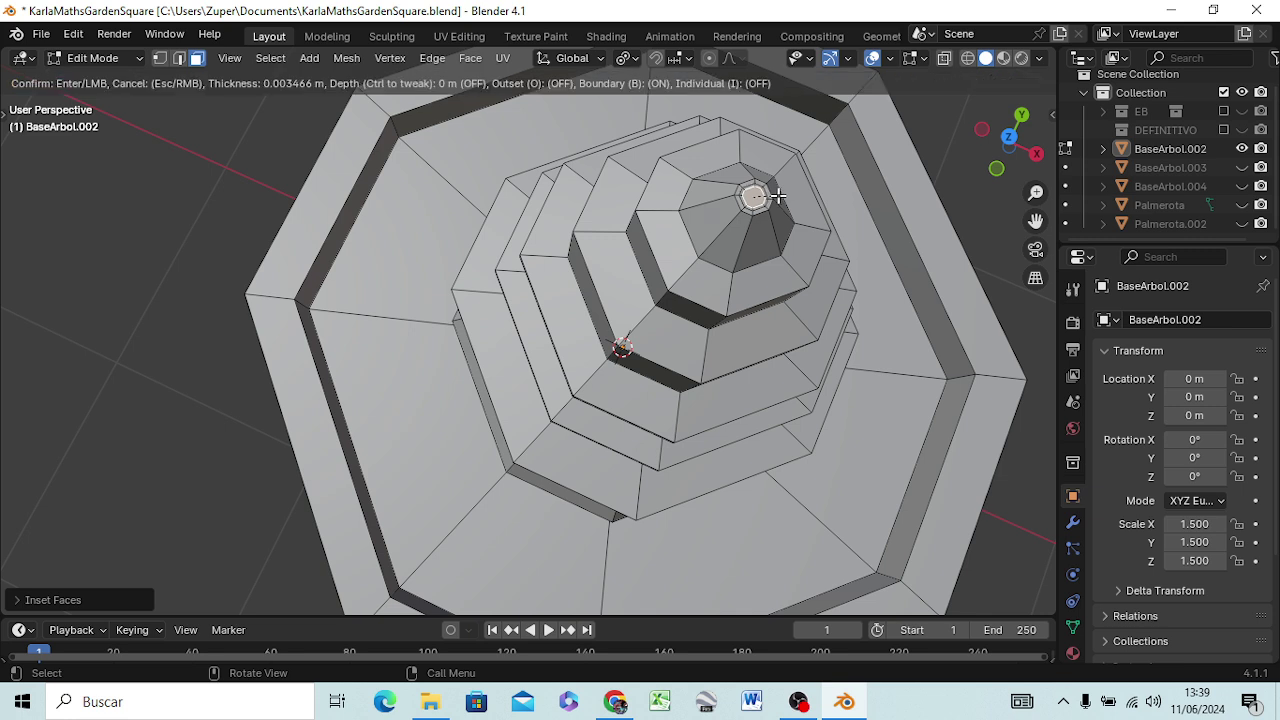
click(777, 196)
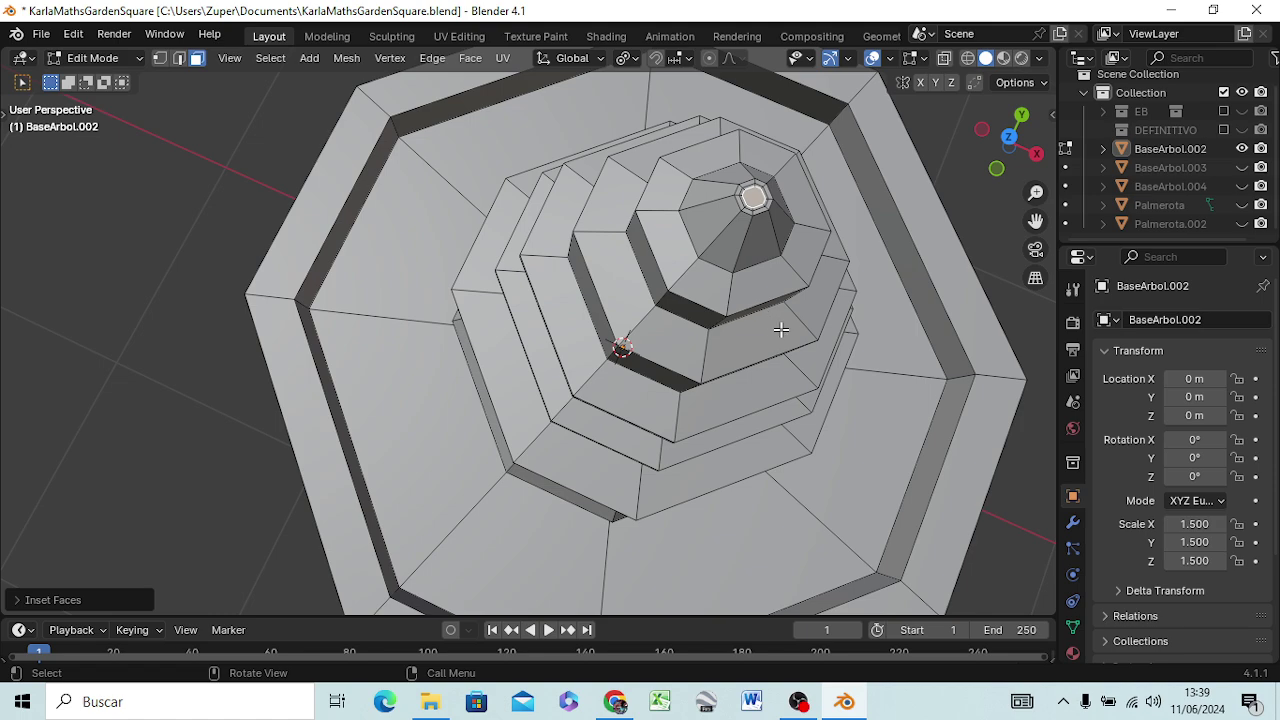
mouse_move(792, 325)
middle_down()
mouse_move(789, 280)
mouse_move(648, 170)
middle_up()
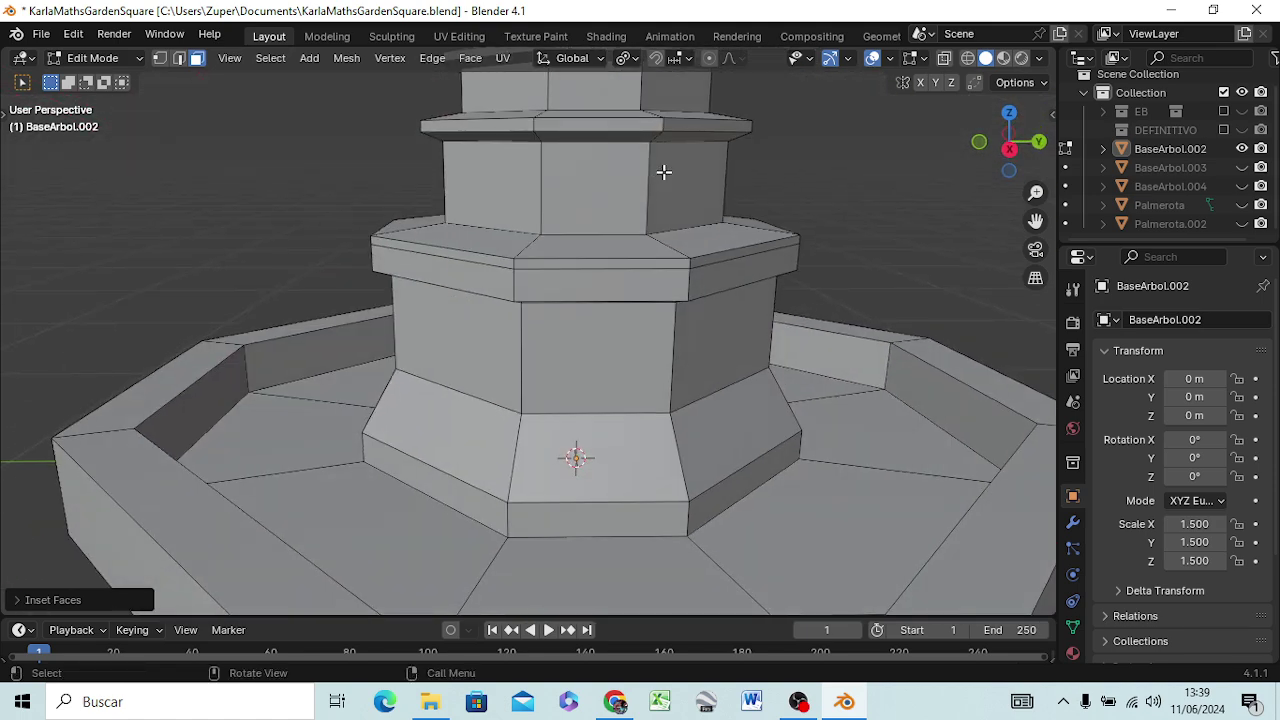
- In wireframe front view, extrude the central face about 1.77 m down along Z, then return to Solid
key(z)
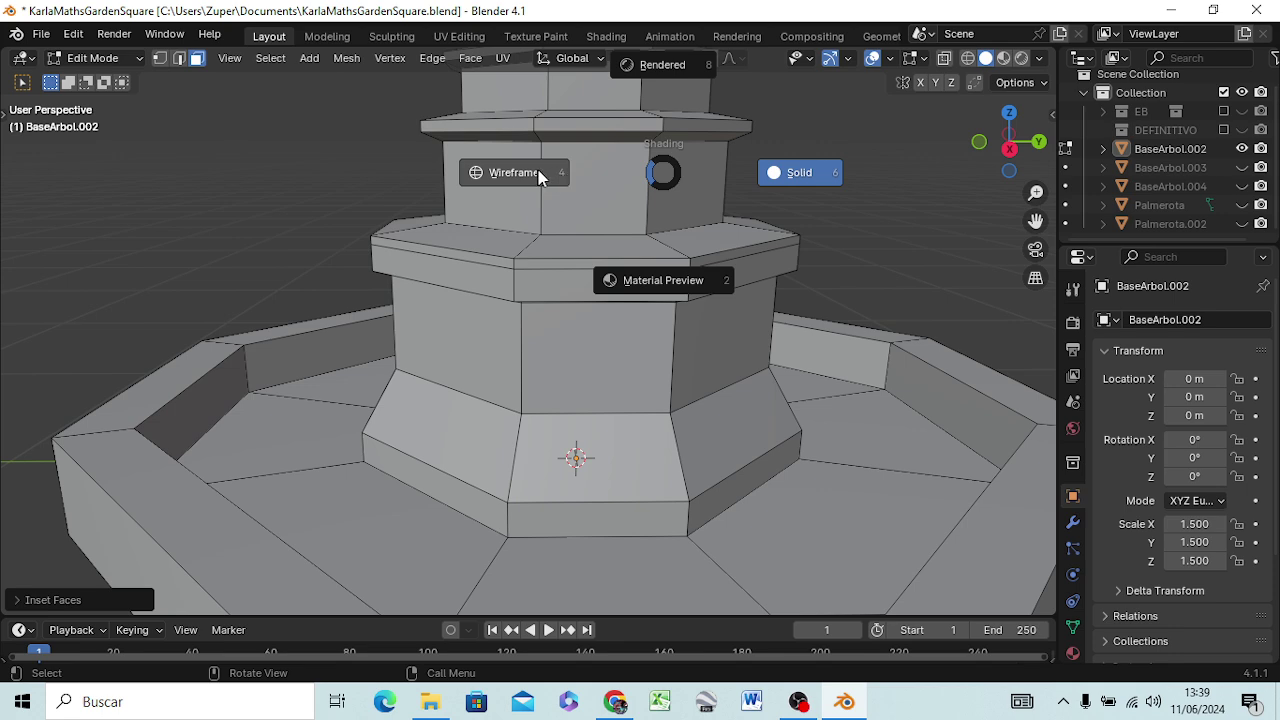
click(551, 175)
key(KP_1)
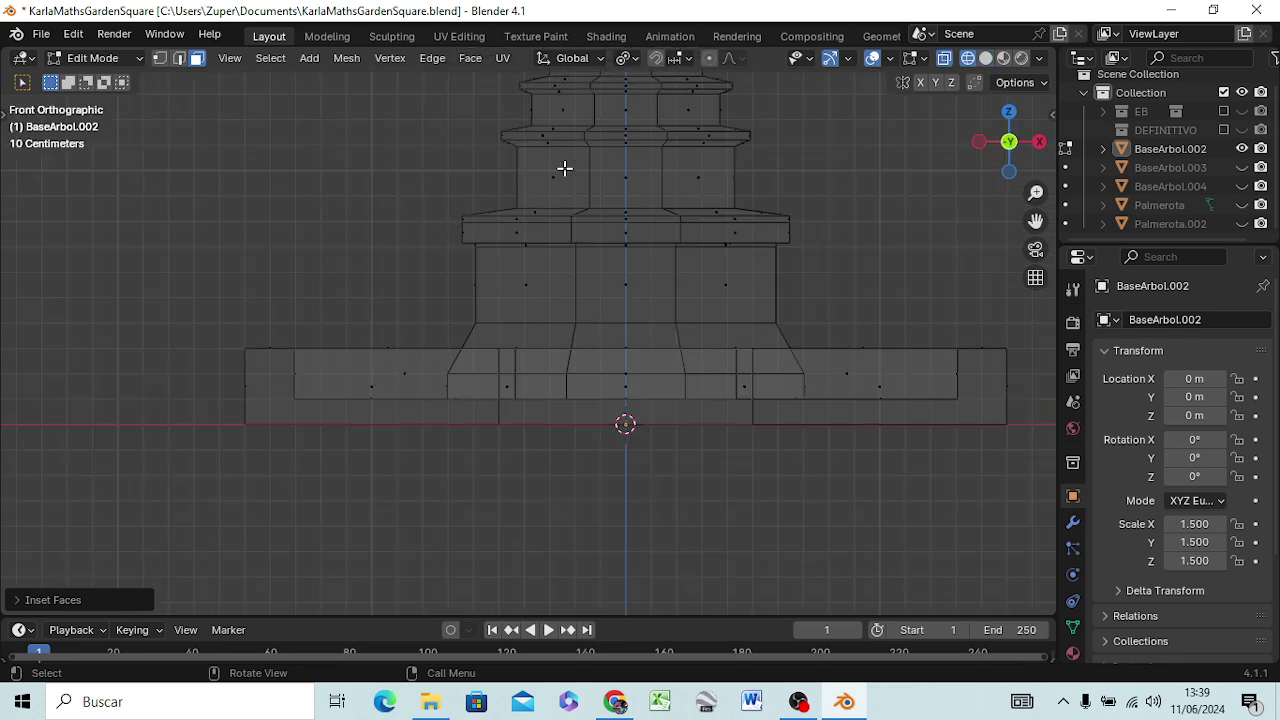
scroll(660, 155, down, 4)
scroll(653, 169, up, 1)
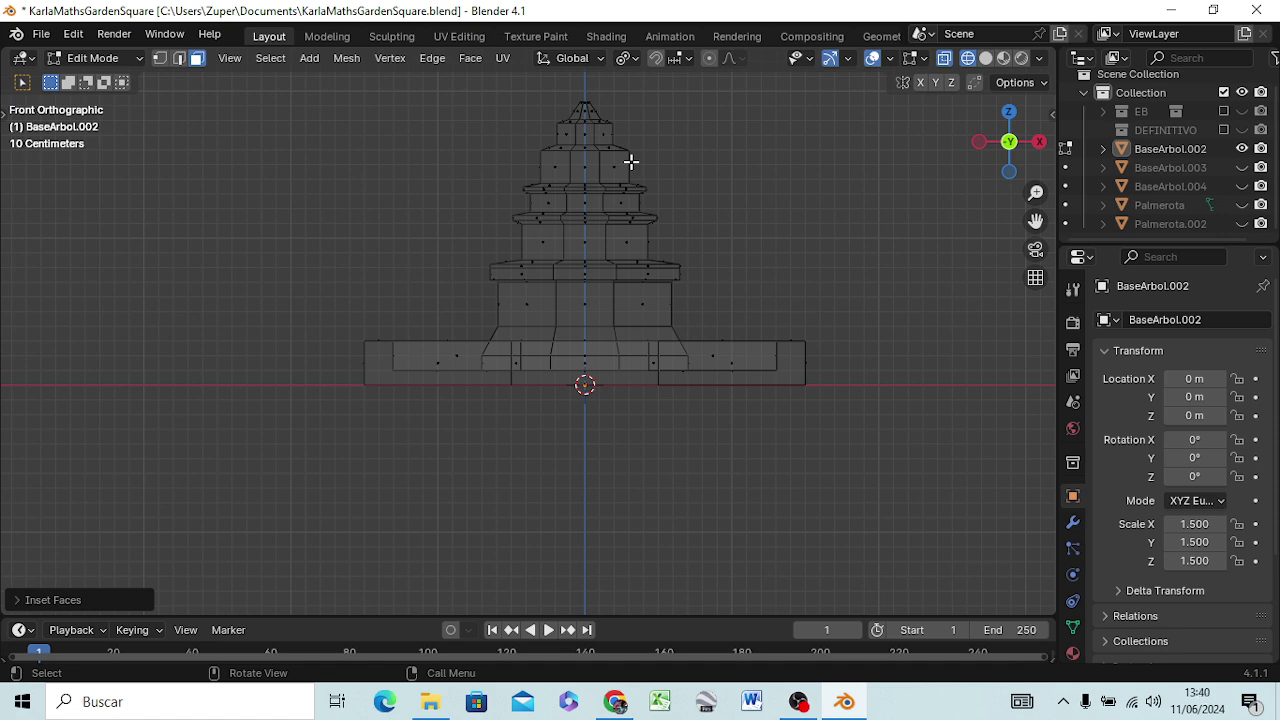
key(e)
key(c)
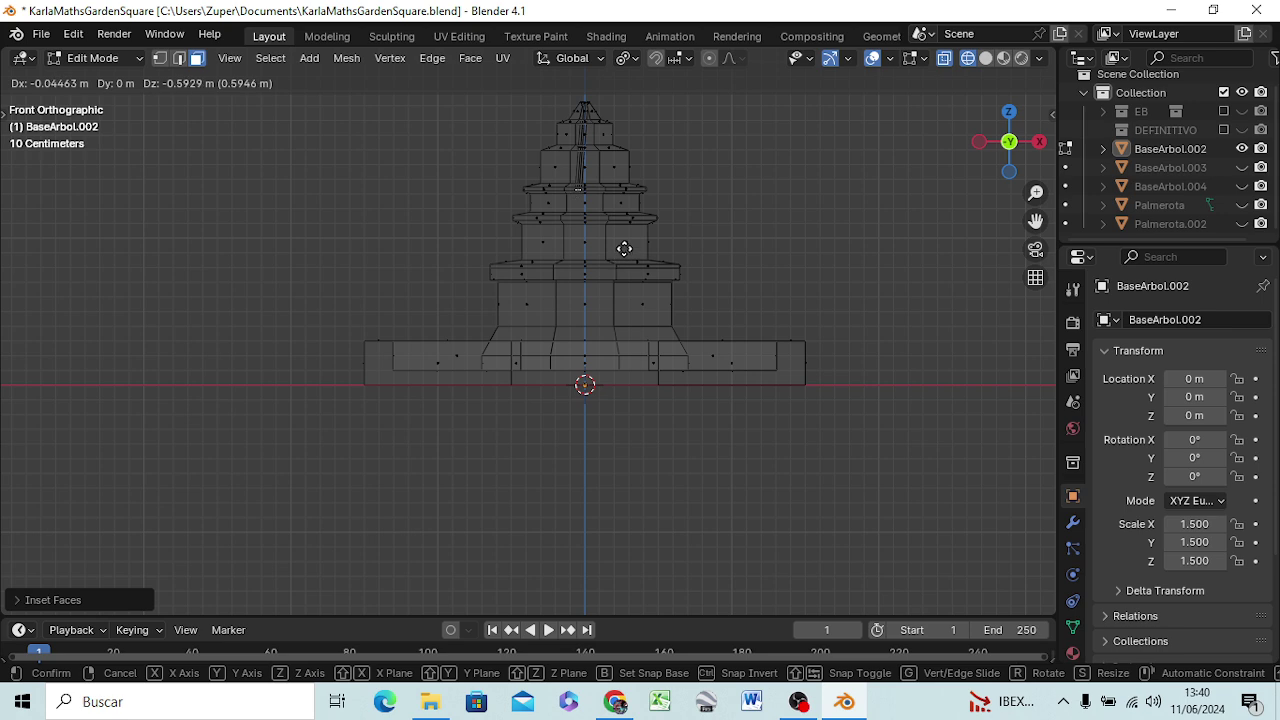
key(z)
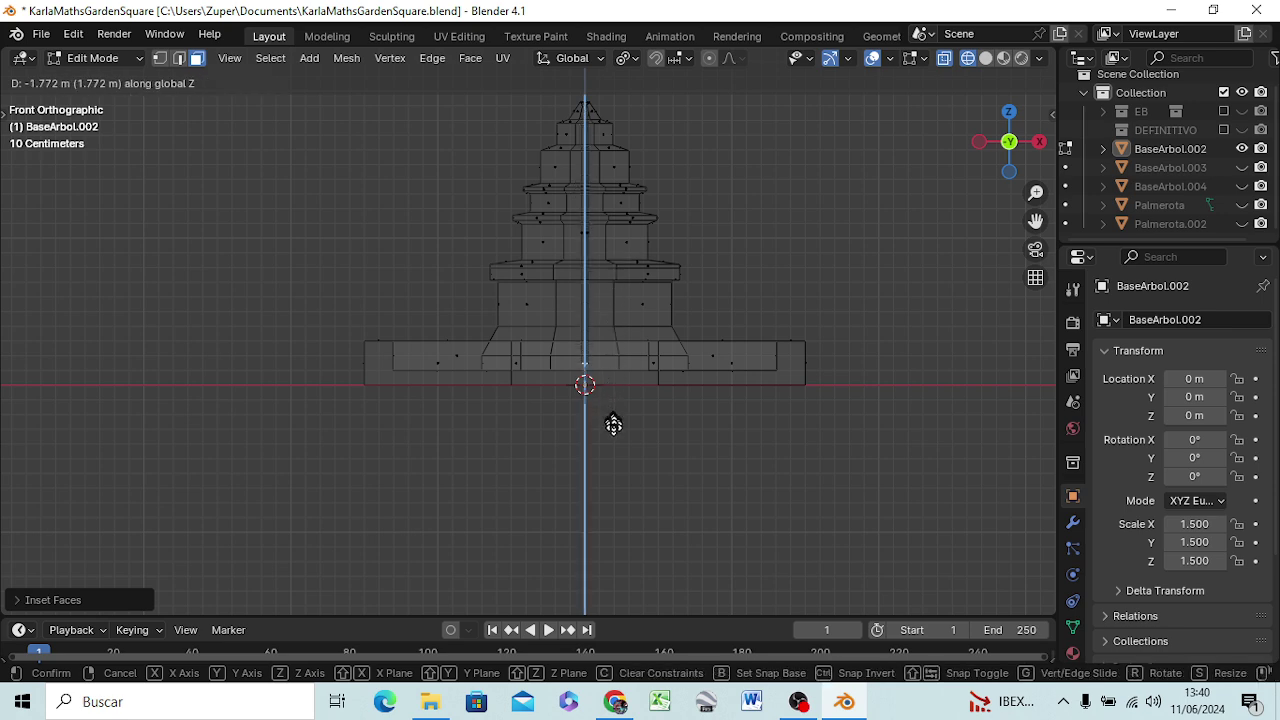
click(613, 418)
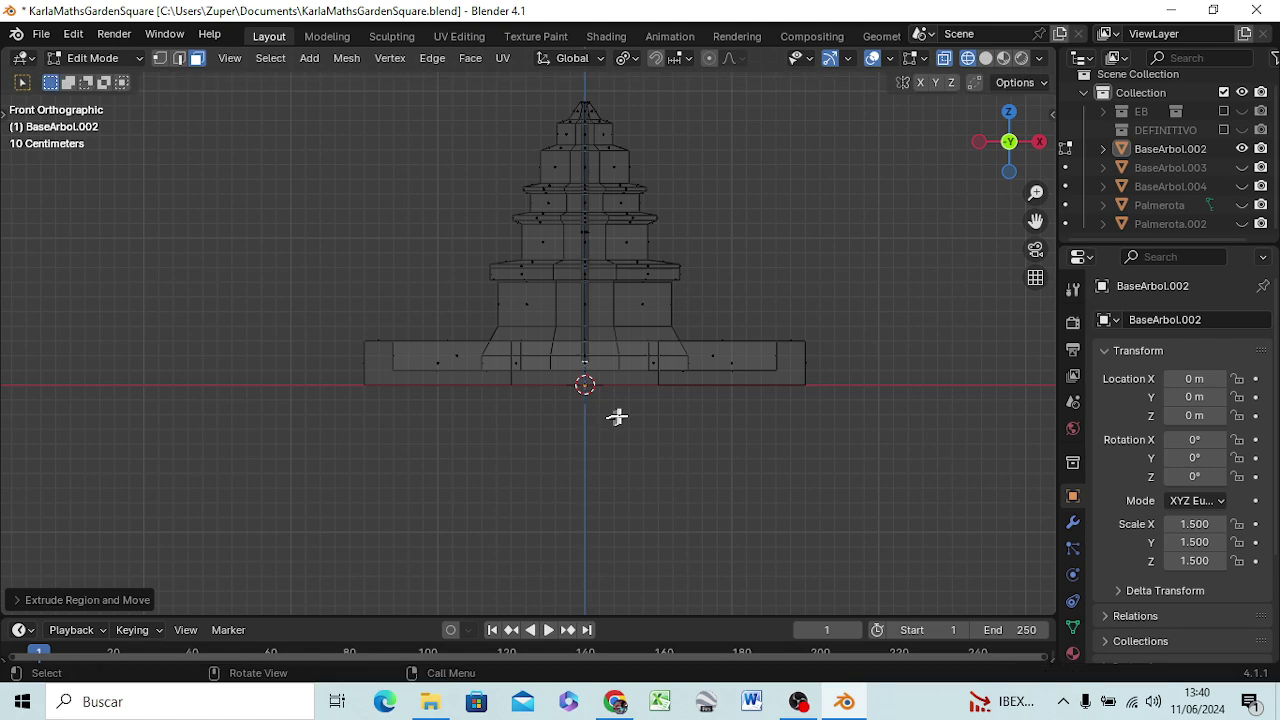
middle_drag(674, 391, 597, 566)
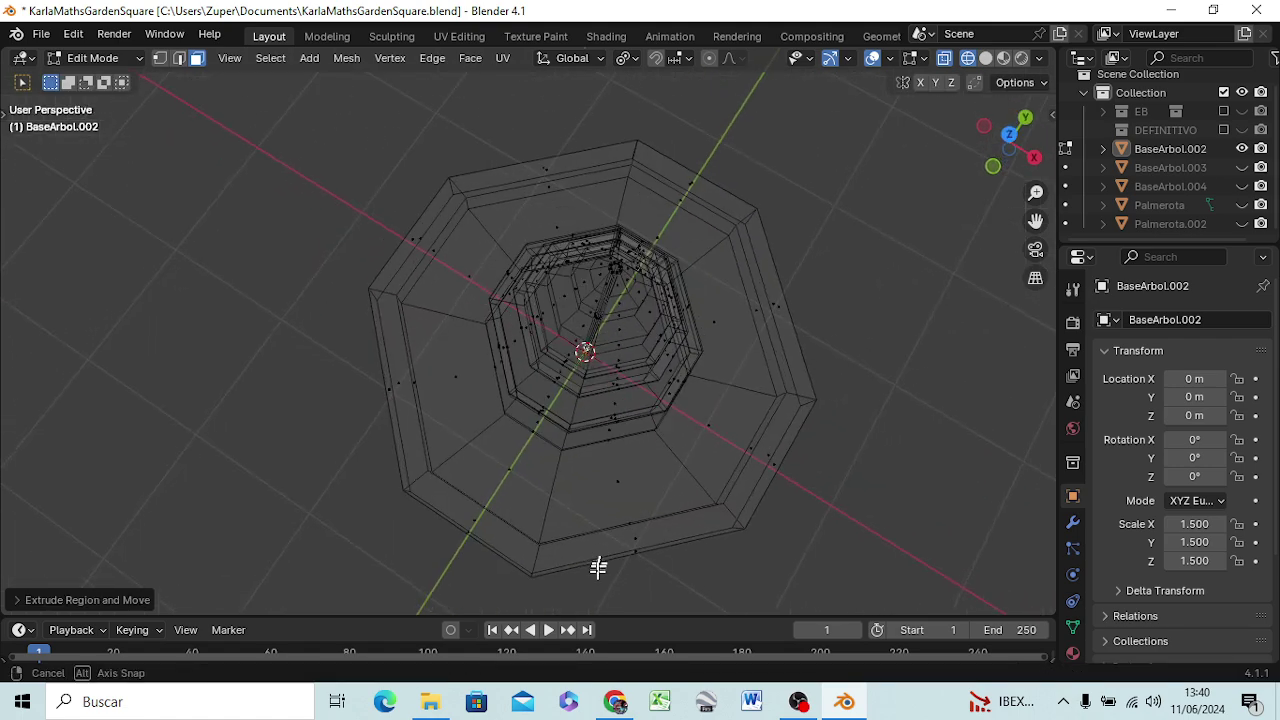
key(z)
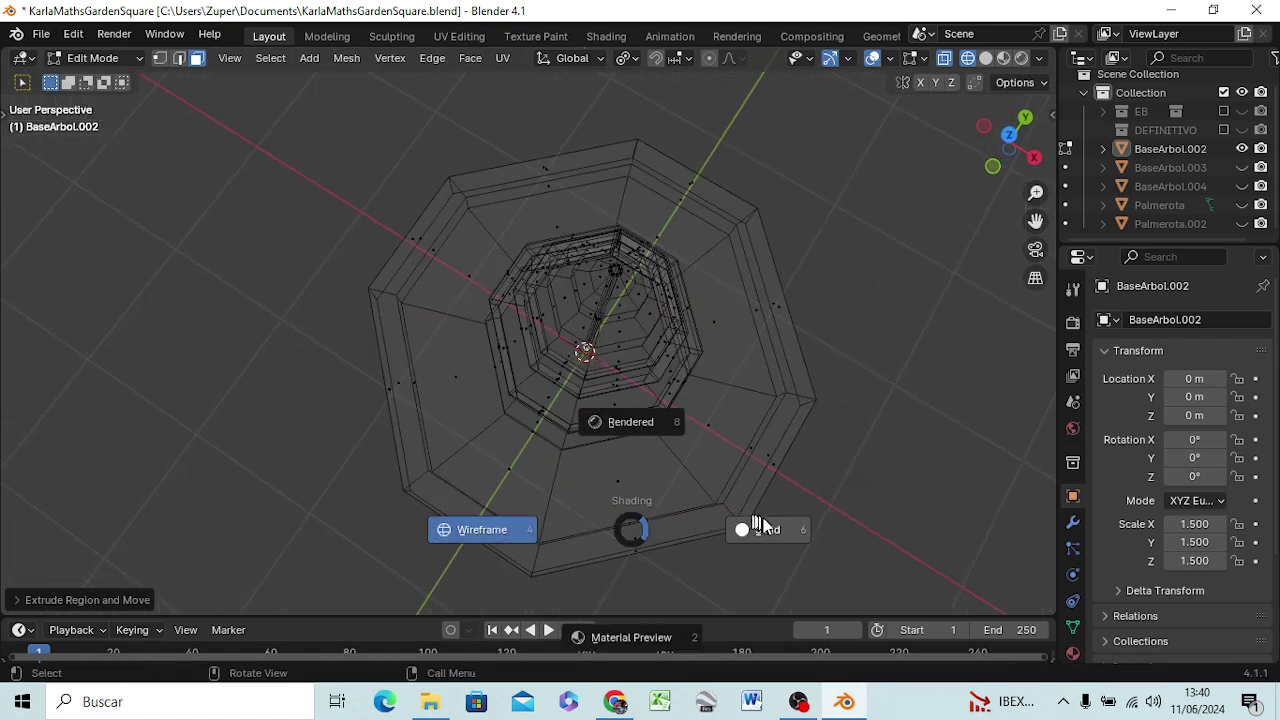
click(760, 529)
mouse_move(729, 444)
middle_down()
mouse_move(420, 331)
mouse_move(602, 333)
middle_up()
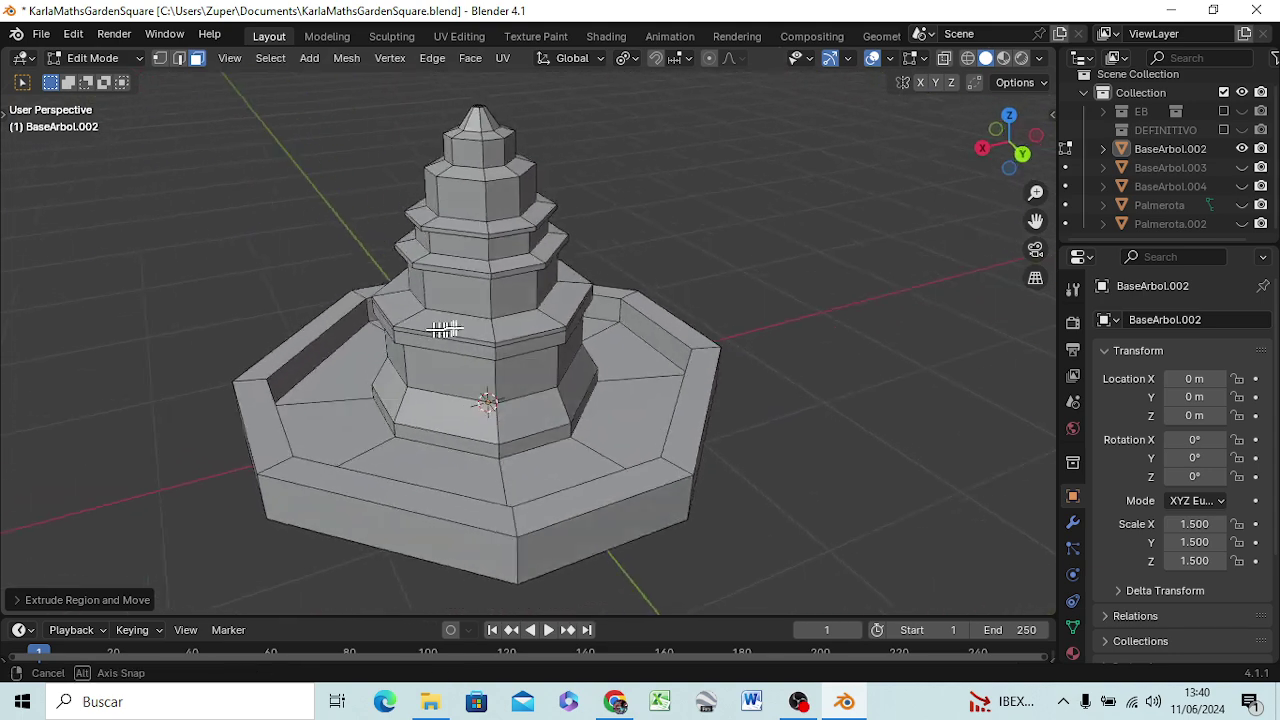
key(x)
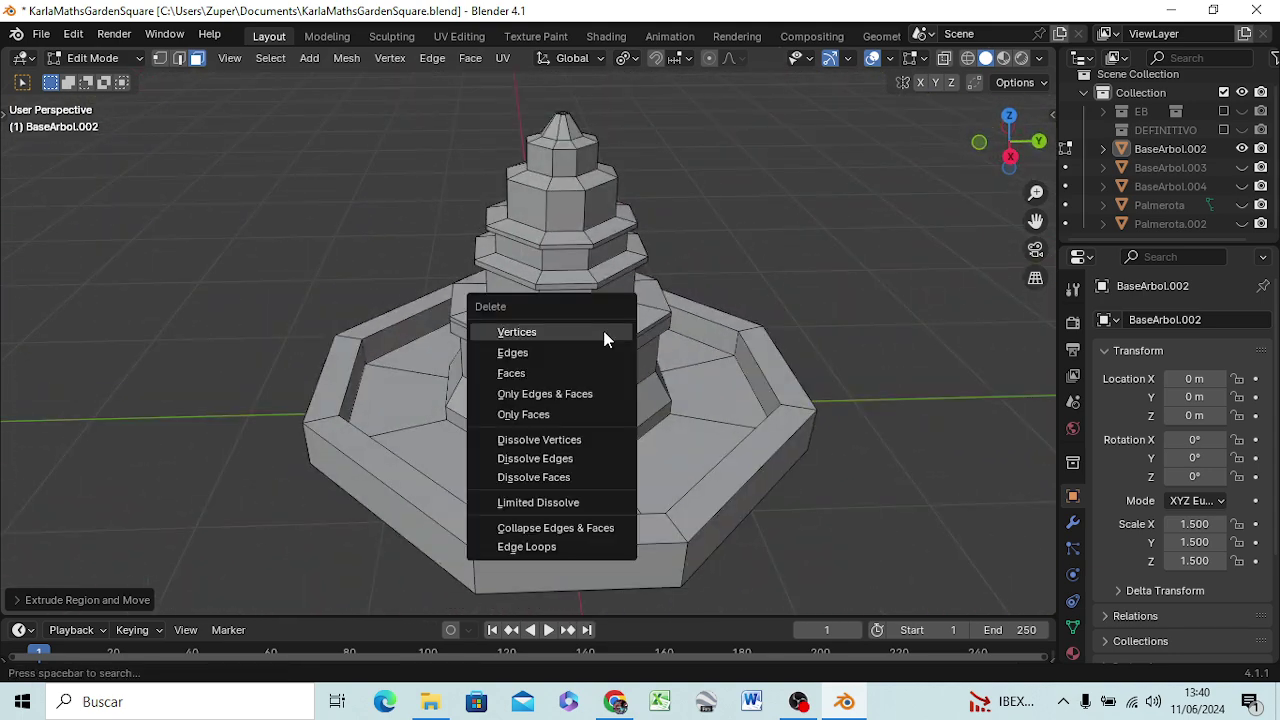
key(Escape)
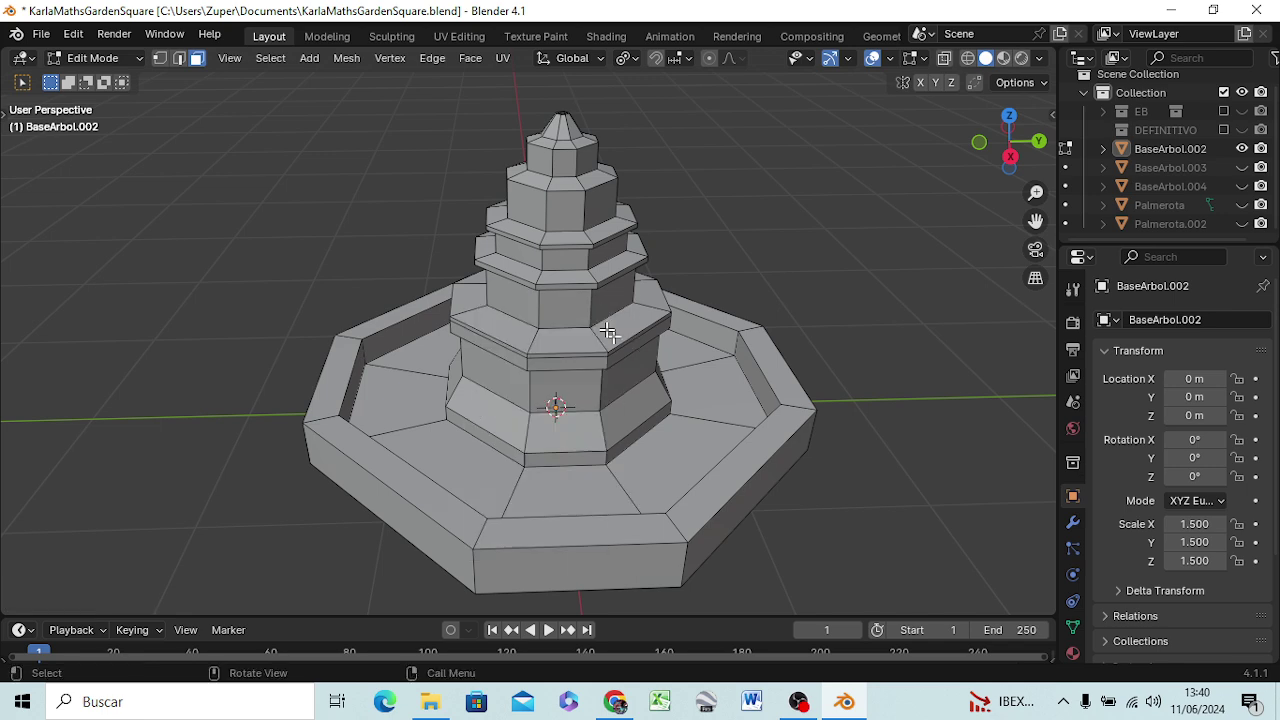
middle_drag(620, 325, 695, 284)
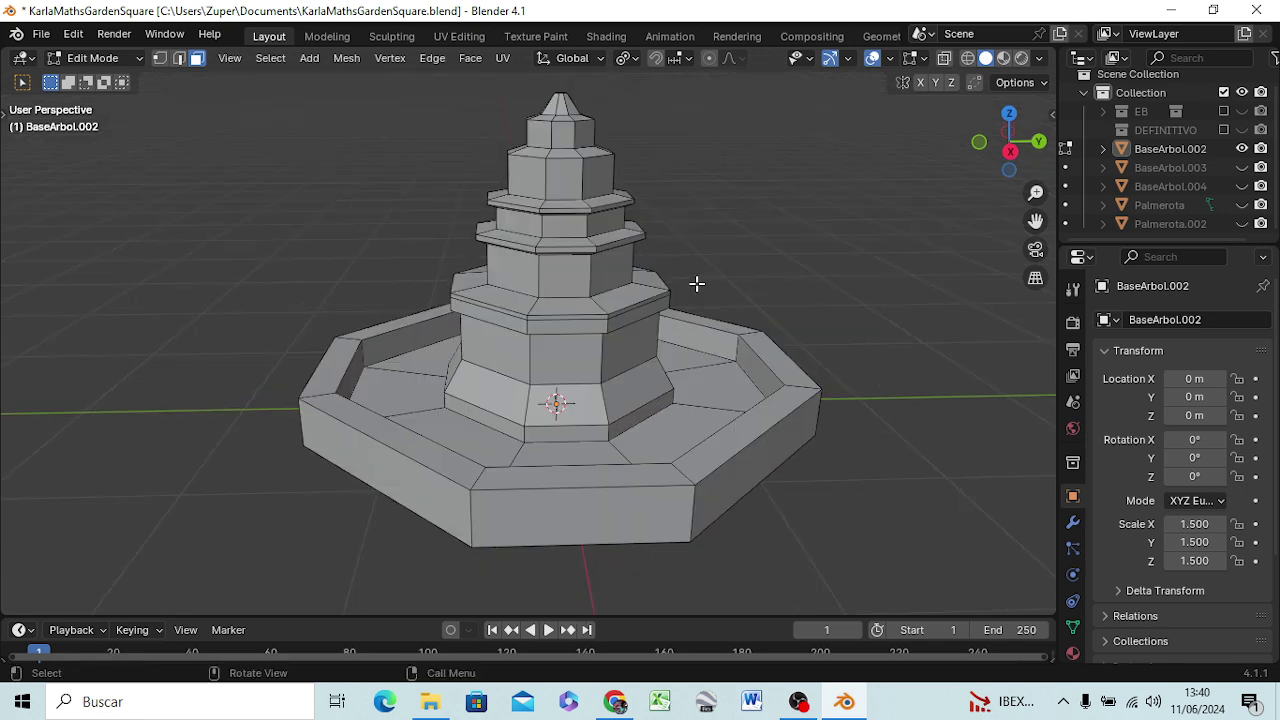
key(z)
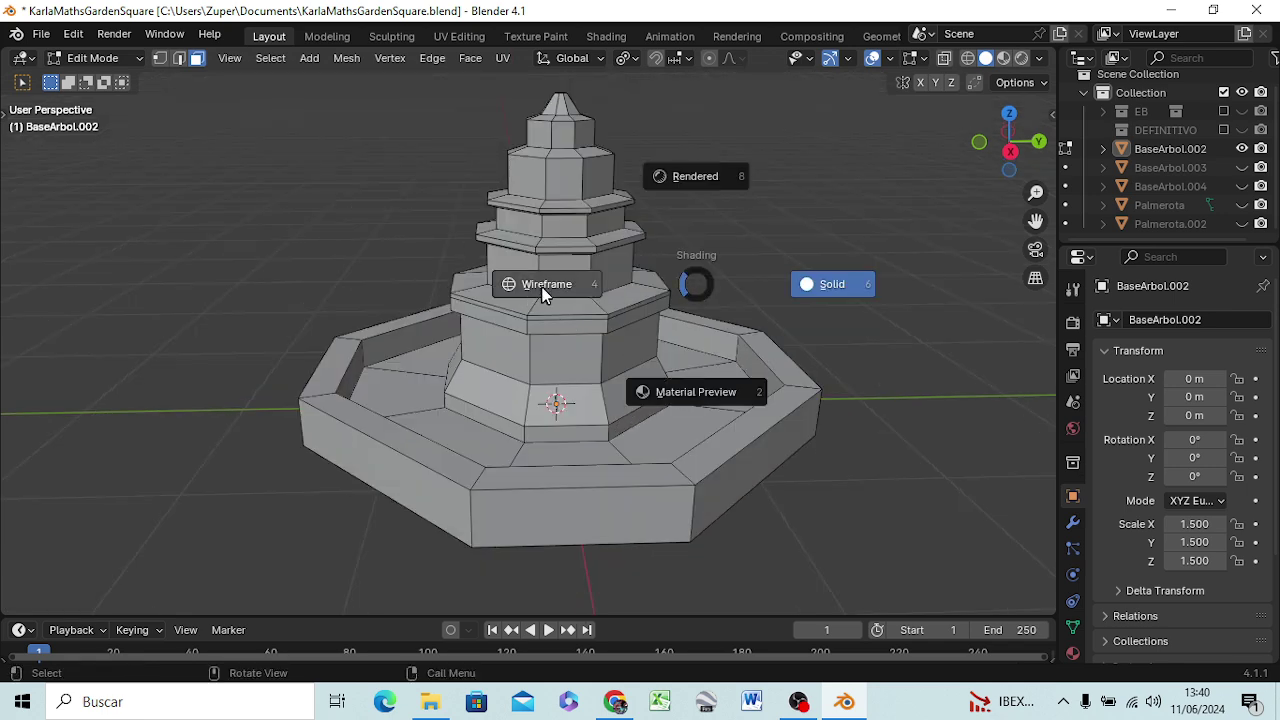
- Briefly inspect the mesh in wireframe, then return to solid shading
click(543, 287)
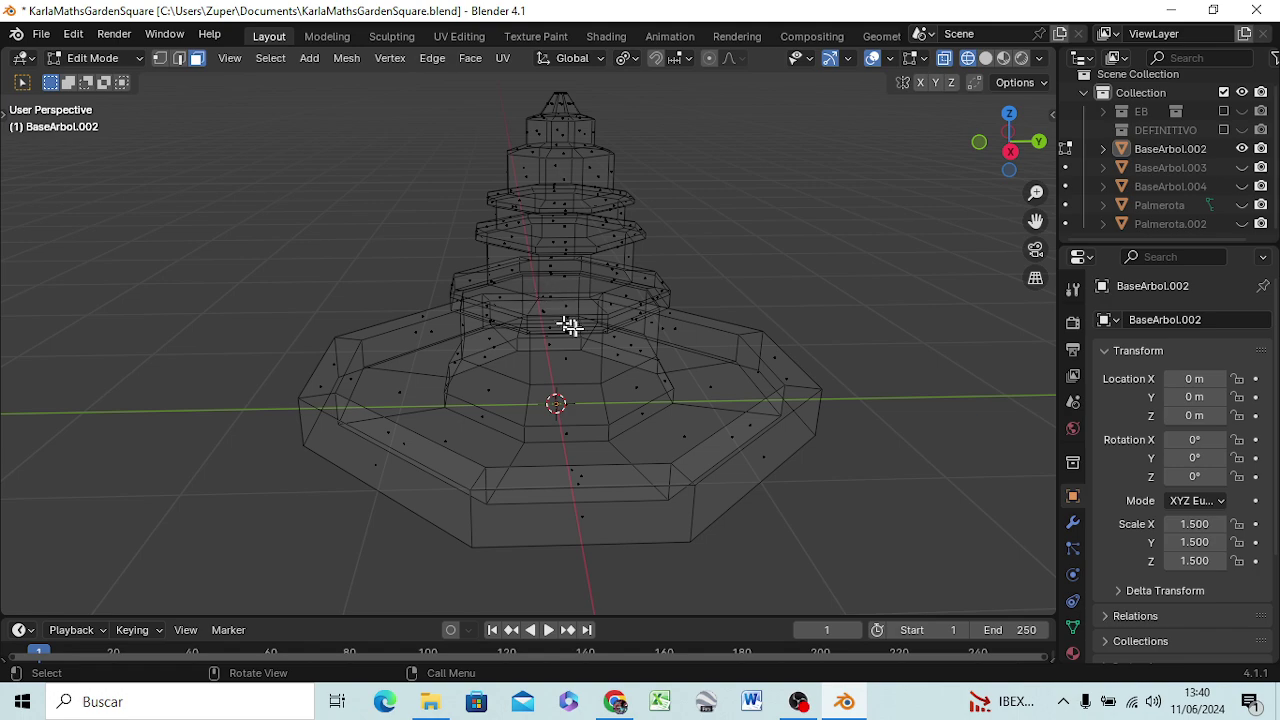
mouse_move(571, 329)
middle_down()
mouse_move(587, 290)
mouse_move(571, 357)
mouse_move(574, 509)
mouse_move(584, 472)
middle_up()
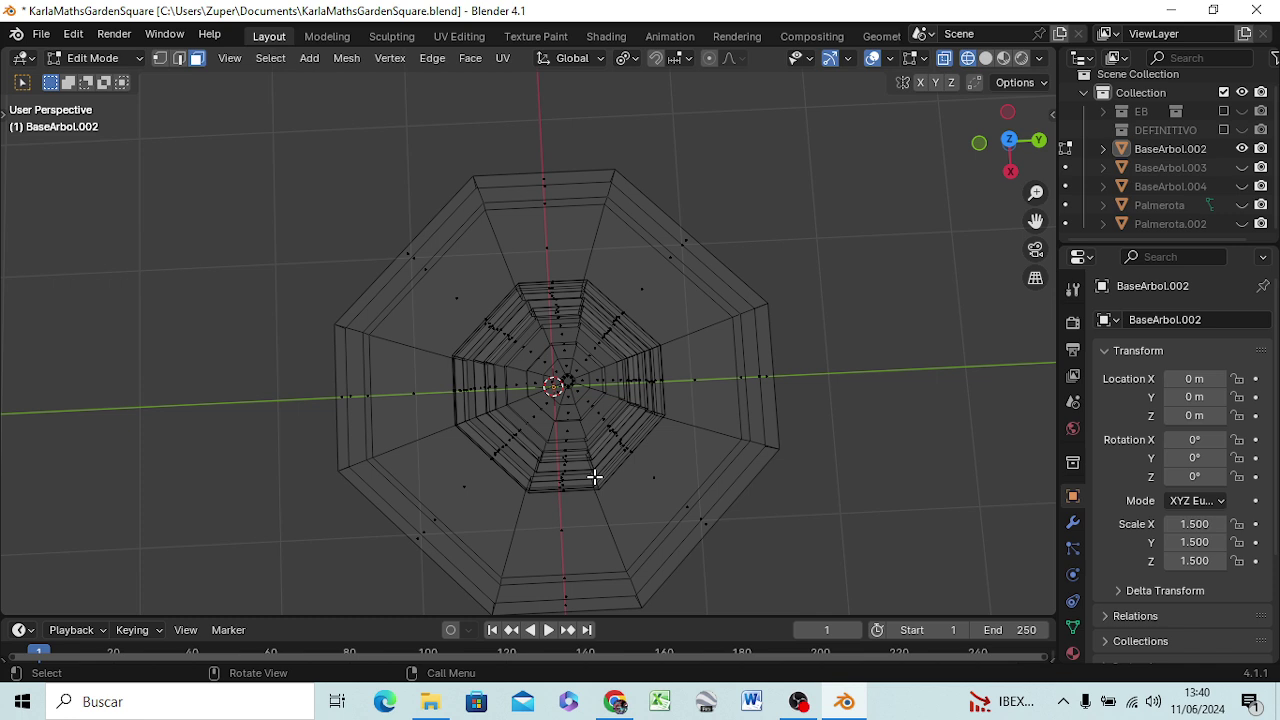
key(z)
click(745, 492)
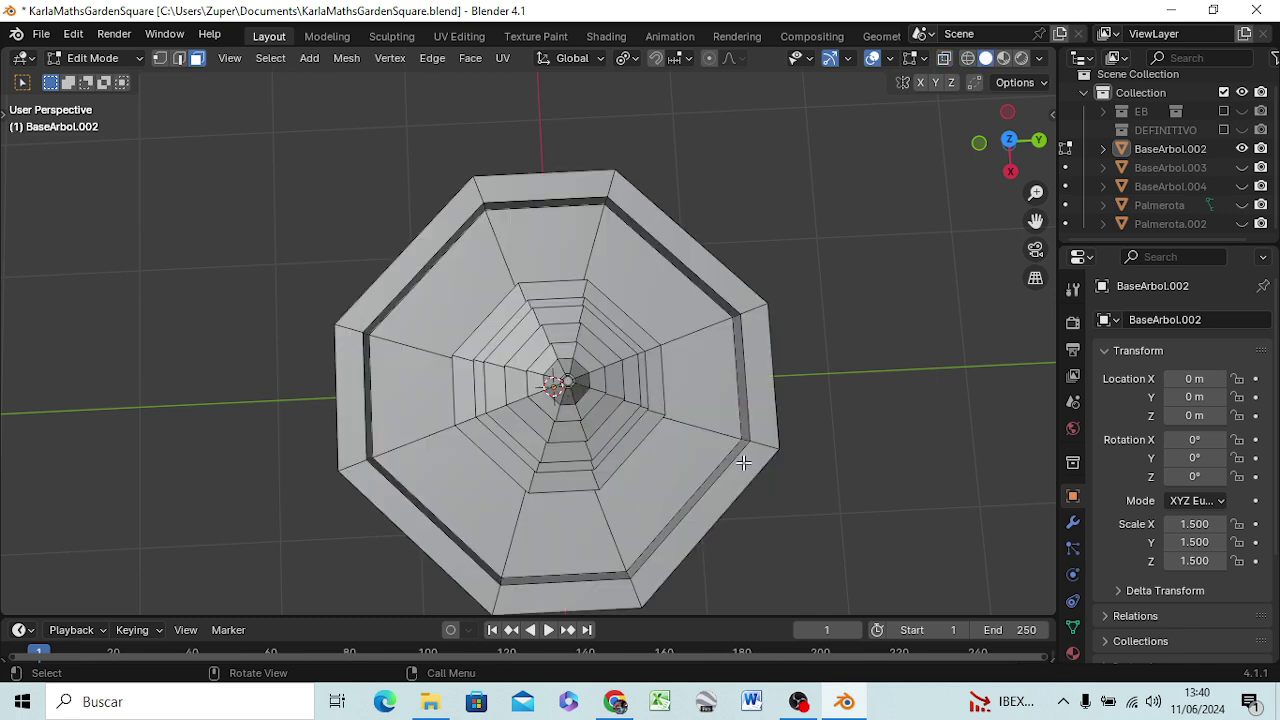
- Loop-select the edge ring around the cone's top opening and switch to front orthographic view
mouse_move(749, 452)
middle_down()
mouse_move(670, 424)
mouse_move(657, 437)
middle_up()
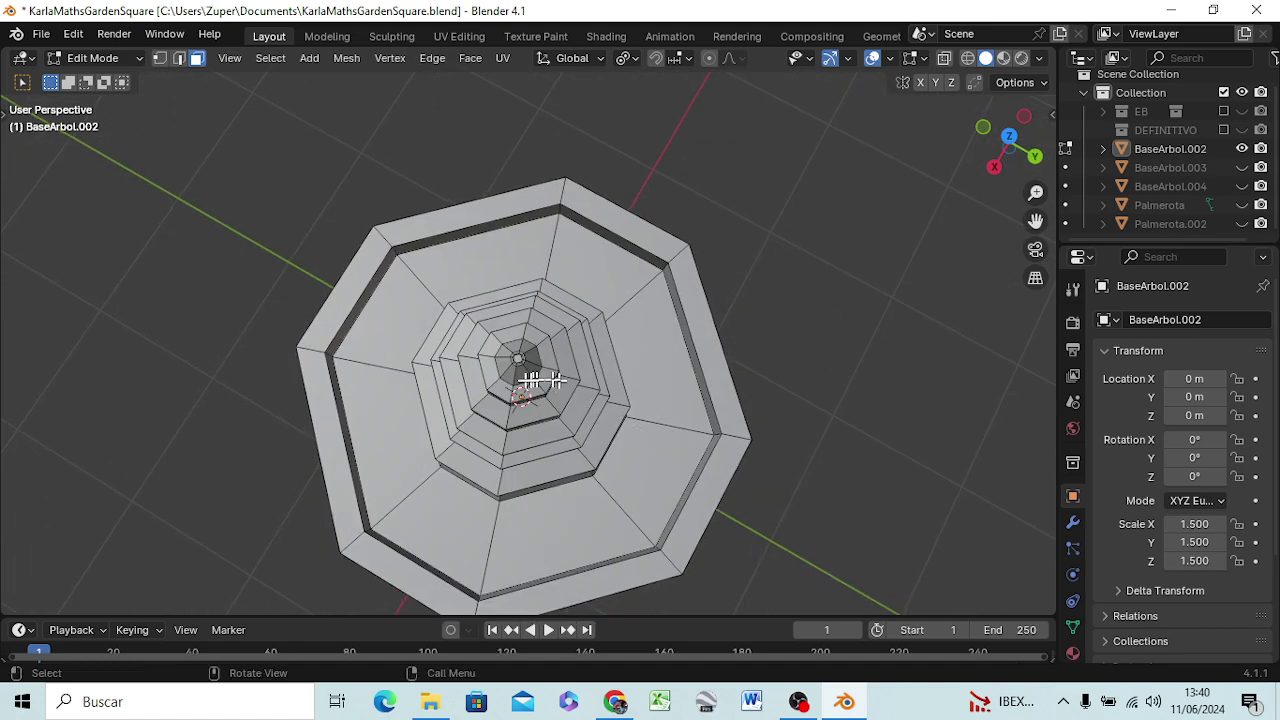
scroll(517, 380, up, 3)
scroll(512, 418, up, 3)
middle_drag(487, 480, 500, 505)
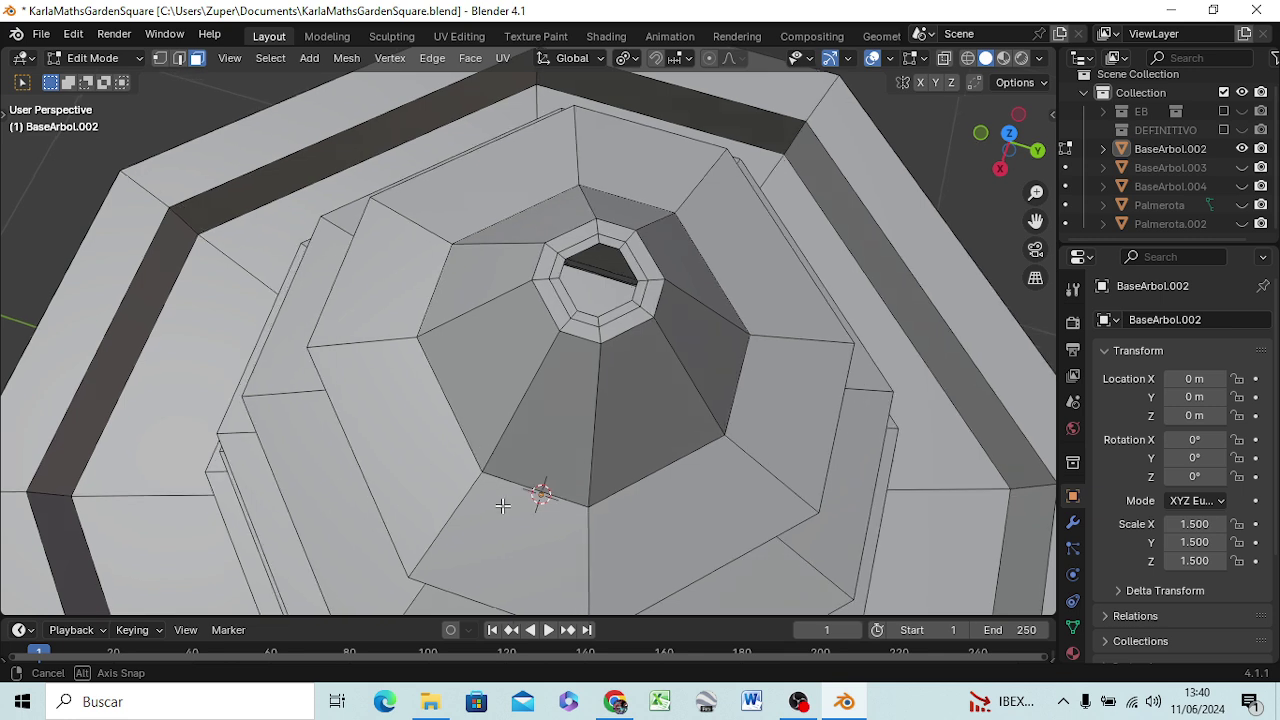
middle_drag(500, 505, 503, 498)
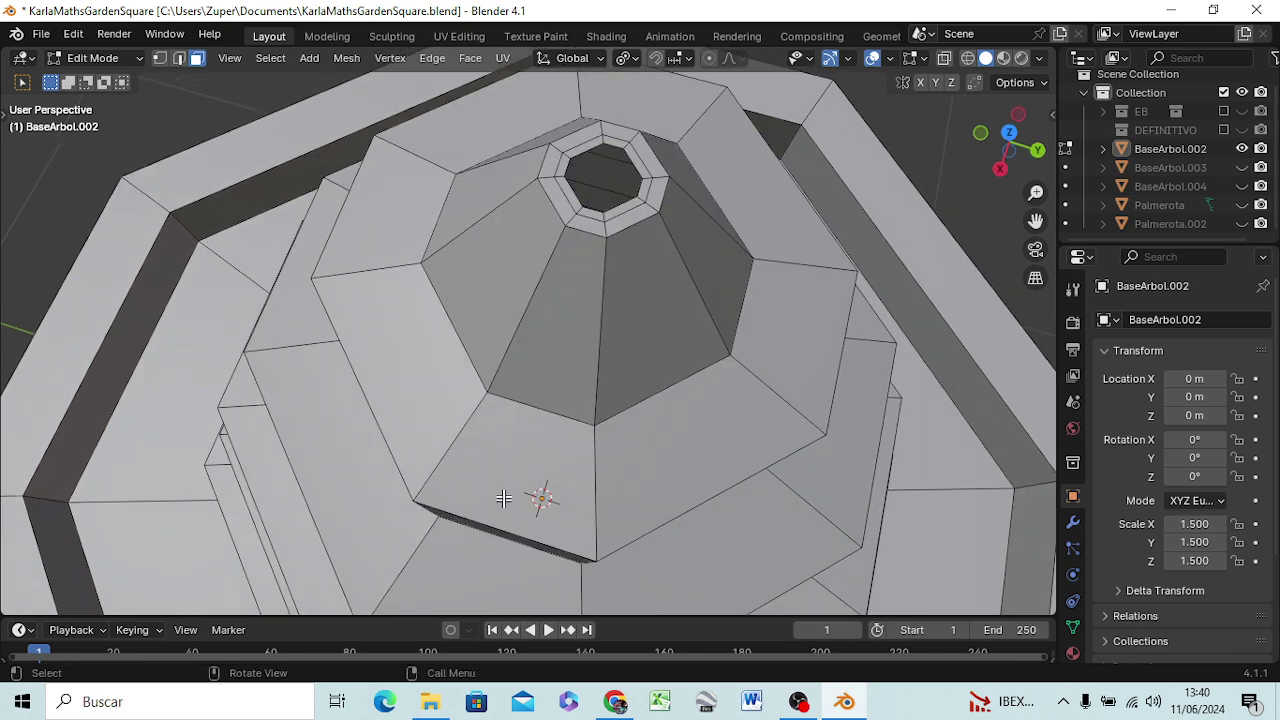
click(592, 146)
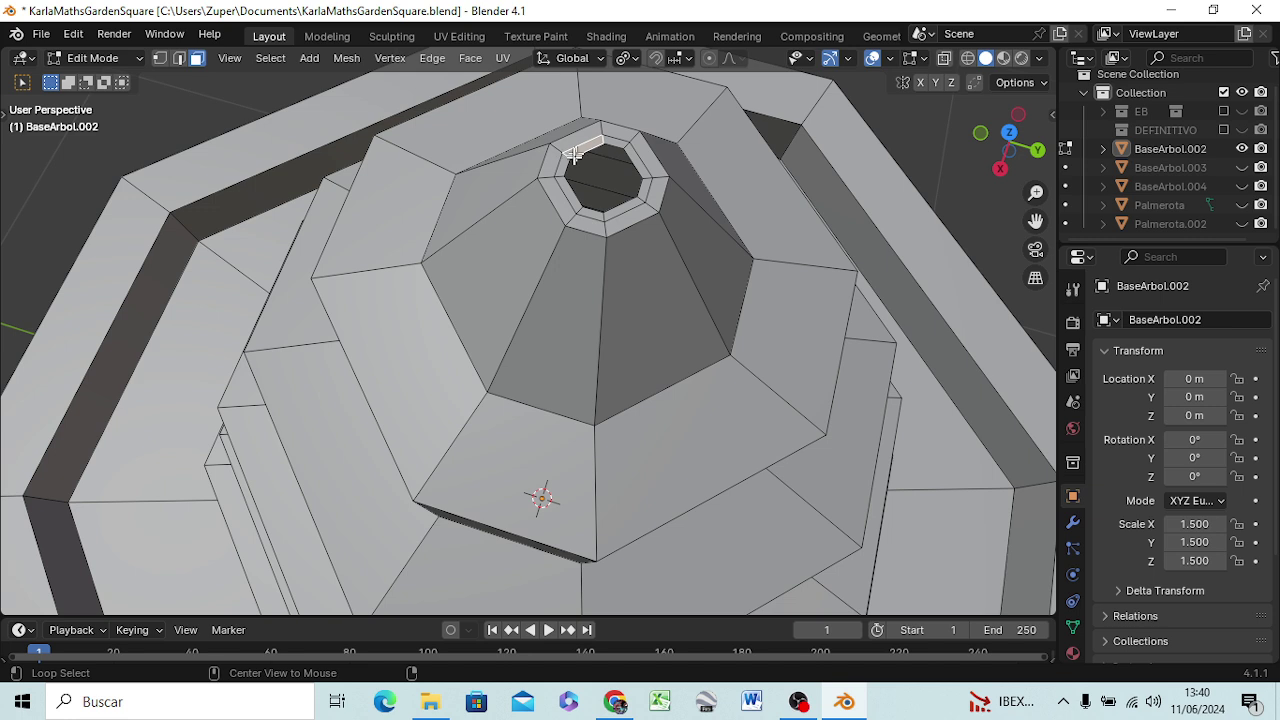
alt+click(569, 155)
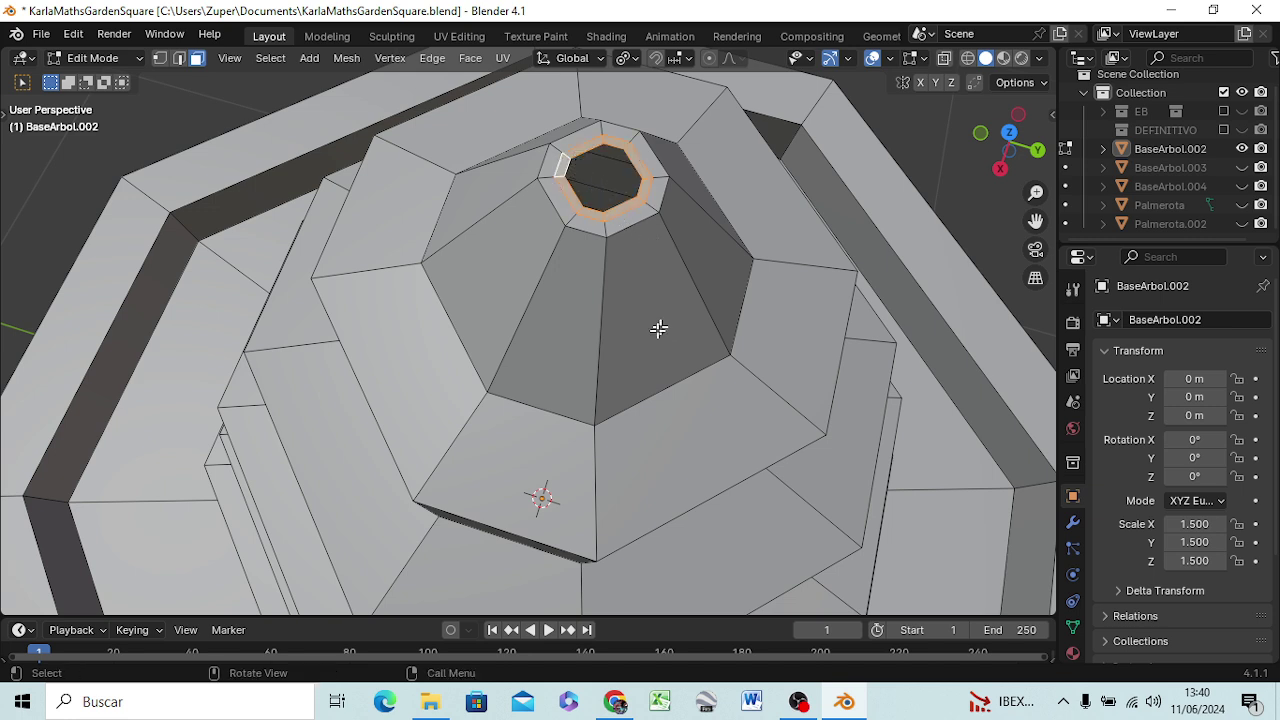
mouse_move(646, 315)
middle_down()
mouse_move(629, 289)
mouse_move(614, 321)
middle_up()
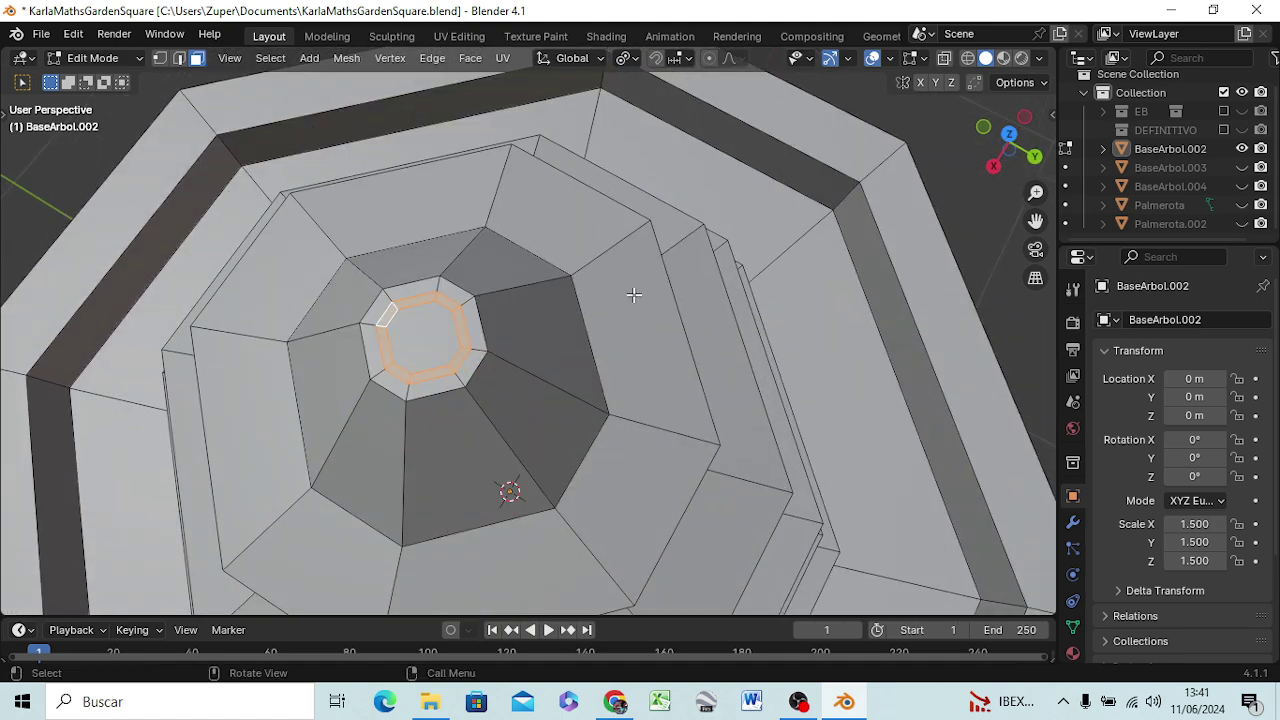
key(KP_1)
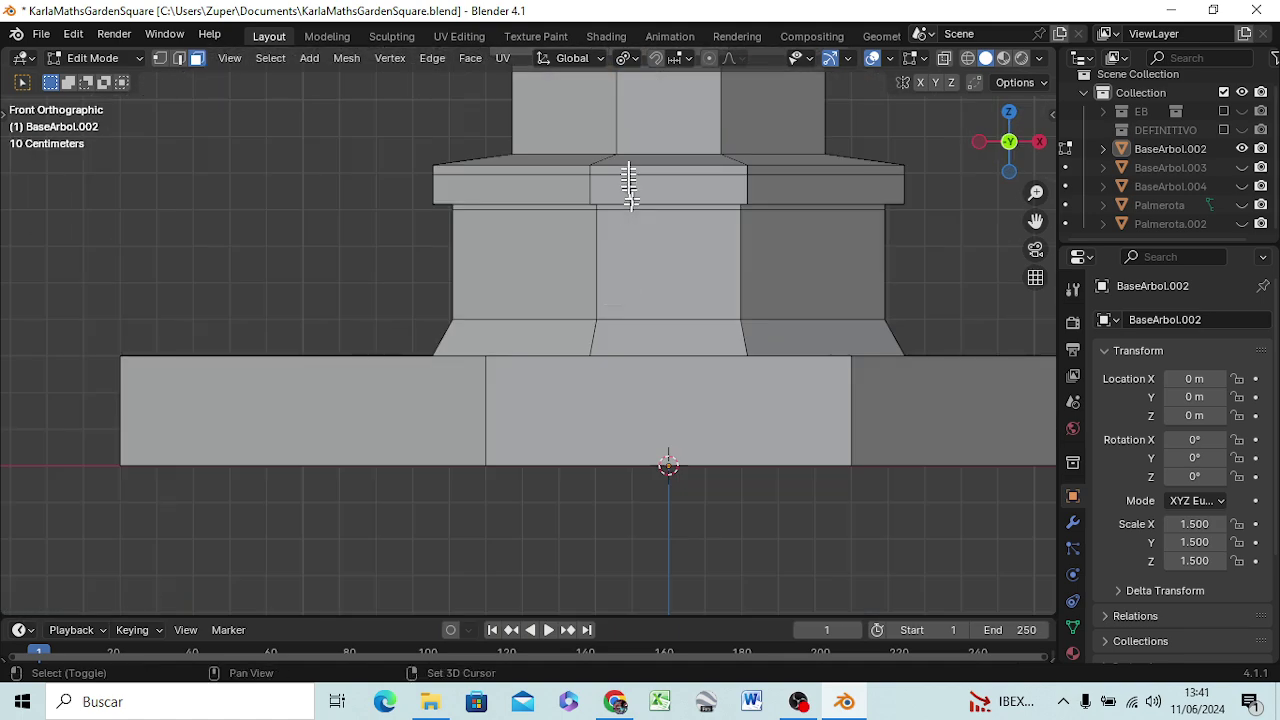
- Extrude the top opening ring up into a short neck and widen its rim outward
ctrl+middle_drag(631, 191, 499, 258)
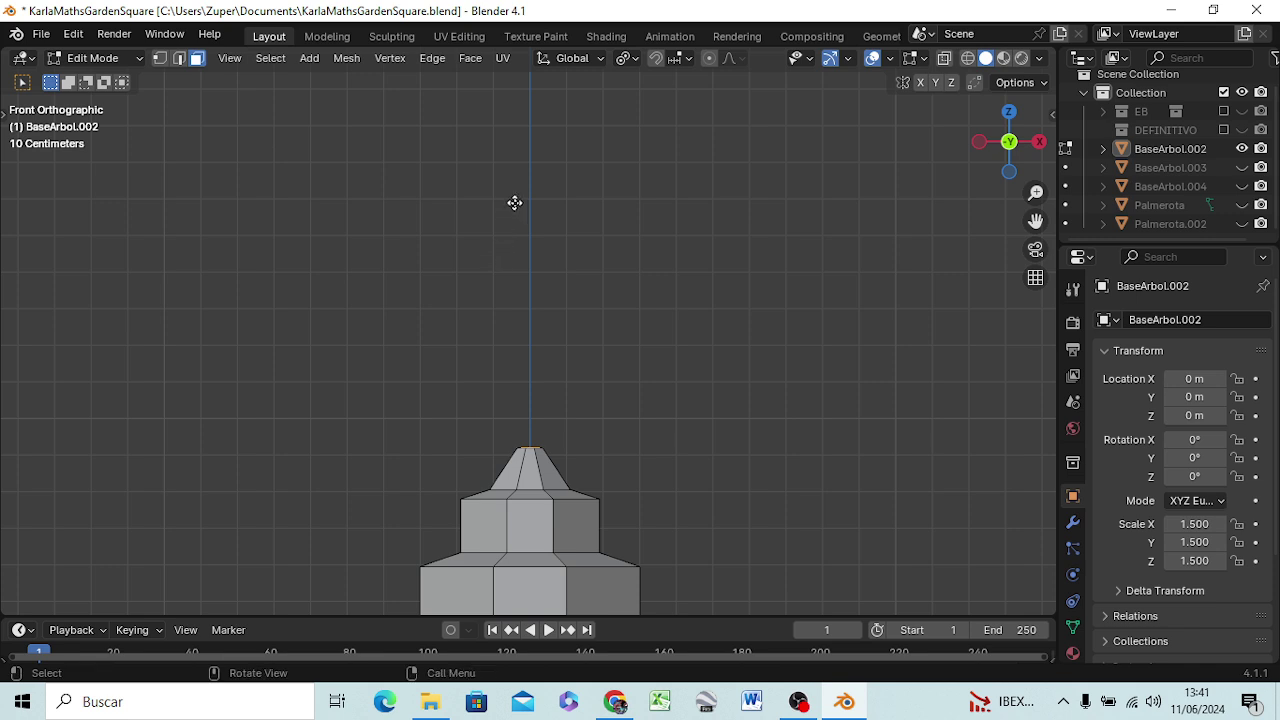
key(e)
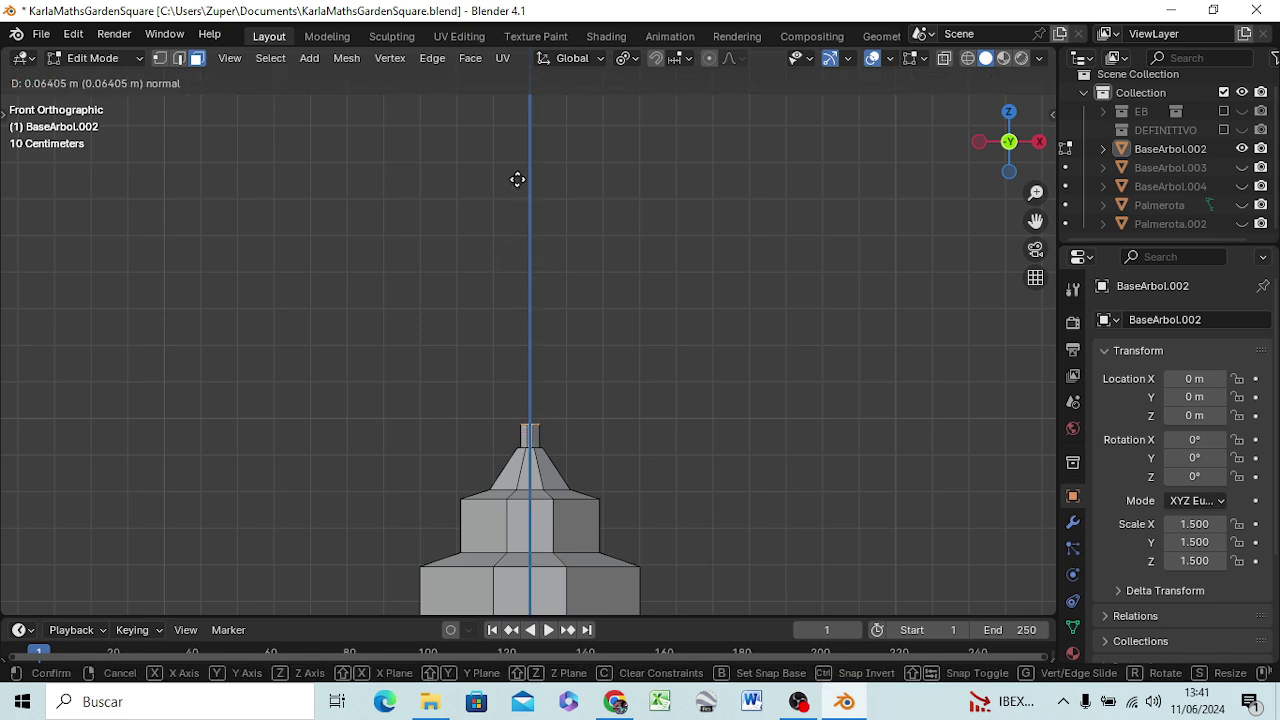
click(515, 193)
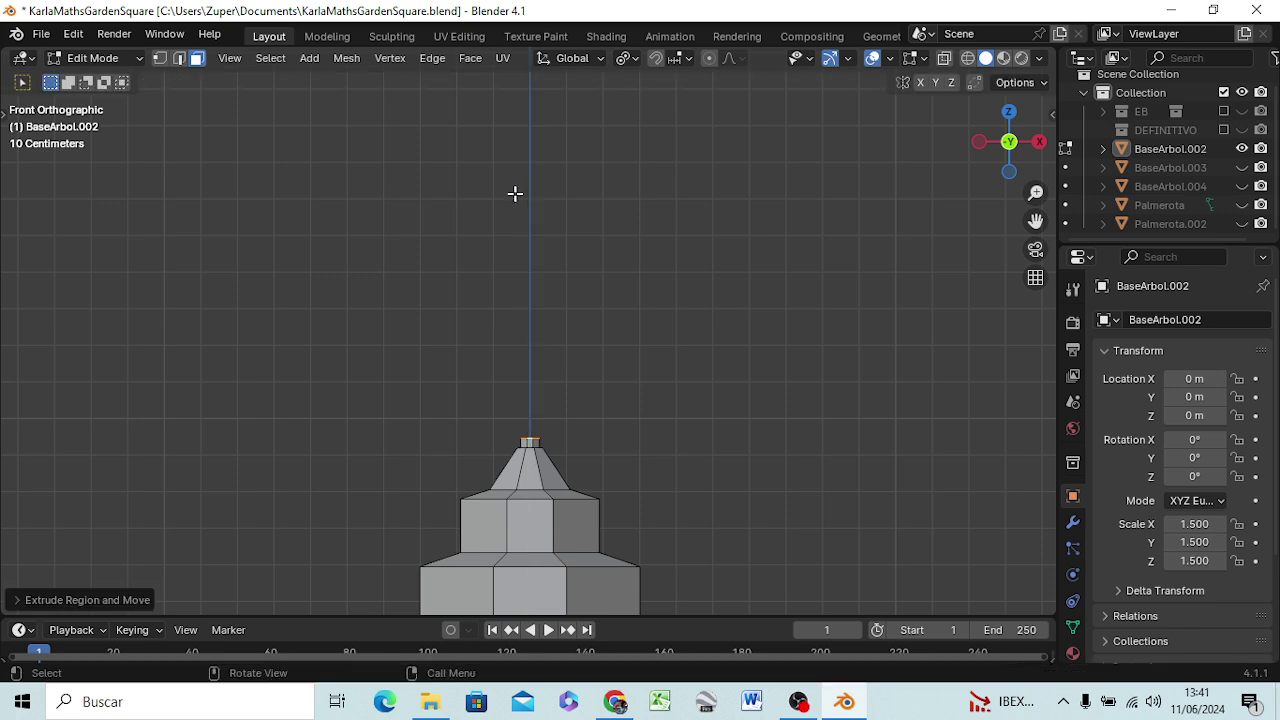
key(e)
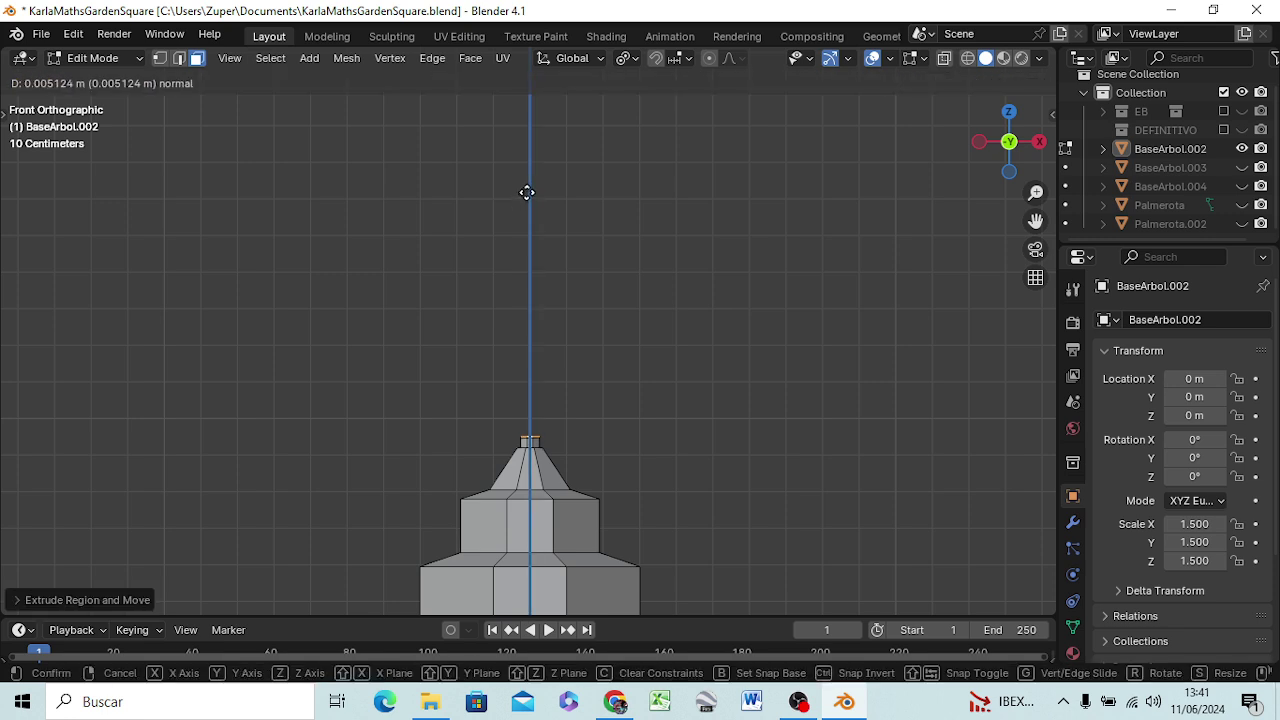
click(526, 194)
key(s)
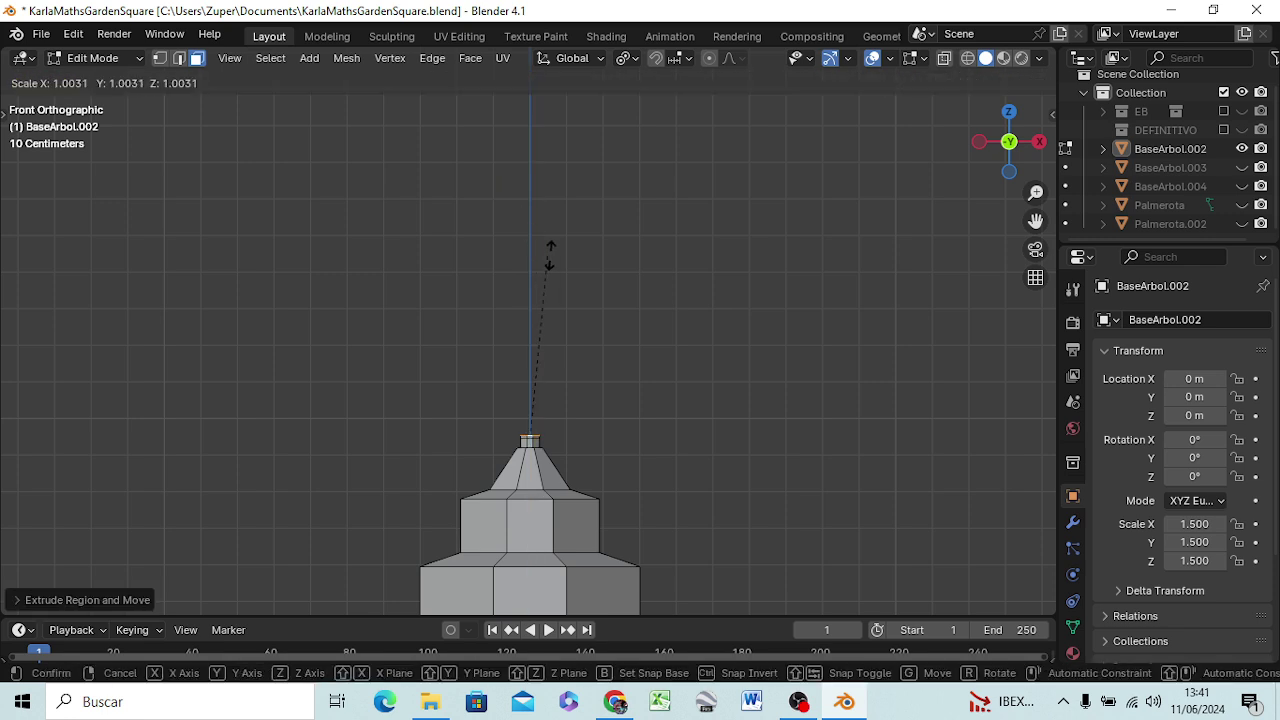
click(699, 249)
- Extrude the widened rim slightly and scale the new cap ring to about 0.66
key(e)
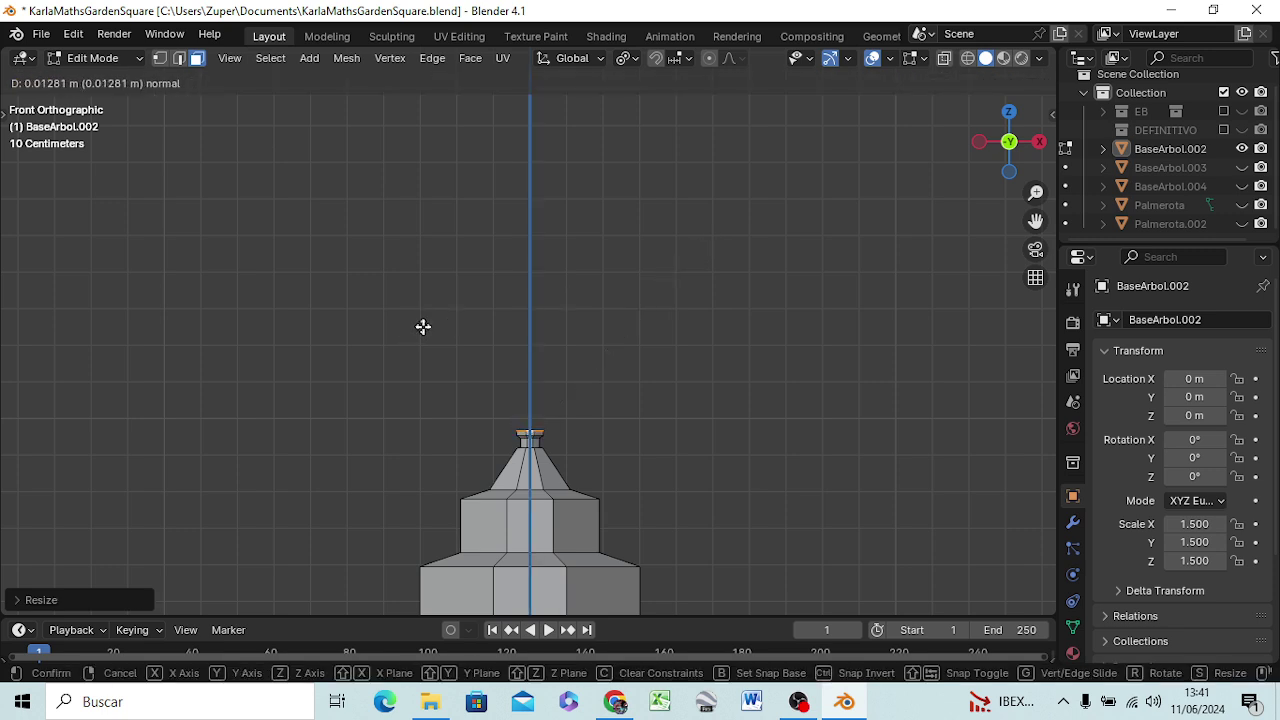
click(423, 326)
key(e)
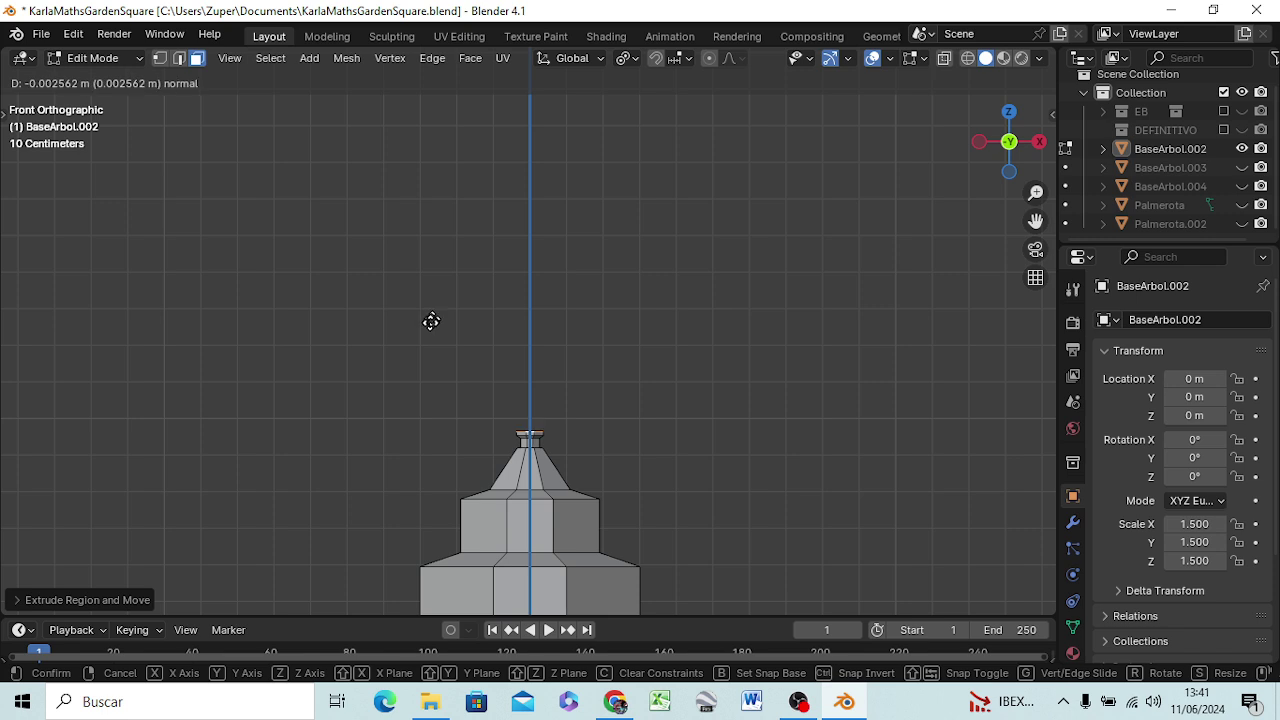
click(430, 321)
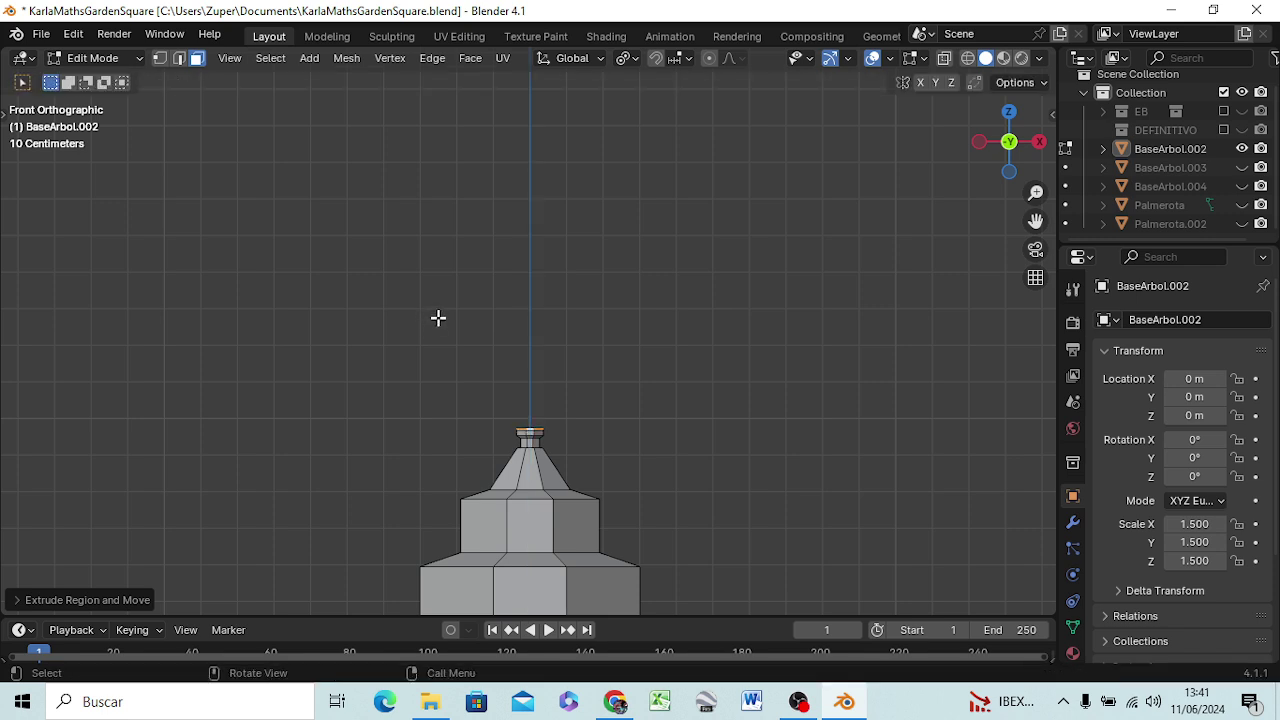
key(s)
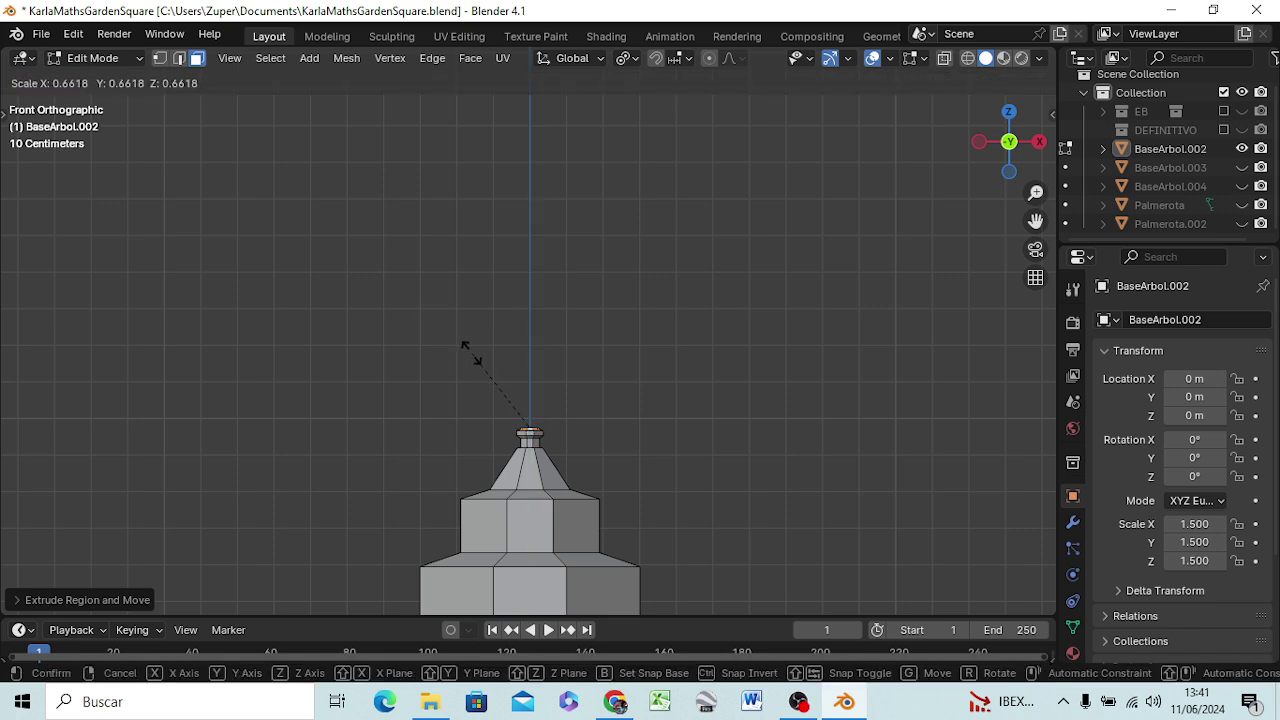
click(480, 355)
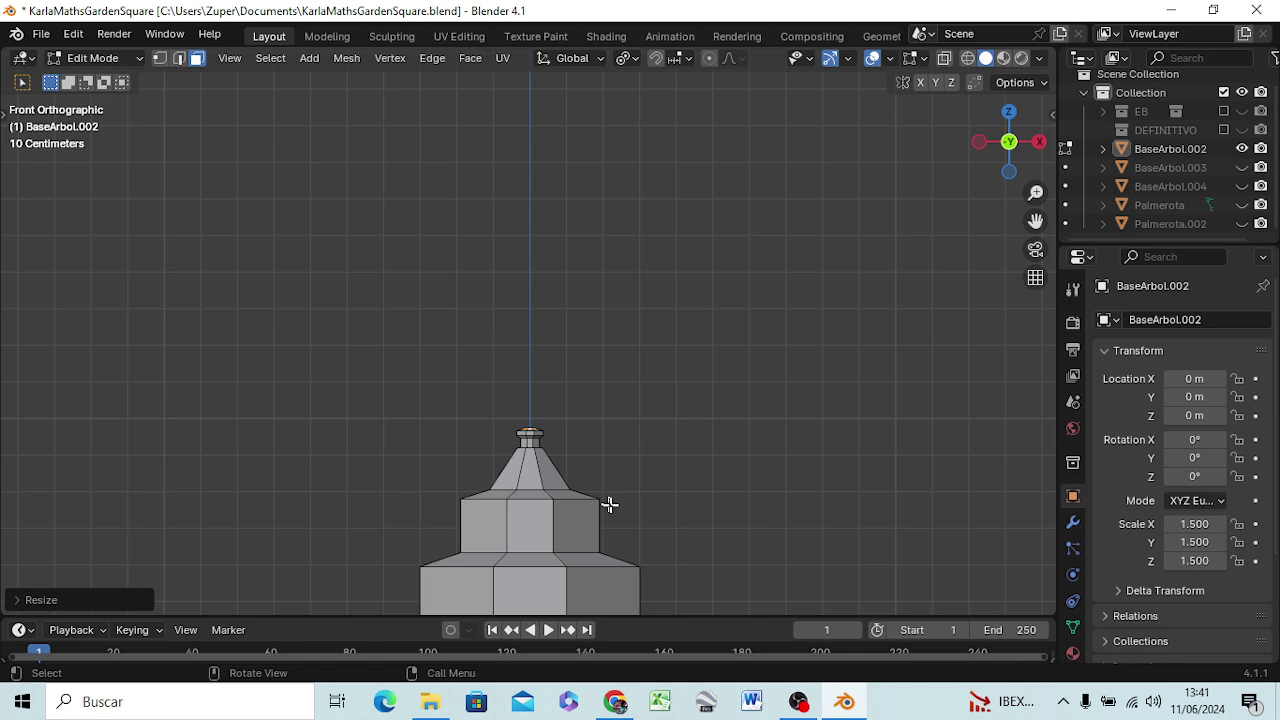
mouse_move(657, 448)
middle_down()
mouse_move(640, 580)
mouse_move(651, 451)
middle_up()
scroll(651, 451, down, 2)
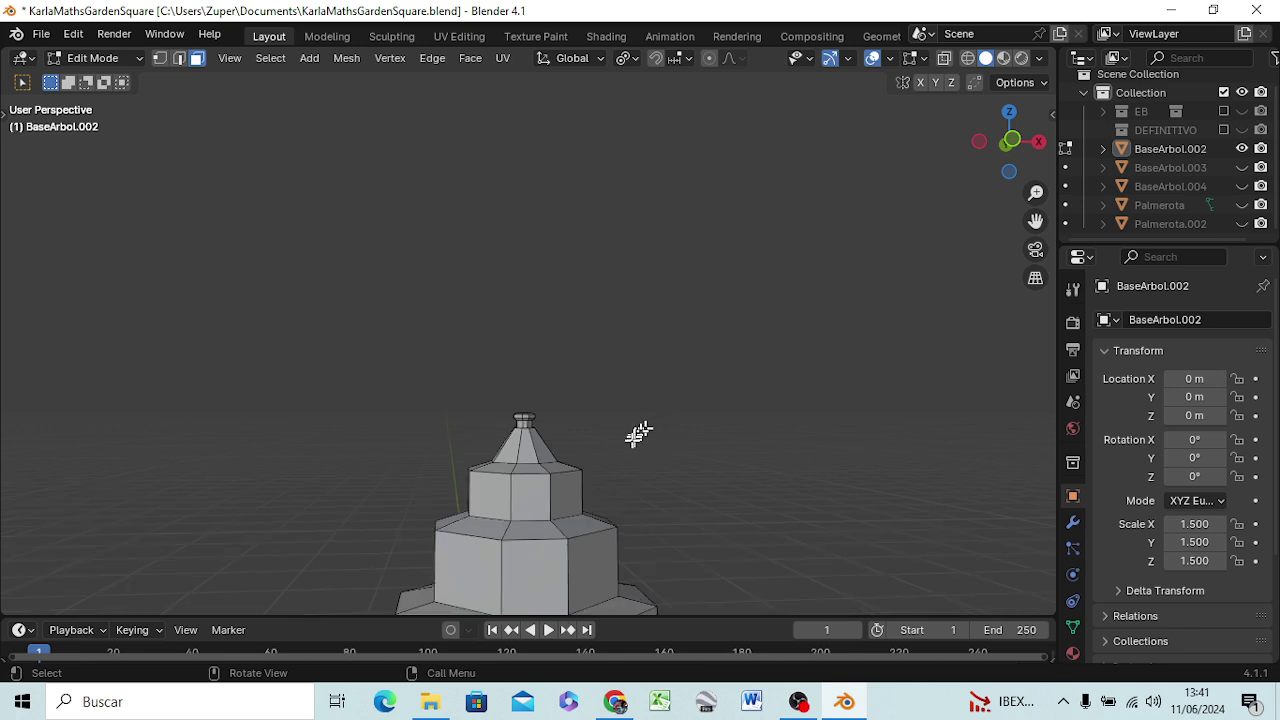
scroll(637, 434, down, 2)
scroll(631, 429, down, 3)
scroll(631, 435, down, 2)
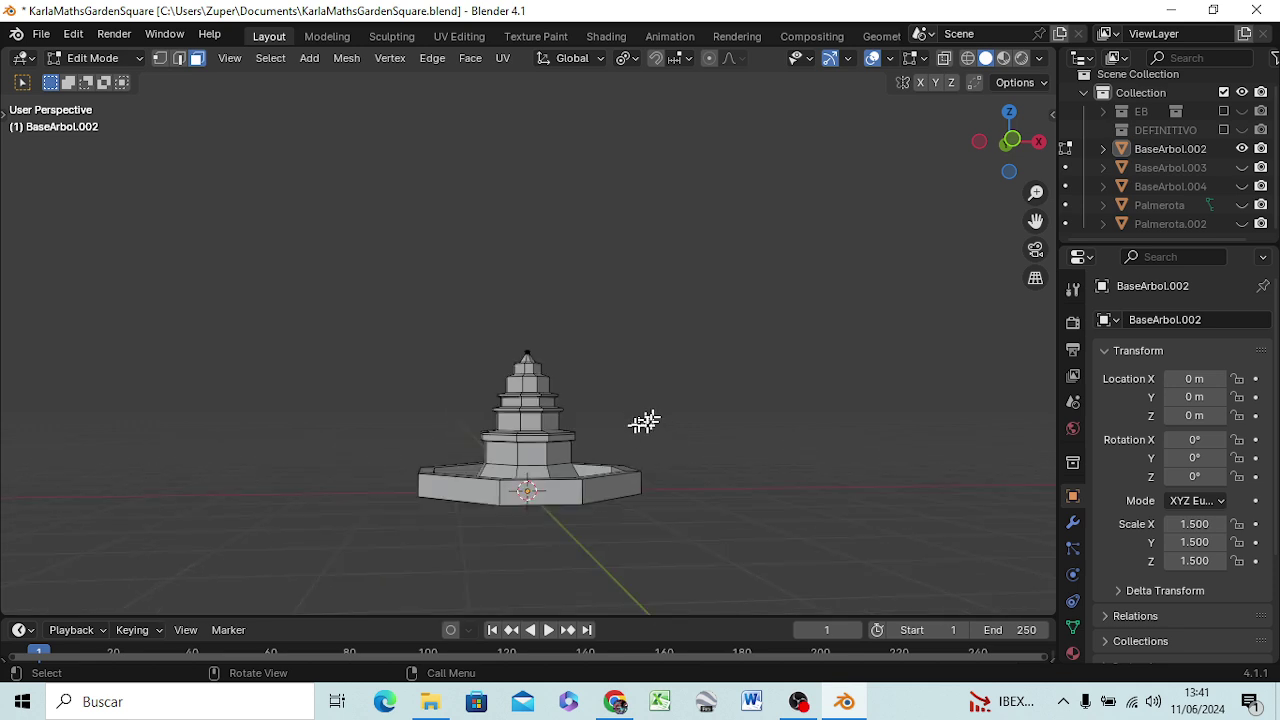
scroll(608, 372, up, 1)
scroll(600, 378, up, 2)
middle_drag(719, 466, 594, 466)
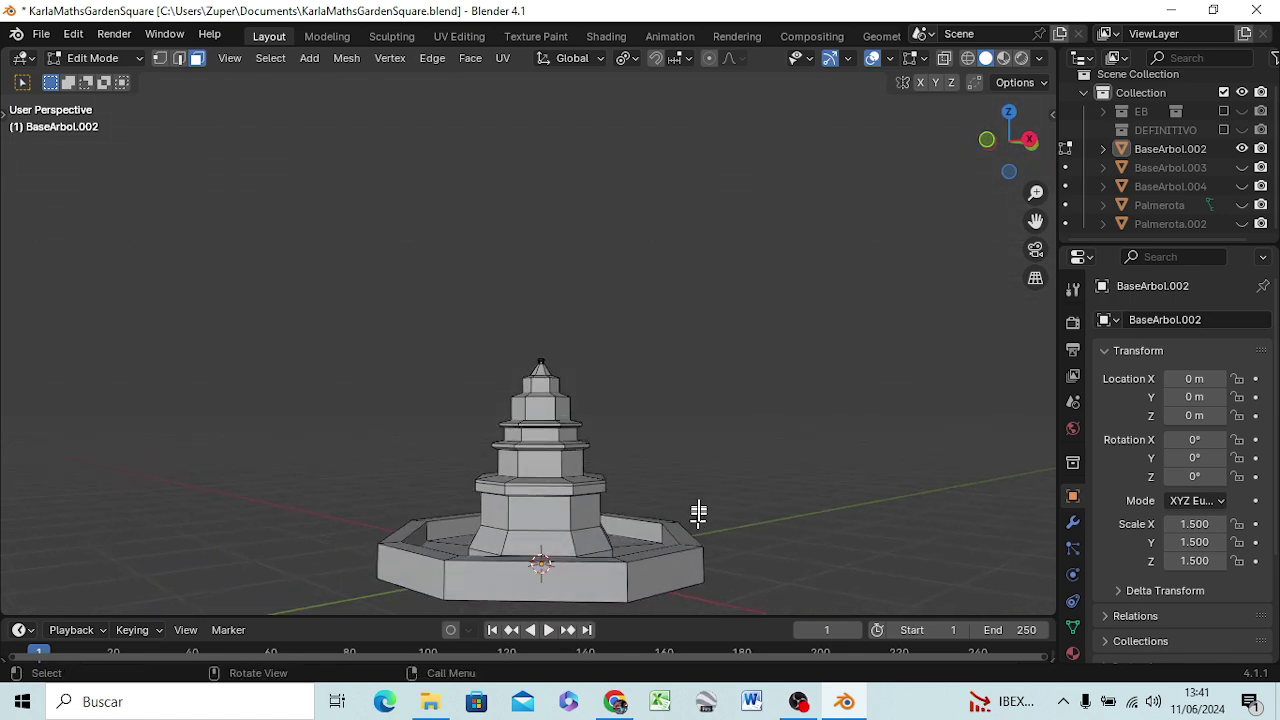
scroll(746, 543, down, 1)
middle_drag(744, 540, 470, 140)
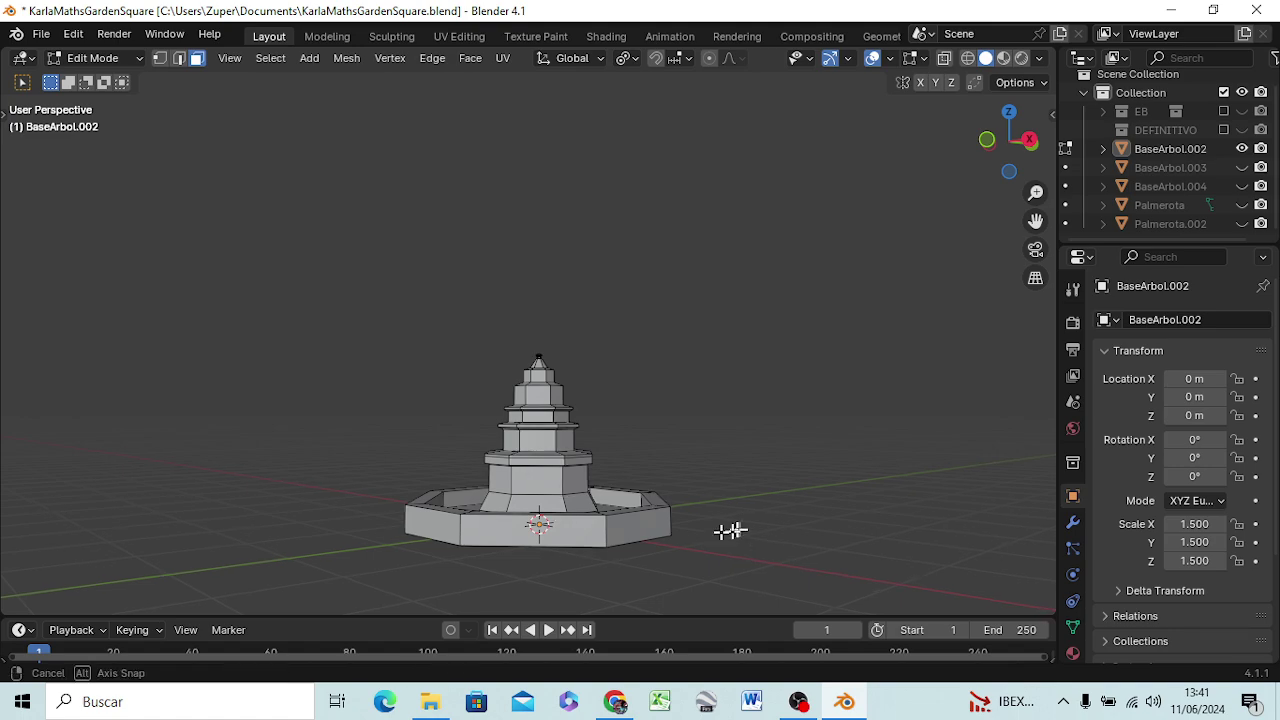
mouse_move(594, 121)
middle_down()
mouse_move(557, 288)
mouse_move(357, 147)
middle_up()
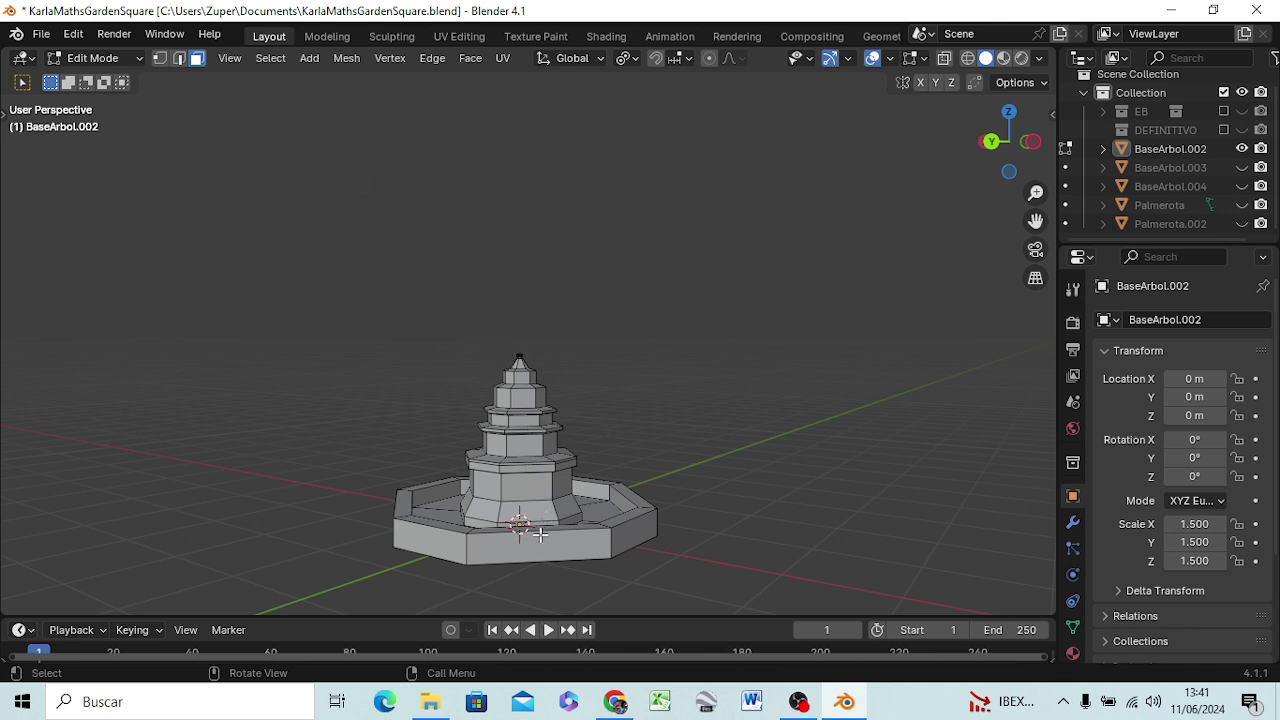
scroll(538, 535, up, 3)
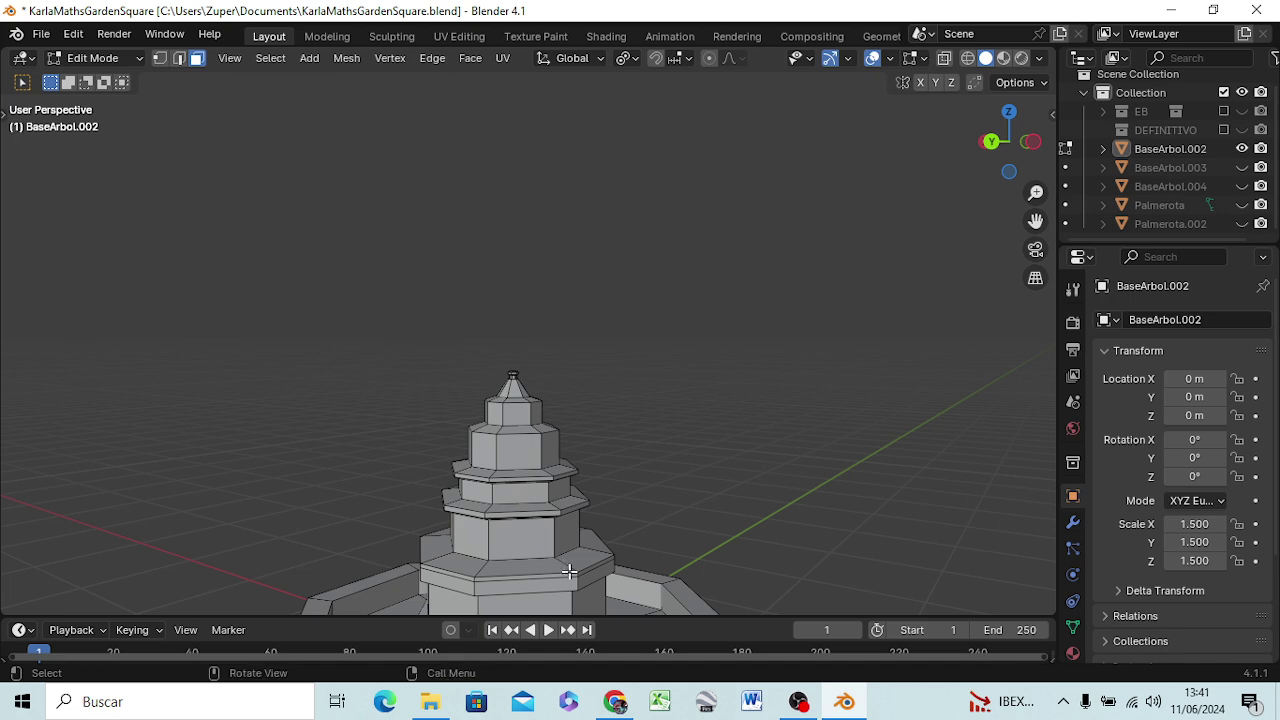
- From top view in Edge mode, loop-select the edge ring just inside the base's outer rim
key(KP_7)
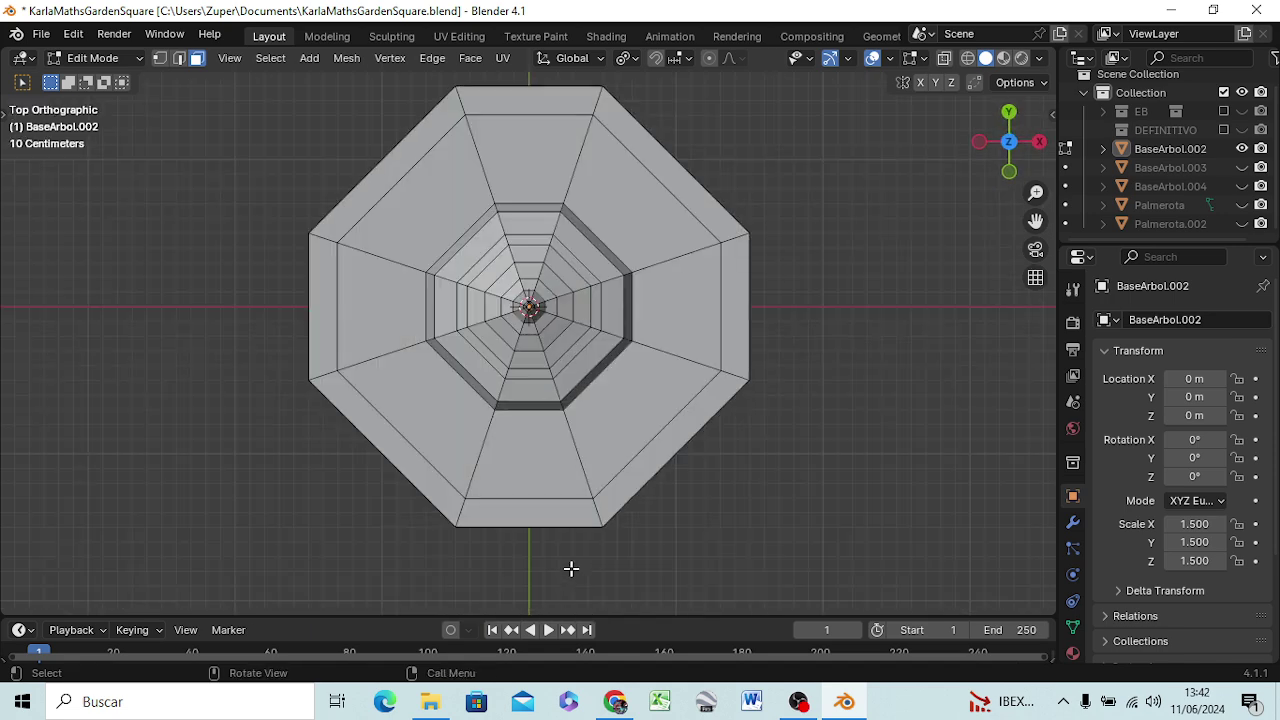
alt+click(685, 440)
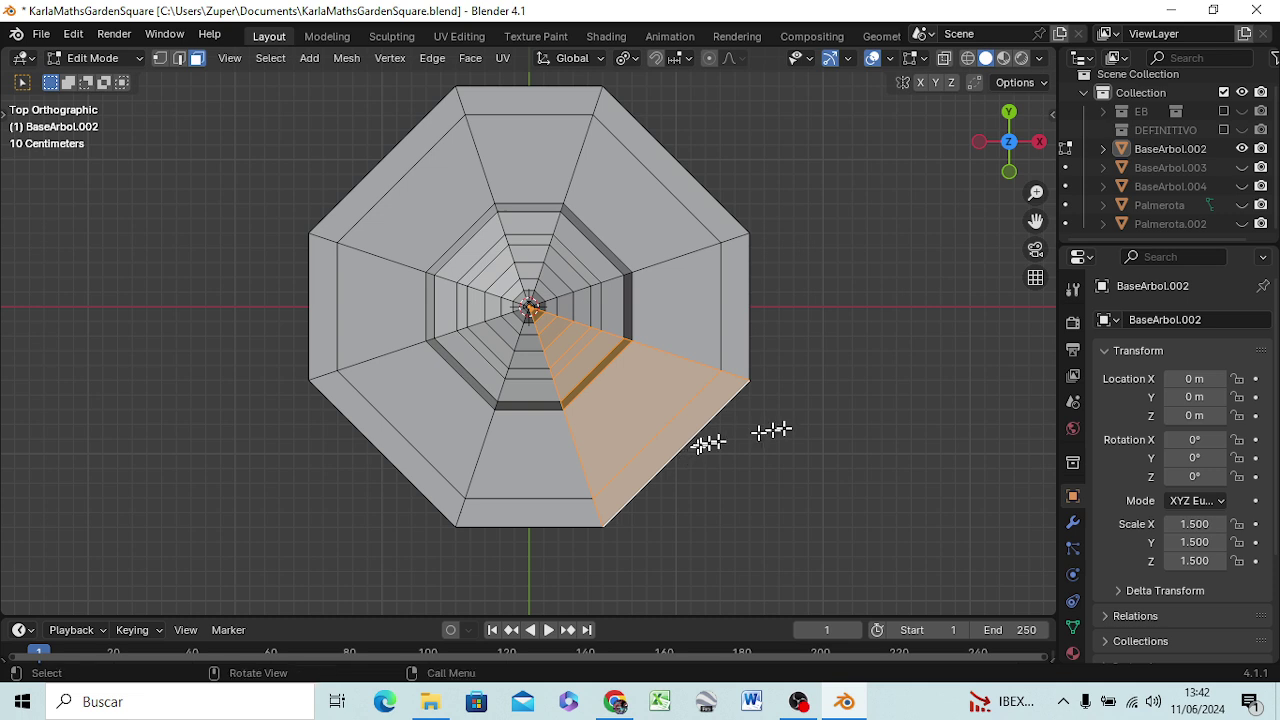
click(806, 423)
key(2)
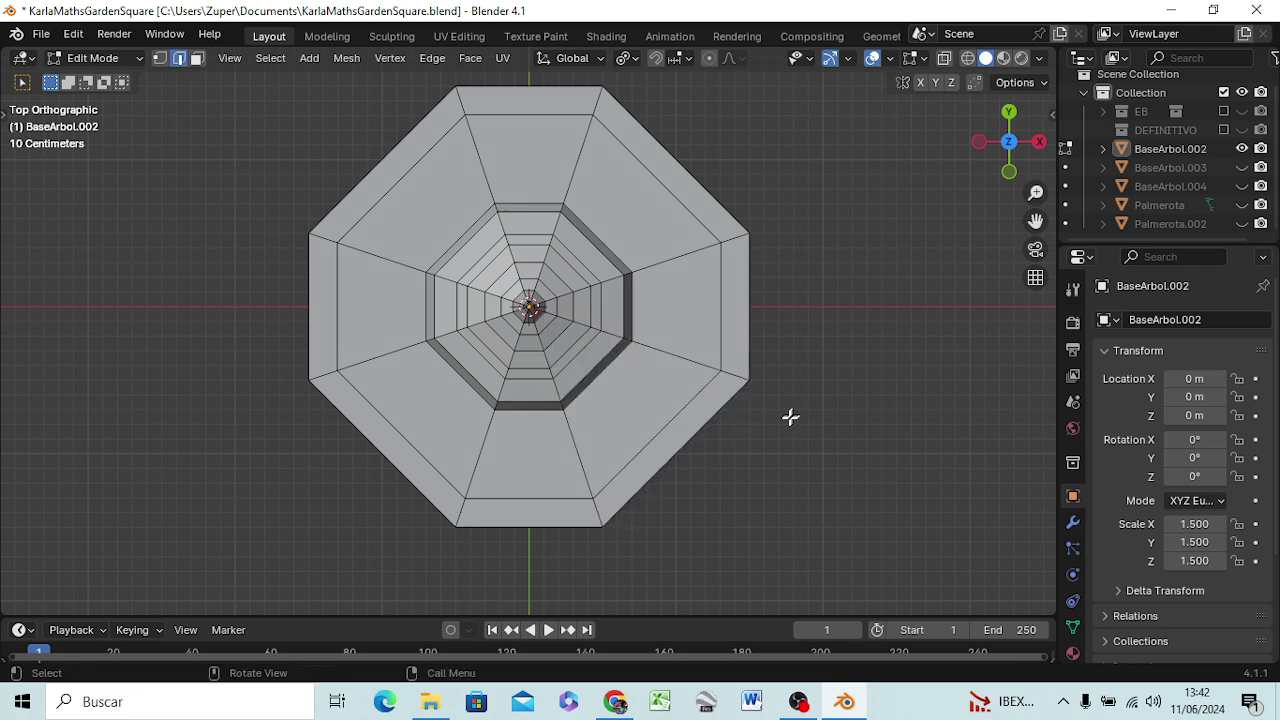
alt+click(708, 418)
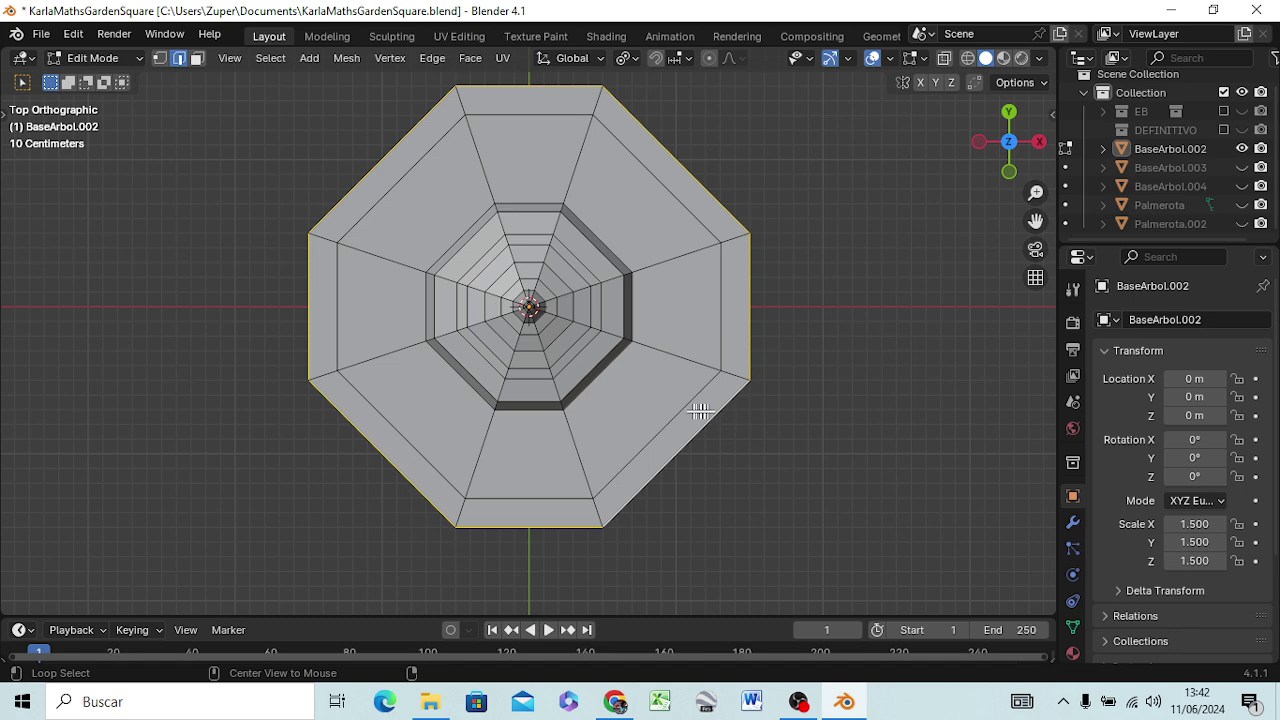
alt+click(684, 408)
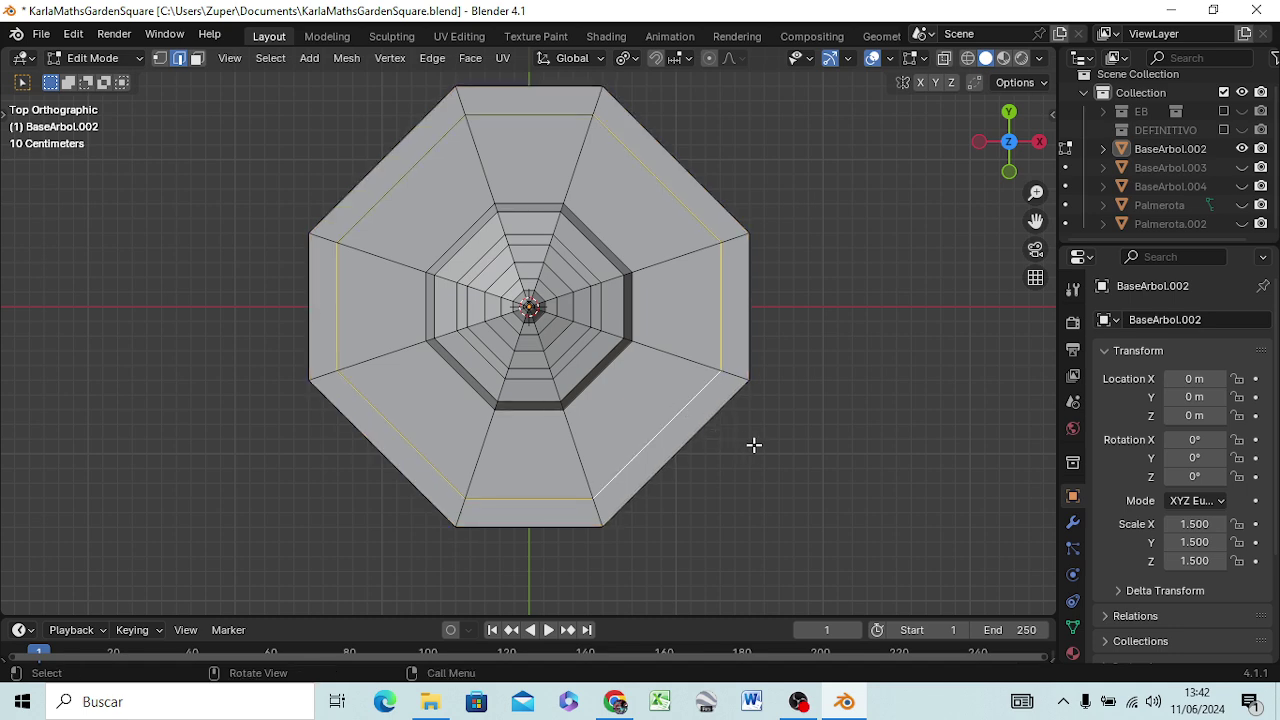
middle_drag(823, 494, 780, 409)
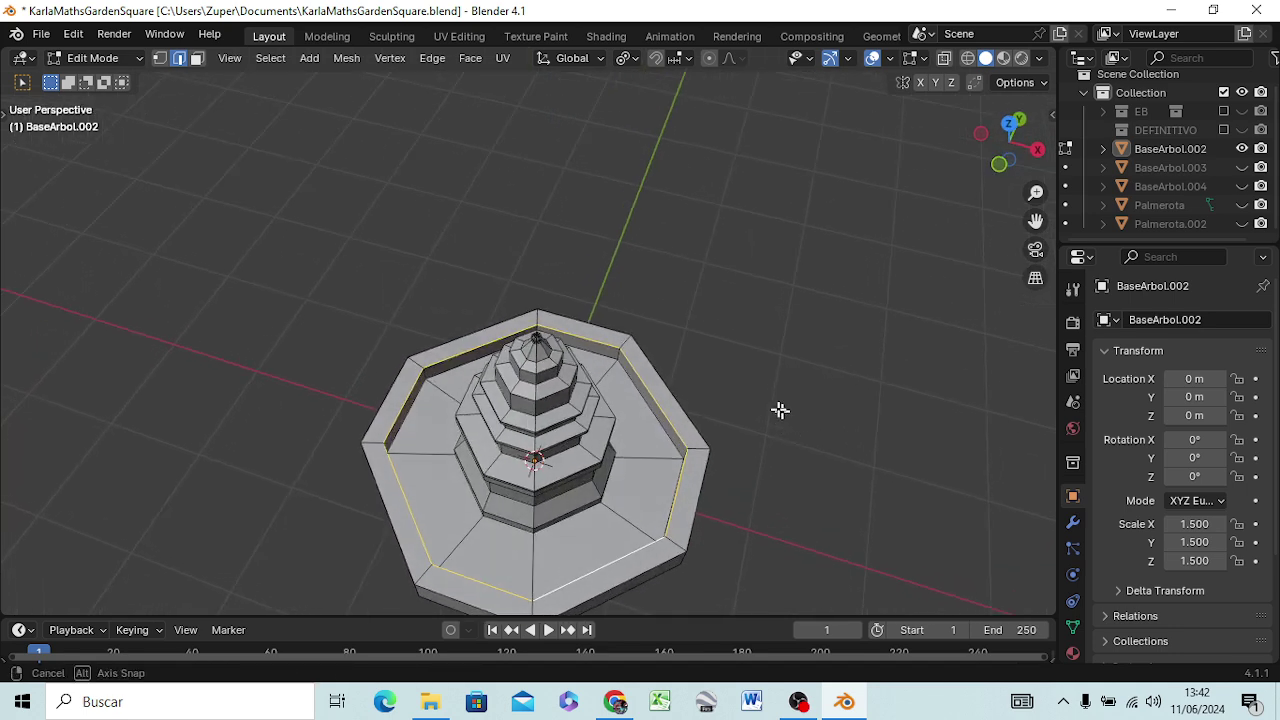
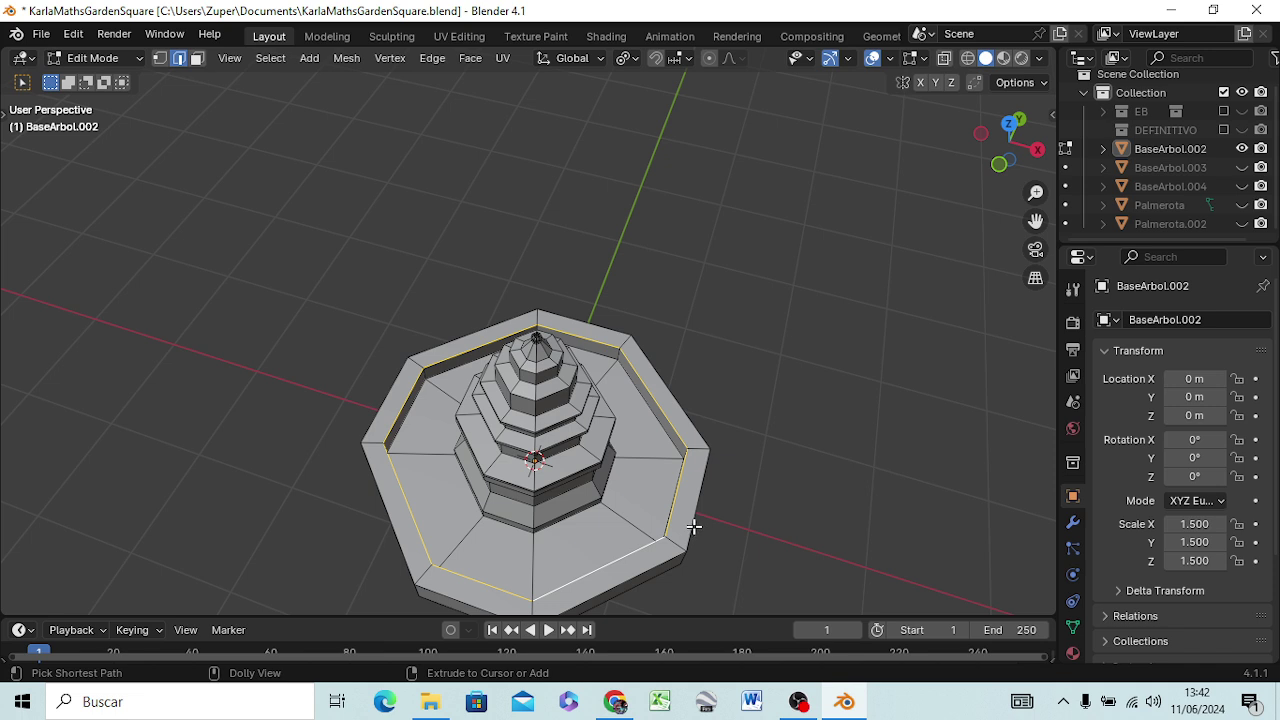
- Loop-select the outer top rim edge of the basin, orbiting to confirm the right loop
click(745, 480)
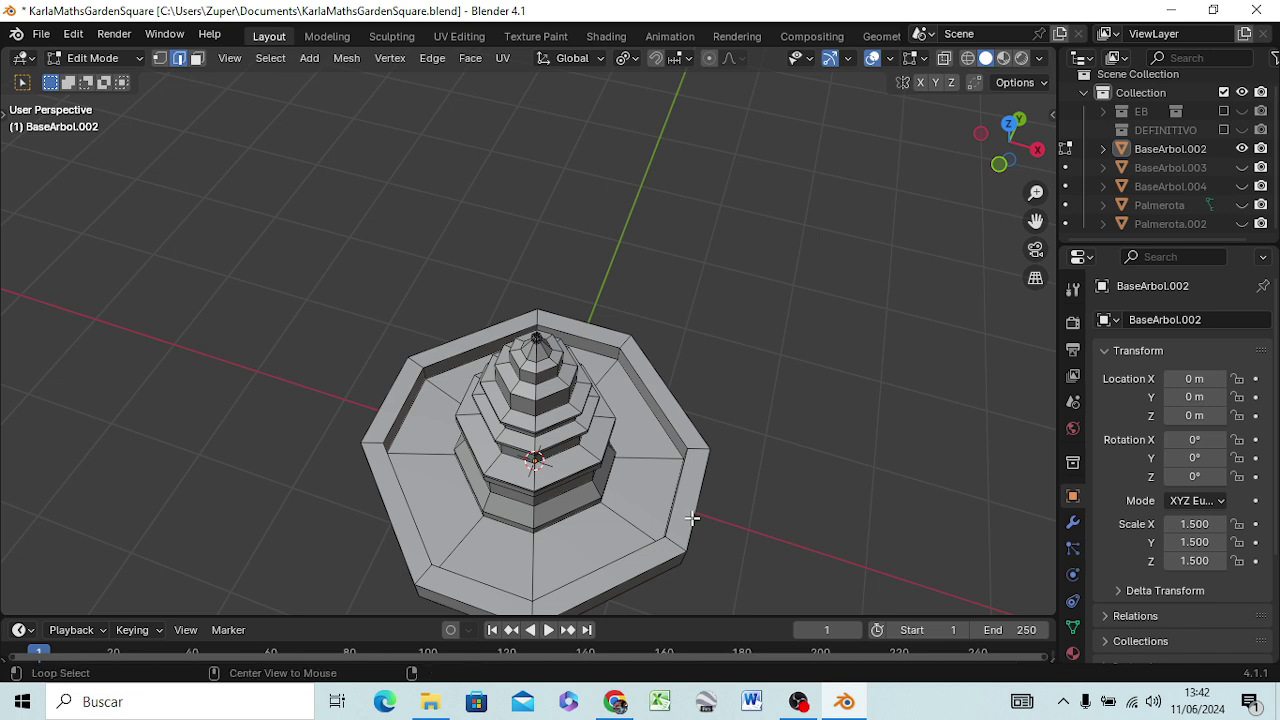
alt+click(692, 516)
alt+click(674, 510)
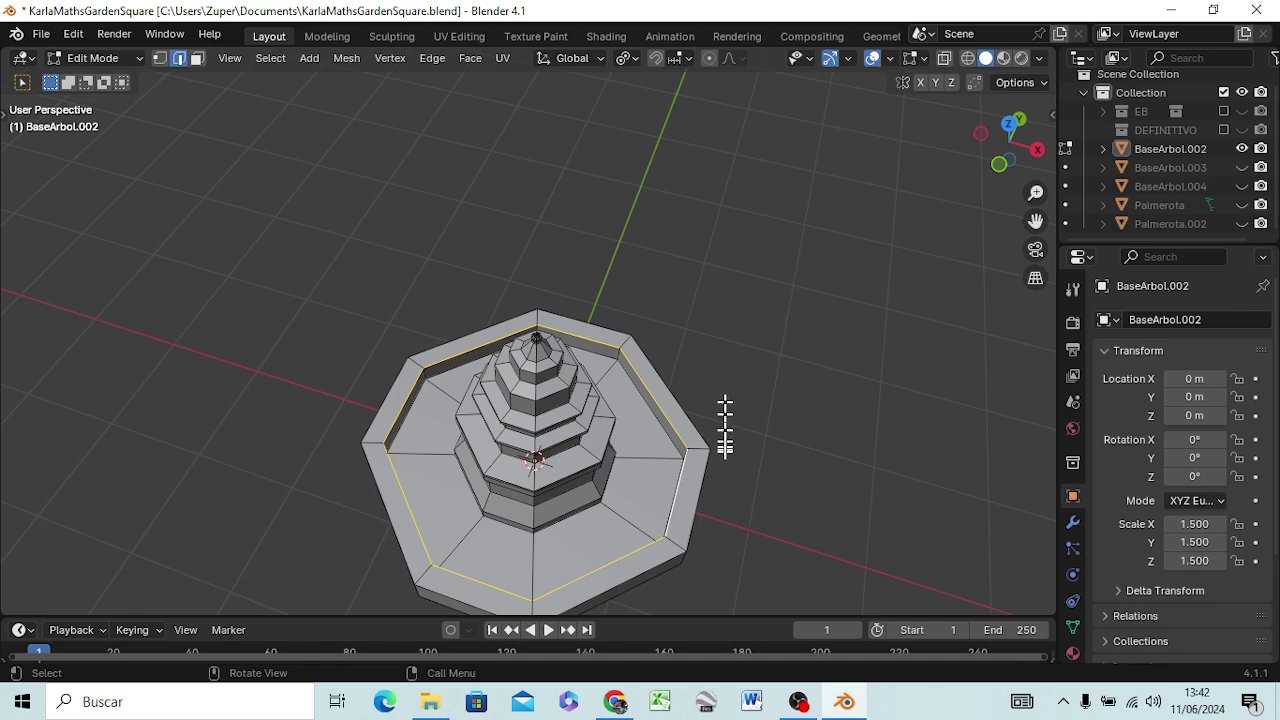
mouse_move(729, 520)
middle_down()
mouse_move(640, 463)
mouse_move(655, 470)
middle_up()
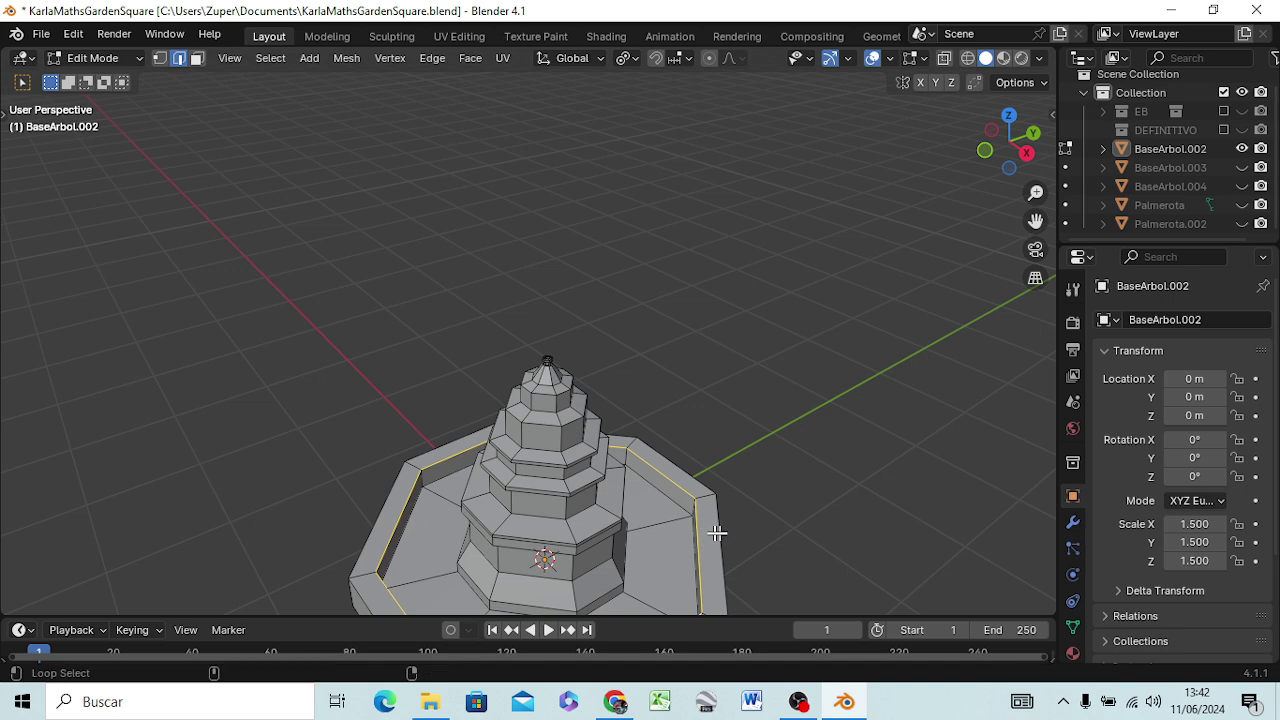
alt+click(717, 533)
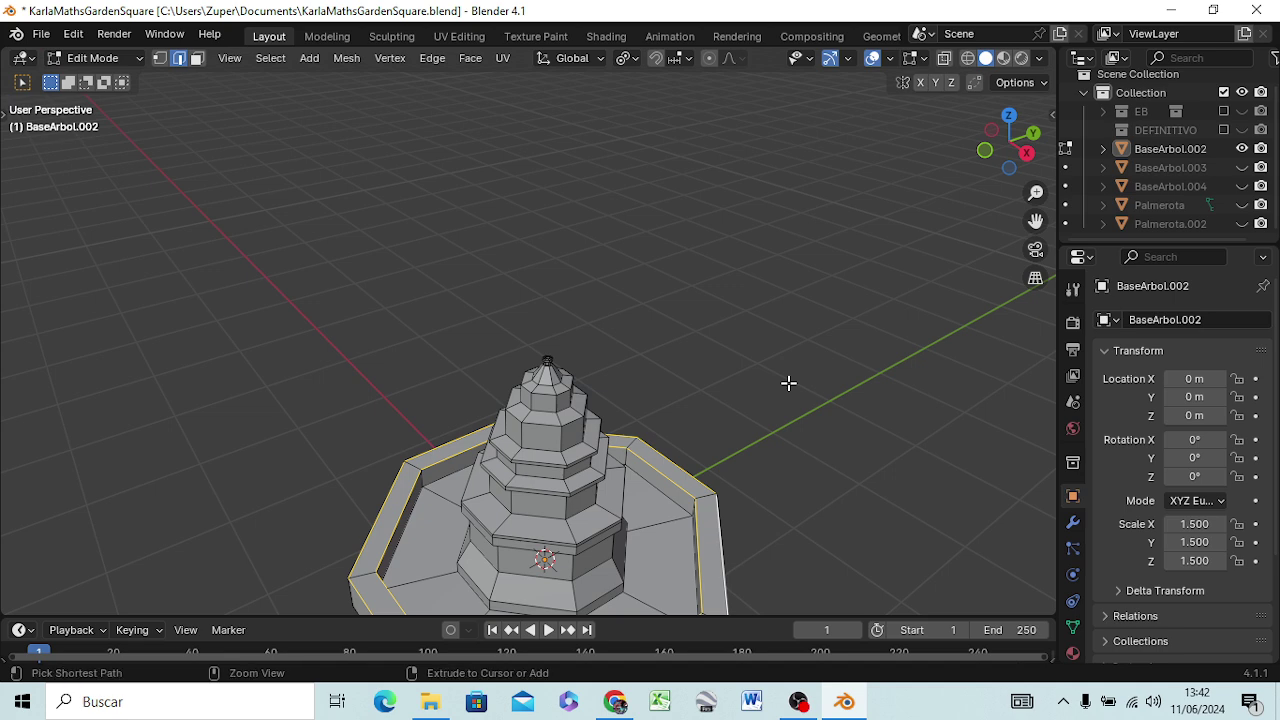
- Bevel the outer rim loop into a single-segment chamfer of about 0.021 m
key(ctrl+b)
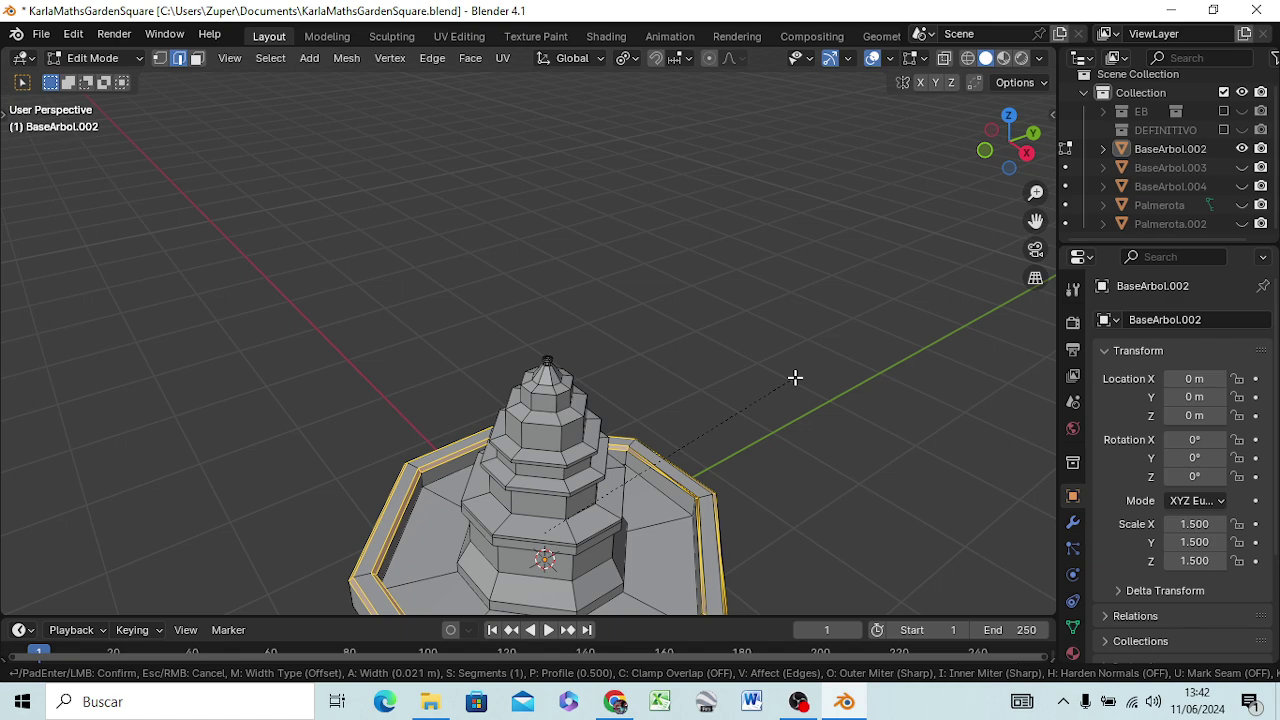
click(795, 377)
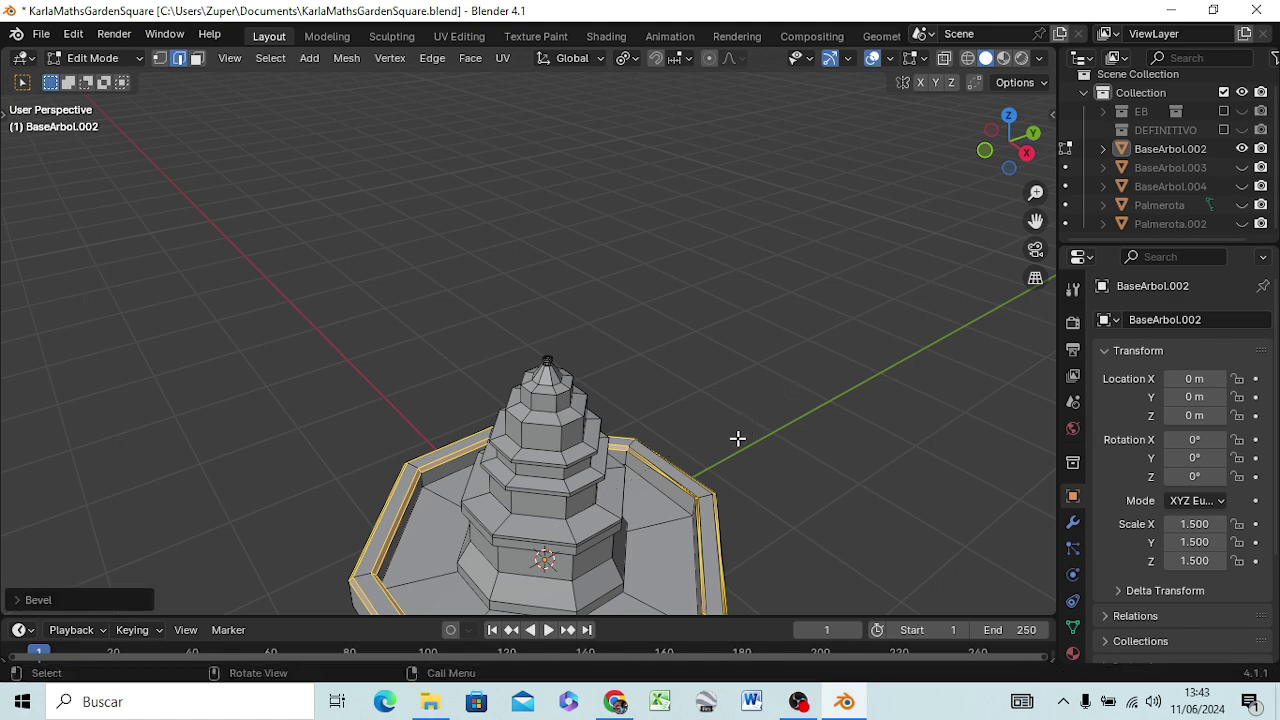
middle_drag(759, 425, 460, 478)
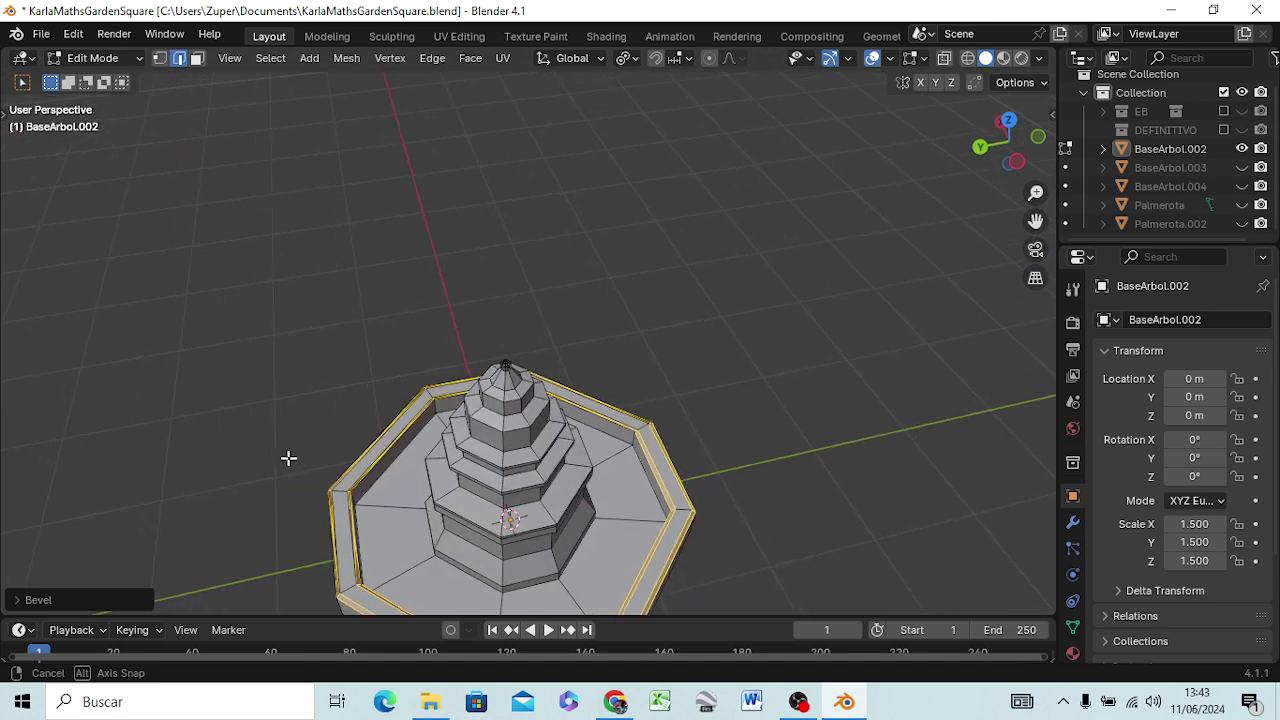
middle_drag(460, 478, 290, 456)
scroll(509, 463, up, 2)
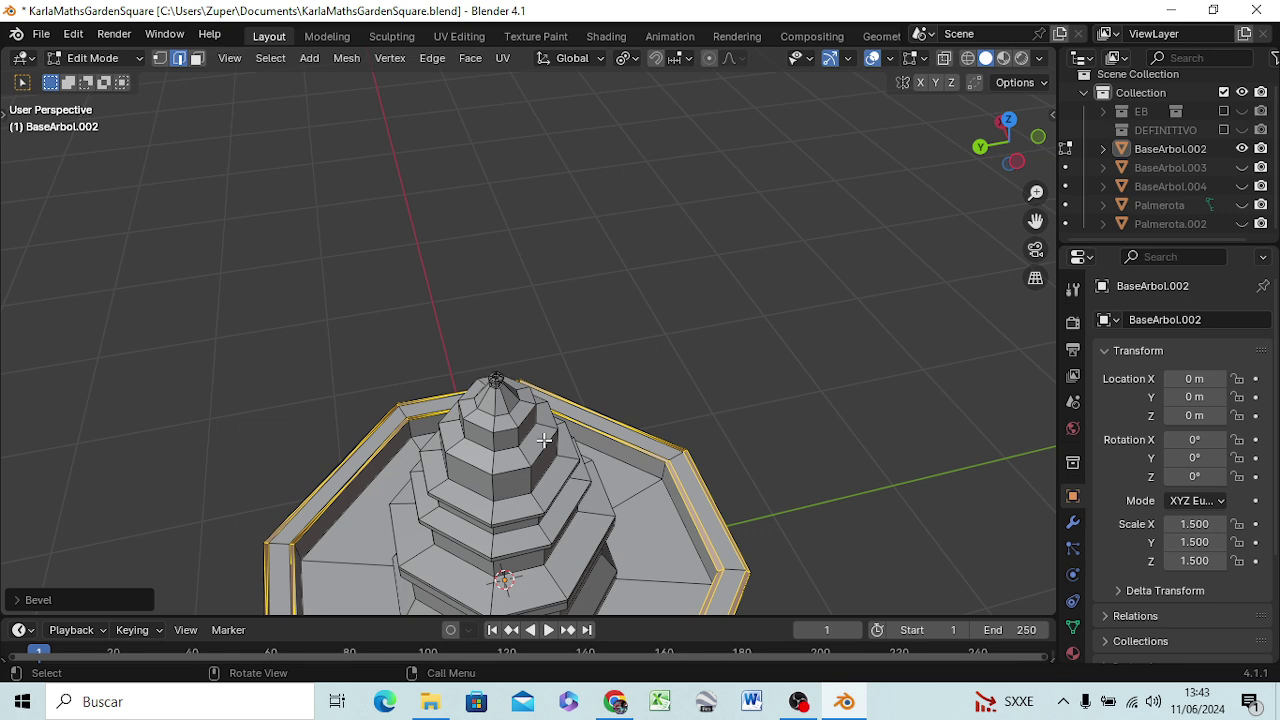
- Extrude the bevelled rim faces upward along global Z
key(e)
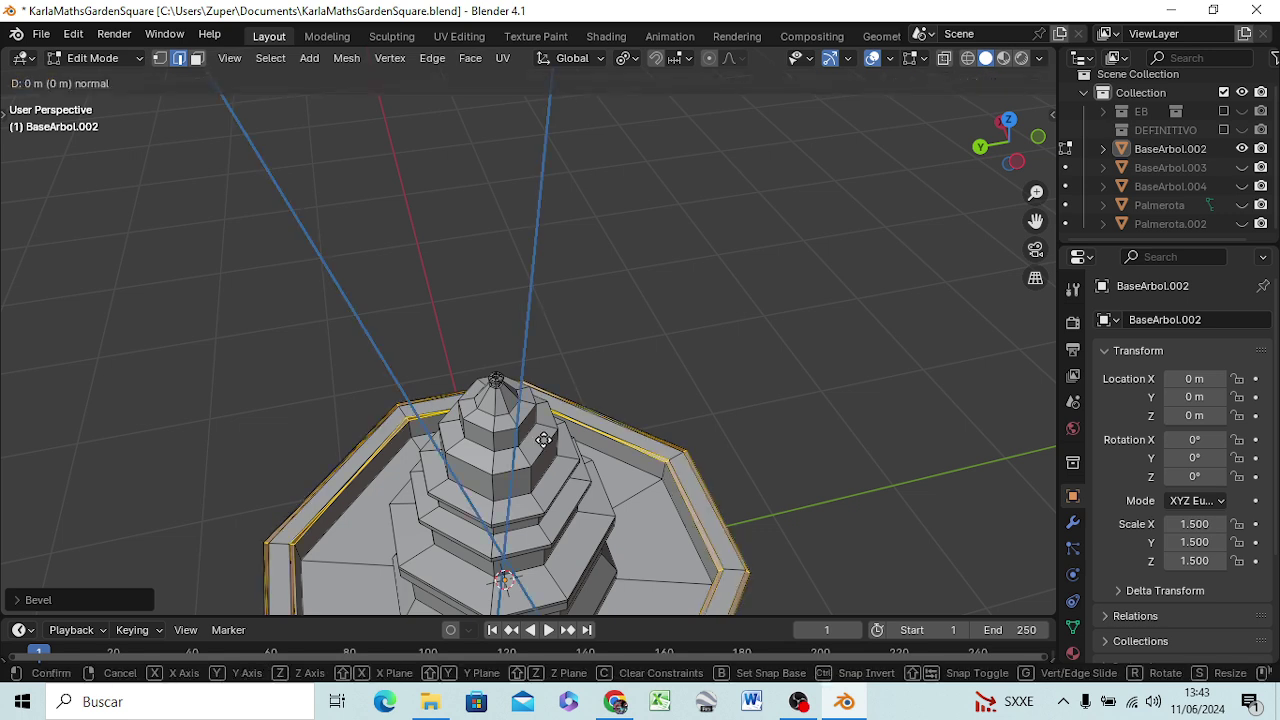
key(z)
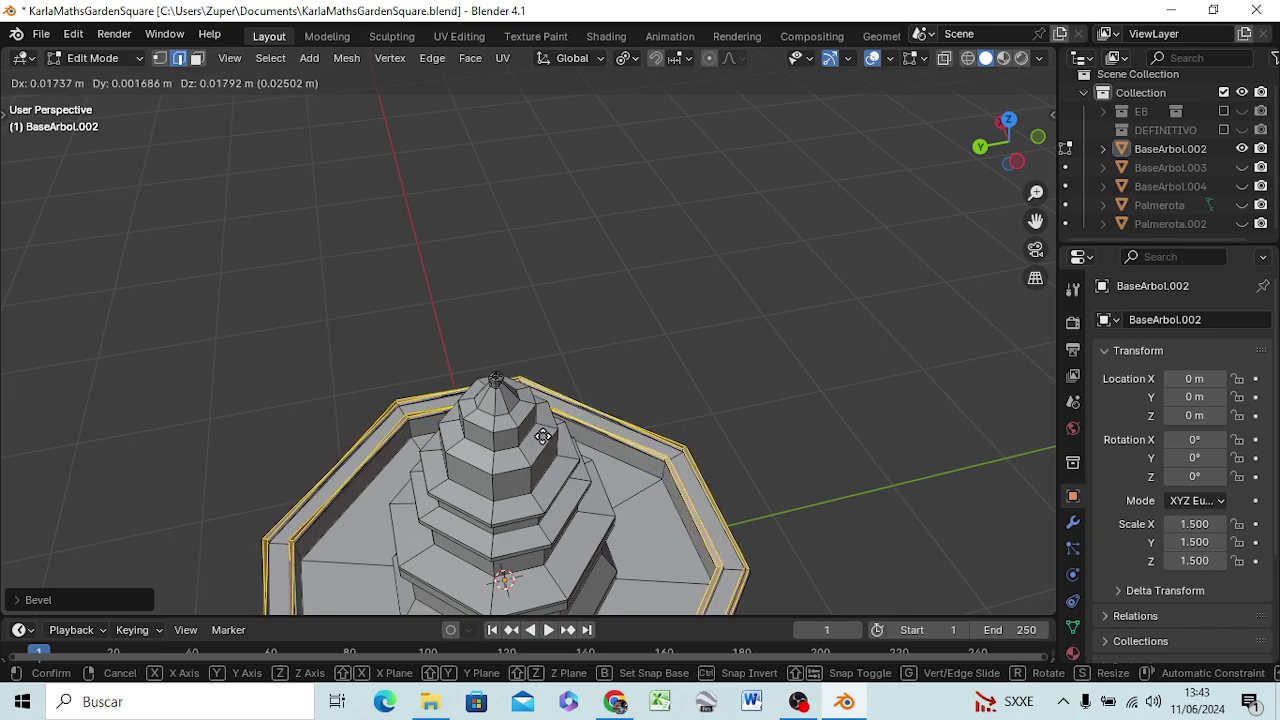
click(542, 436)
mouse_move(674, 428)
middle_down()
mouse_move(620, 386)
mouse_move(489, 374)
mouse_move(589, 401)
middle_up()
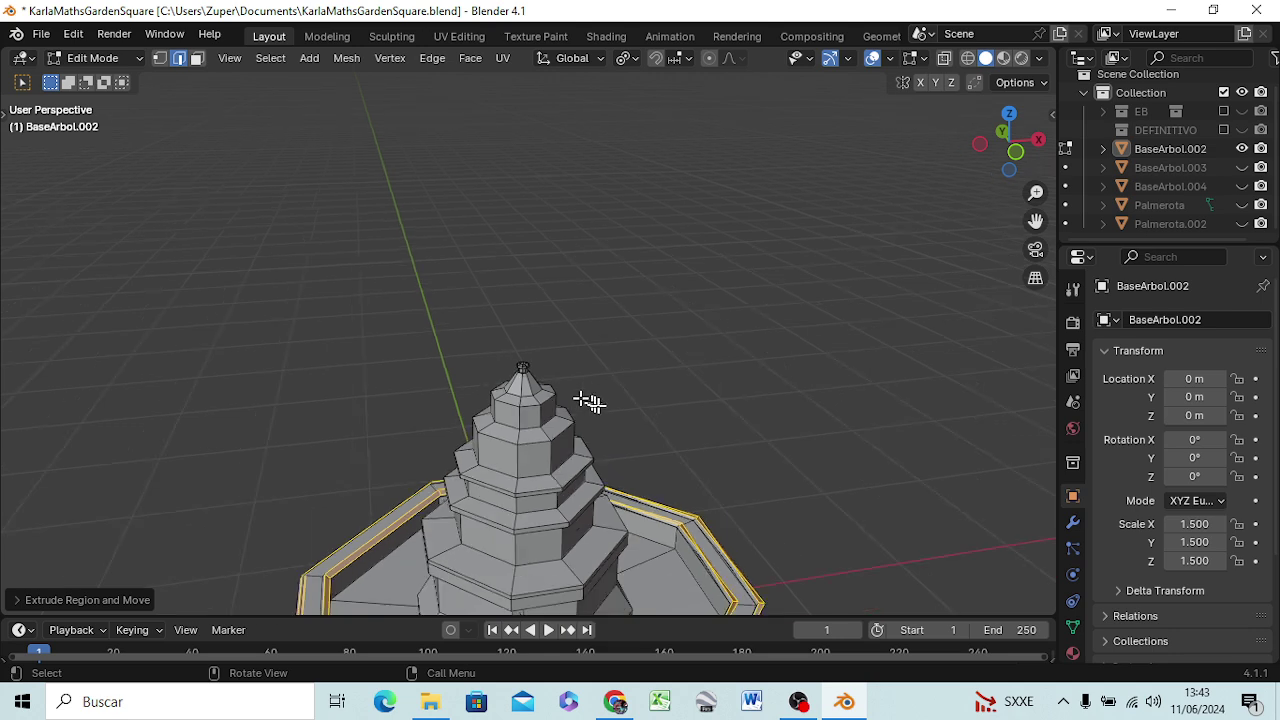
scroll(595, 390, down, 3)
scroll(610, 390, down, 2)
mouse_move(680, 600)
middle_down()
mouse_move(666, 506)
mouse_move(677, 528)
middle_up()
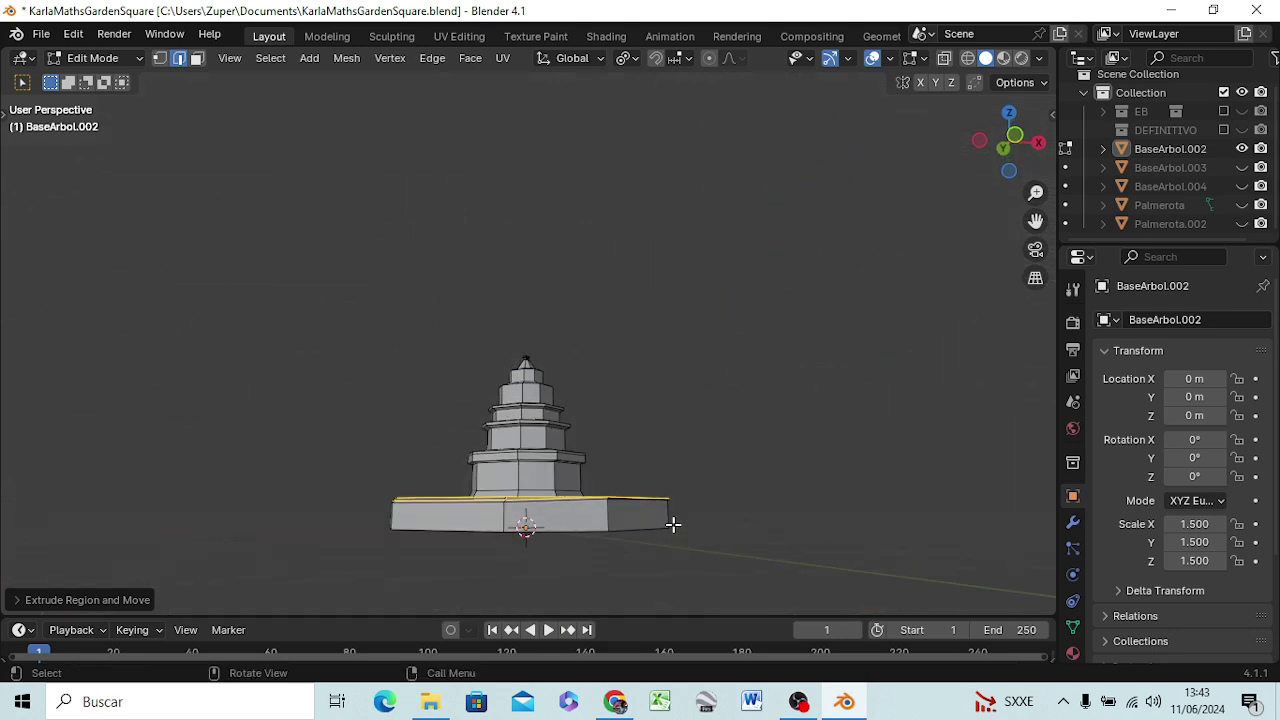
- Extrude the rim faces again vertically to raise the lip higher
key(e)
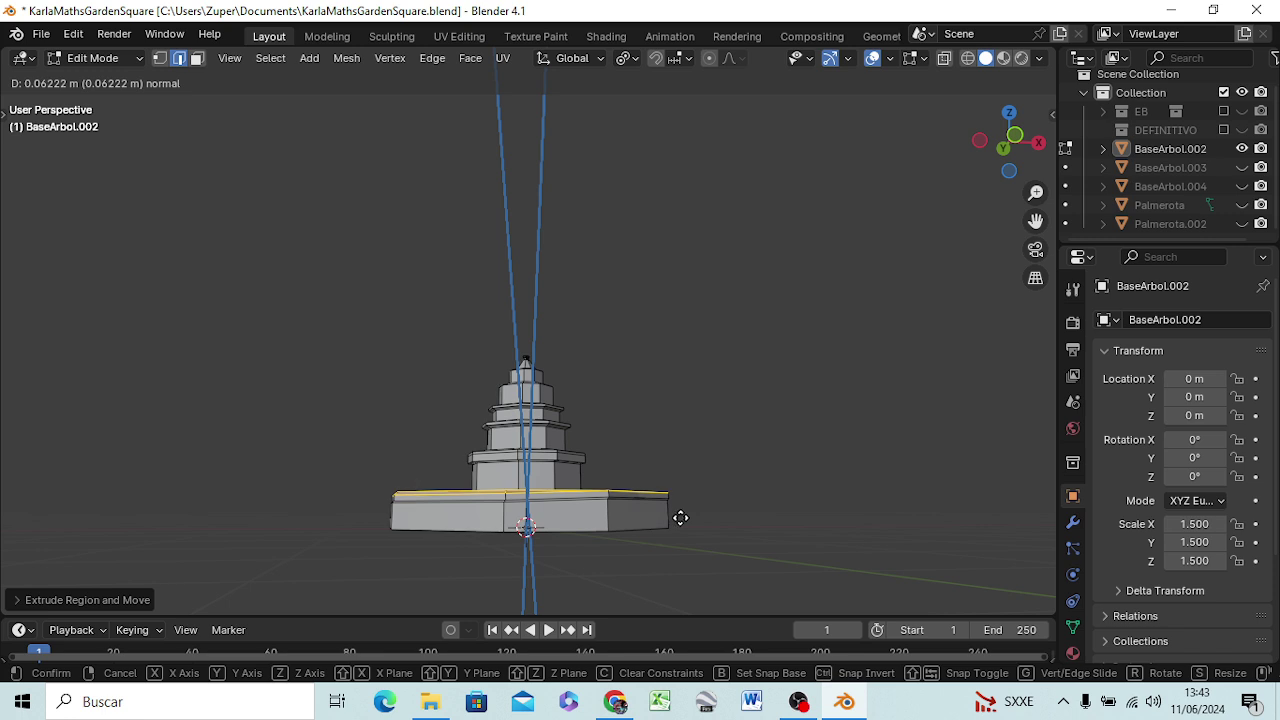
key(z)
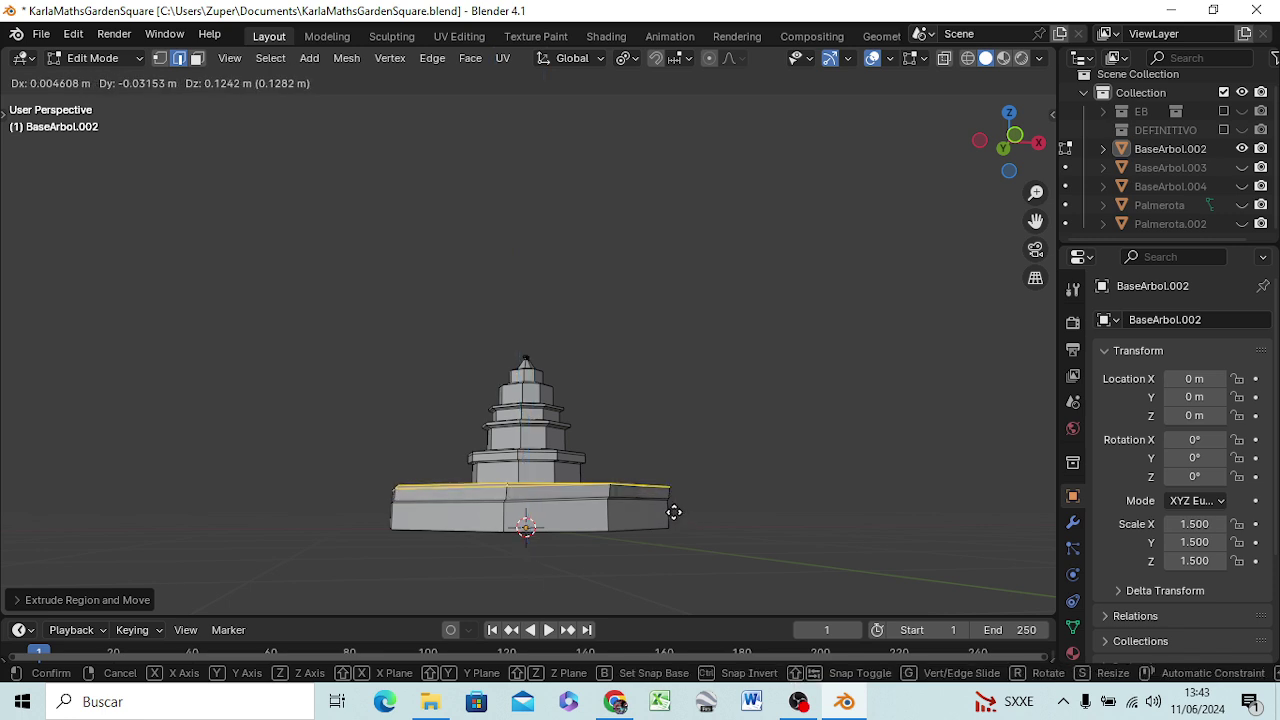
key(z)
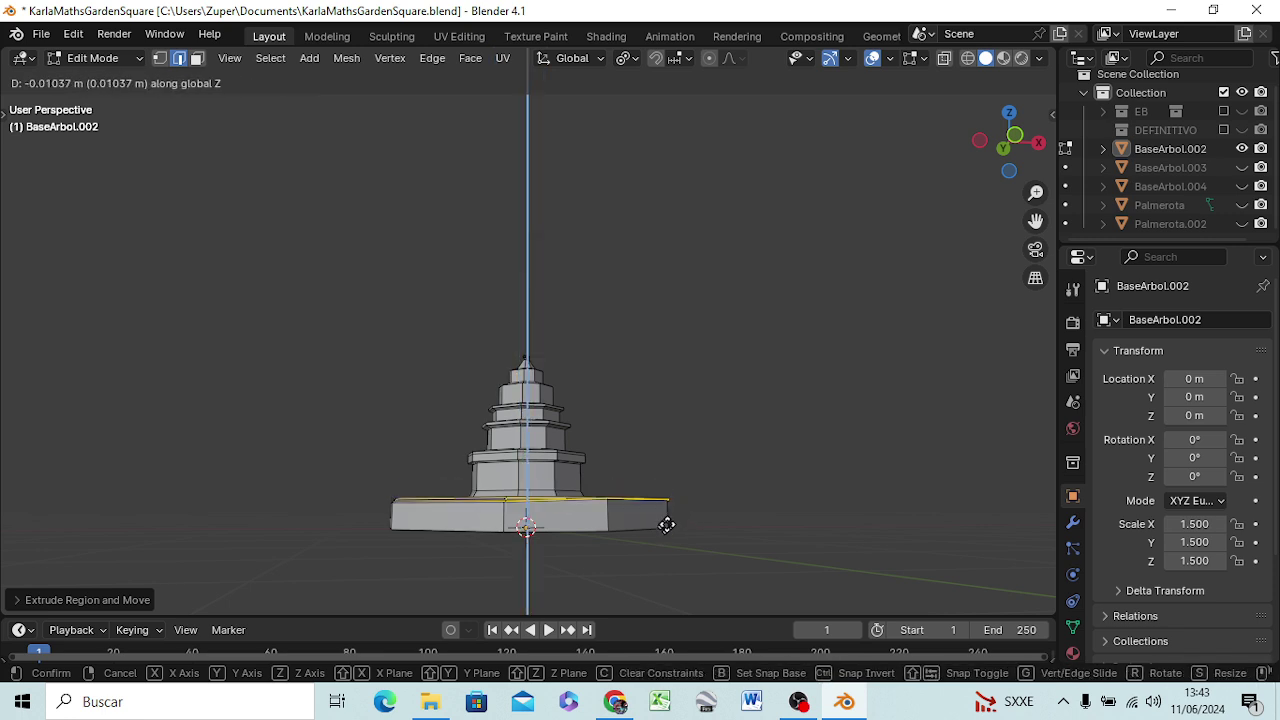
click(664, 519)
middle_drag(714, 557, 698, 587)
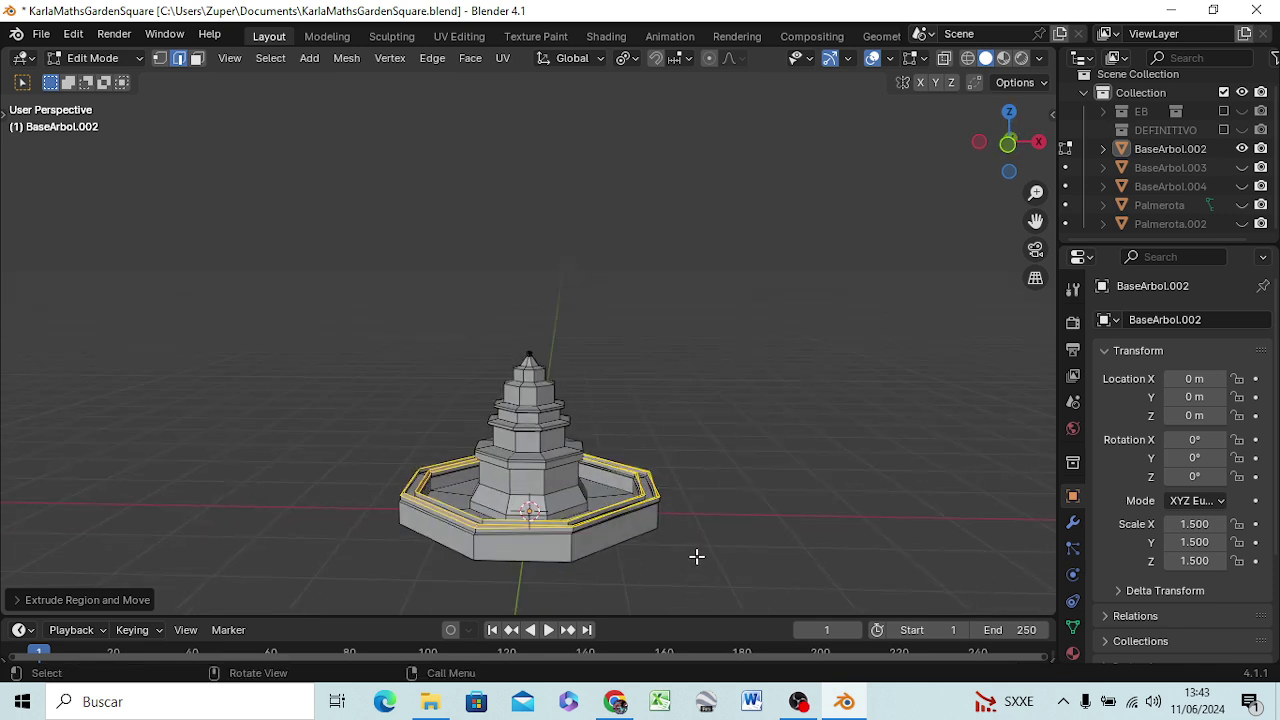
- Scale the raised rim band slightly outward so it overhangs the basin walls
key(s)
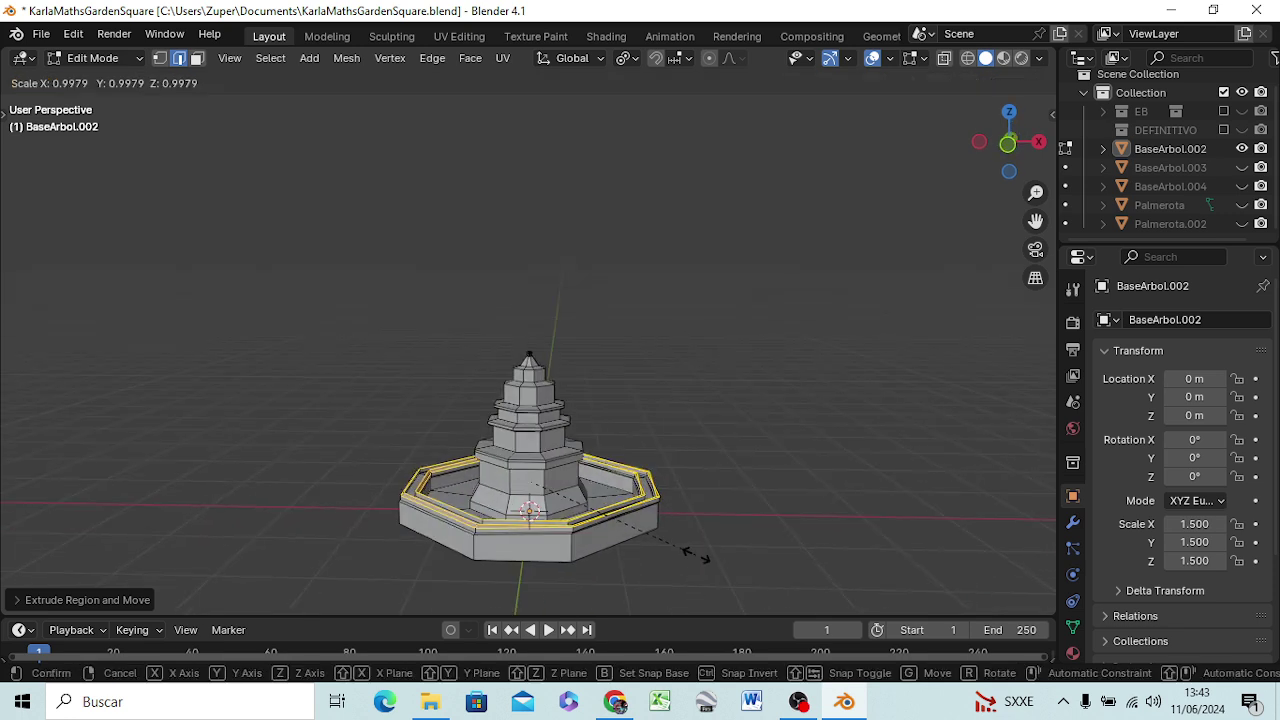
click(705, 563)
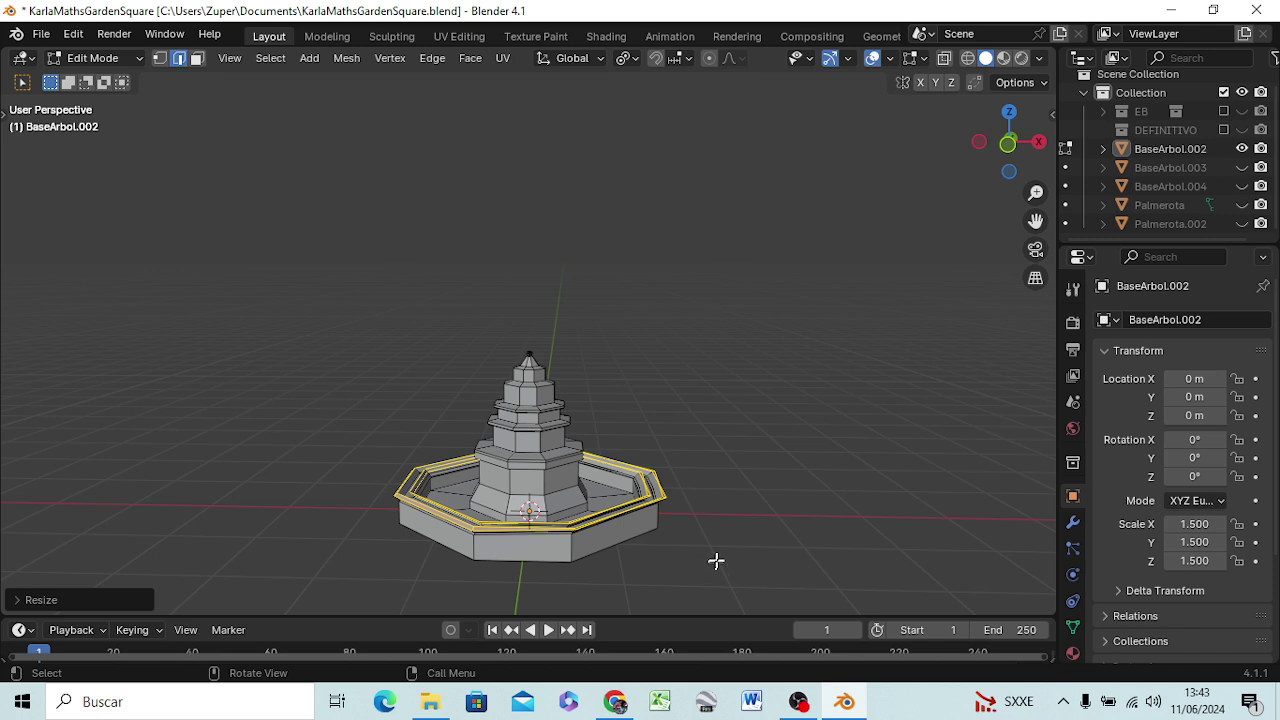
middle_drag(716, 561, 605, 537)
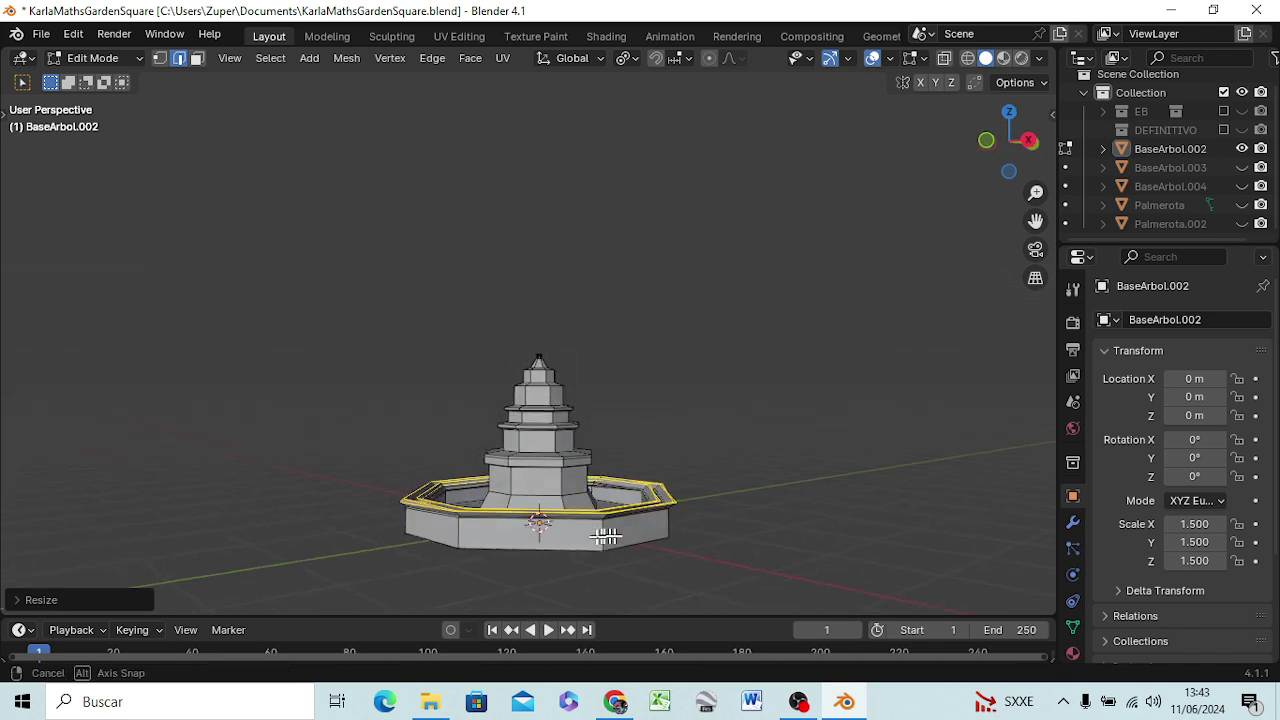
middle_drag(605, 537, 720, 520)
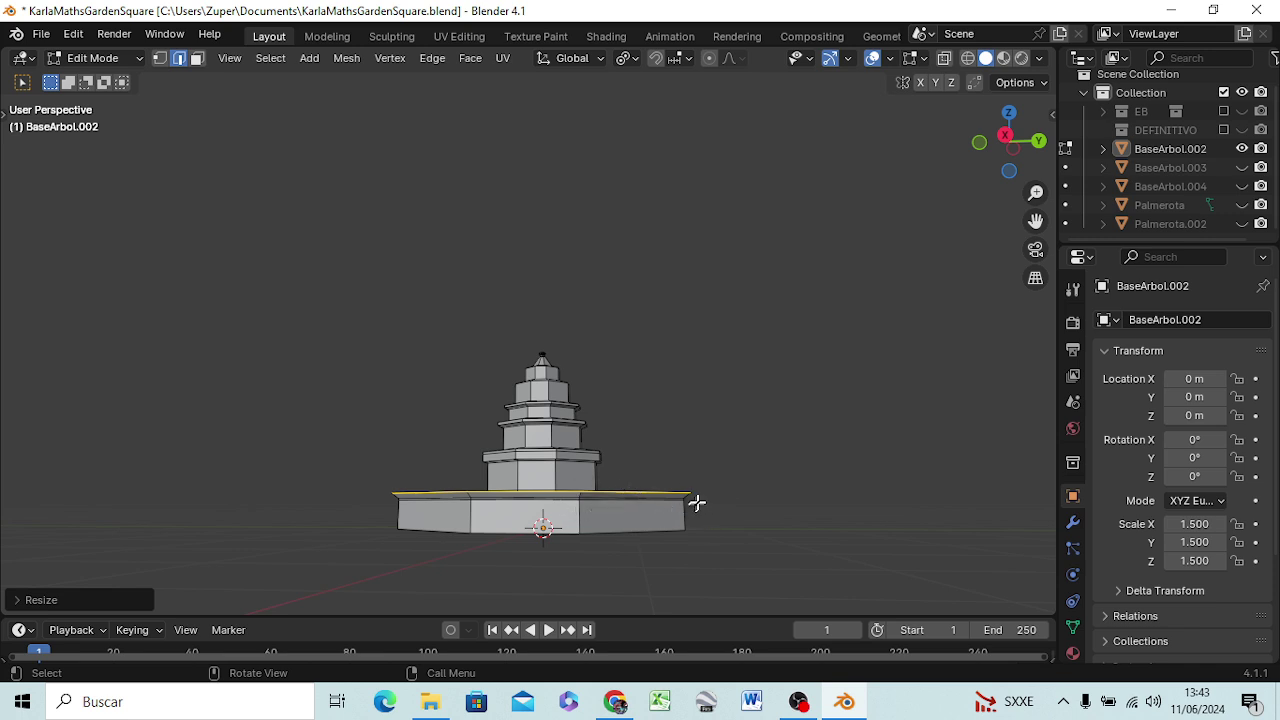
mouse_move(693, 492)
middle_down()
mouse_move(620, 555)
mouse_move(300, 532)
mouse_move(550, 500)
mouse_move(437, 503)
mouse_move(512, 501)
middle_up()
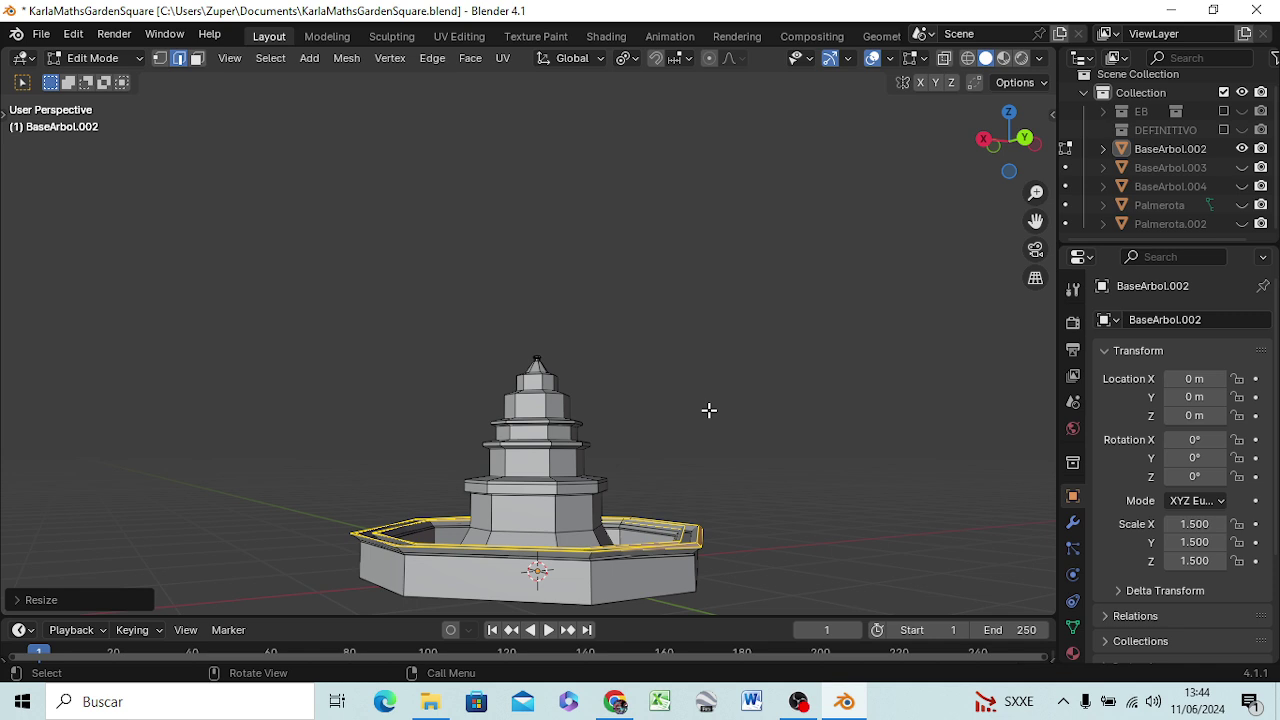
- Switch to front orthographic view and frame the fountain
key(KP_1)
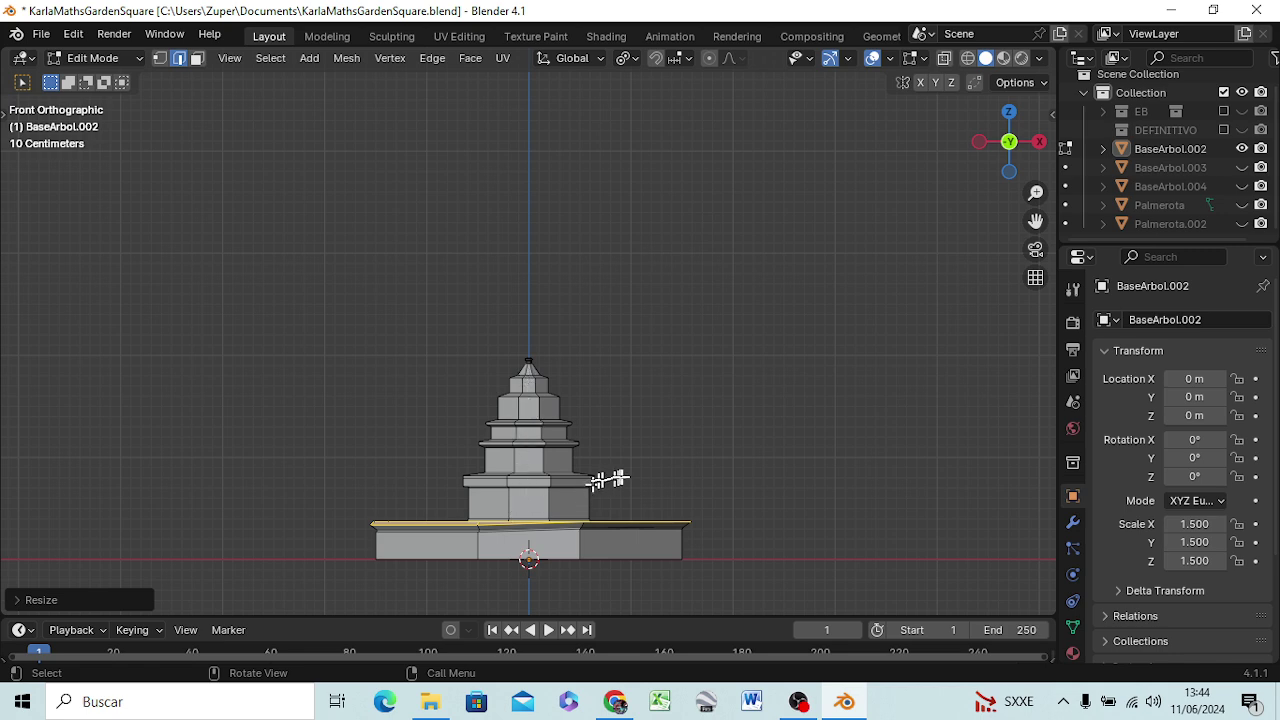
scroll(700, 471, down, 1)
scroll(700, 471, down, 2)
scroll(702, 471, up, 4)
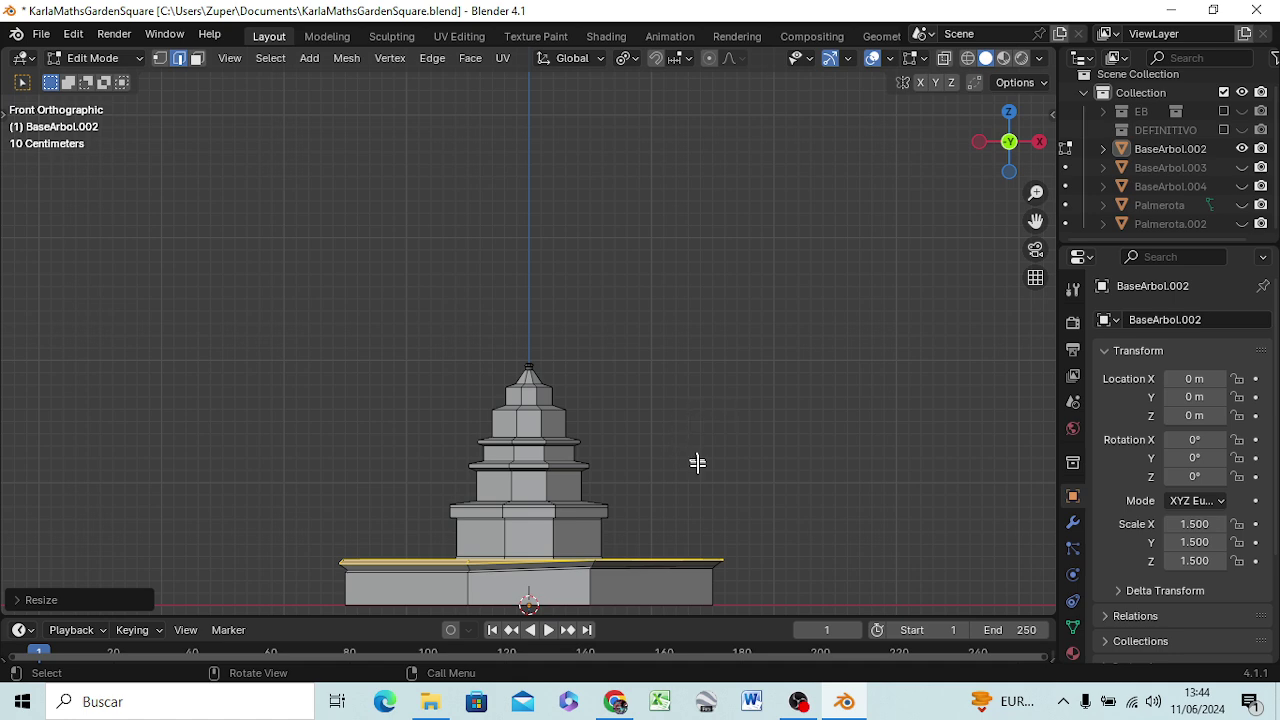
shift+middle_drag(705, 458, 764, 285)
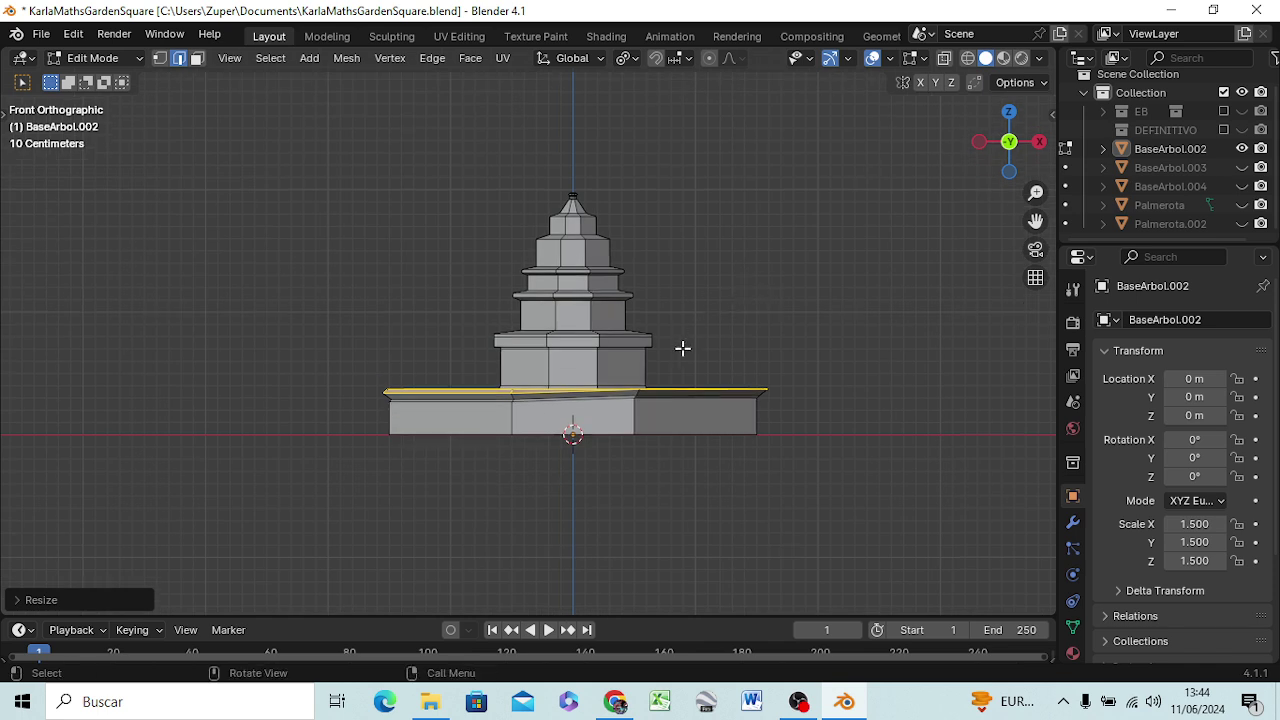
- Add a test Monkey mesh, undo it, and deselect the rim edges
key(shift+a)
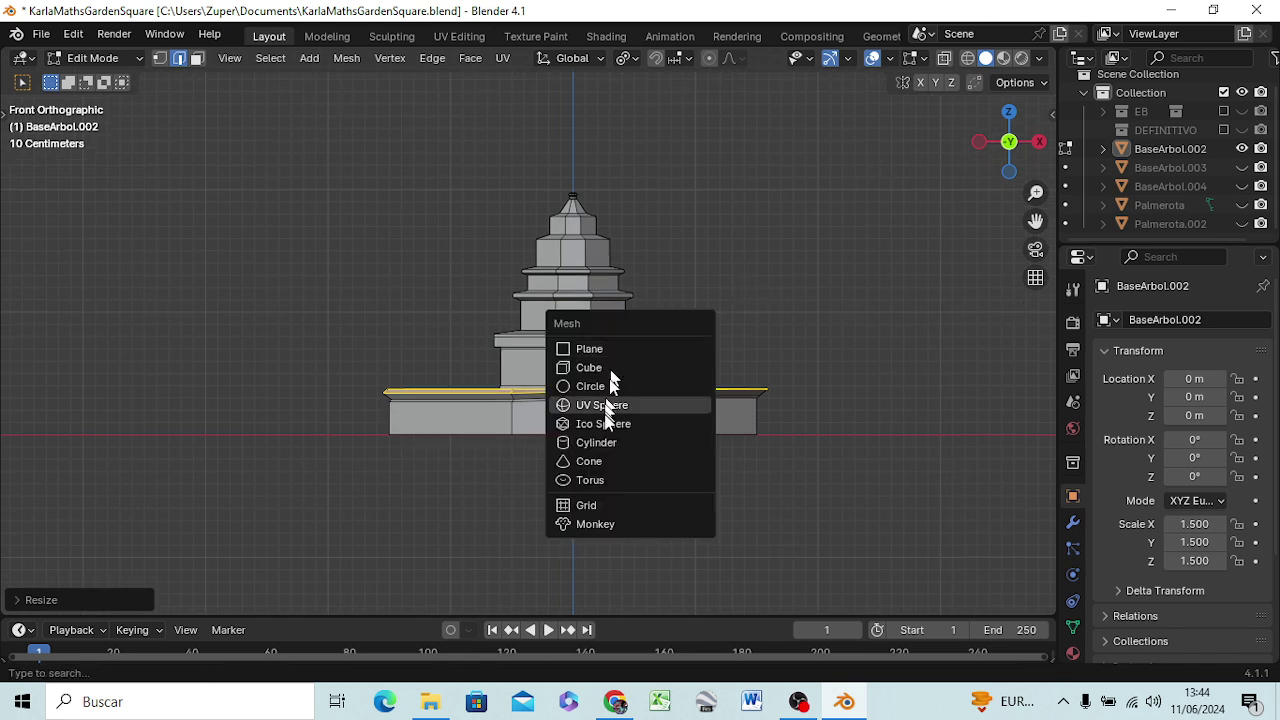
click(597, 523)
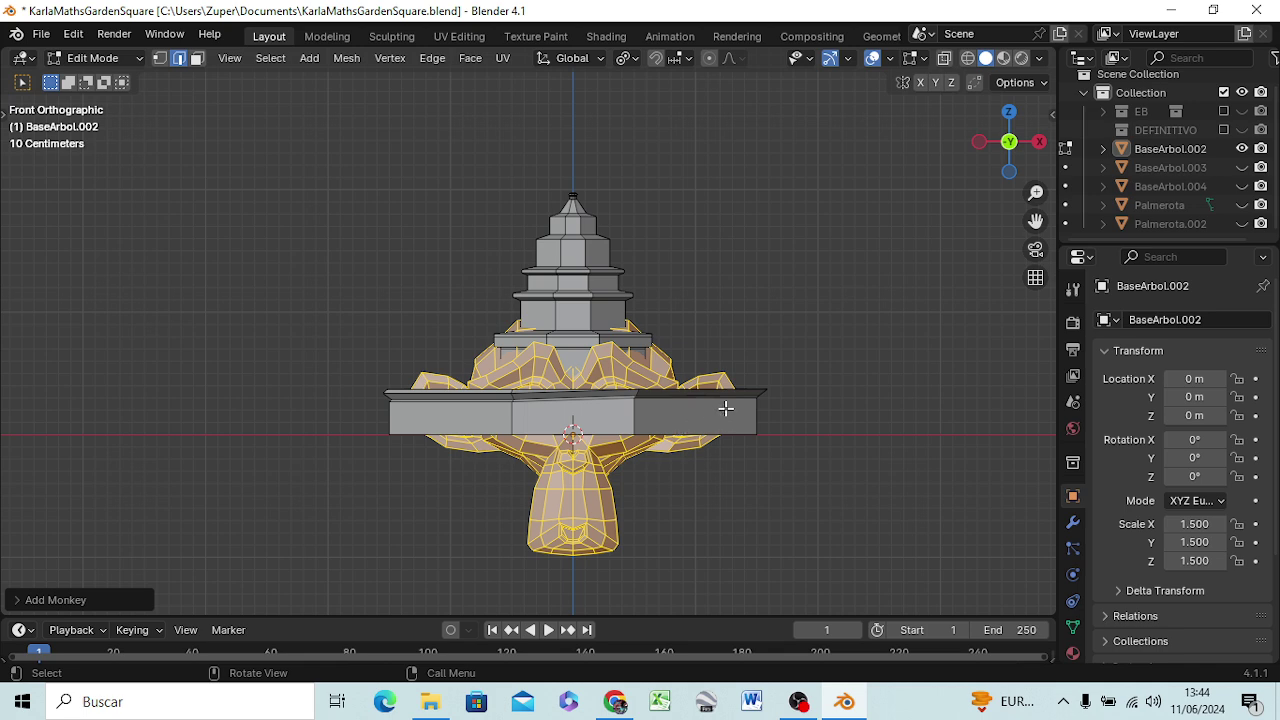
key(ctrl+z)
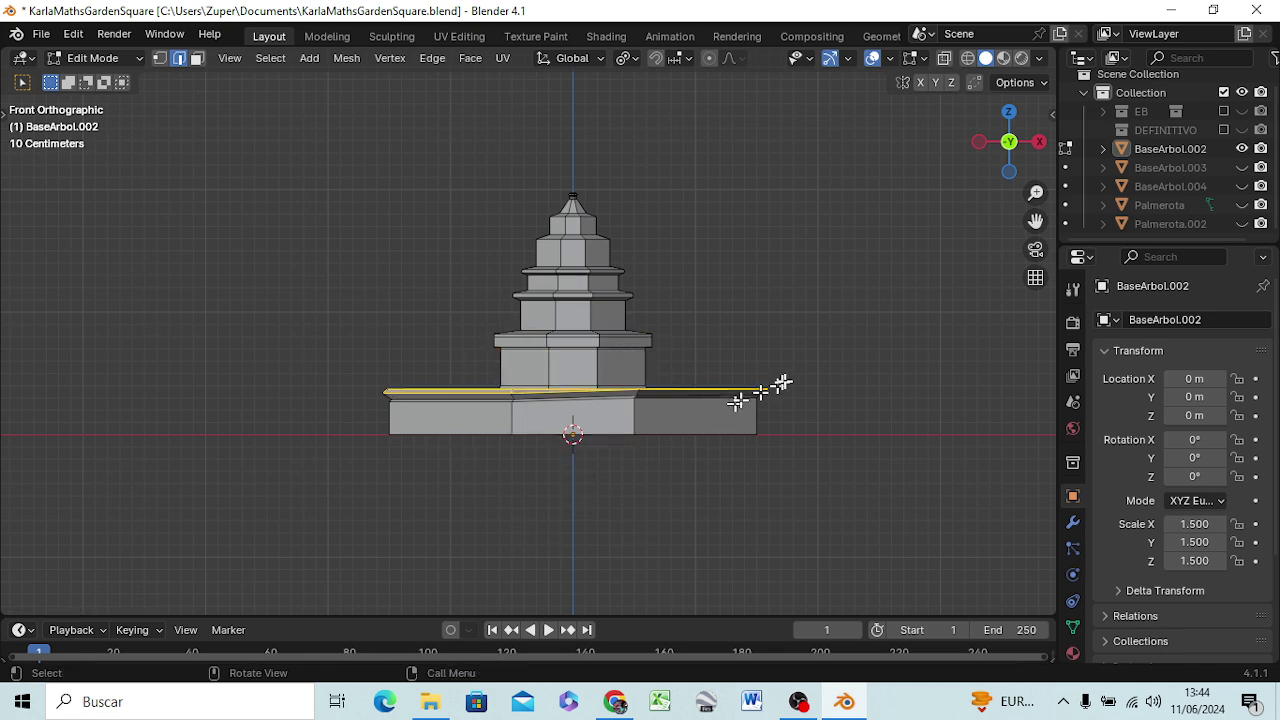
click(872, 336)
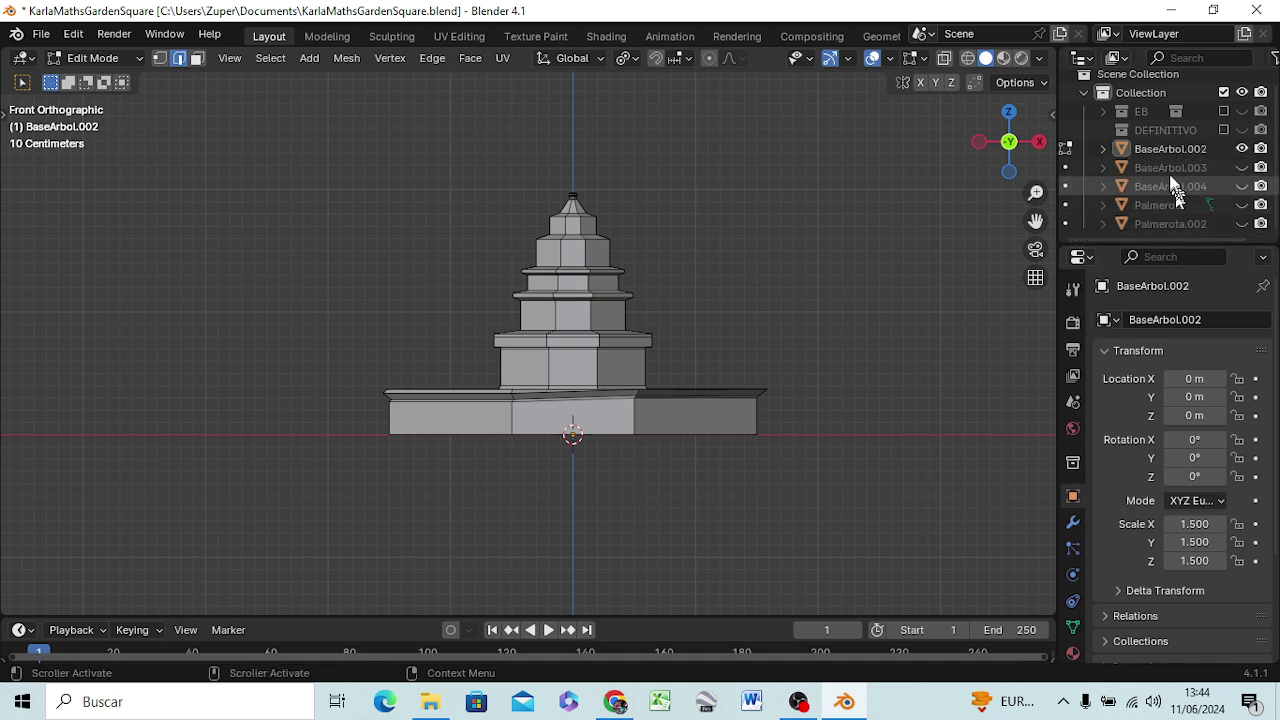
- Rename BaseArbol.002 to 'BASE FUENTE' in the Outliner
double_click(1174, 149)
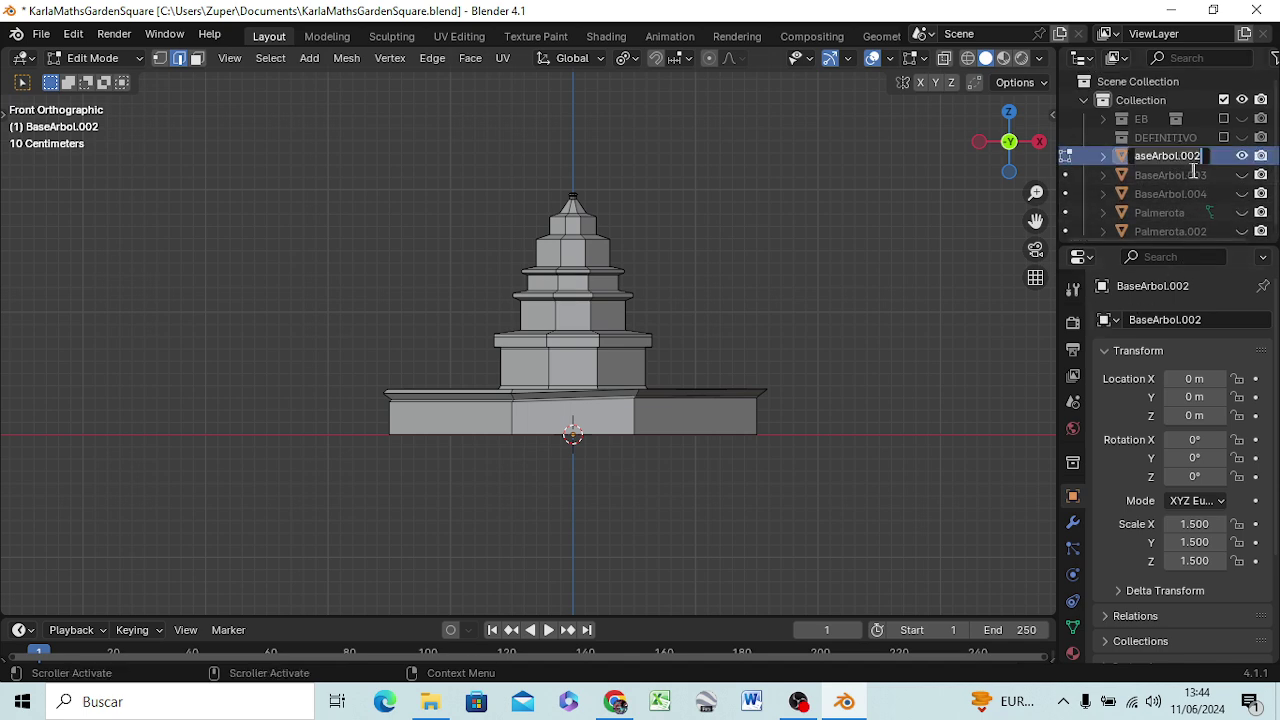
text(b)
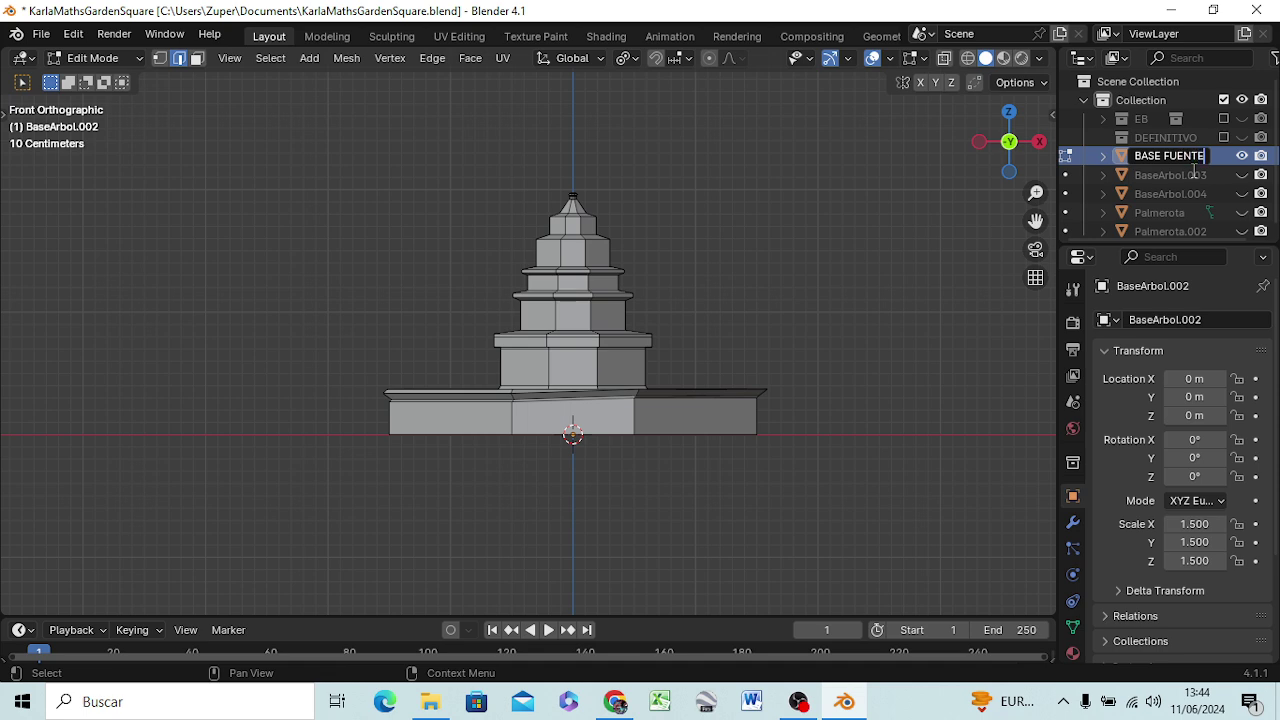
key(Return)
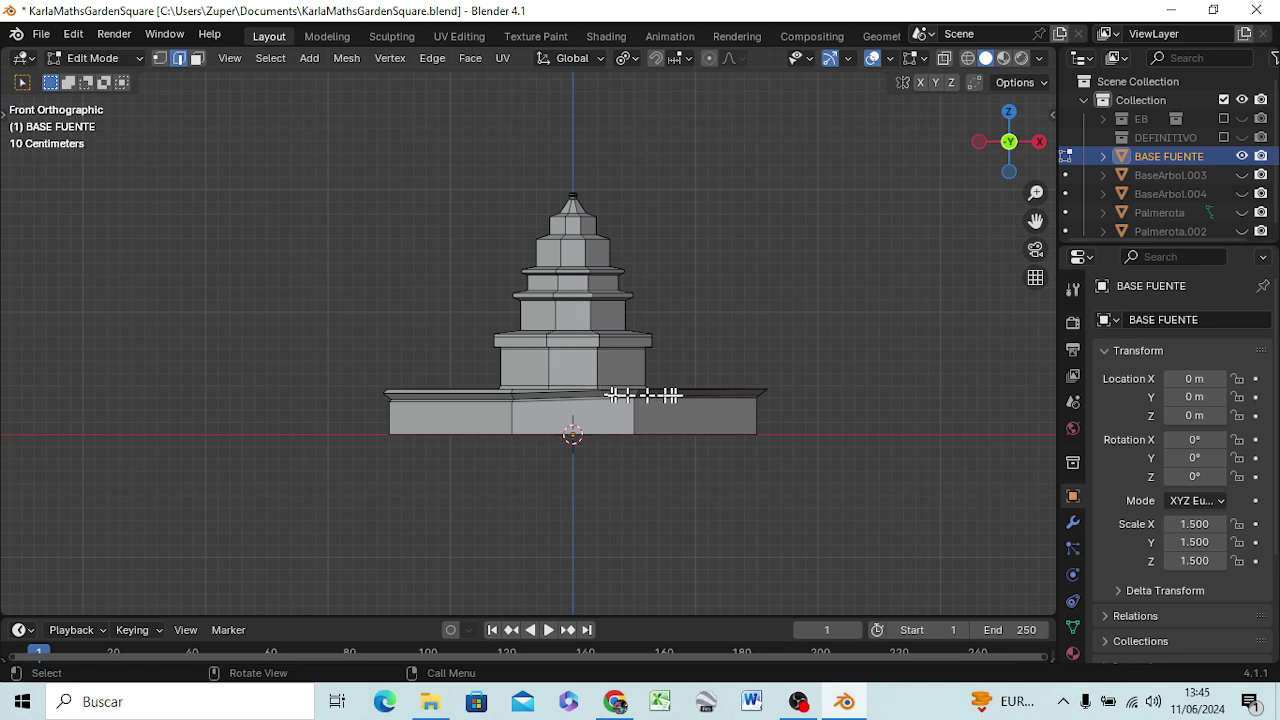
- Return BASE FUENTE to Object Mode and view it in front orthographic
mouse_move(874, 397)
middle_down()
mouse_move(790, 427)
mouse_move(623, 432)
middle_up()
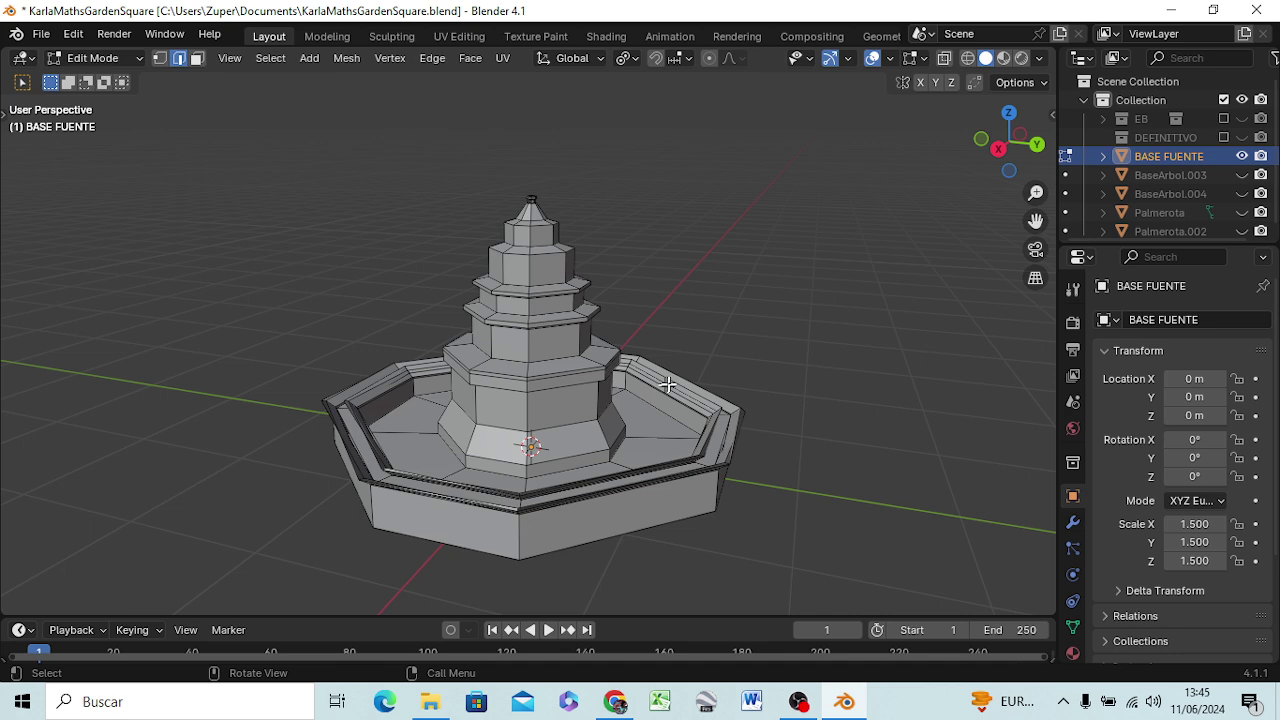
mouse_move(840, 333)
middle_down()
mouse_move(777, 368)
mouse_move(763, 350)
middle_up()
mouse_move(754, 294)
middle_down()
mouse_move(746, 409)
mouse_move(737, 297)
mouse_move(694, 323)
middle_up()
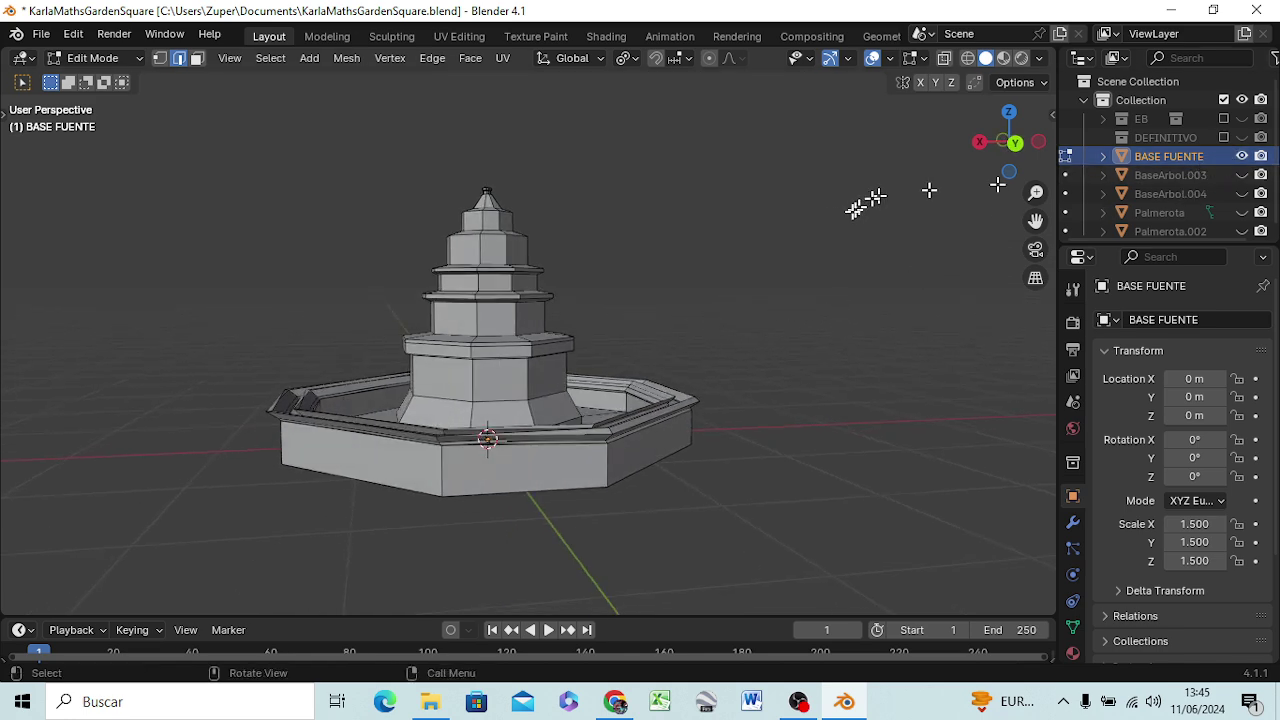
key(Tab)
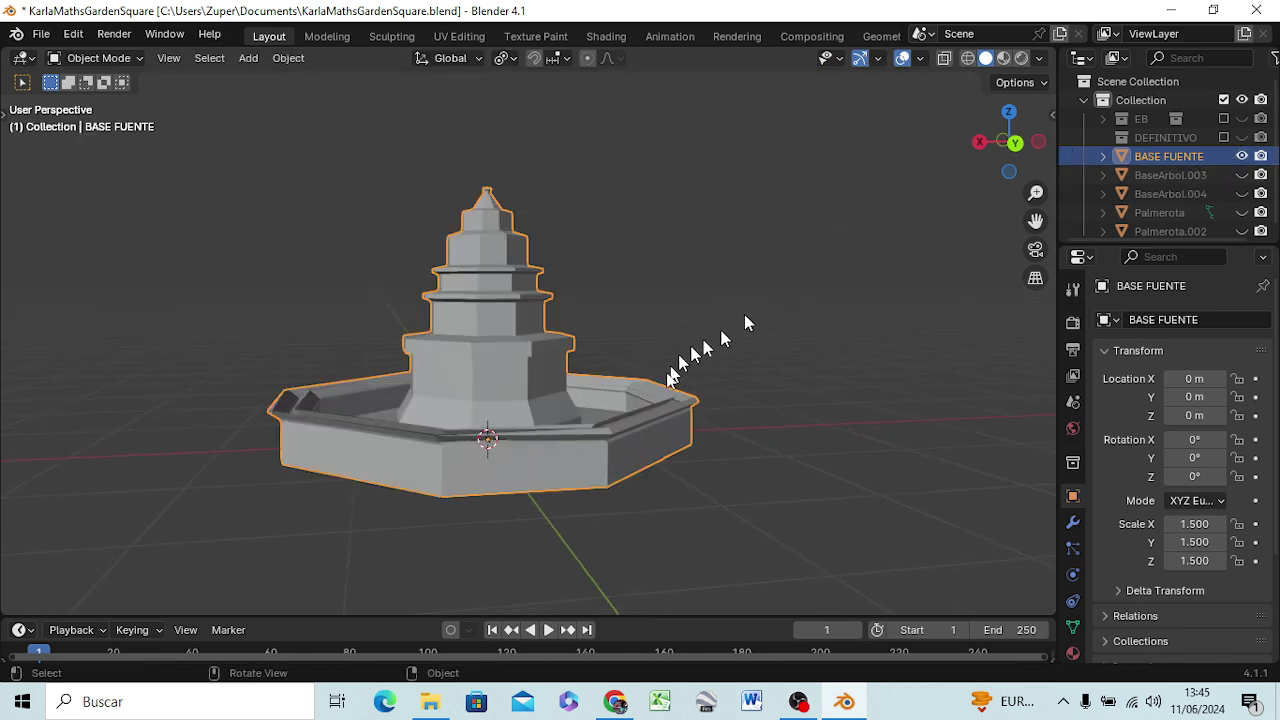
mouse_move(705, 460)
middle_down()
mouse_move(724, 460)
mouse_move(541, 468)
mouse_move(580, 450)
mouse_move(757, 580)
mouse_move(746, 514)
mouse_move(764, 492)
mouse_move(846, 529)
mouse_move(720, 468)
mouse_move(640, 451)
mouse_move(666, 439)
middle_up()
key(KP_1)
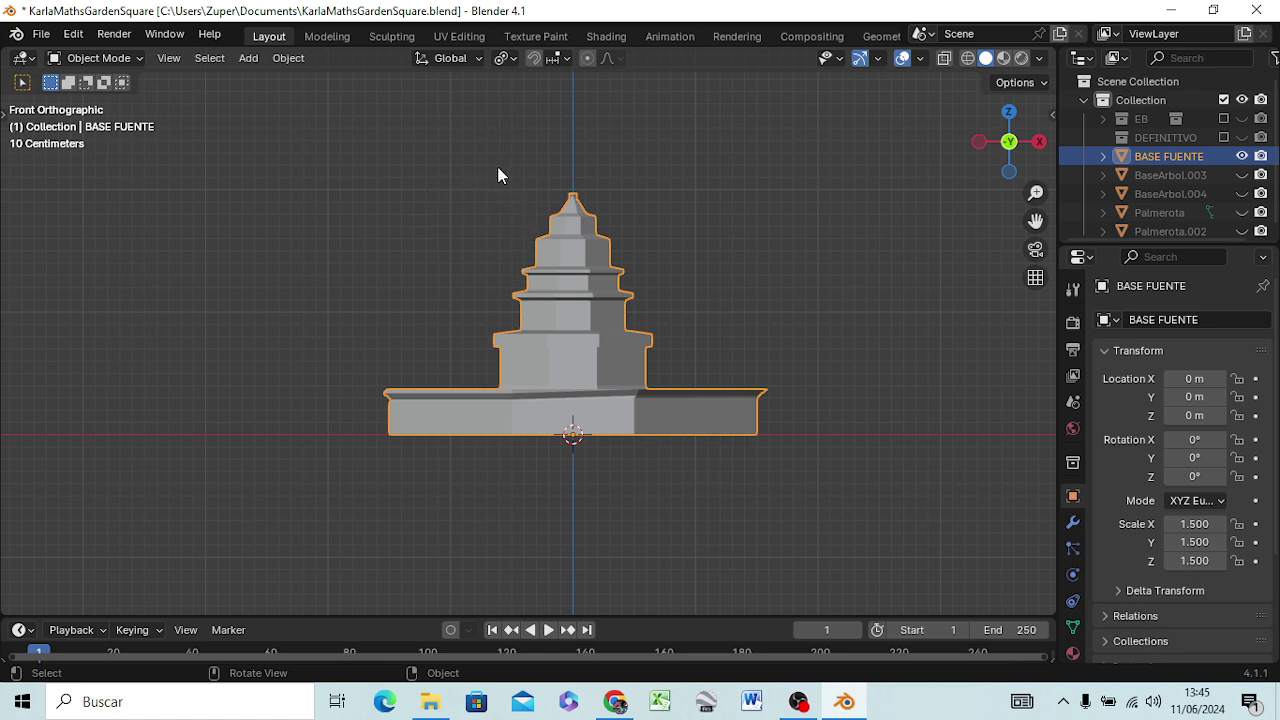
- Try Wireframe shading on the fountain, then go back to Solid
key(z)
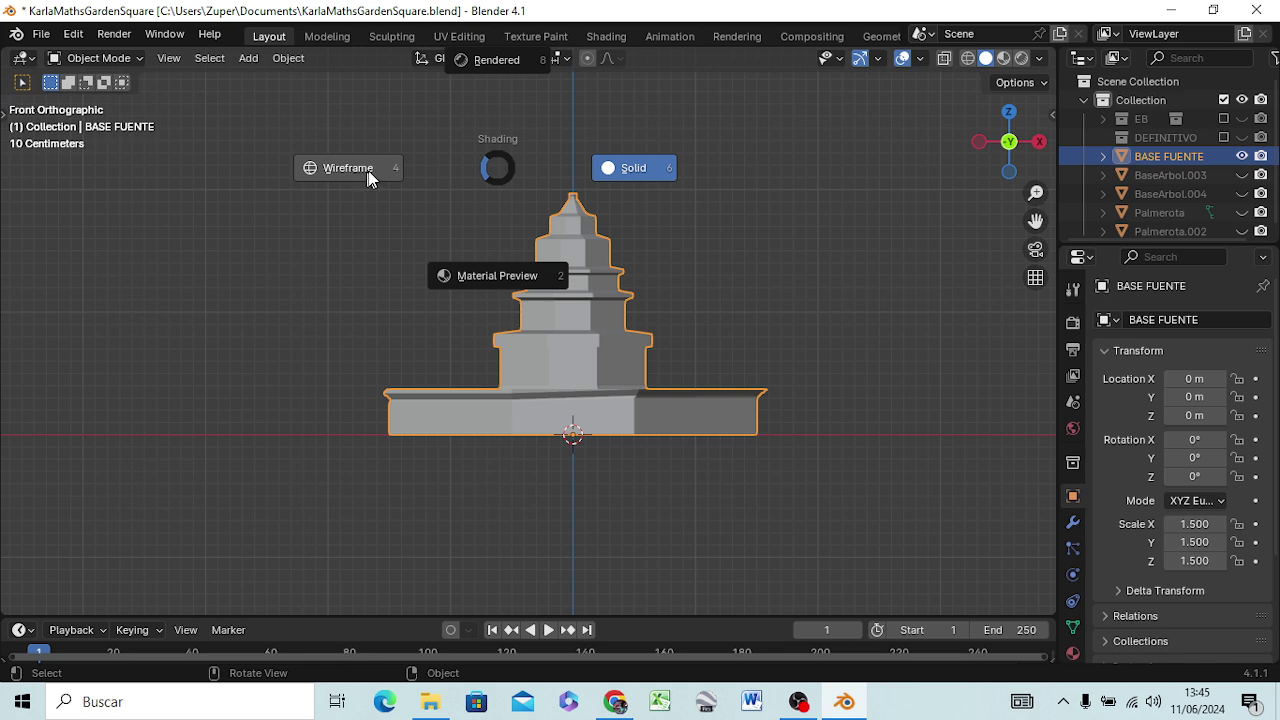
click(368, 178)
click(440, 158)
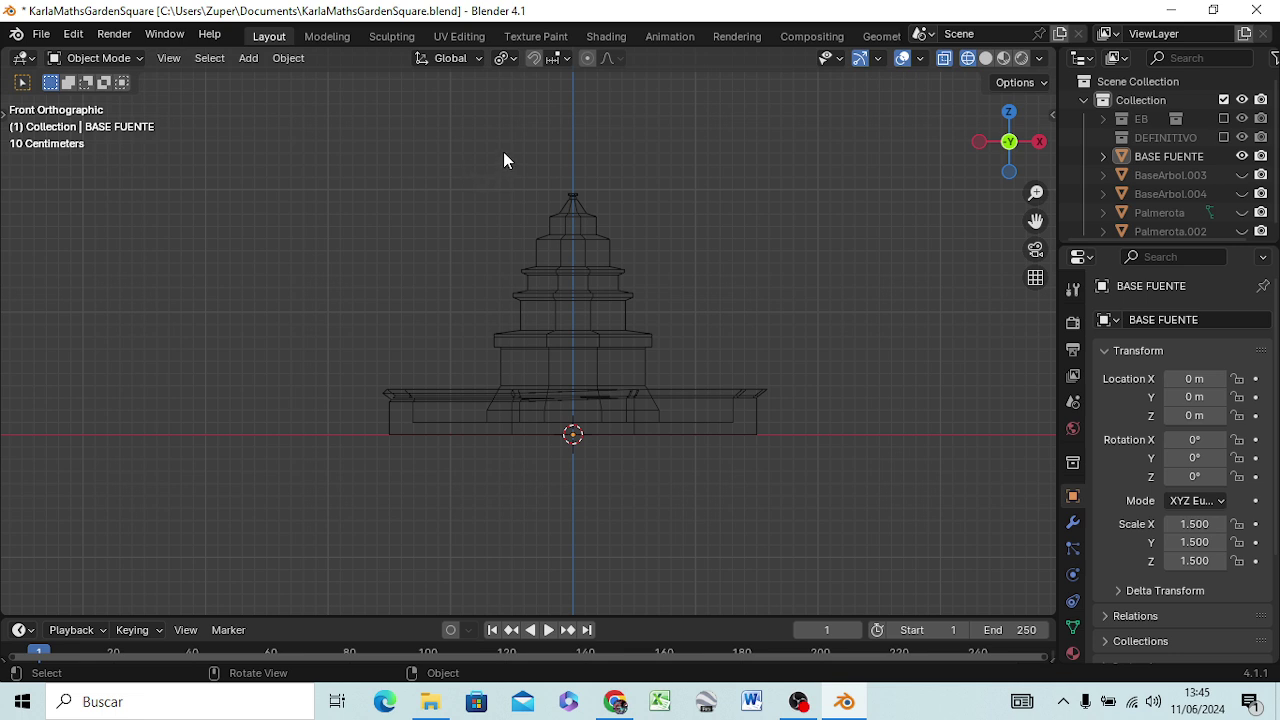
key(z)
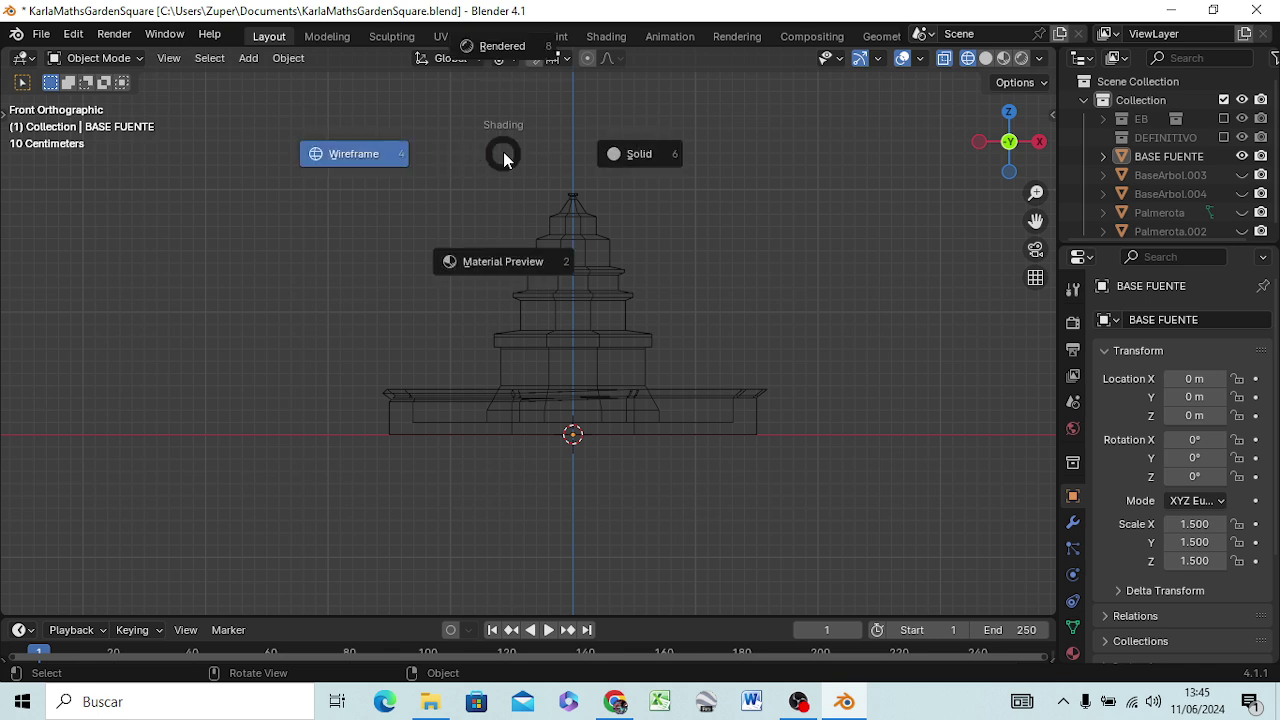
click(671, 222)
- In wireframe Edit Mode, box-select the tower tiers and raise them about 0.47 m along Z
key(Tab)
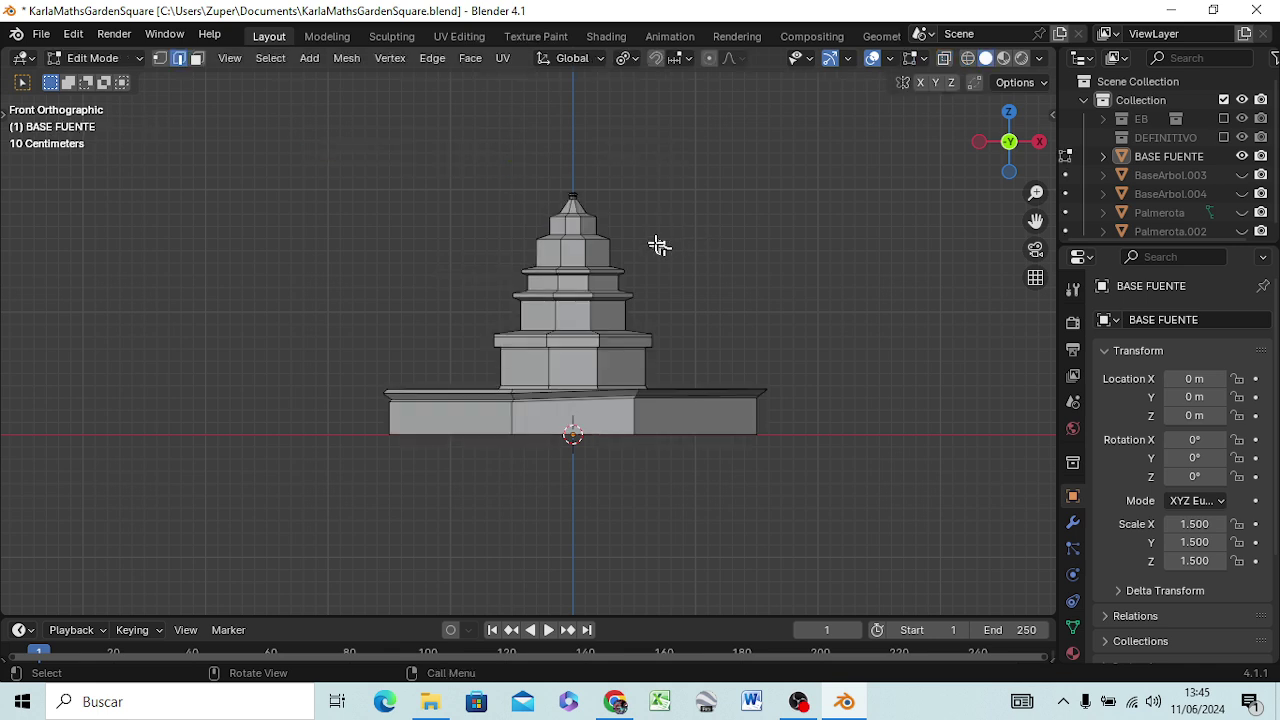
key(z)
click(510, 250)
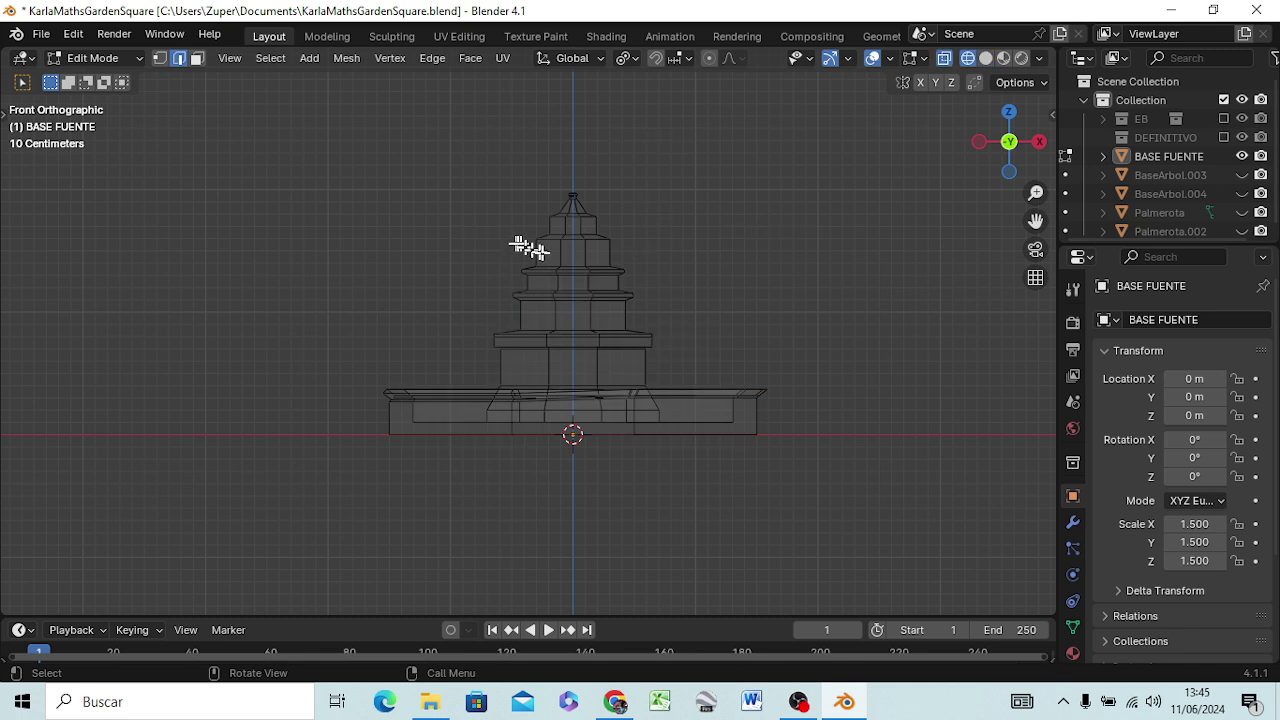
key(1)
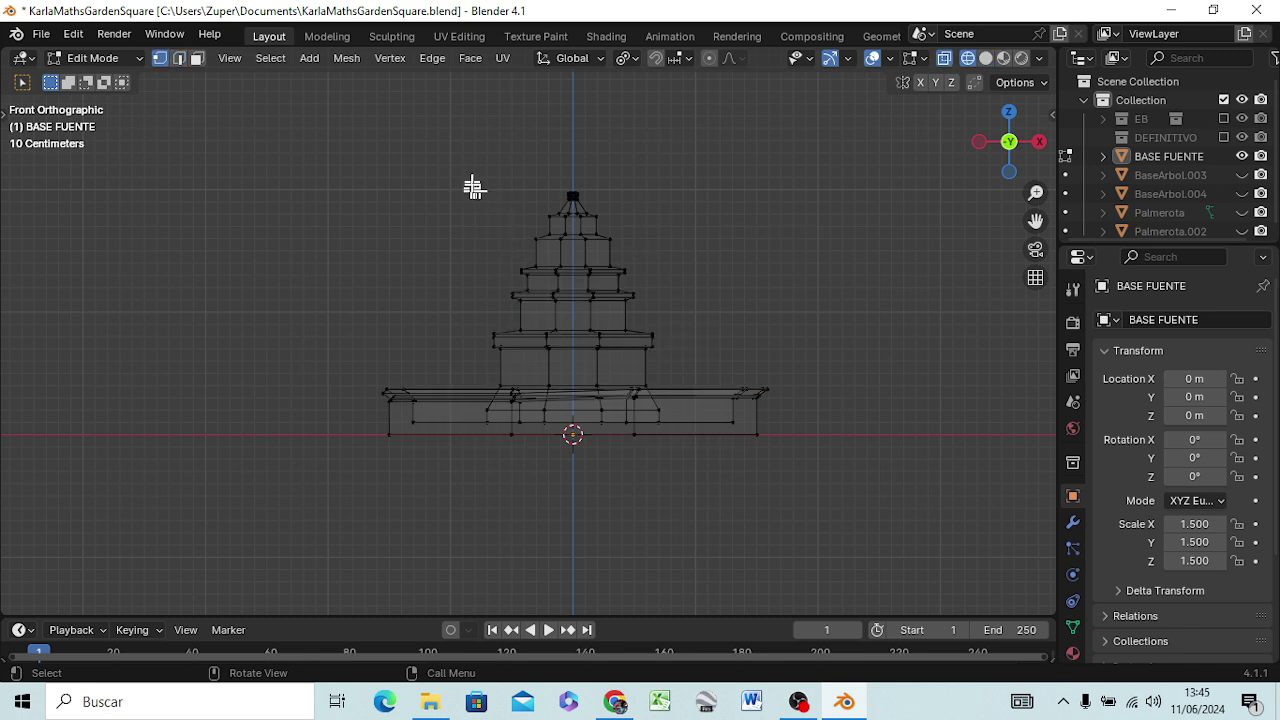
key(b)
mouse_move(450, 150)
mouse_down()
mouse_move(607, 357)
mouse_move(682, 354)
mouse_up()
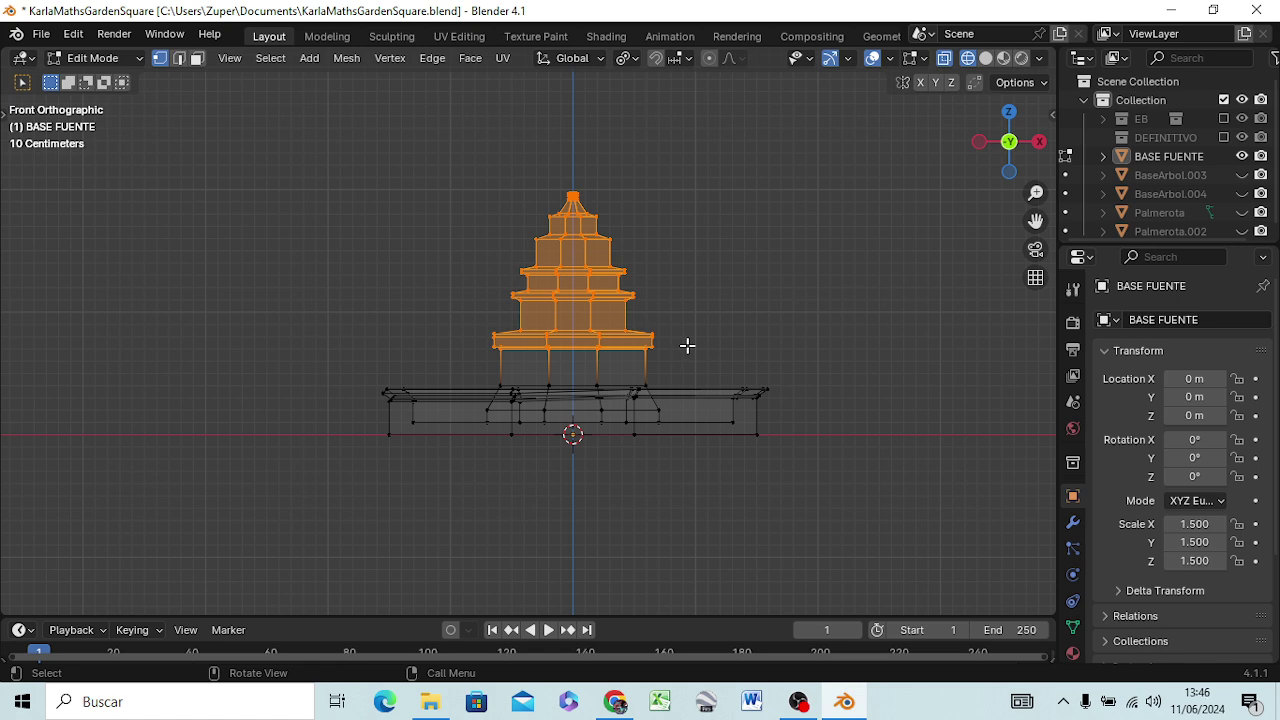
key(g)
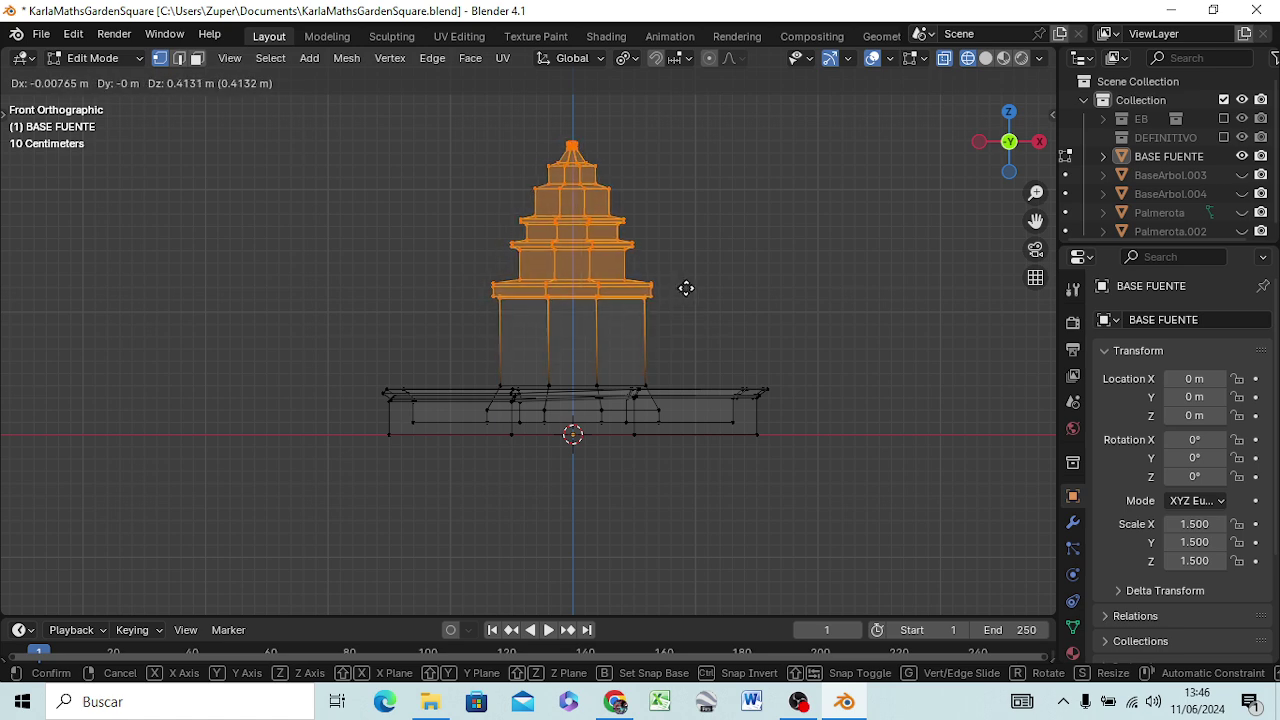
key(z)
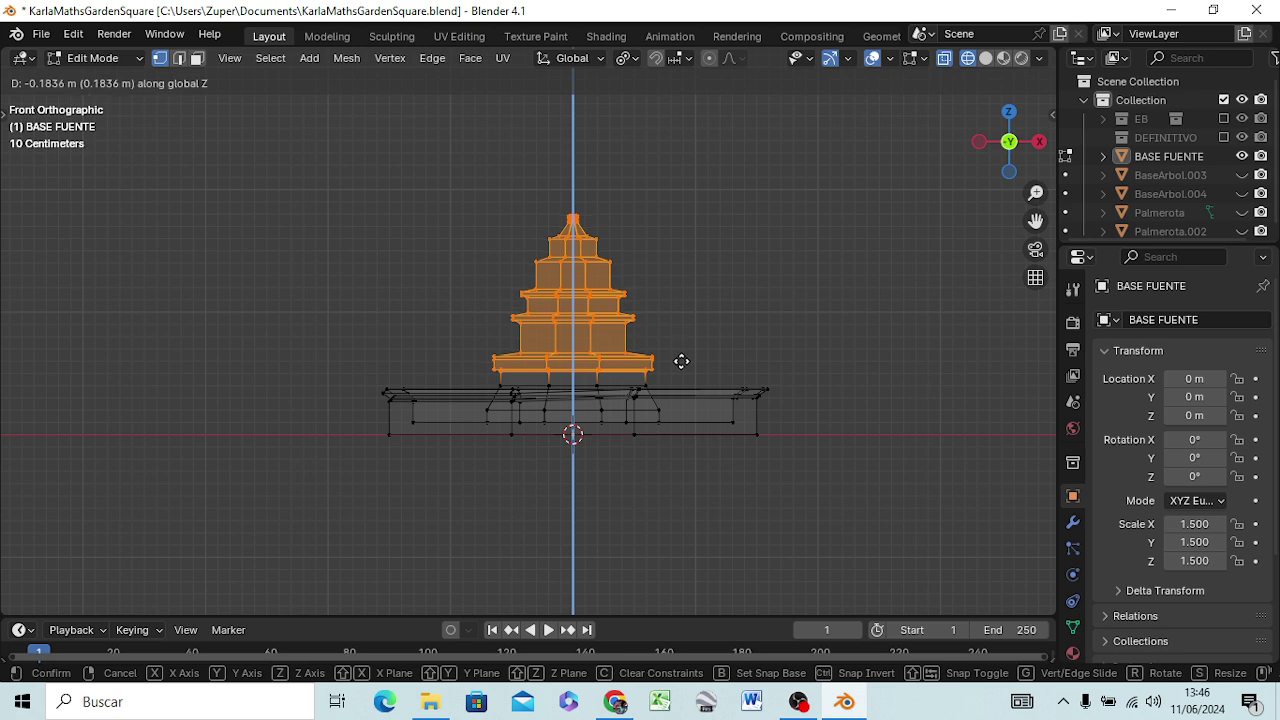
click(684, 298)
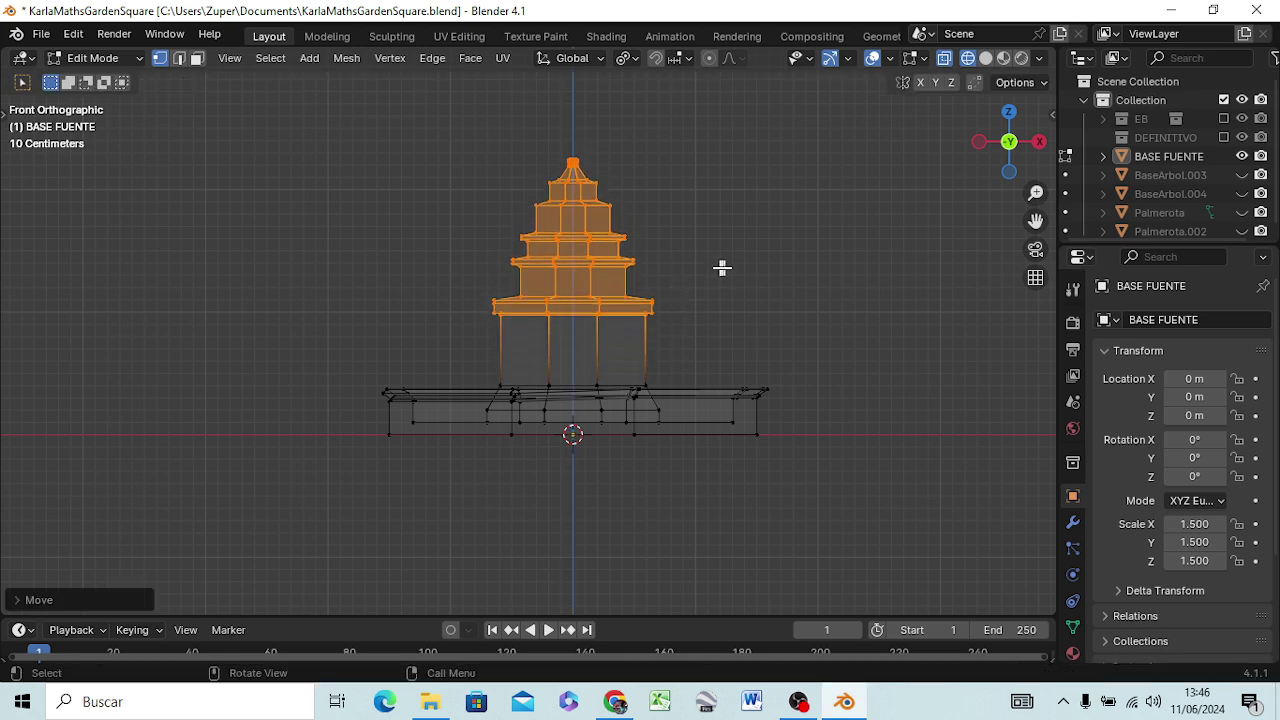
- Lower the upper tiers, then the topmost tiers about 0.168 m, along Z to tighten the stack
click(722, 268)
mouse_move(471, 130)
mouse_down()
mouse_move(570, 260)
mouse_move(670, 273)
mouse_up()
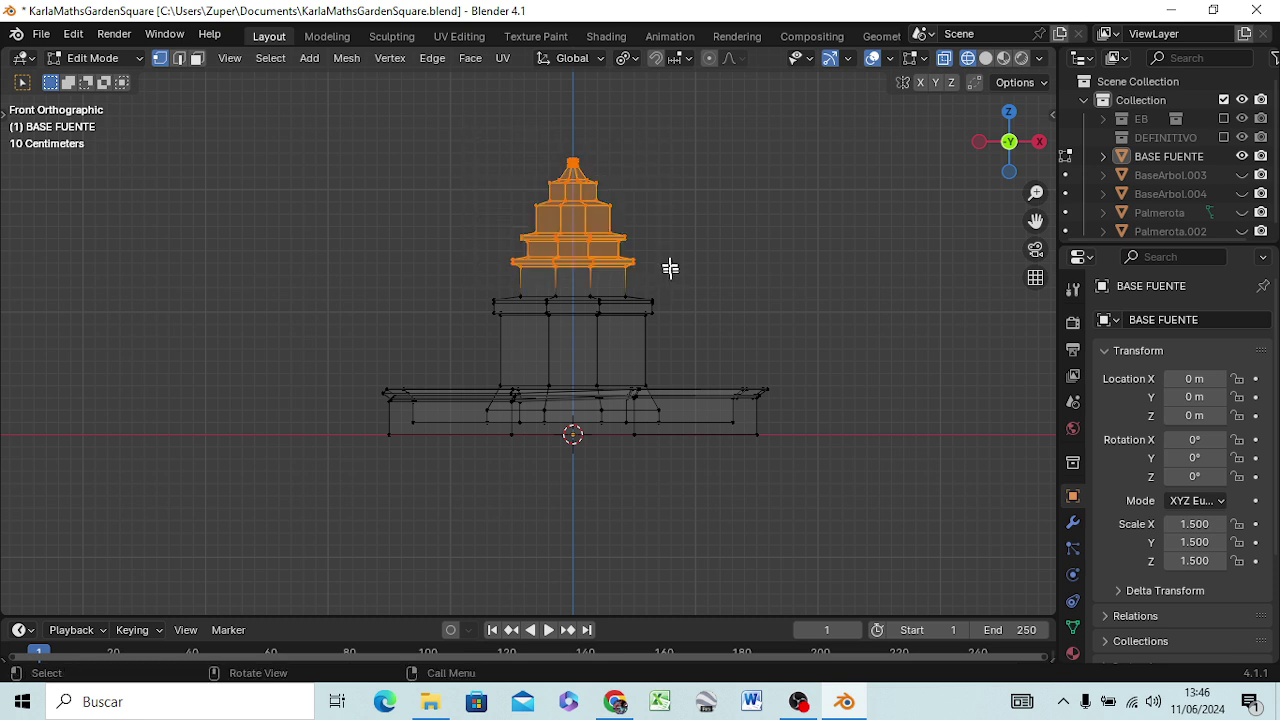
key(g)
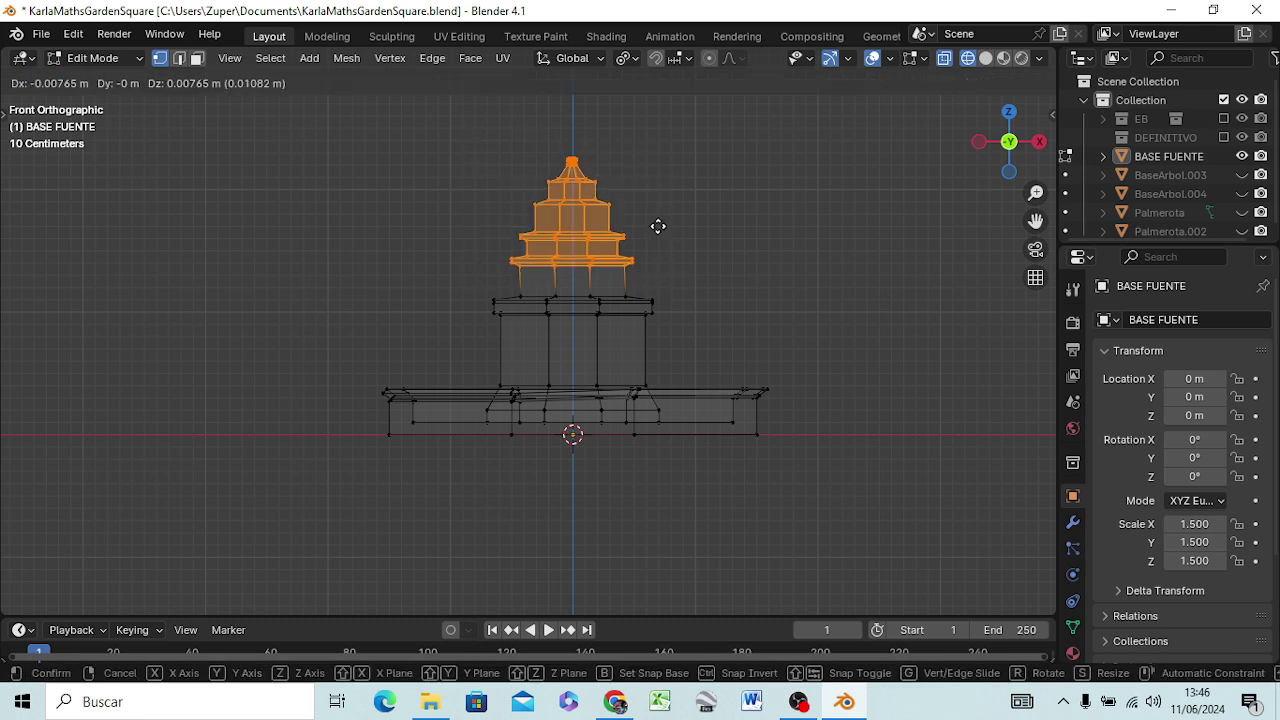
key(z)
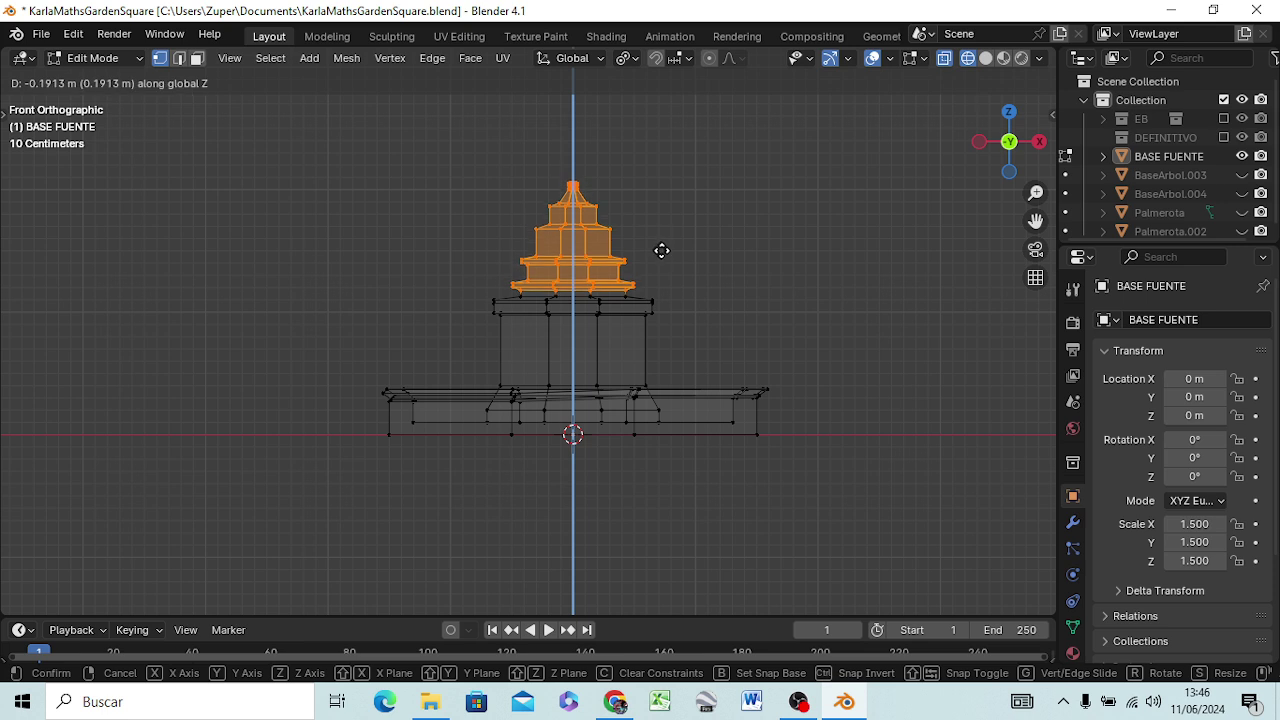
click(662, 251)
click(490, 155)
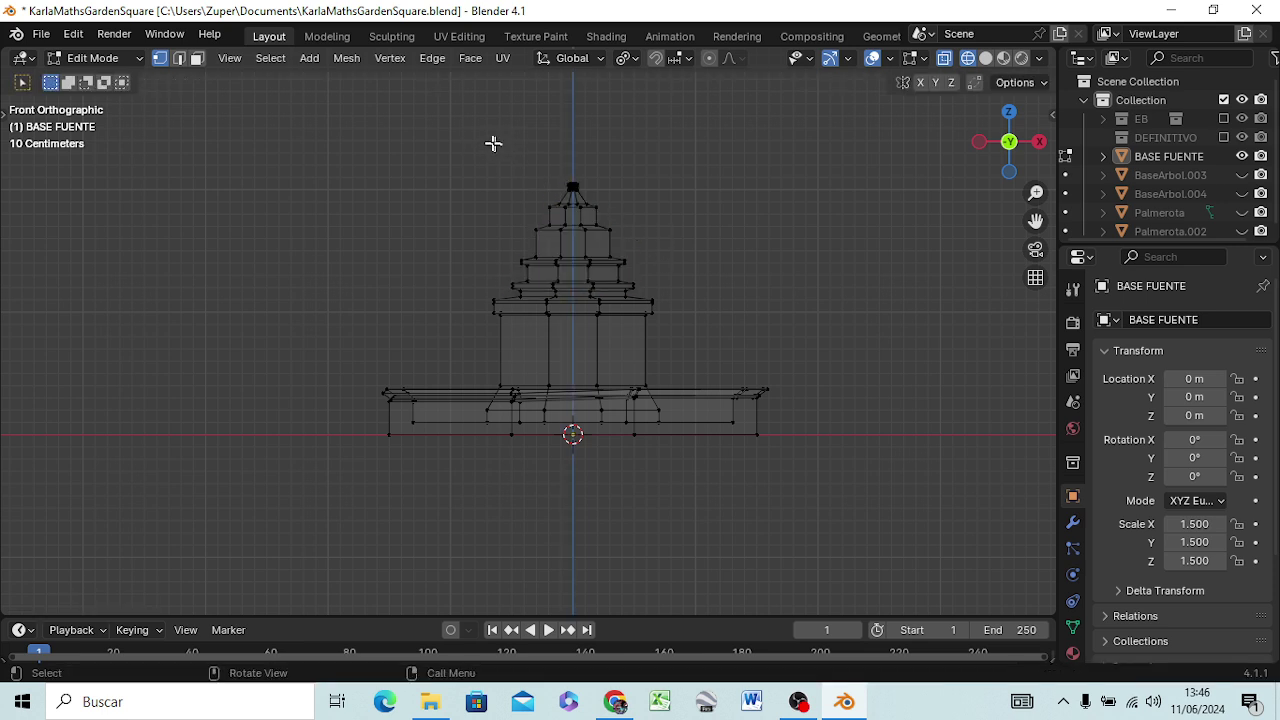
mouse_move(492, 142)
mouse_down()
mouse_move(610, 237)
mouse_move(634, 237)
mouse_up()
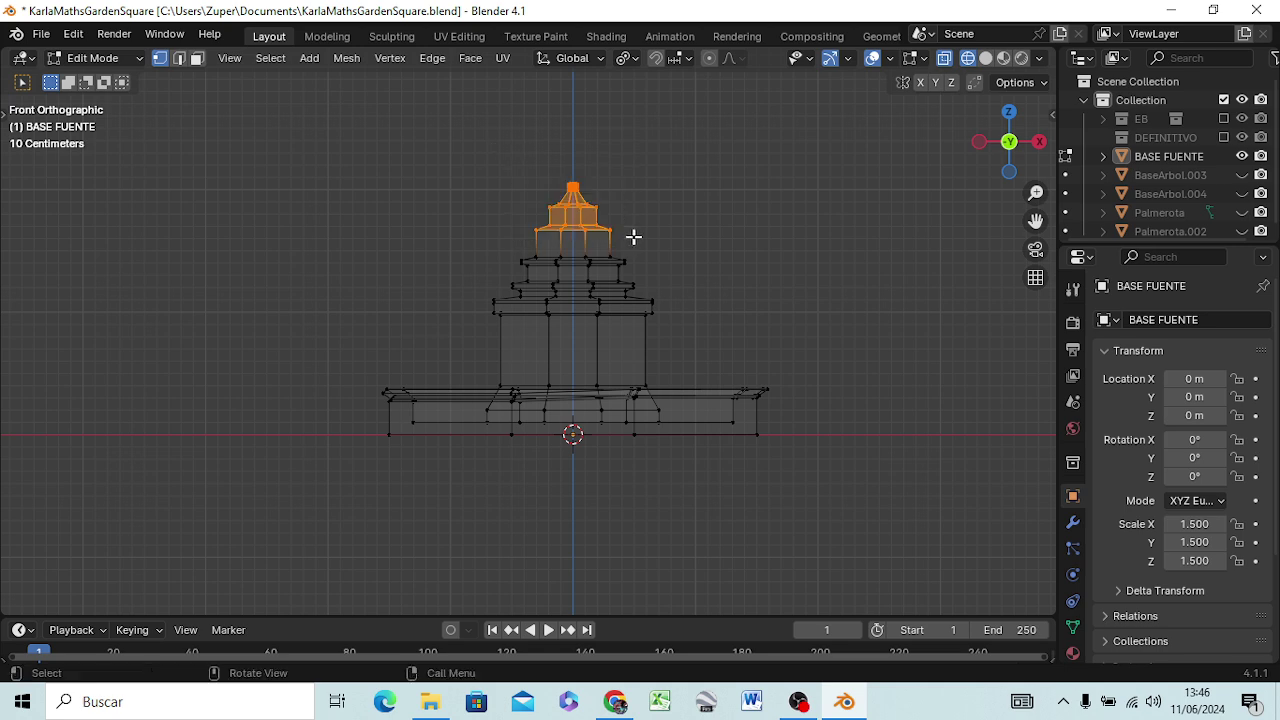
key(g)
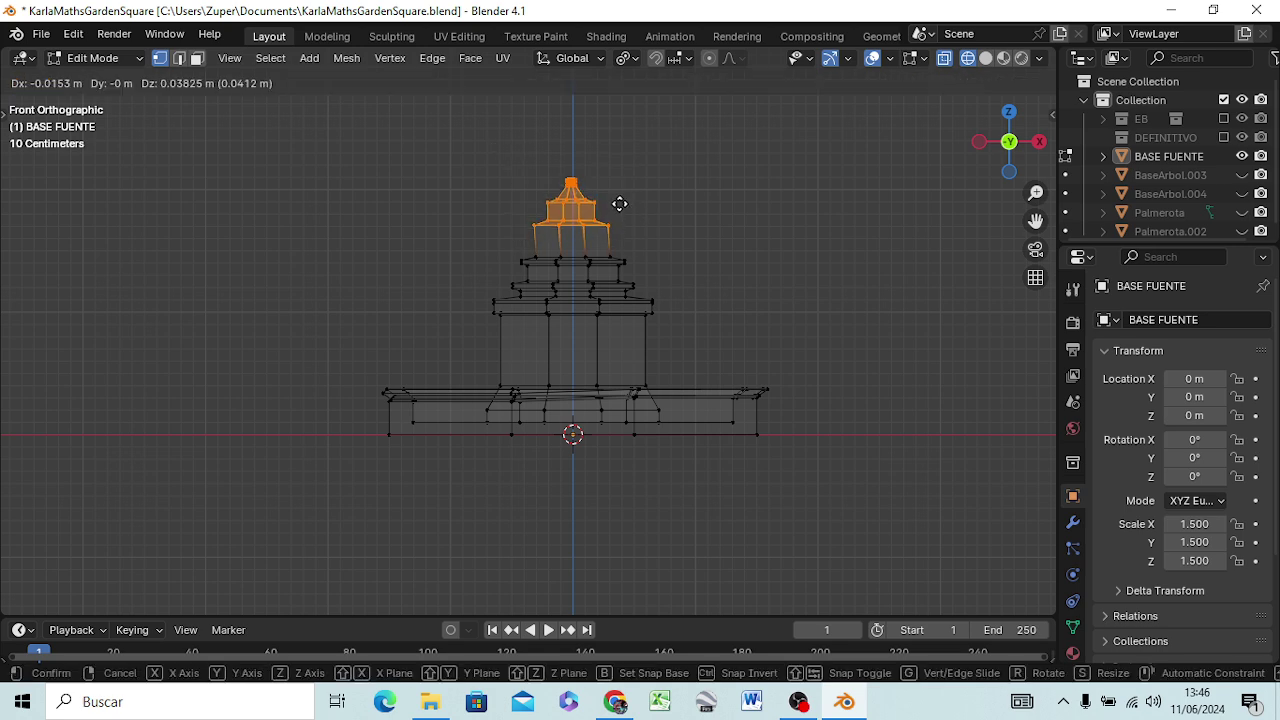
key(z)
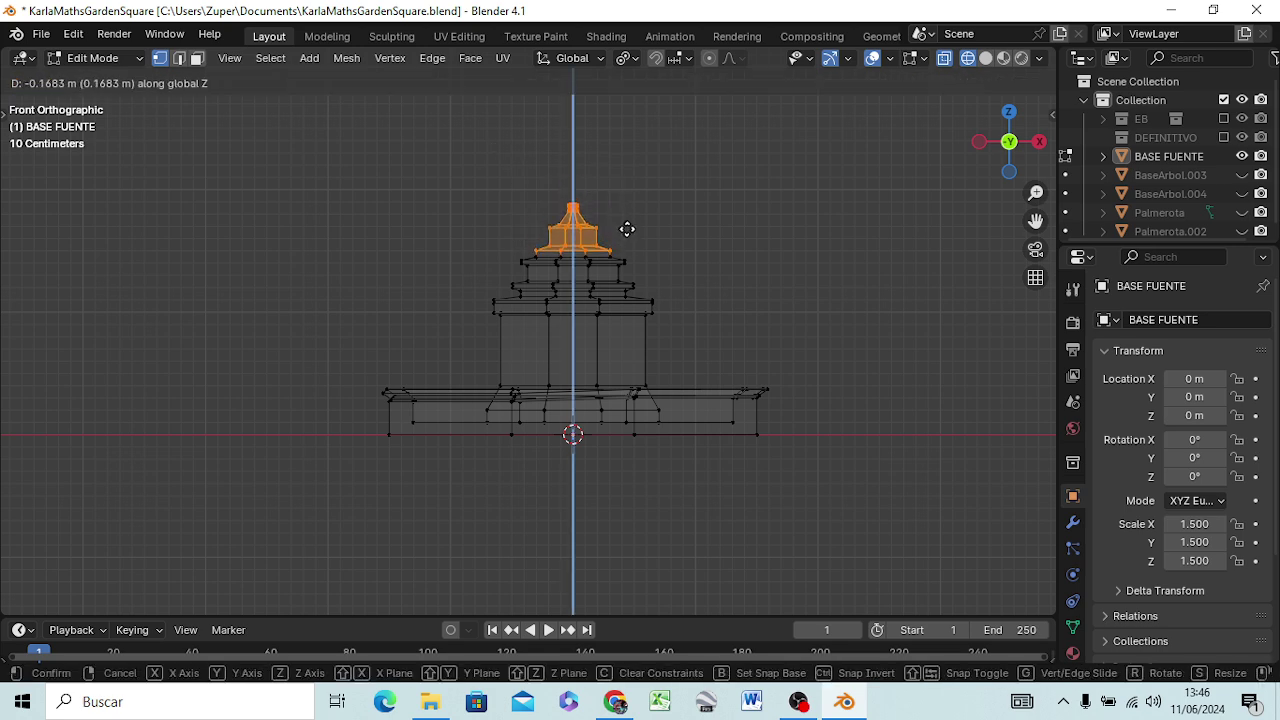
click(627, 230)
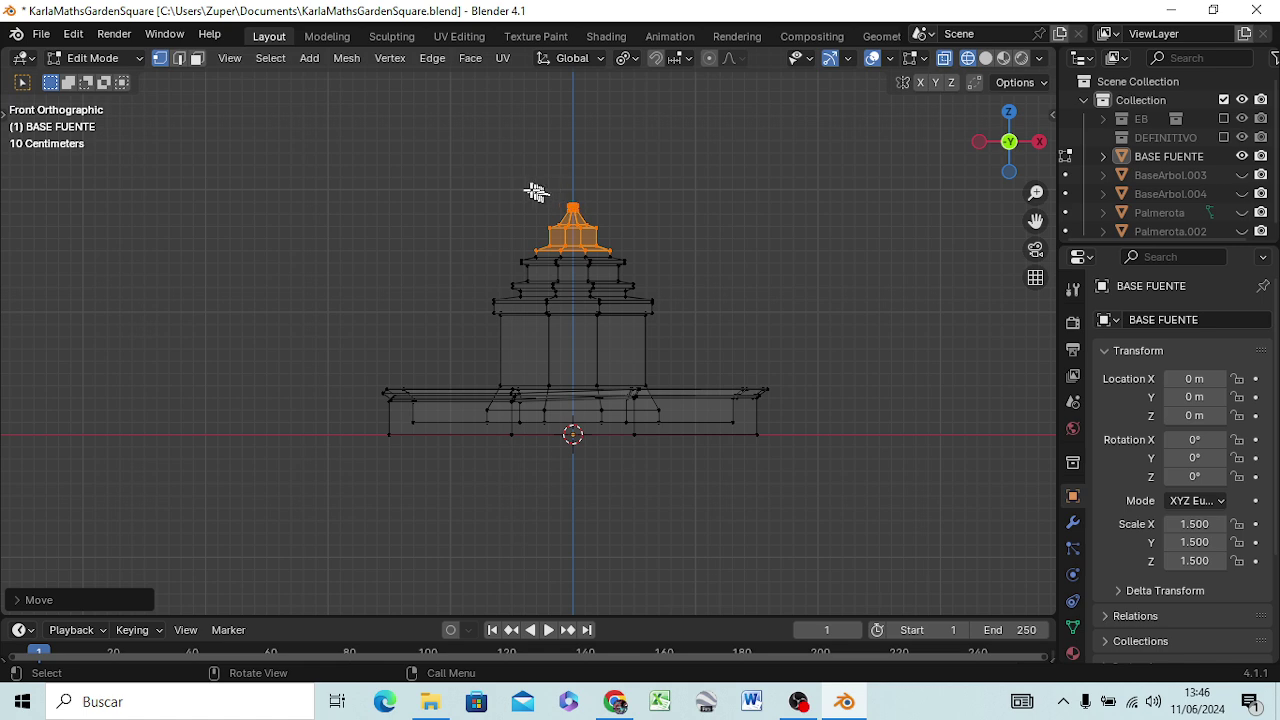
drag(523, 188, 614, 233)
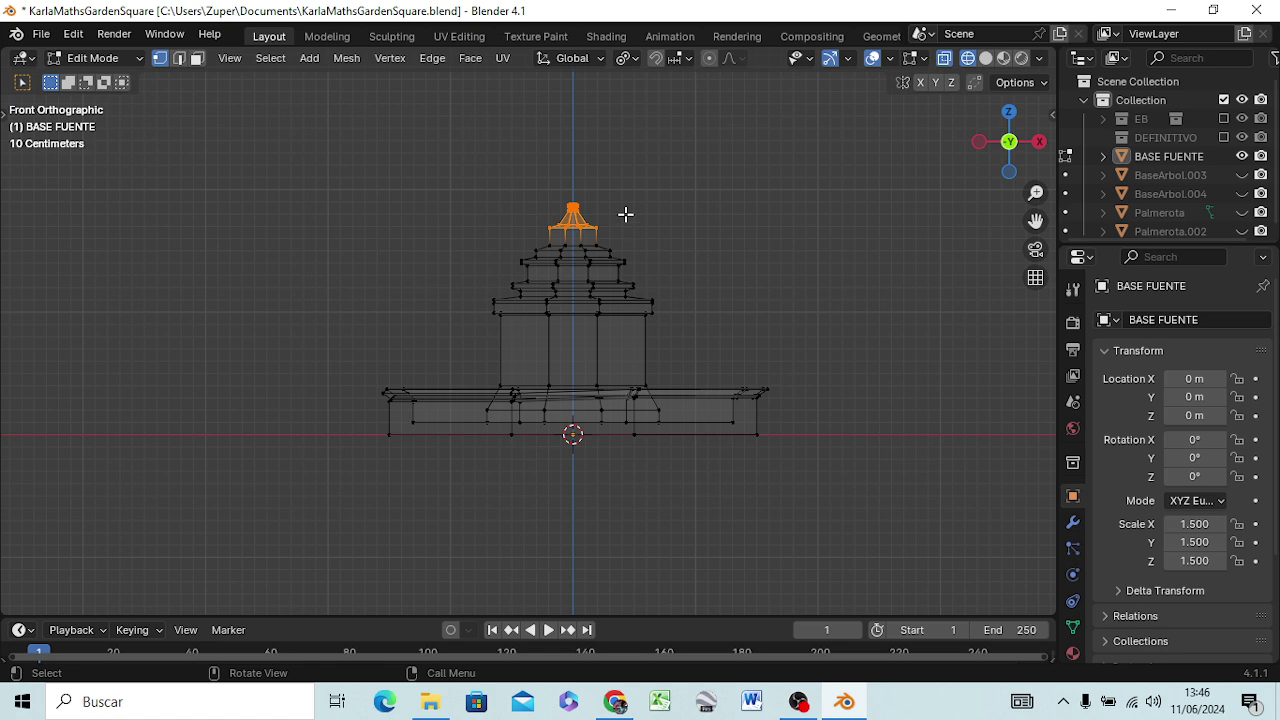
- Lower the selected tower top about 0.23 m along Z
key(g)
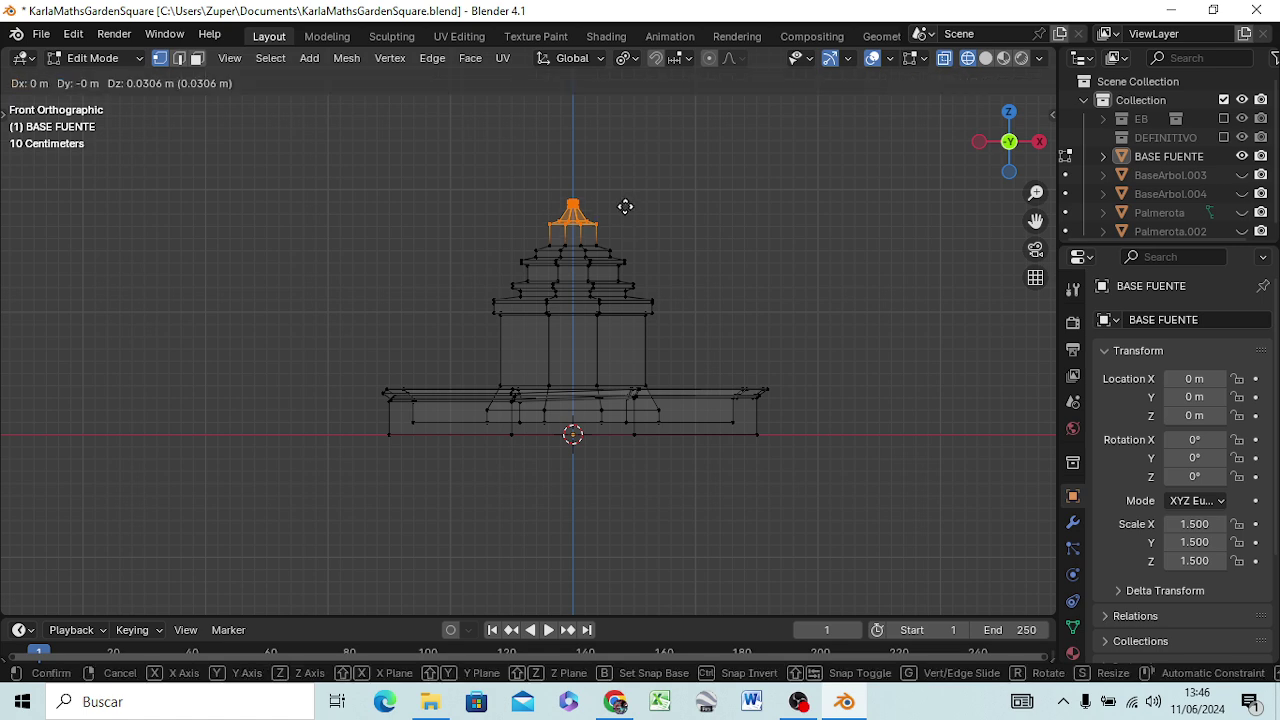
key(z)
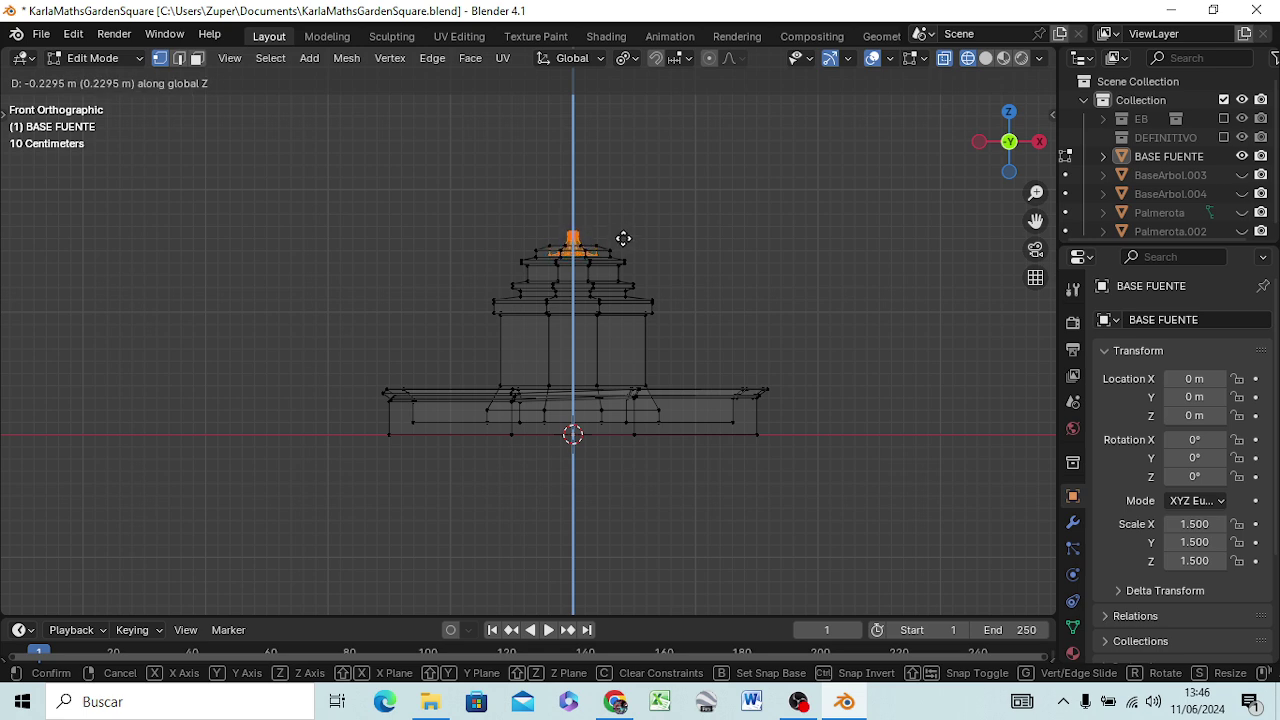
click(622, 238)
click(548, 211)
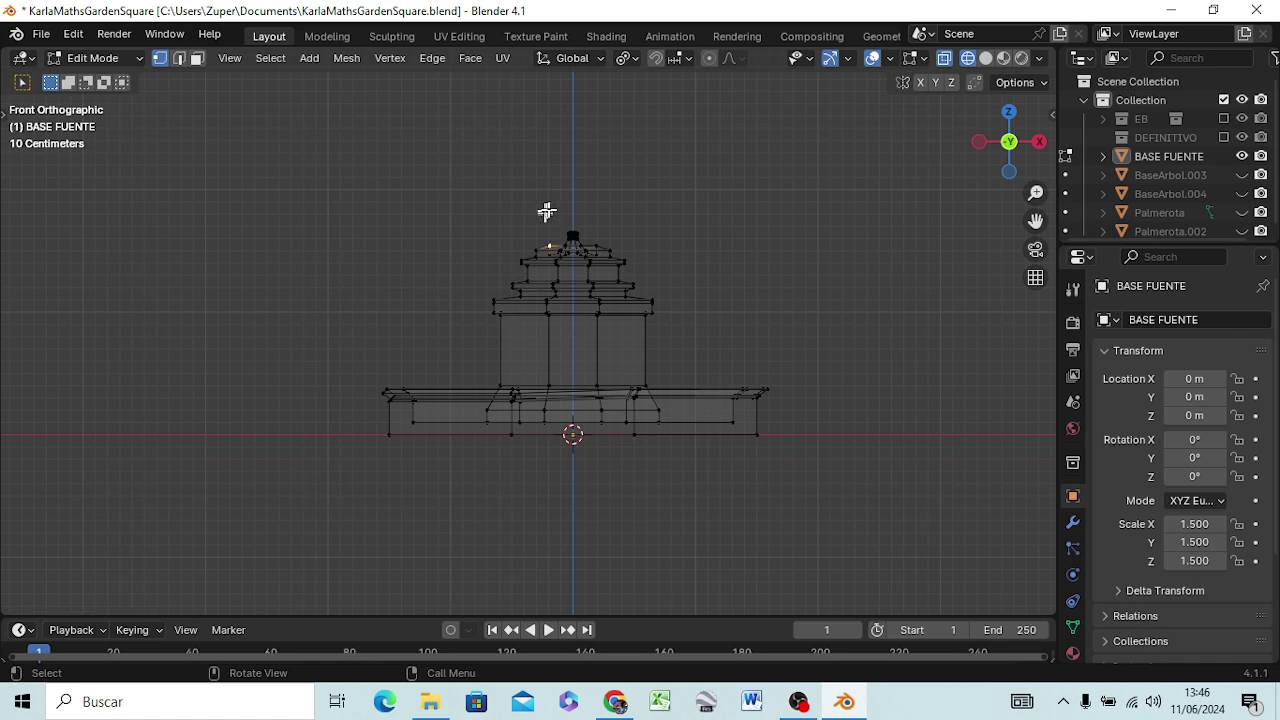
- Raise the single top vertex about 0.268 m along Z into a pointed spire
drag(555, 210, 598, 244)
key(g)
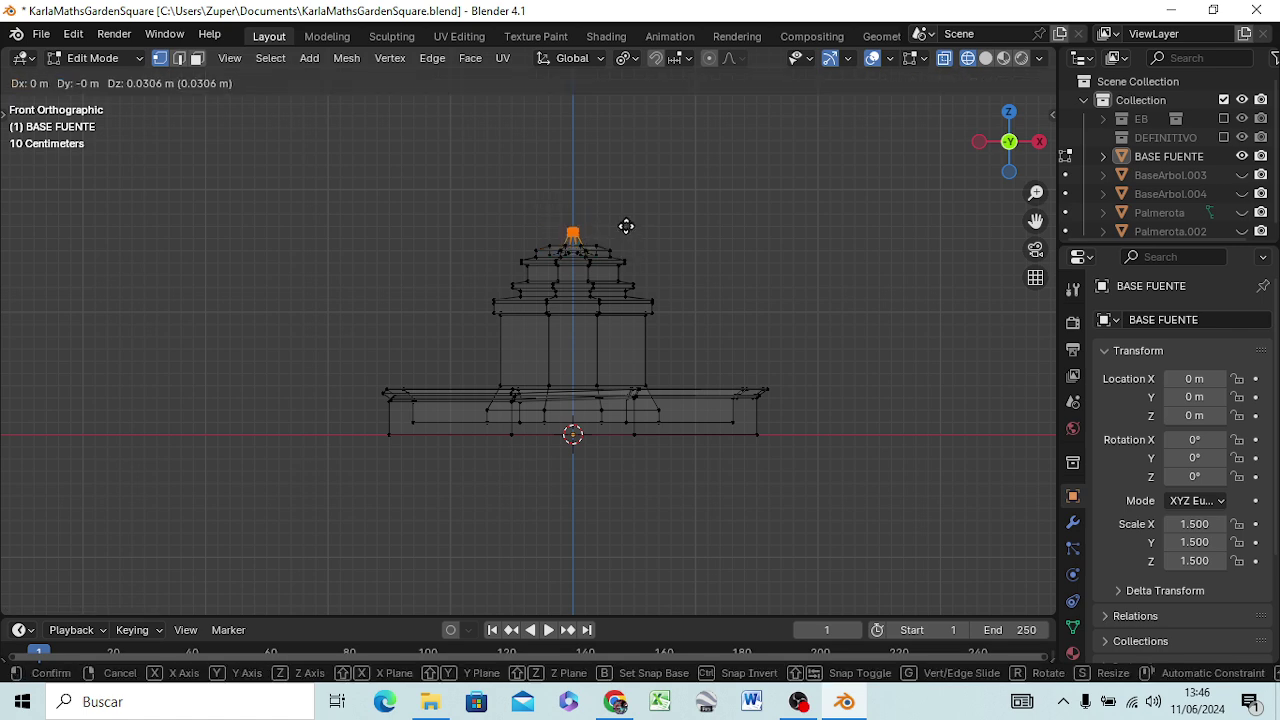
key(z)
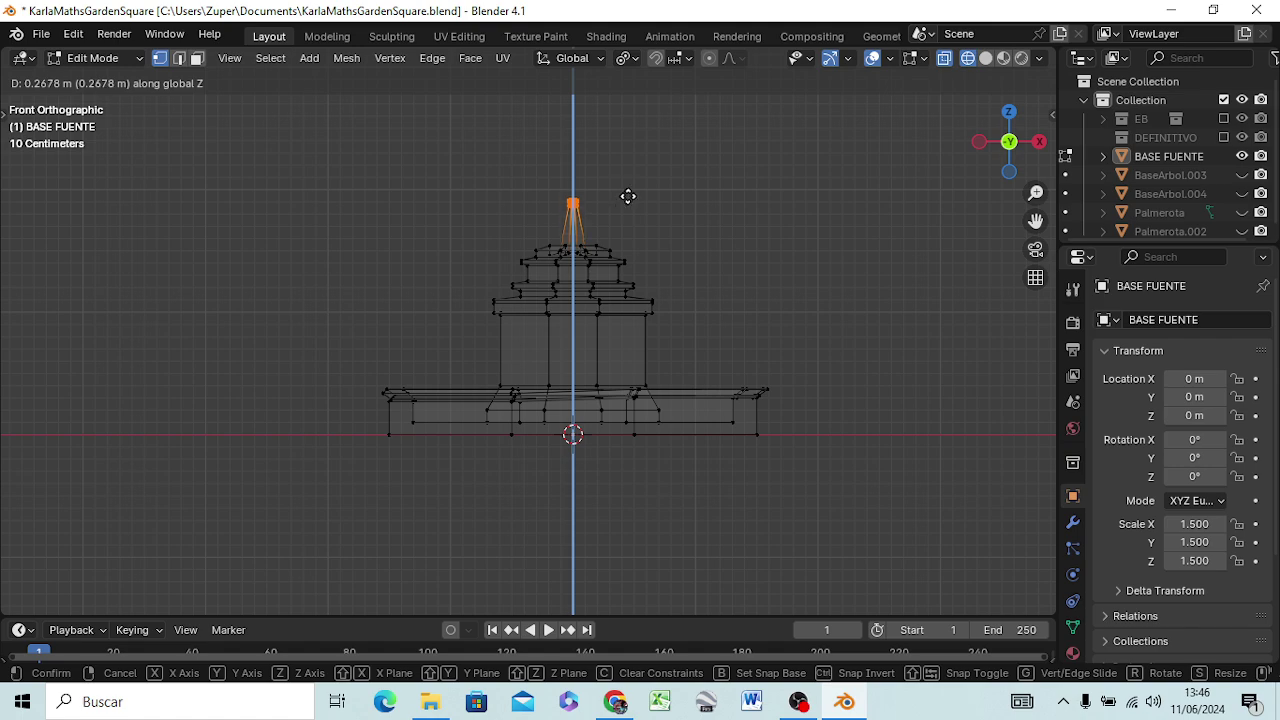
click(631, 191)
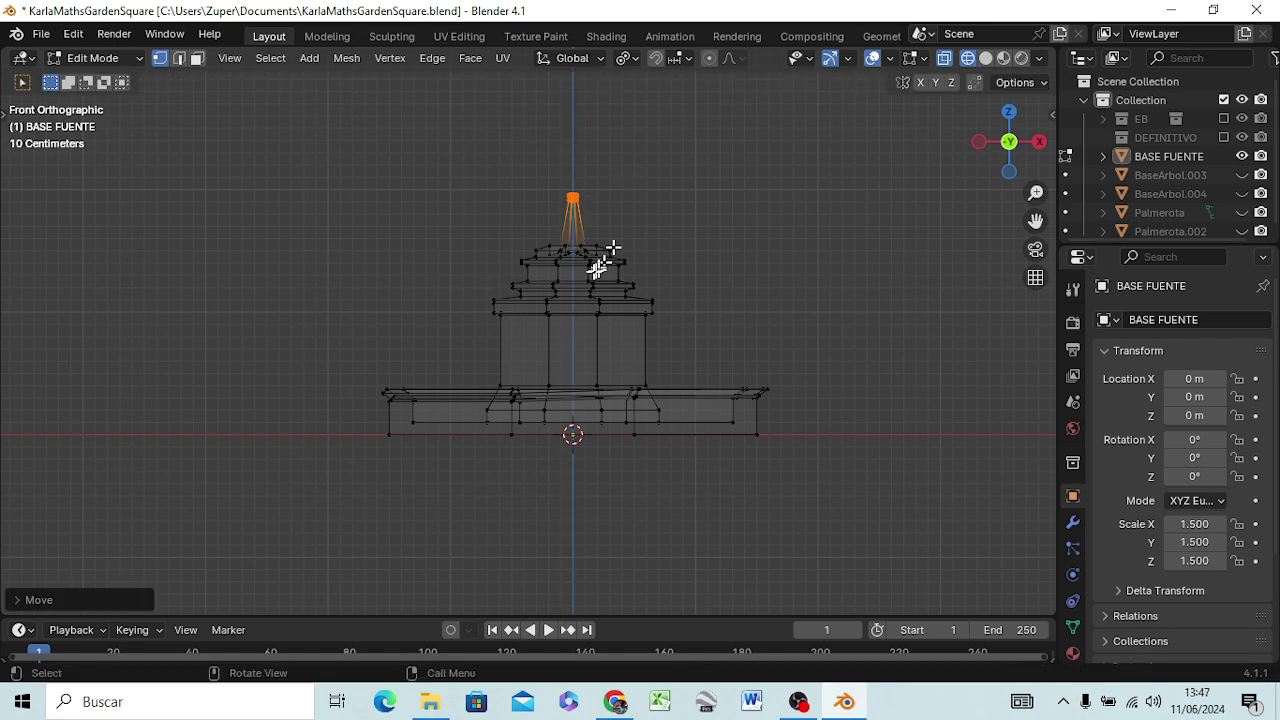
mouse_move(691, 274)
middle_down()
mouse_move(683, 300)
mouse_move(508, 363)
mouse_move(429, 357)
mouse_move(705, 318)
mouse_move(768, 271)
middle_up()
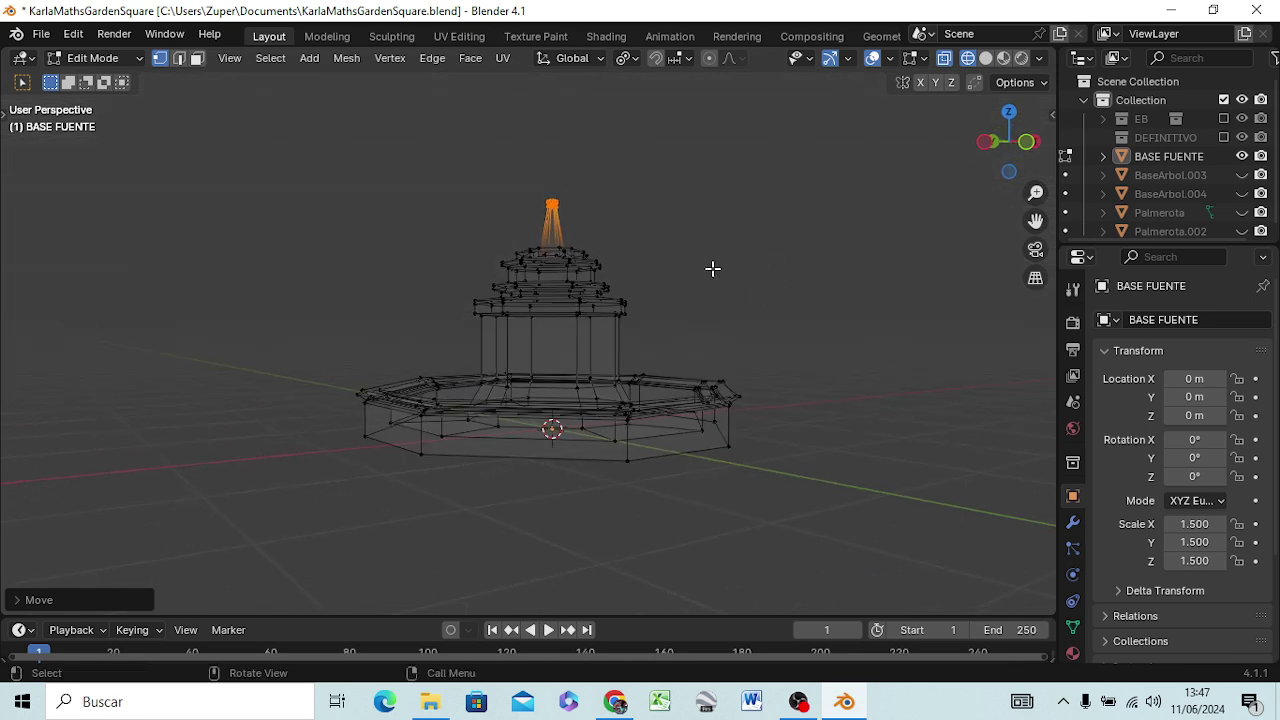
- Scale the spire tip and orbit around the fountain to review it
key(s)
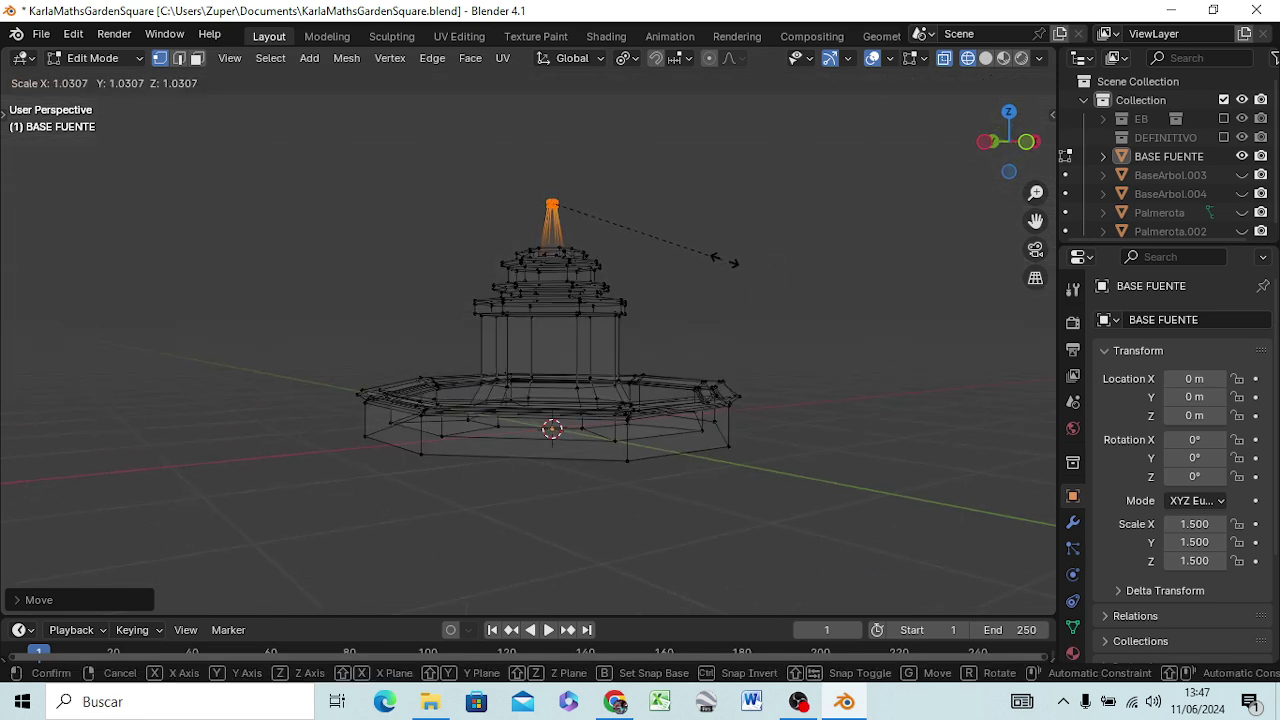
click(1000, 313)
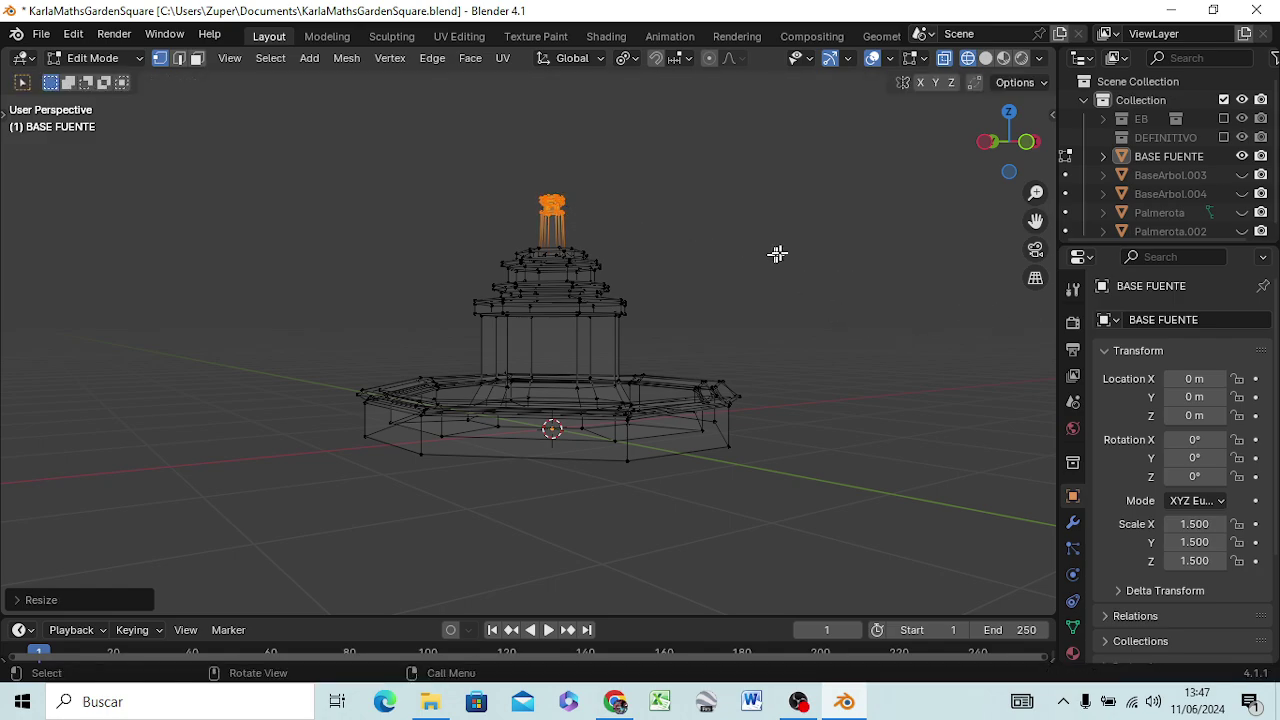
middle_drag(777, 254, 347, 341)
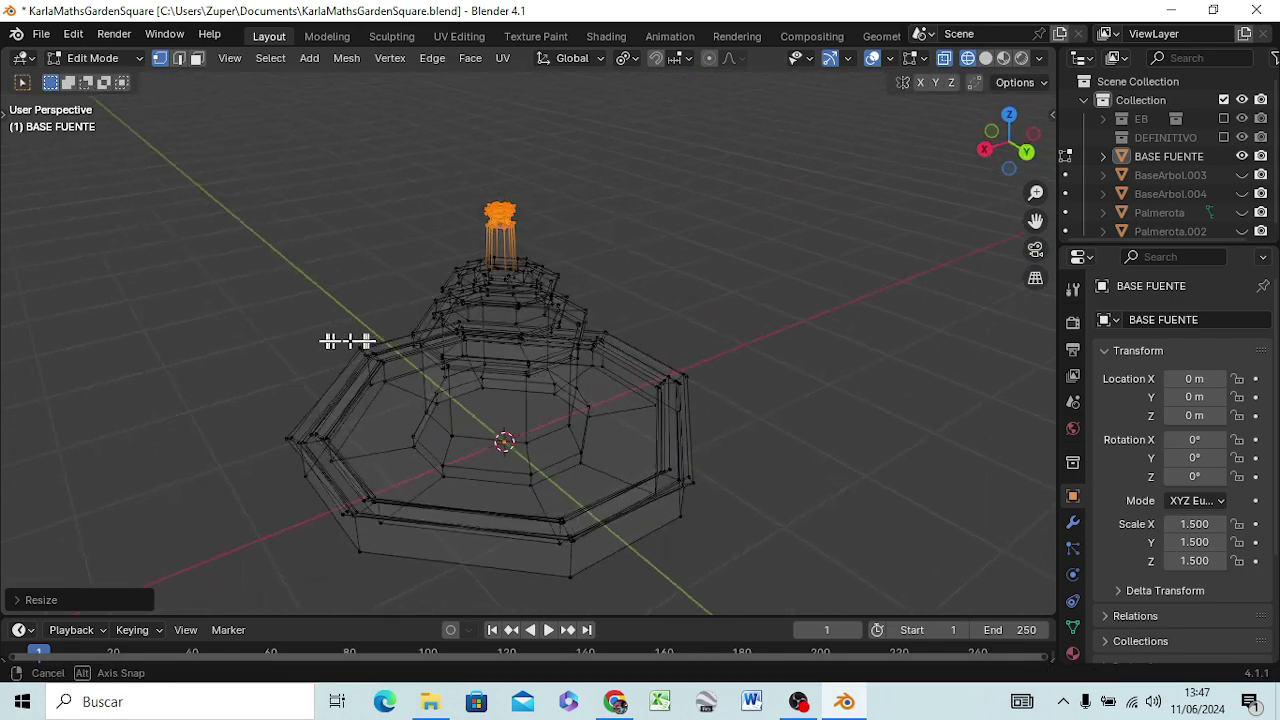
middle_drag(347, 341, 627, 326)
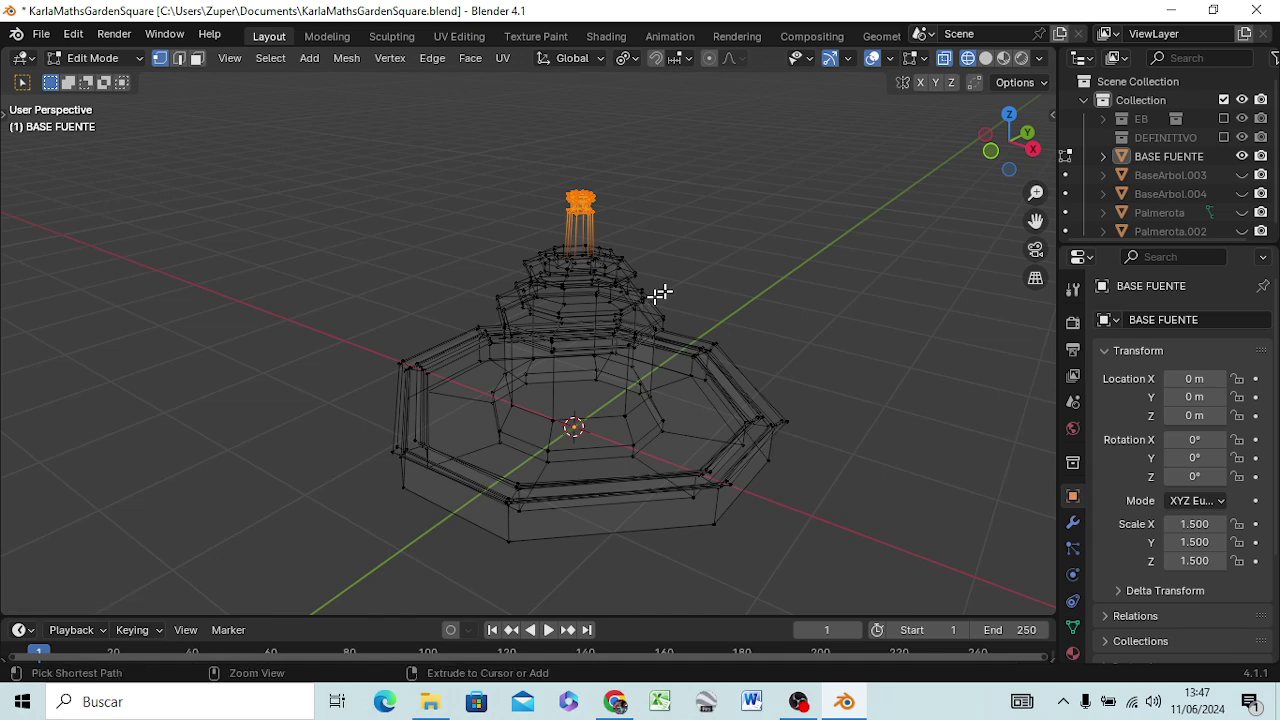
- Undo the last three edits, restoring the higher upper tiers, and orbit to inspect
key(ctrl+z)
key(ctrl+z)
key(ctrl+z)
key(ctrl+z)
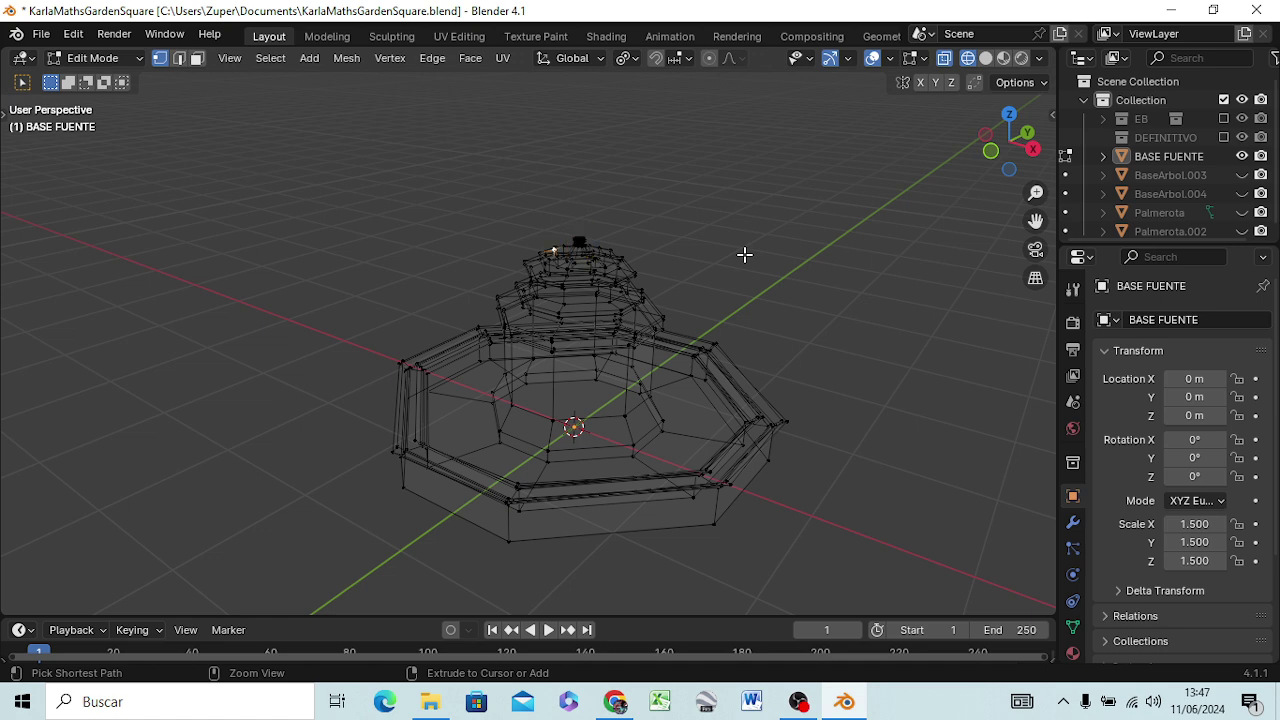
key(ctrl+z)
key(ctrl+z)
key(ctrl+z)
key(ctrl+z)
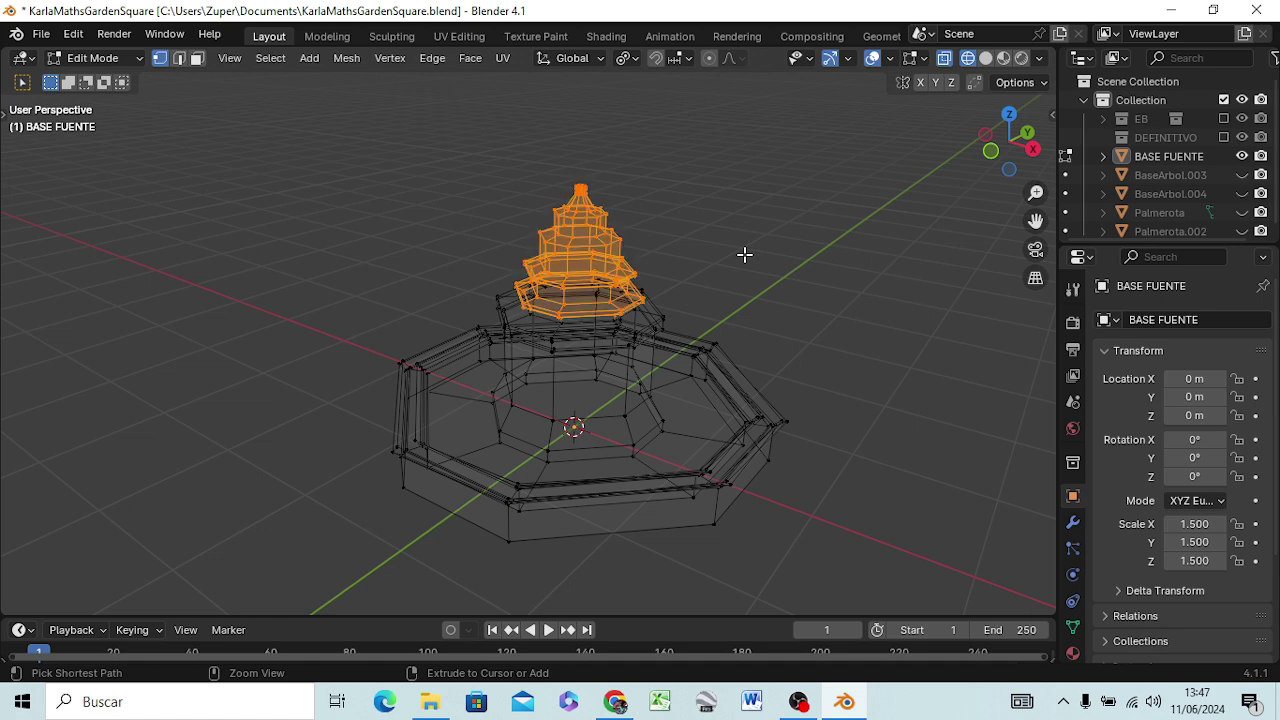
key(ctrl+z)
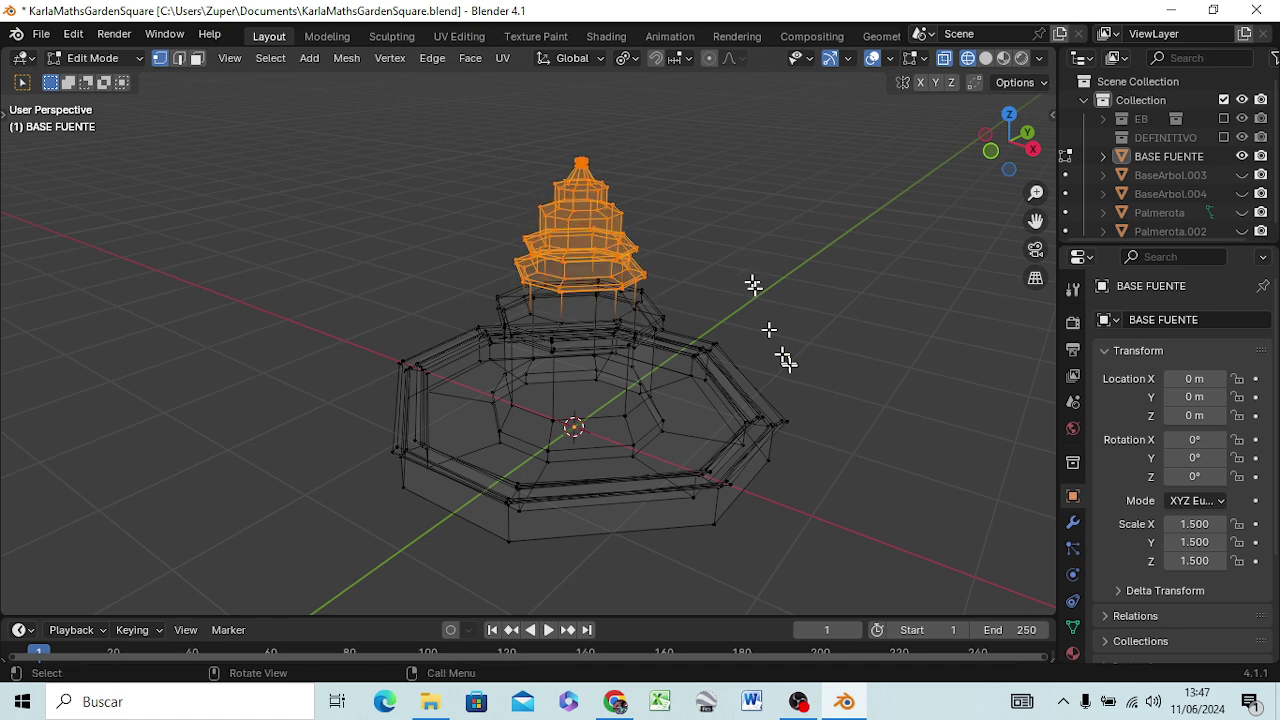
mouse_move(775, 365)
middle_down()
mouse_move(567, 328)
mouse_move(578, 303)
middle_up()
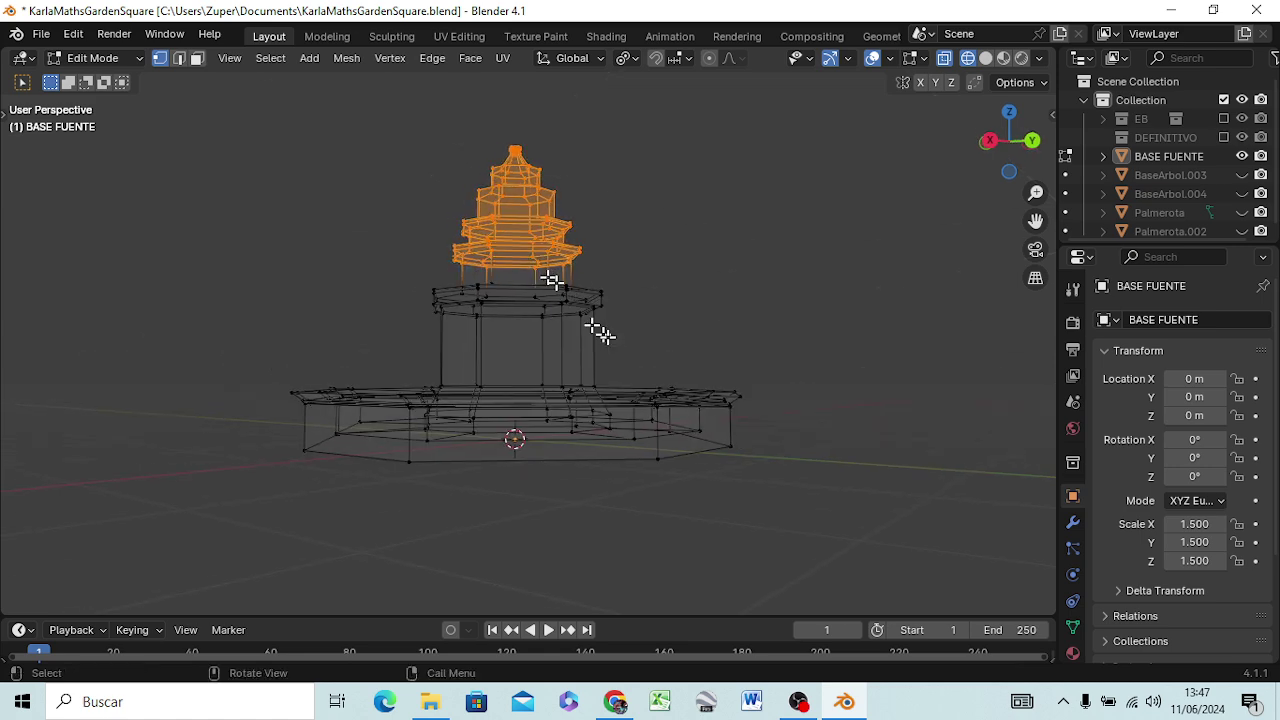
mouse_move(694, 323)
middle_down()
mouse_move(678, 385)
mouse_move(686, 371)
middle_up()
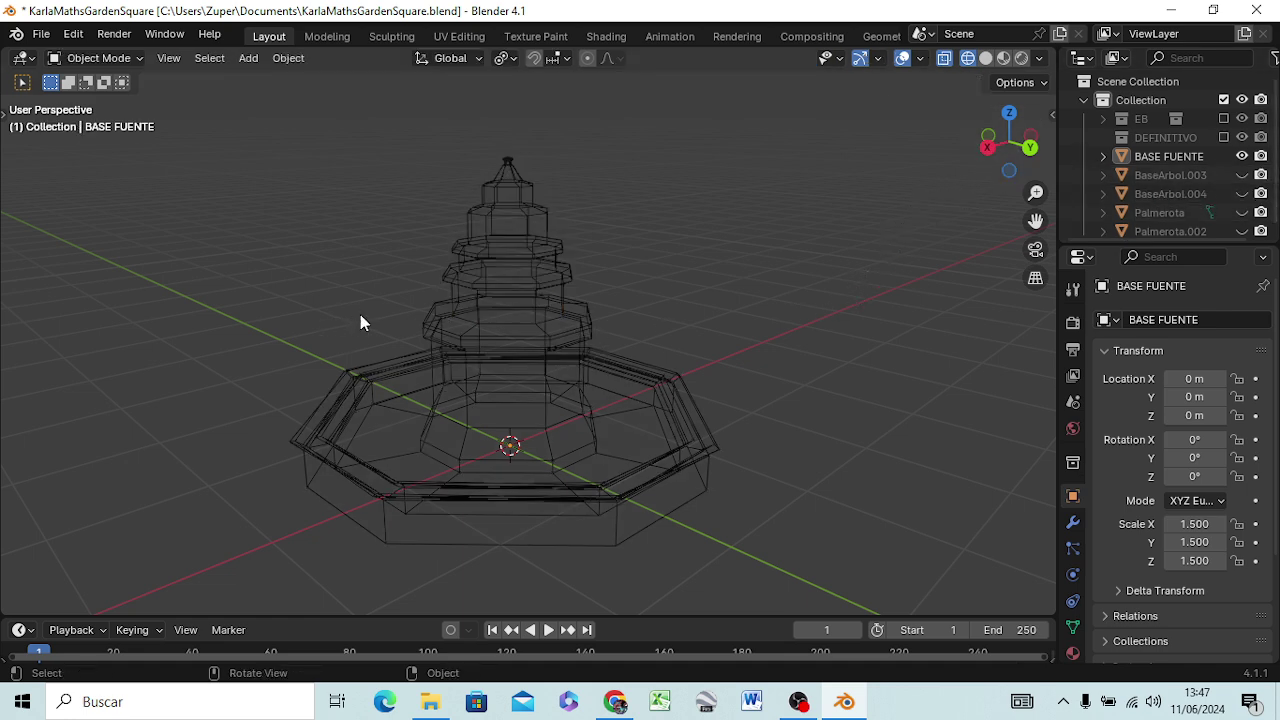
- Return to object mode and check the fountain from the front and right orthographic views, ending on front
key(Tab)
key(KP_1)
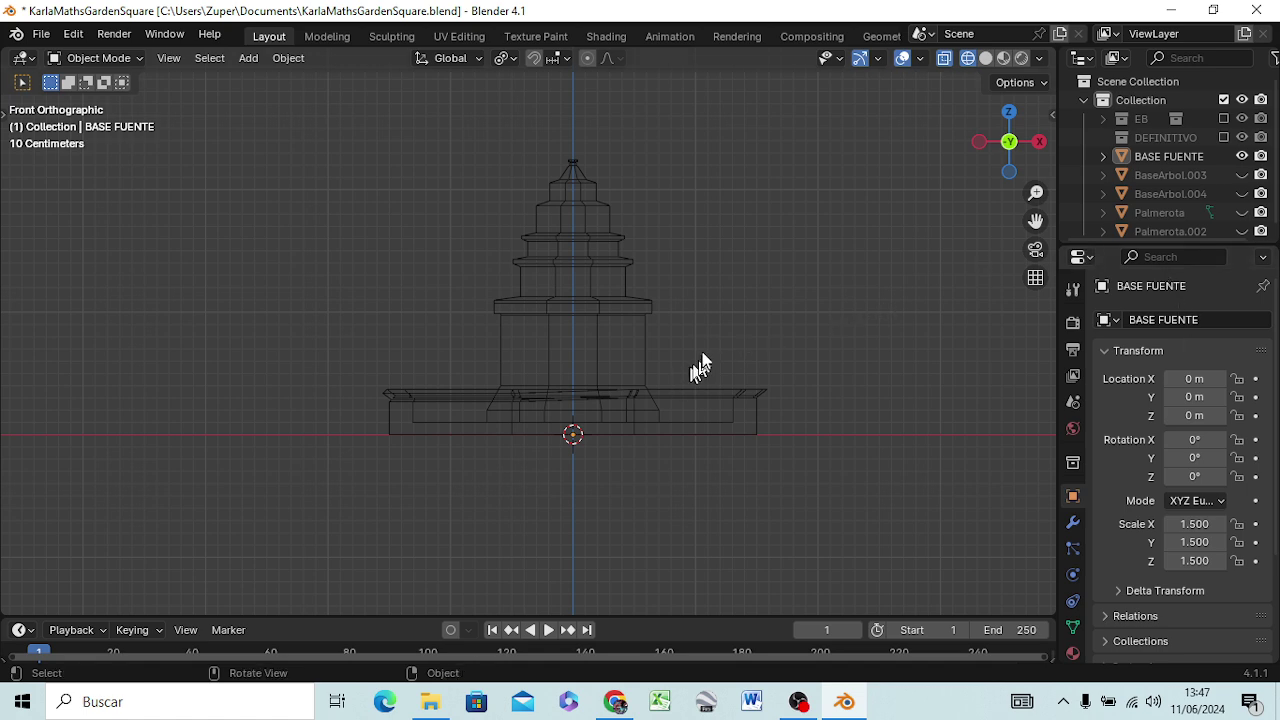
key(KP_3)
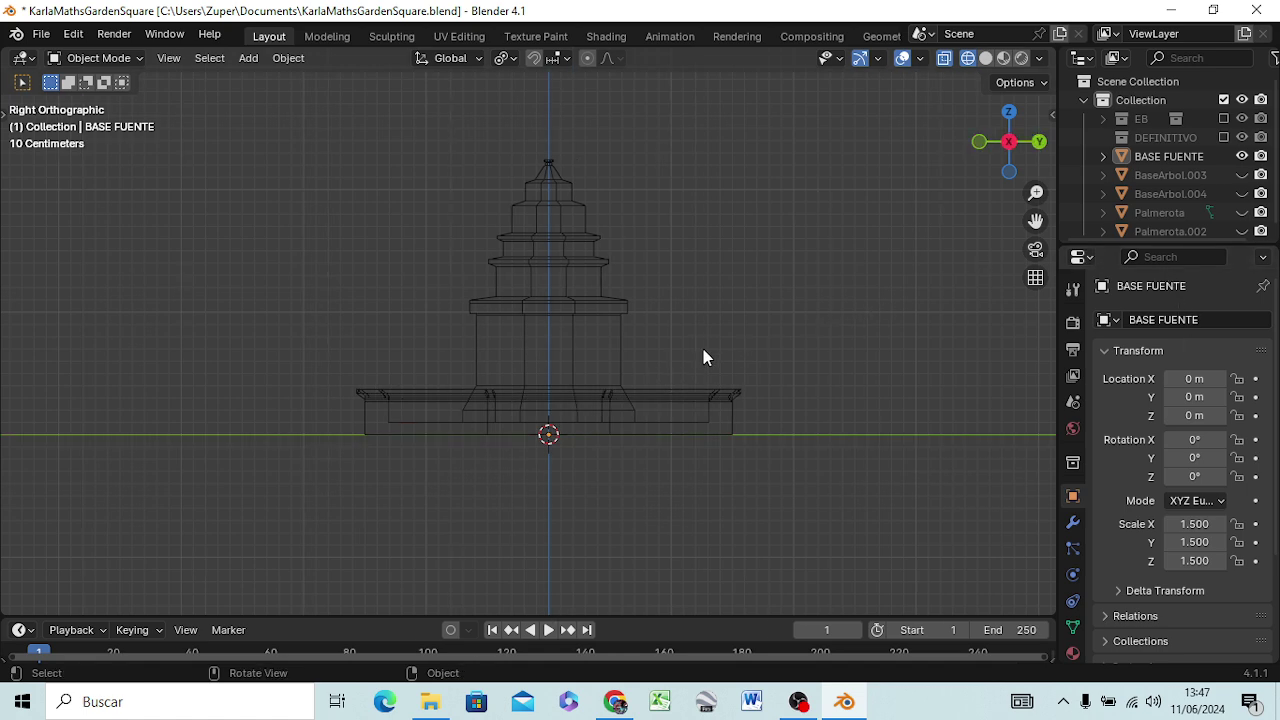
key(KP_1)
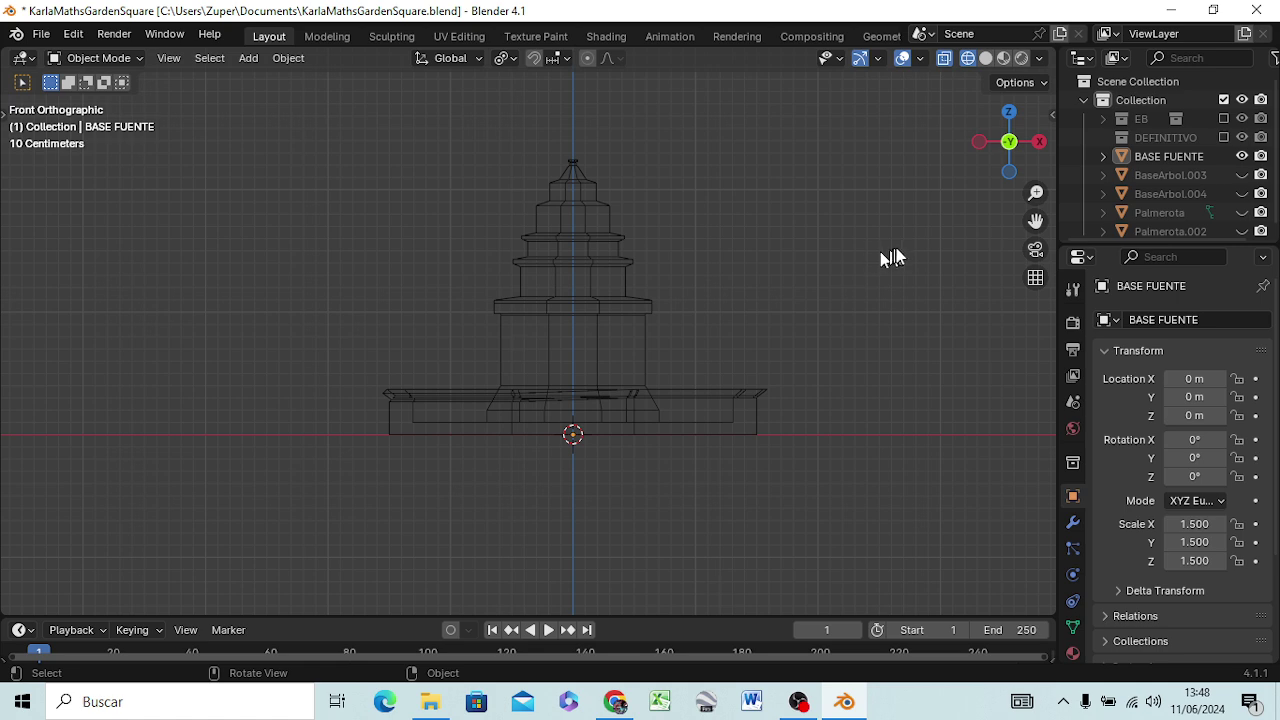
- Add a Suzanne monkey at the fountain's centre and scale it to 0.4 on X, Y and Z
key(shift+a)
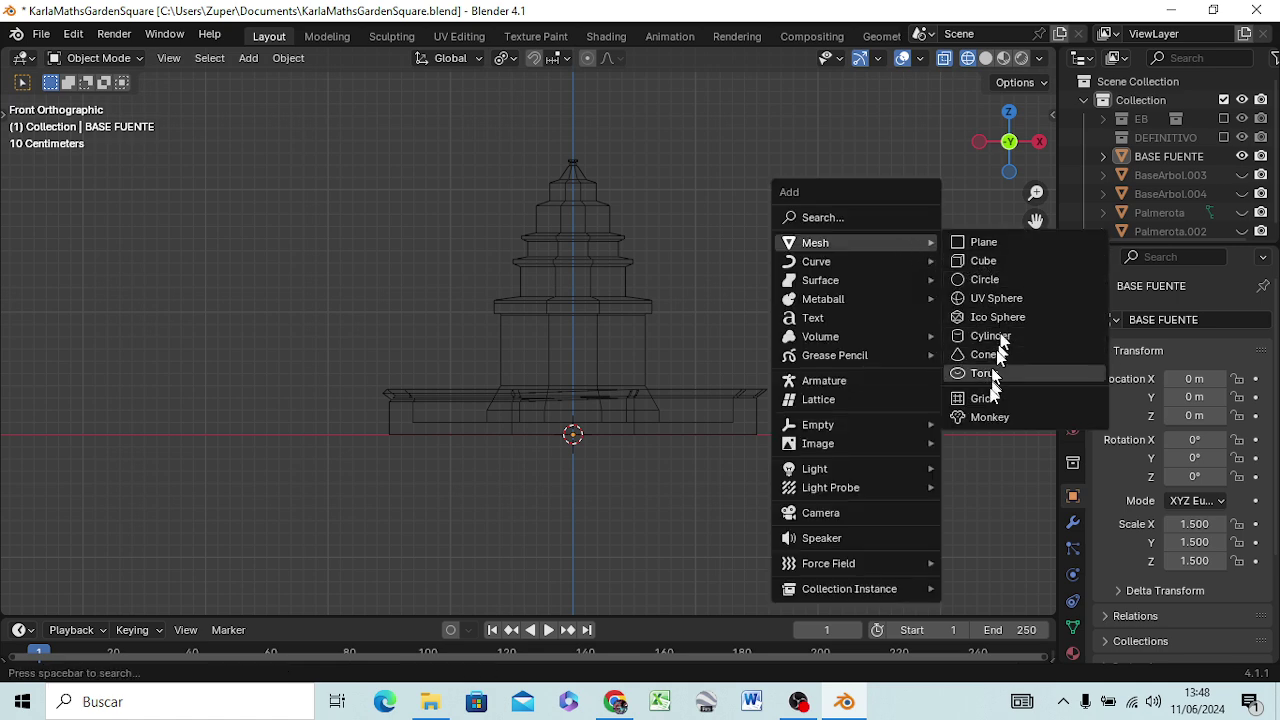
click(994, 420)
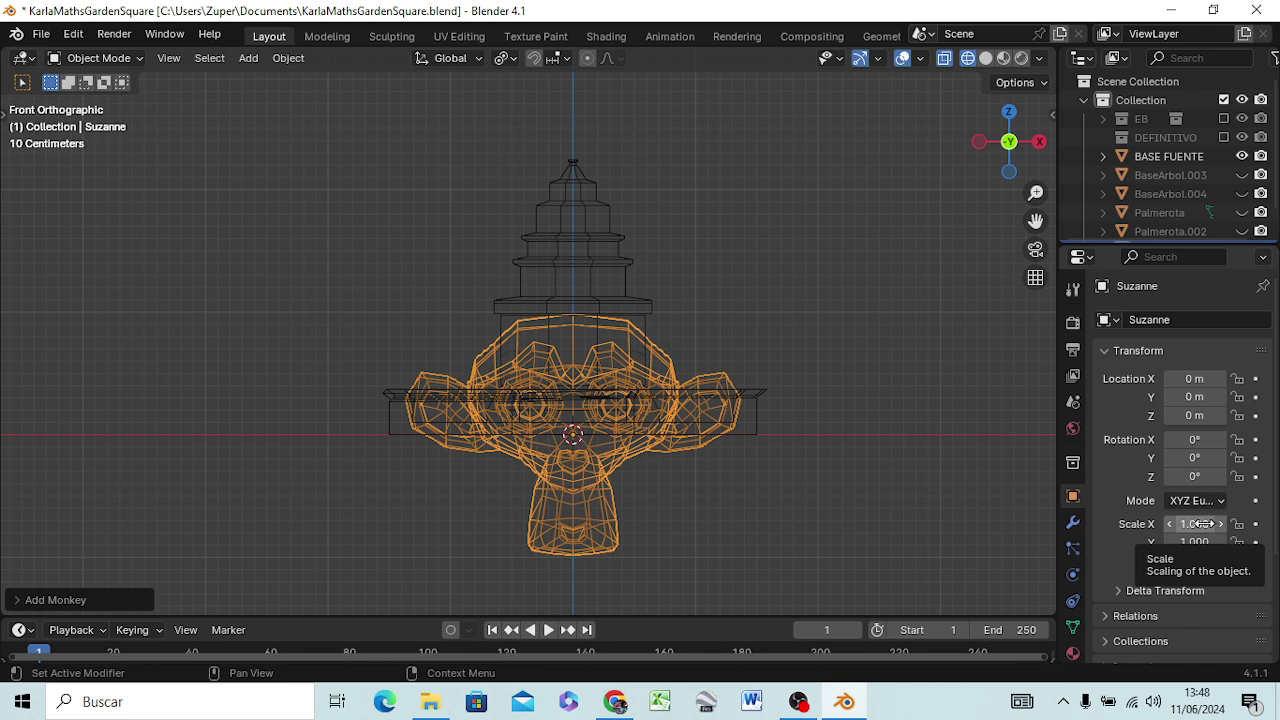
click(1207, 525)
text(.)
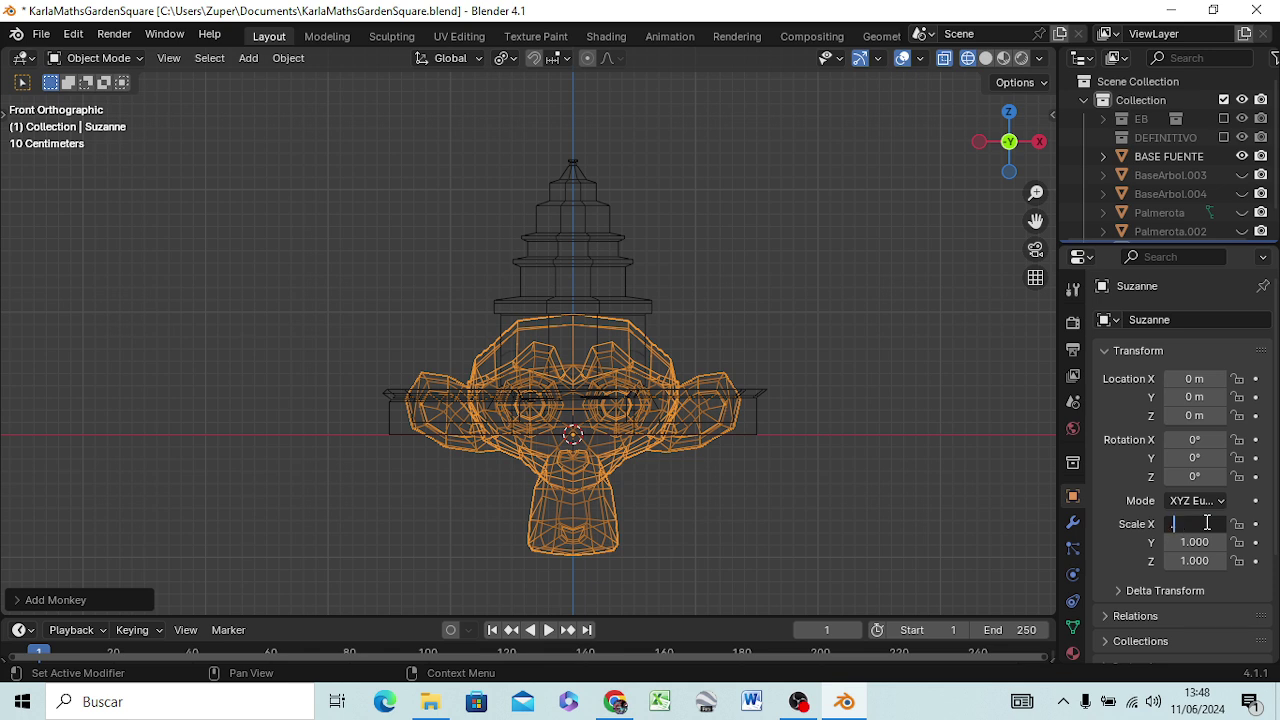
text(4)
key(Return)
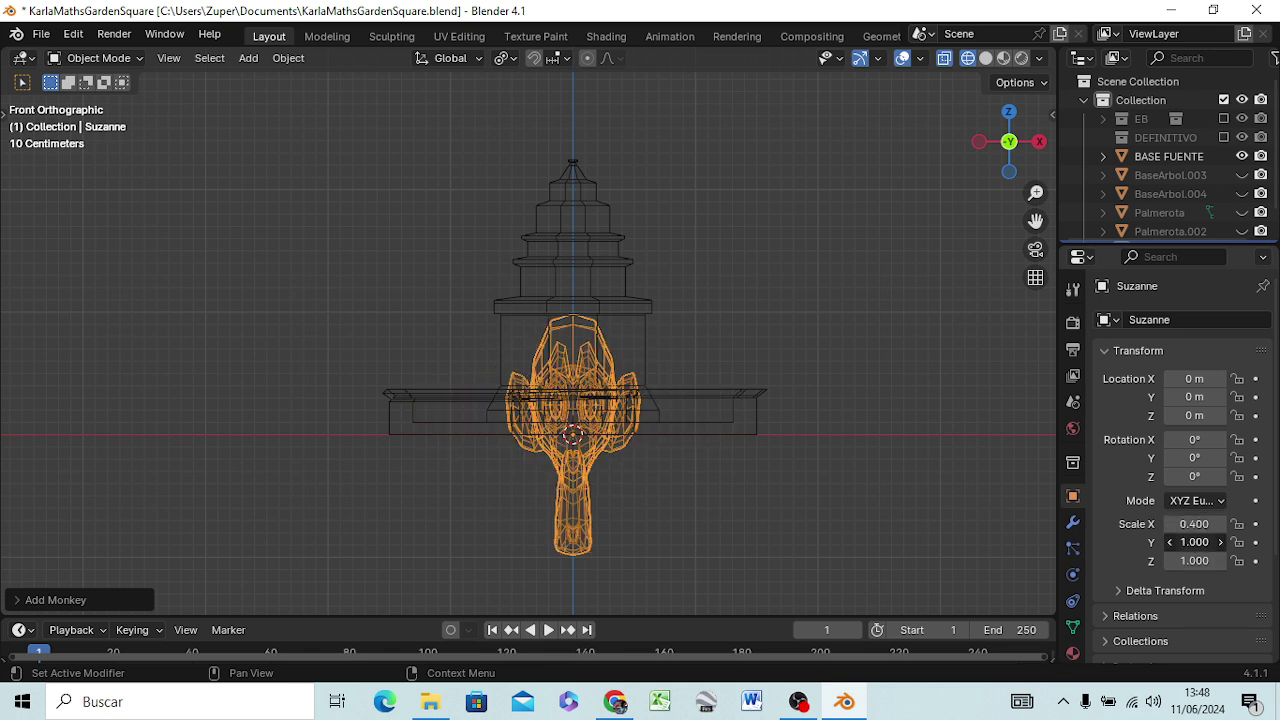
click(1211, 542)
text(.4)
key(Return)
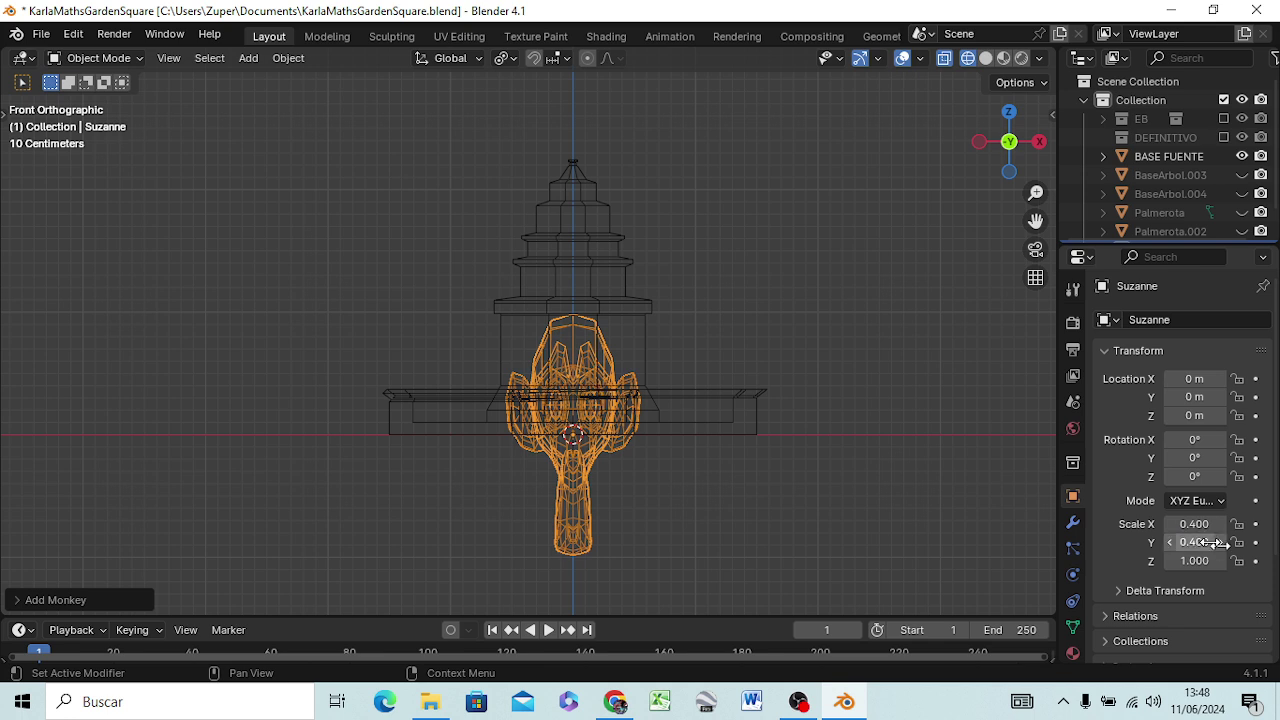
click(1204, 562)
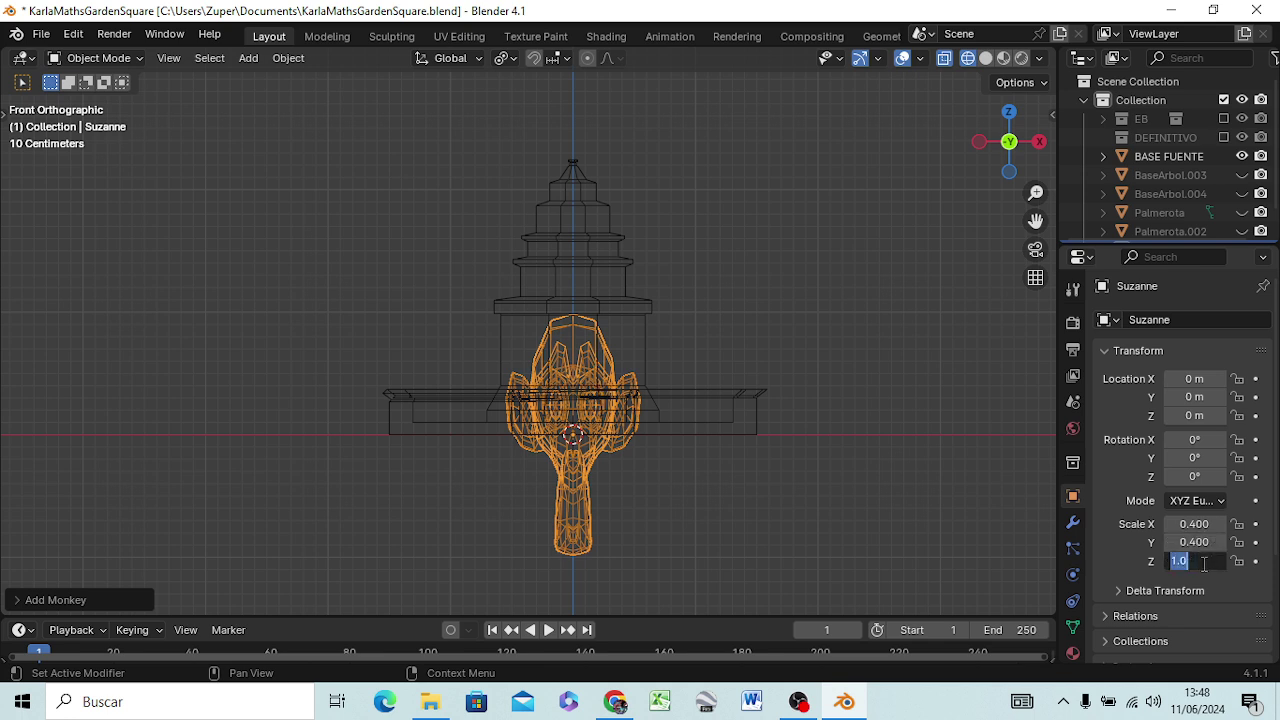
text(.4)
key(Return)
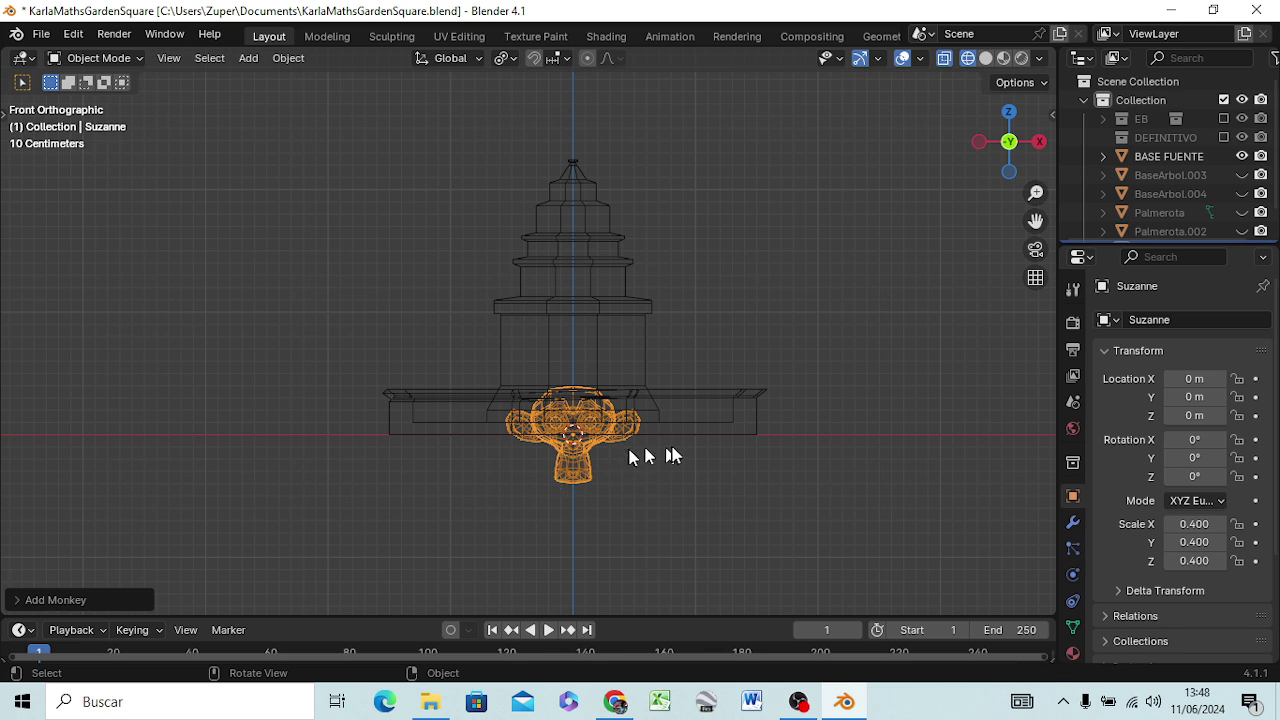
- Raise the monkey vertically to Z 0.98687 on the column and begin a move along Y
key(g)
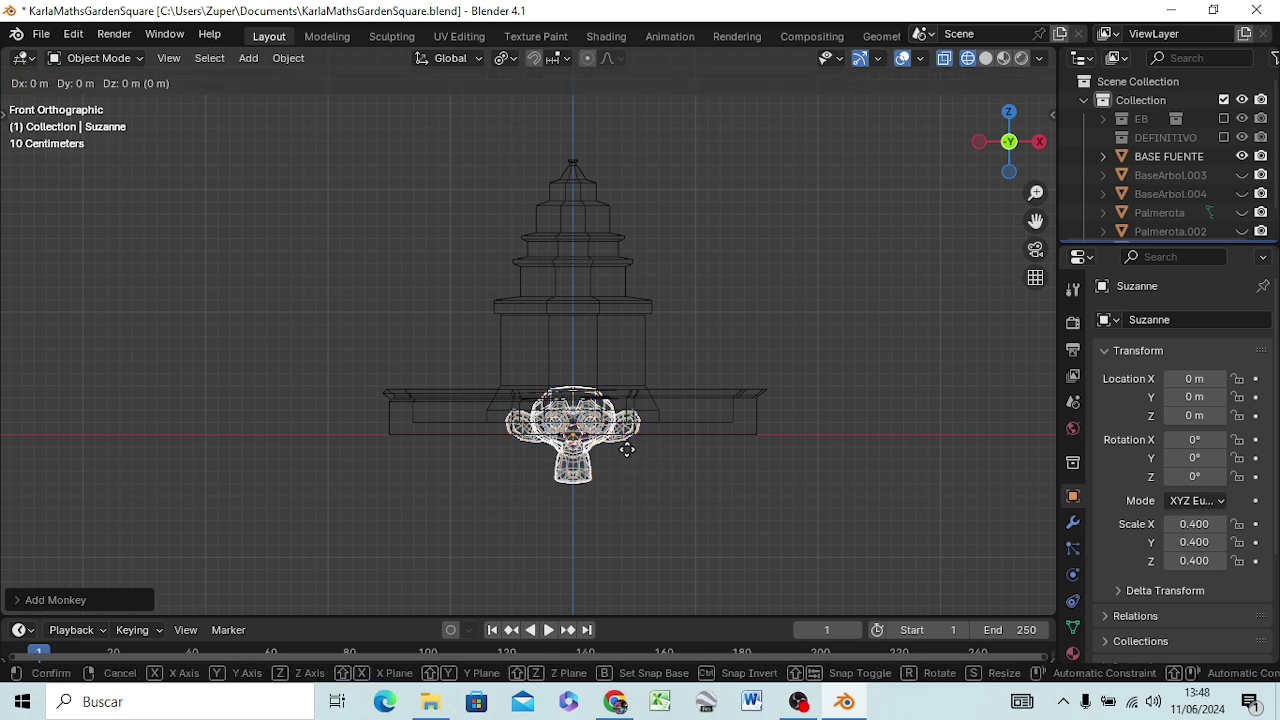
key(z)
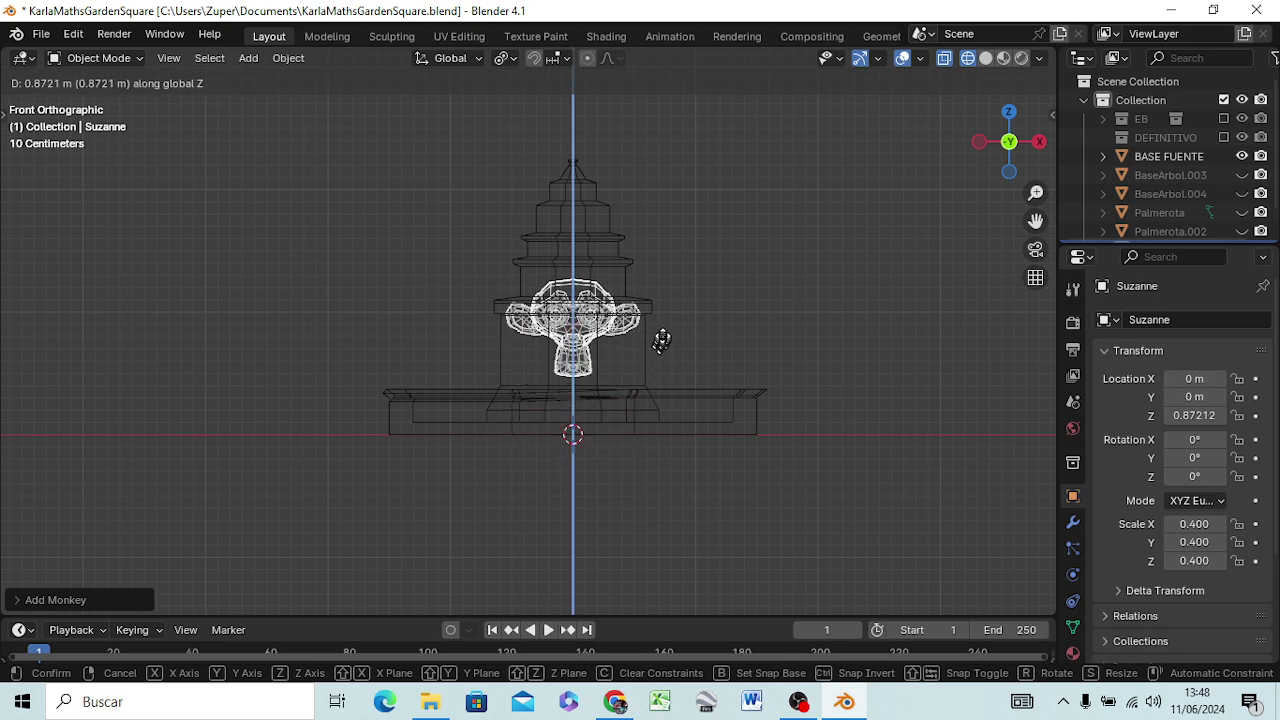
click(667, 331)
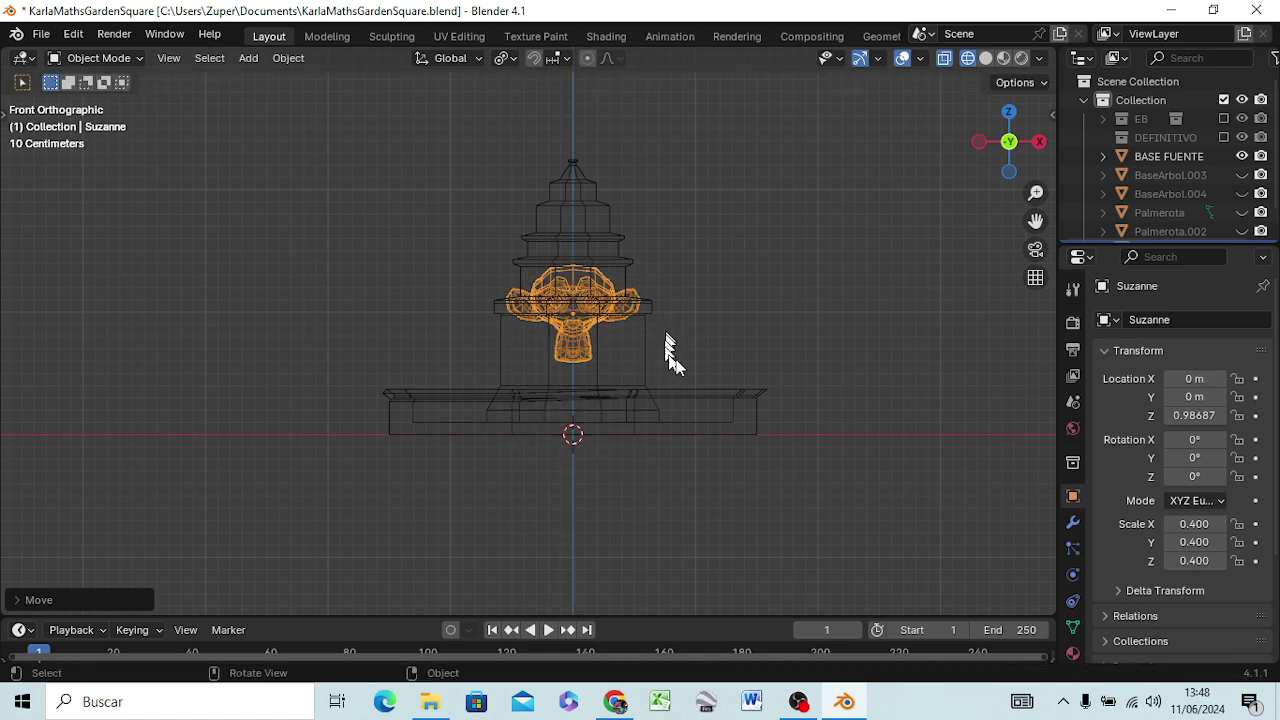
mouse_move(769, 371)
middle_down()
mouse_move(566, 402)
mouse_move(543, 371)
middle_up()
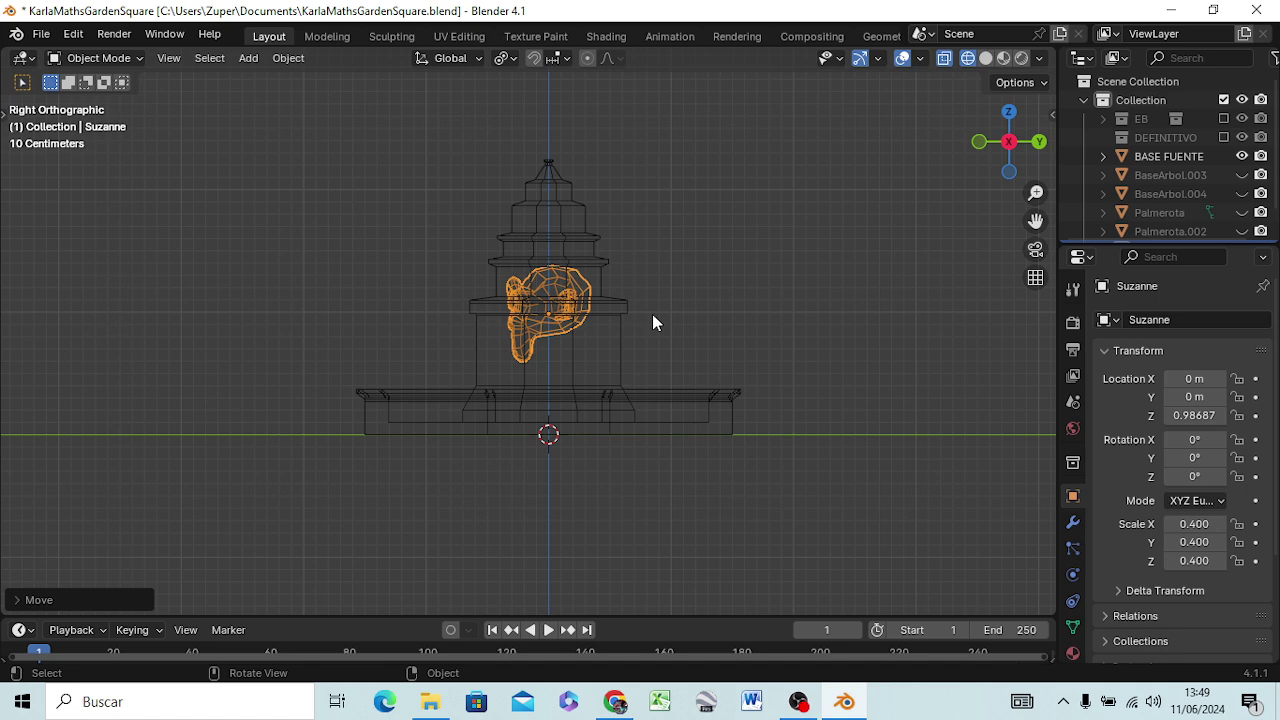
key(g)
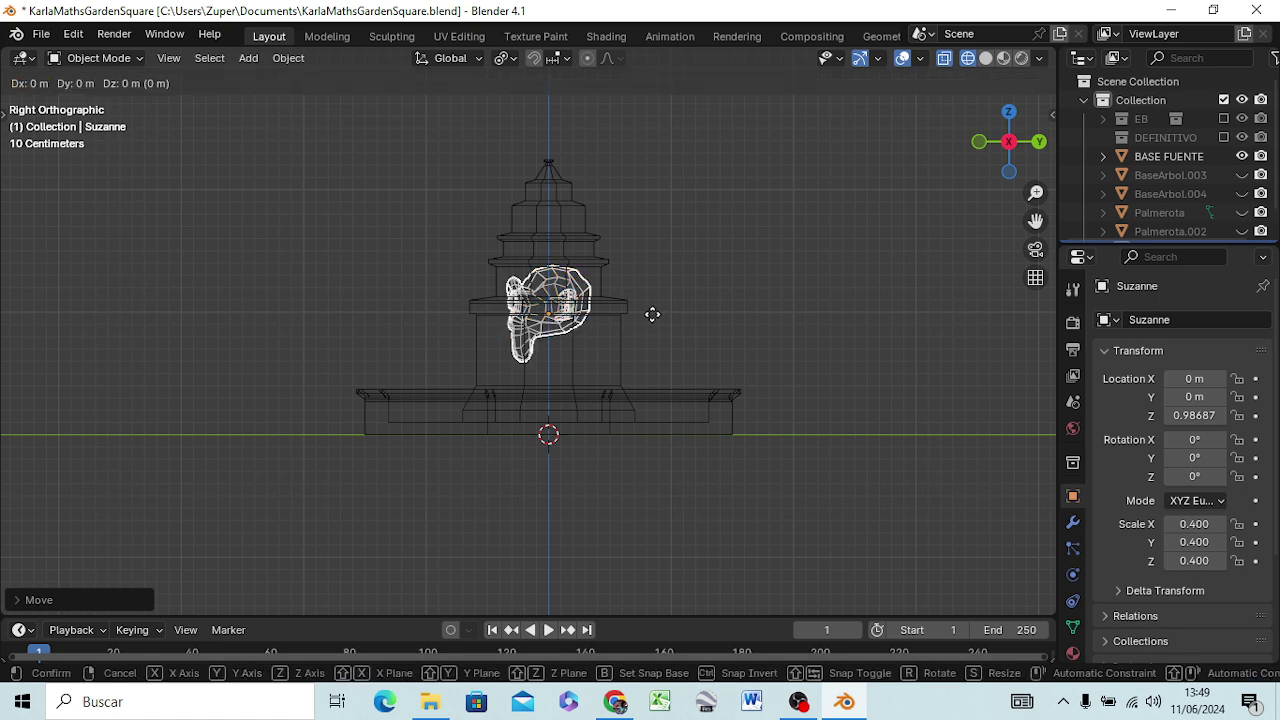
key(y)
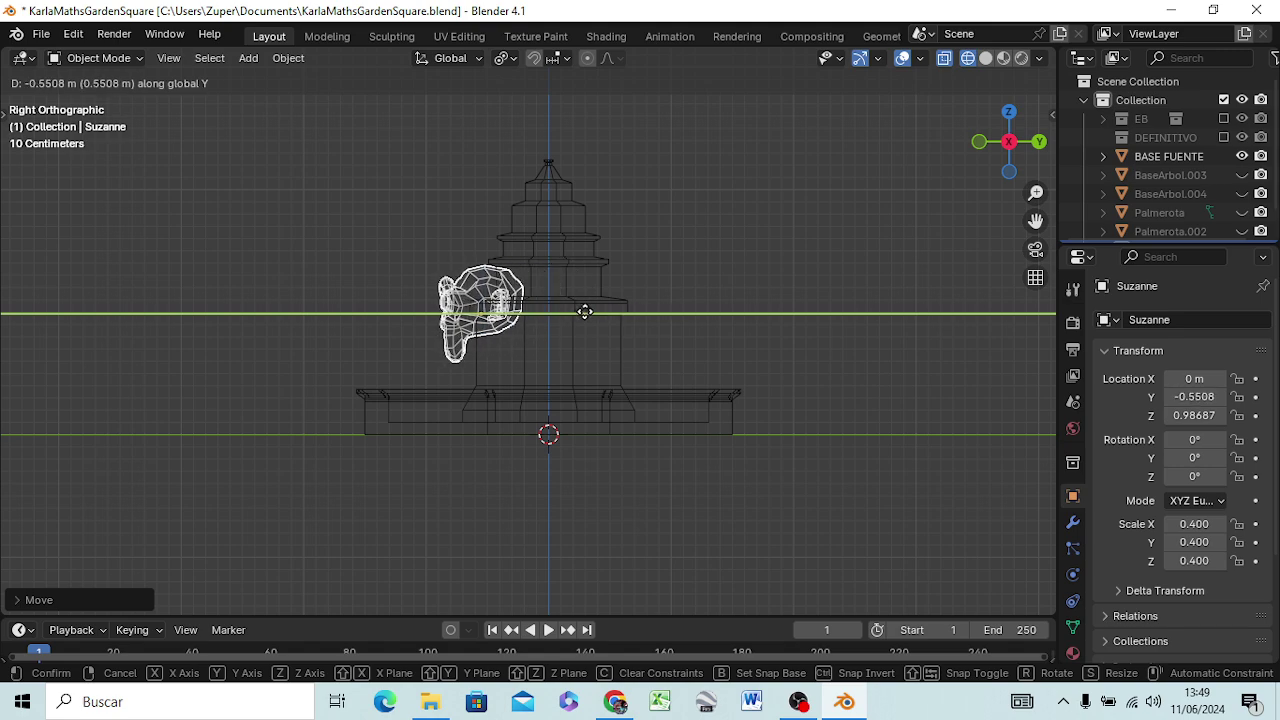
- Push the monkey out to Y -0.5508 against the column and inspect it in solid shading
click(585, 312)
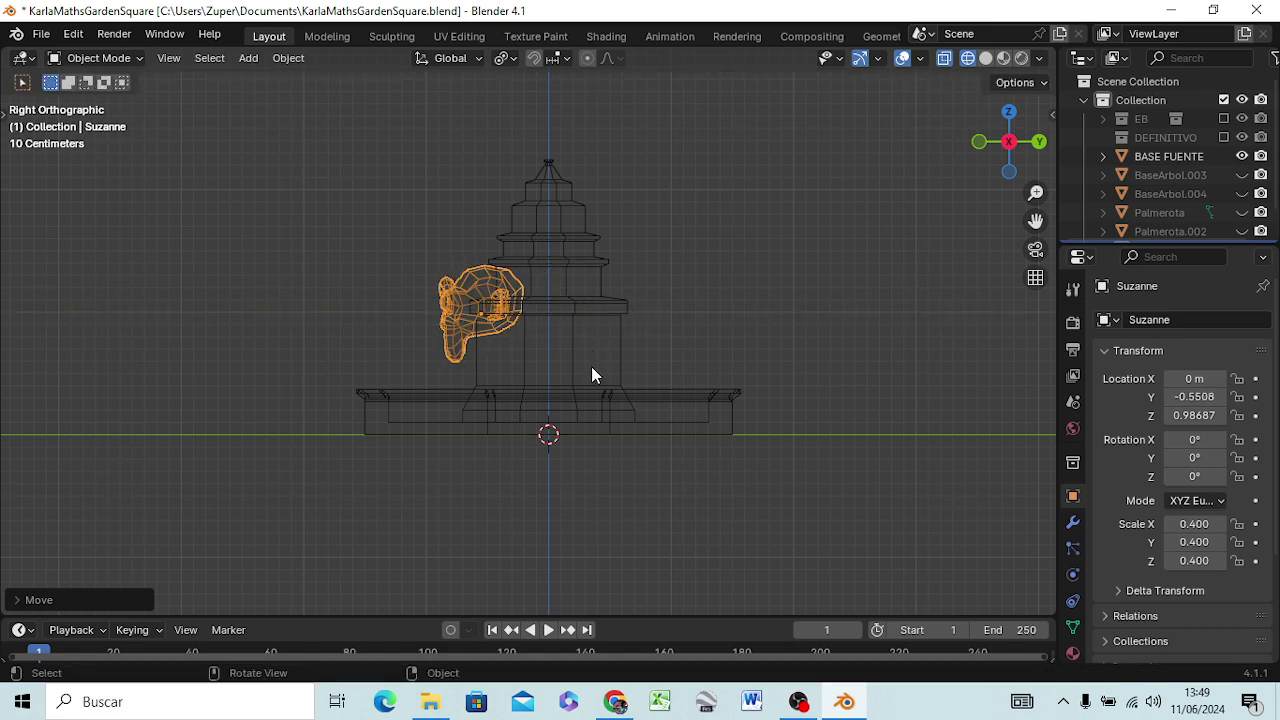
mouse_move(591, 366)
middle_down()
mouse_move(617, 410)
mouse_move(780, 410)
middle_up()
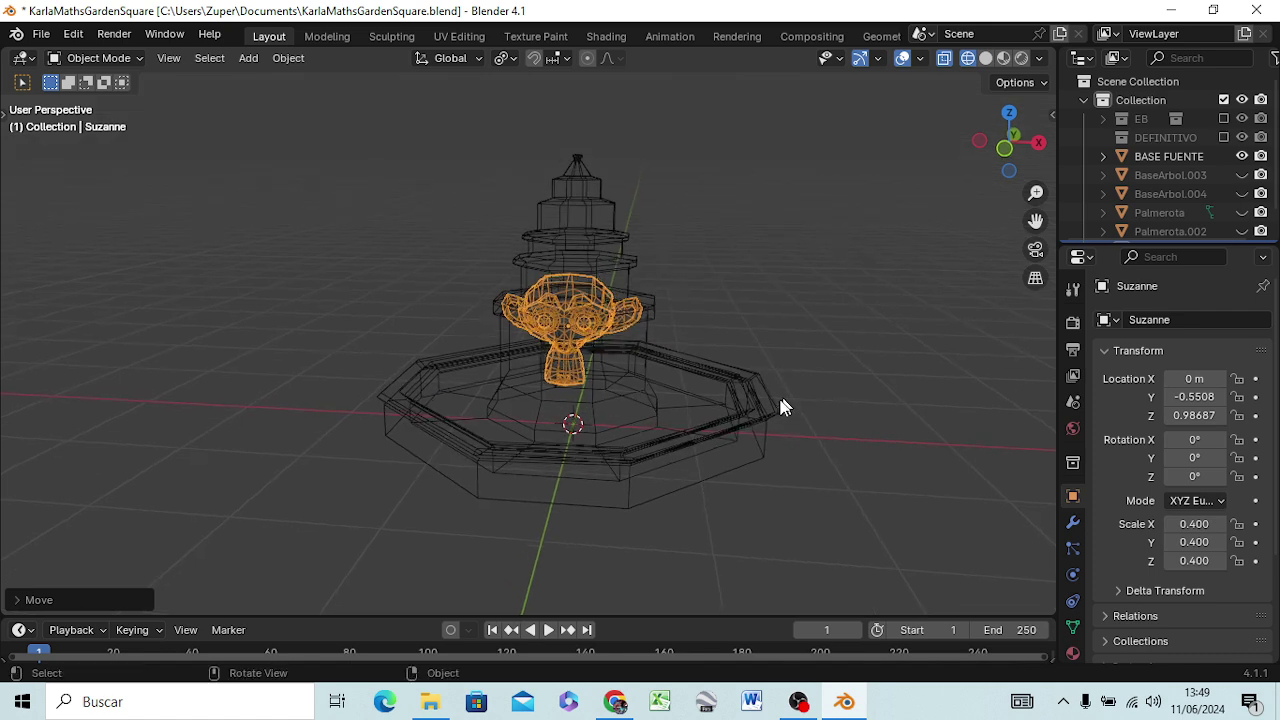
key(z)
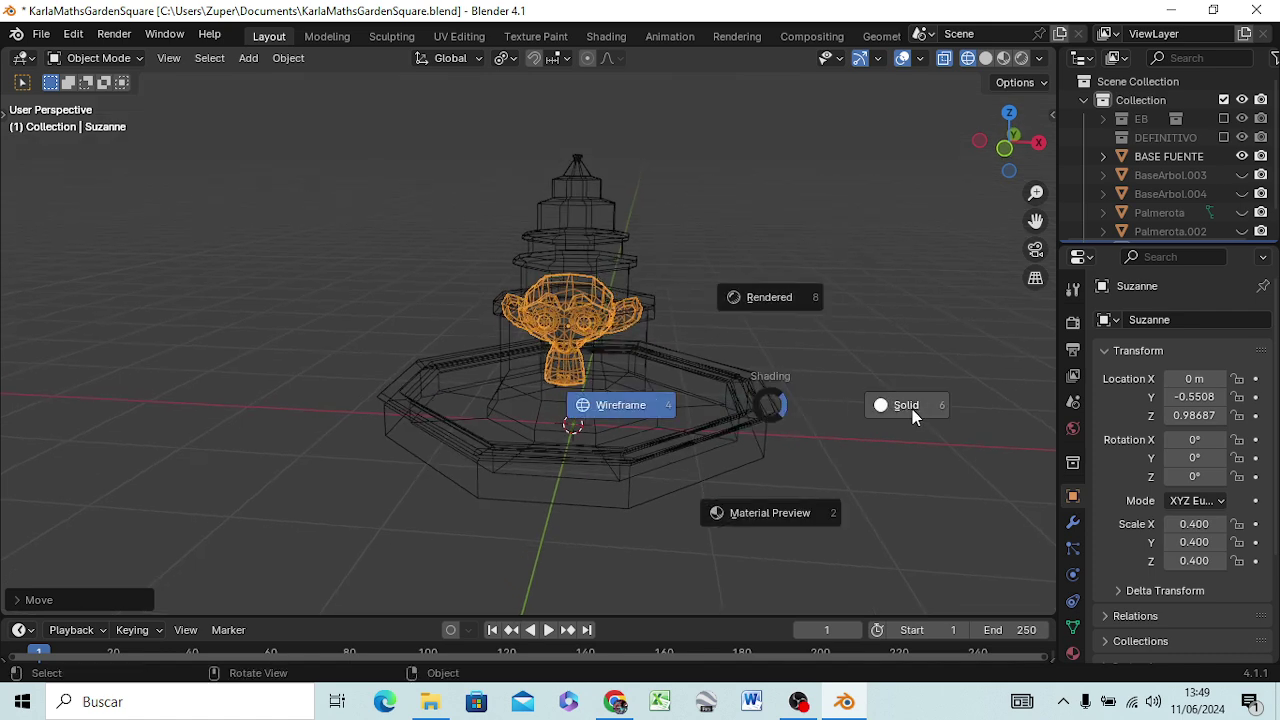
click(910, 407)
mouse_move(851, 406)
middle_down()
mouse_move(699, 448)
mouse_move(775, 425)
mouse_move(631, 431)
mouse_move(648, 420)
middle_up()
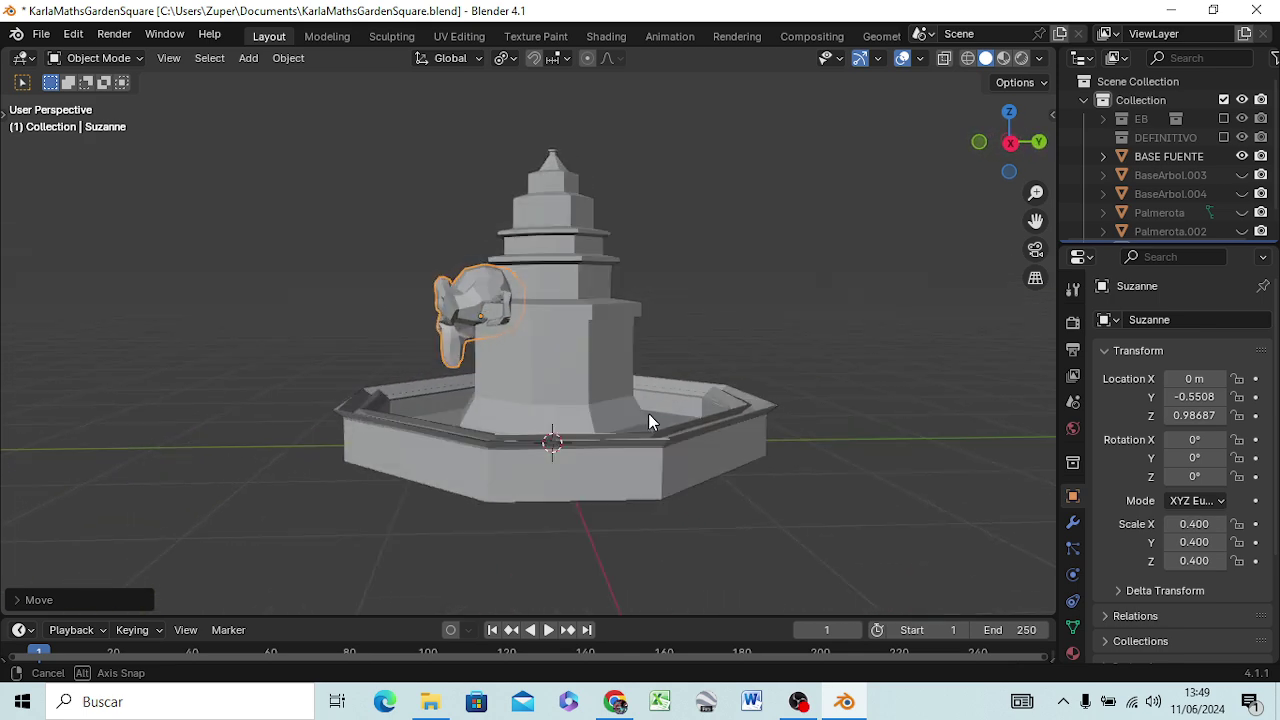
- Switch the viewport back to wireframe shading
key(z)
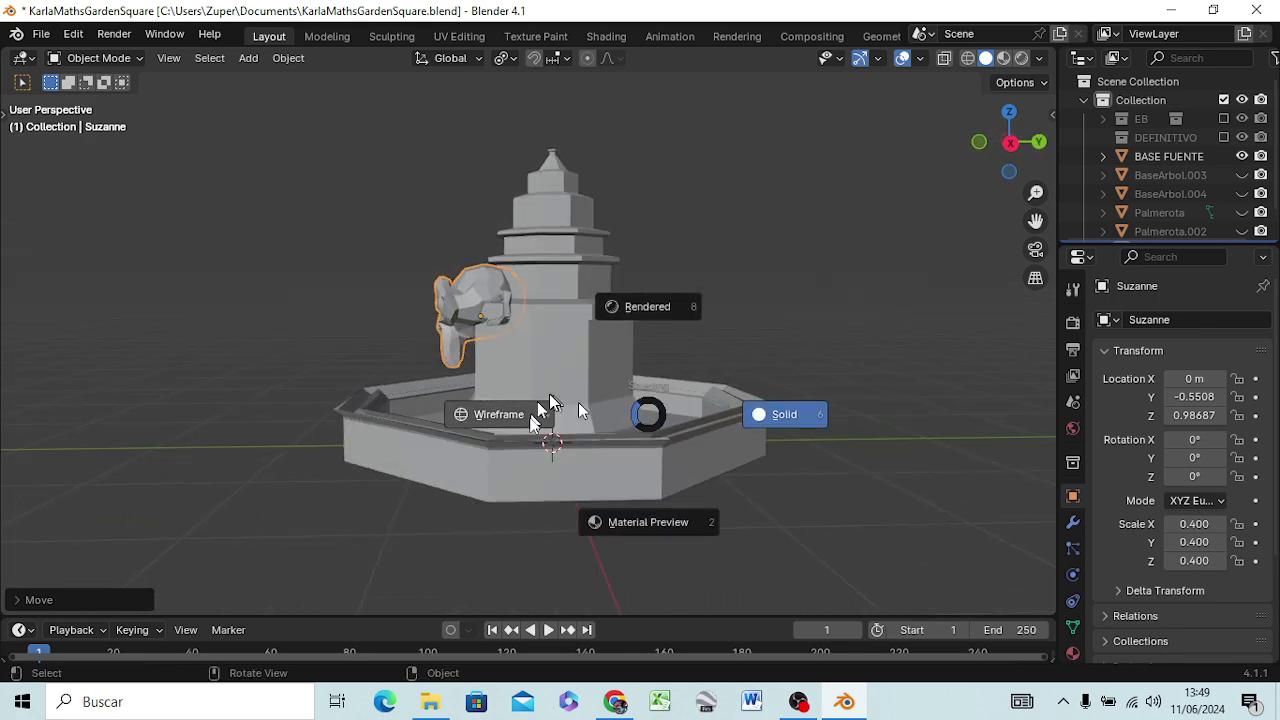
click(518, 416)
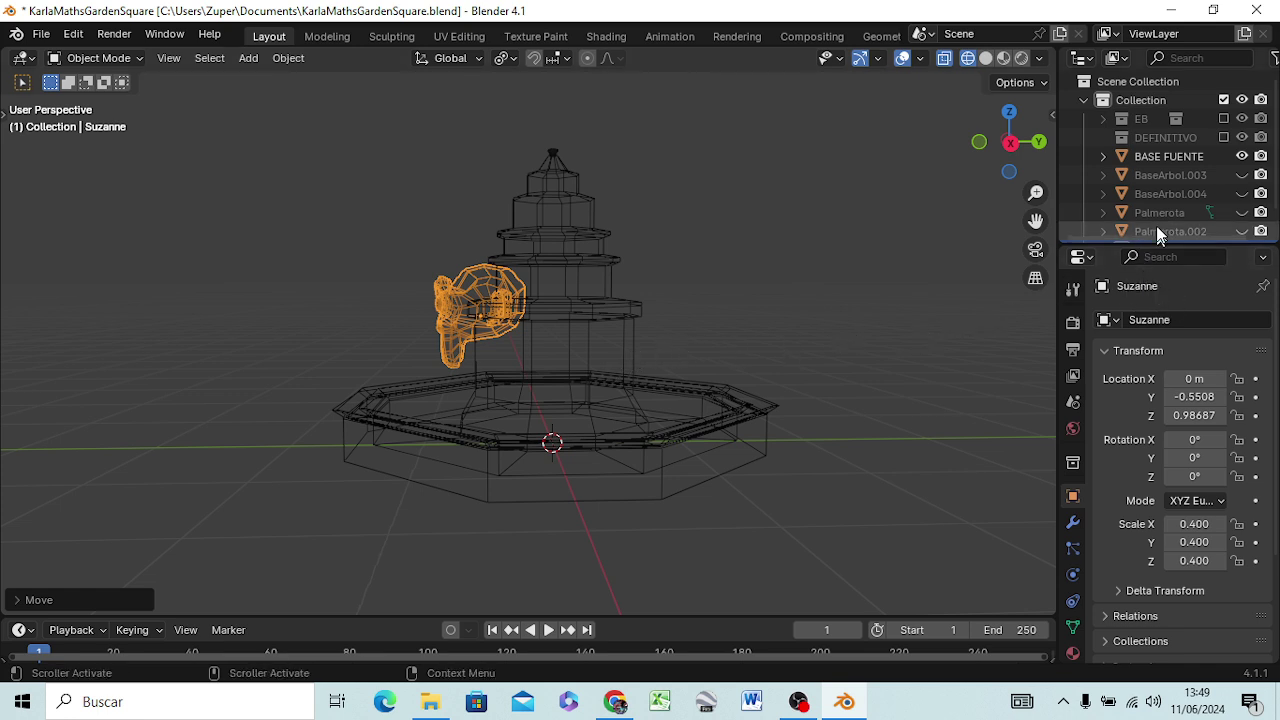
scroll(1165, 205, down, 1)
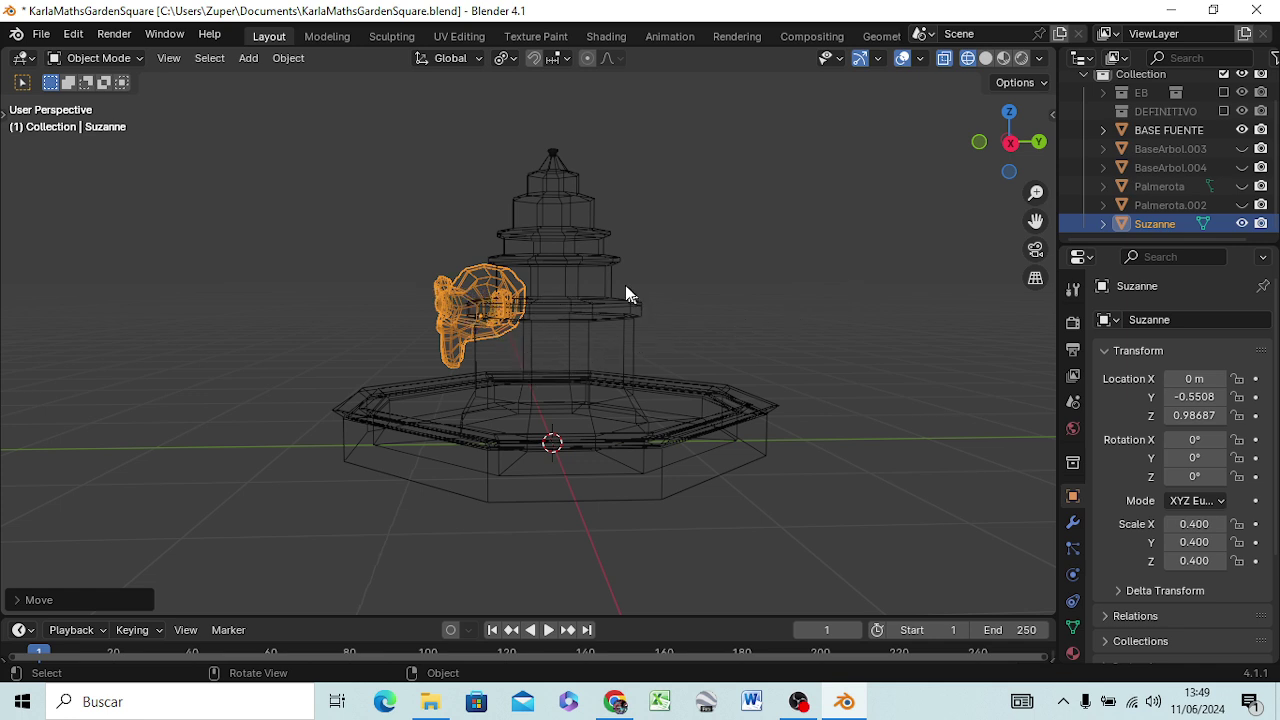
- Copy and paste Suzanne into the DEFINITIVO collection, then turn it 180° about Z
right_click(1158, 222)
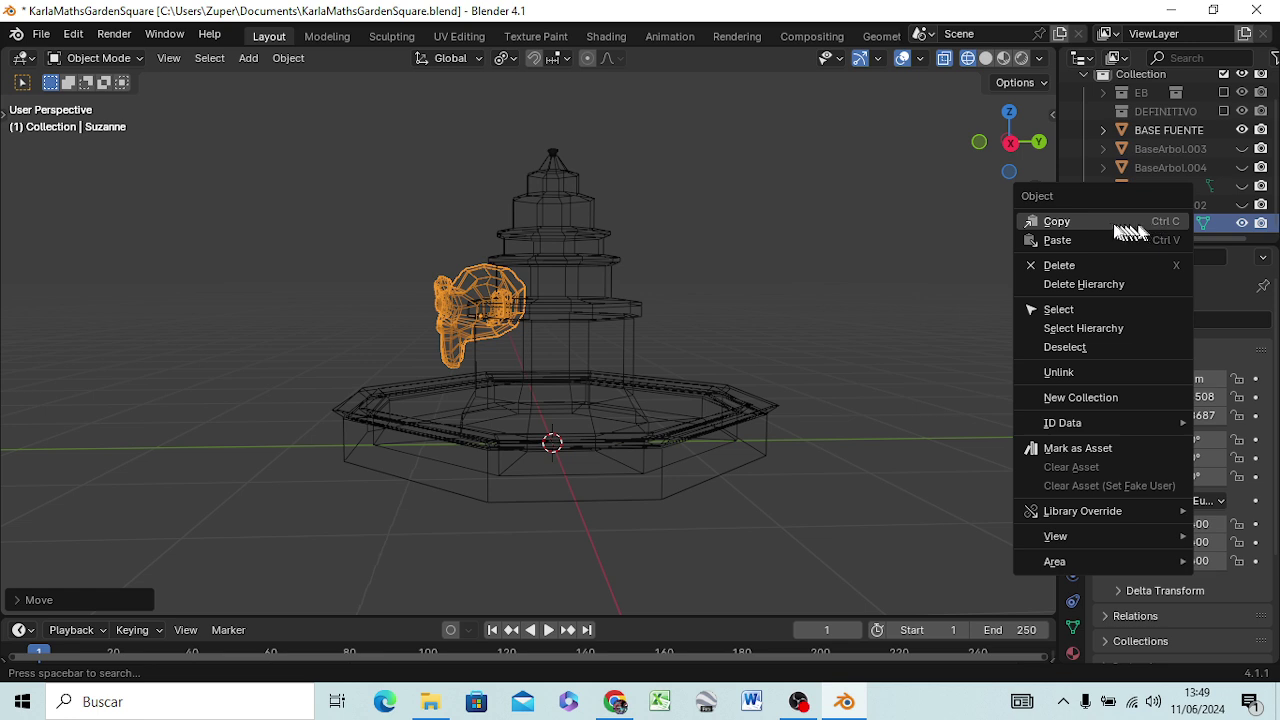
click(1120, 224)
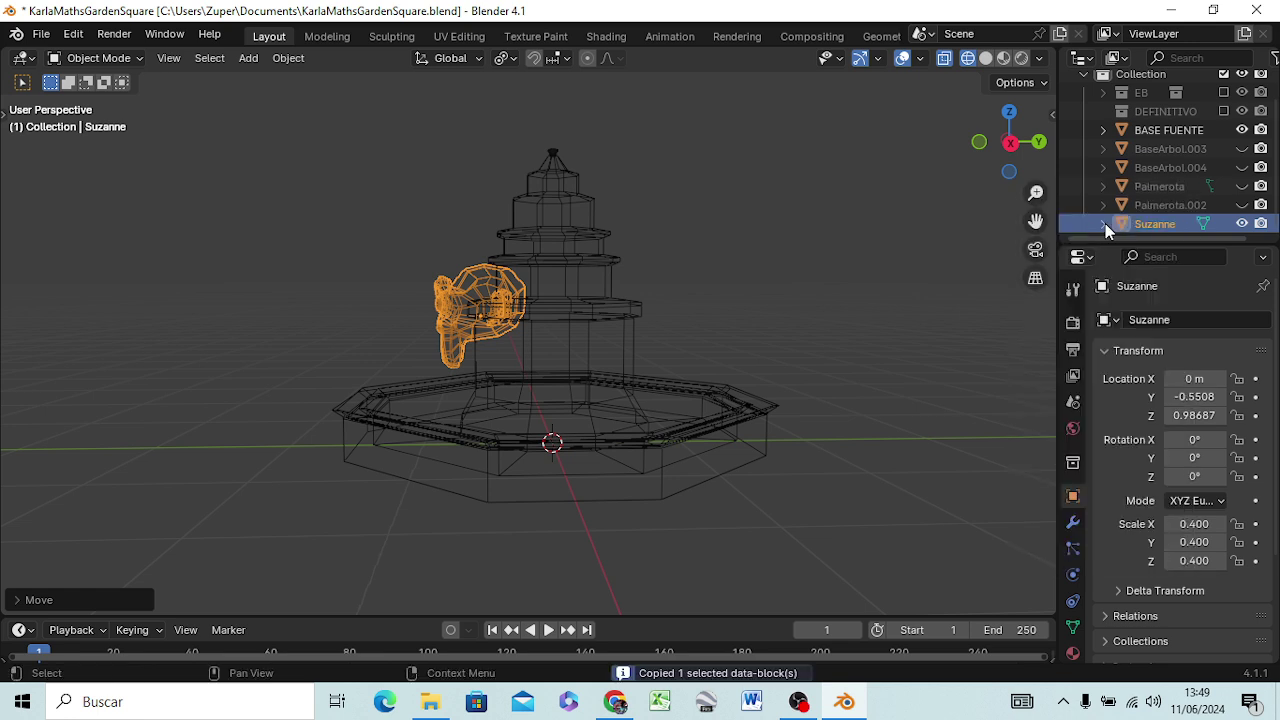
right_click(1157, 111)
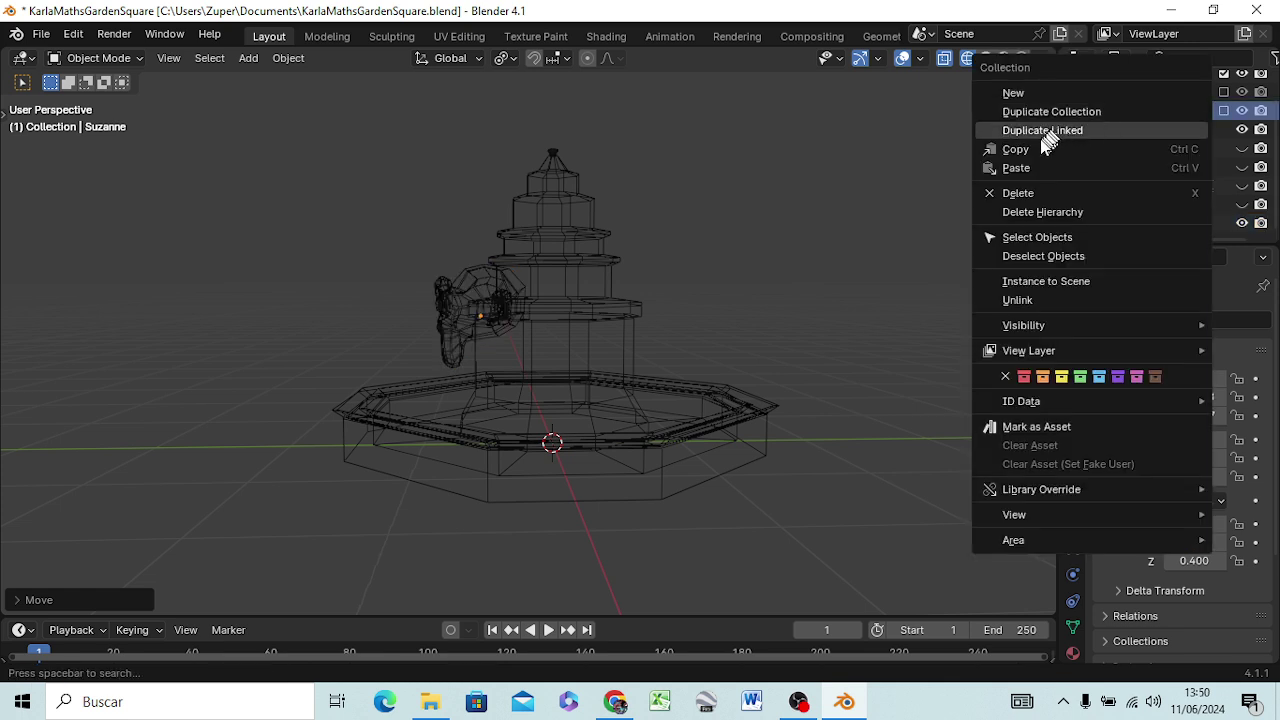
click(1026, 167)
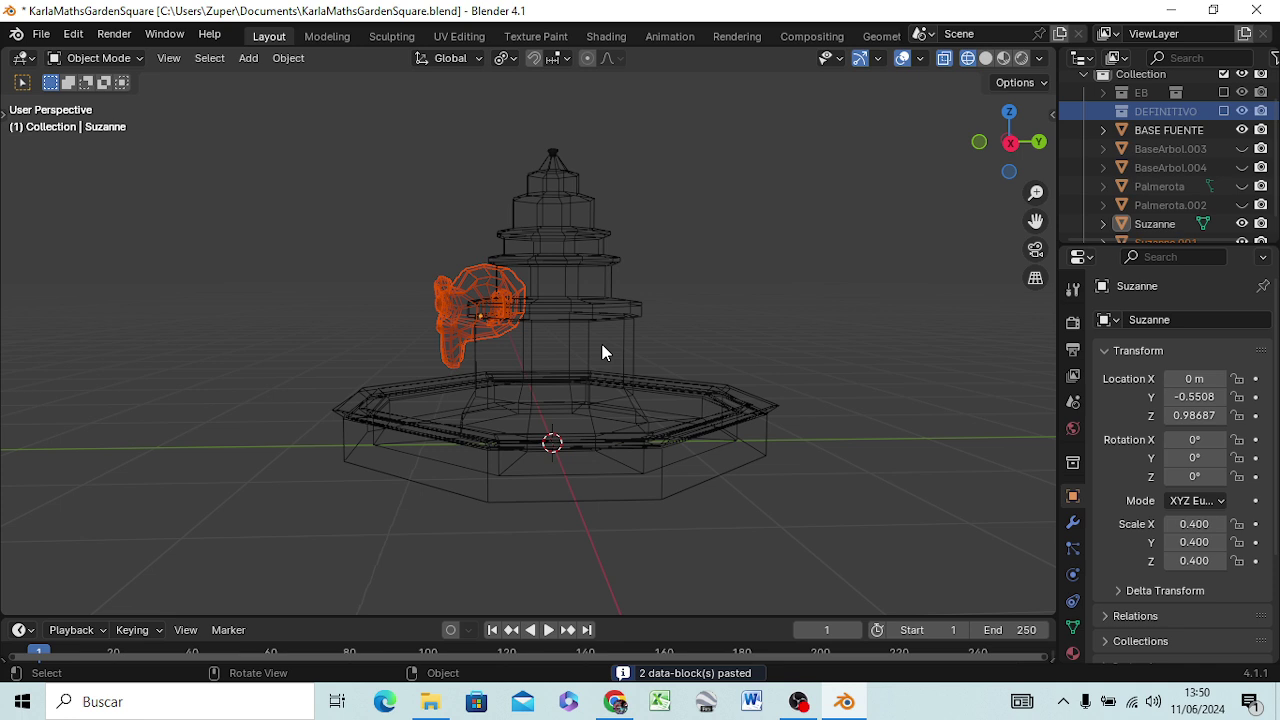
key(r)
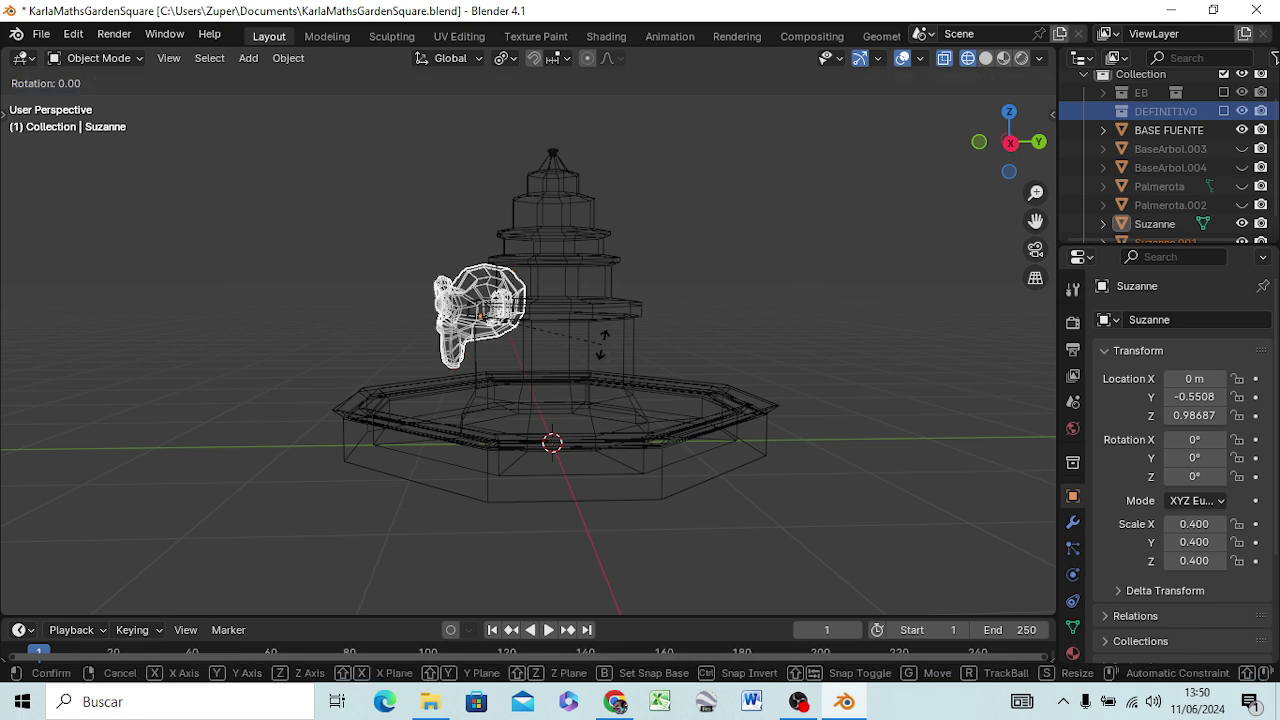
key(z)
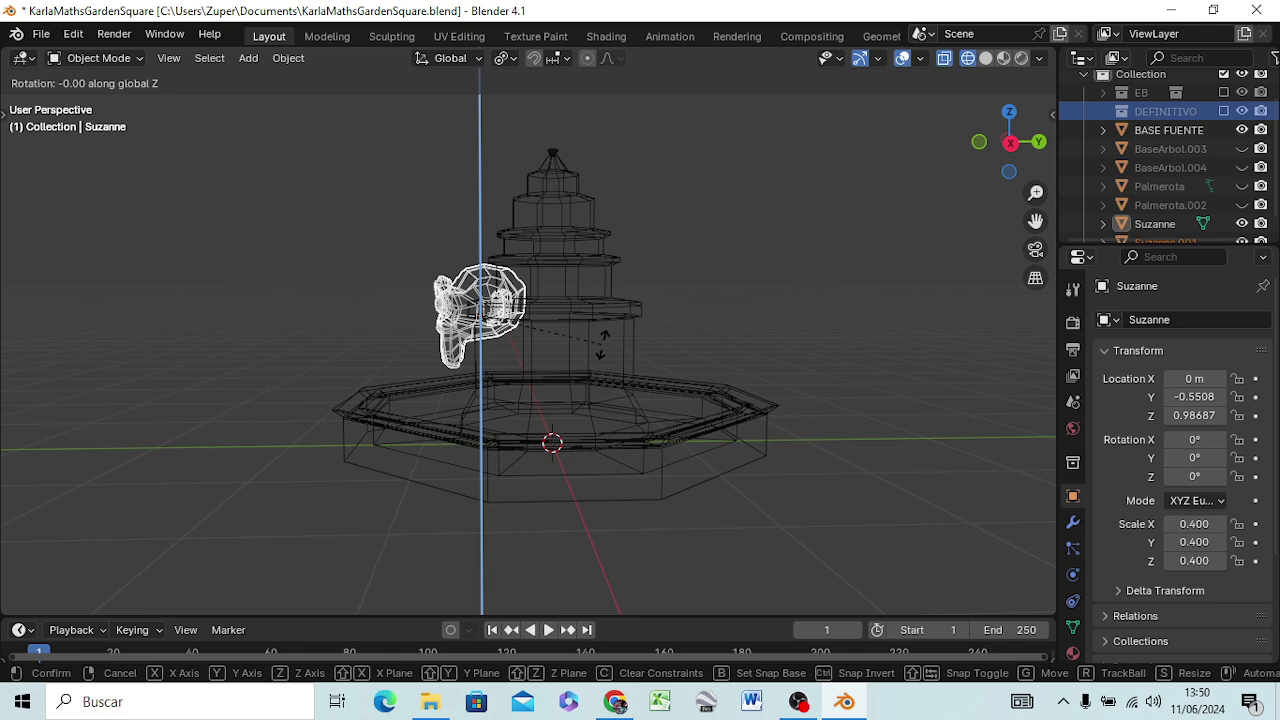
text(180)
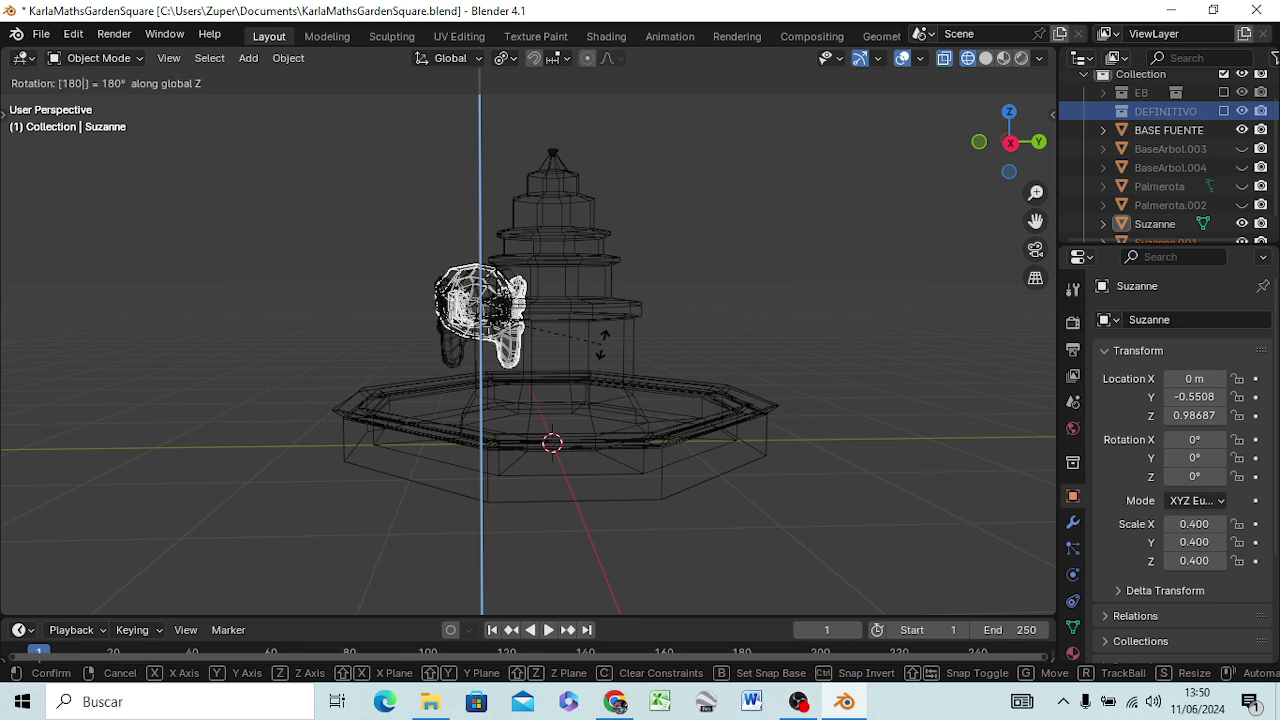
key(Return)
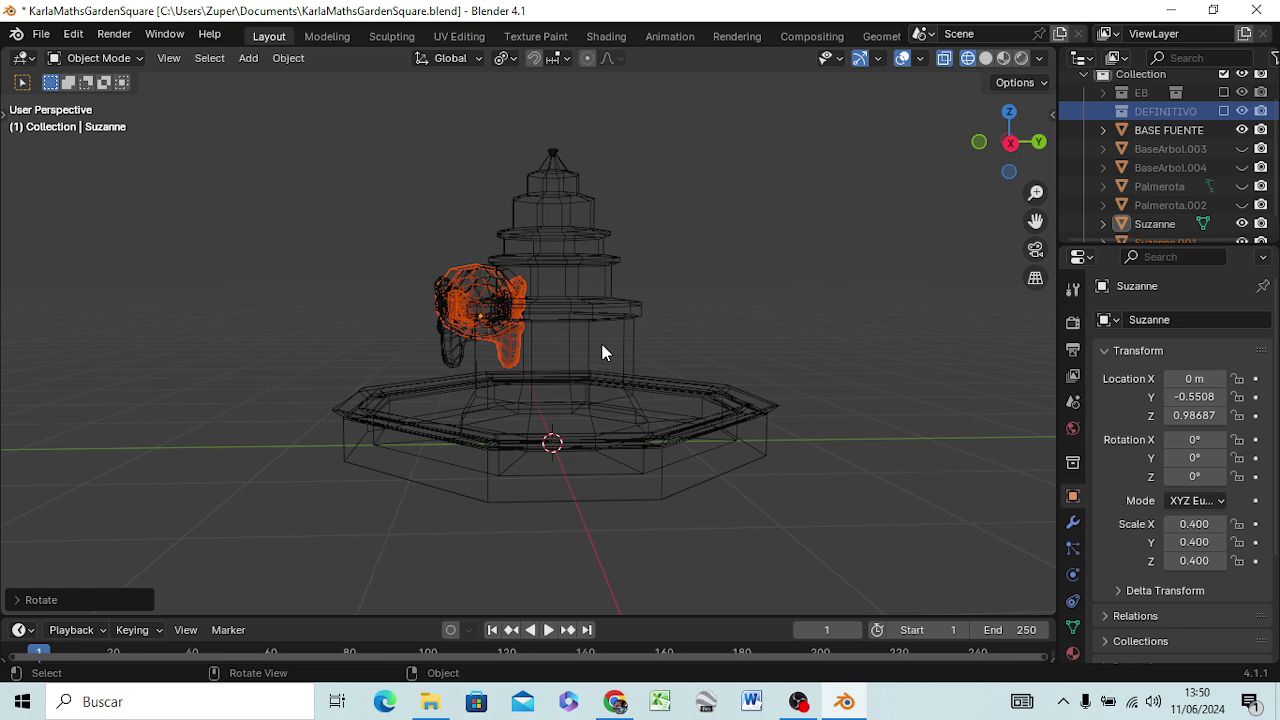
- In the right side view, duplicate the monkey about 1.09 m along Y to the column's opposite side
key(g)
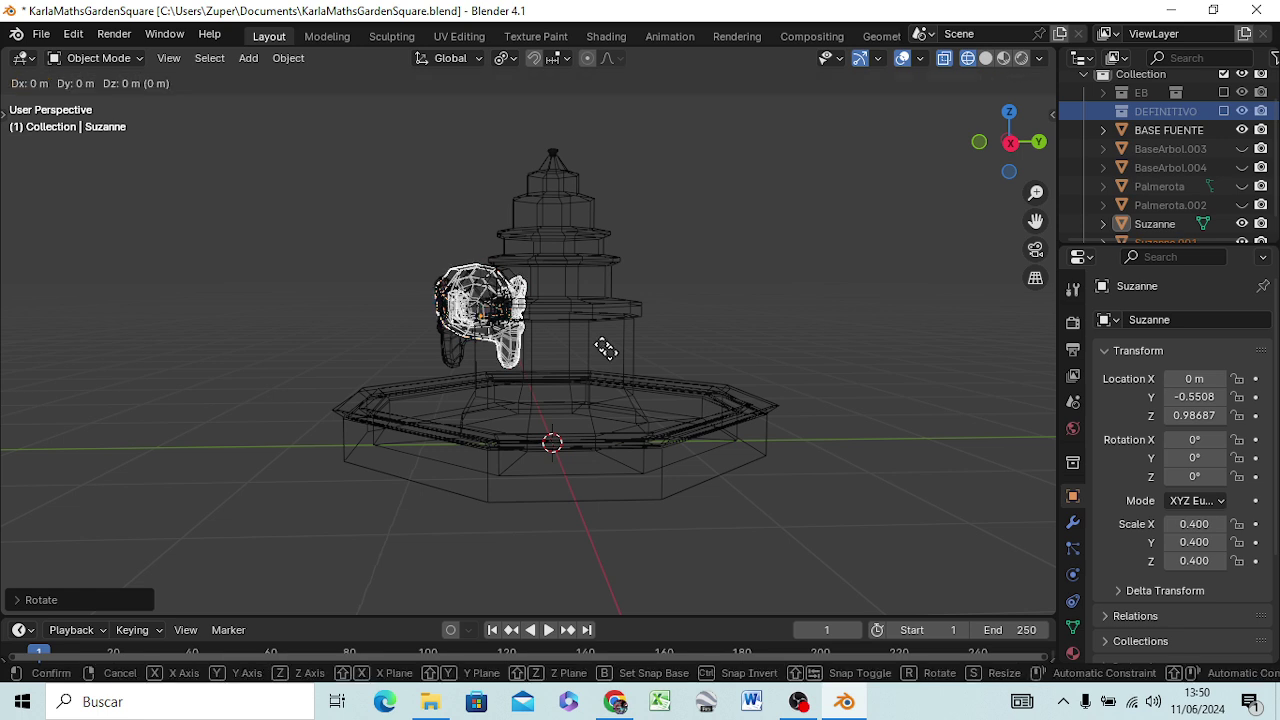
key(y)
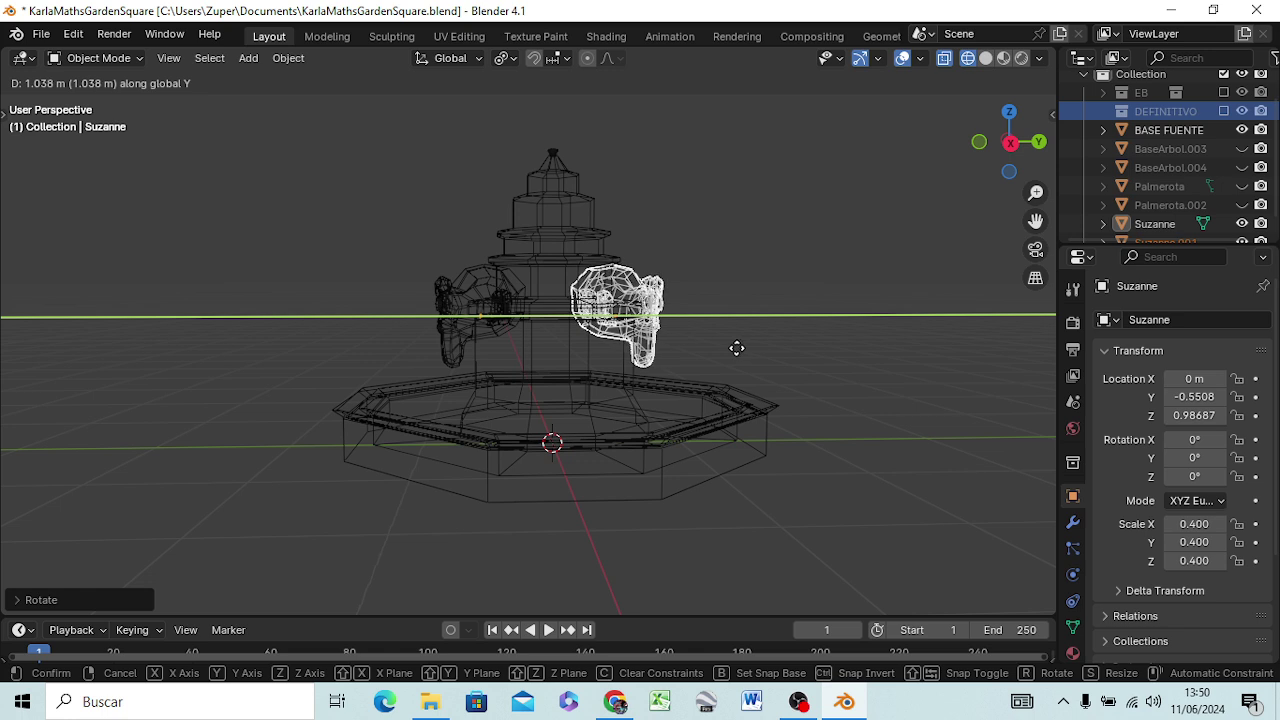
key(Escape)
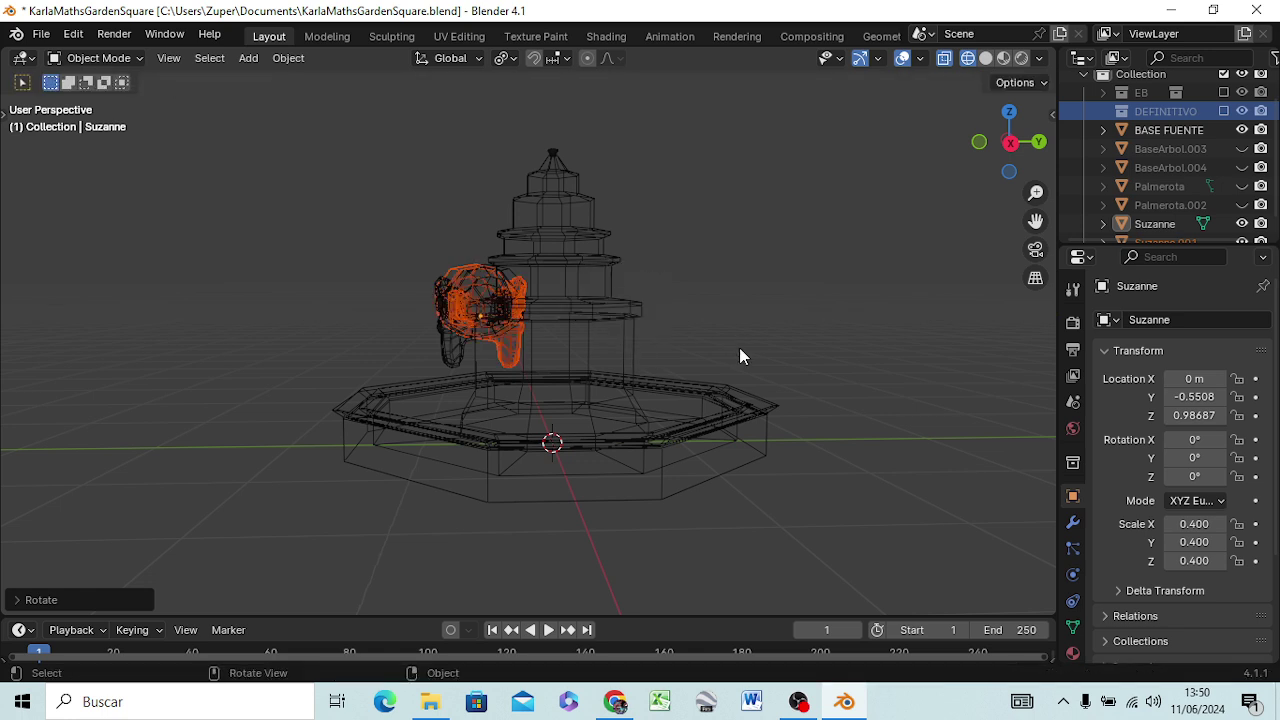
key(KP_3)
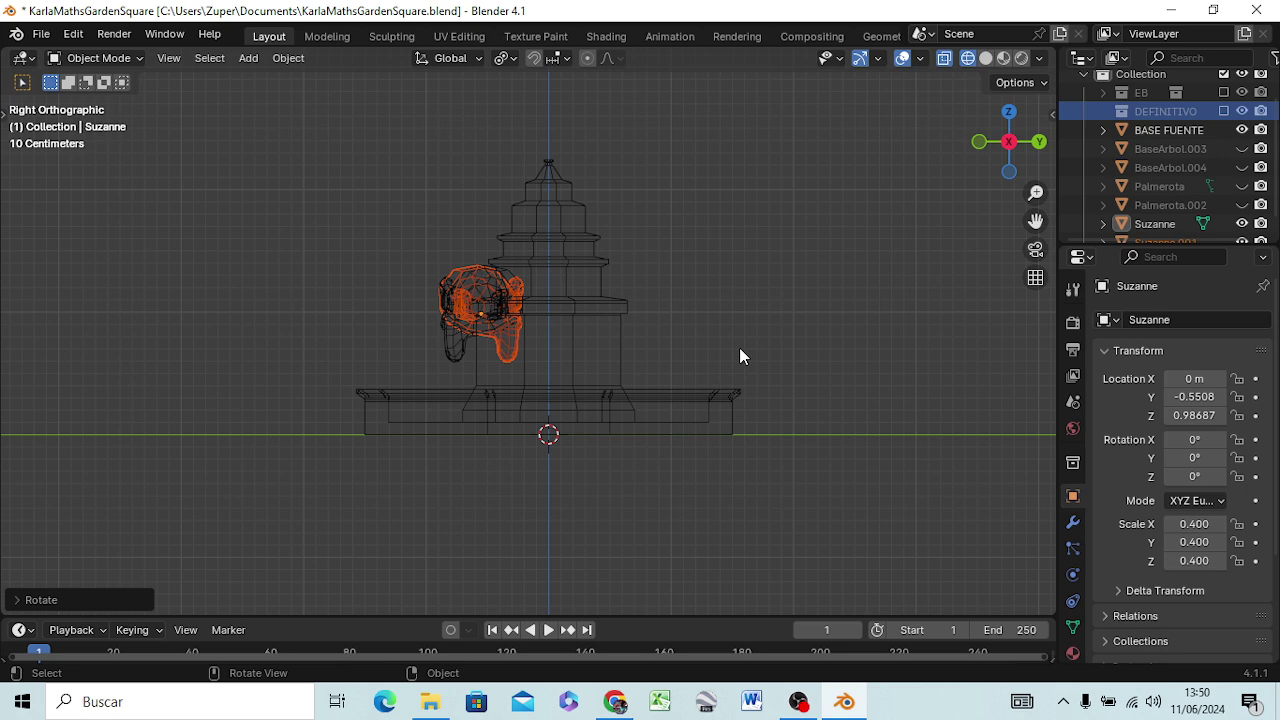
scroll(611, 340, up, 3)
scroll(623, 343, up, 1)
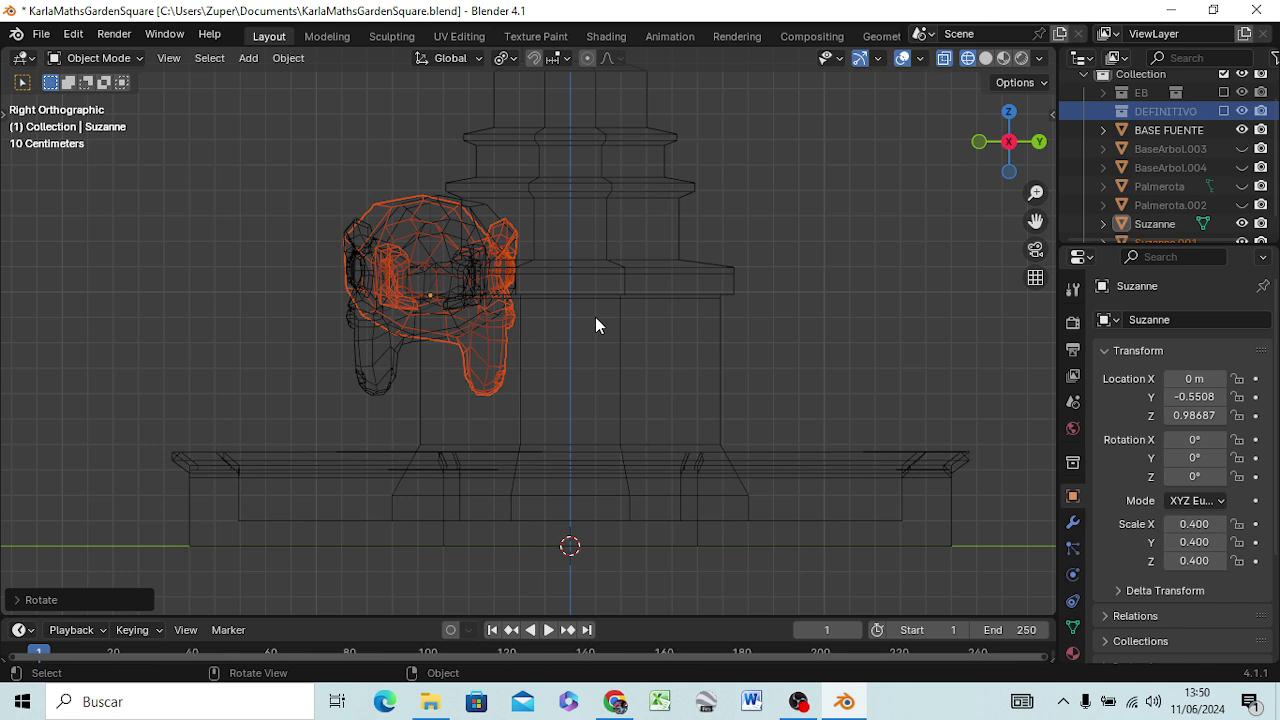
key(shift+d)
key(y)
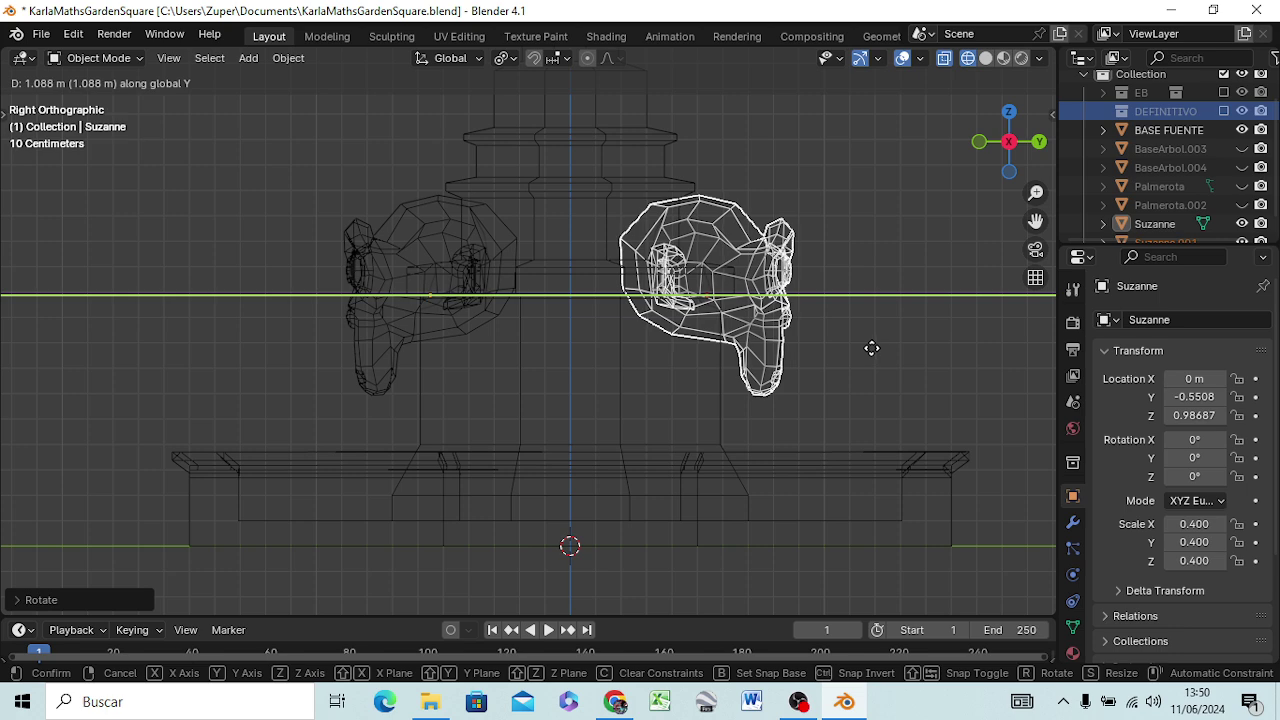
click(871, 347)
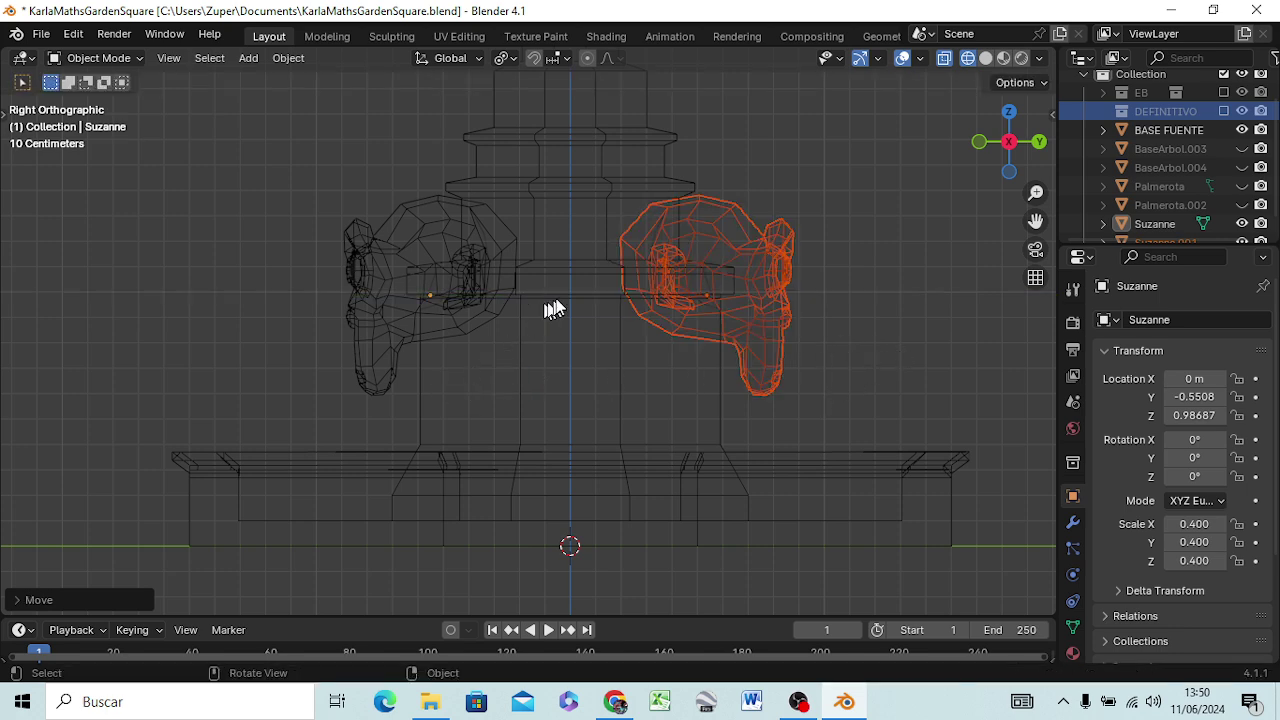
mouse_move(576, 308)
middle_down()
mouse_move(262, 395)
mouse_move(186, 374)
mouse_move(314, 334)
mouse_move(443, 320)
mouse_move(571, 329)
middle_up()
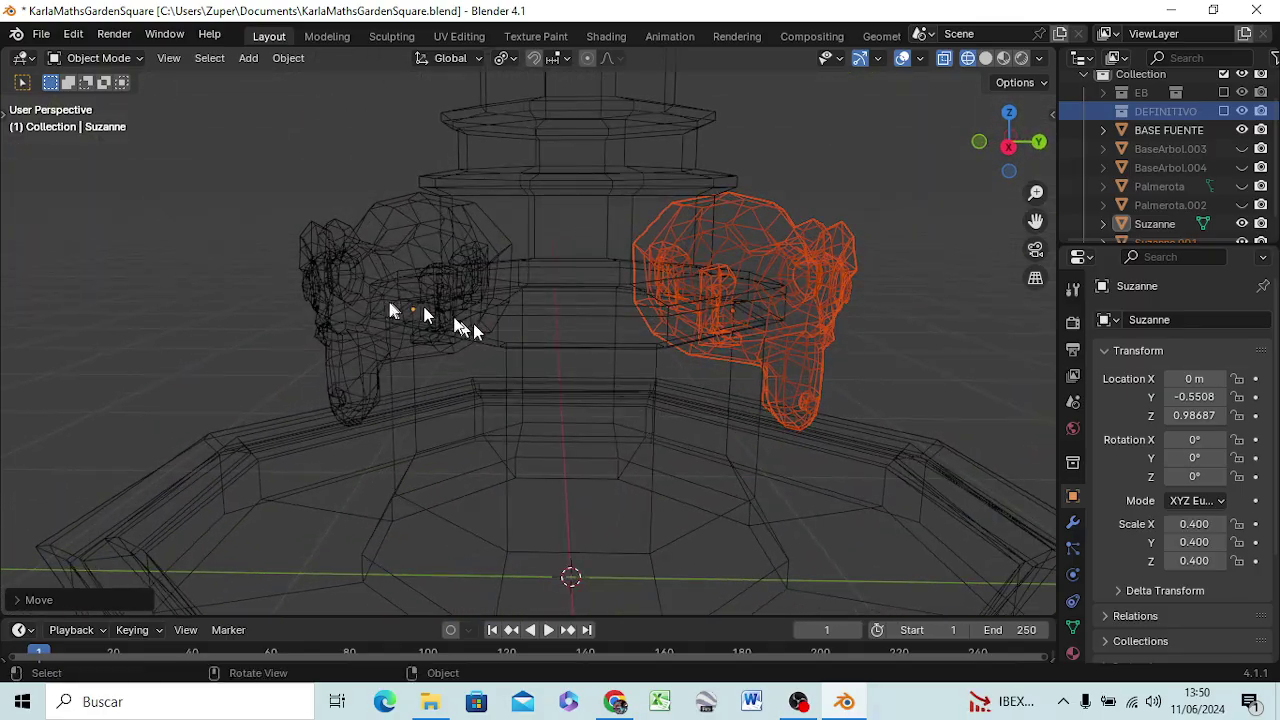
- Join the two side monkeys into one object and paste a copy of the pair
shift+click(366, 230)
right_click(366, 230)
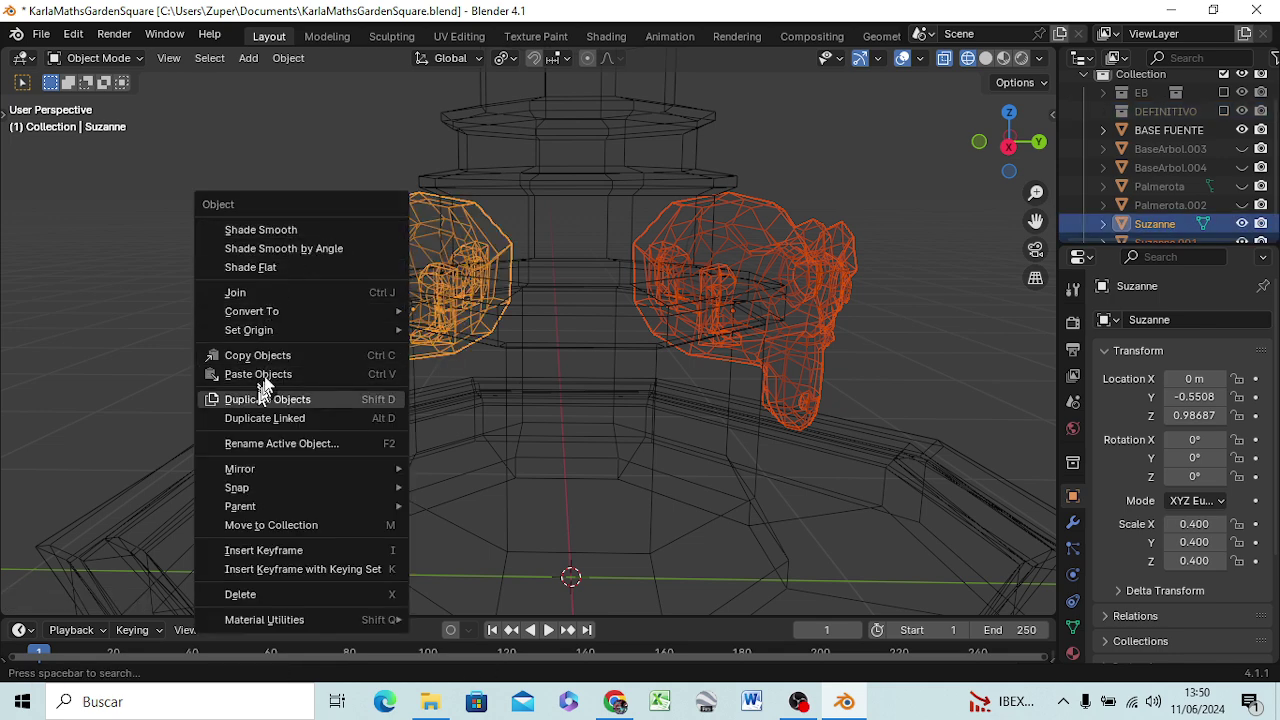
click(282, 293)
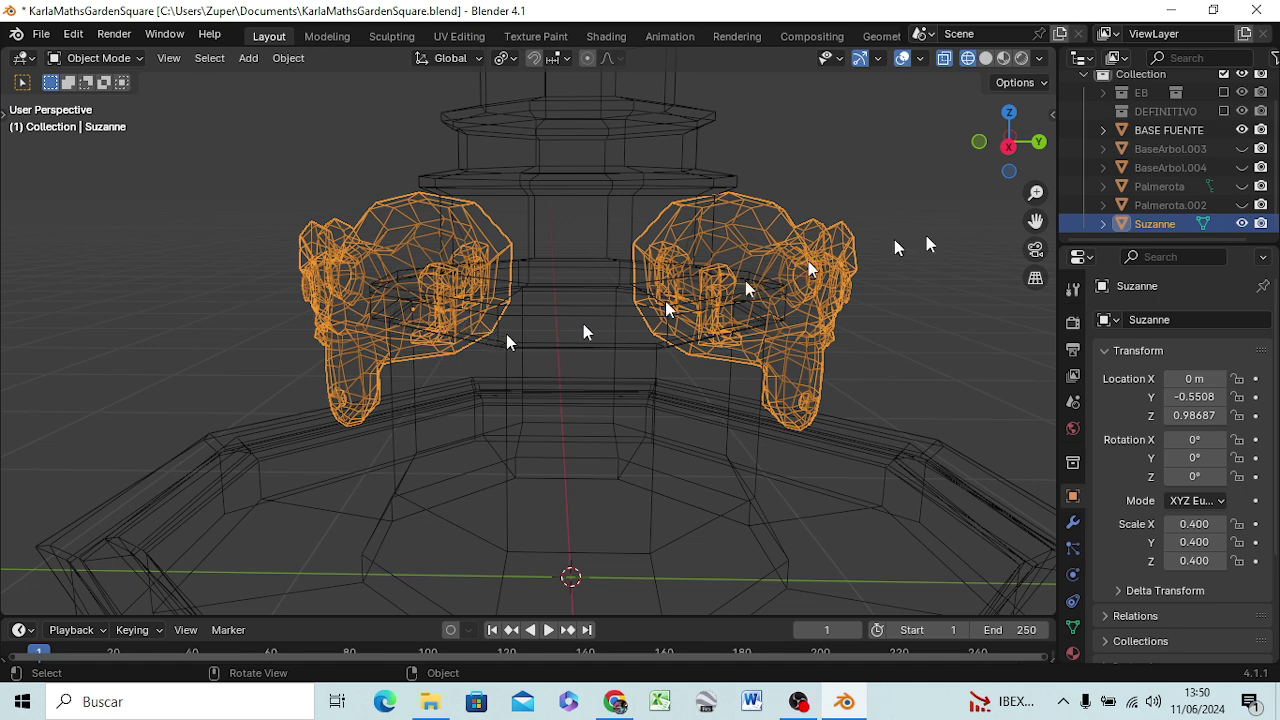
right_click(1159, 219)
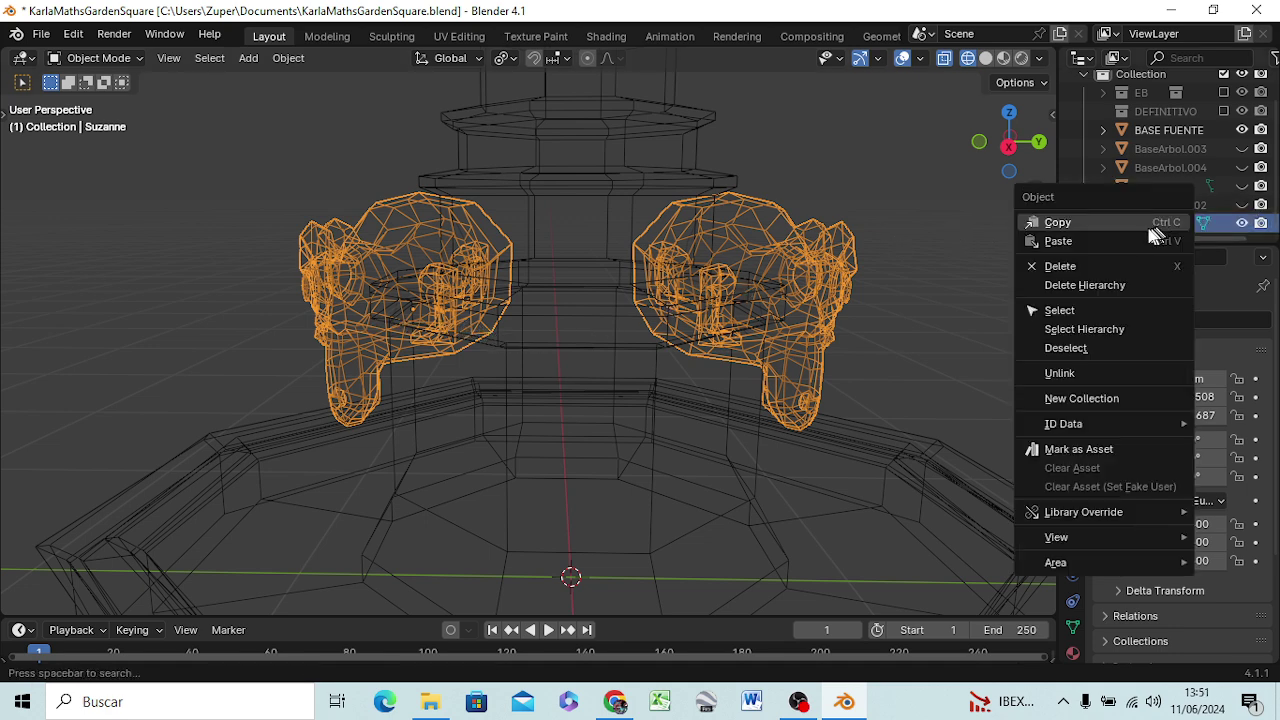
click(1155, 221)
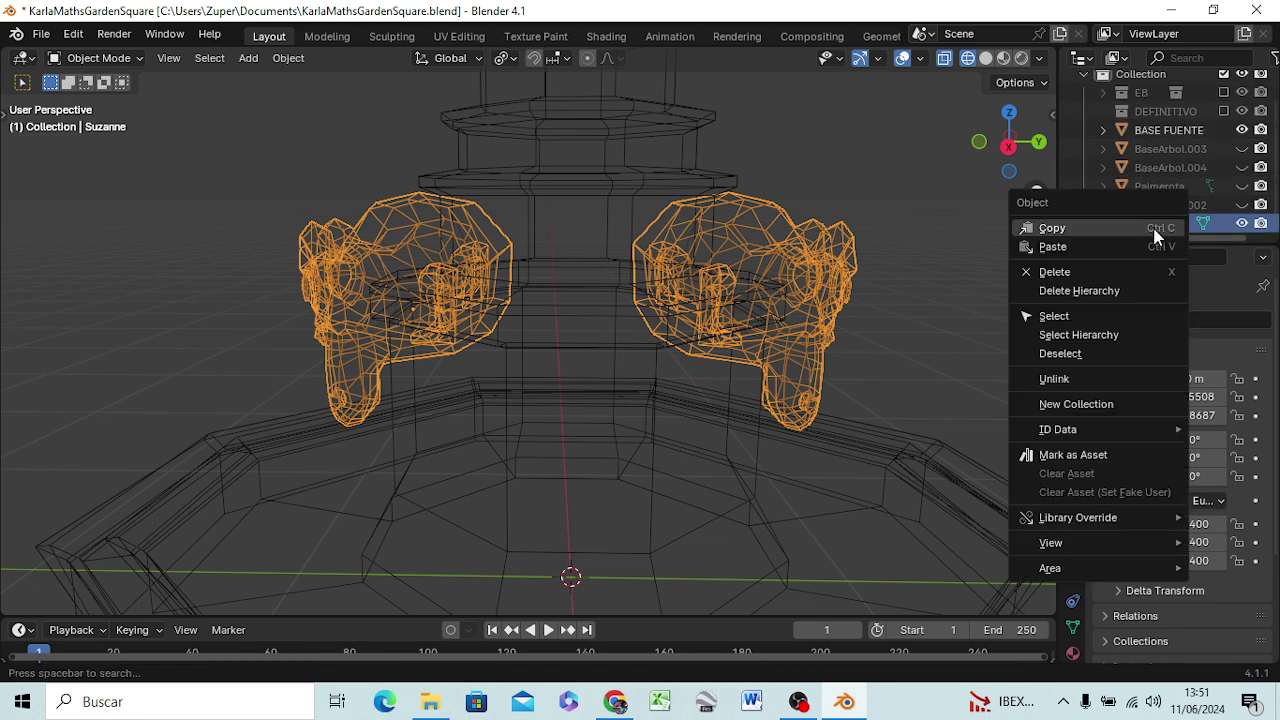
right_click(1152, 226)
click(1057, 246)
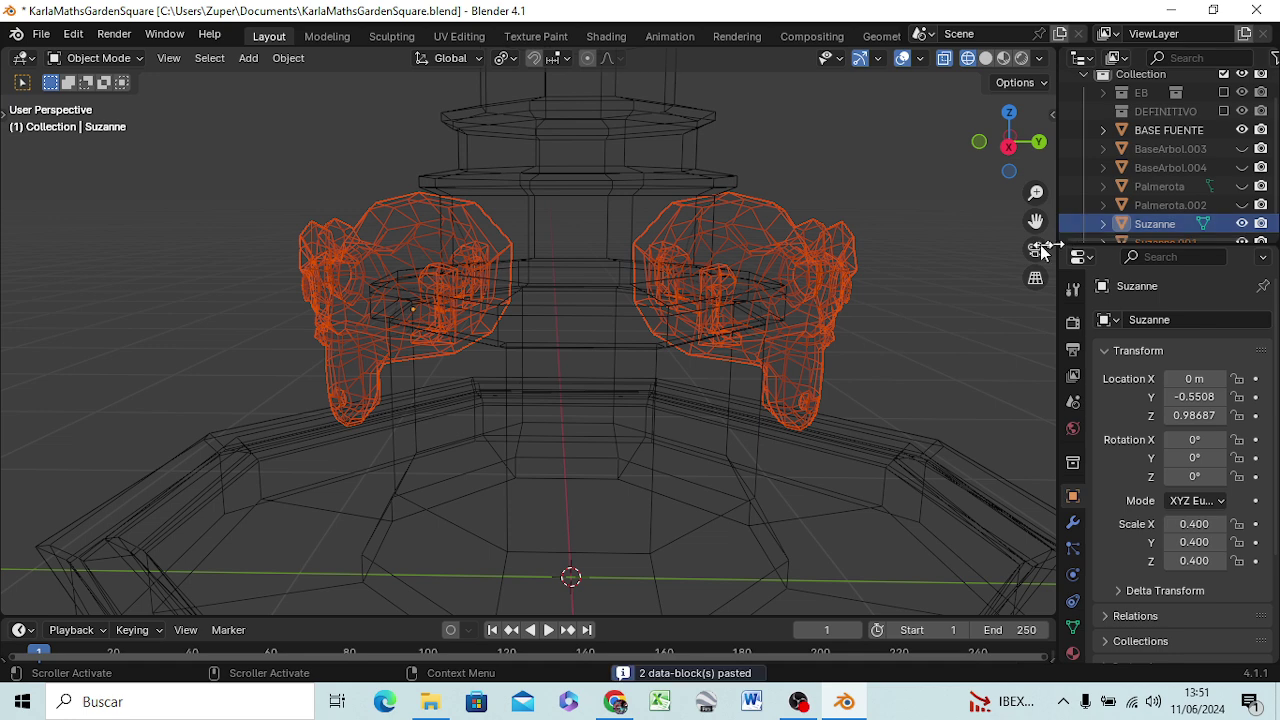
- Rotate the pasted pair 90° about Z and move it along X around the column
key(r)
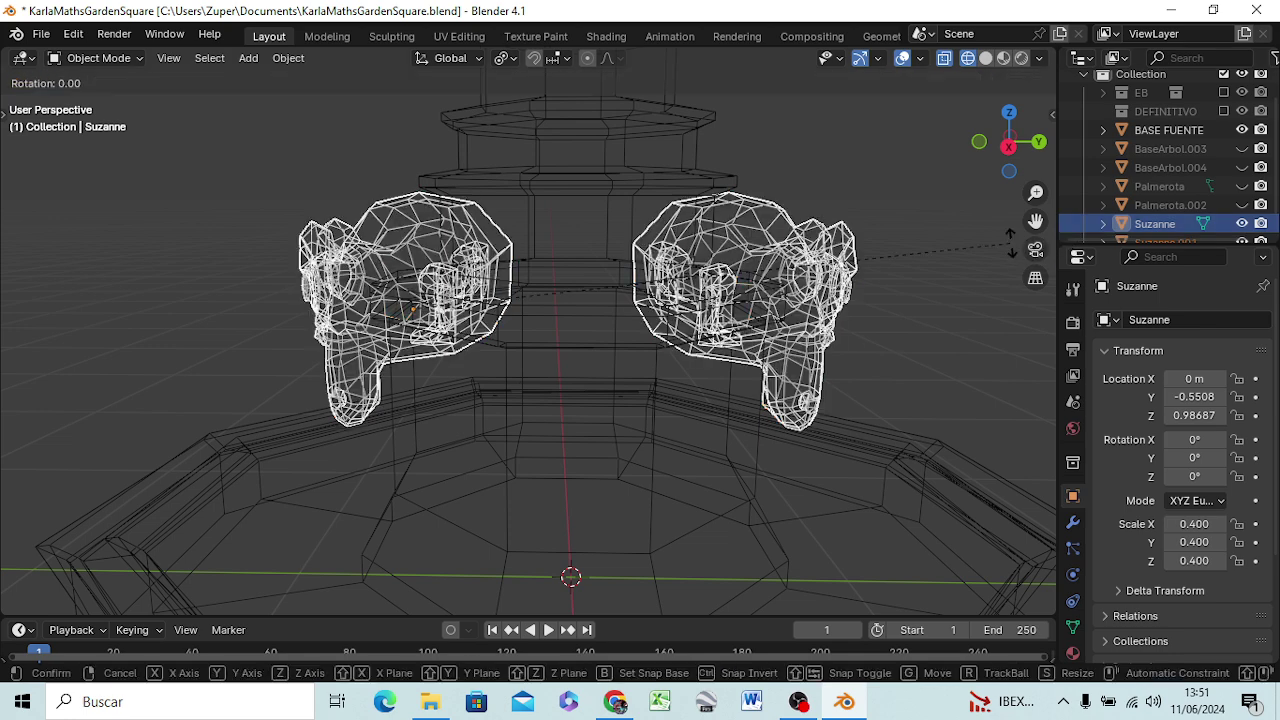
key(z)
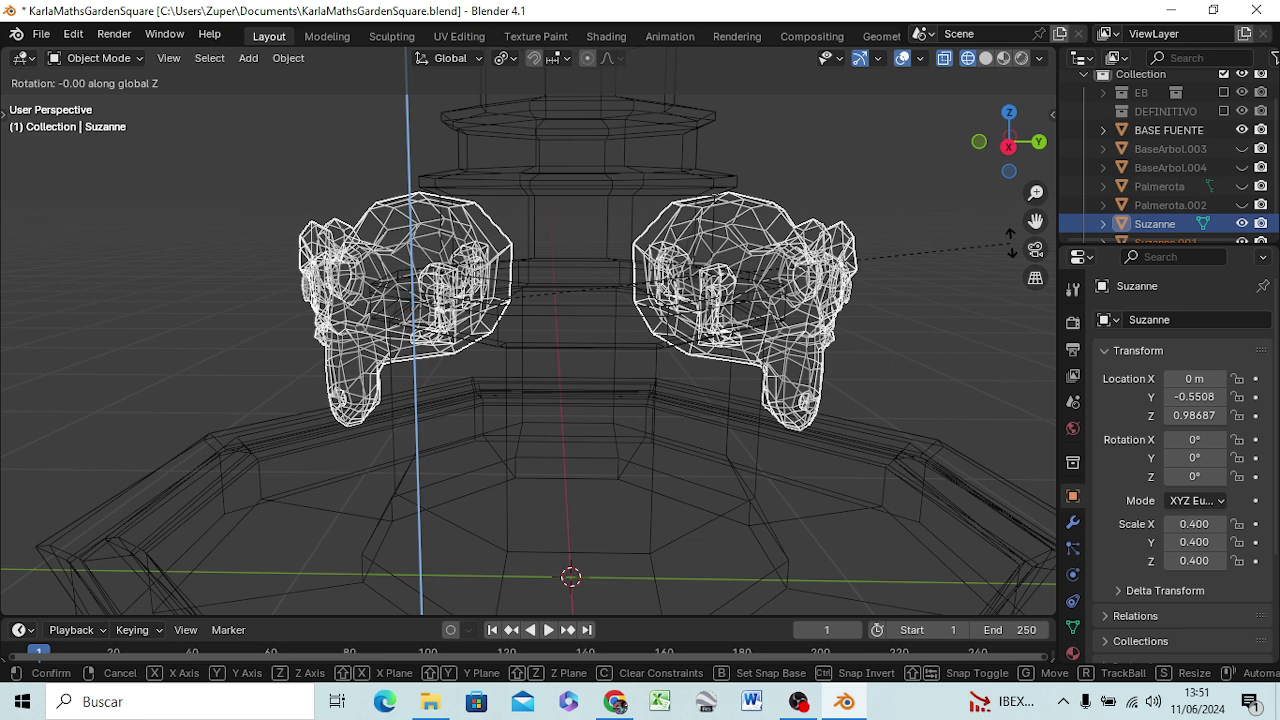
text(90)
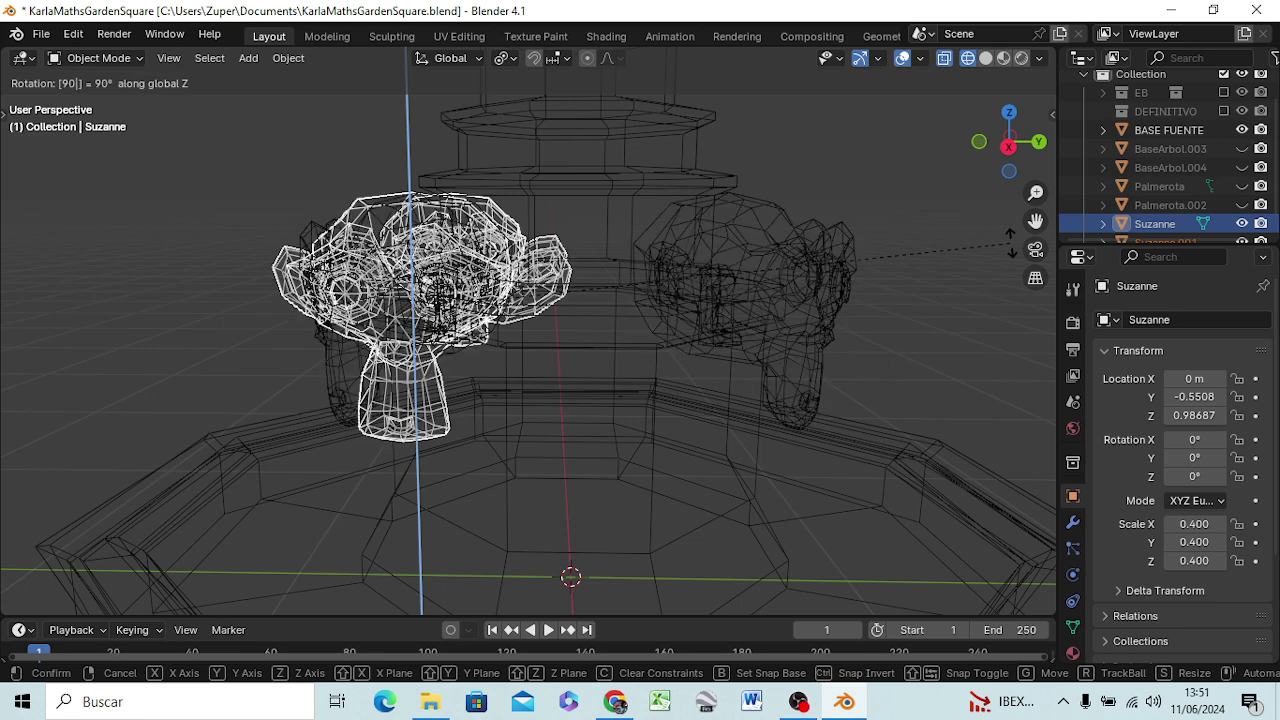
key(Return)
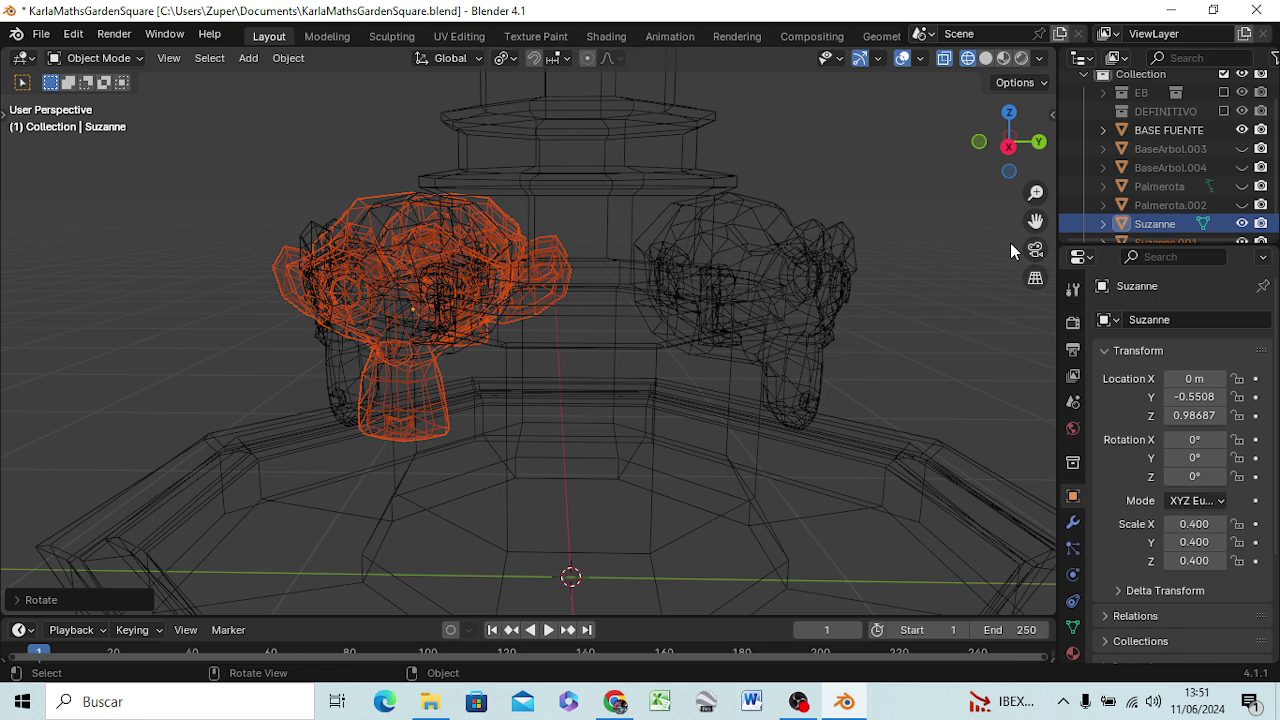
key(KP_1)
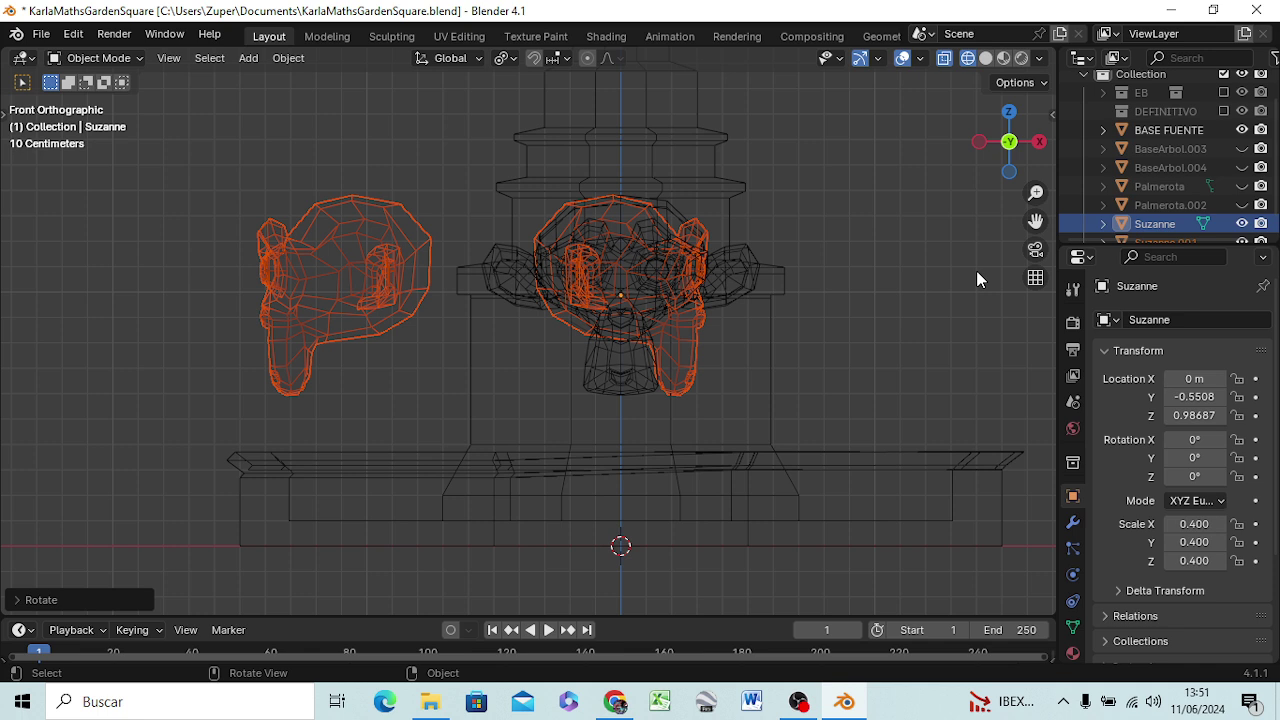
key(g)
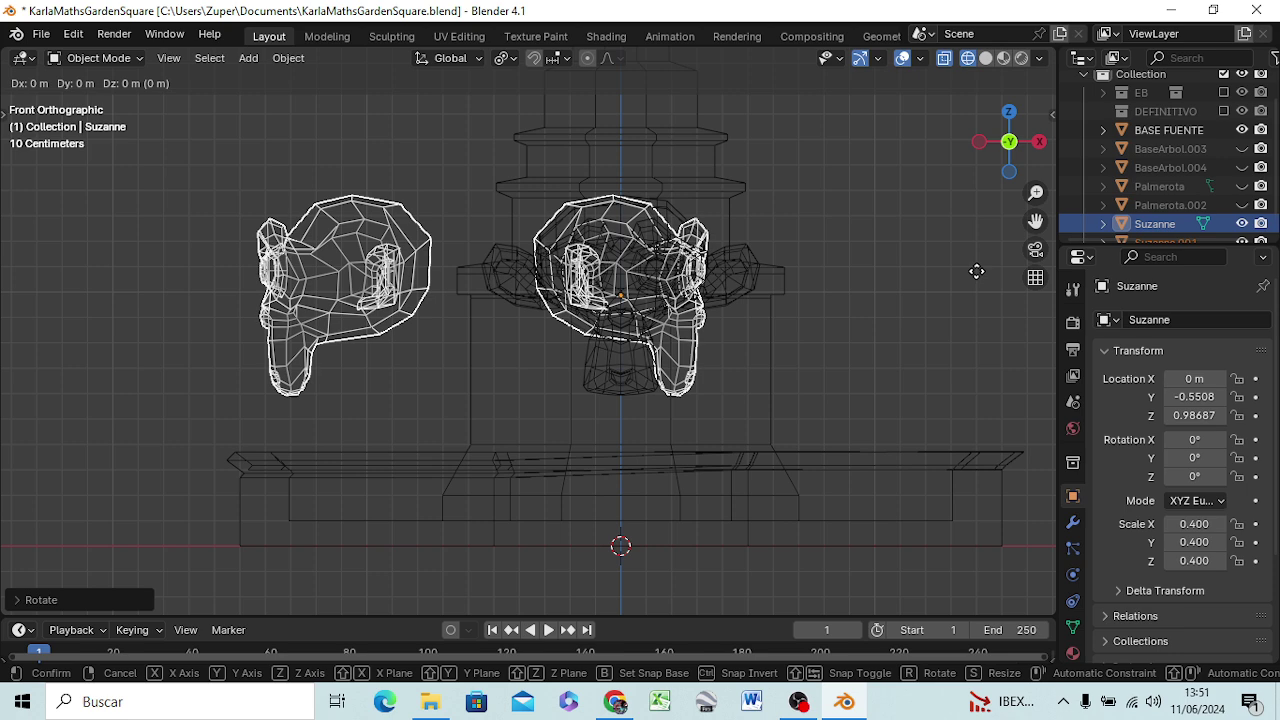
key(x)
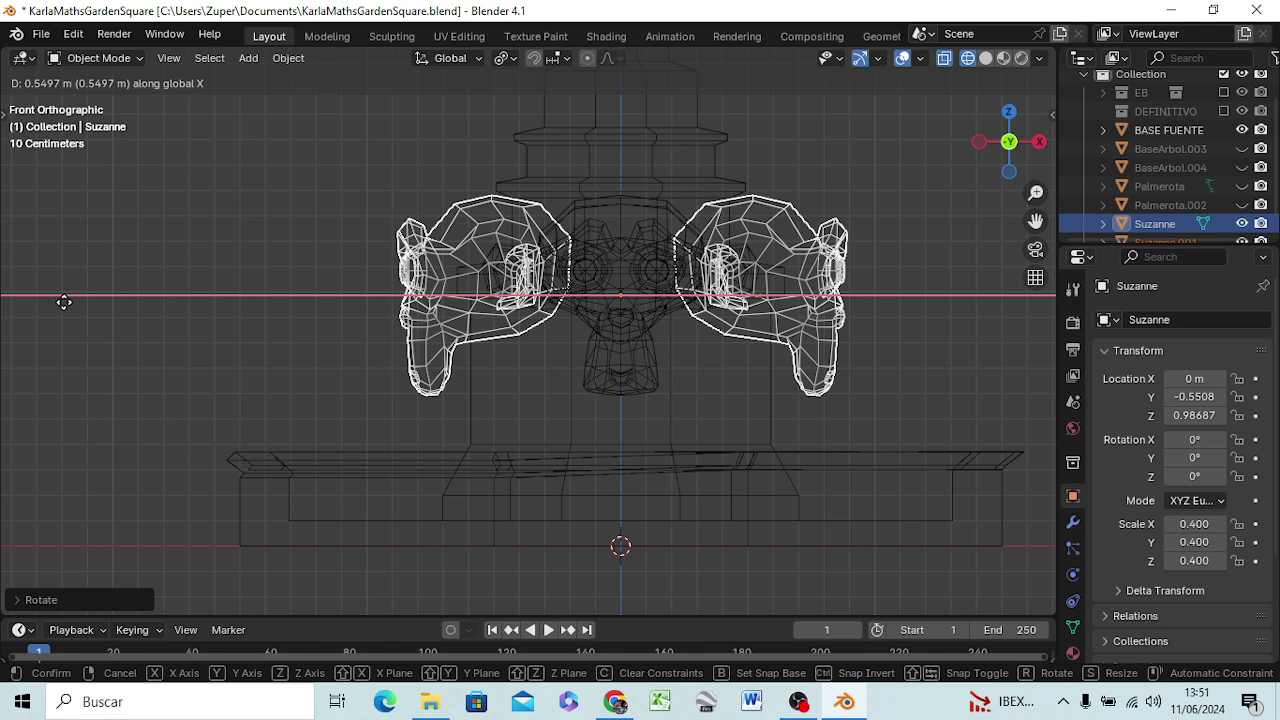
click(63, 304)
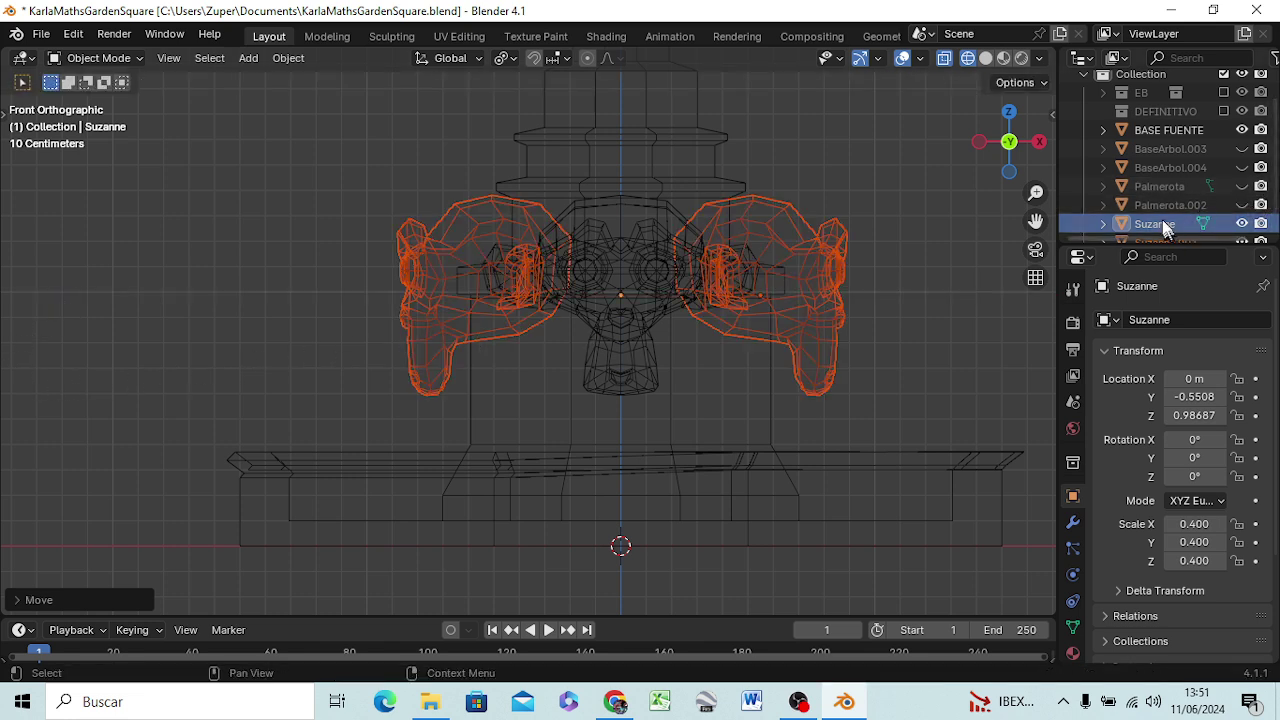
scroll(1158, 220, down, 1)
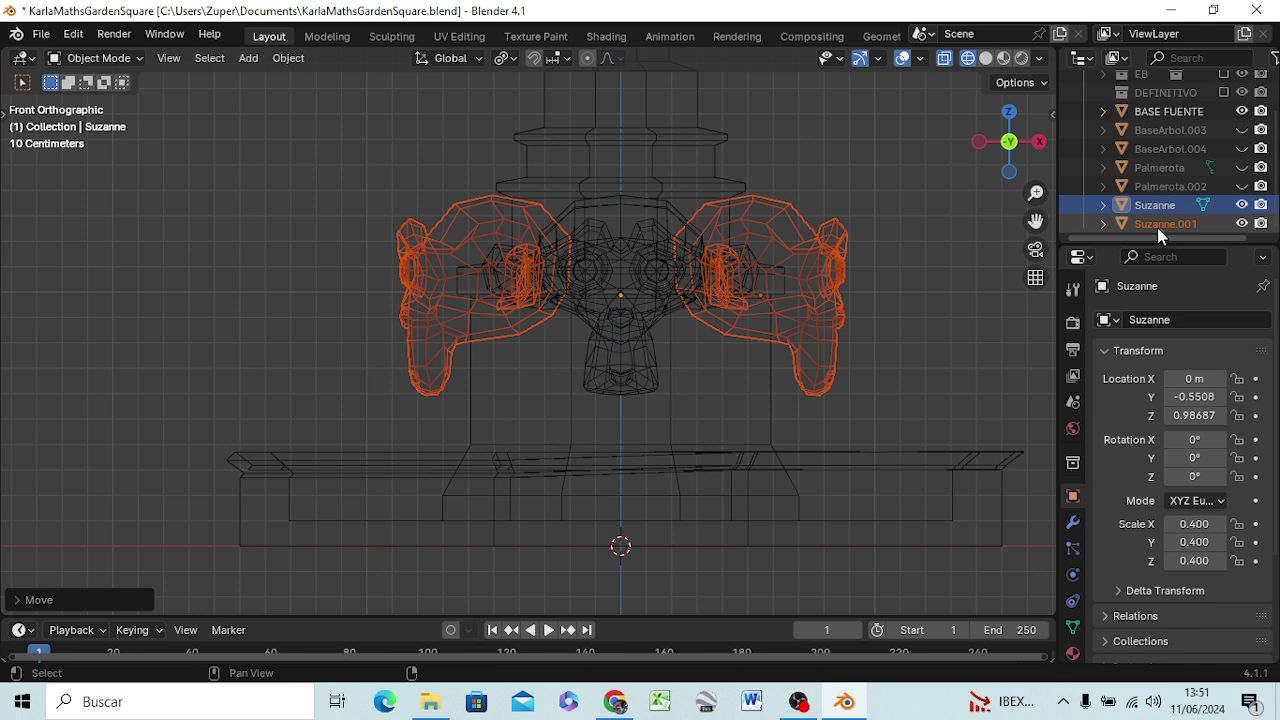
ctrl+click(1157, 210)
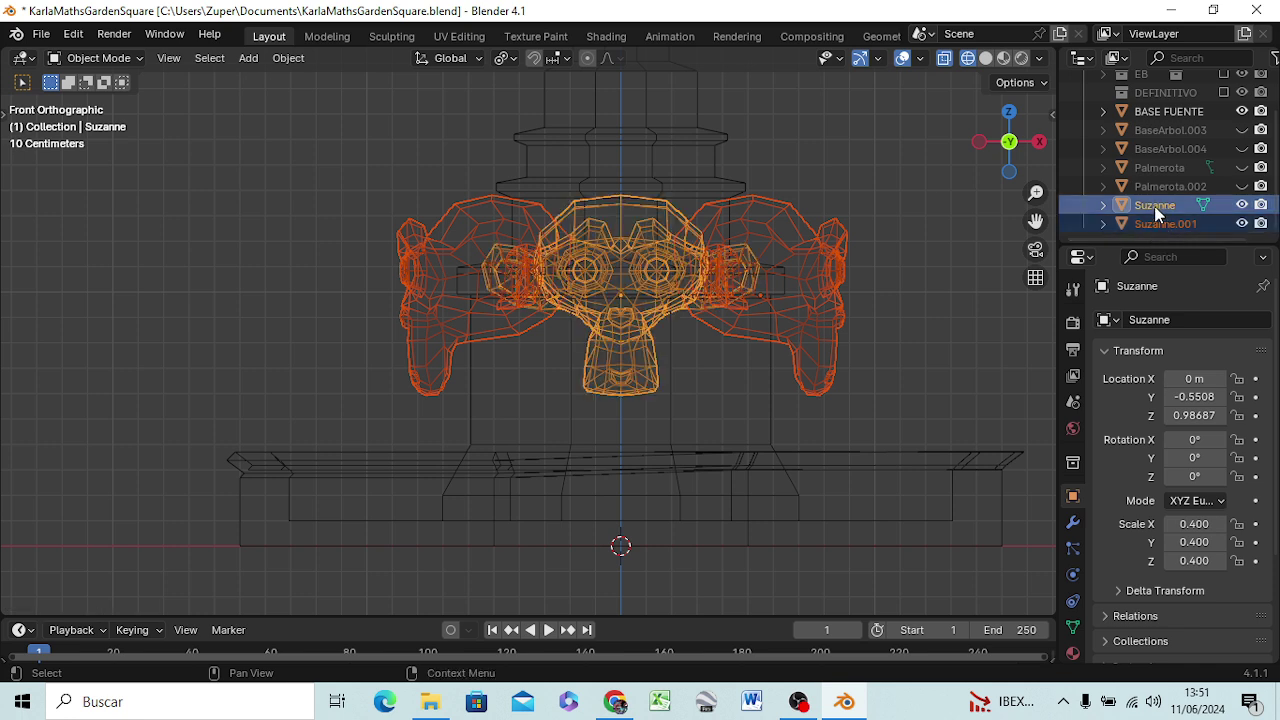
right_click(1157, 212)
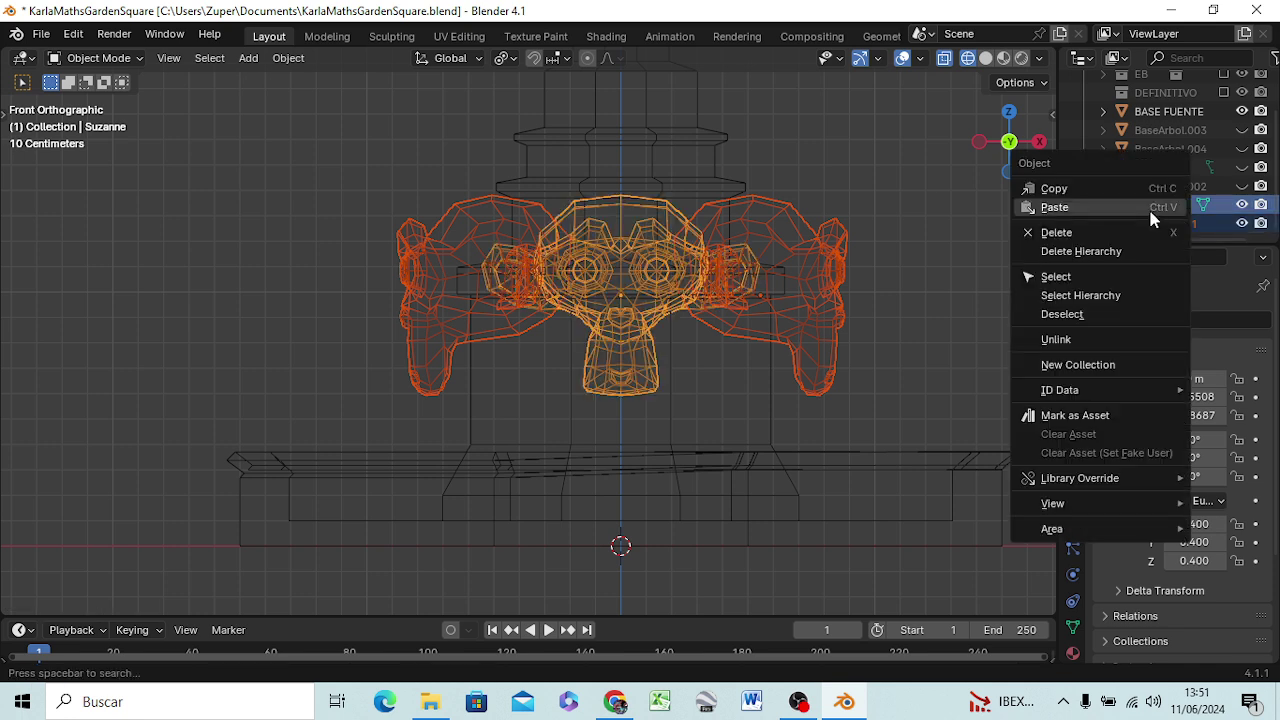
right_click(758, 220)
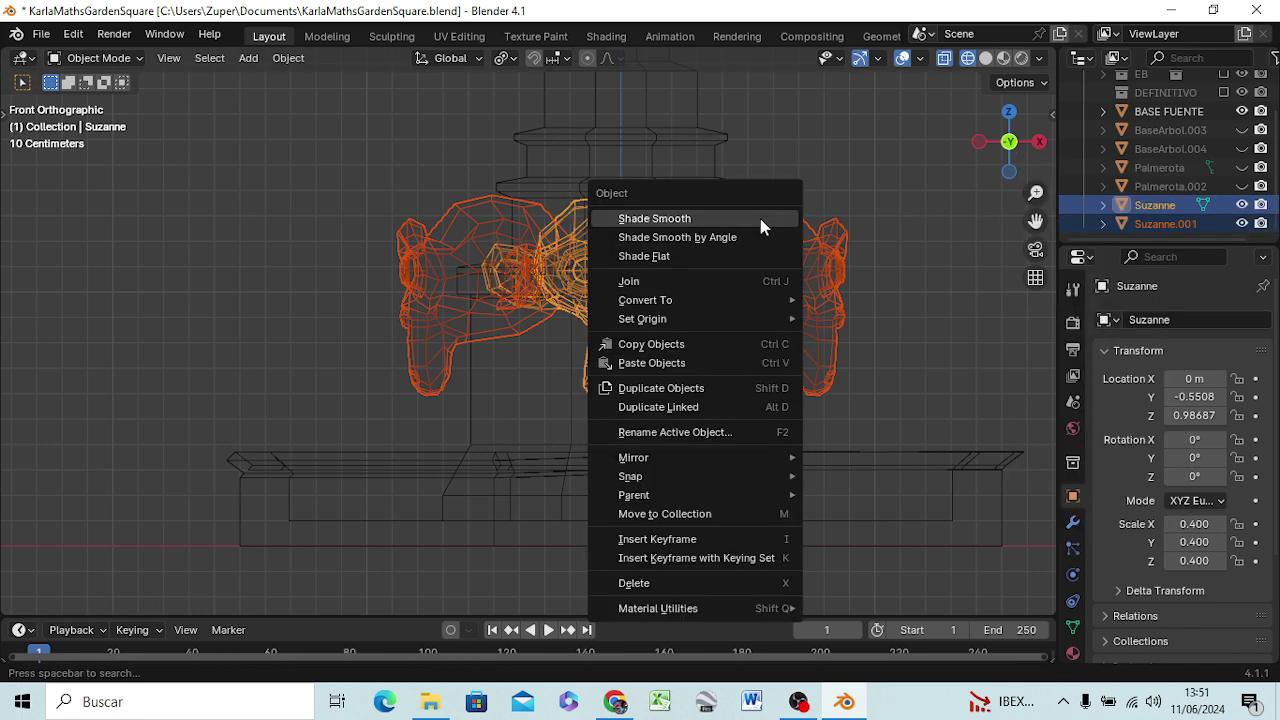
click(682, 284)
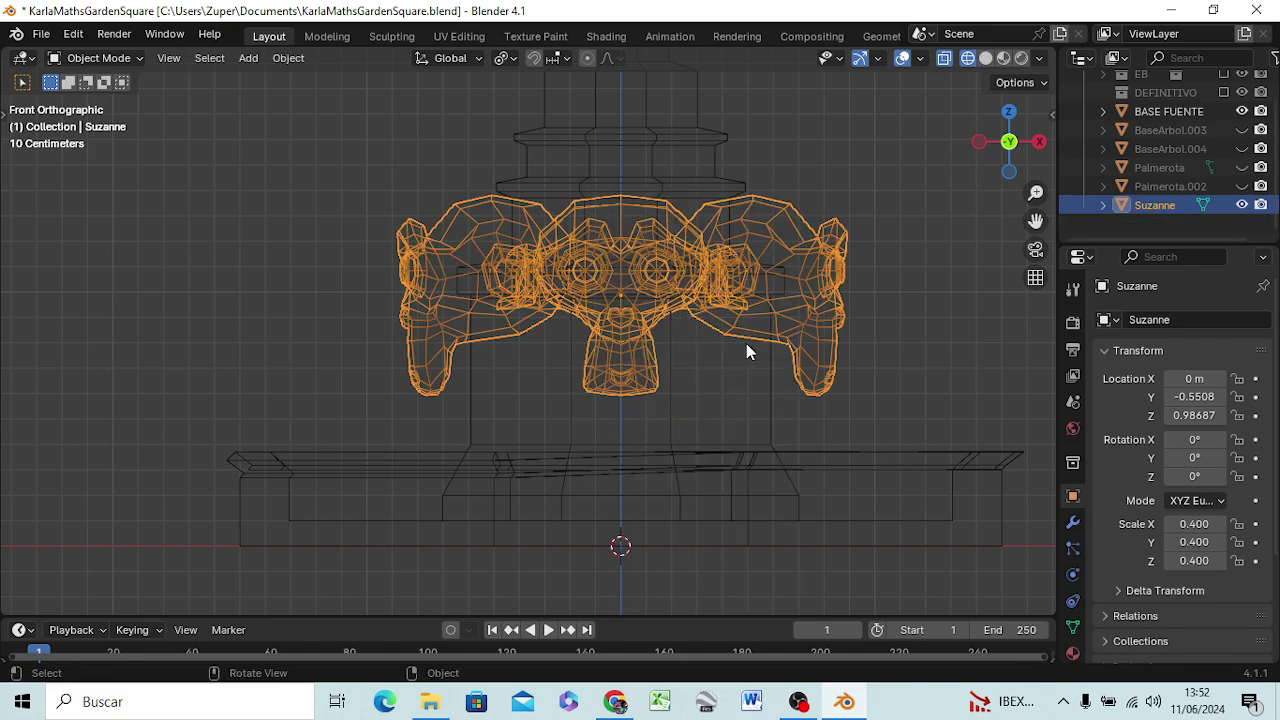
mouse_move(746, 345)
middle_down()
mouse_move(751, 357)
mouse_move(701, 418)
mouse_move(646, 414)
mouse_move(665, 393)
middle_up()
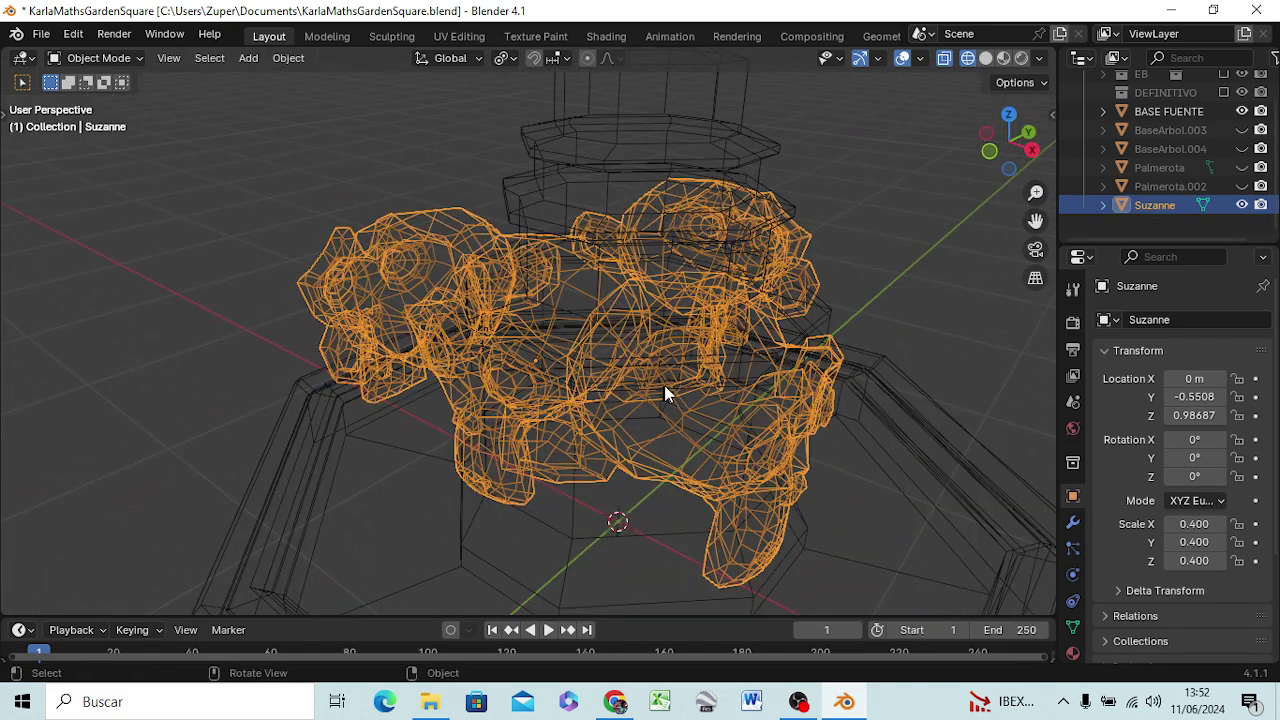
key(z)
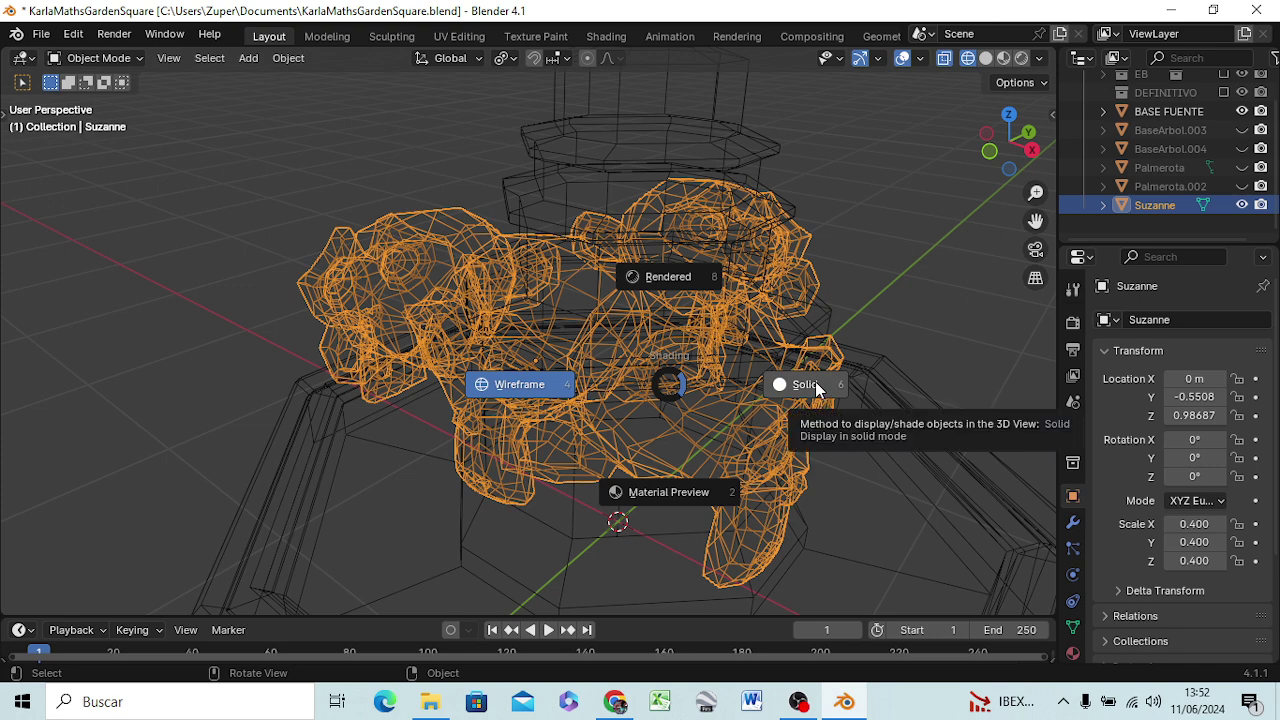
- Undo the join so Suzanne.001 is separate again, then return to top wireframe view
click(816, 389)
mouse_move(816, 389)
middle_down()
mouse_move(783, 398)
mouse_move(778, 470)
middle_up()
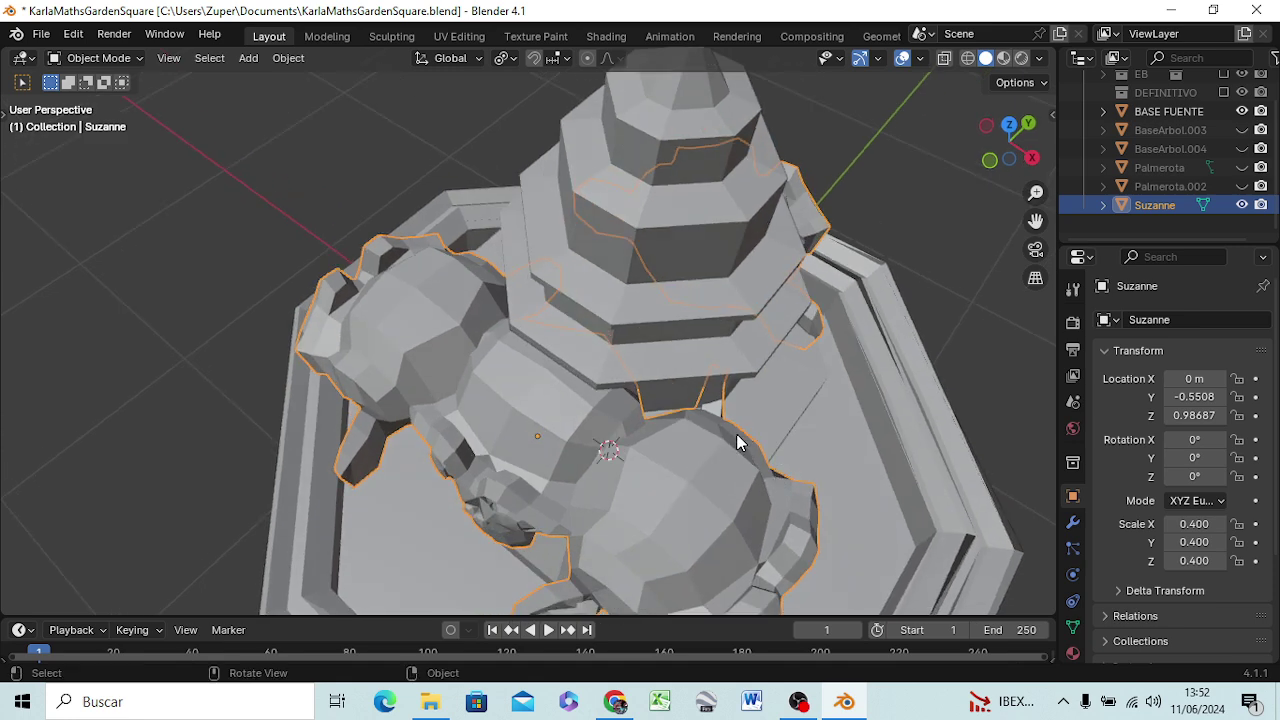
key(ctrl+z)
key(ctrl+z)
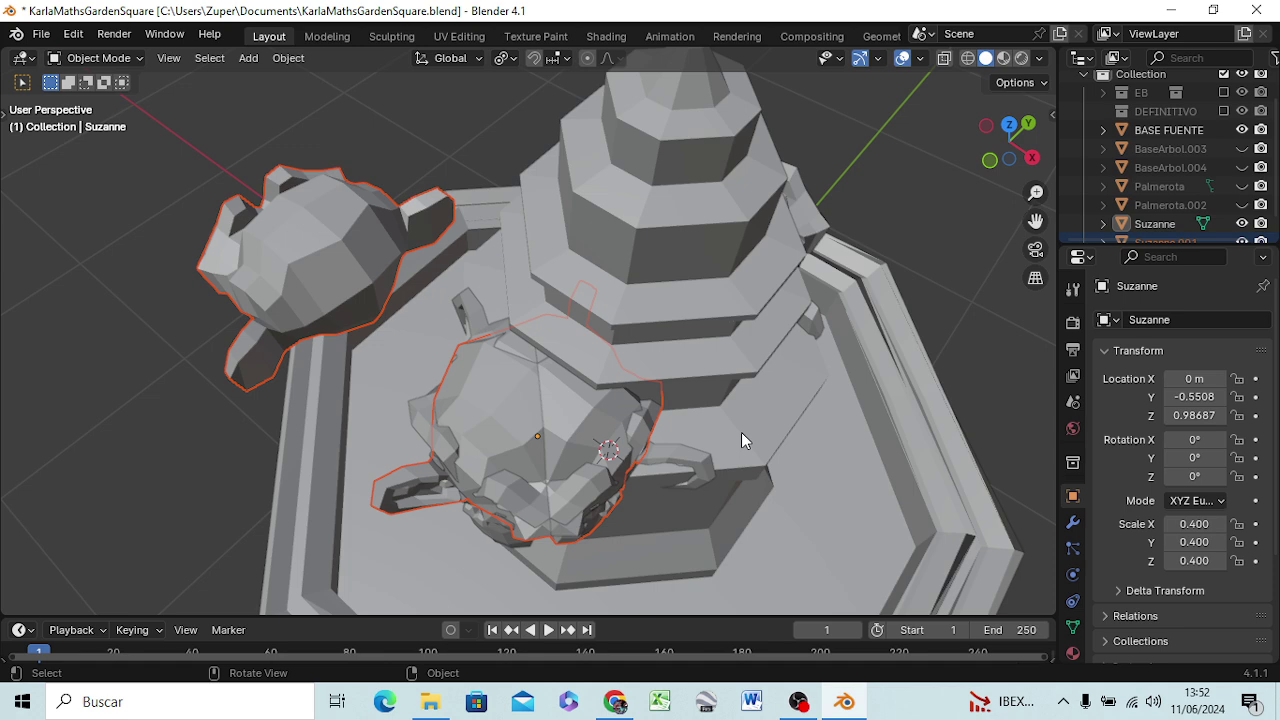
key(KP_7)
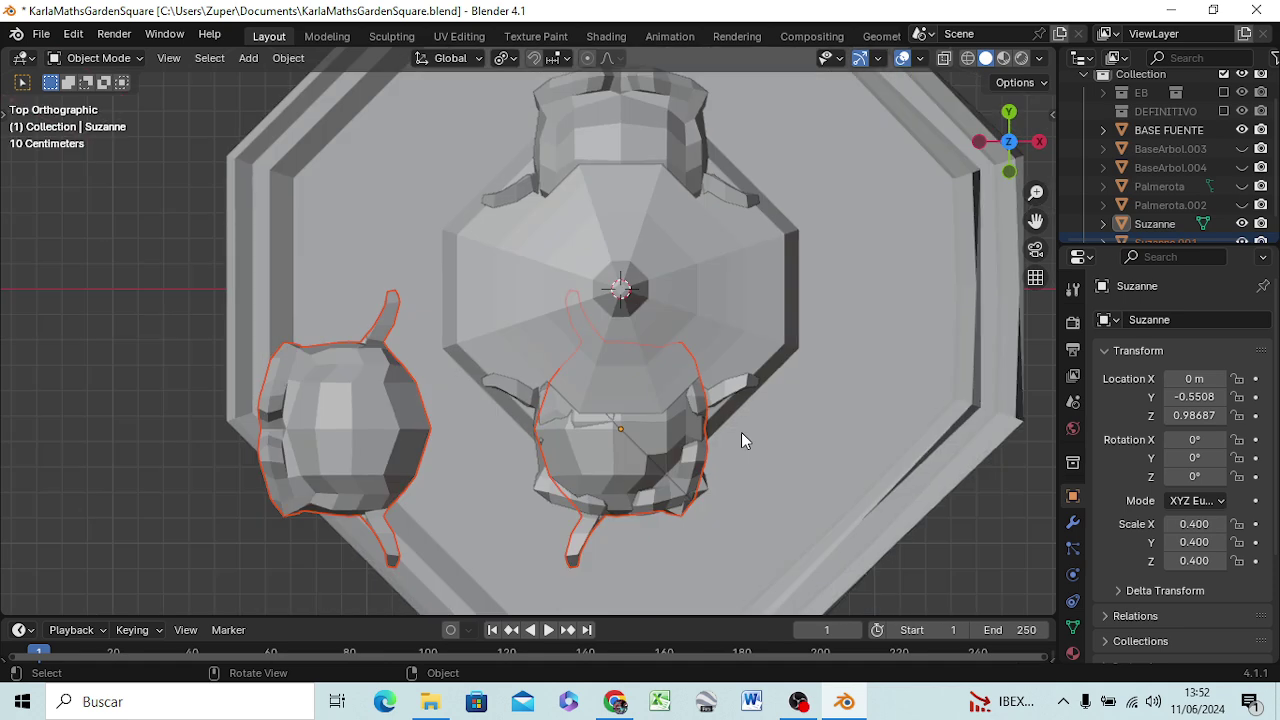
key(z)
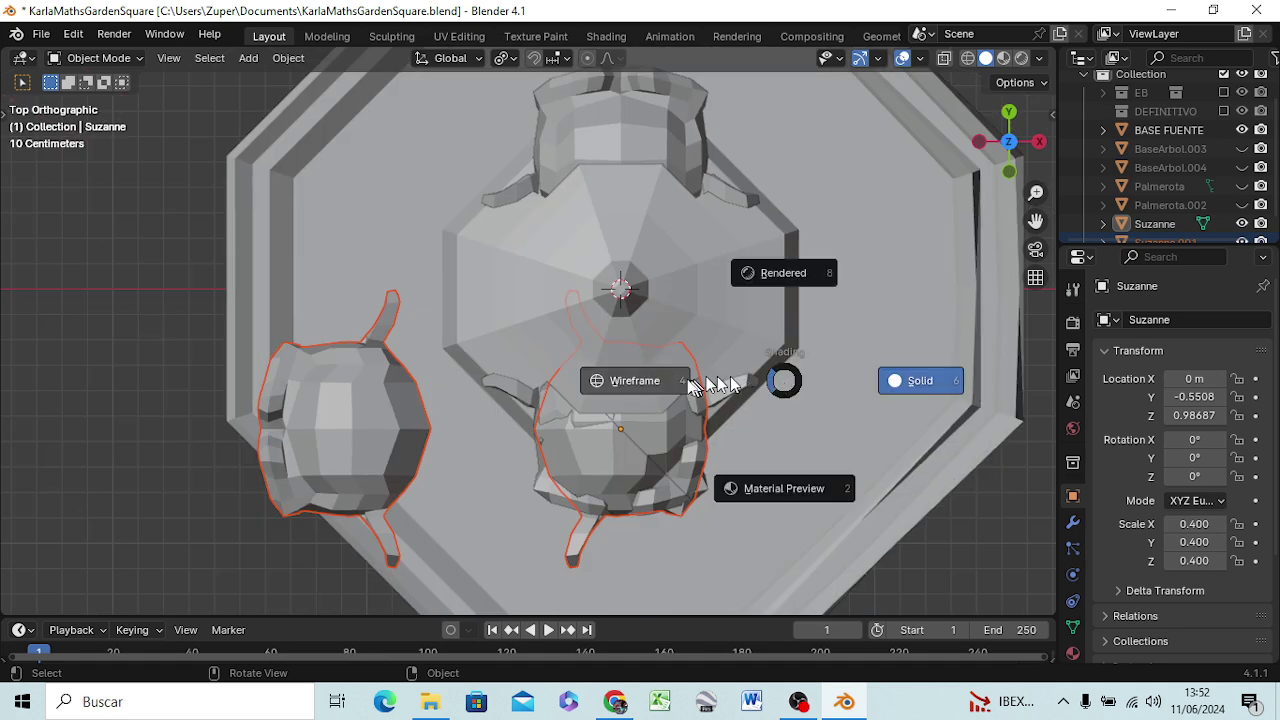
click(646, 393)
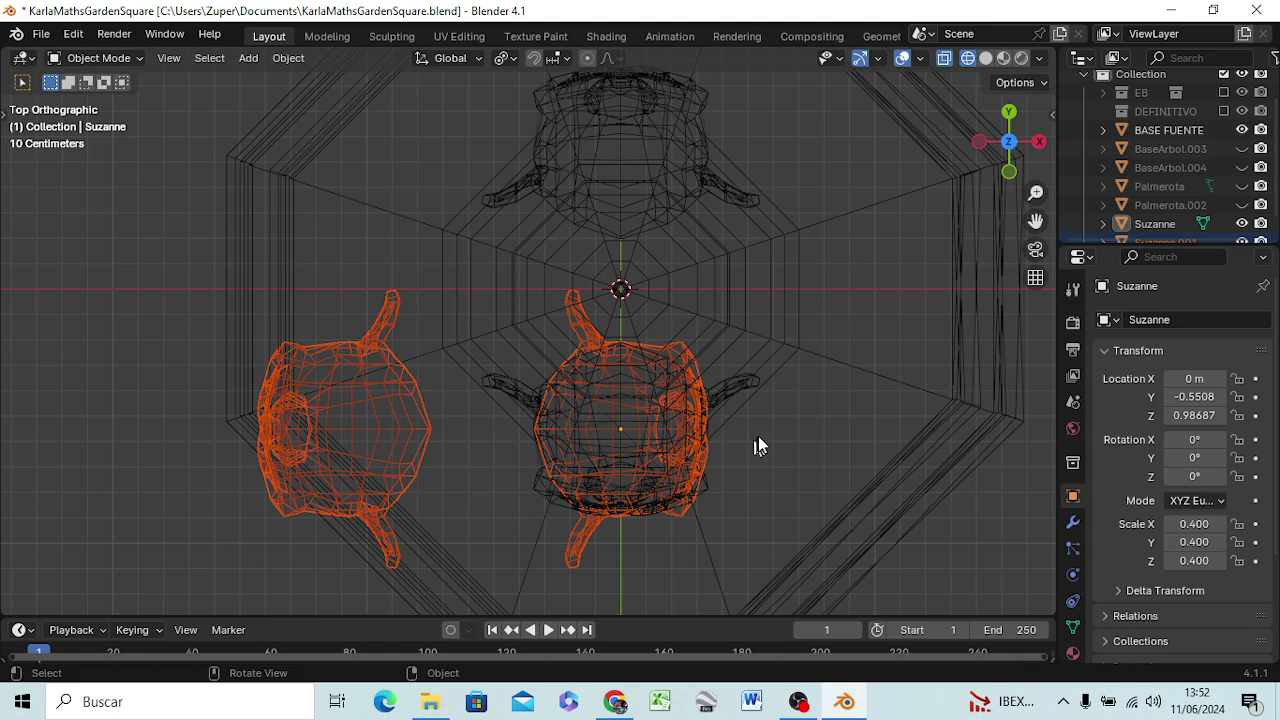
- Shift the selected monkeys 0.546 m along X and 0.546 m along Y
key(g)
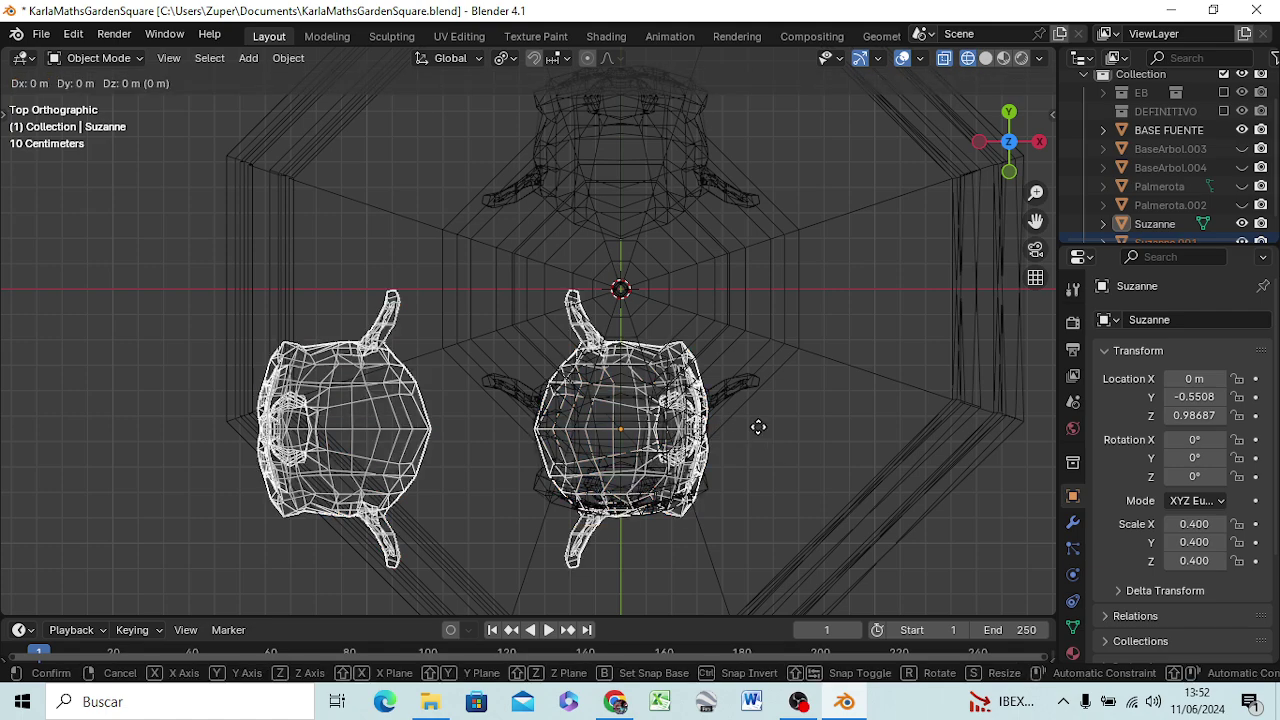
key(x)
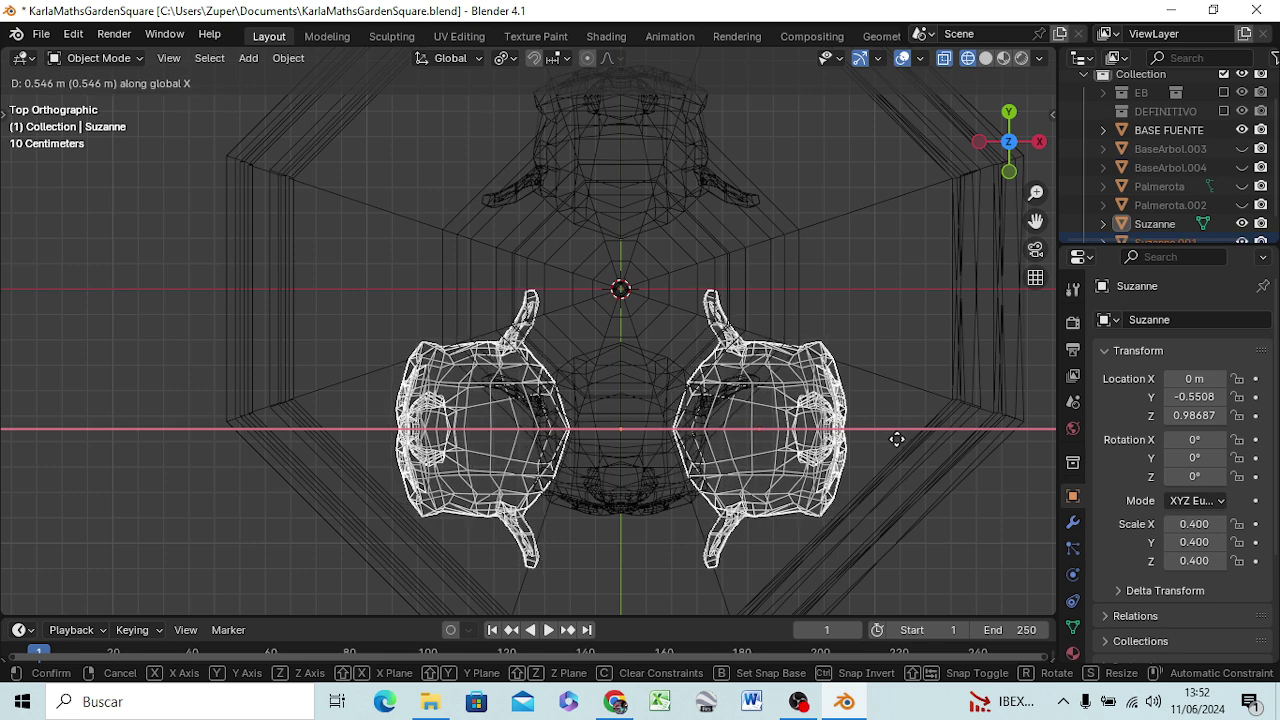
click(897, 440)
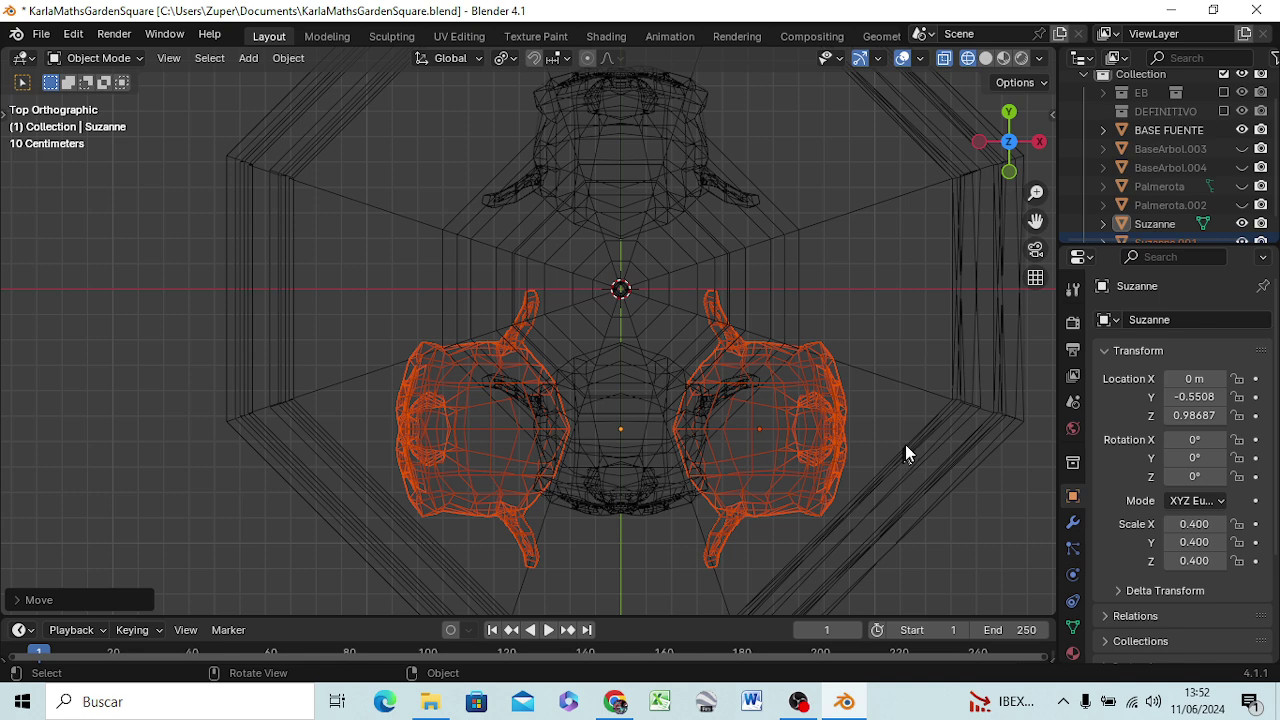
key(g)
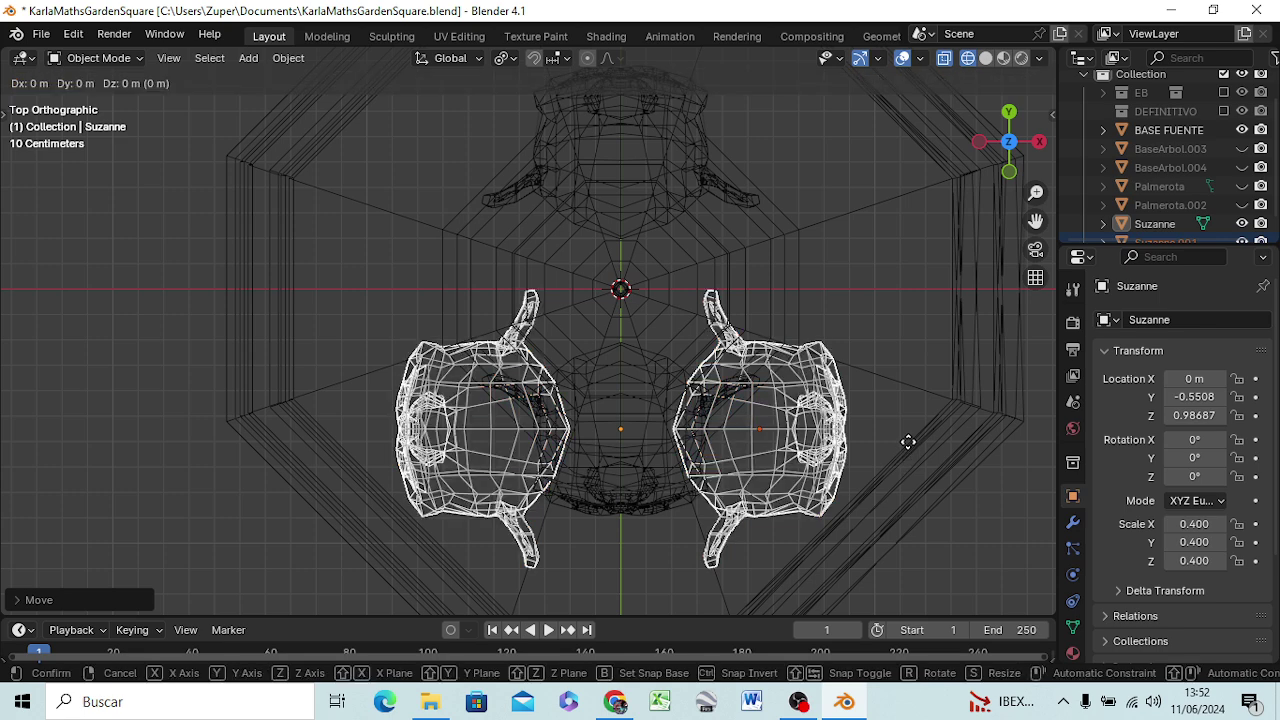
key(y)
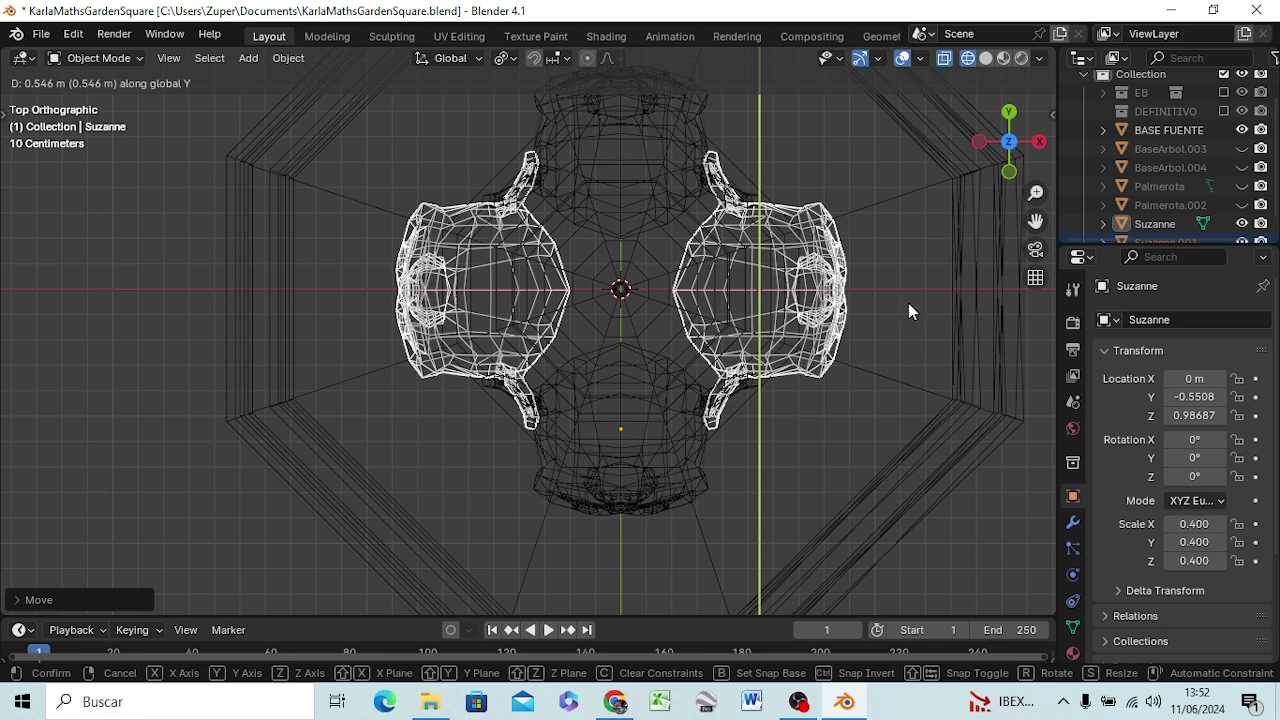
click(908, 305)
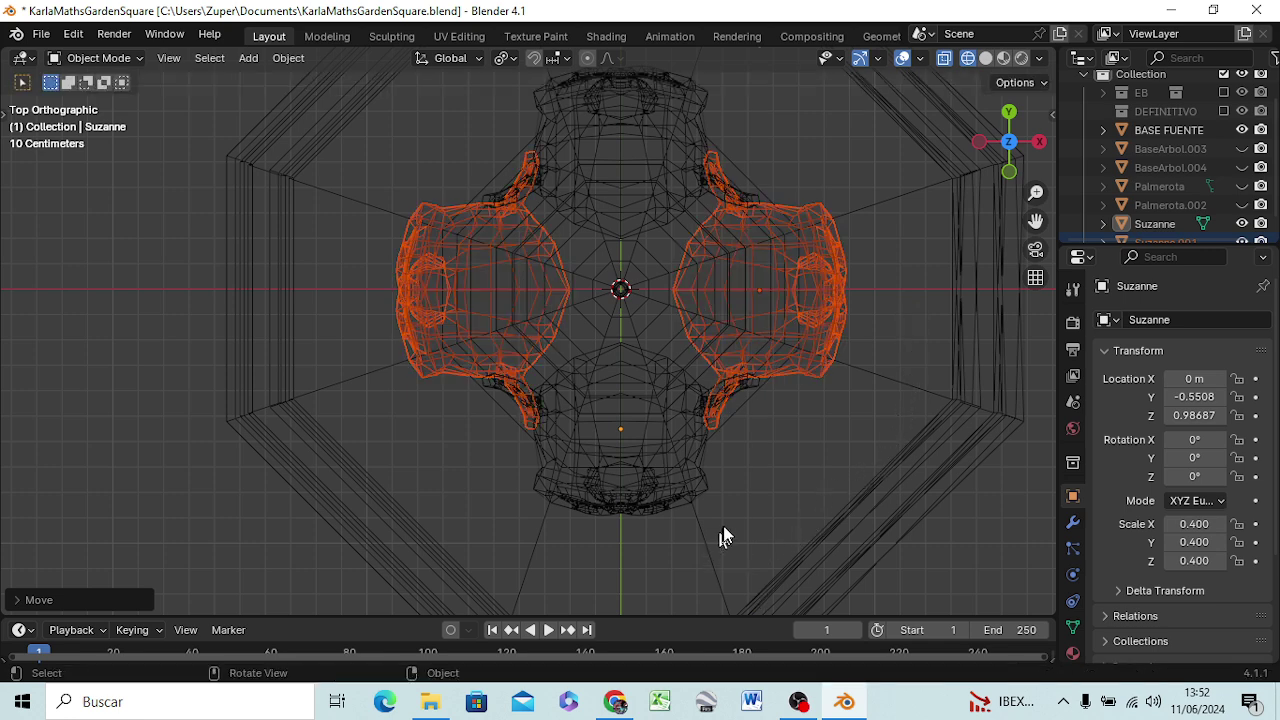
mouse_move(759, 492)
middle_down()
mouse_move(743, 471)
mouse_move(743, 366)
mouse_move(640, 314)
mouse_move(237, 309)
mouse_move(430, 314)
mouse_move(712, 282)
mouse_move(671, 334)
mouse_move(586, 377)
mouse_move(577, 337)
mouse_move(637, 282)
mouse_move(694, 286)
middle_up()
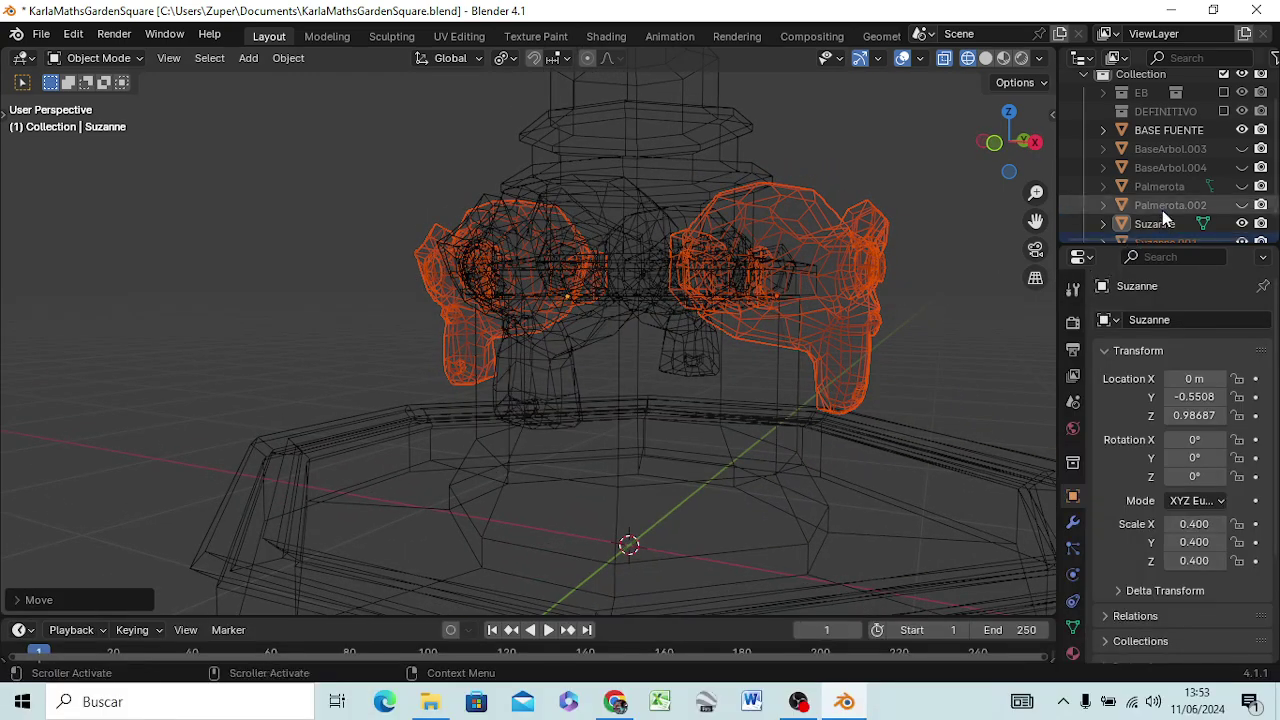
- Select Suzanne and Suzanne.001 in the Outliner and join them into one four-monkey object
scroll(1162, 210, down, 1)
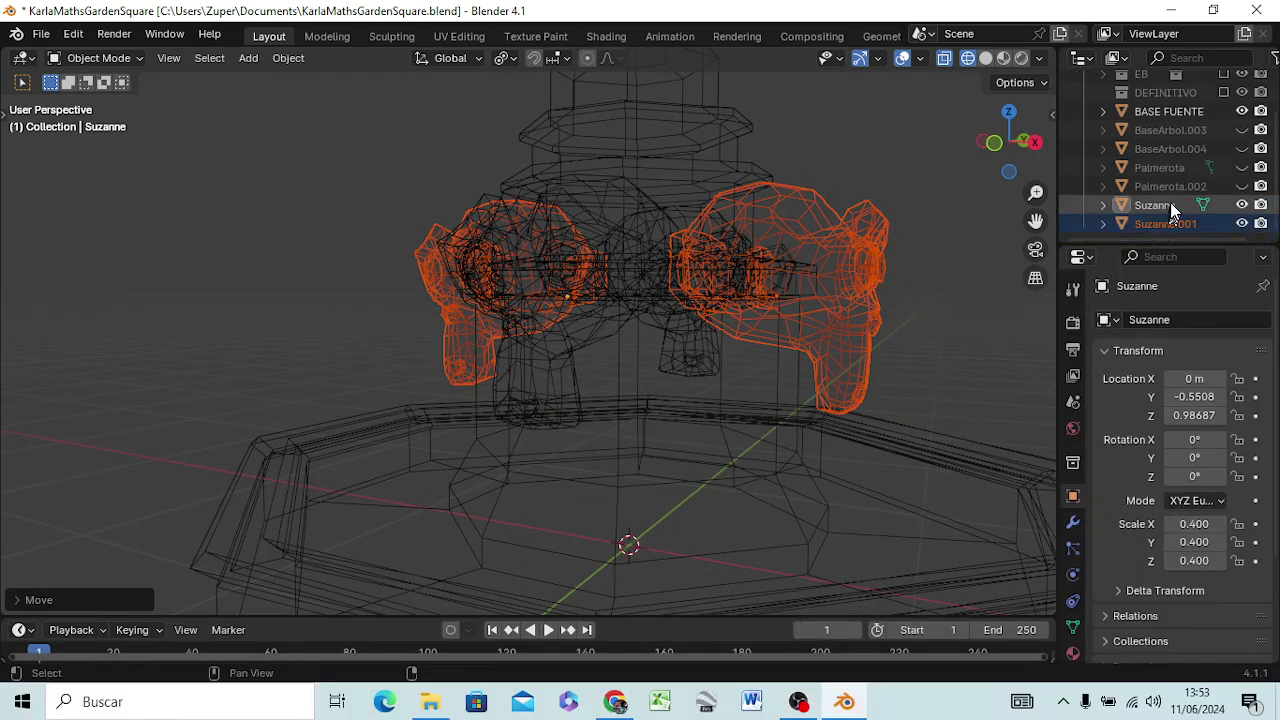
click(1170, 202)
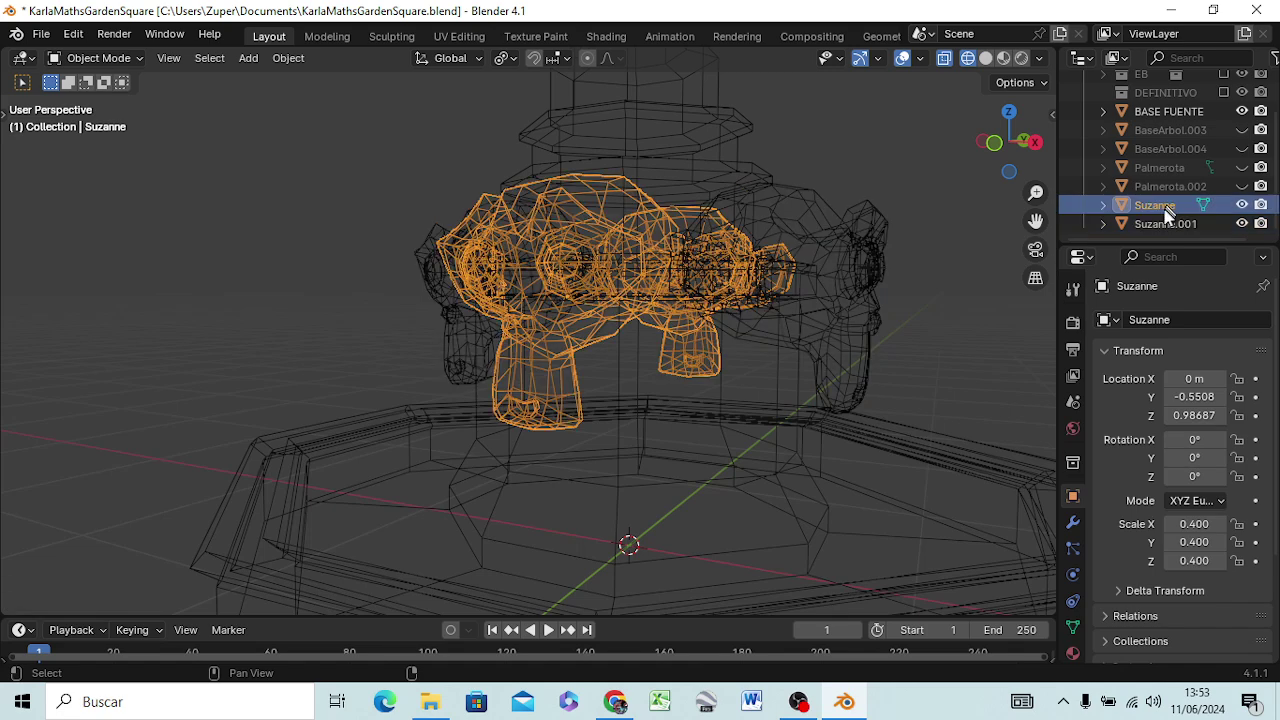
shift+click(1160, 222)
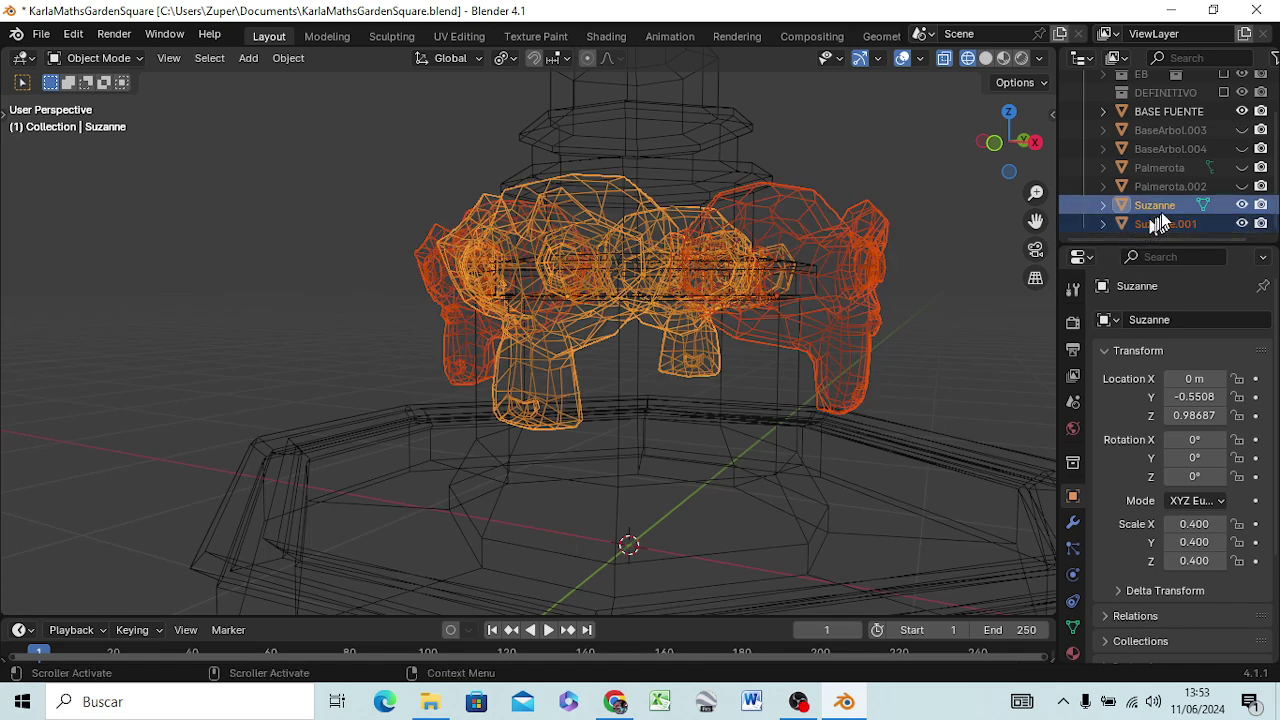
right_click(858, 245)
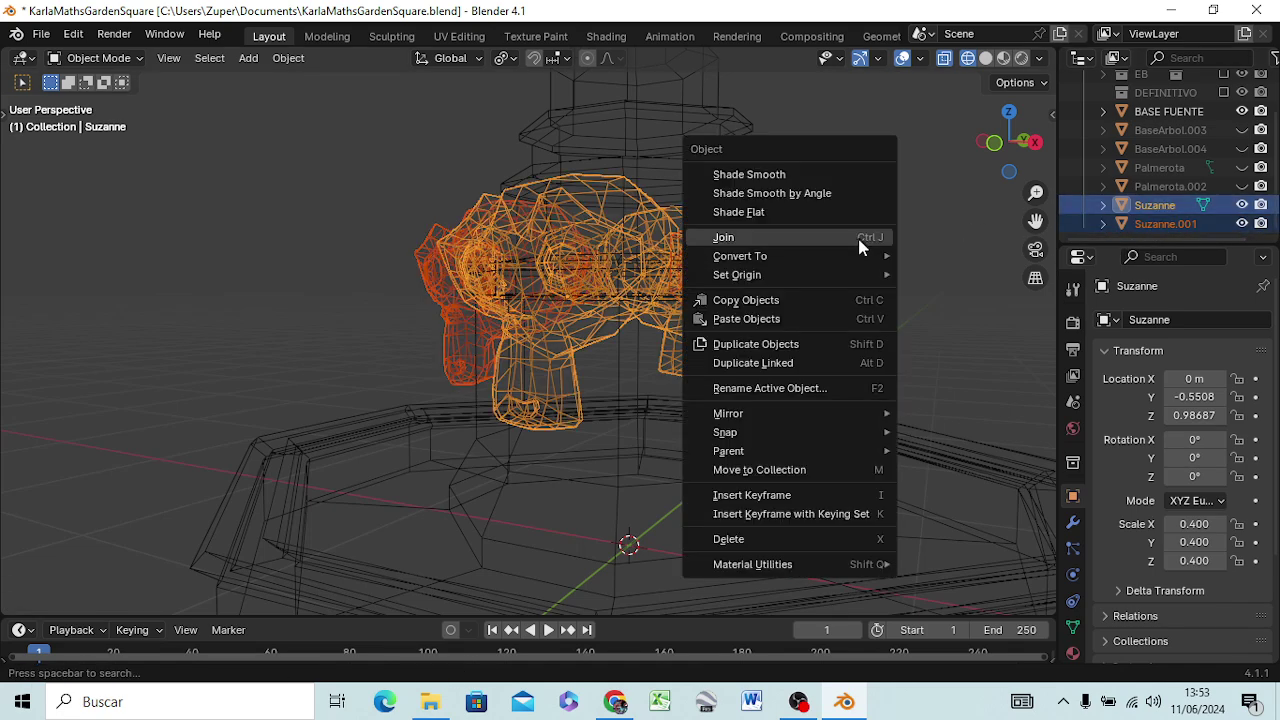
click(750, 244)
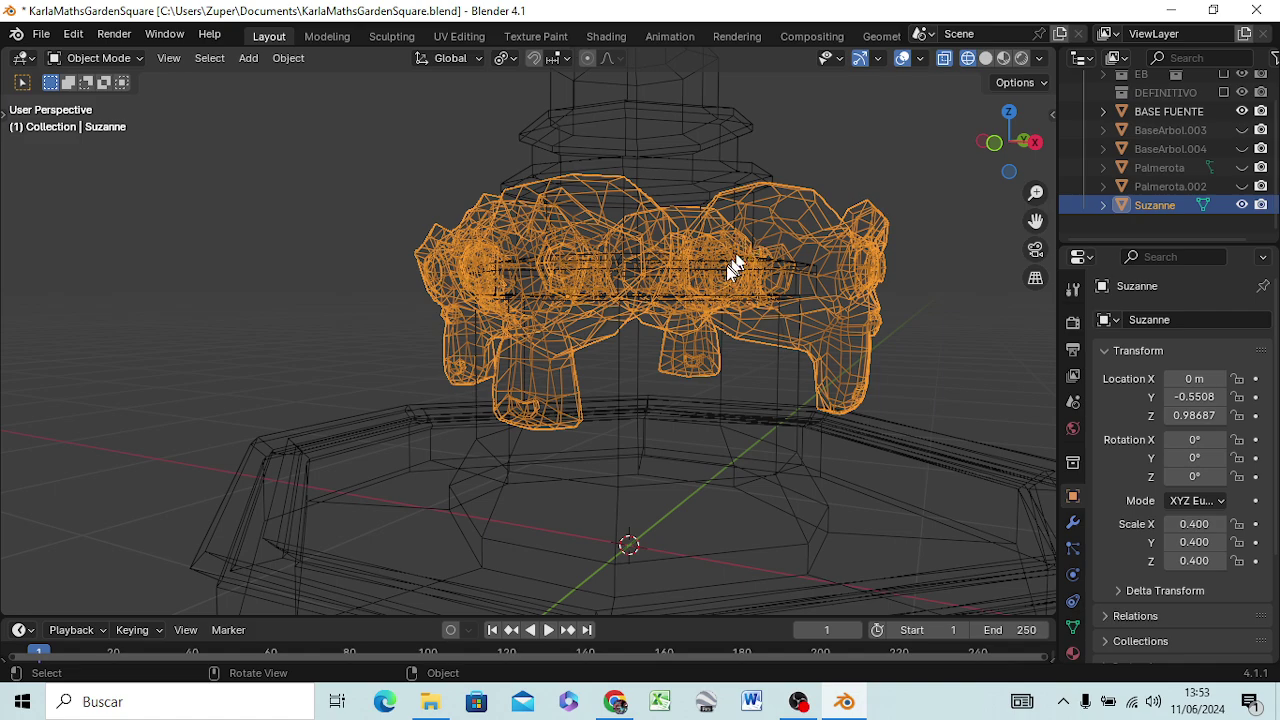
middle_drag(726, 265, 490, 310)
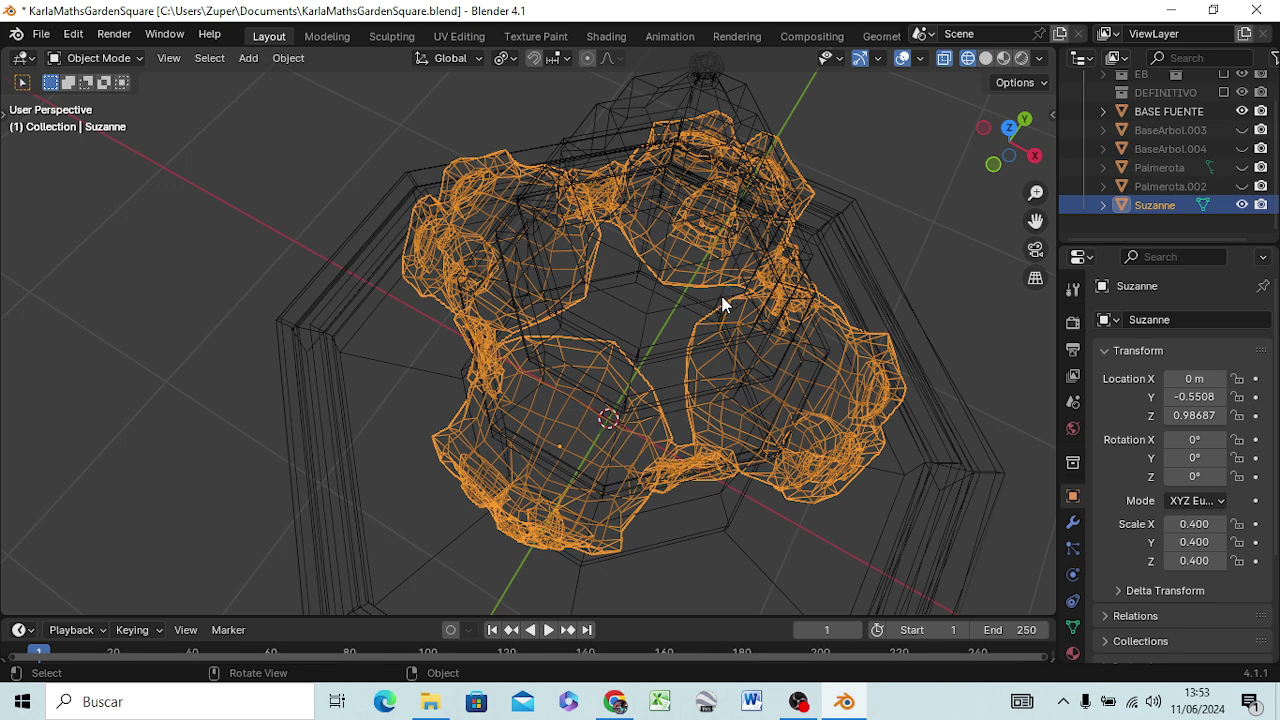
- Copy and paste the Suzanne monkey ring, creating Suzanne.001, and view from the top
scroll(1160, 226, up, 1)
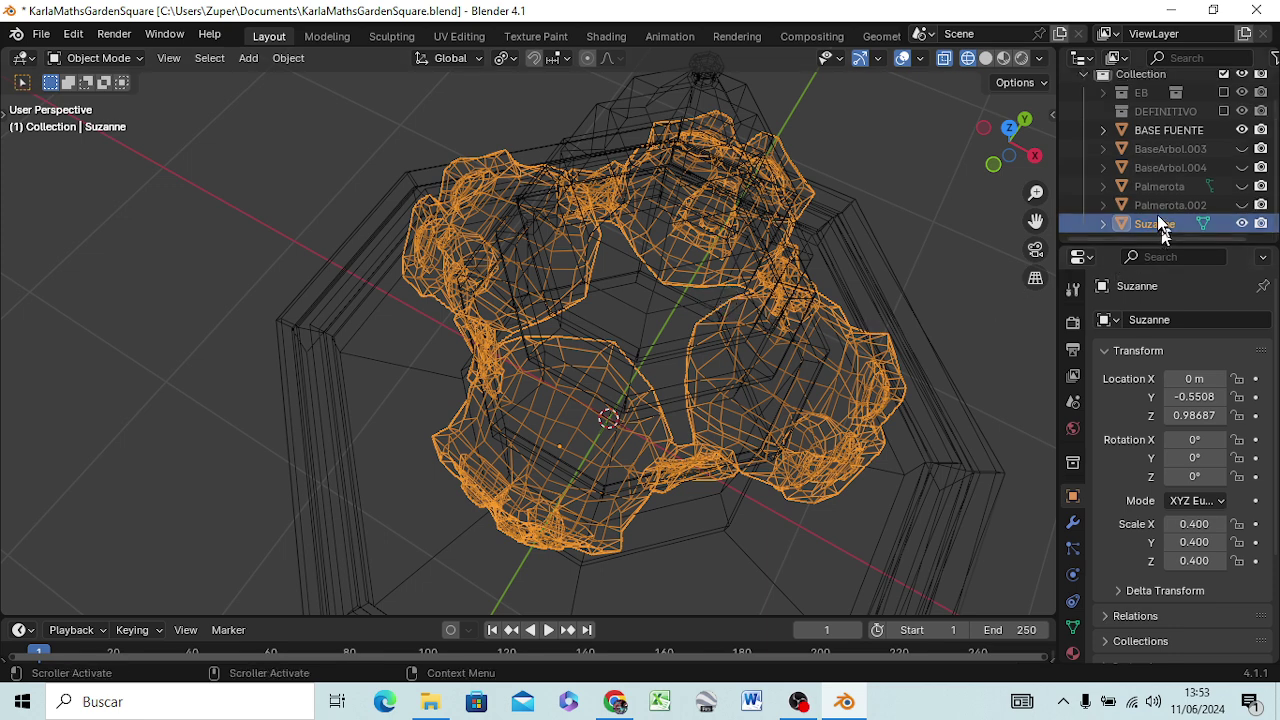
right_click(1150, 230)
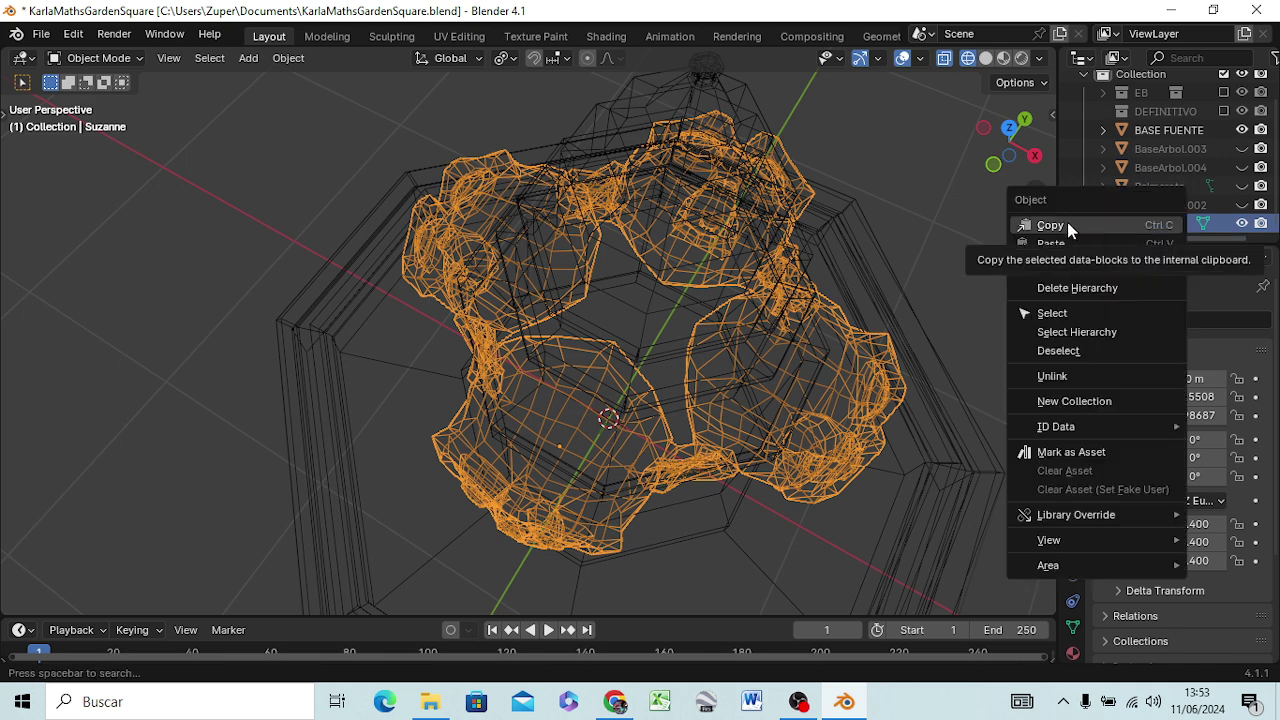
click(1067, 224)
right_click(1127, 224)
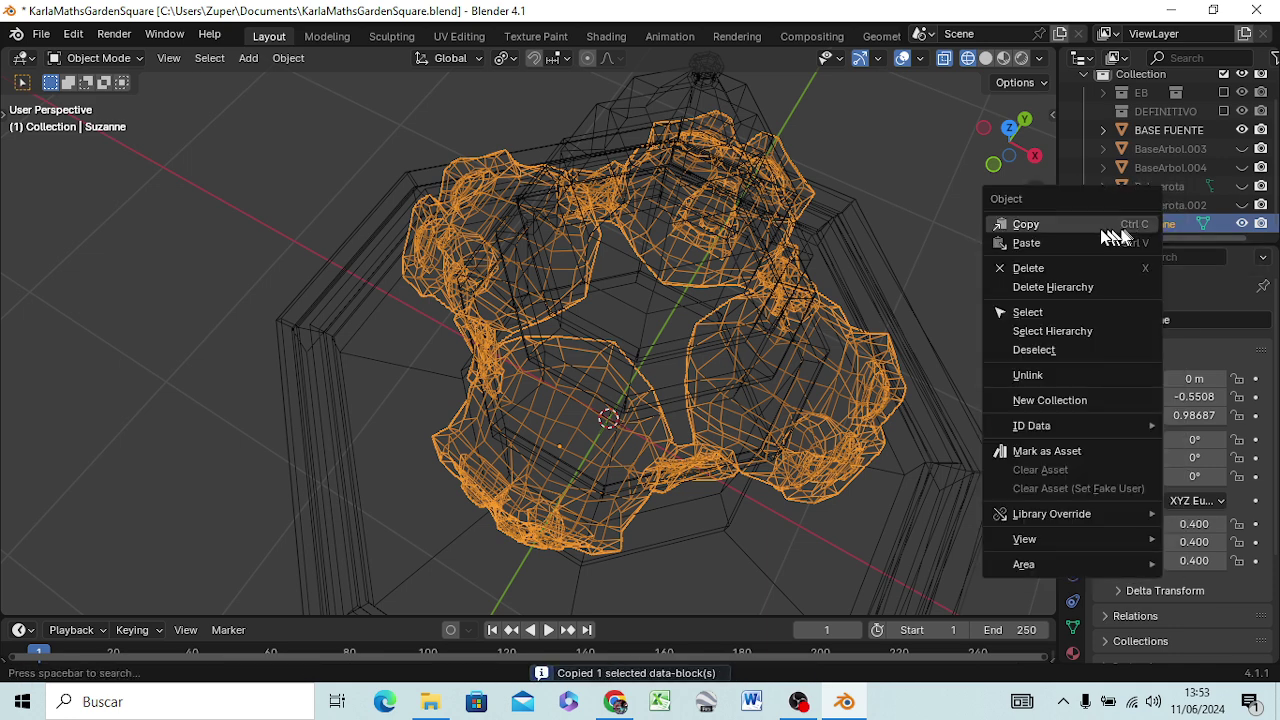
click(1075, 243)
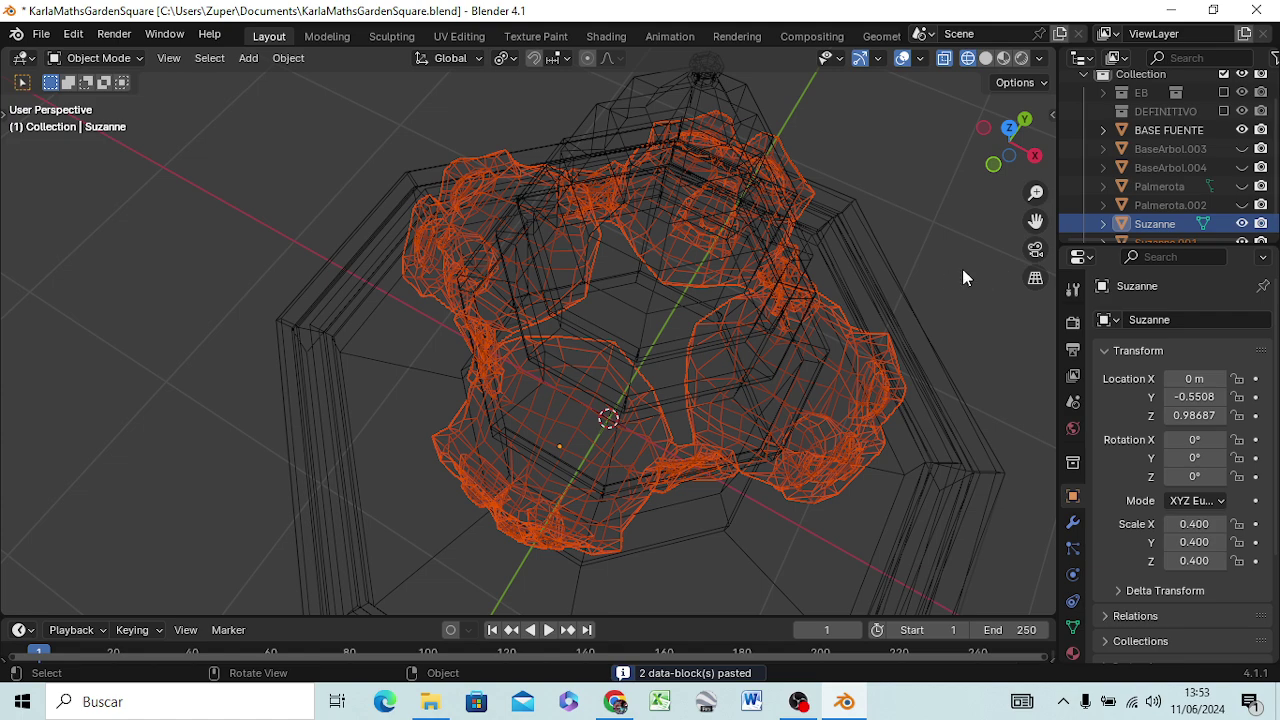
key(KP_7)
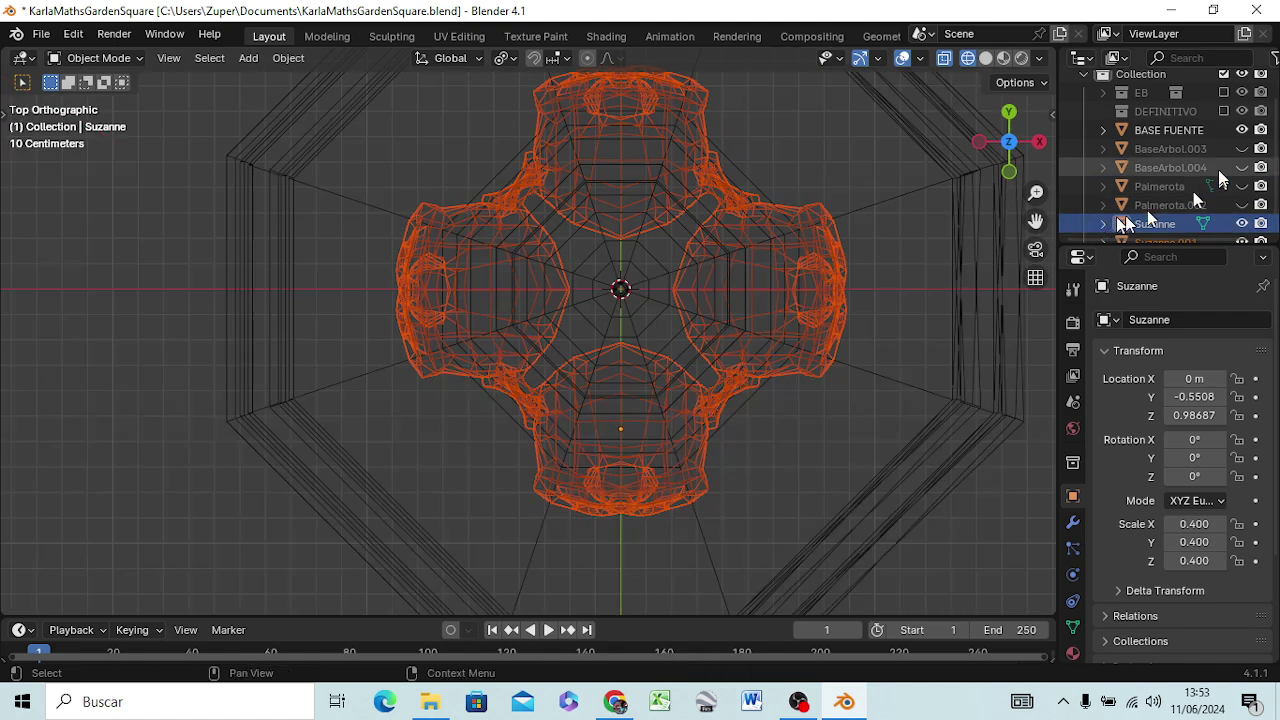
- Hide Suzanne.001 in the viewport, keeping the original Suzanne ring visible and selected
scroll(1180, 200, down, 1)
click(1242, 205)
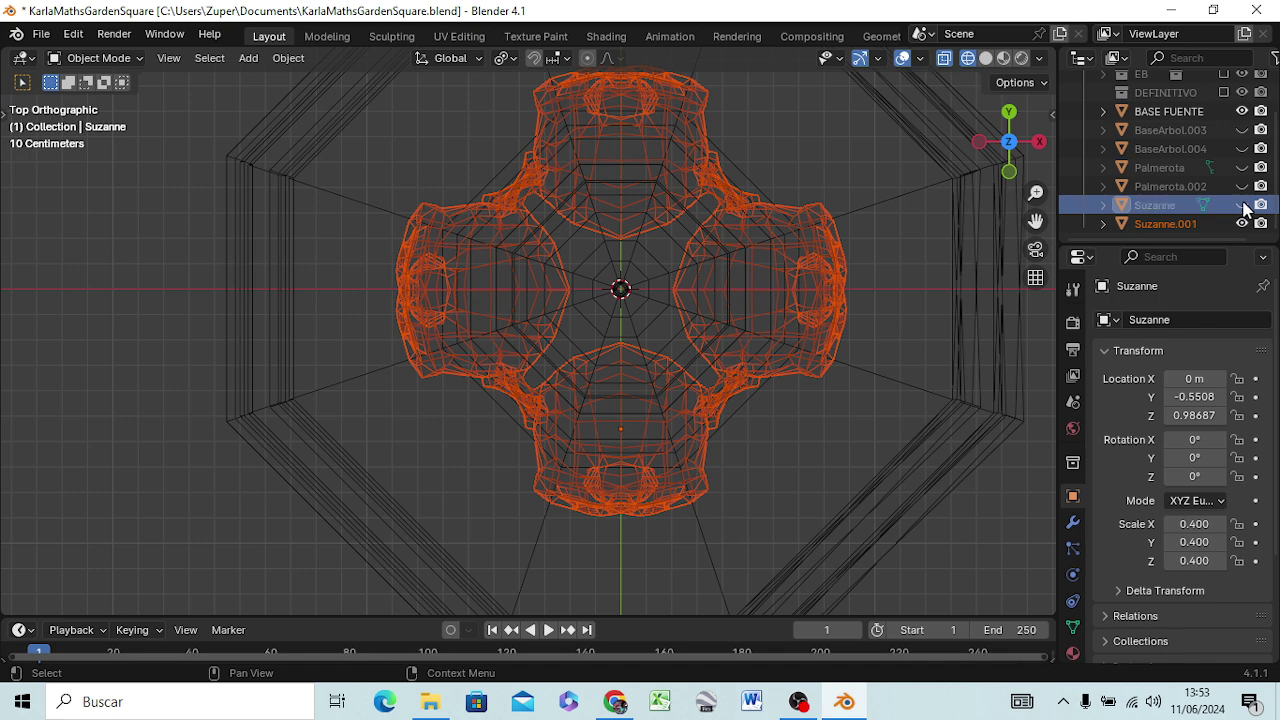
click(1242, 205)
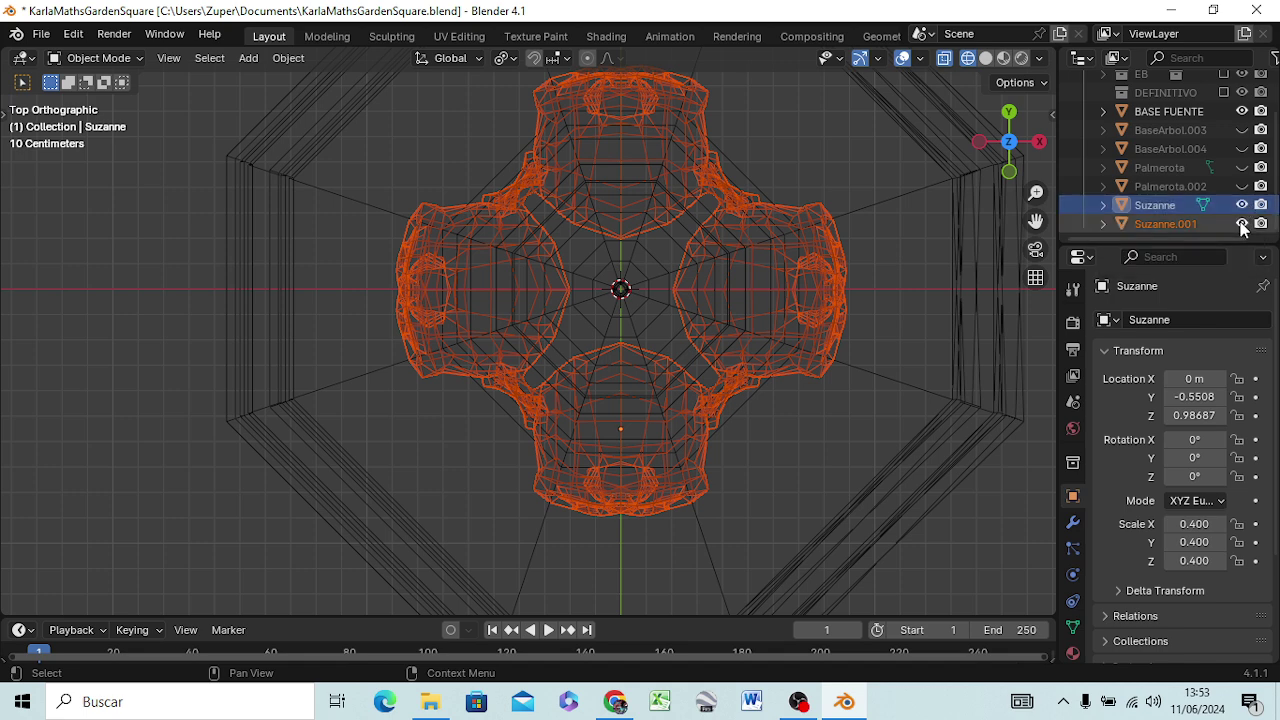
click(1241, 224)
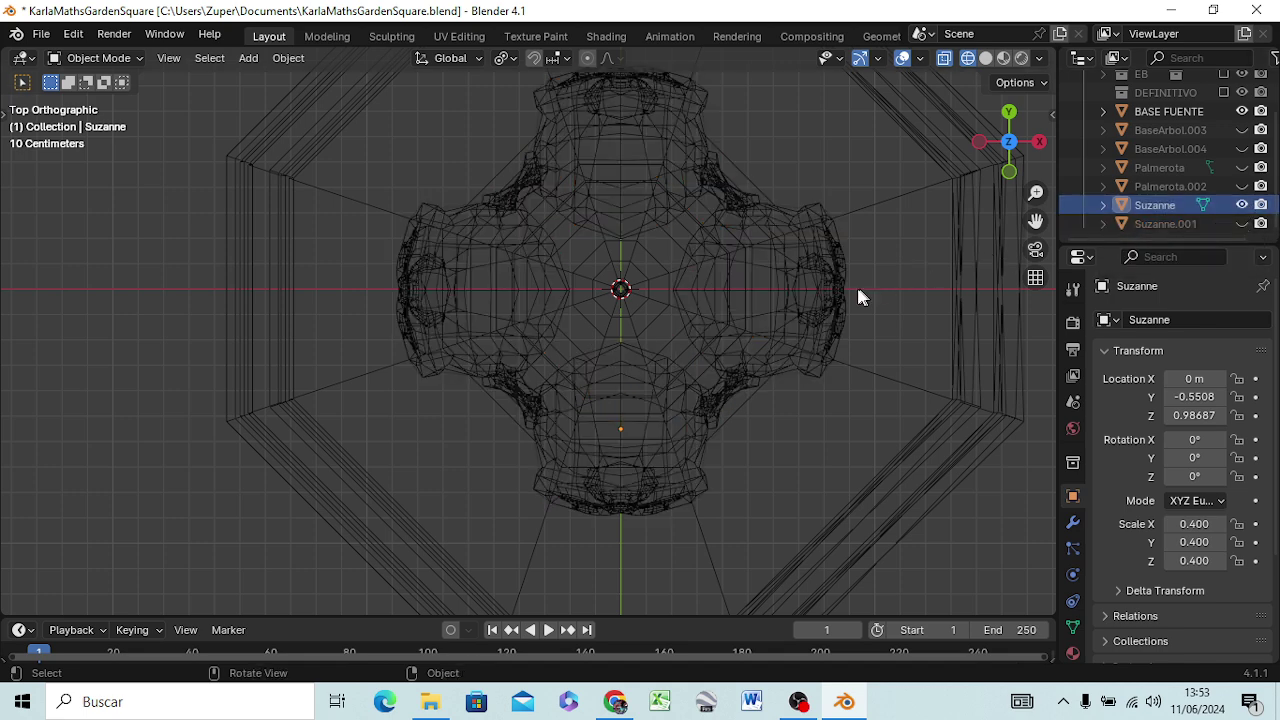
click(1144, 205)
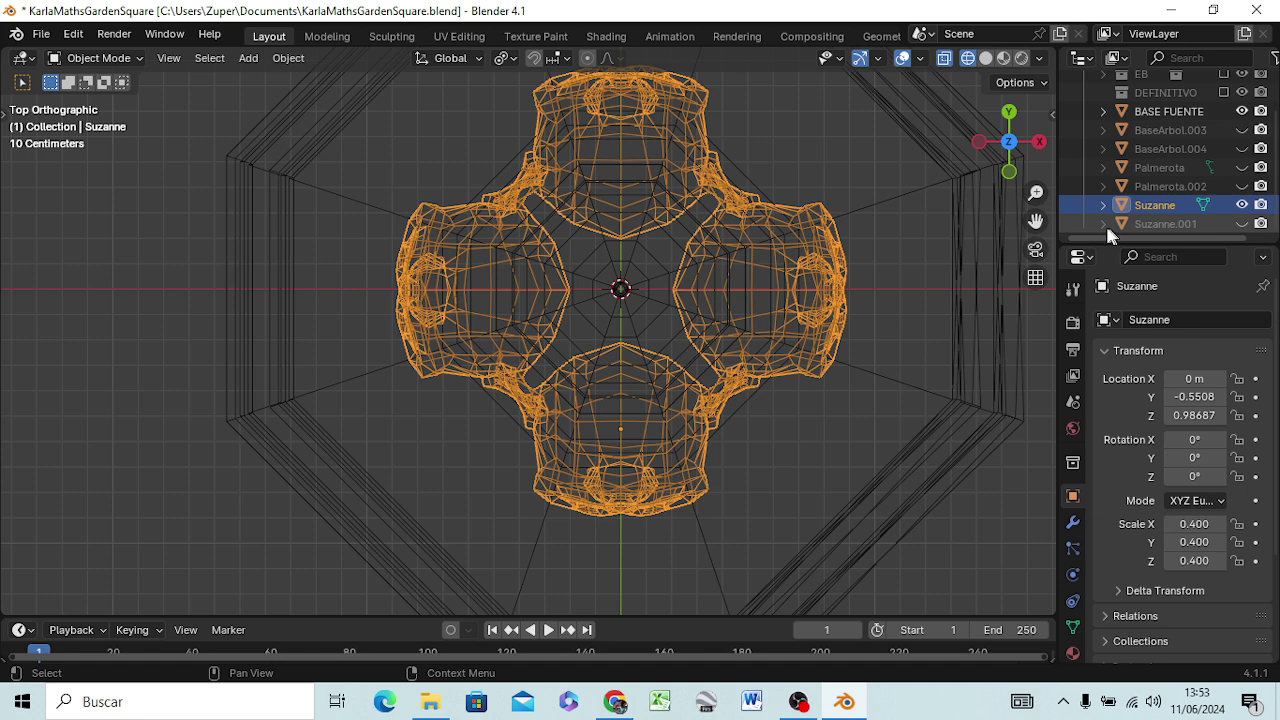
- Deselect the monkey ring, view from the right, and put BASE FUENTE into Edit Mode
click(890, 264)
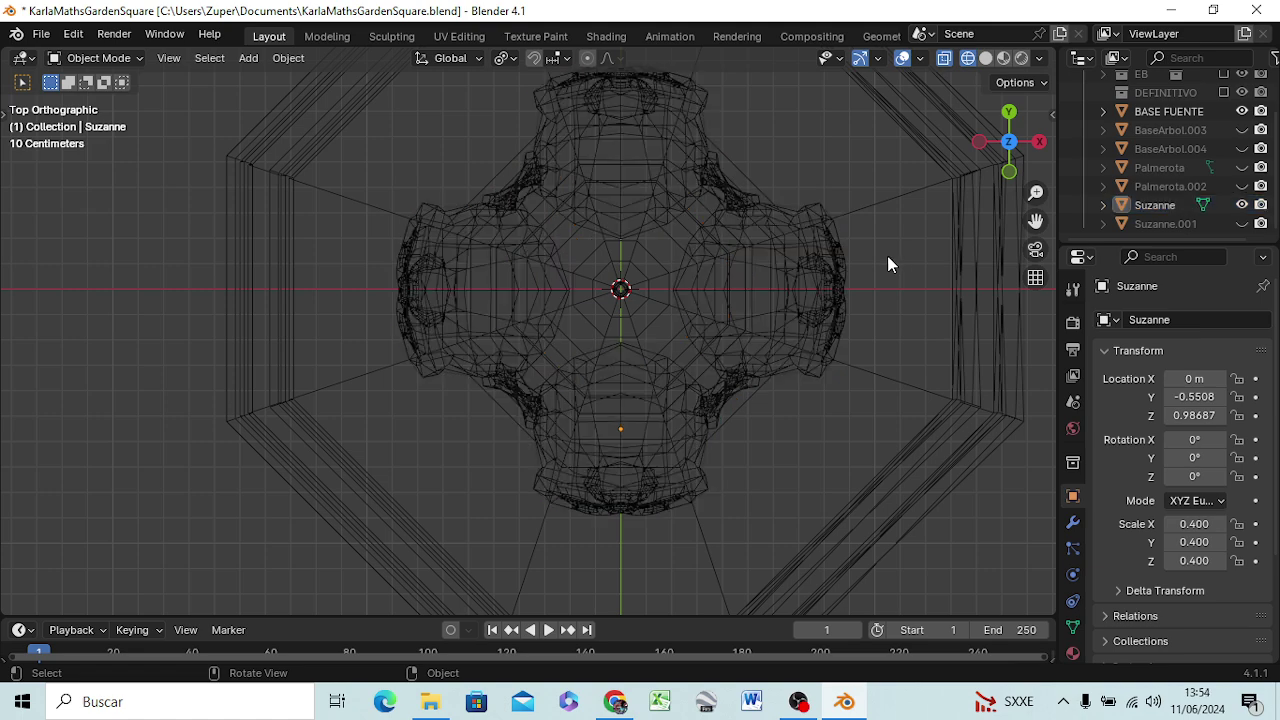
key(KP_3)
scroll(789, 241, down, 2)
scroll(789, 241, down, 3)
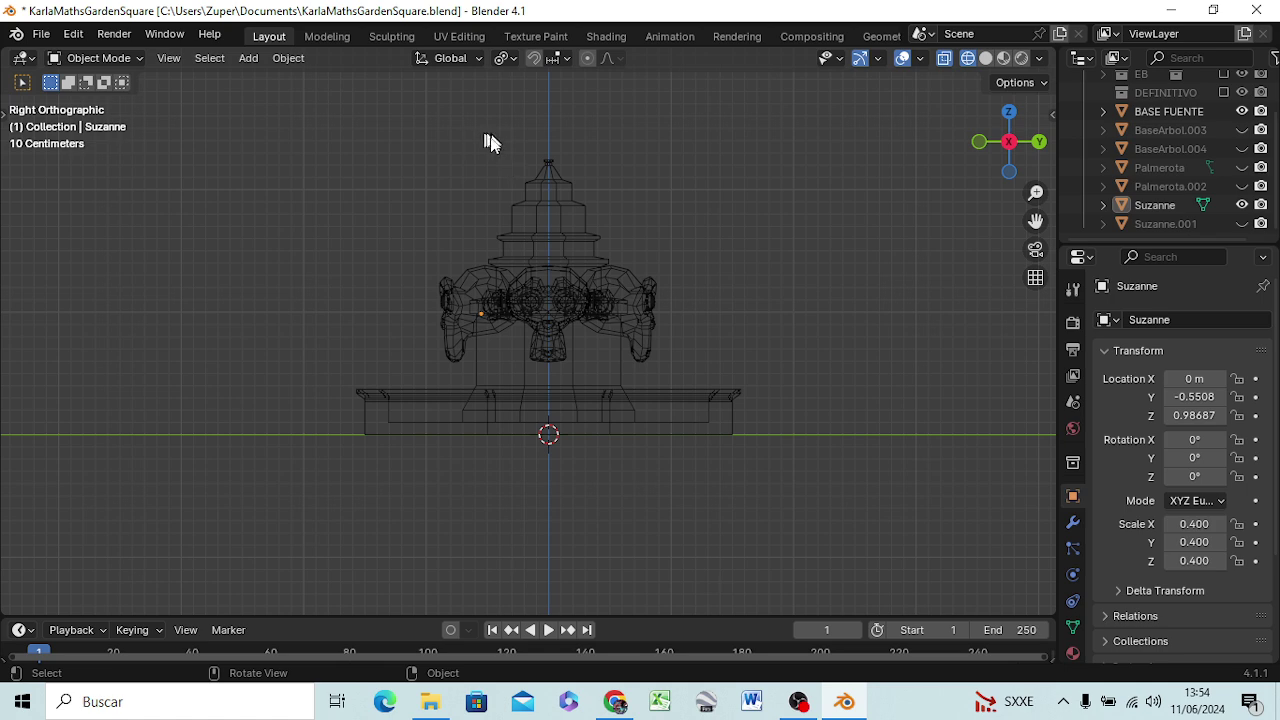
drag(489, 132, 608, 212)
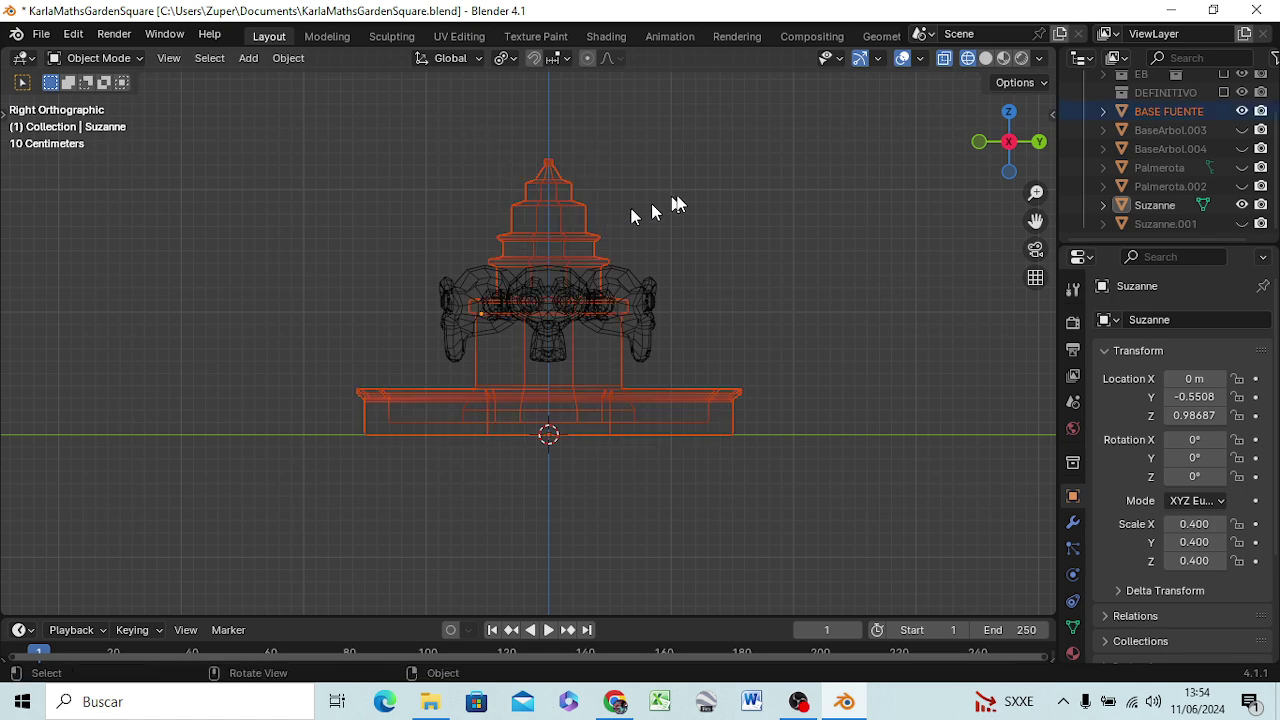
click(1173, 112)
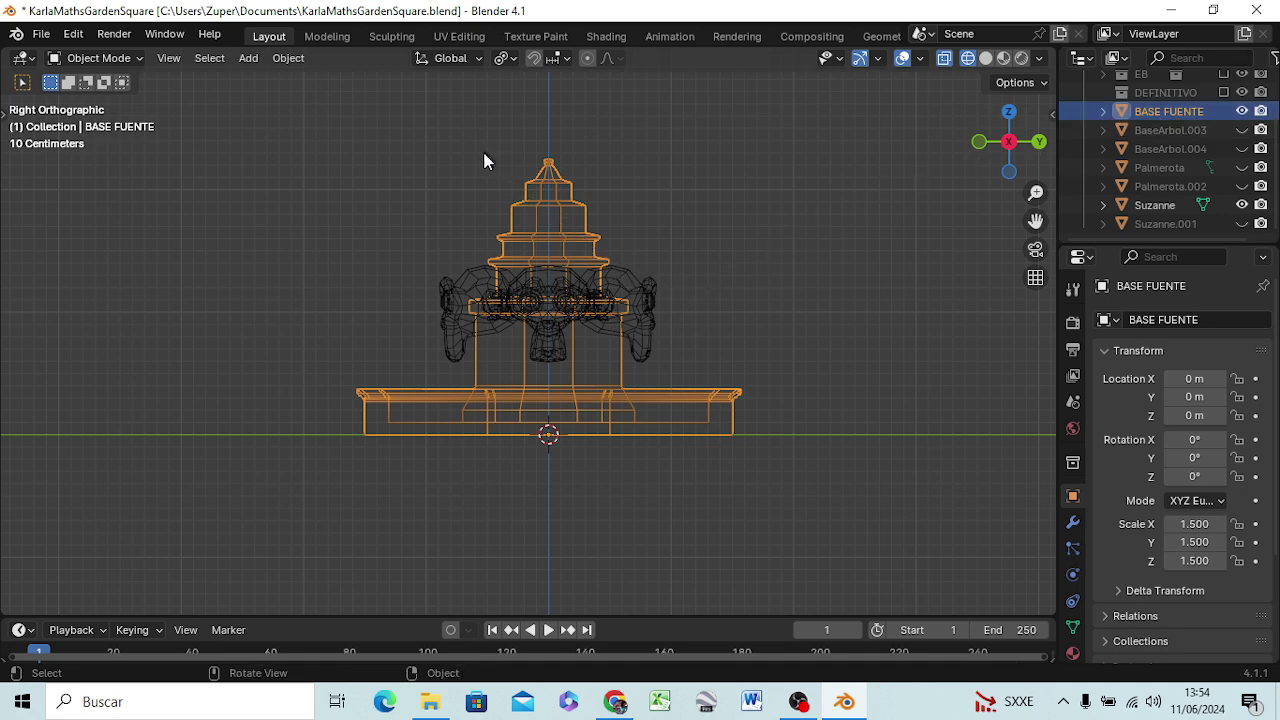
key(Tab)
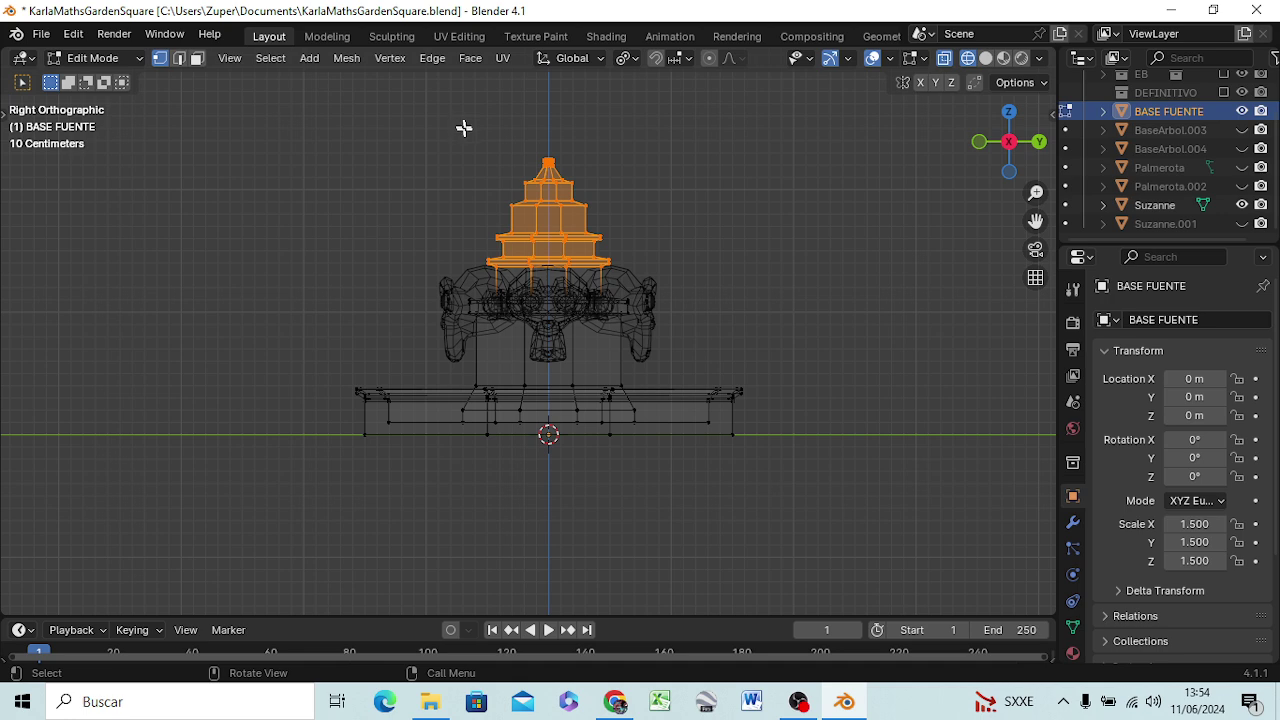
- Box-select the top spire vertices and raise them about 0.54 m along Z
drag(463, 127, 613, 244)
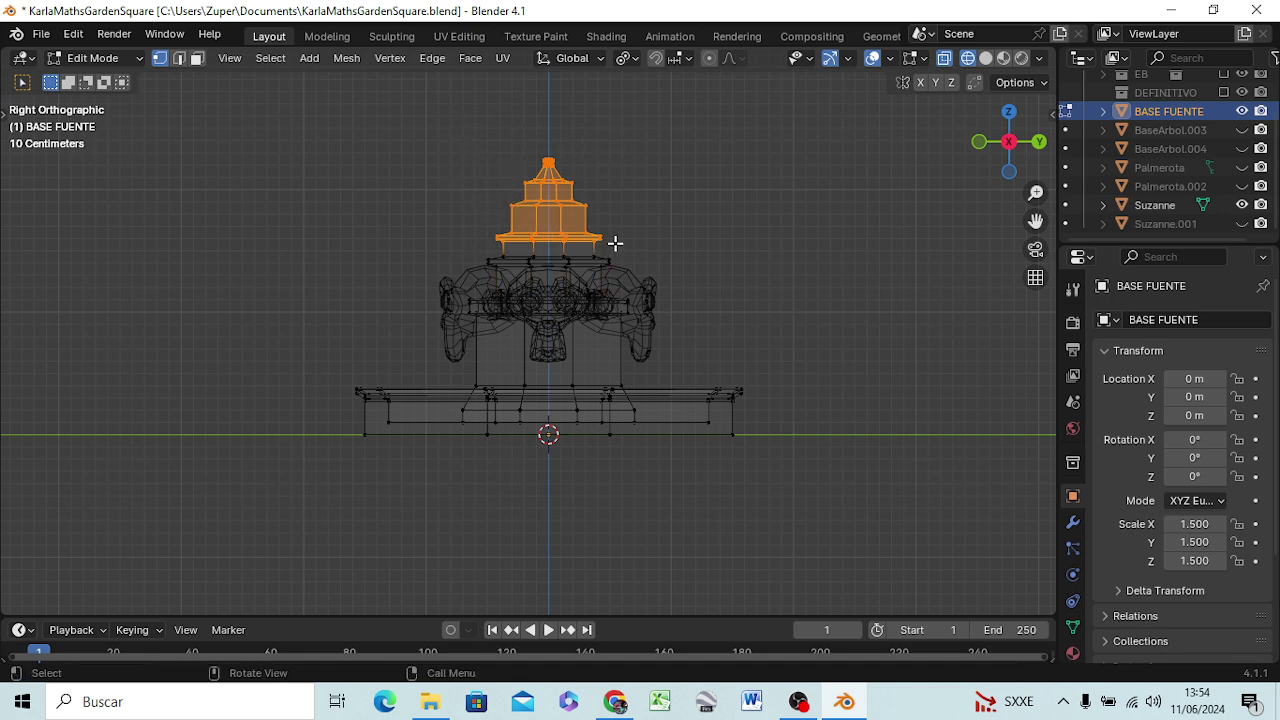
key(g)
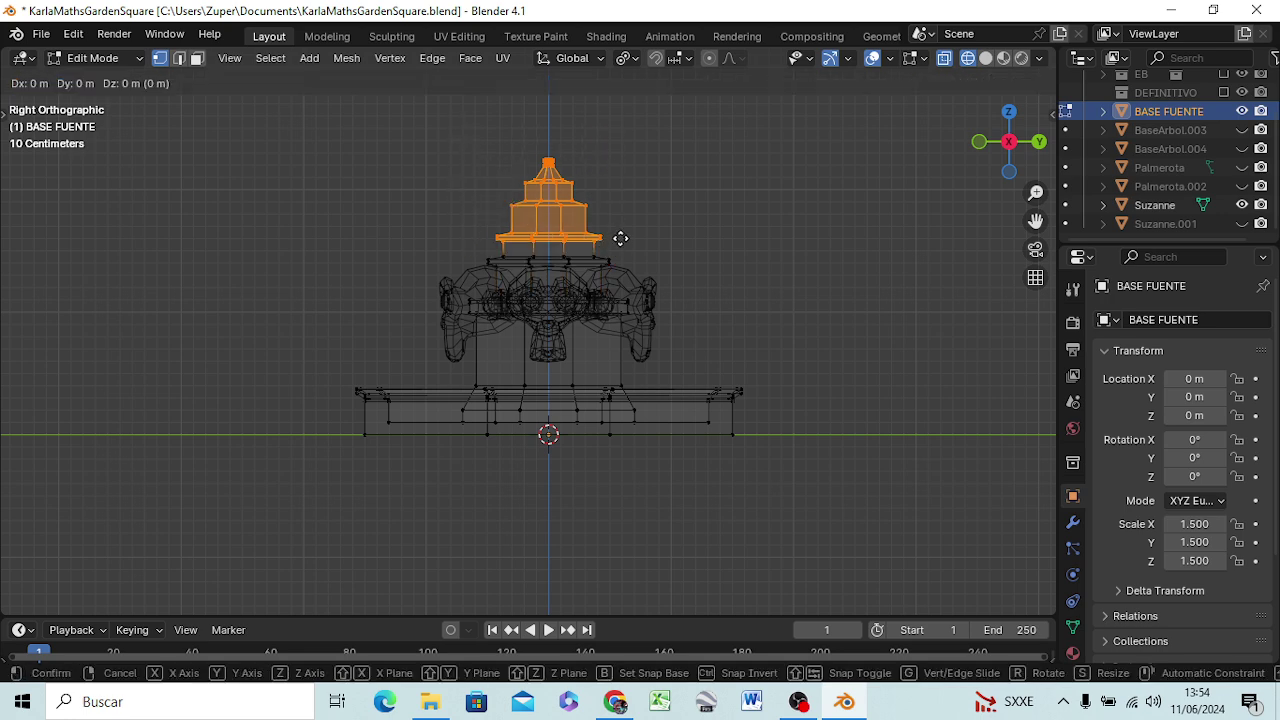
key(z)
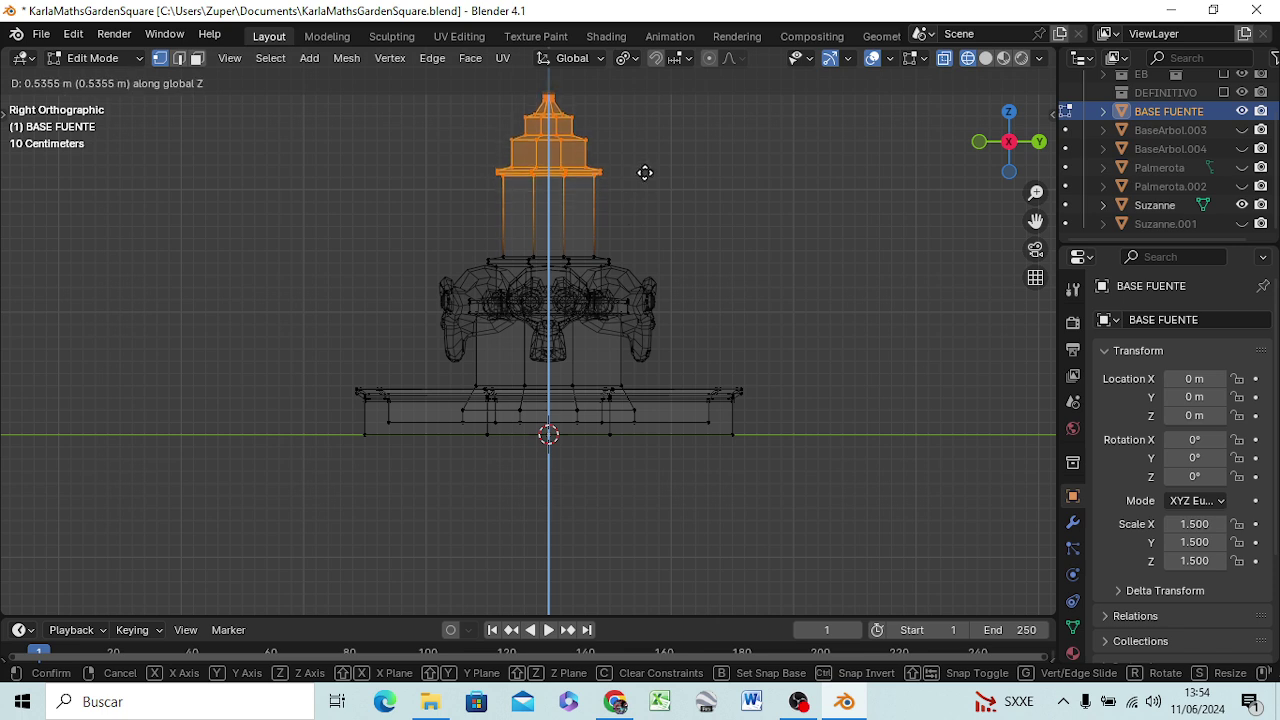
click(645, 173)
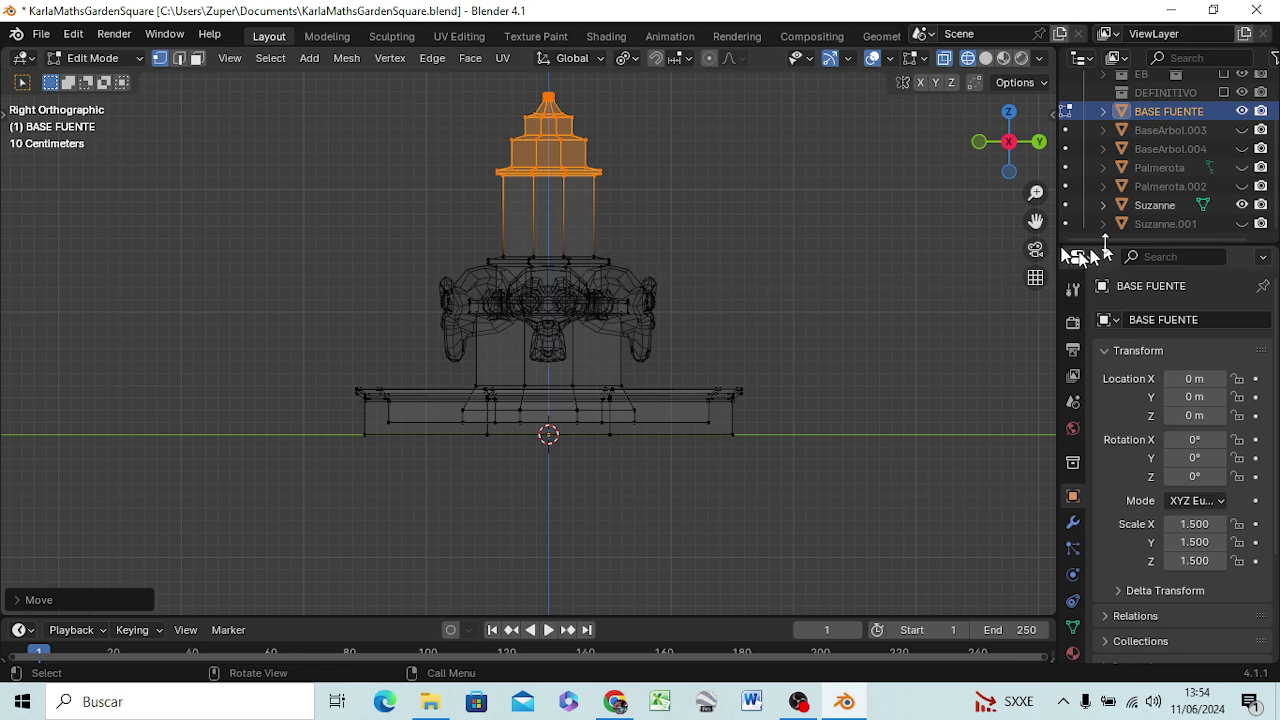
- Add Suzanne to the selection and lift the spire slightly further along Z
ctrl+click(1167, 205)
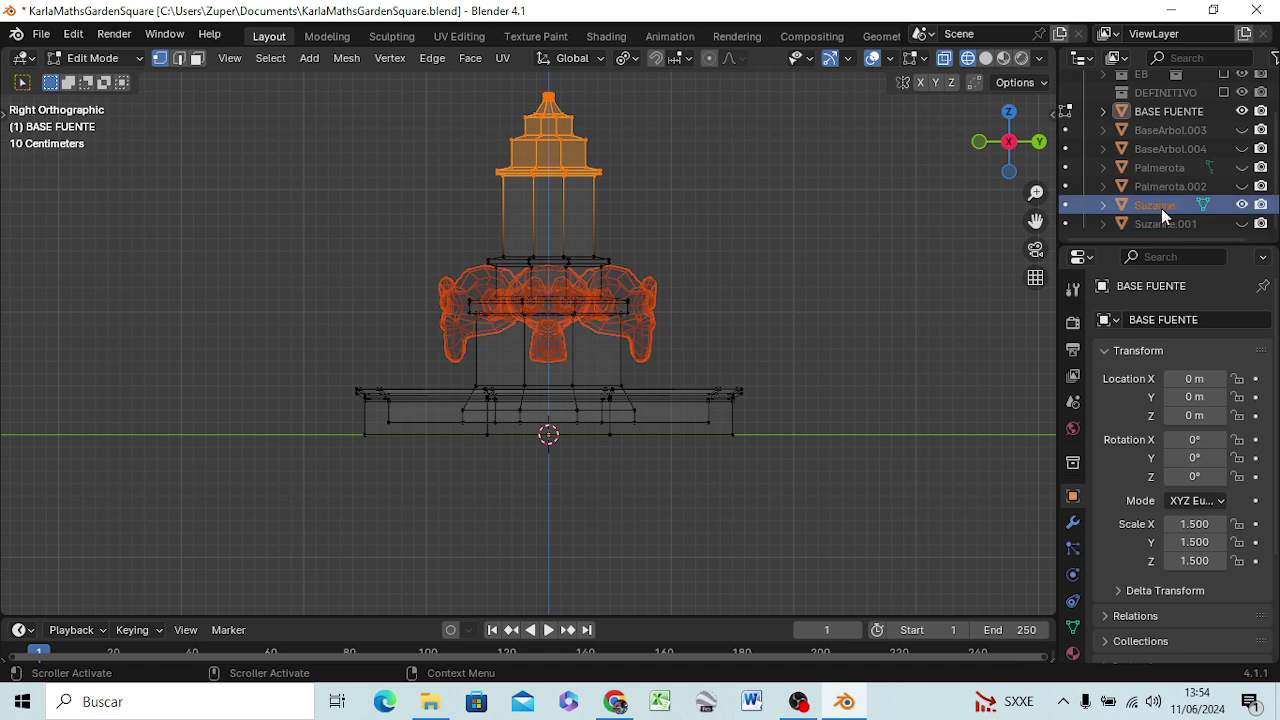
click(1240, 226)
click(1240, 226)
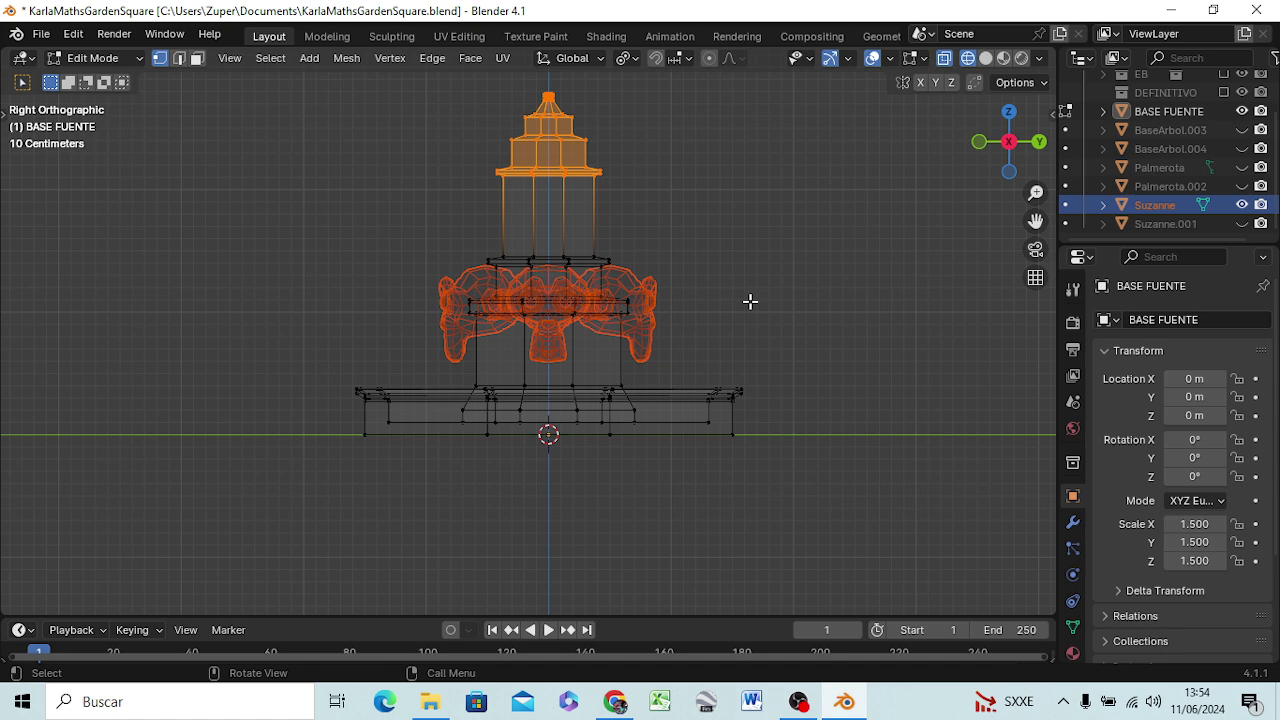
key(g)
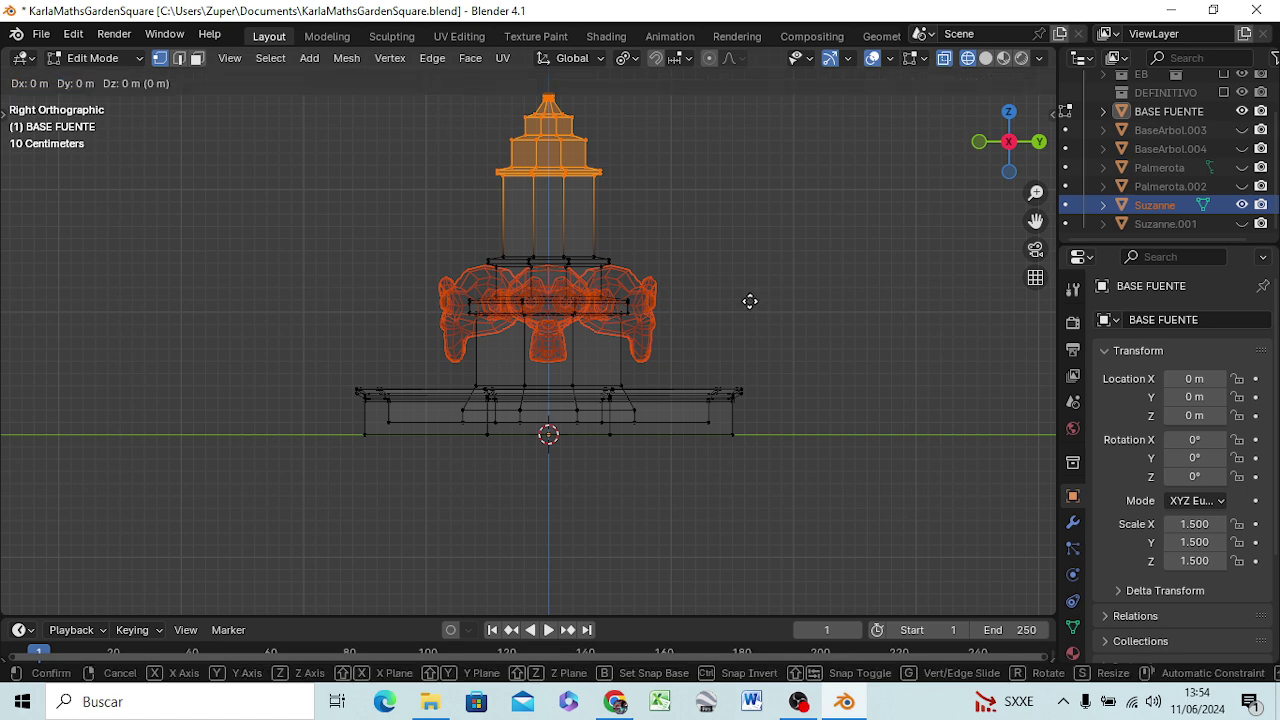
key(z)
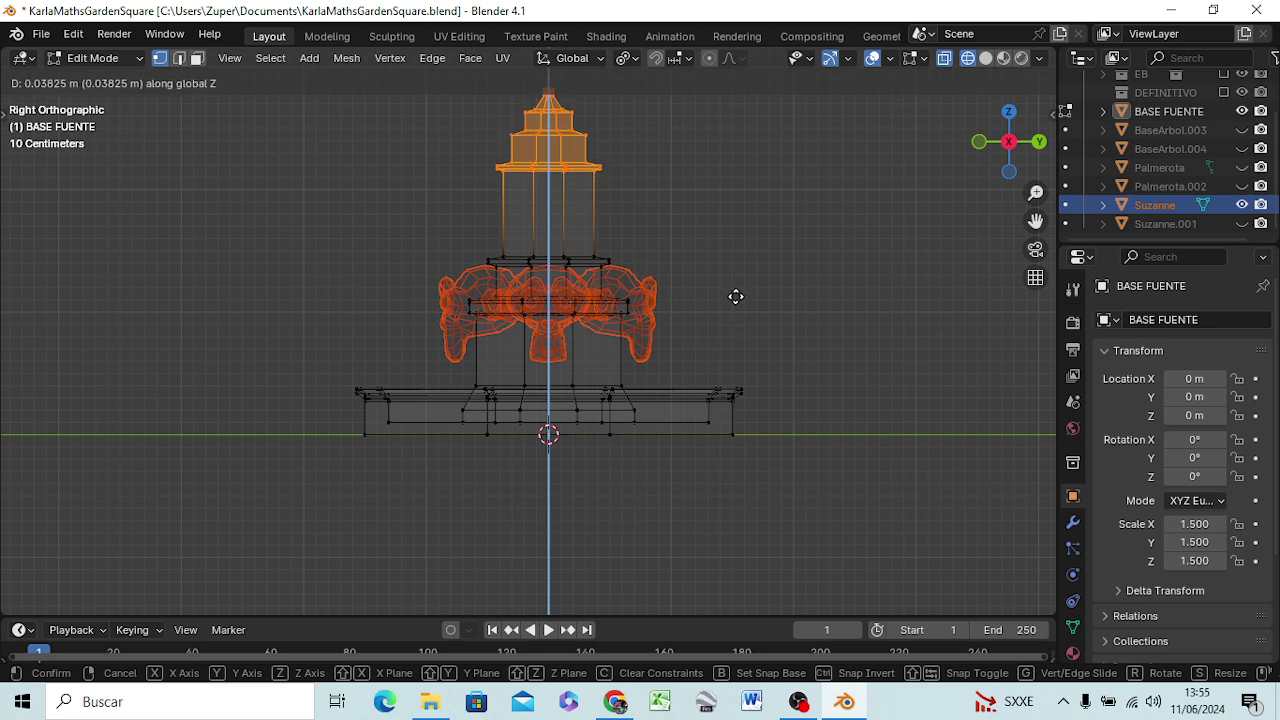
click(735, 294)
- Clear the mesh selection, keep wireframe shading, and return to Object Mode
click(818, 312)
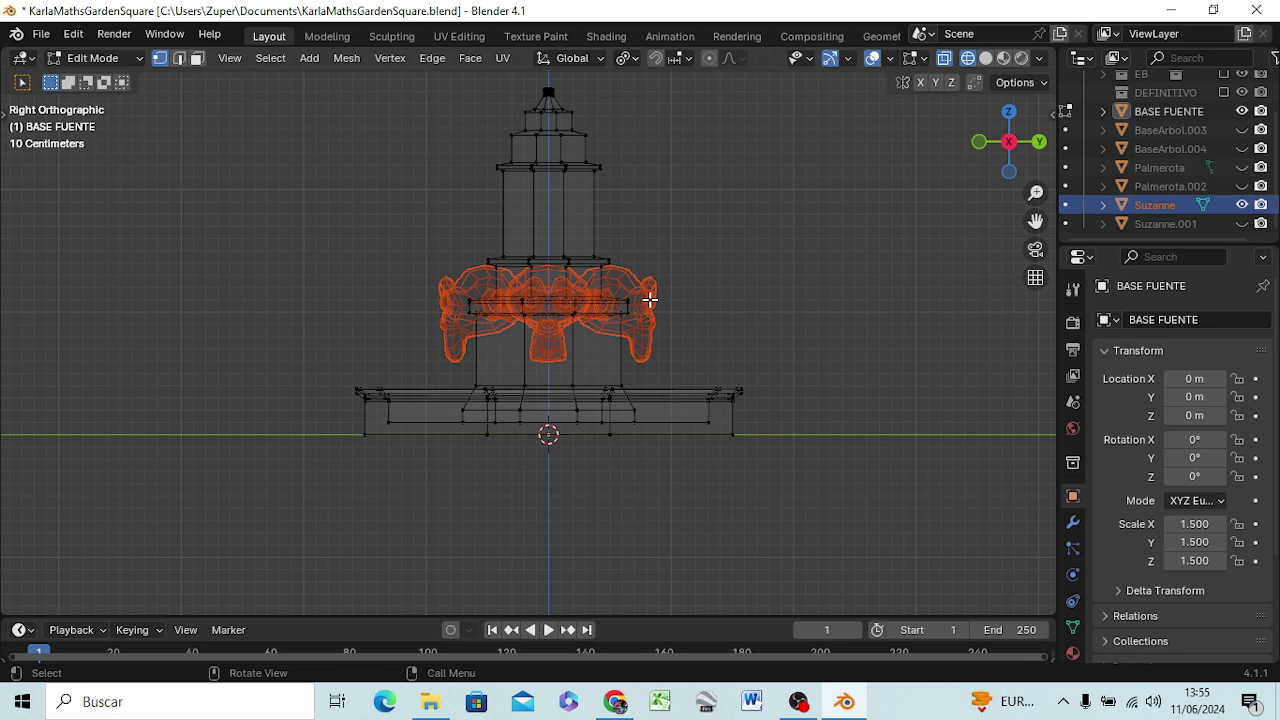
key(z)
click(651, 300)
key(Tab)
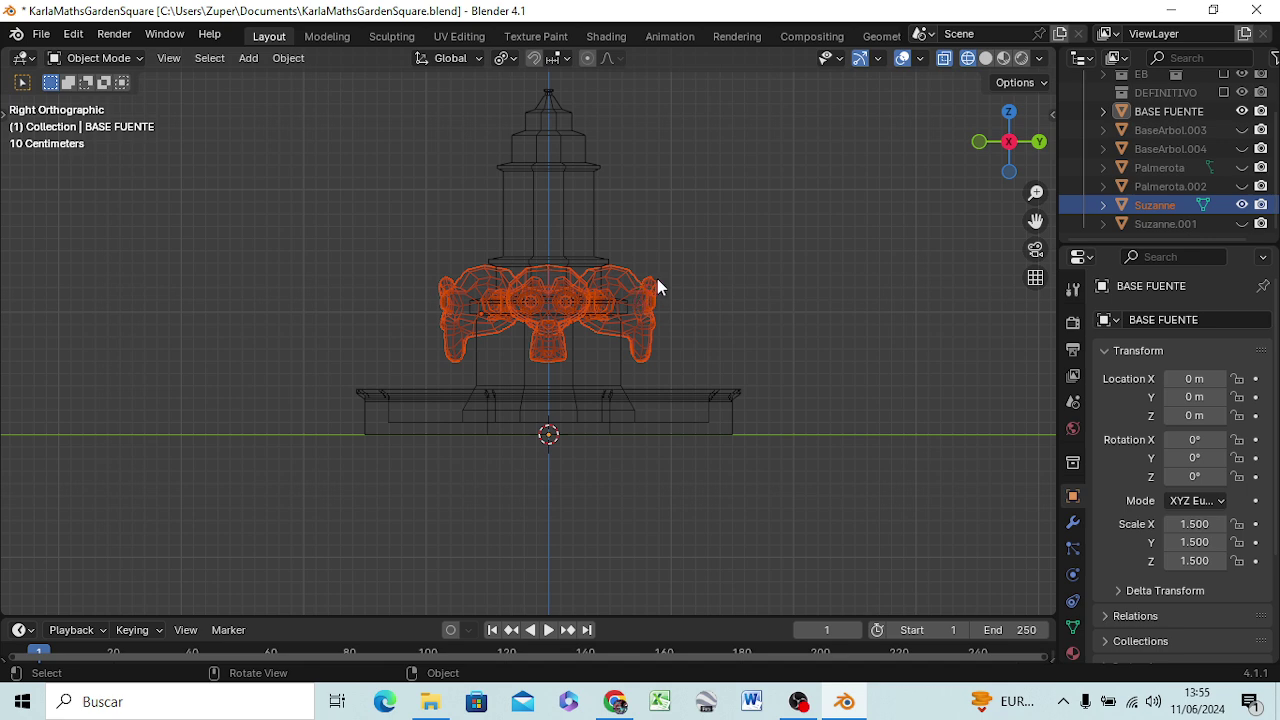
- Lift the Suzanne ring up the column and shrink it to about 0.57 scale
key(g)
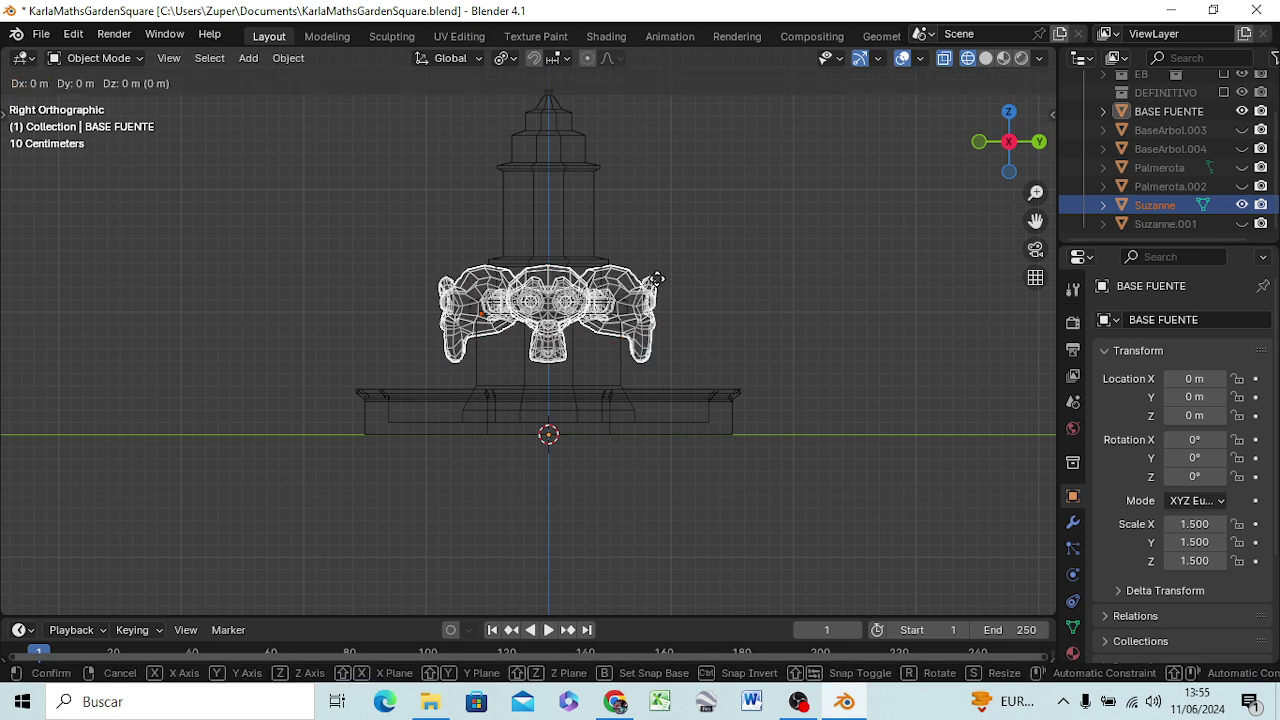
key(z)
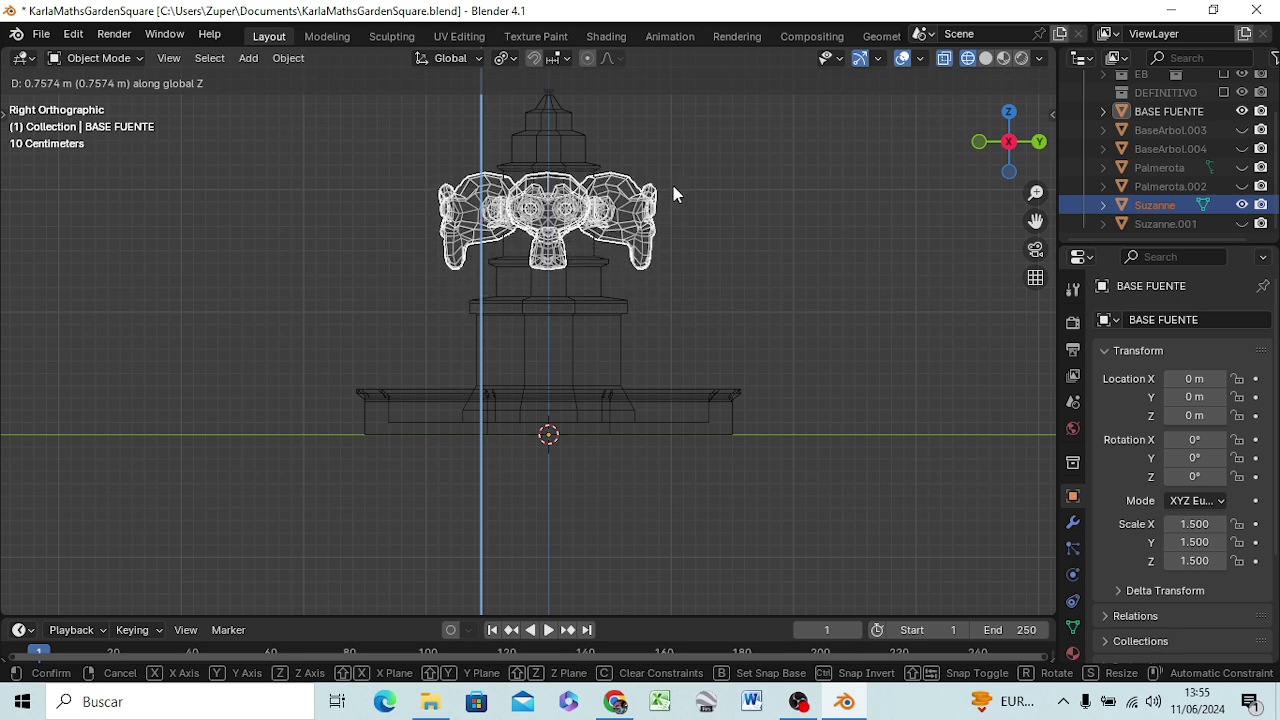
click(673, 186)
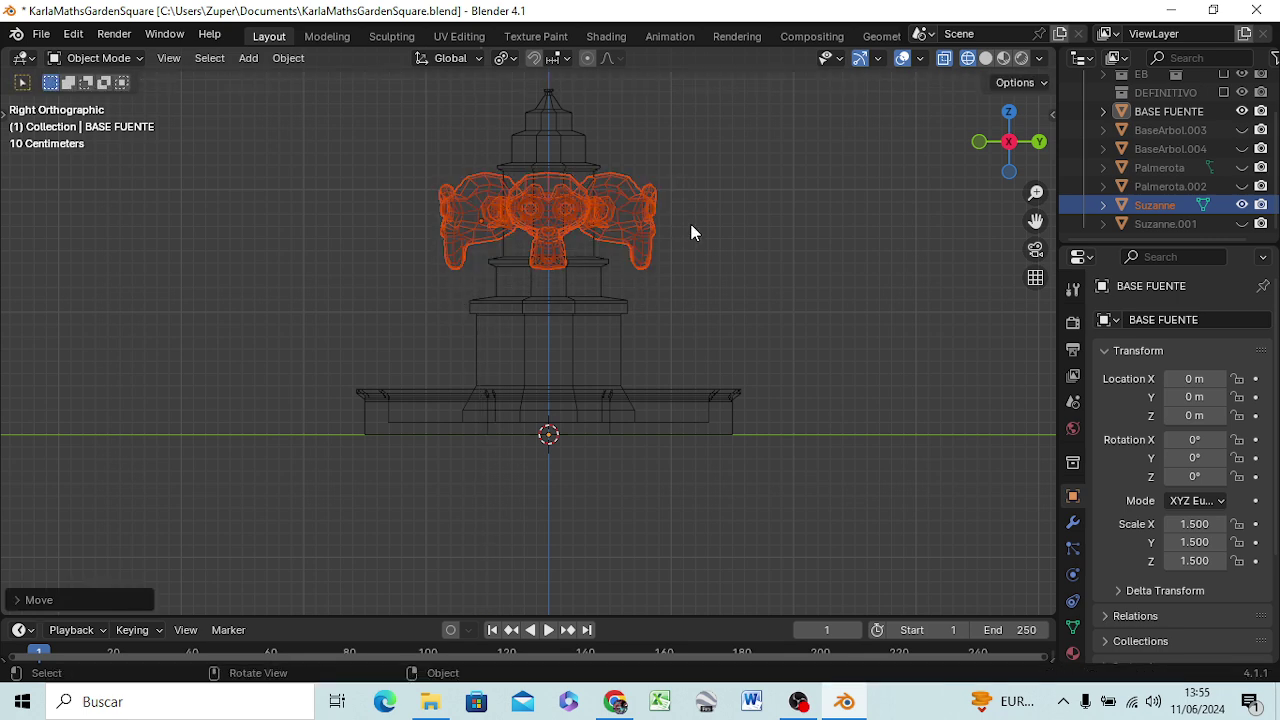
key(s)
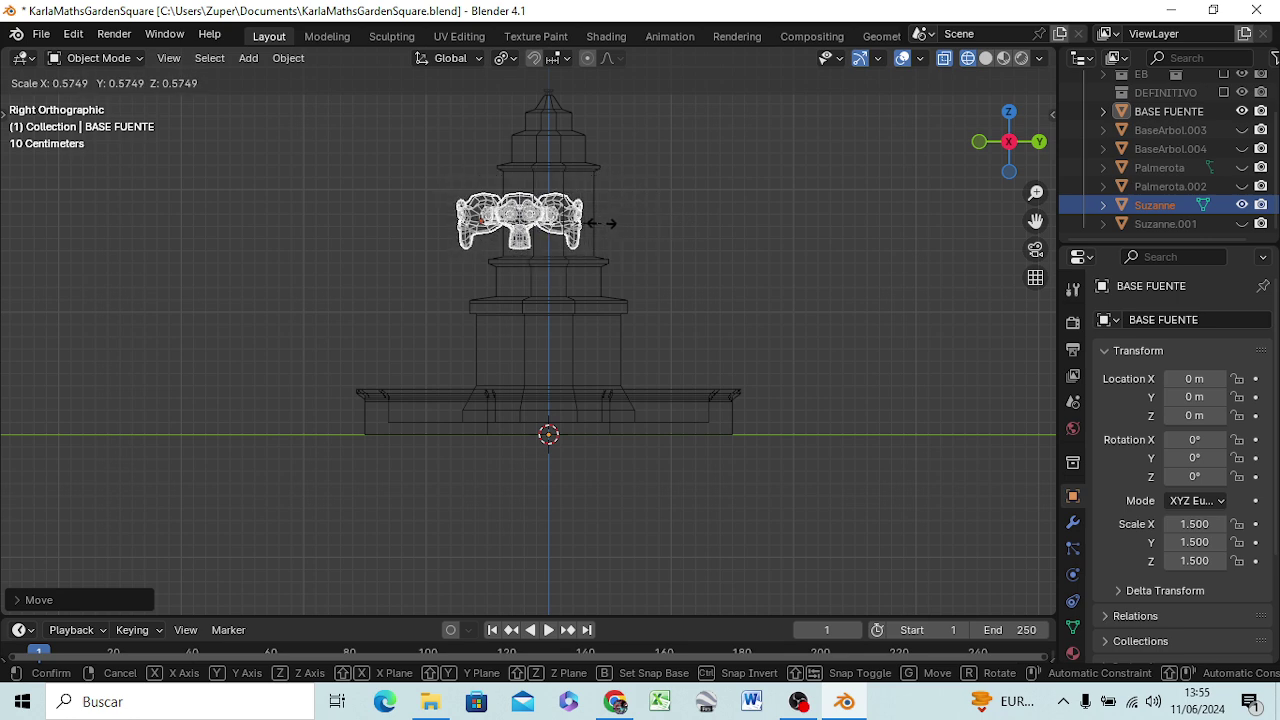
click(626, 227)
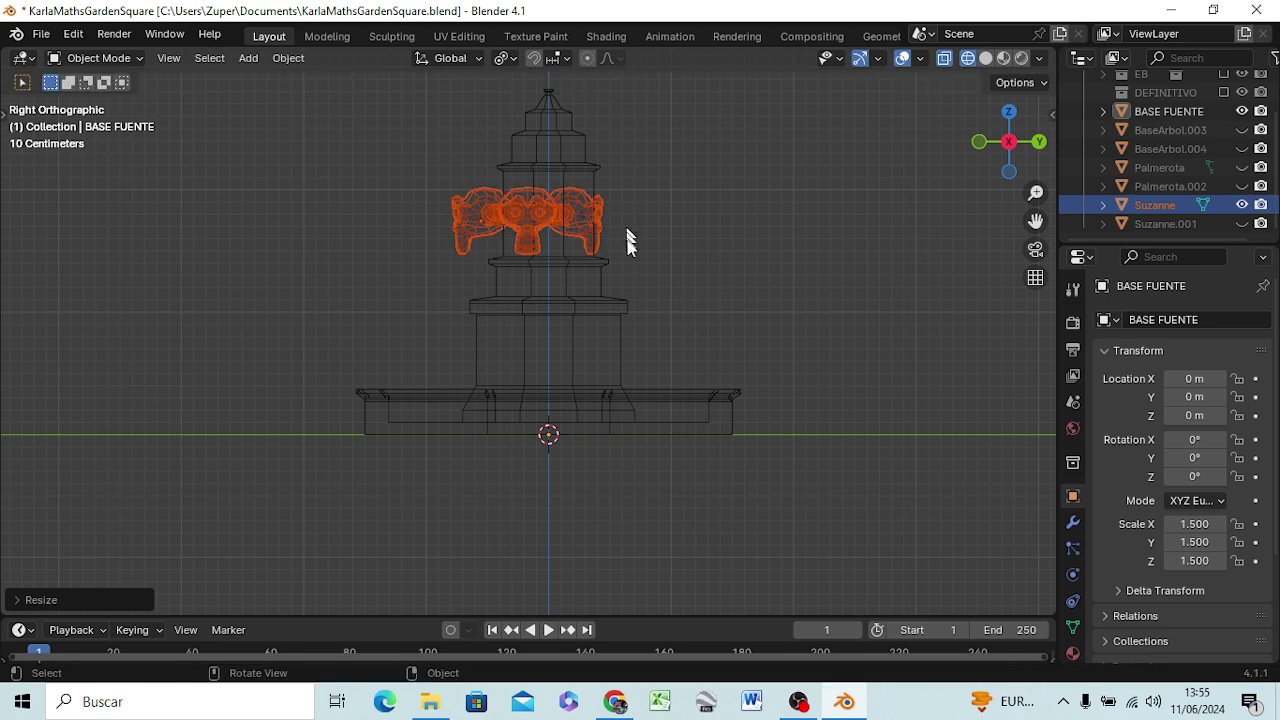
- Nudge the shrunken monkey ring slightly along X in a few small moves
key(g)
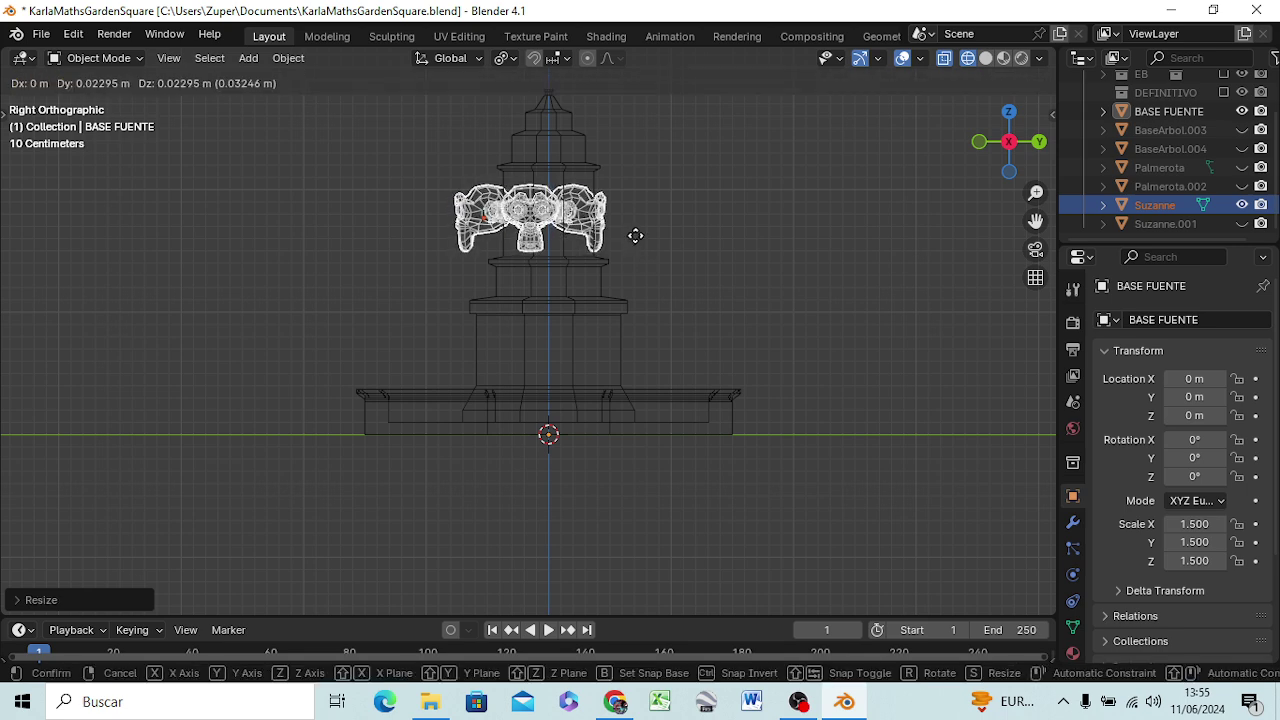
key(x)
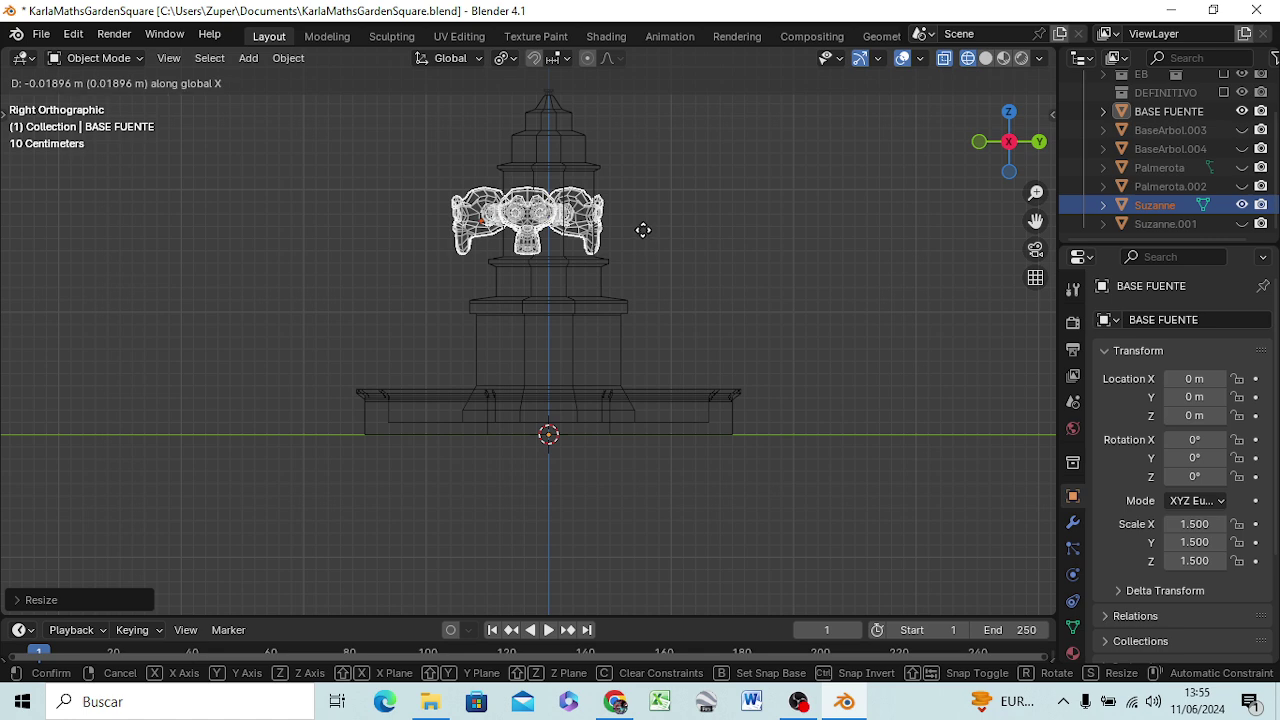
click(643, 230)
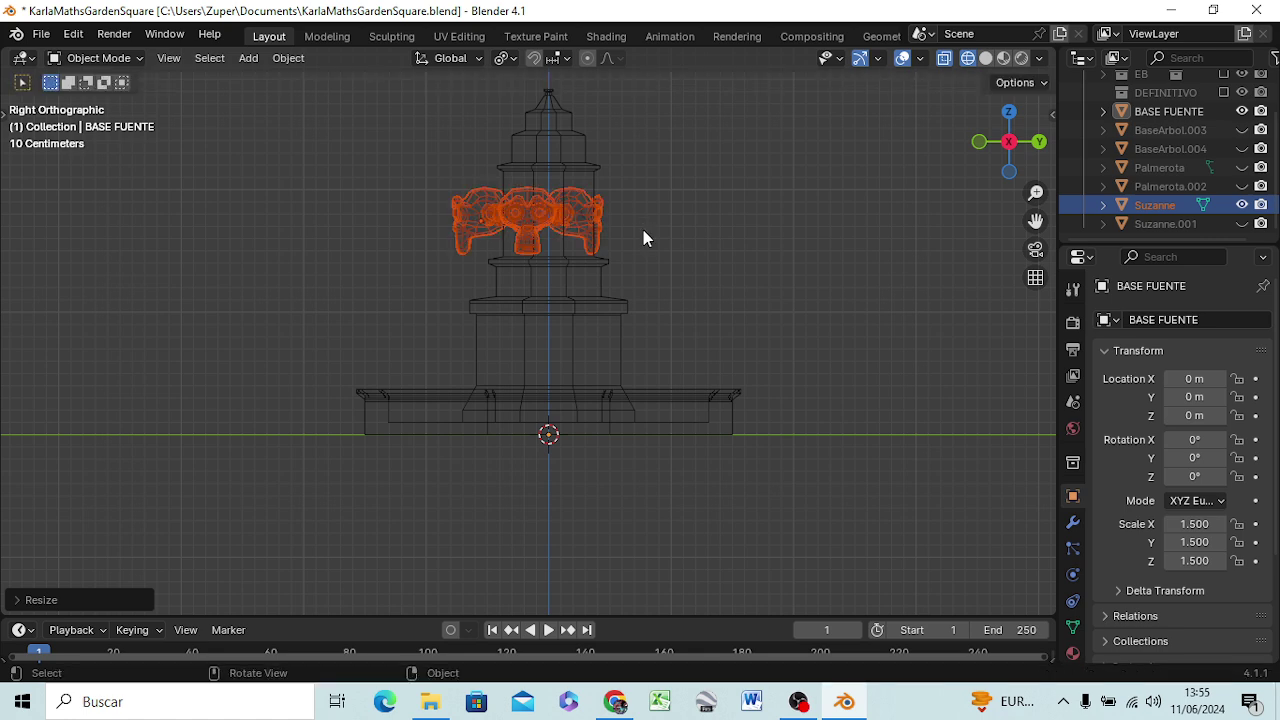
key(g)
key(x)
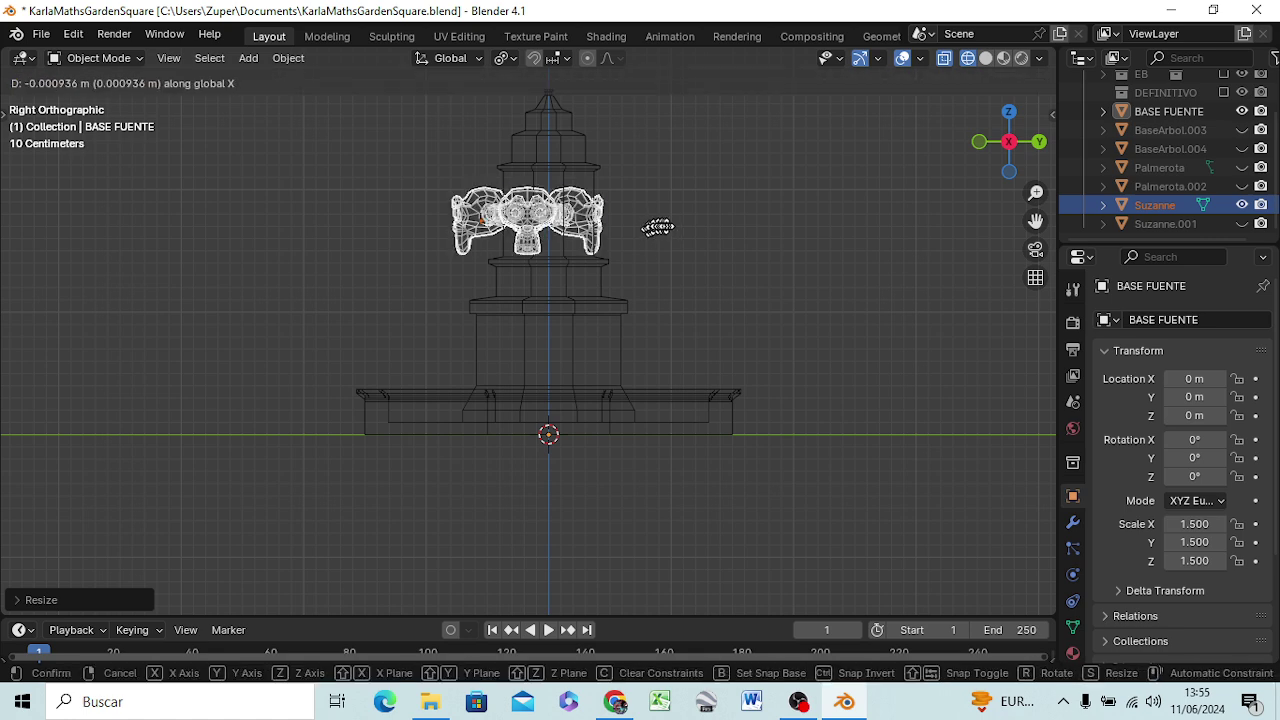
click(642, 235)
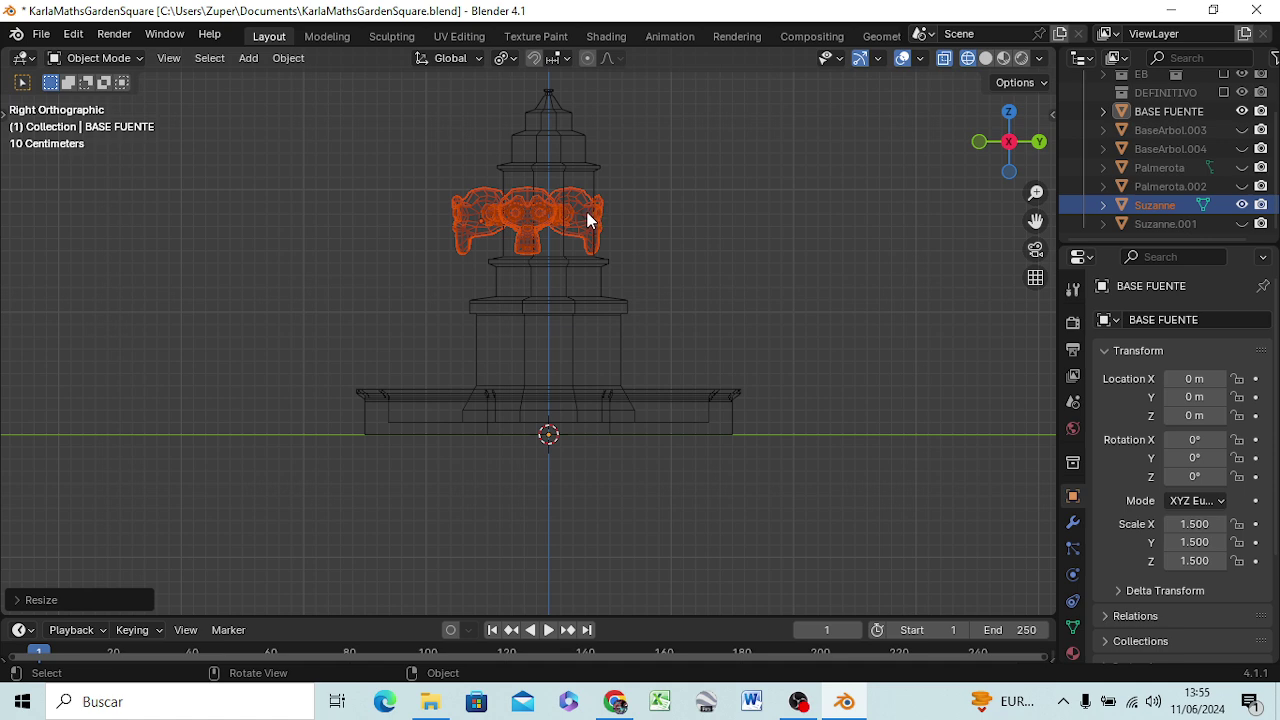
key(g)
key(x)
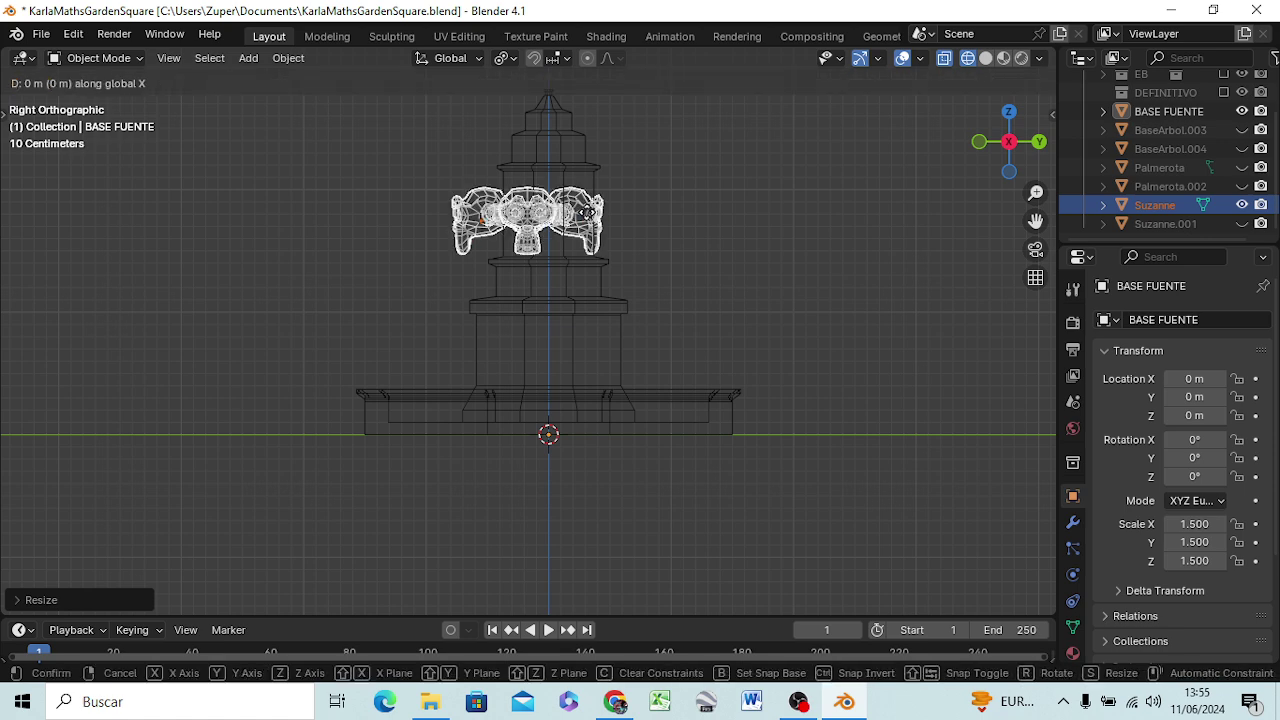
click(633, 222)
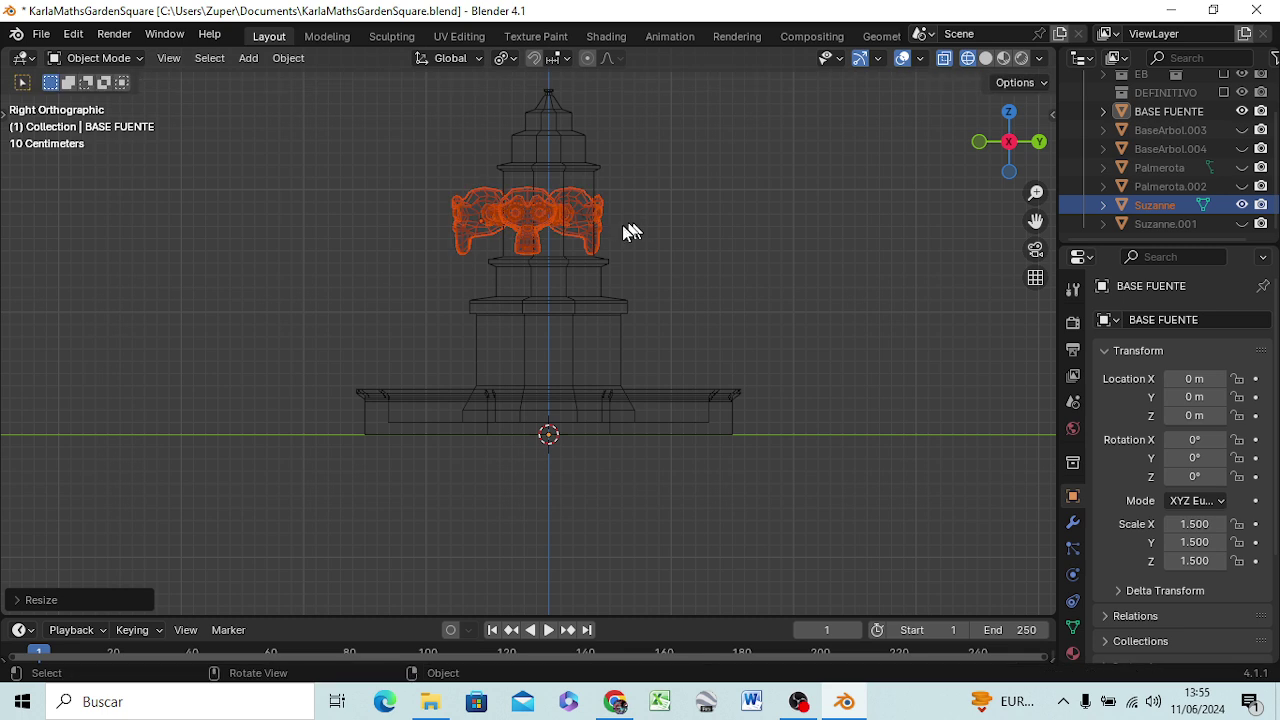
- Make Suzanne the active object and shift it along X to 0.10324 m
click(480, 220)
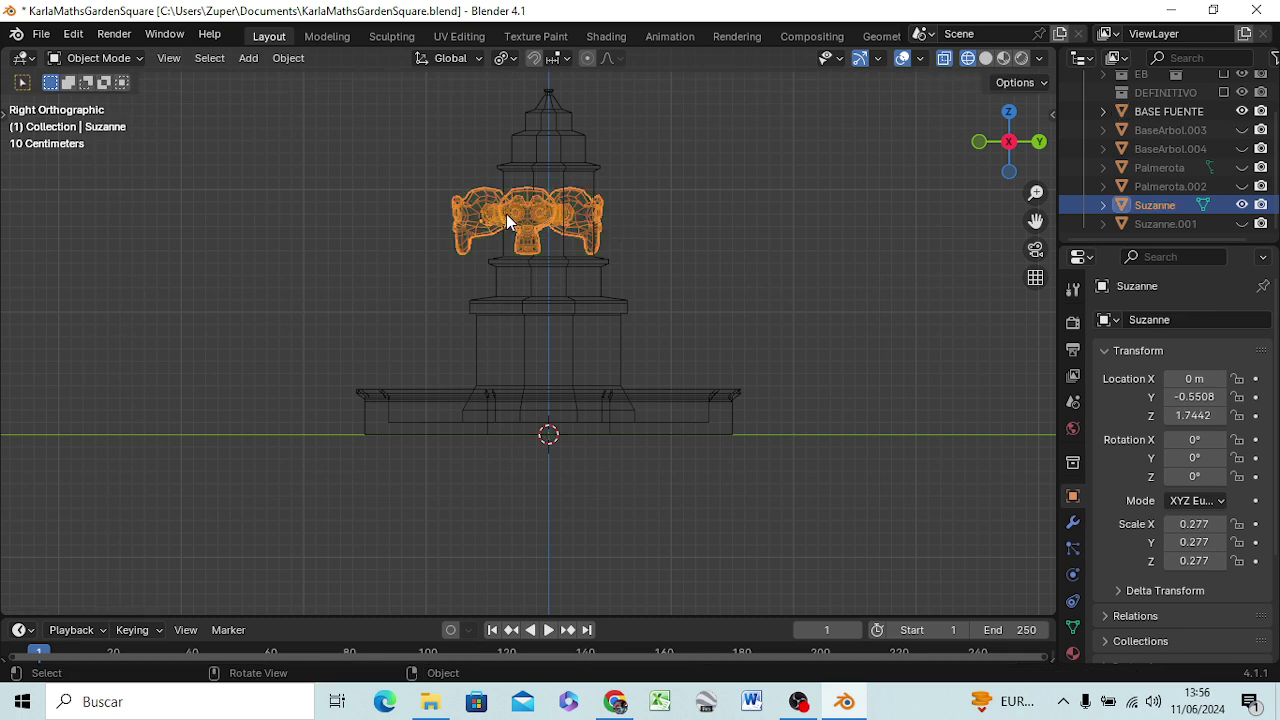
key(g)
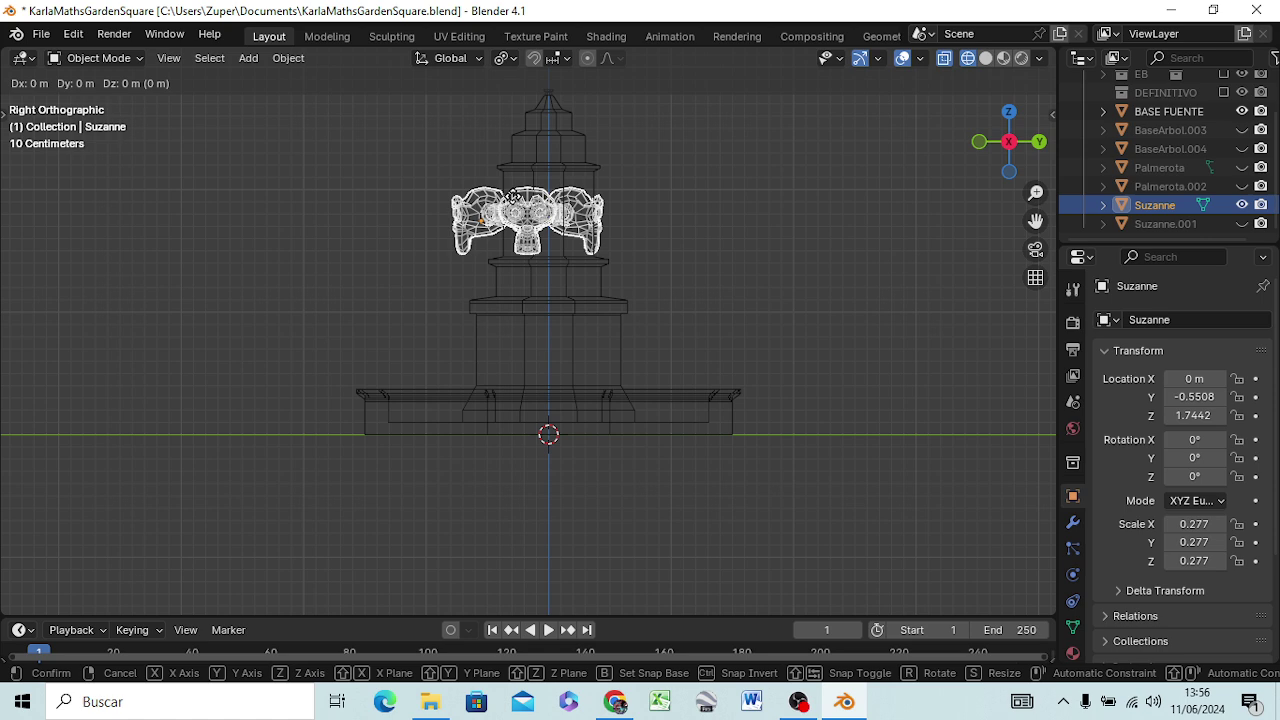
key(x)
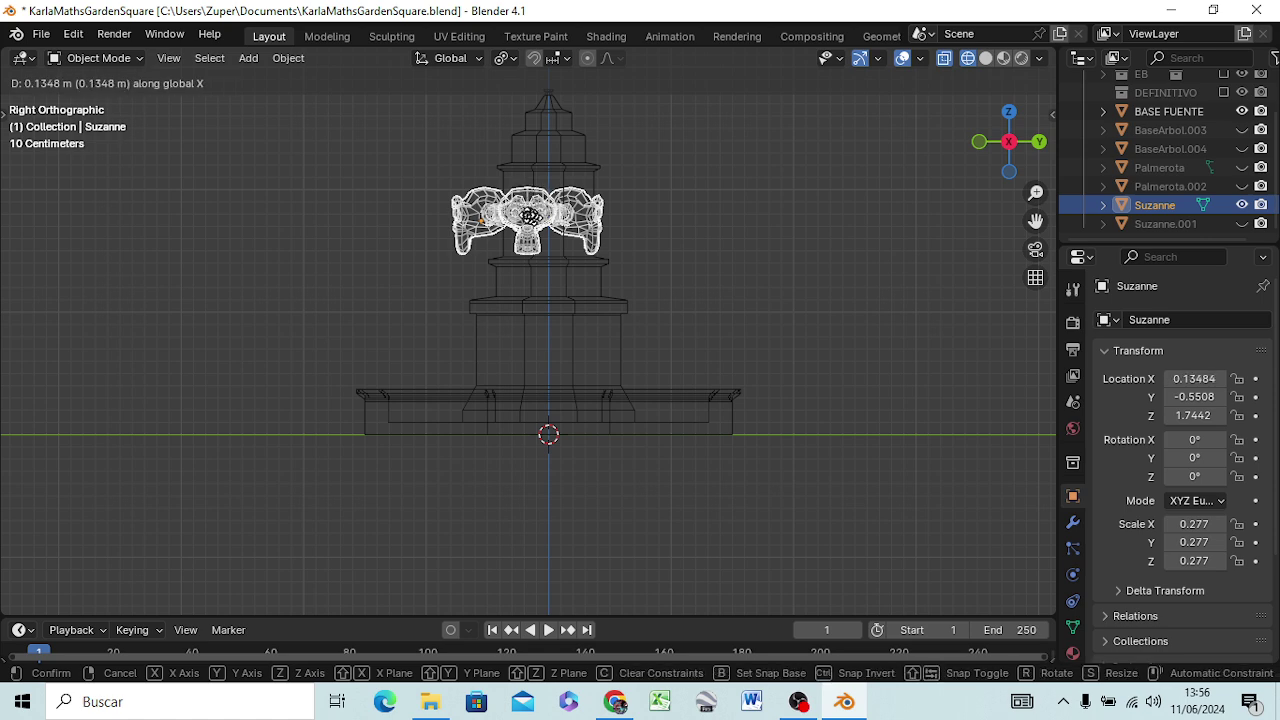
click(492, 220)
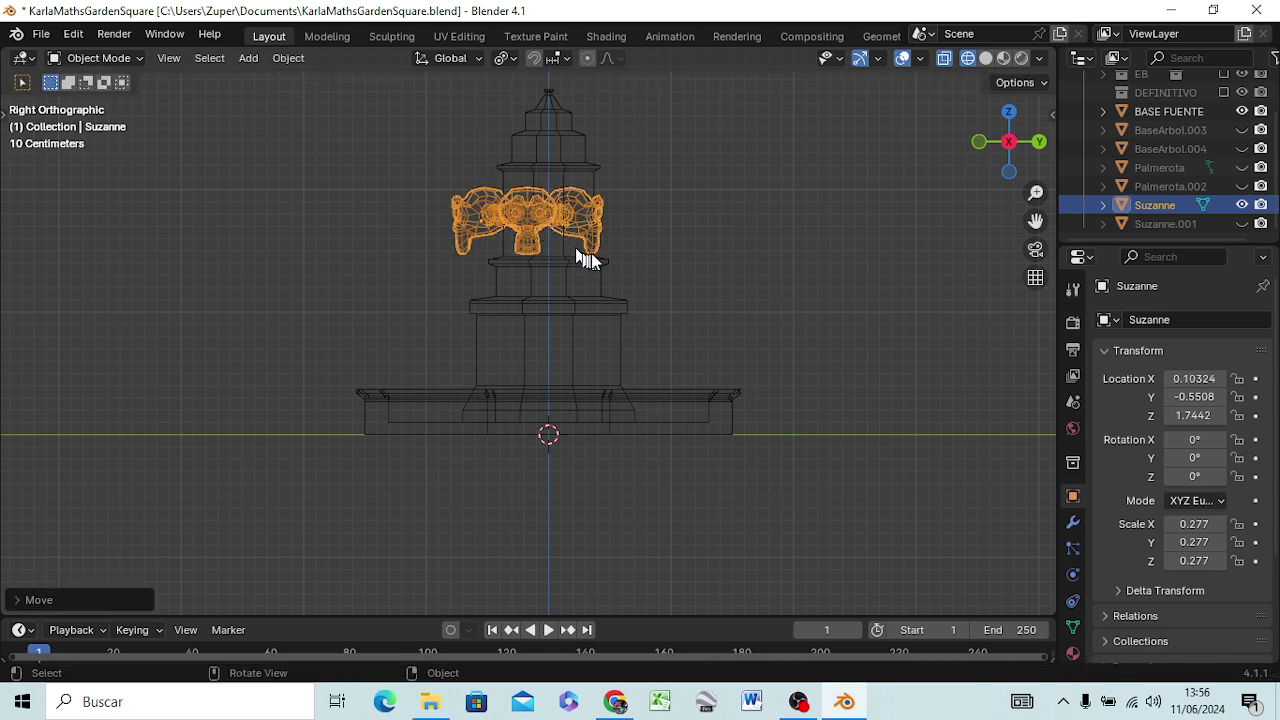
scroll(607, 245, down, 2)
scroll(607, 245, down, 1)
scroll(607, 245, up, 2)
scroll(607, 245, up, 1)
scroll(610, 240, up, 1)
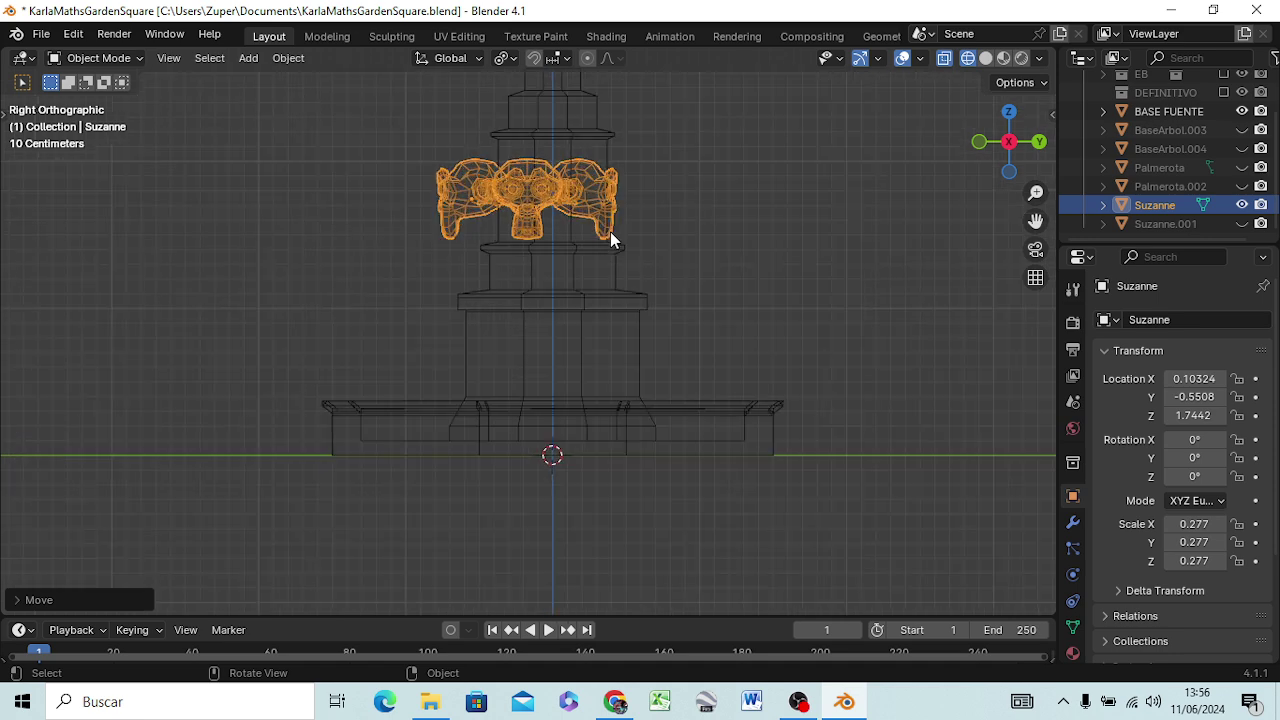
- In Edit Mode, shift the Suzanne ring mesh slightly along X
key(Tab)
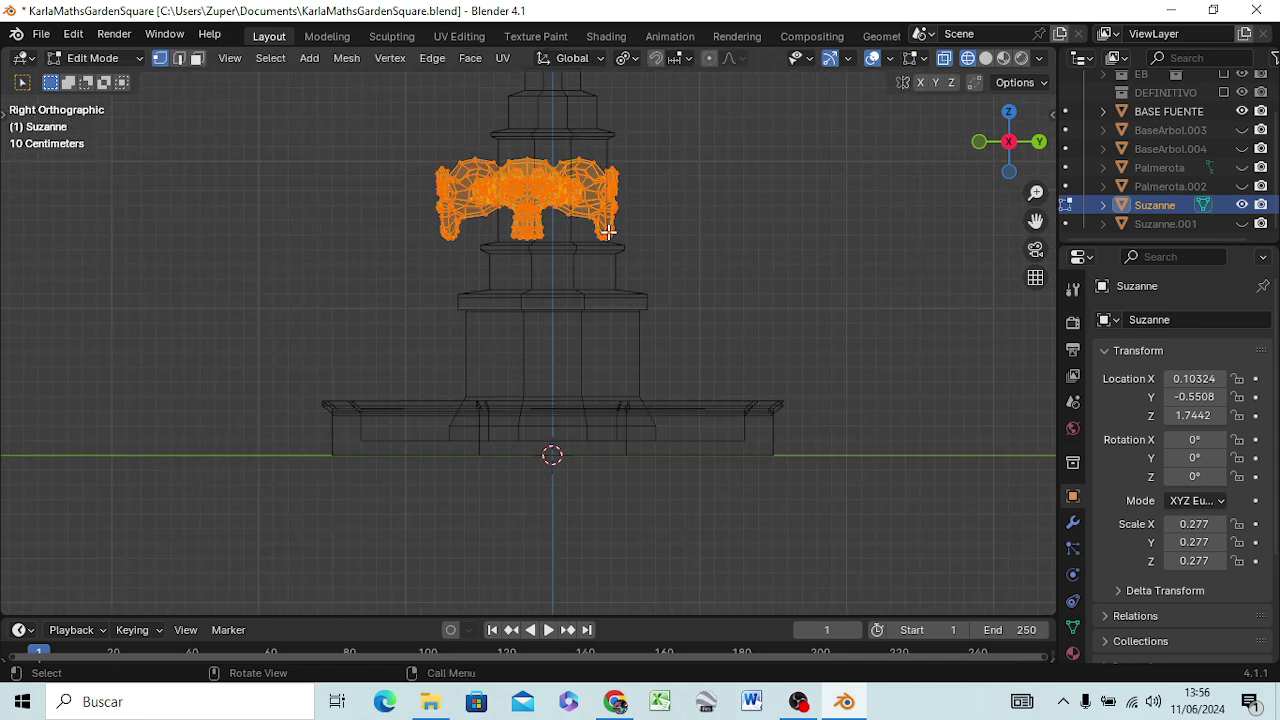
key(g)
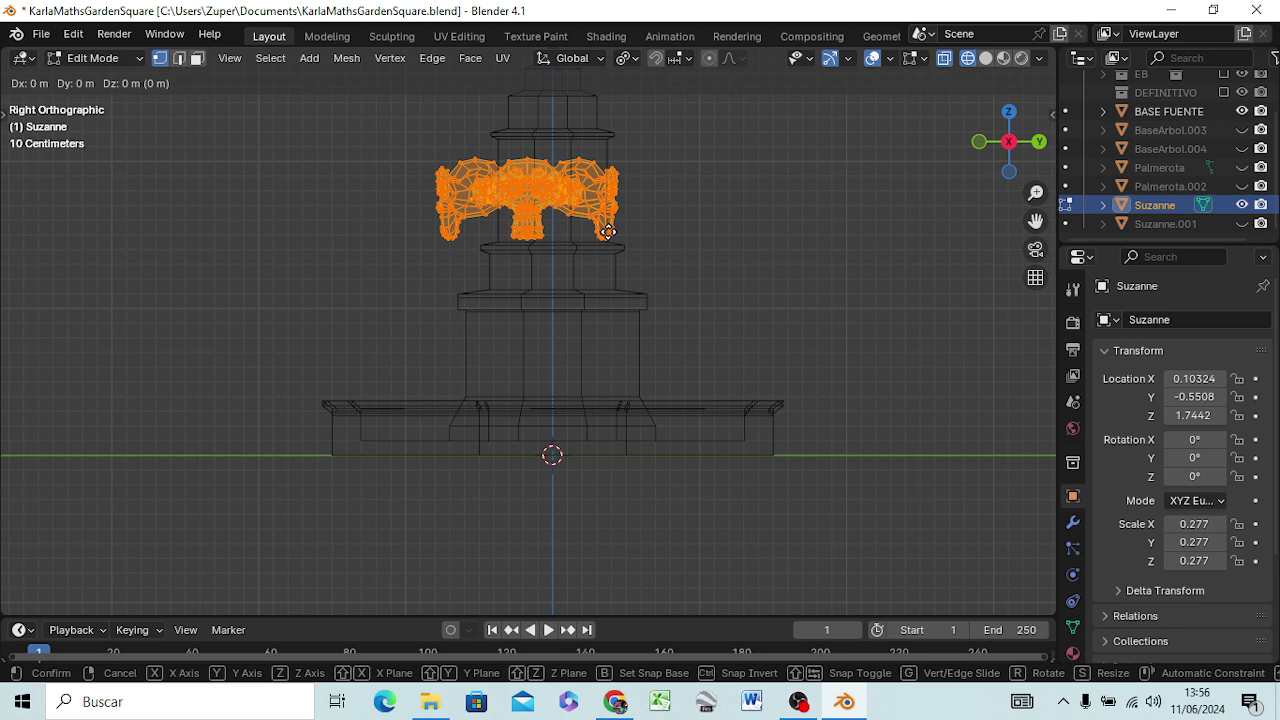
key(x)
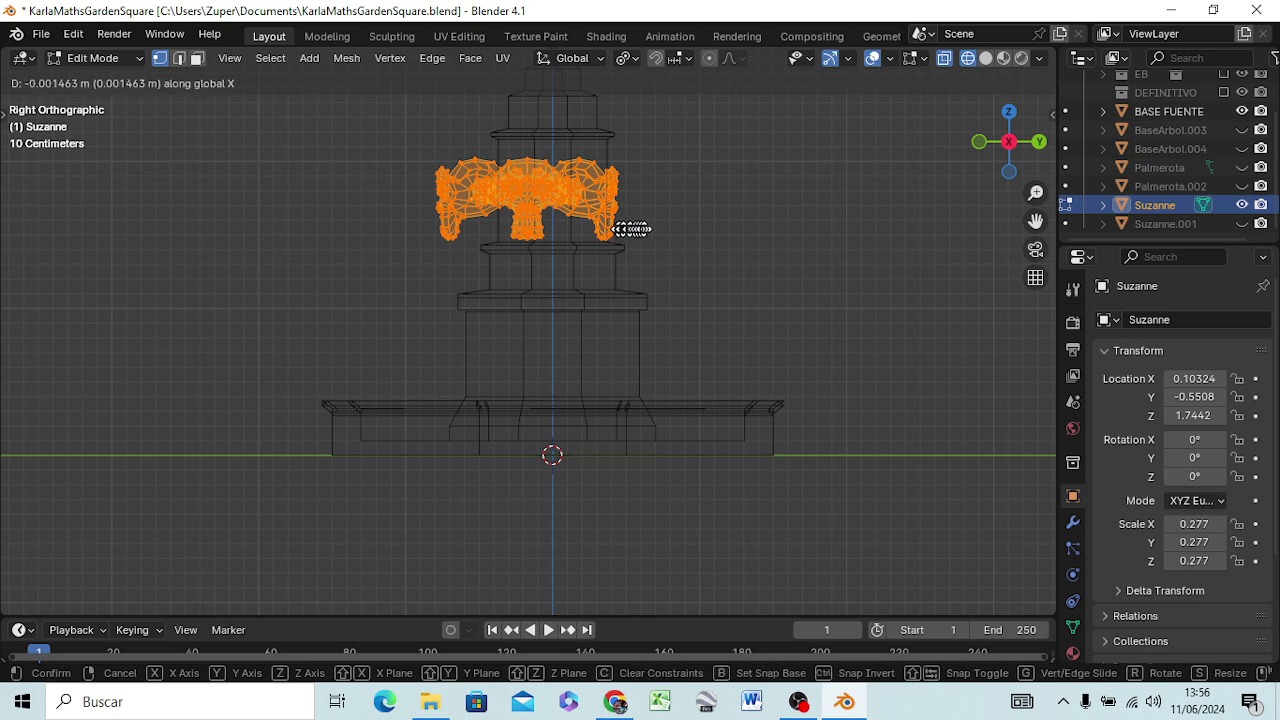
click(650, 224)
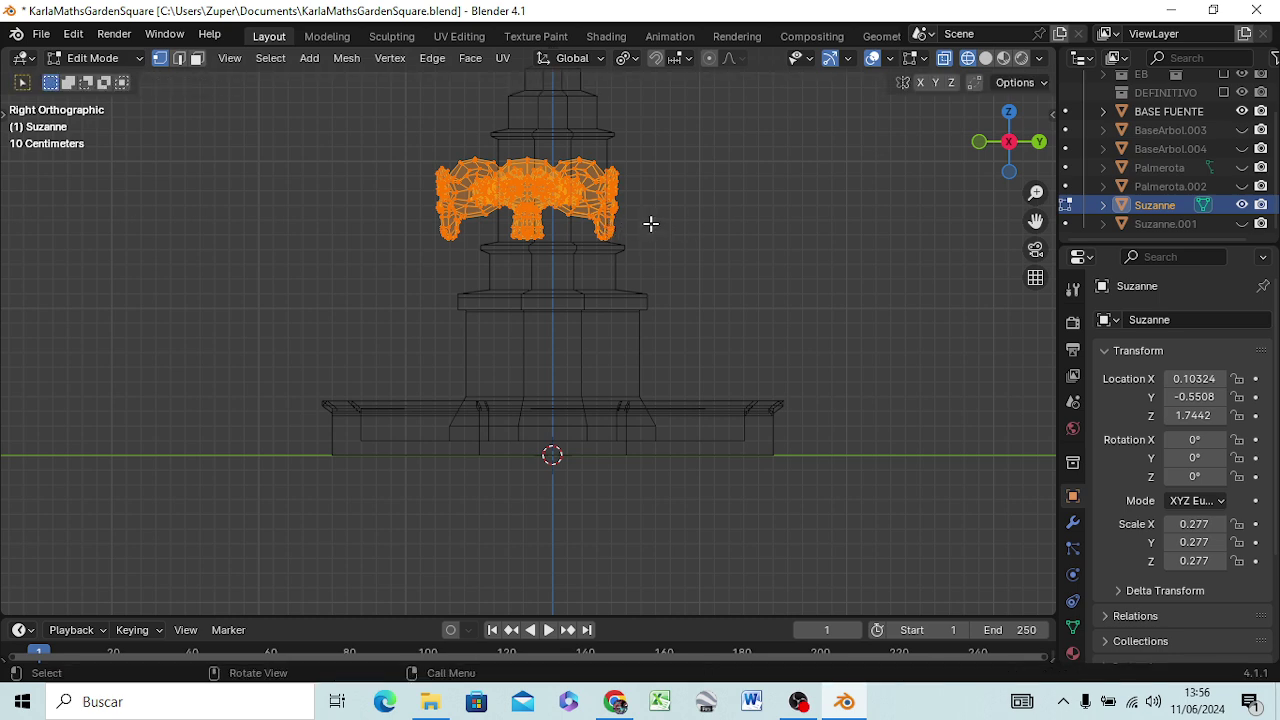
mouse_move(649, 224)
middle_down()
mouse_move(651, 390)
mouse_move(668, 403)
mouse_move(654, 409)
middle_up()
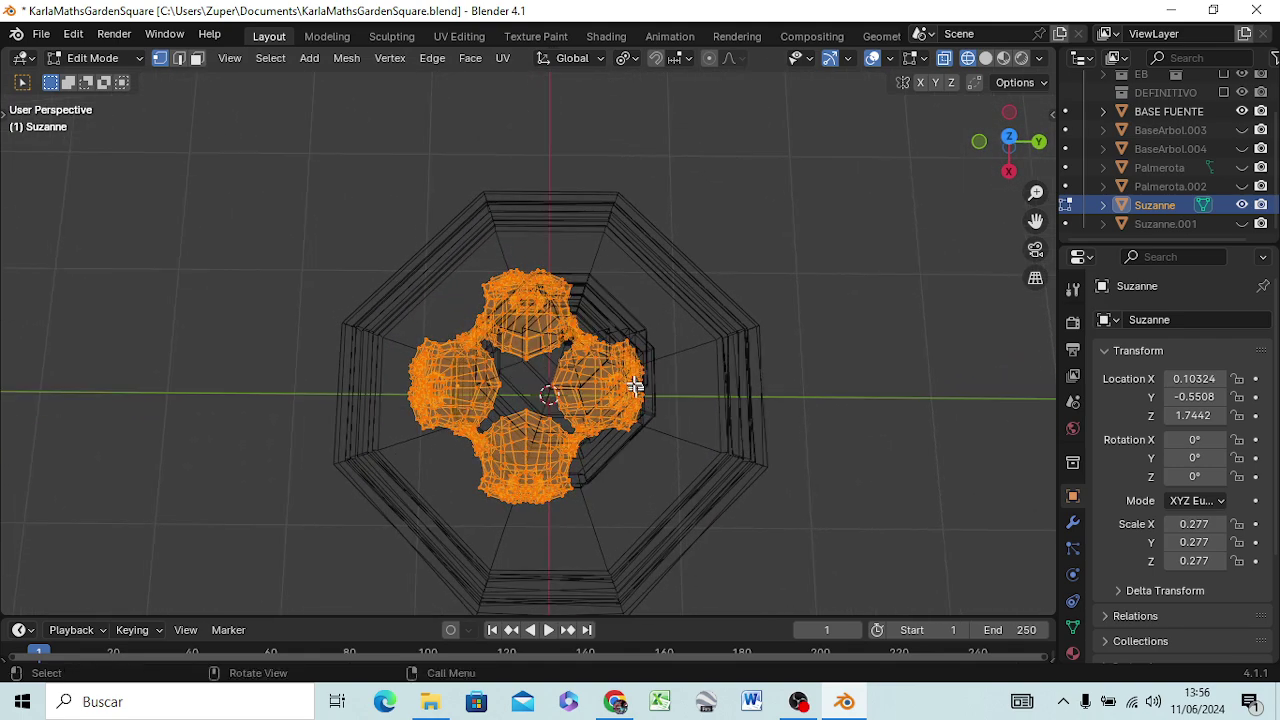
- Try a Y shift of the ring, undo it, and switch to top view
key(g)
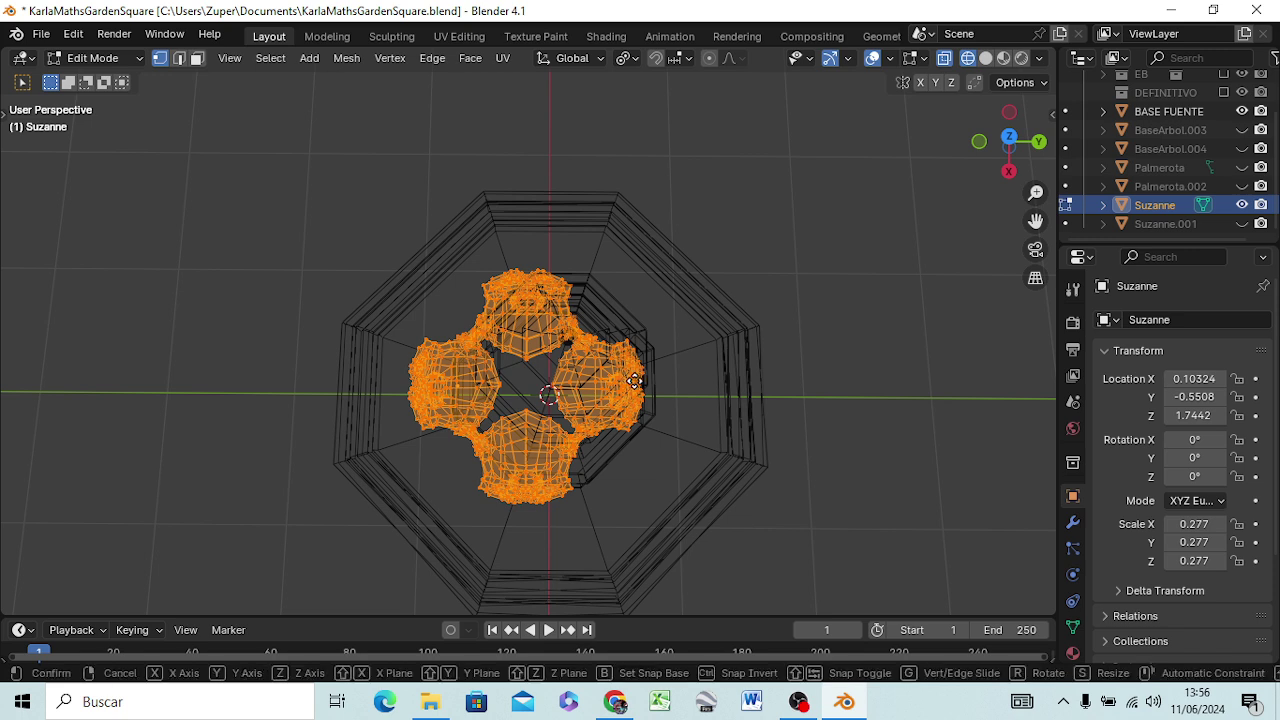
key(y)
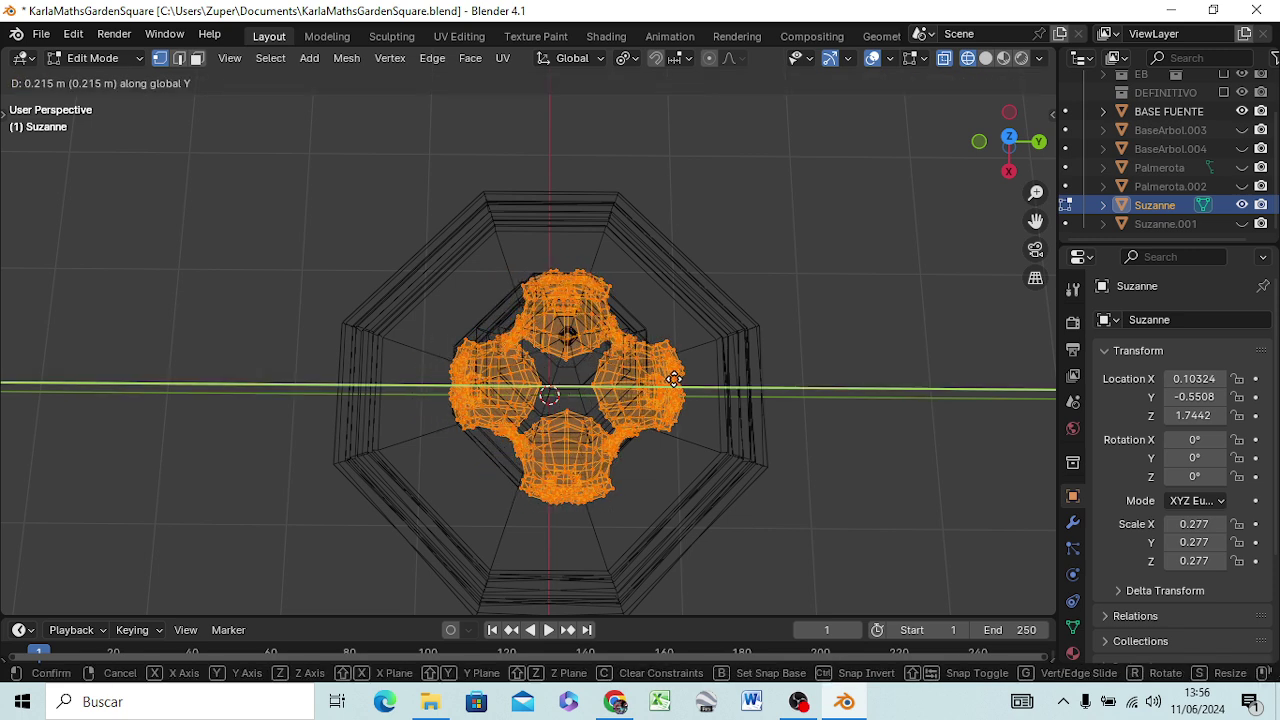
click(674, 379)
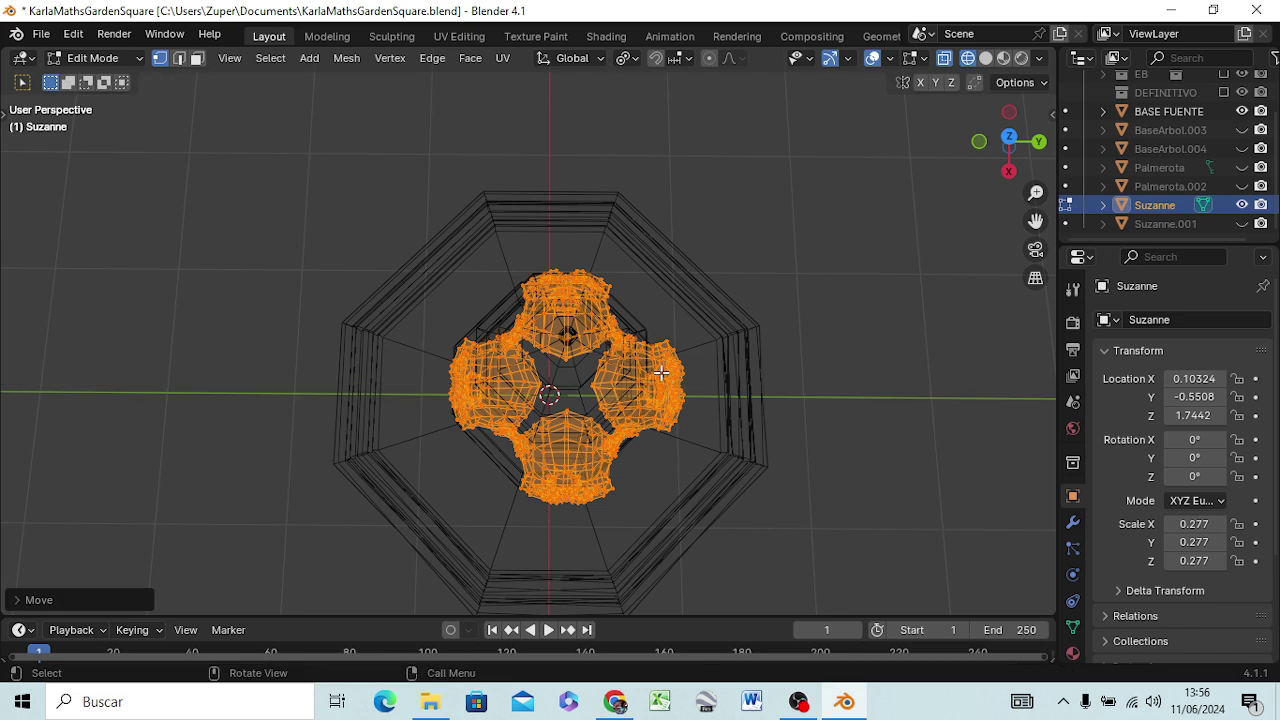
key(g)
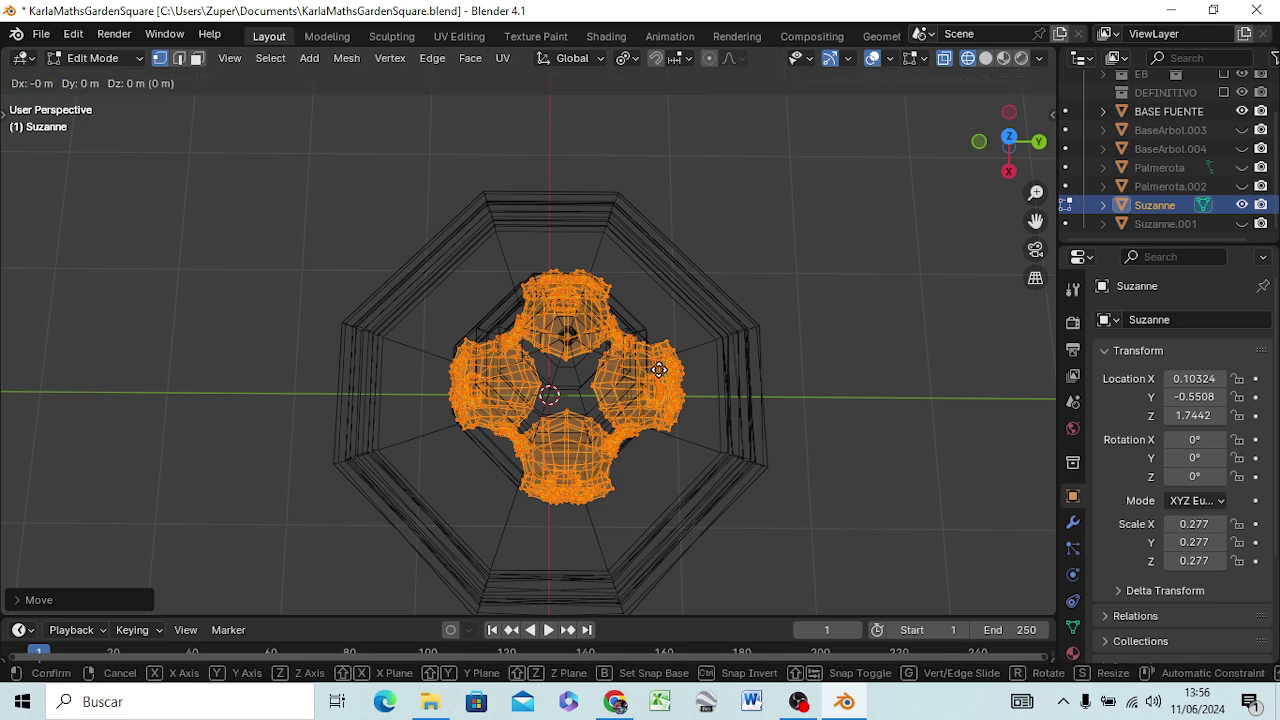
key(Escape)
key(ctrl+z)
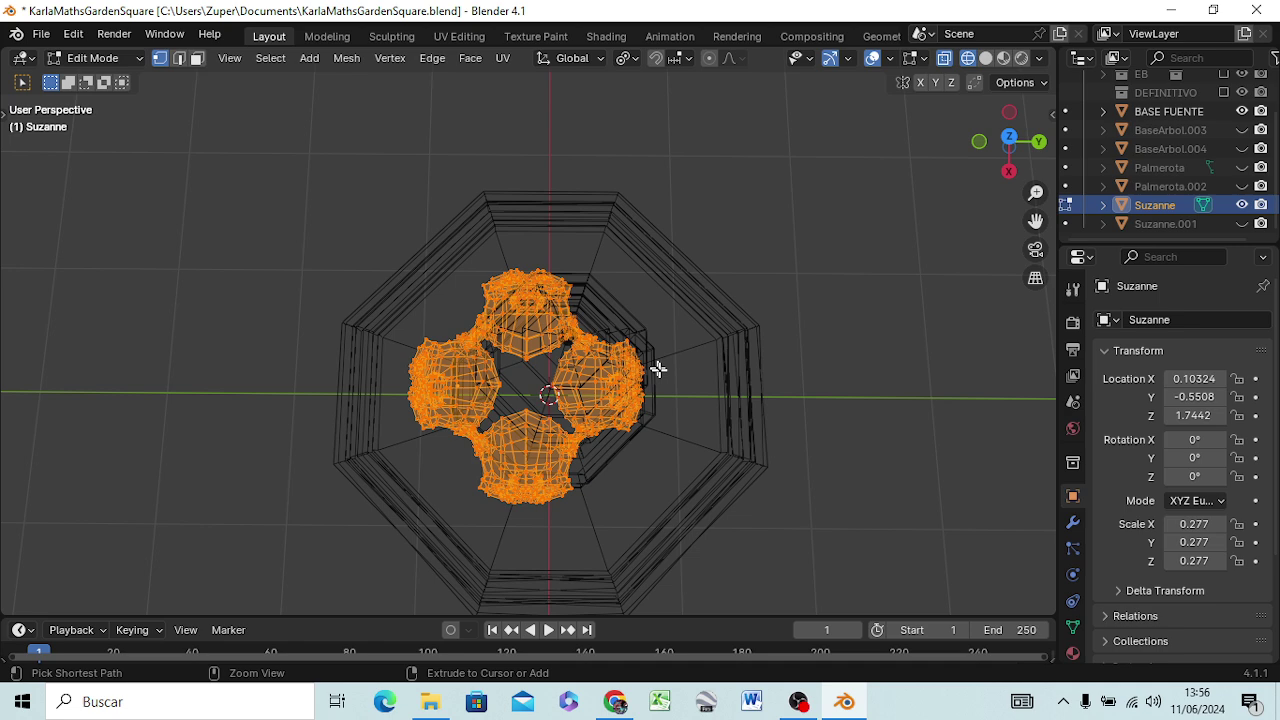
key(KP_7)
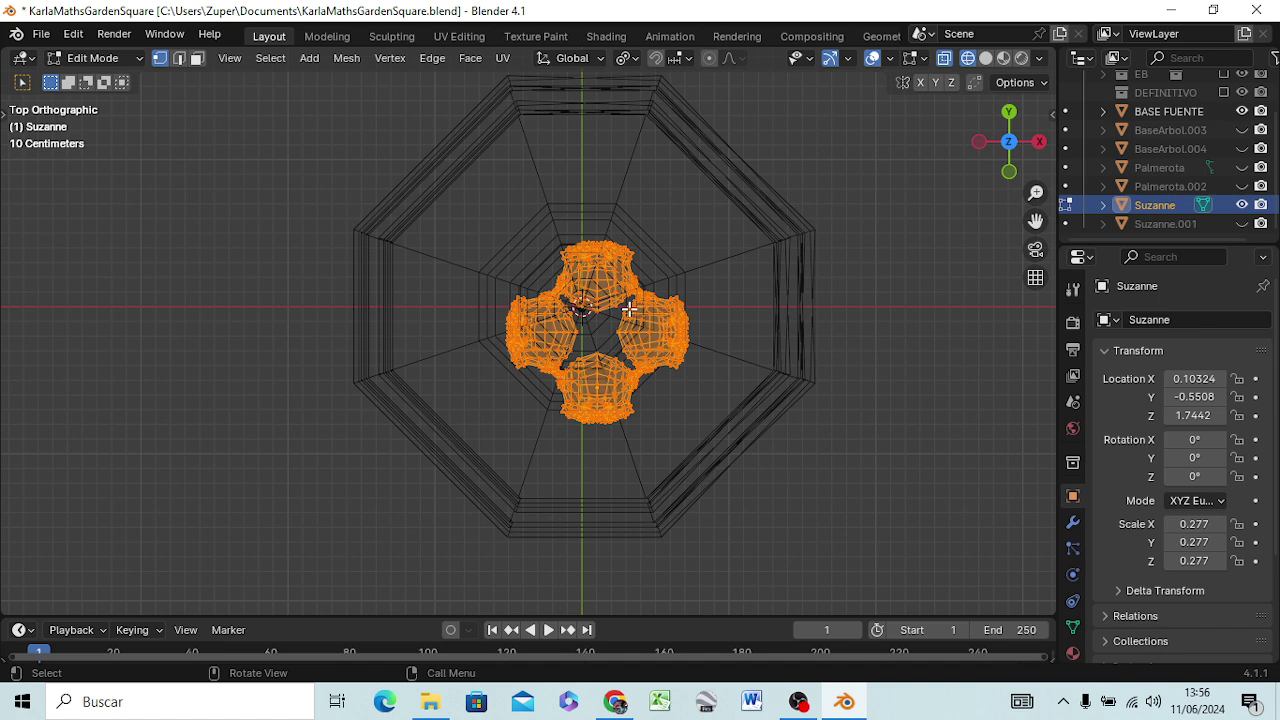
- Shift the ring mesh -0.153 m along X and 0.1721 m along Y onto the column
key(g)
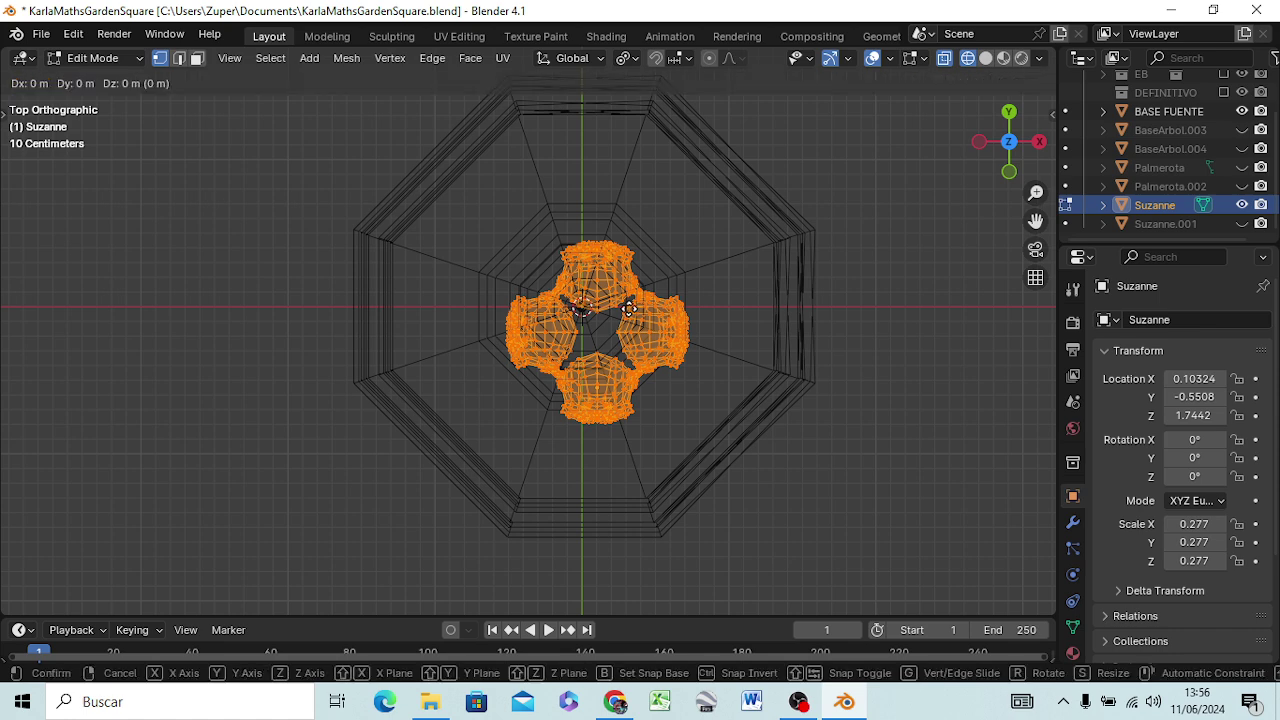
key(x)
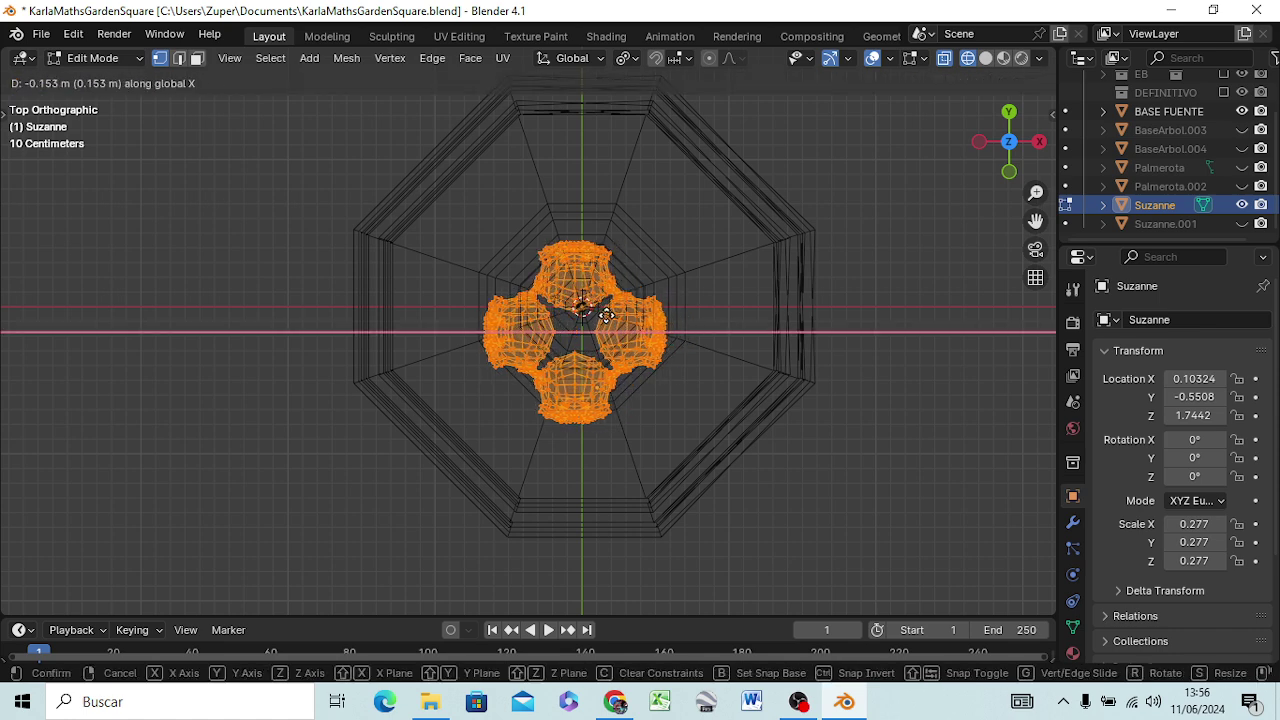
click(614, 314)
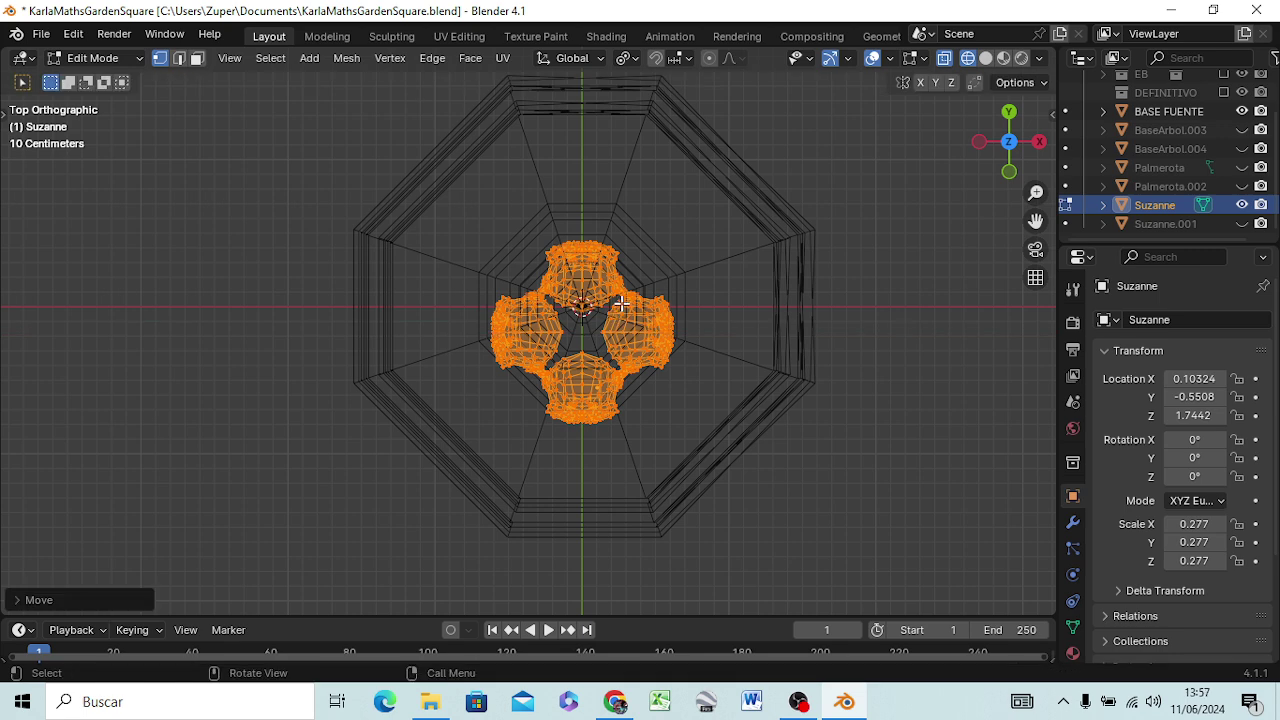
key(g)
key(y)
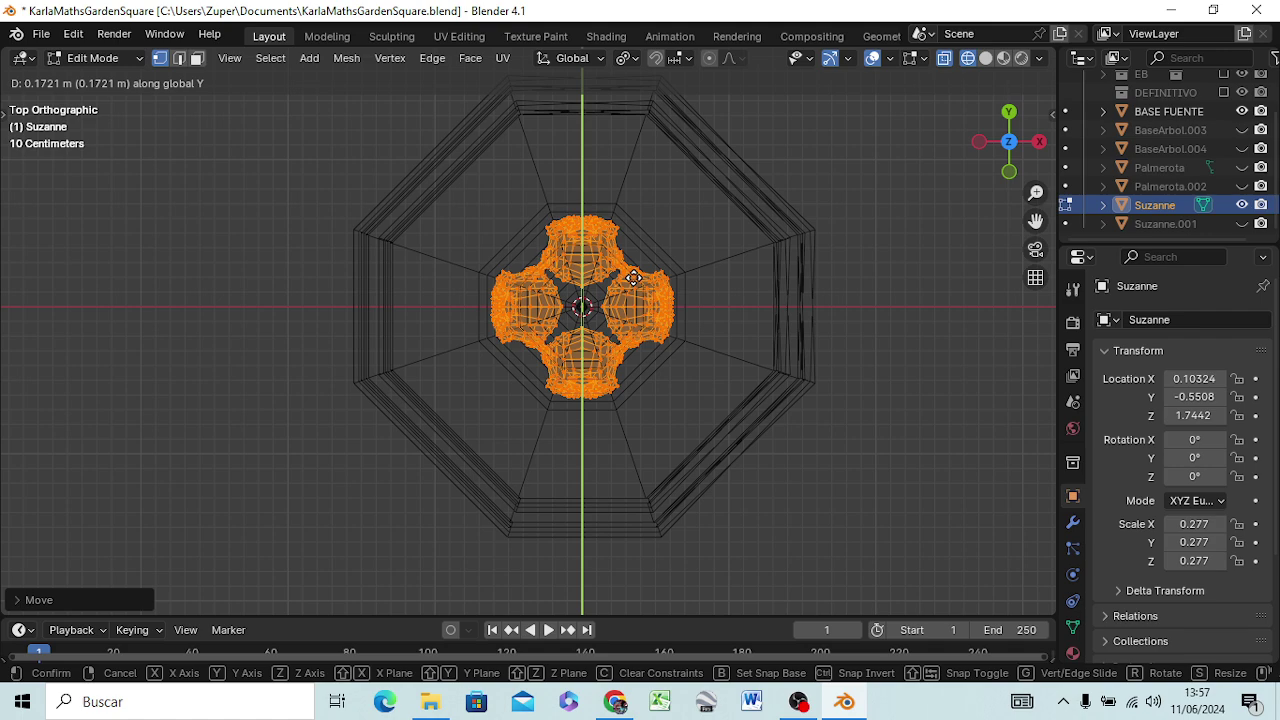
click(633, 277)
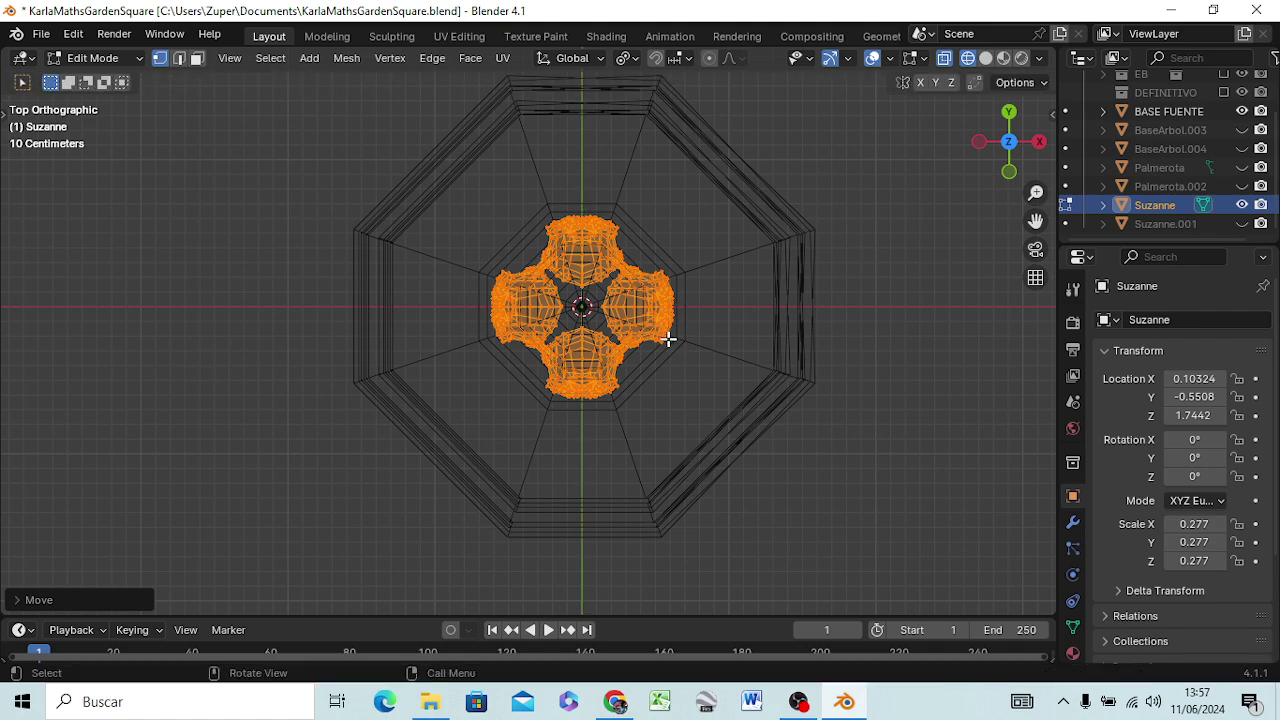
middle_drag(669, 348, 579, 179)
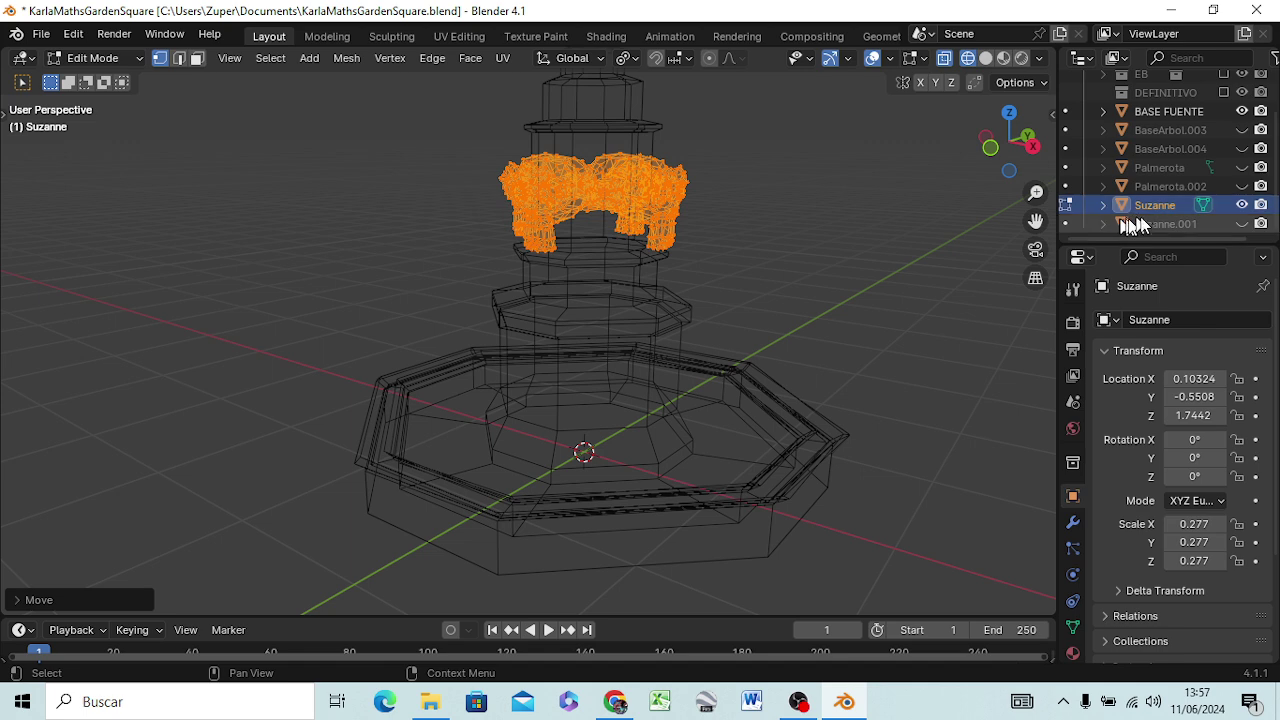
- Show Suzanne.001 again and rotate the upper ring 45° about Z
click(1243, 225)
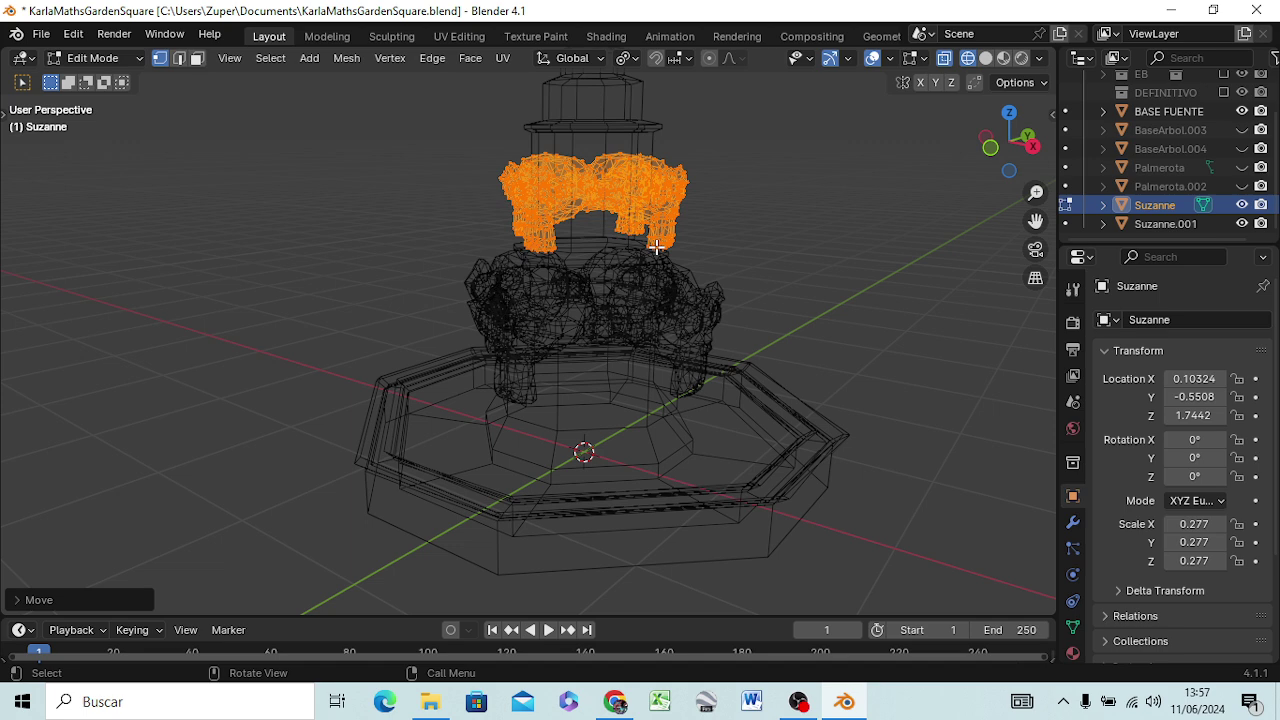
key(r)
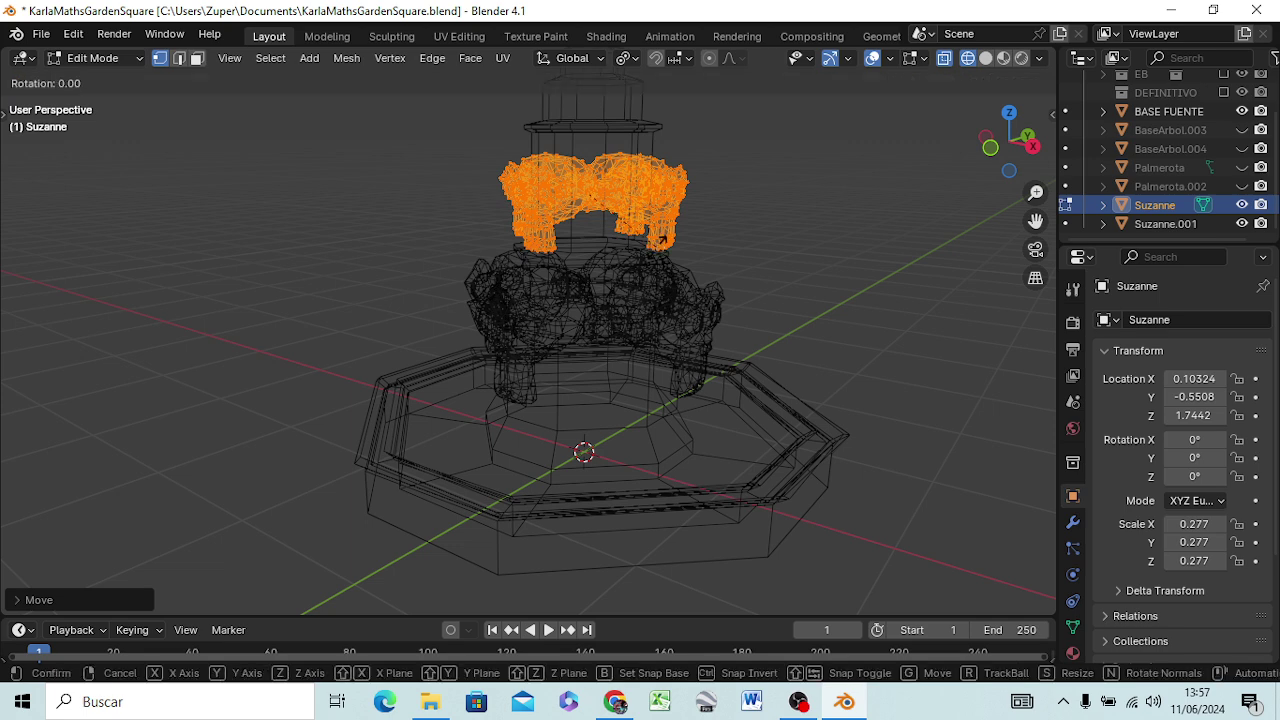
text(z)
text(4)
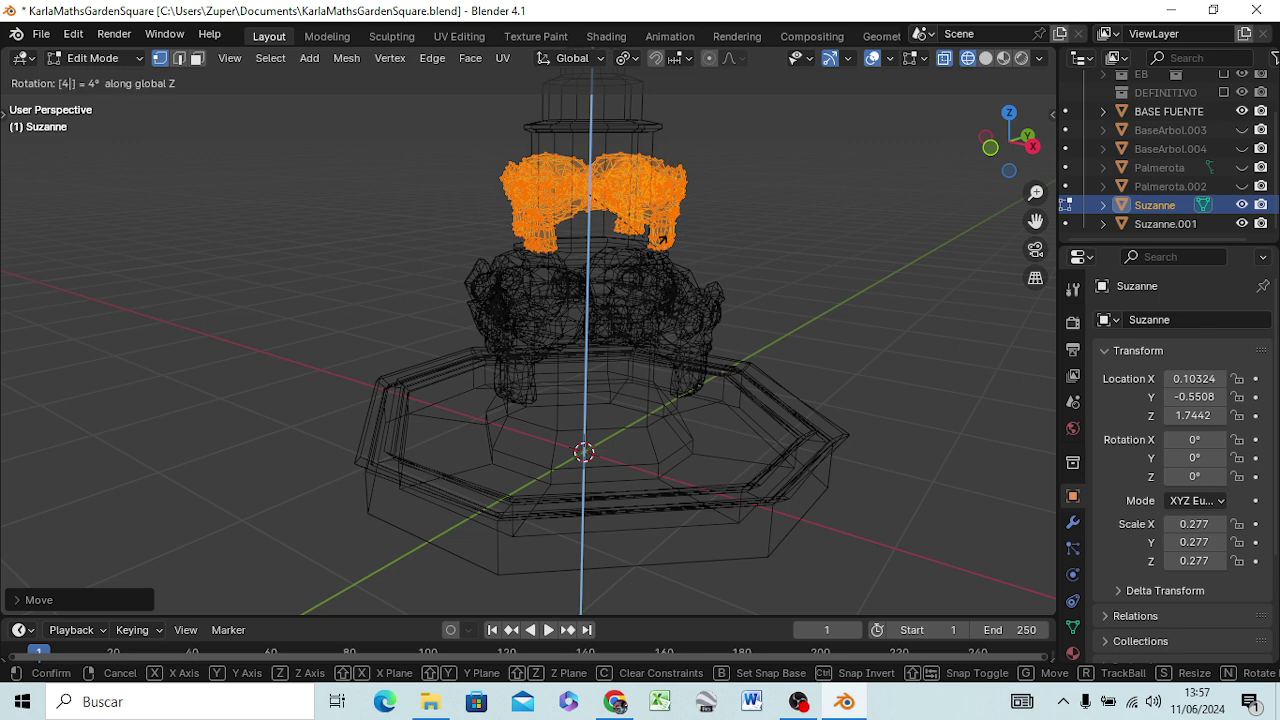
text(5)
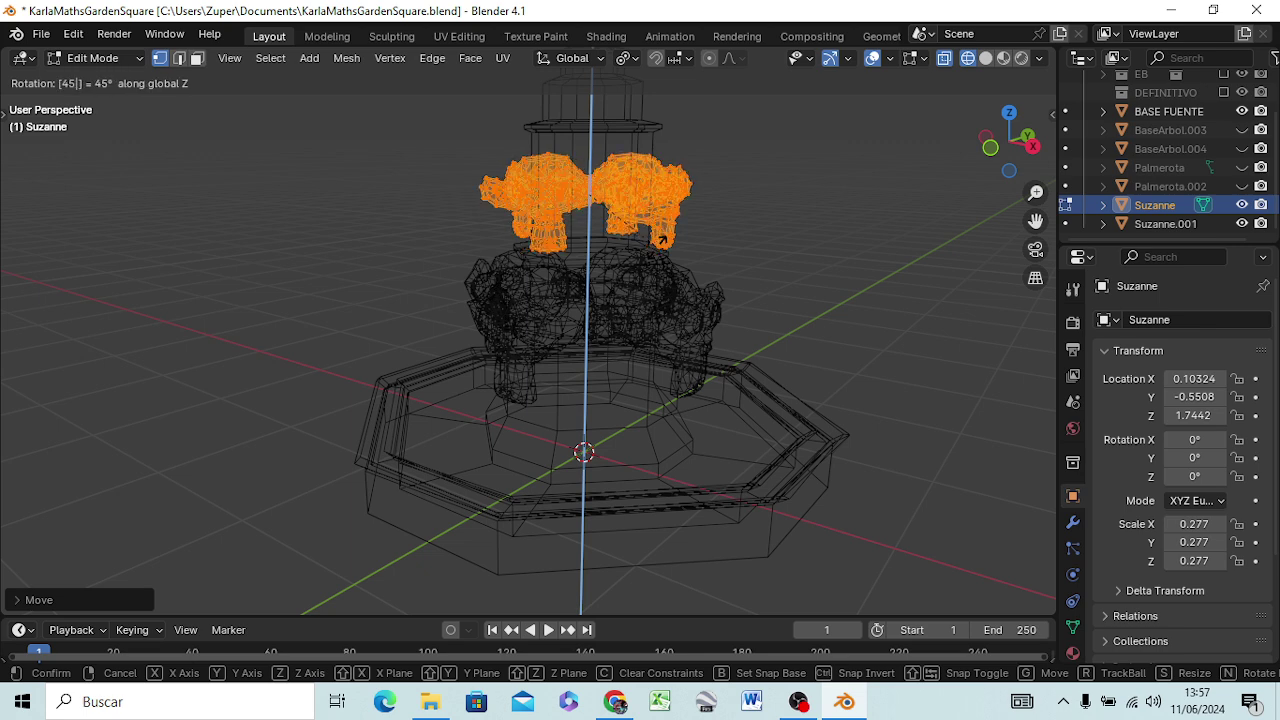
key(Return)
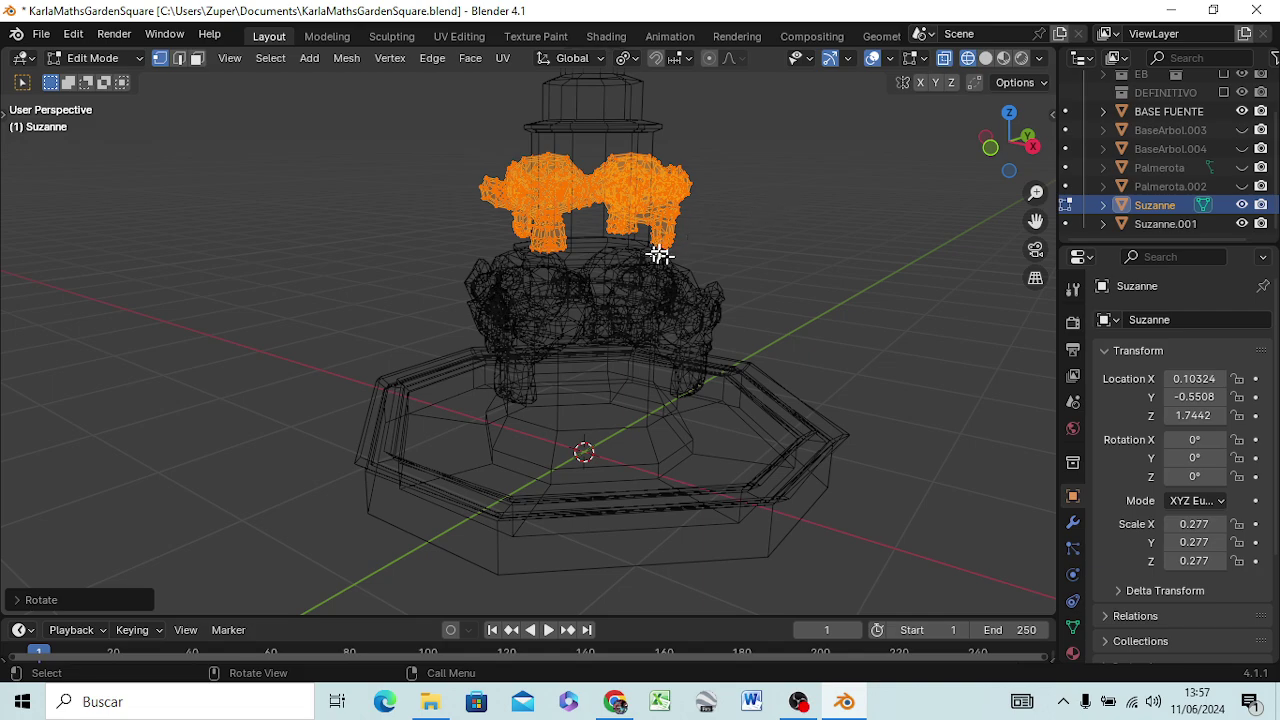
mouse_move(658, 254)
middle_down()
mouse_move(745, 322)
mouse_move(700, 329)
middle_up()
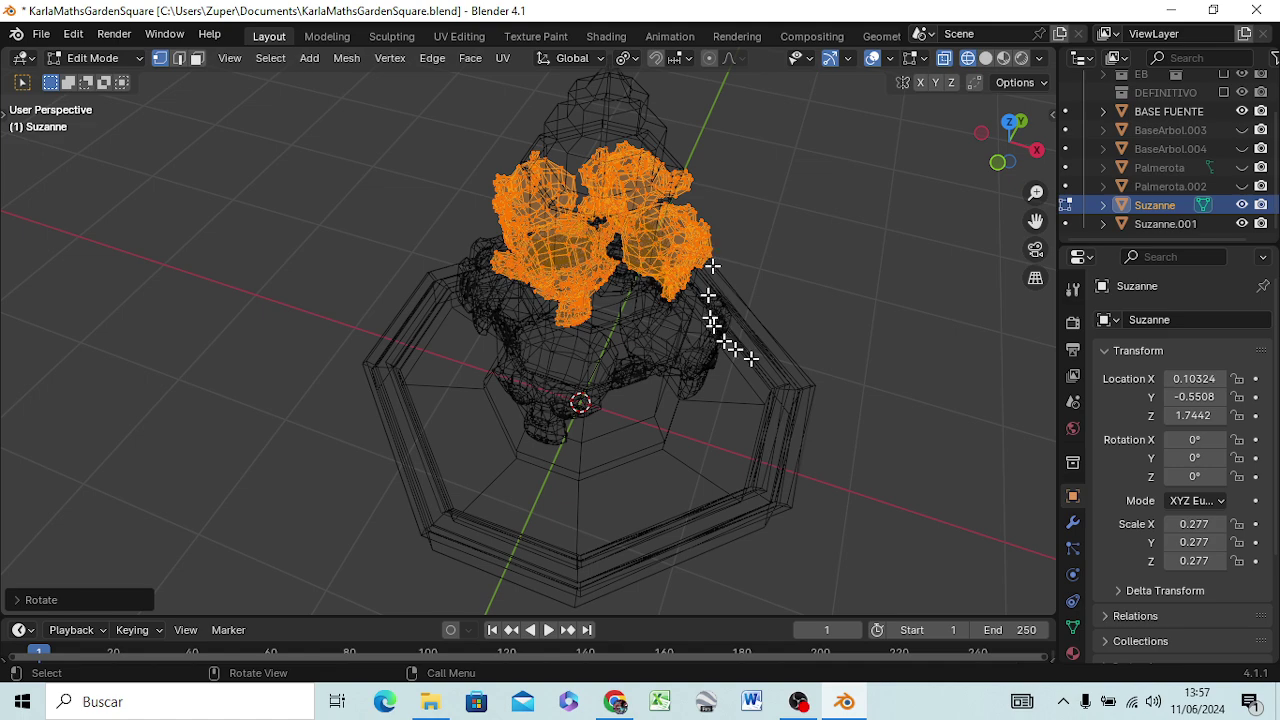
mouse_move(917, 414)
middle_down()
mouse_move(823, 320)
mouse_move(871, 320)
middle_up()
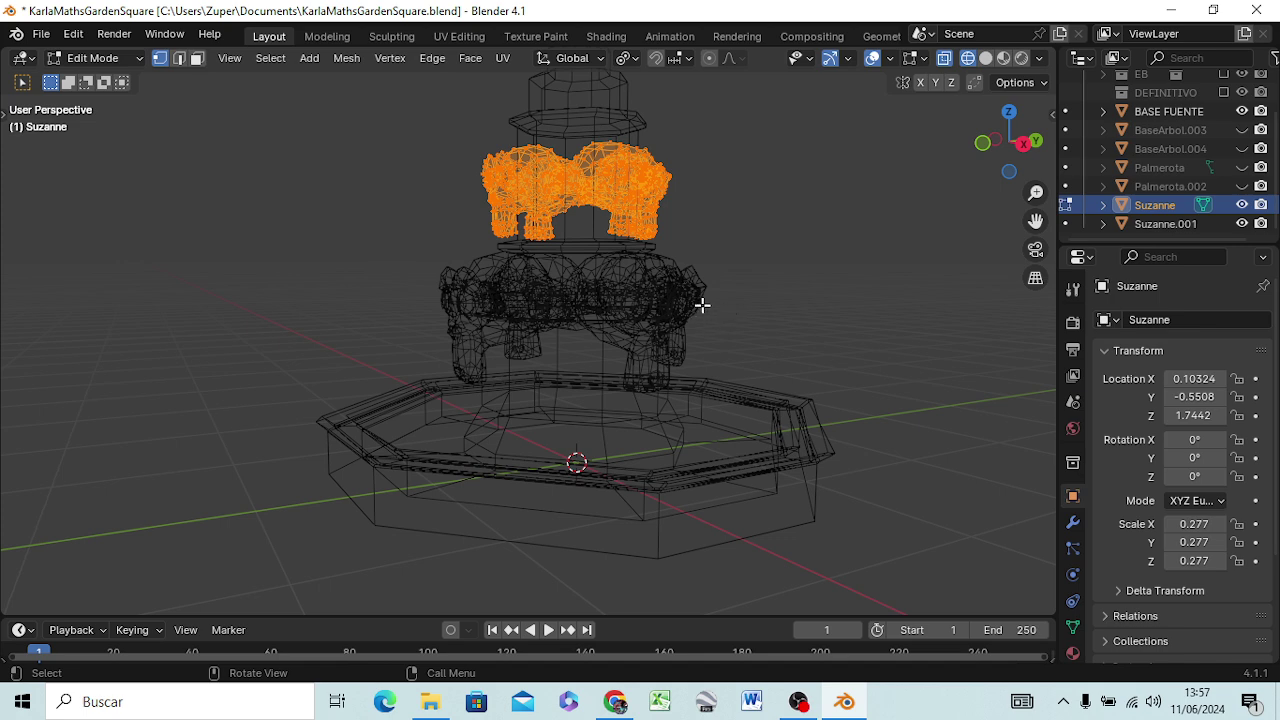
key(KP_1)
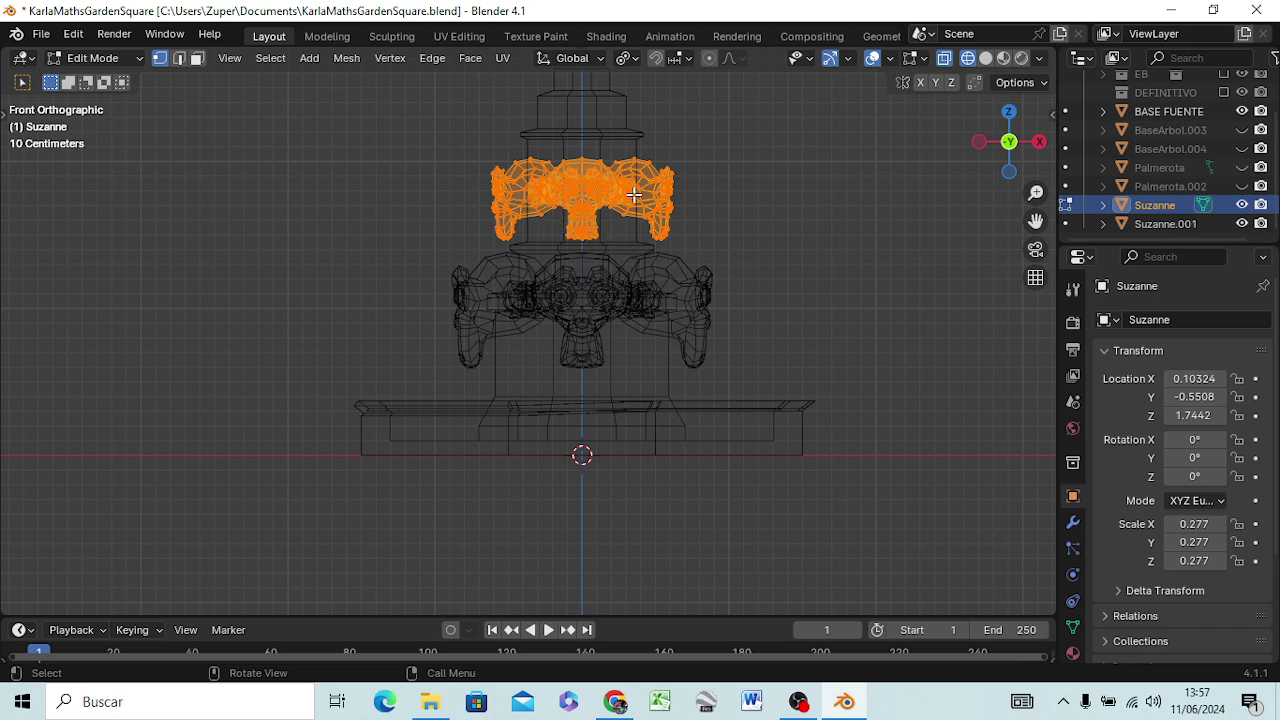
- Try further Z rotations of the ring, 45° and then 90°, and inspect the result
key(r)
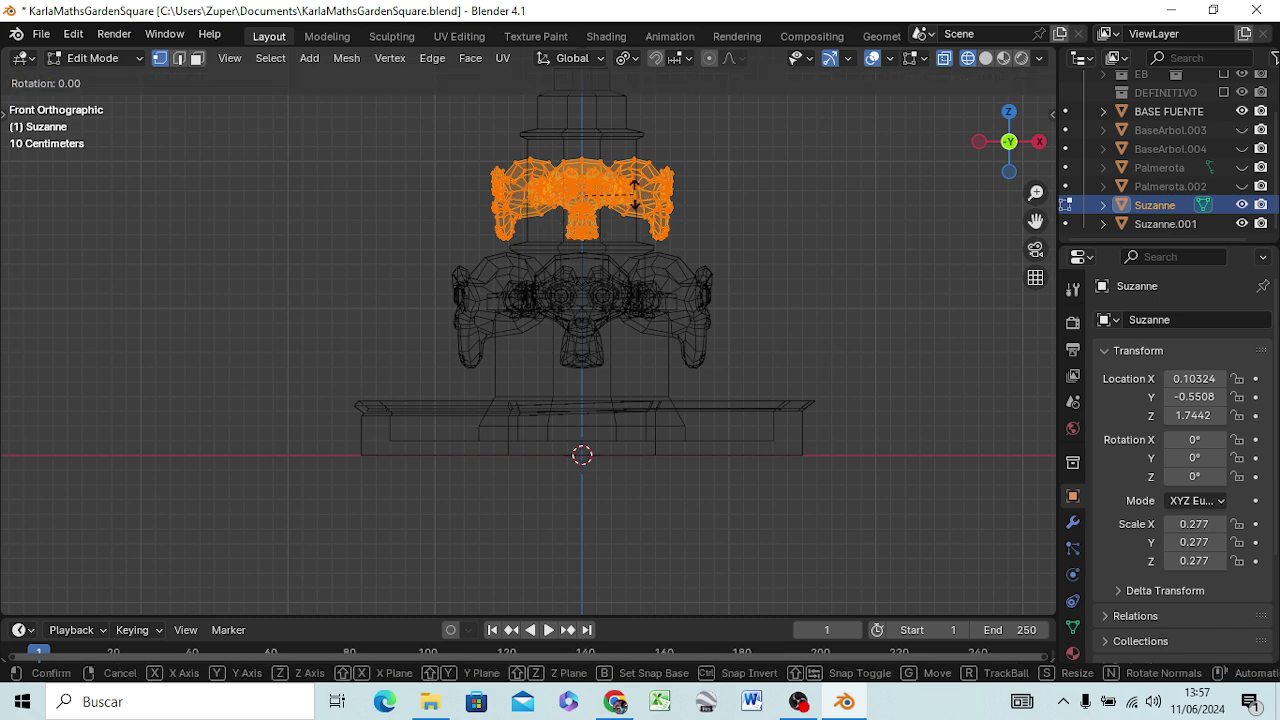
key(z)
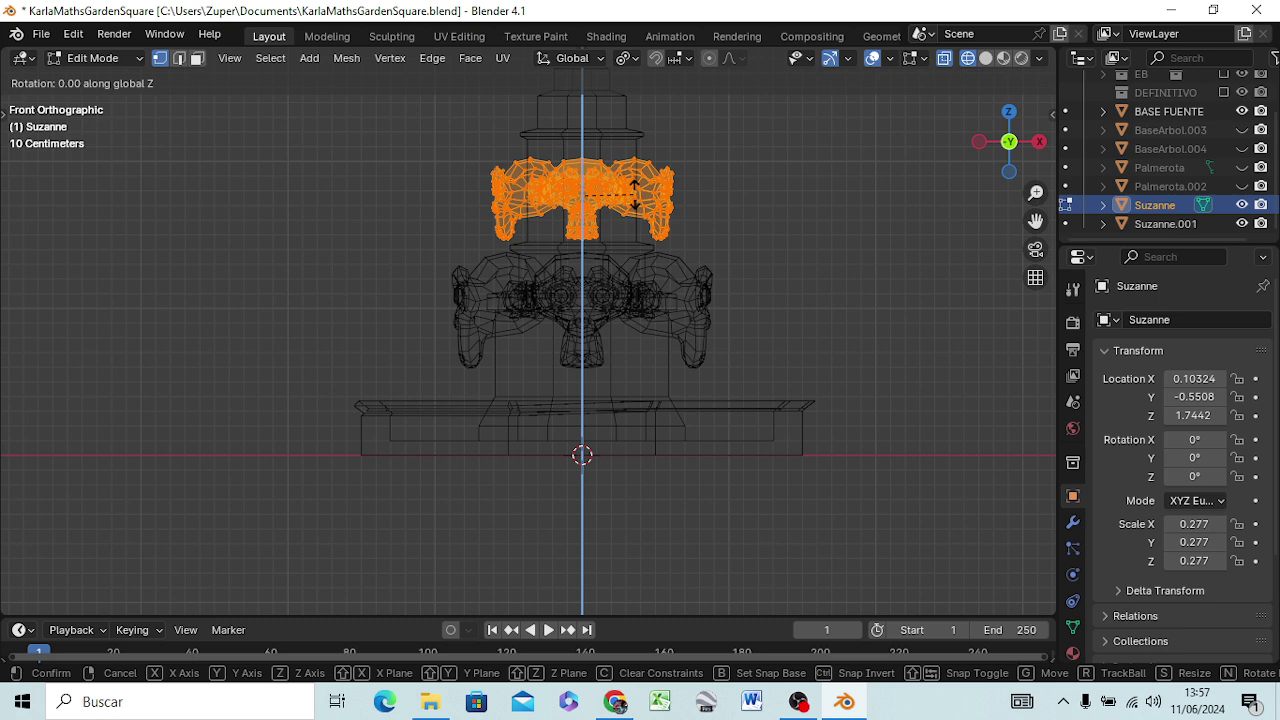
text(4)
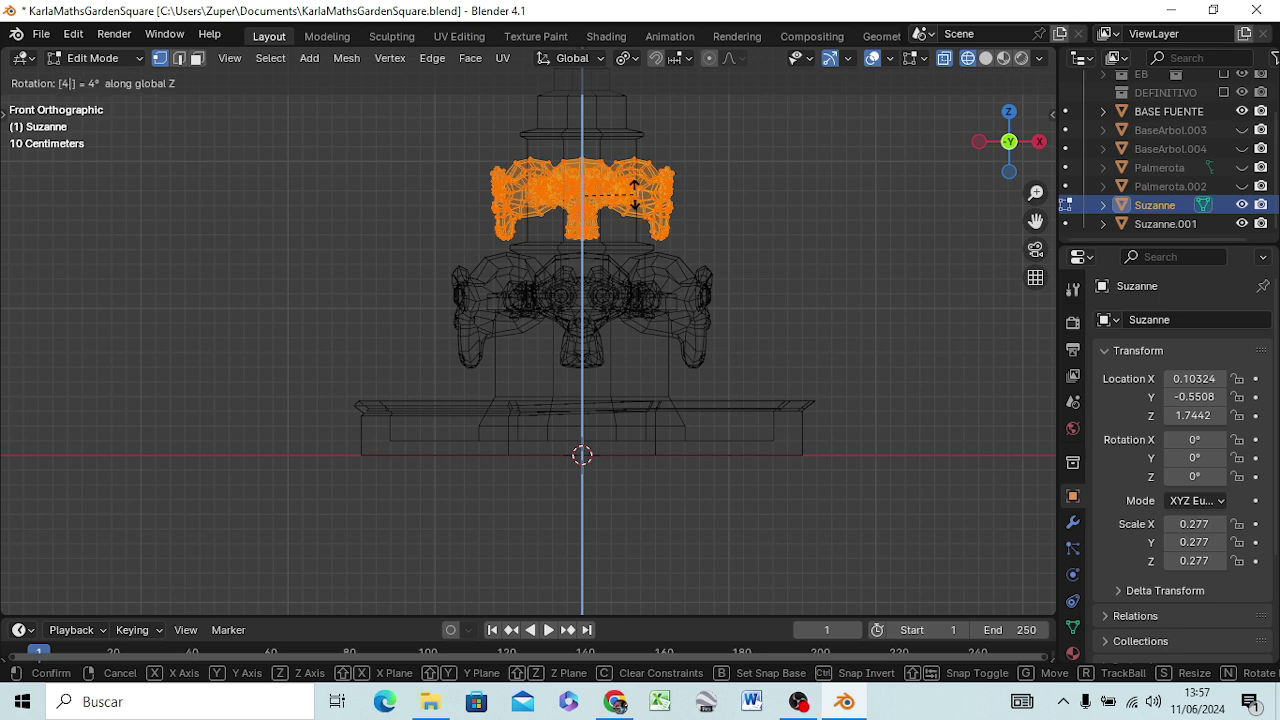
text(5)
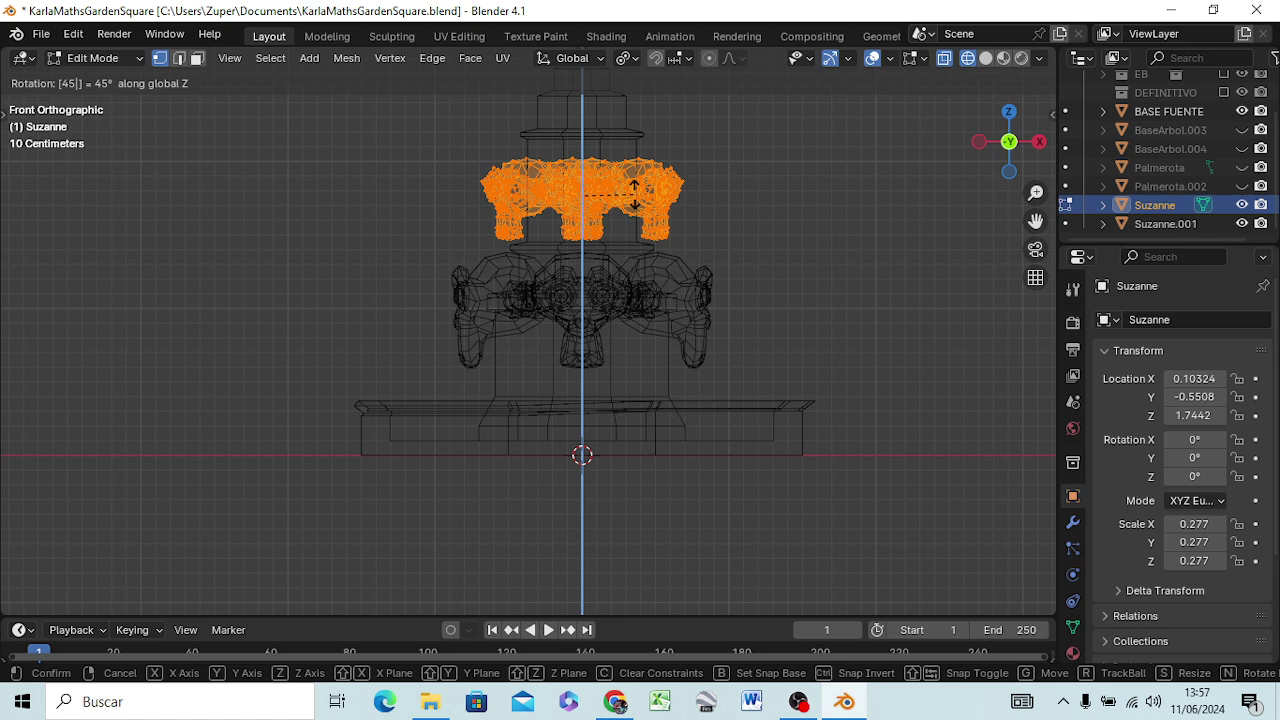
key(Return)
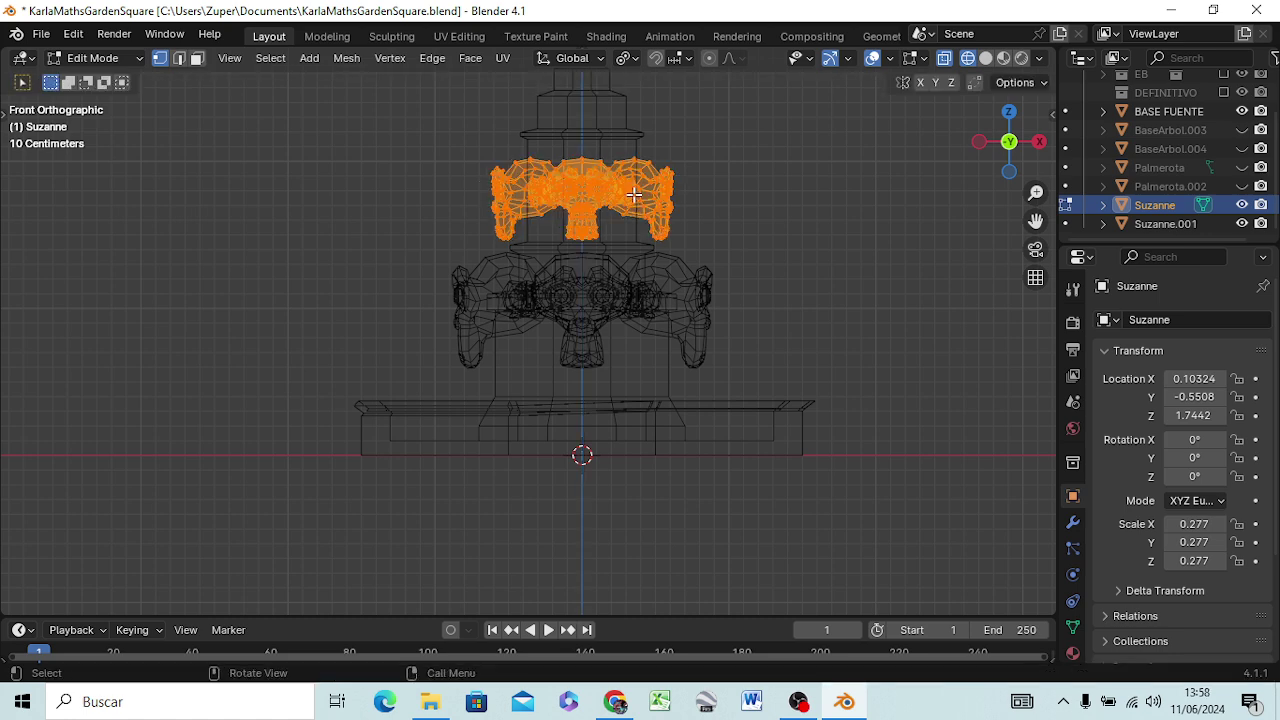
key(r)
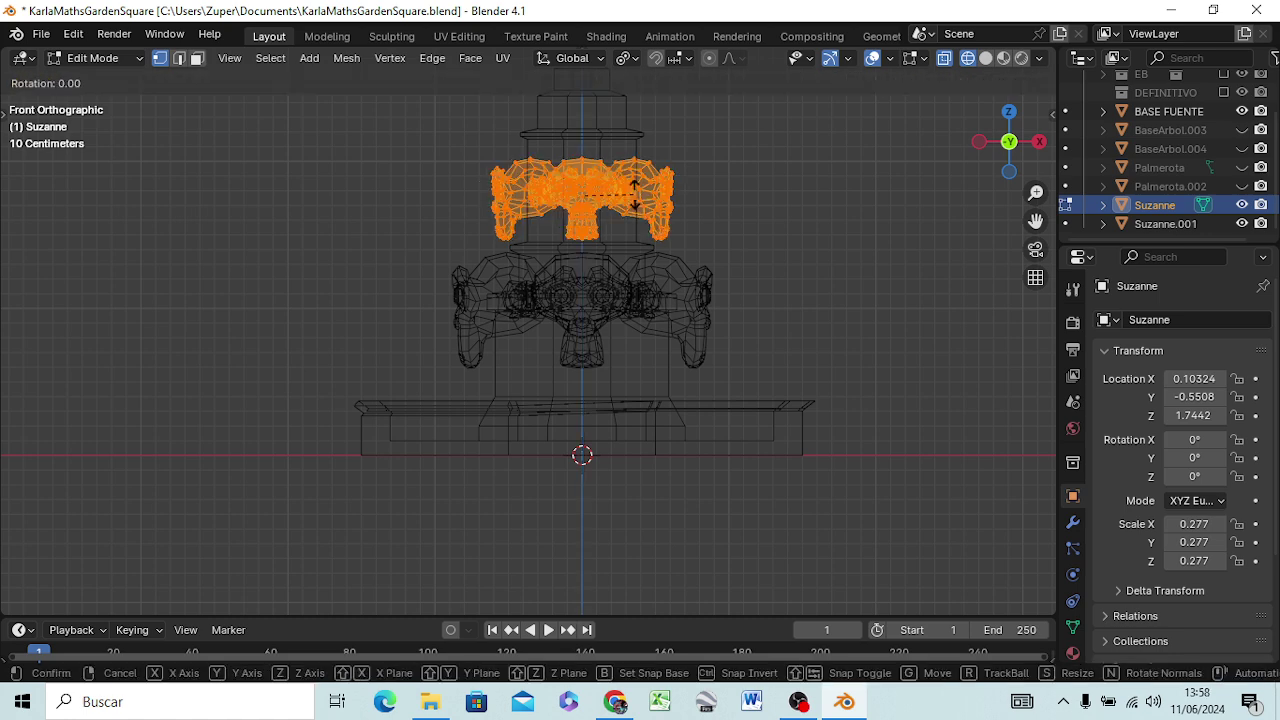
key(z)
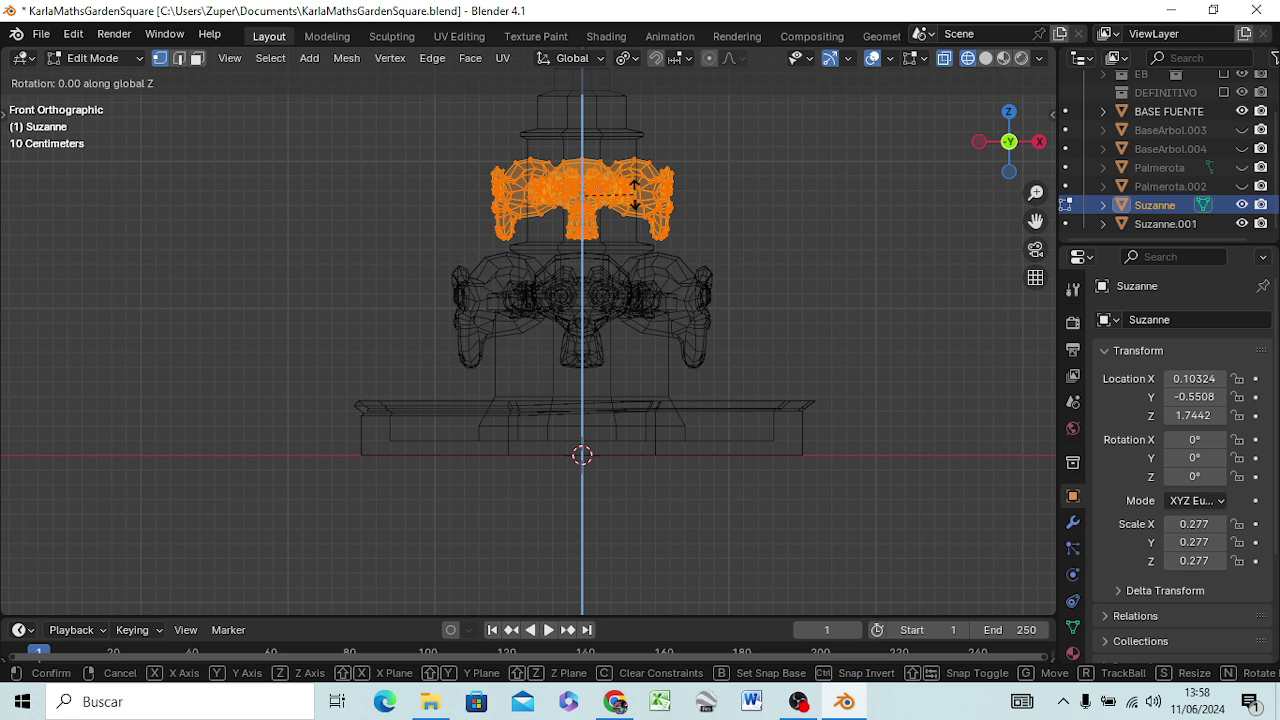
text(9)
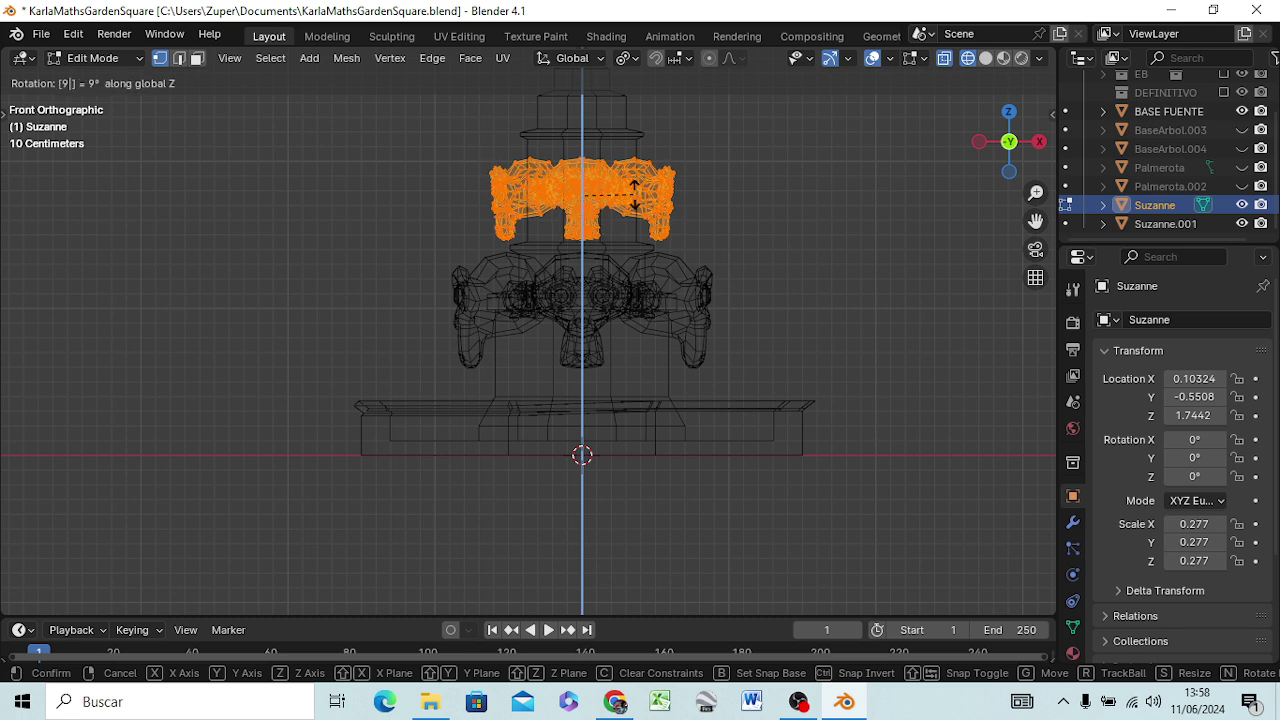
text(0)
key(Return)
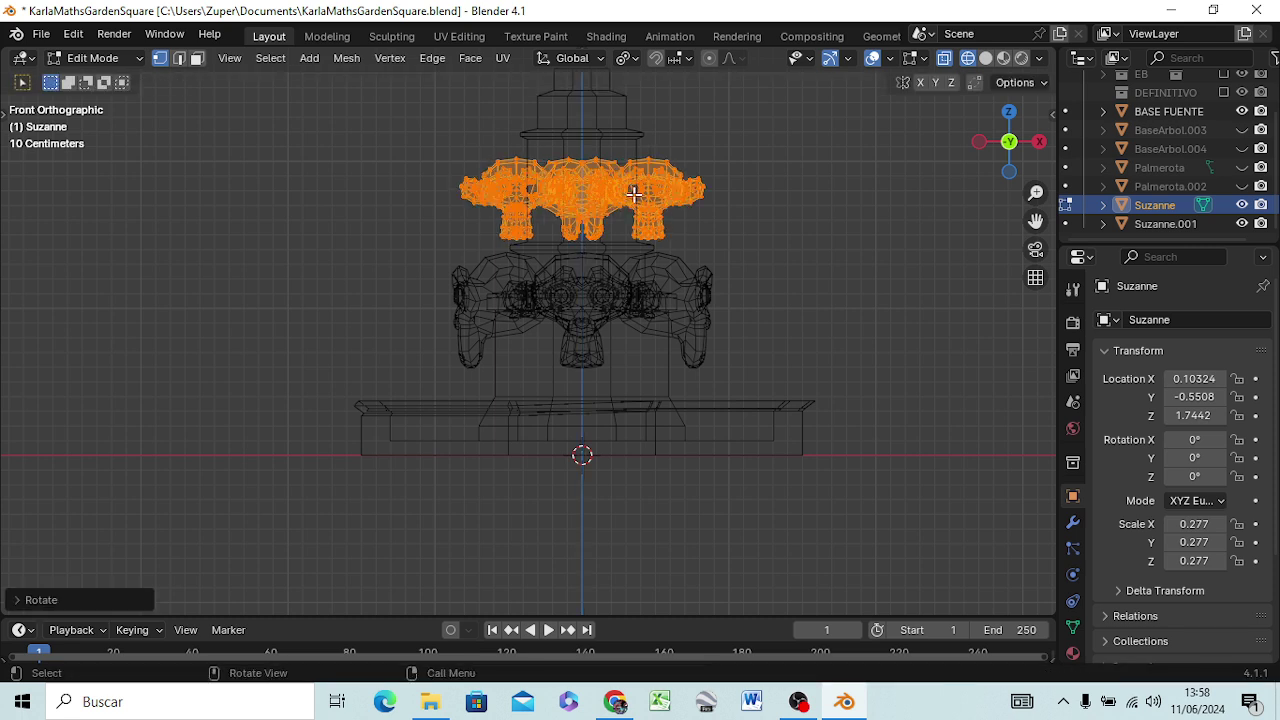
middle_drag(751, 257, 530, 447)
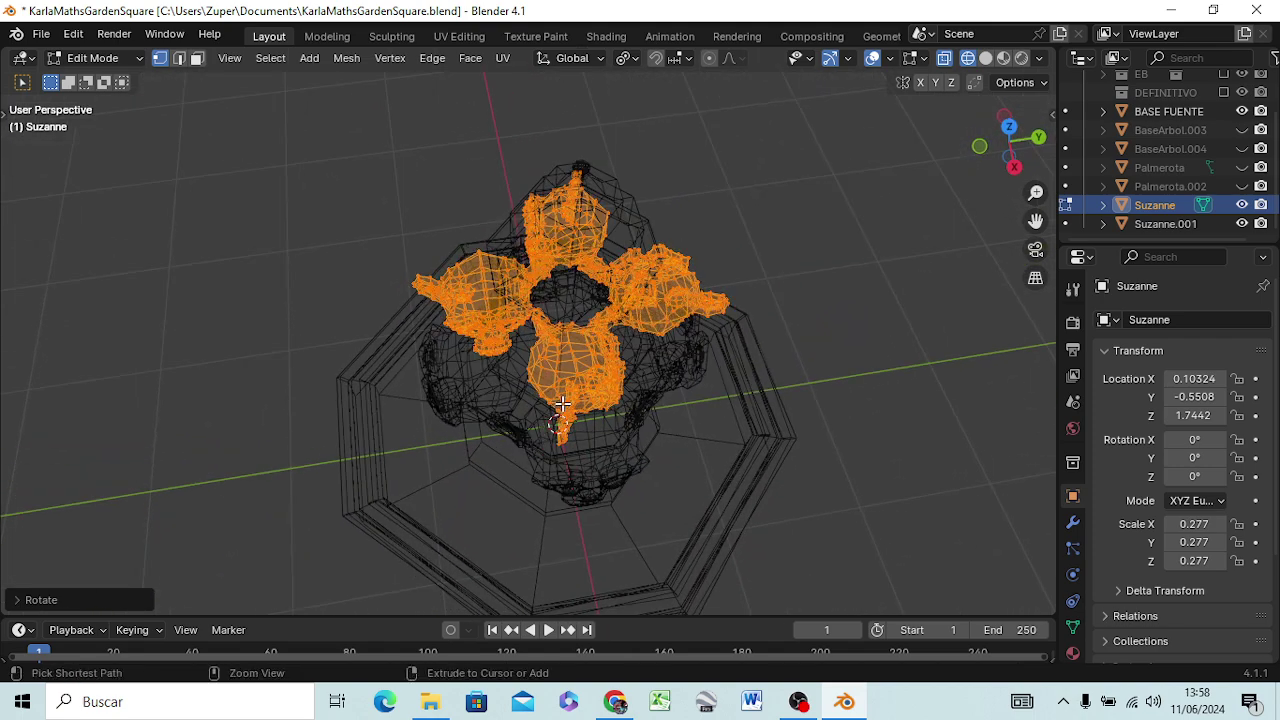
- Undo the 90° turn, pivot on the 3D Cursor, and rotate the ring 45° about Z
key(ctrl+z)
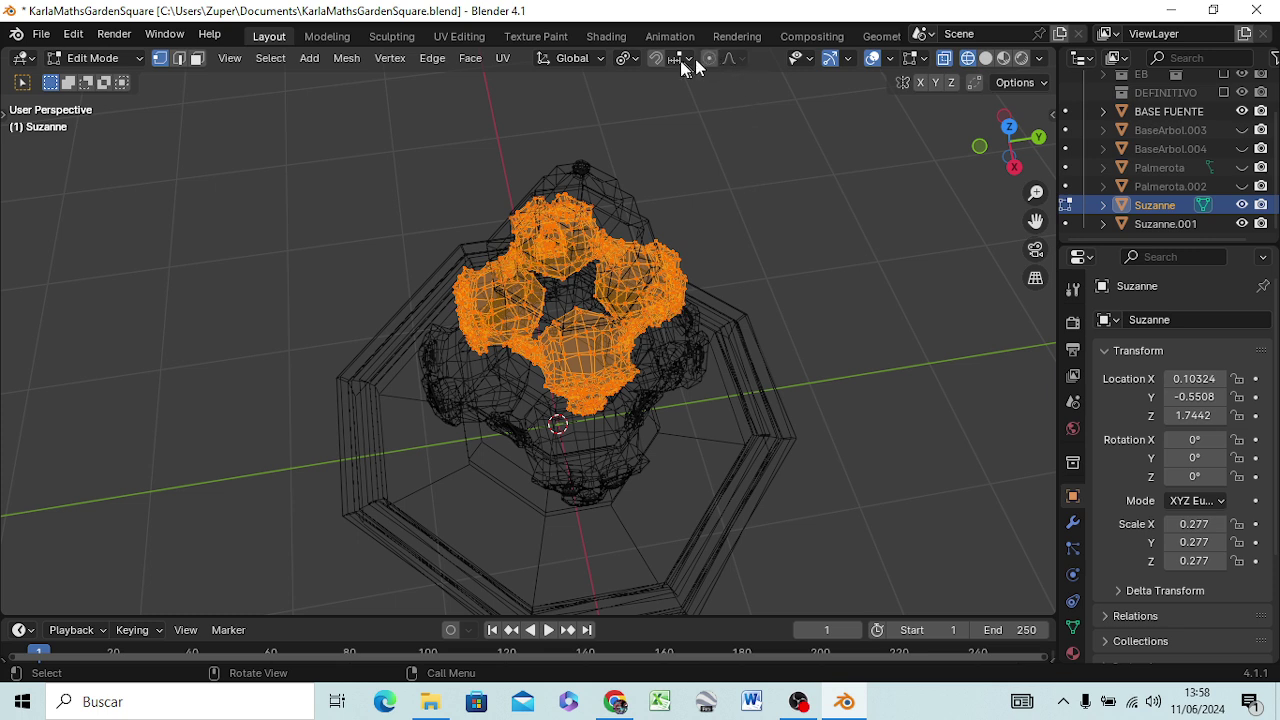
click(630, 58)
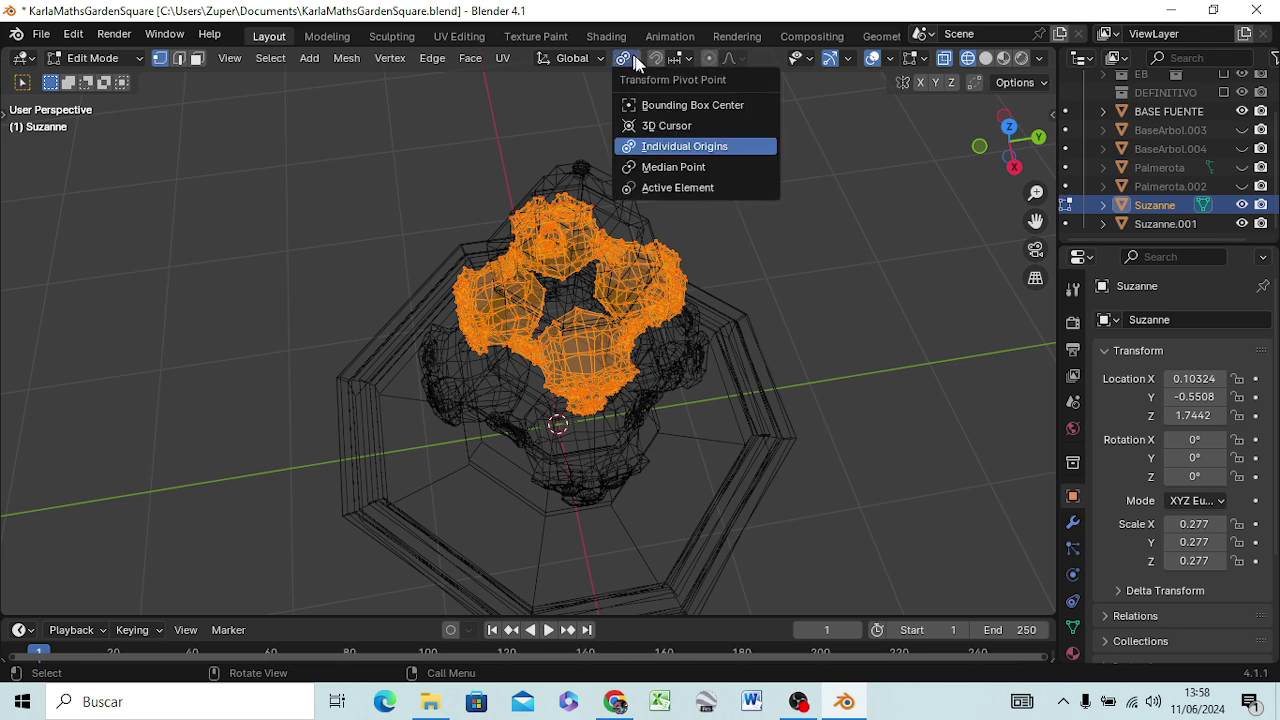
click(661, 127)
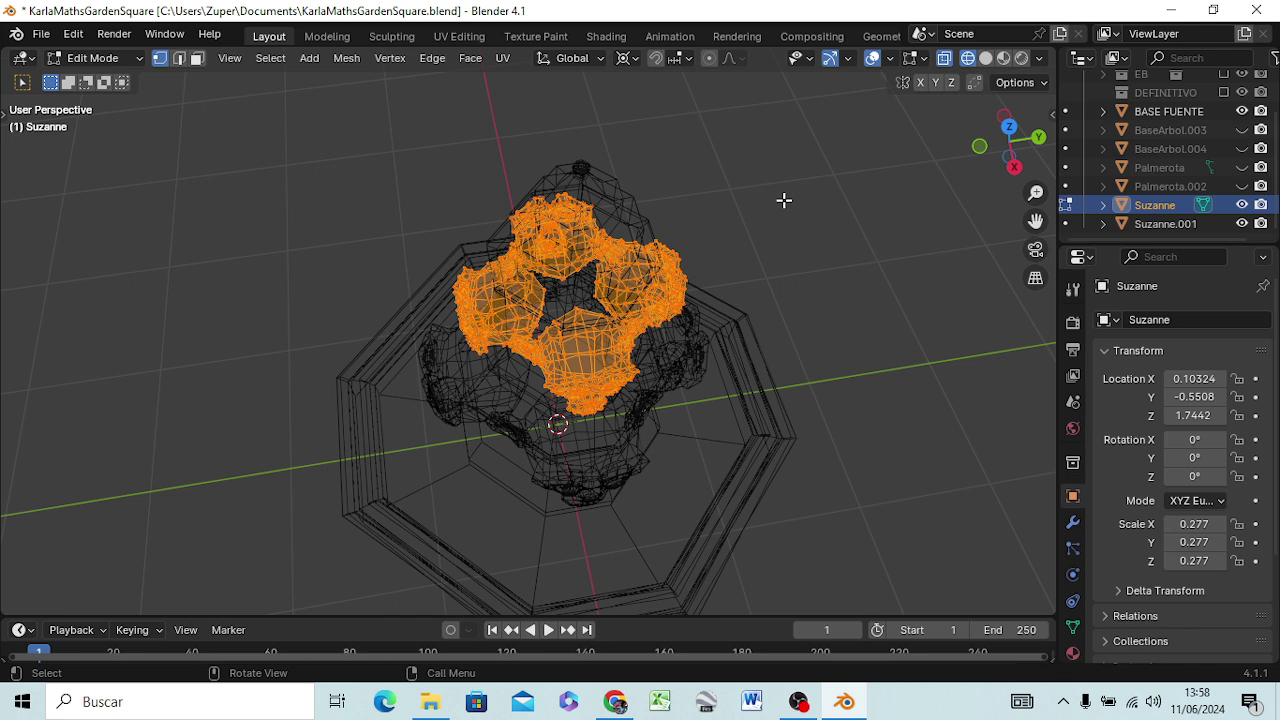
key(r)
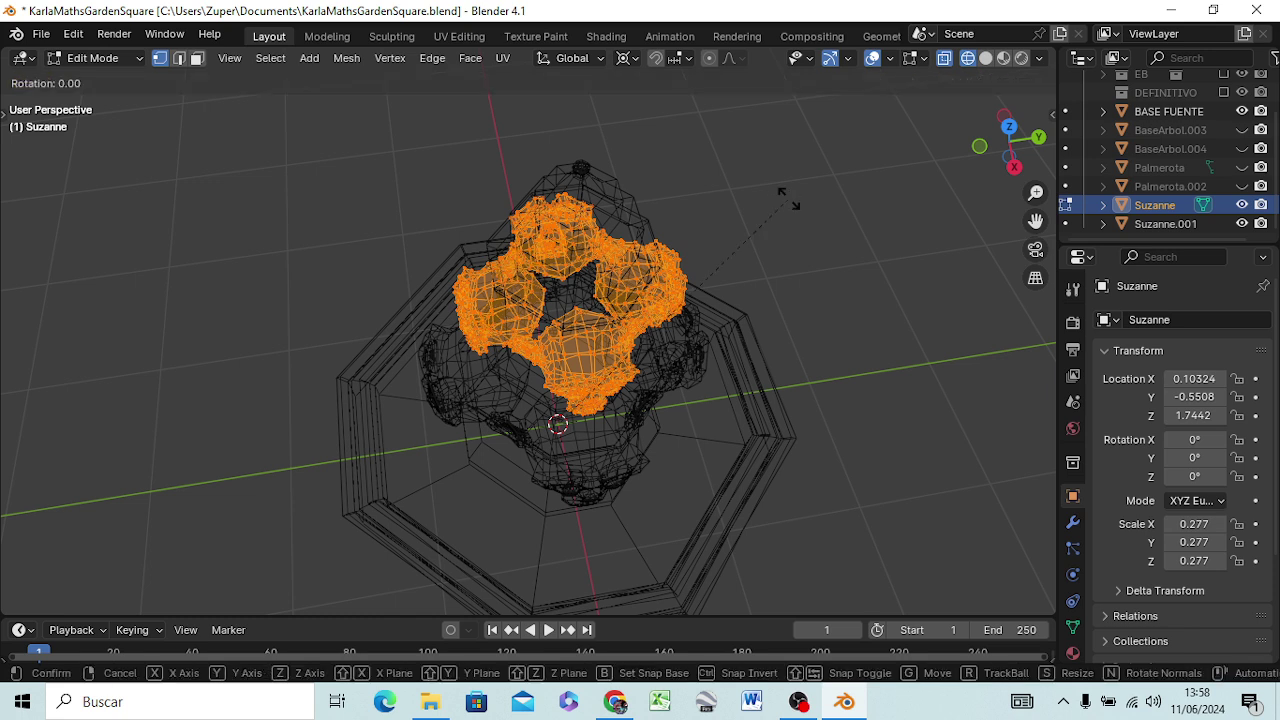
key(z)
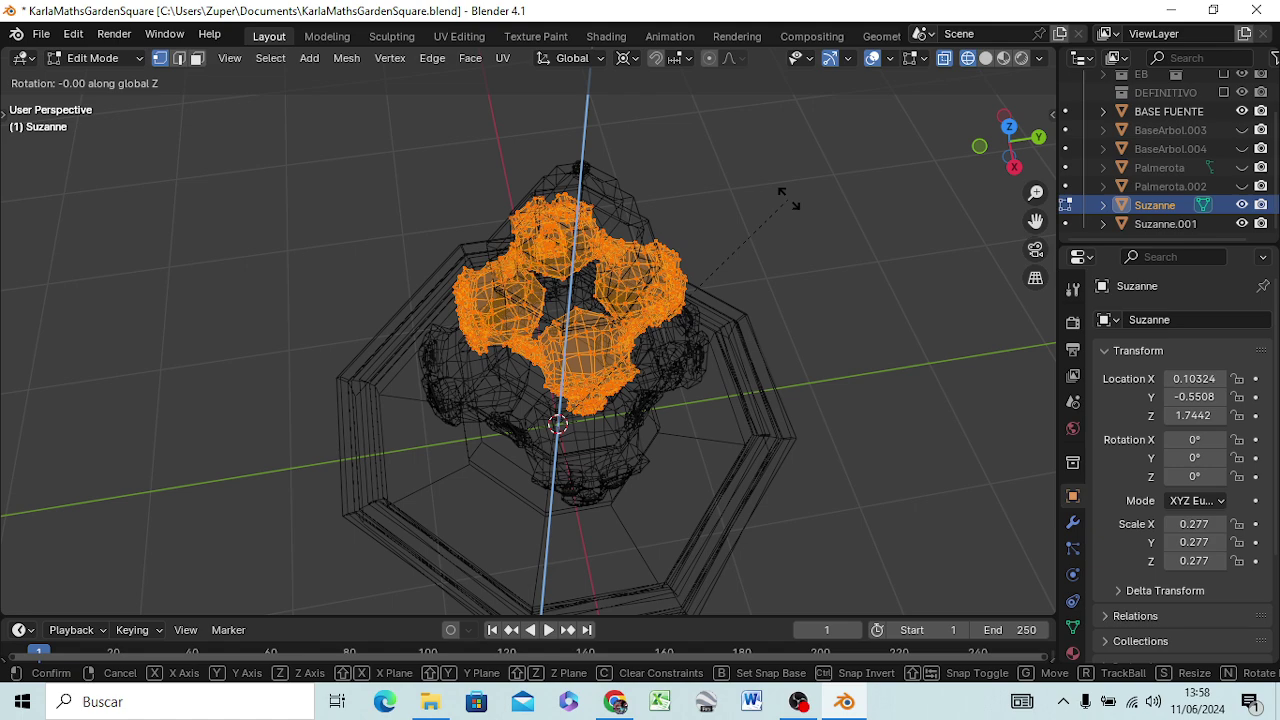
text(45)
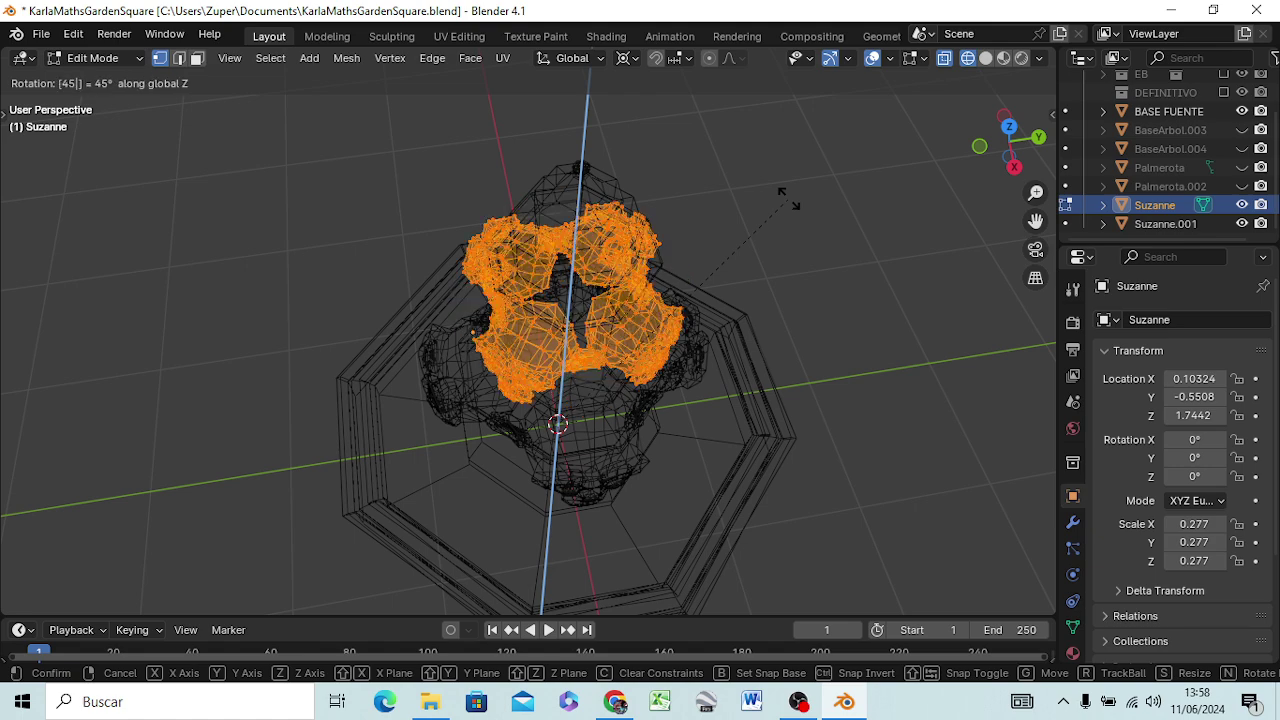
key(Return)
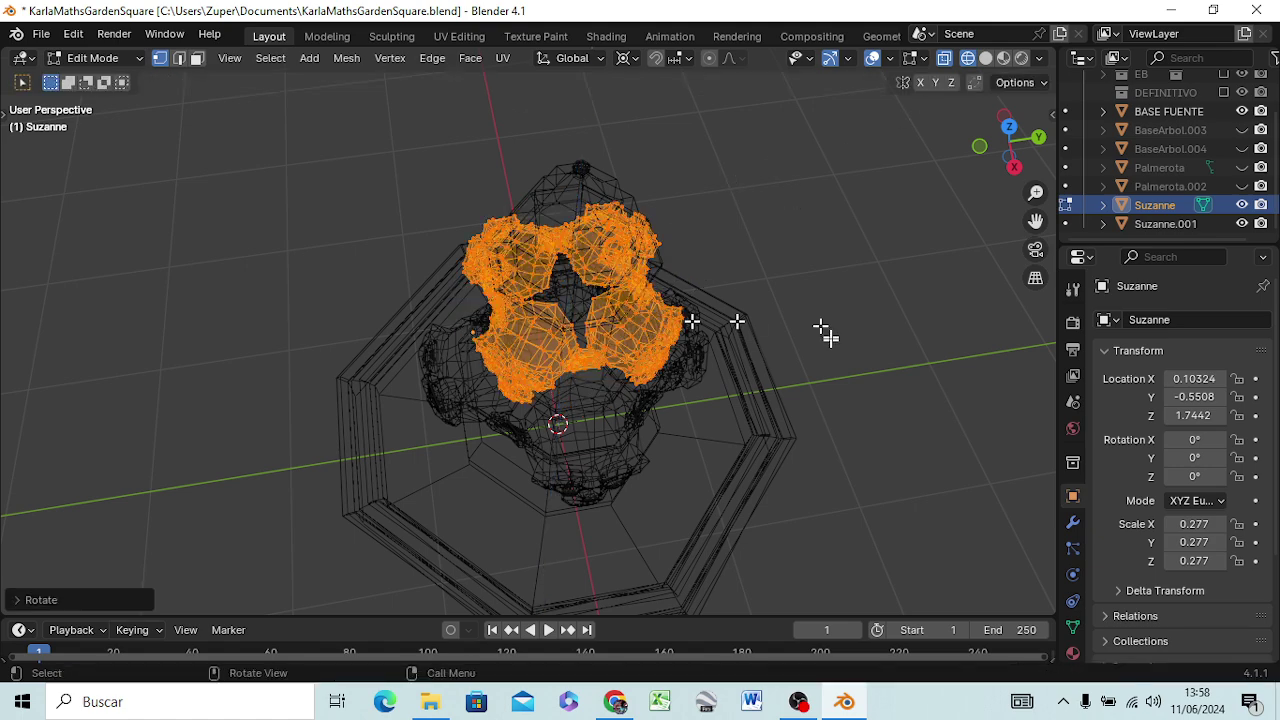
mouse_move(823, 334)
middle_down()
mouse_move(823, 194)
mouse_move(840, 238)
middle_up()
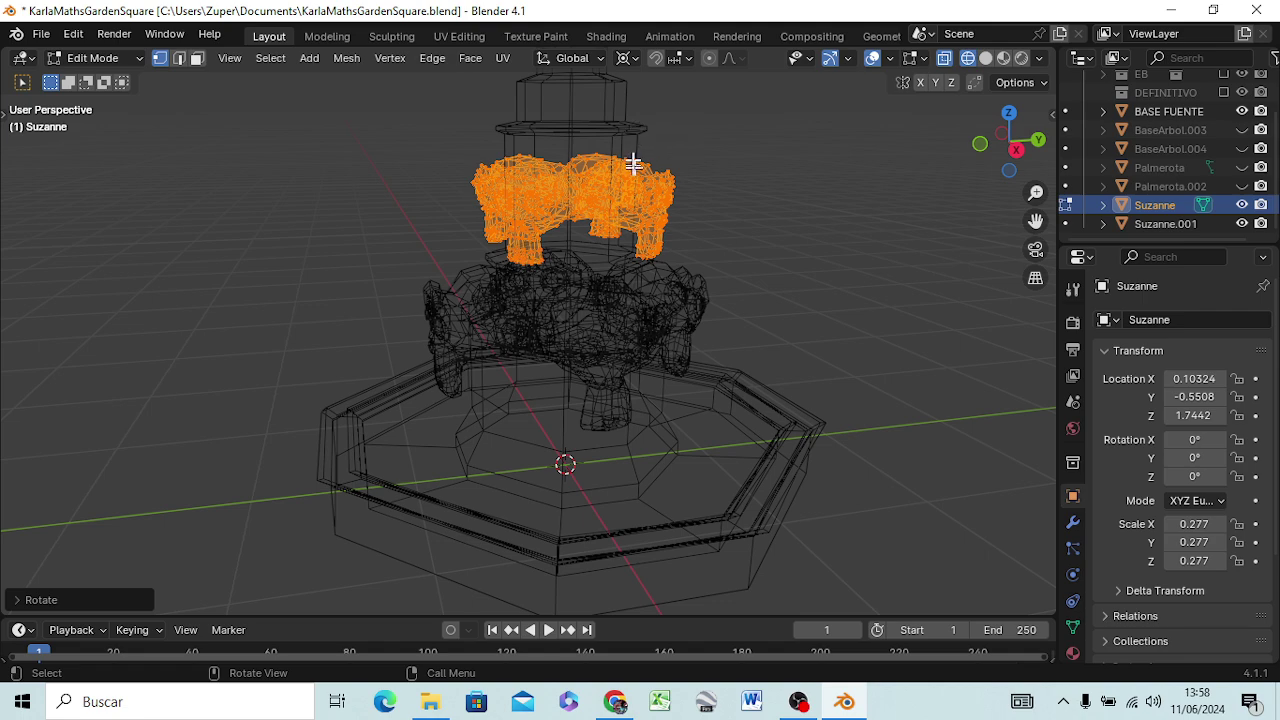
middle_drag(637, 166, 645, 180)
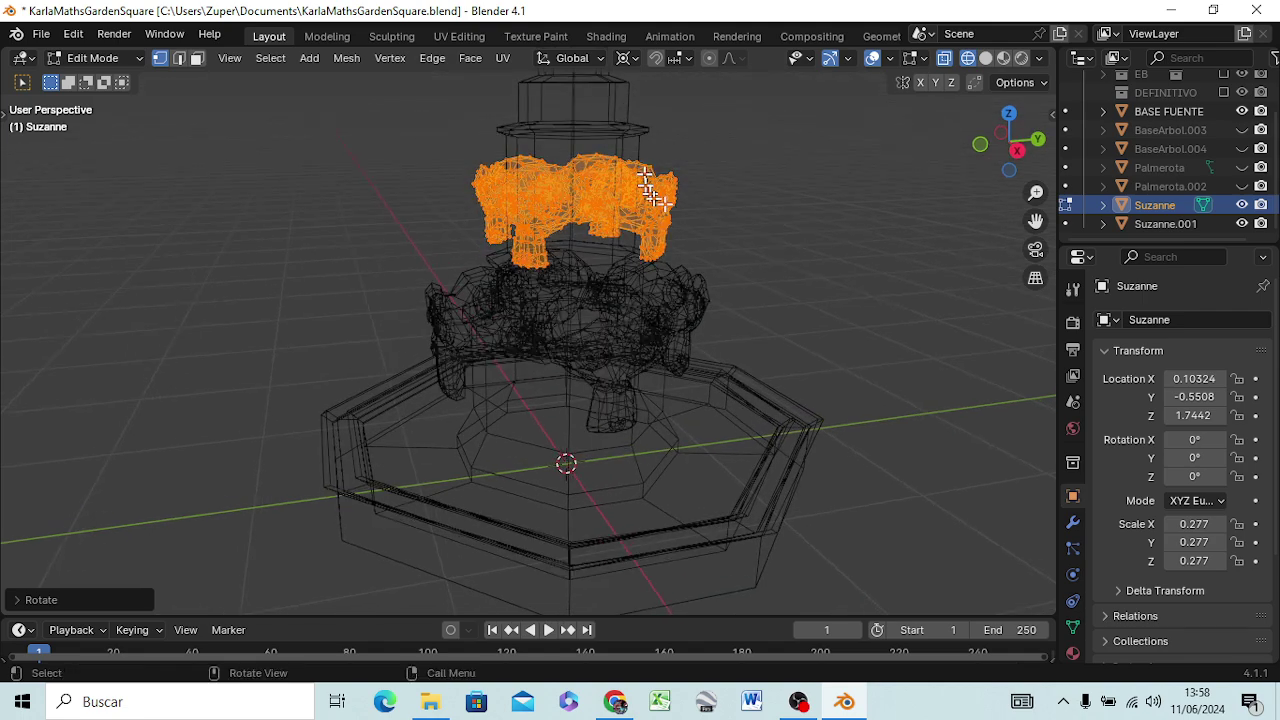
key(KP_7)
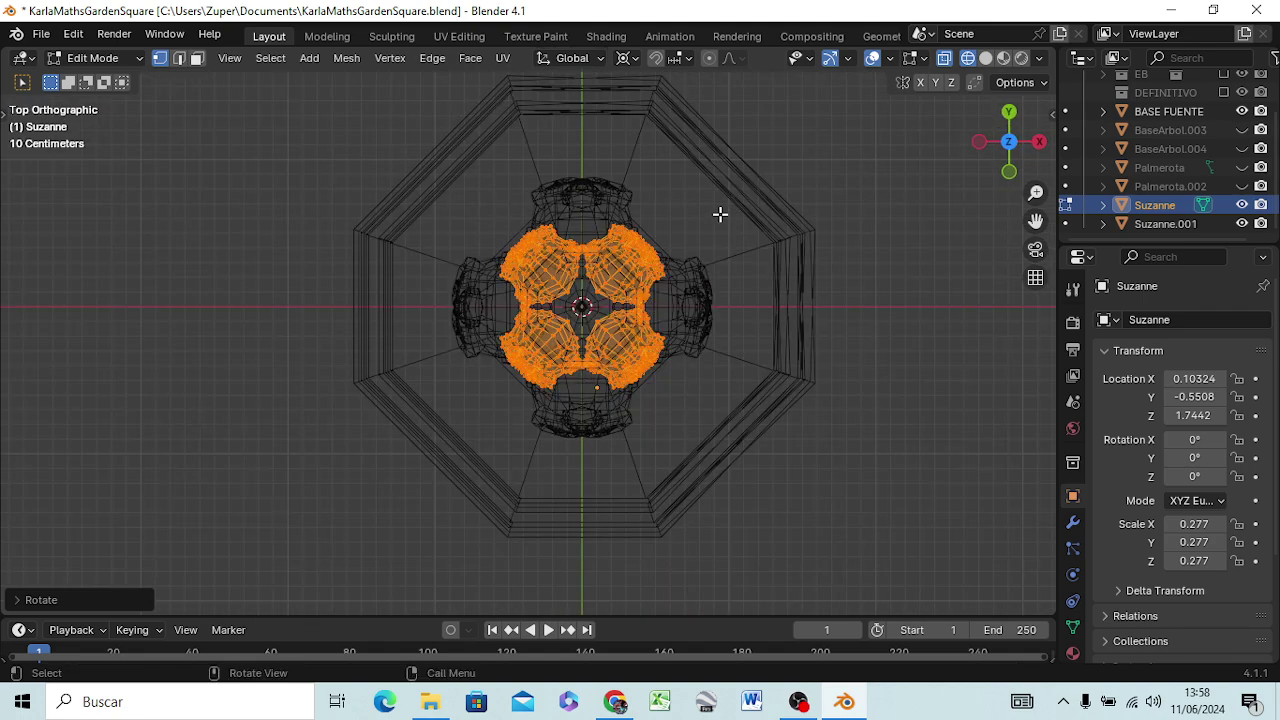
key(KP_1)
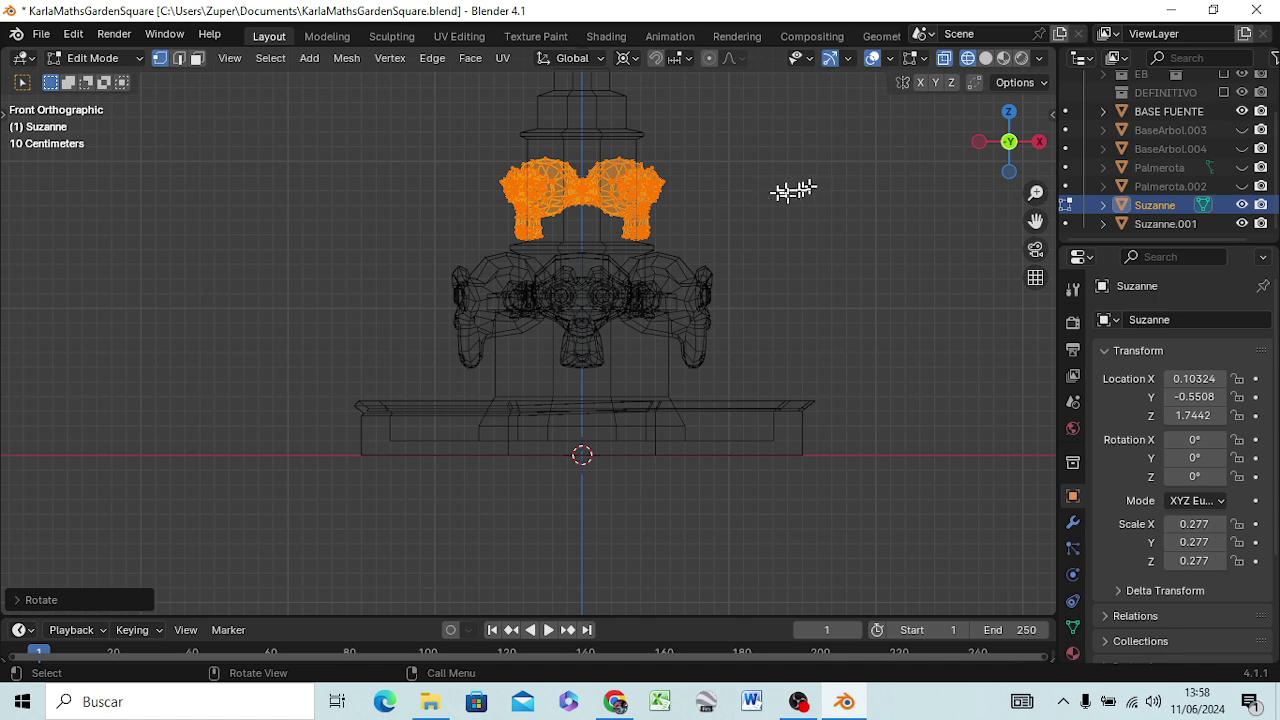
middle_drag(751, 214, 754, 231)
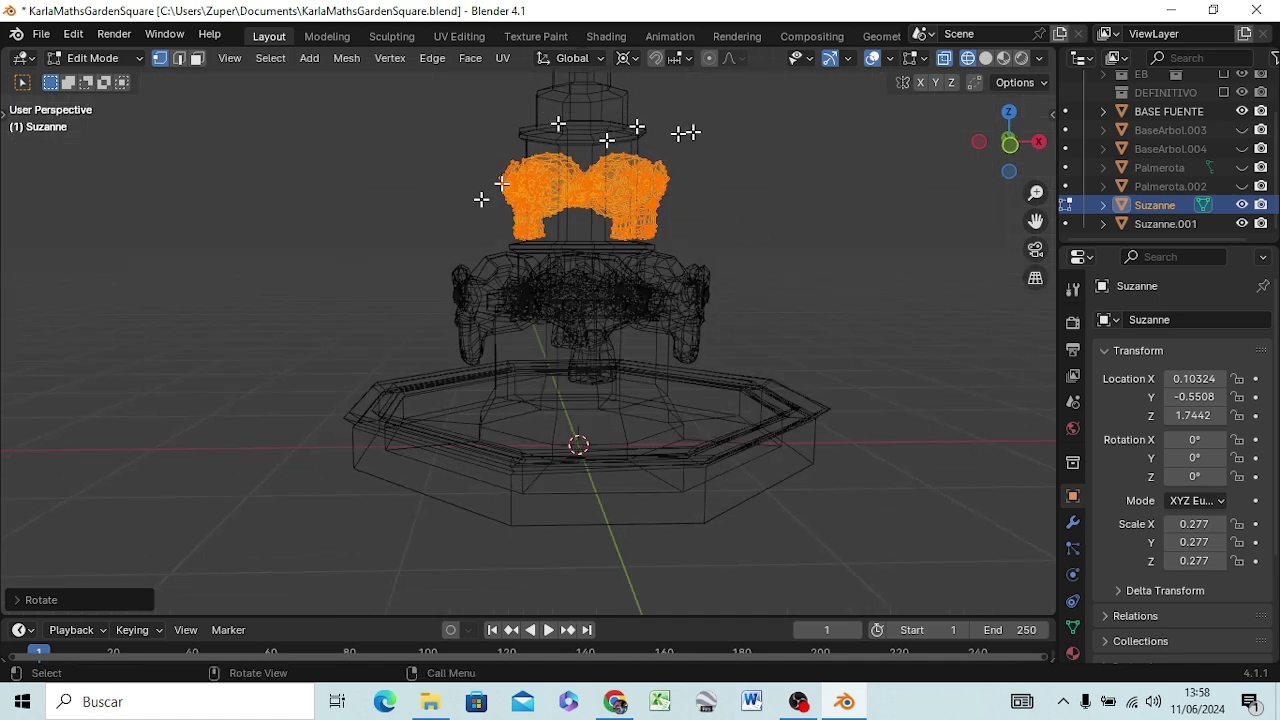
mouse_move(660, 305)
middle_down()
mouse_move(680, 360)
mouse_move(689, 343)
middle_up()
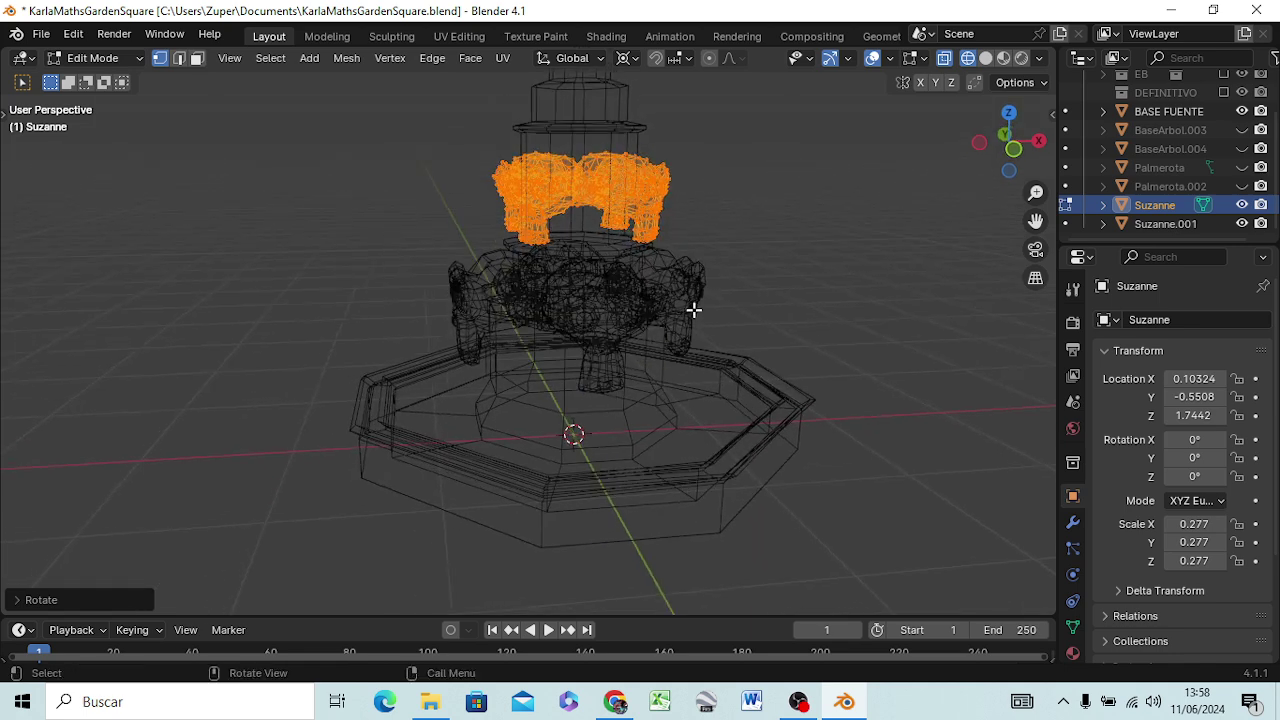
scroll(738, 245, down, 3)
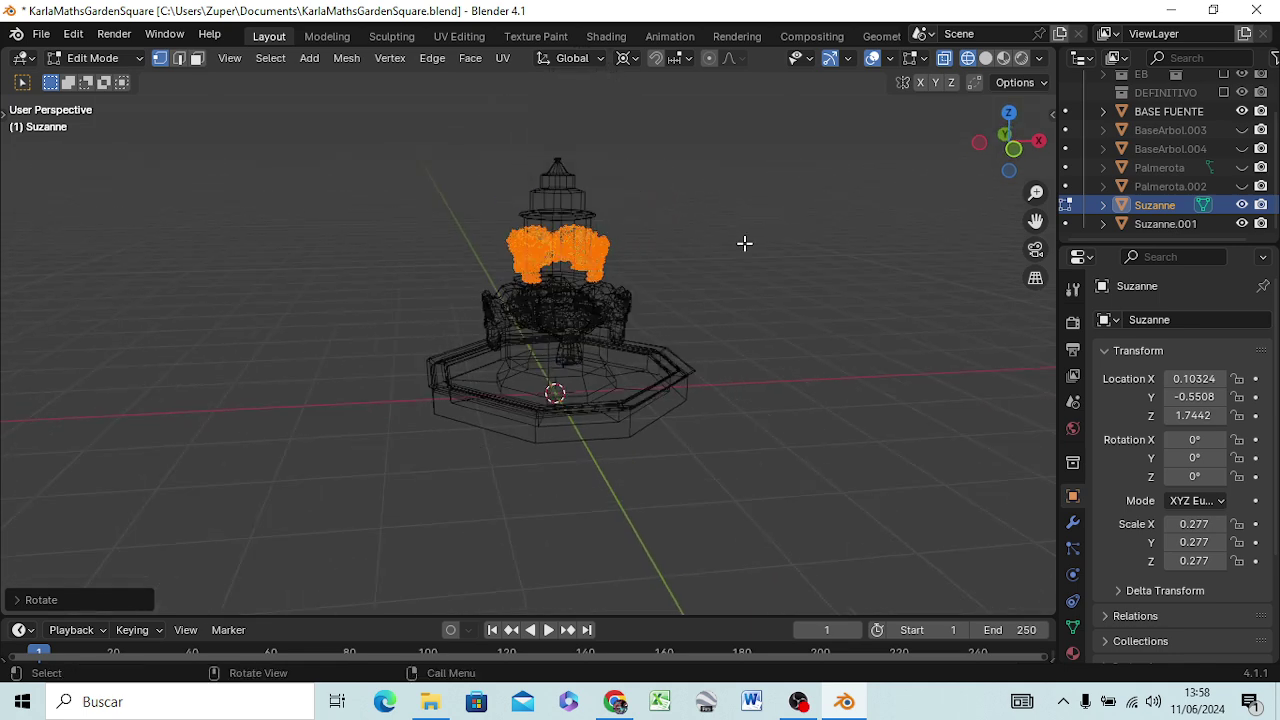
middle_drag(694, 306, 703, 277)
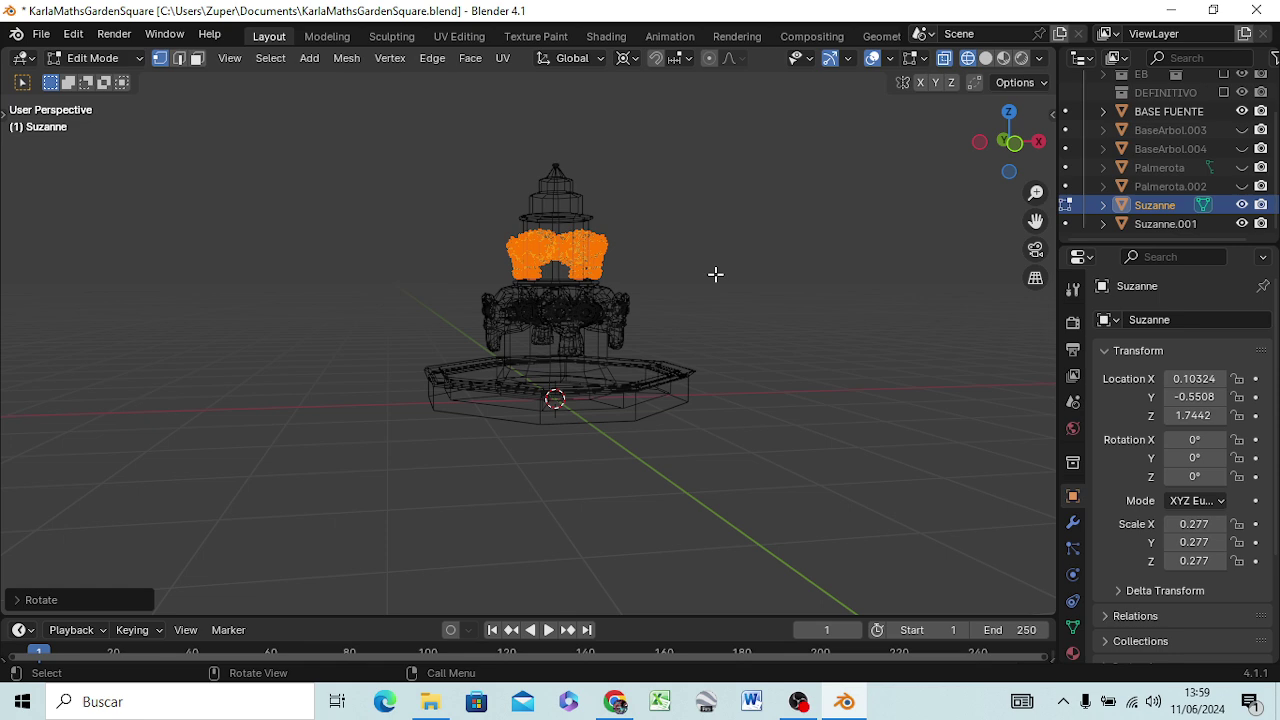
key(KP_7)
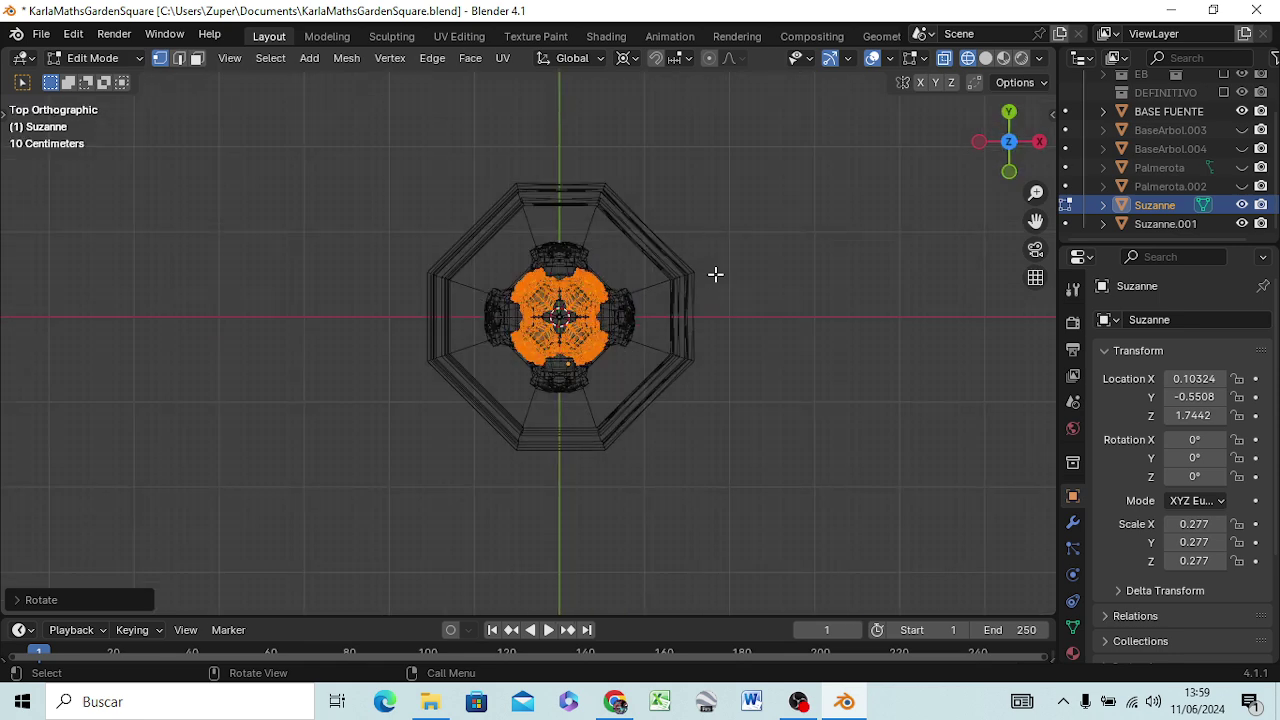
key(KP_1)
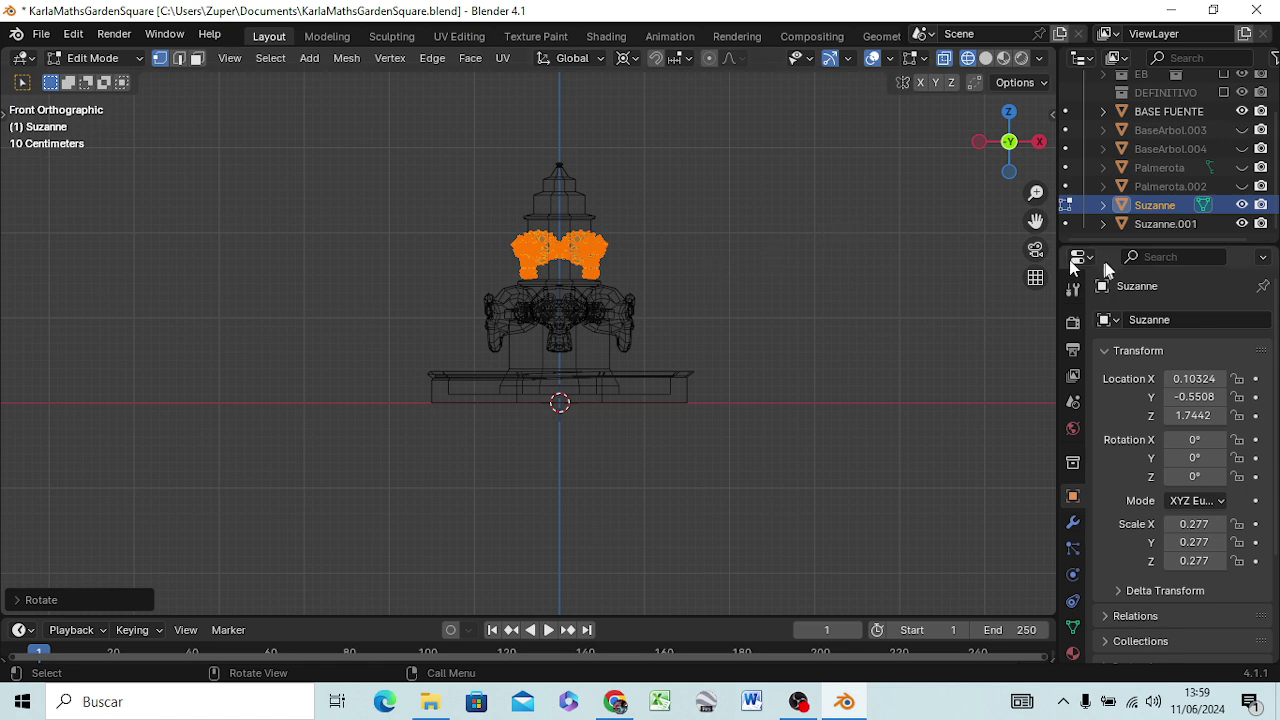
- Copy and paste Suzanne, then raise the pasted ring about 0.57 m along Z
right_click(1151, 206)
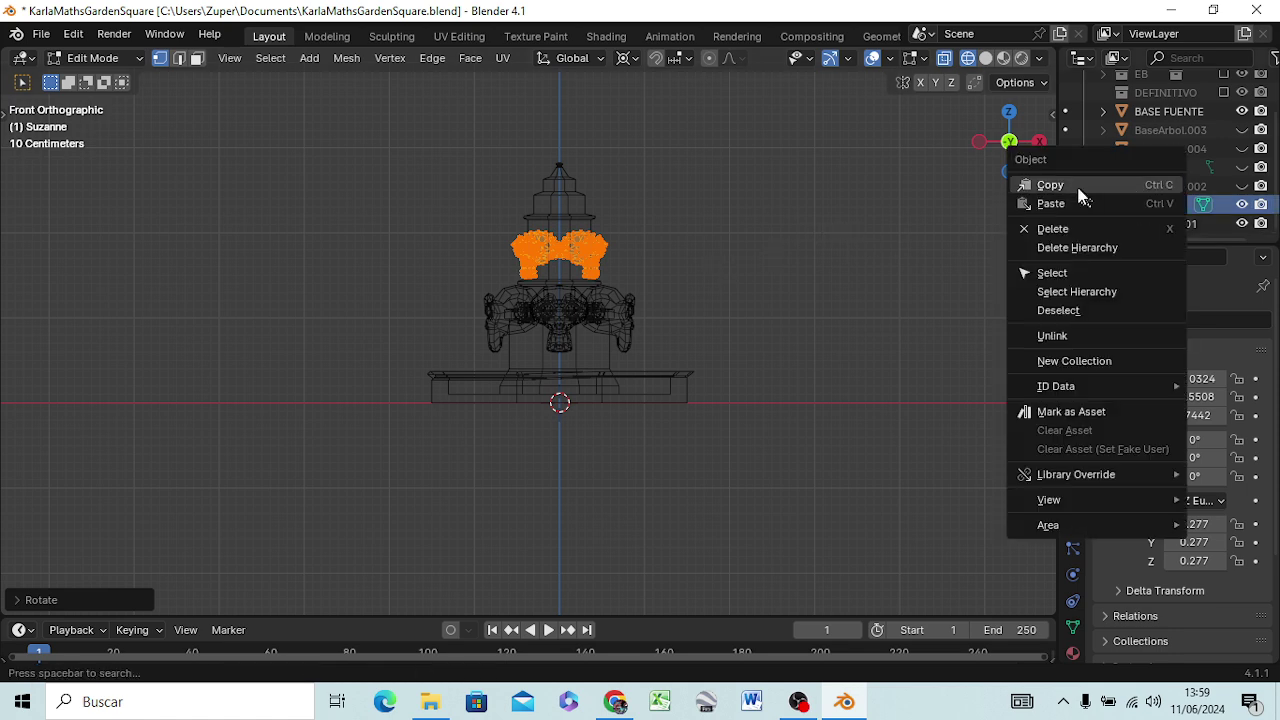
click(1085, 191)
right_click(1154, 208)
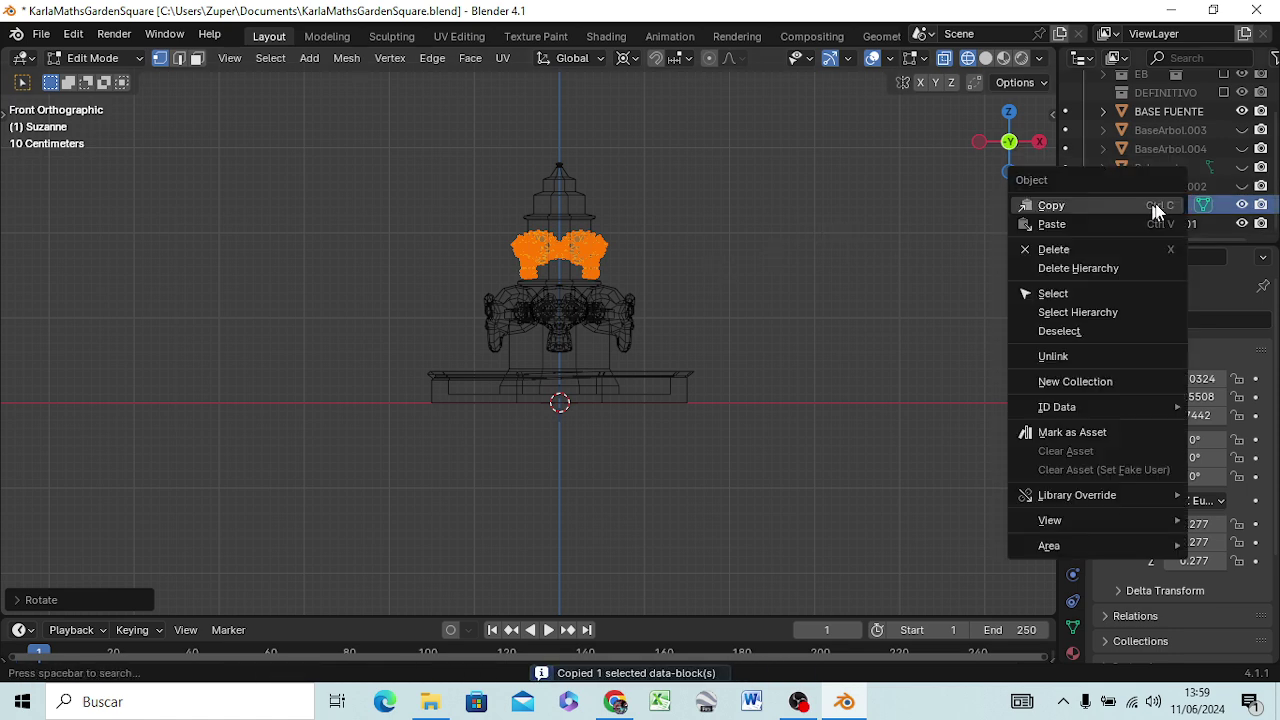
click(1094, 226)
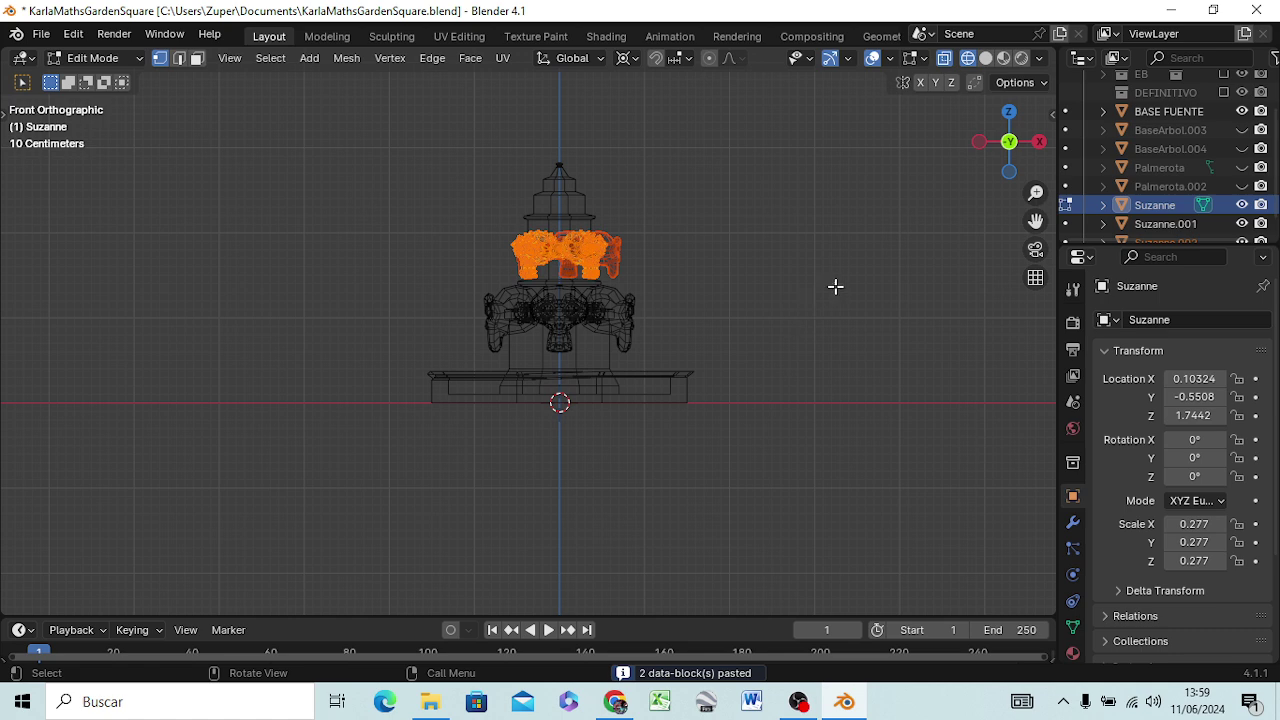
key(g)
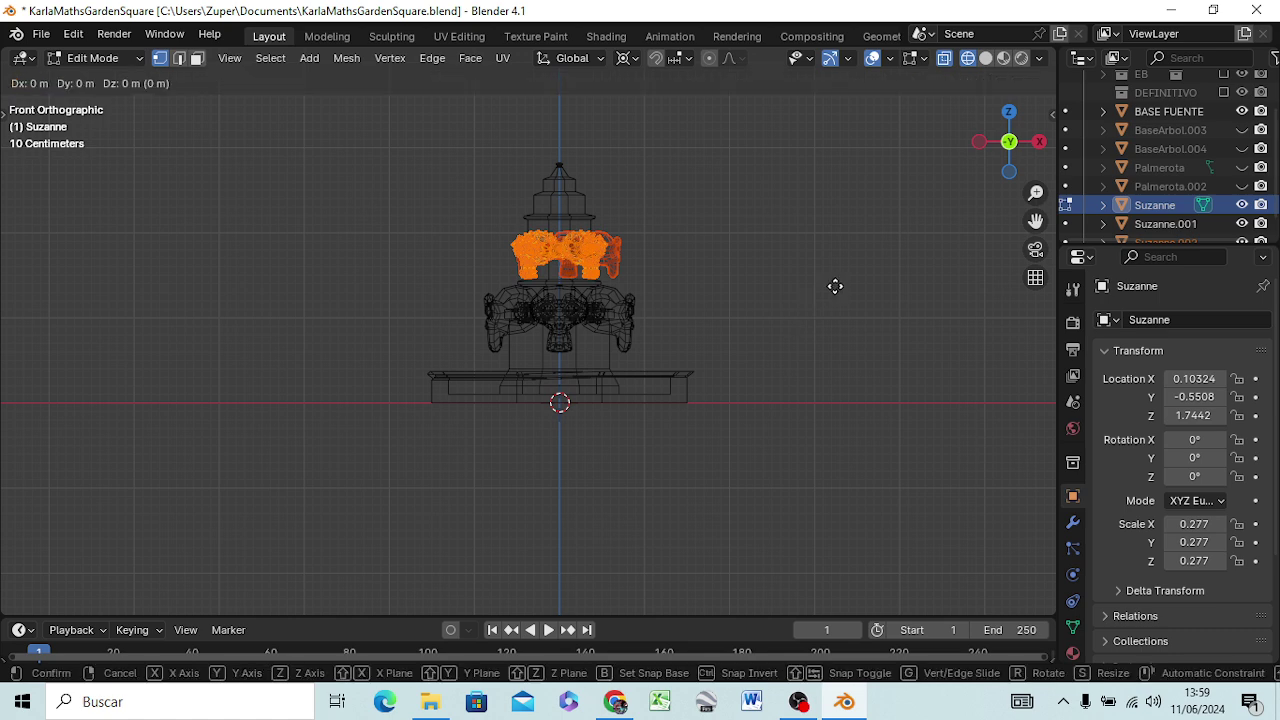
key(z)
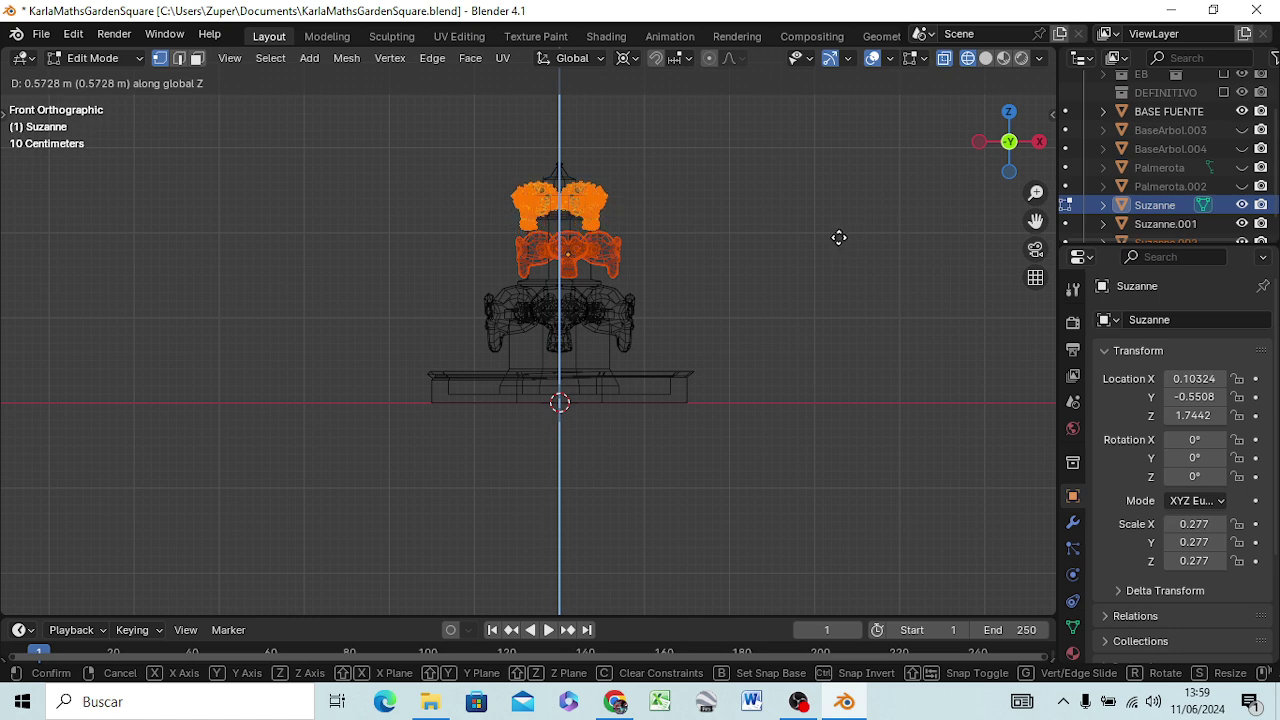
click(839, 237)
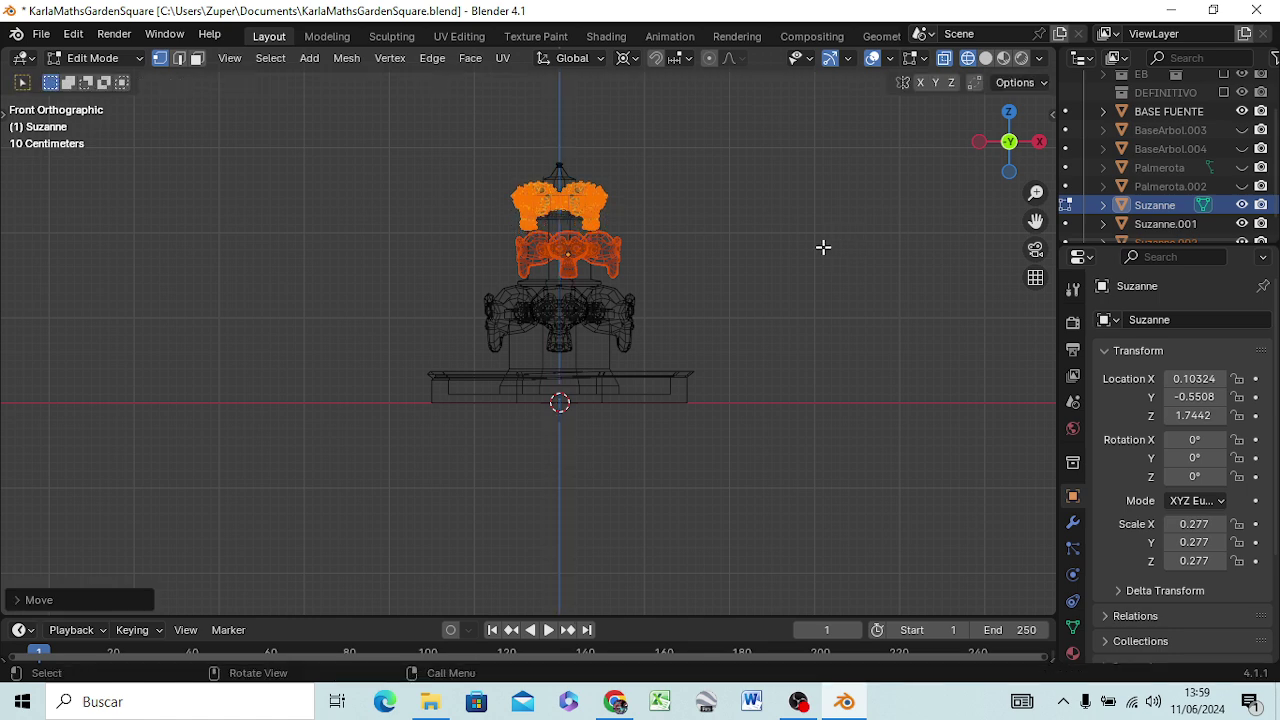
- Shrink the top ring to about 0.83, raise it 0.36 m, and view from above
key(s)
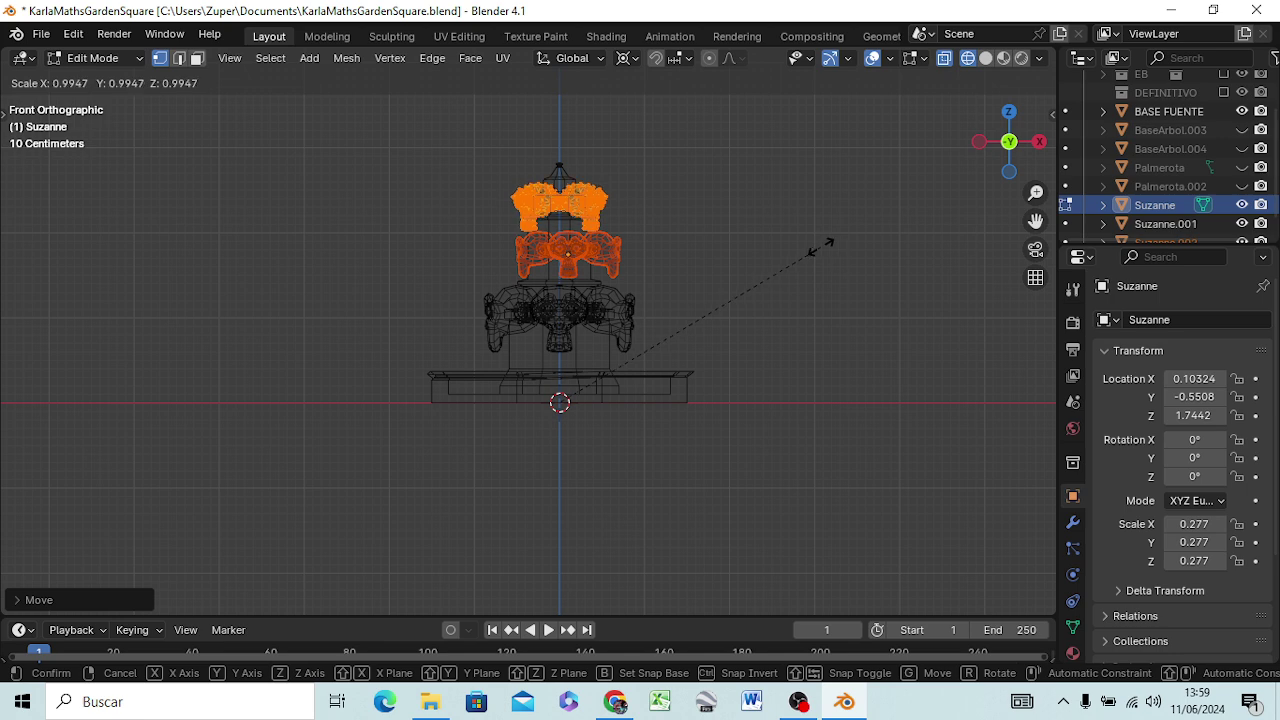
click(769, 255)
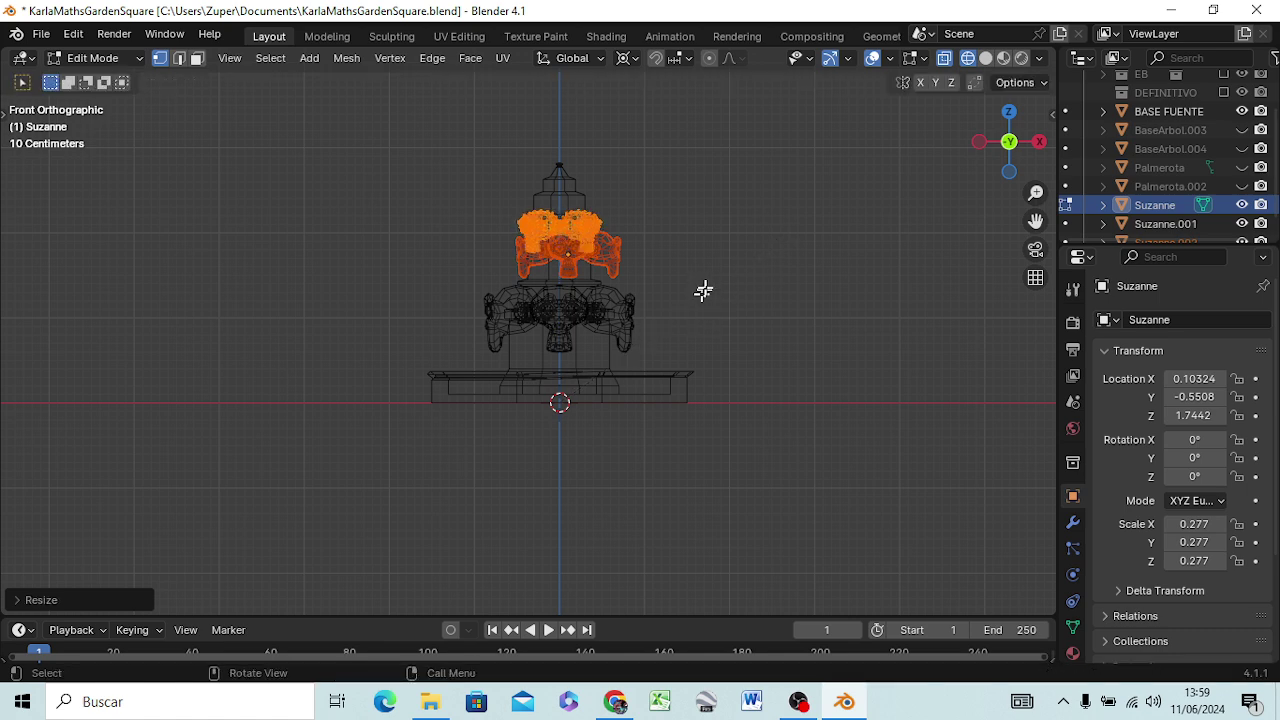
key(g)
key(z)
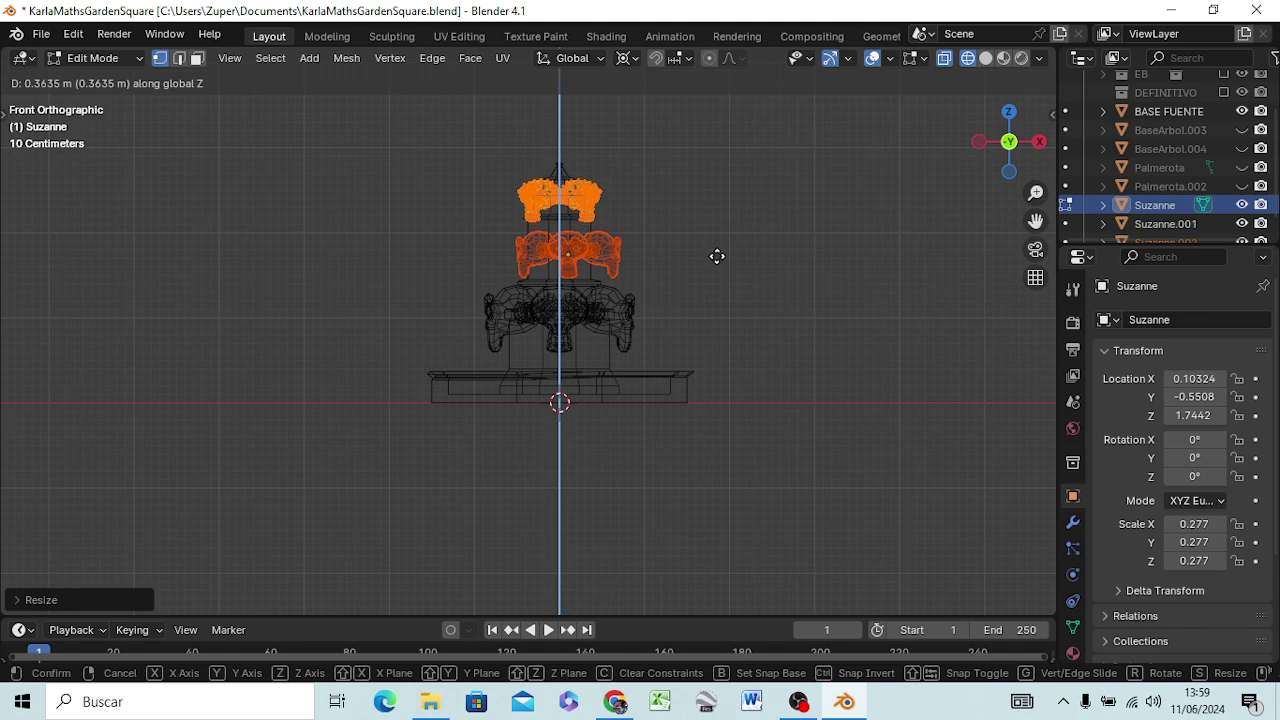
click(720, 262)
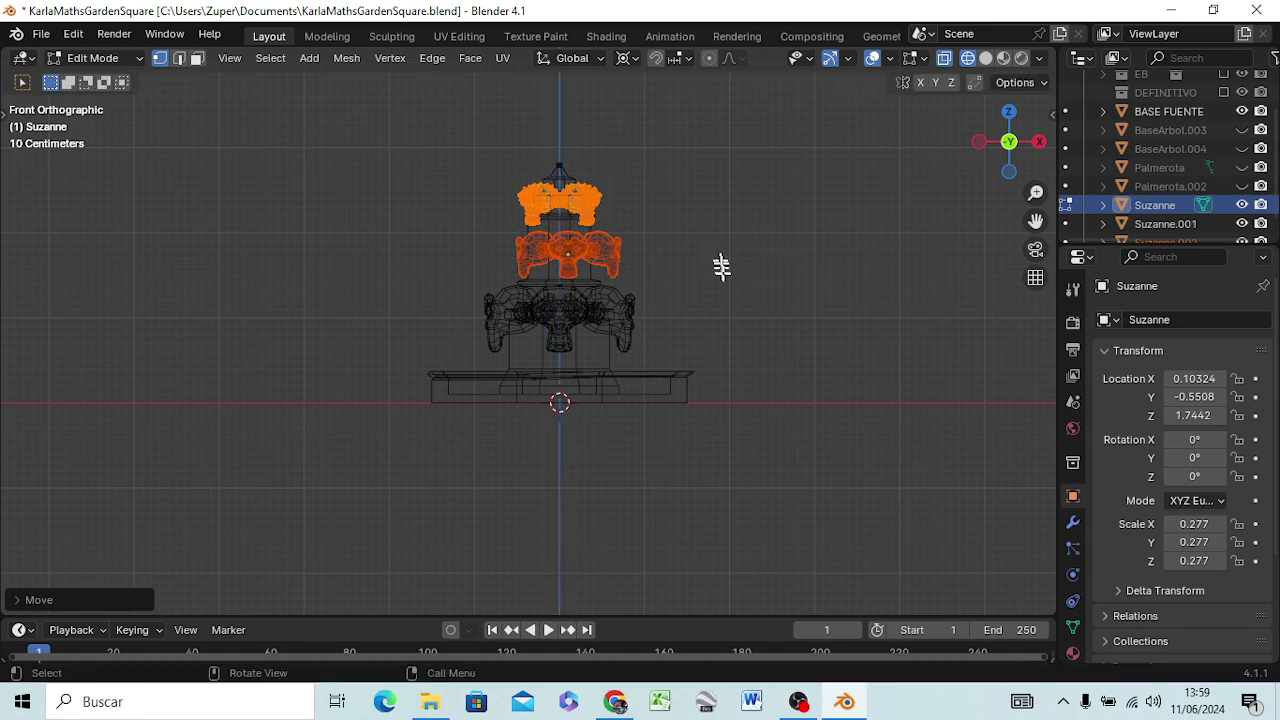
mouse_move(743, 293)
middle_down()
mouse_move(752, 479)
mouse_move(762, 466)
middle_up()
key(KP_7)
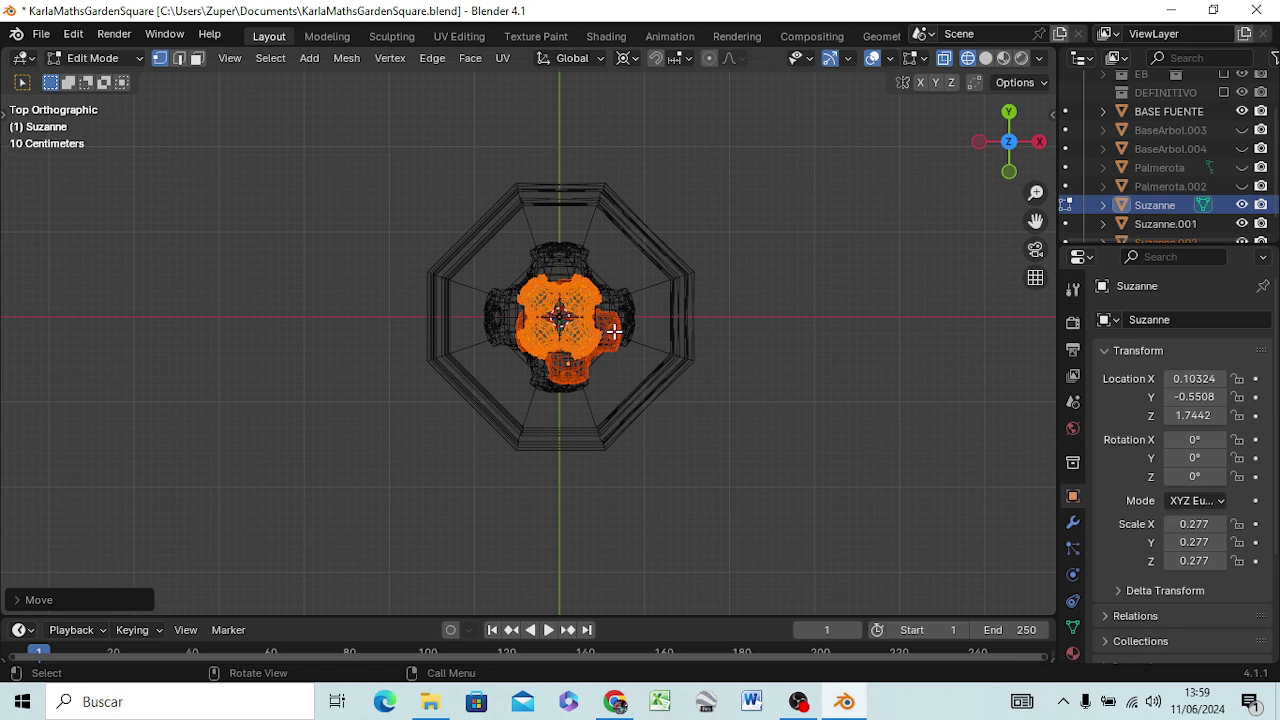
click(1241, 205)
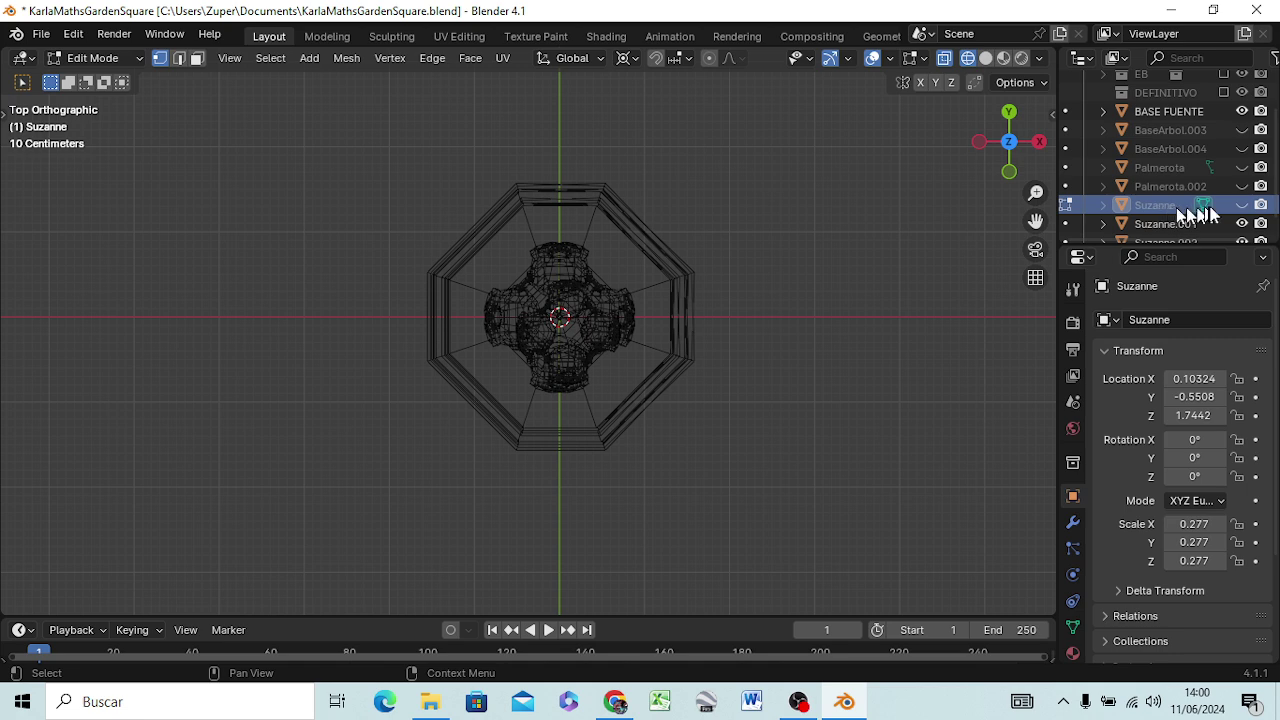
click(1242, 205)
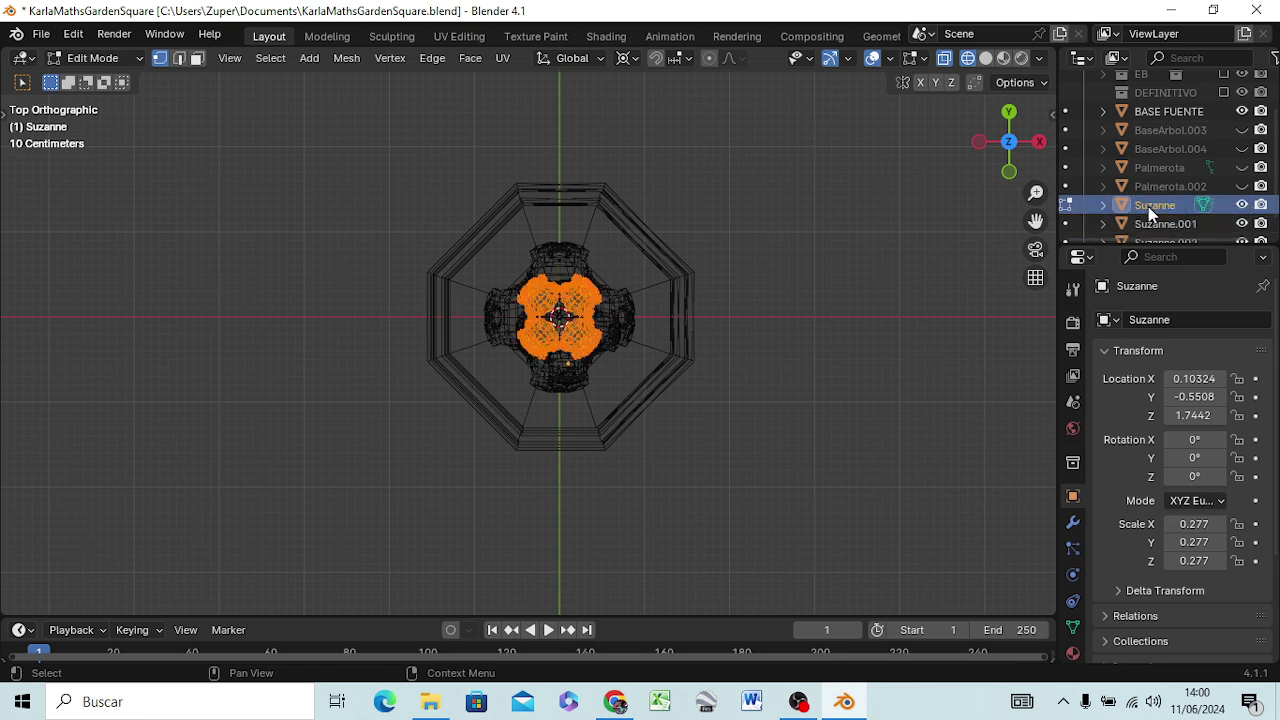
scroll(514, 380, up, 1)
scroll(531, 381, up, 3)
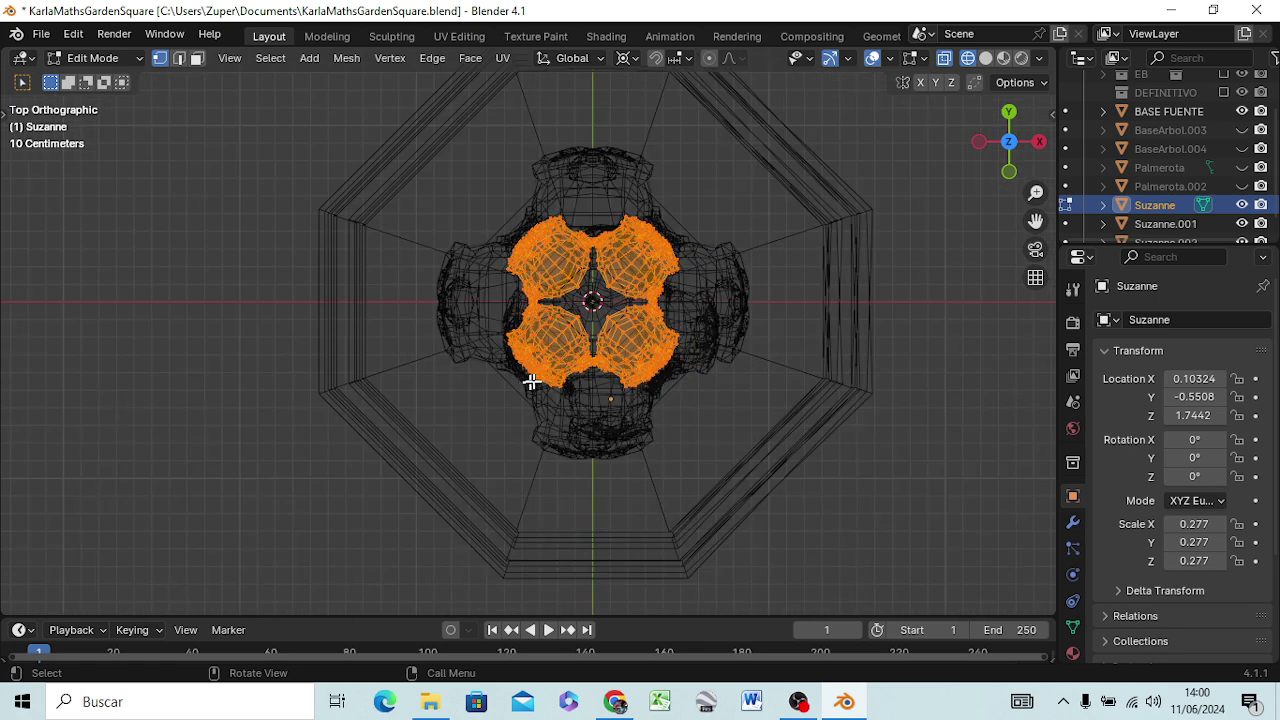
scroll(531, 381, up, 2)
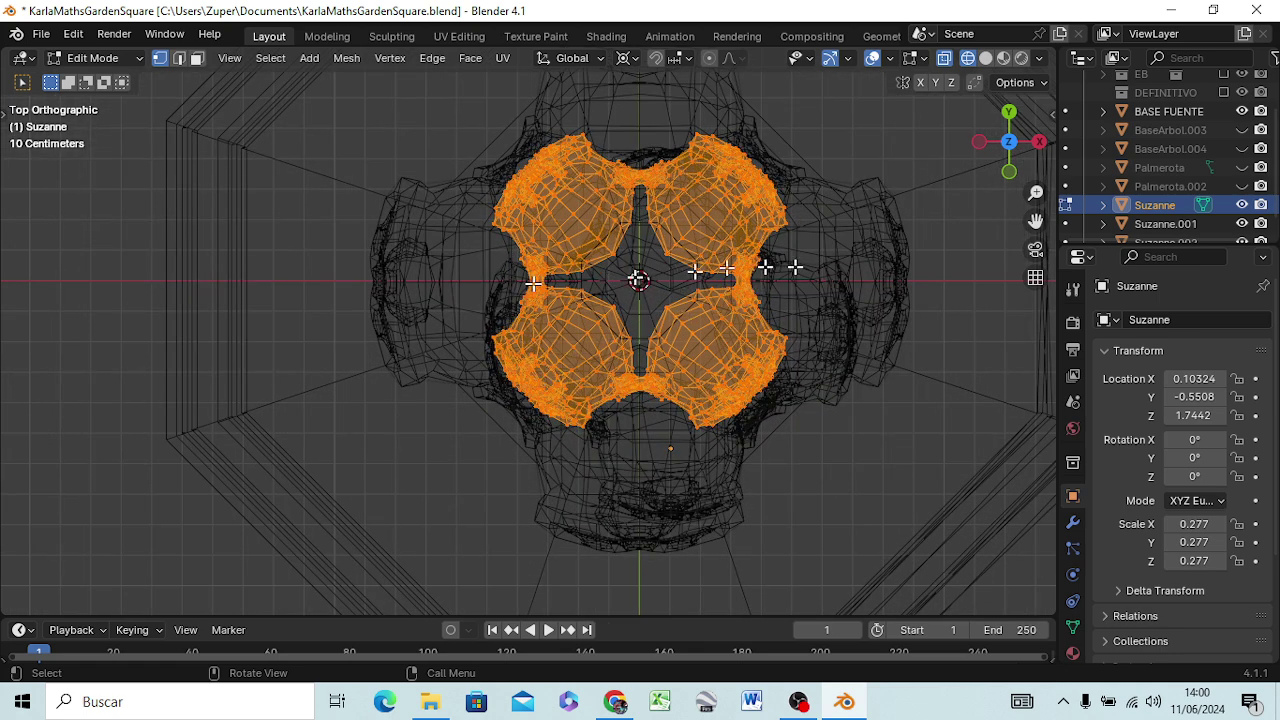
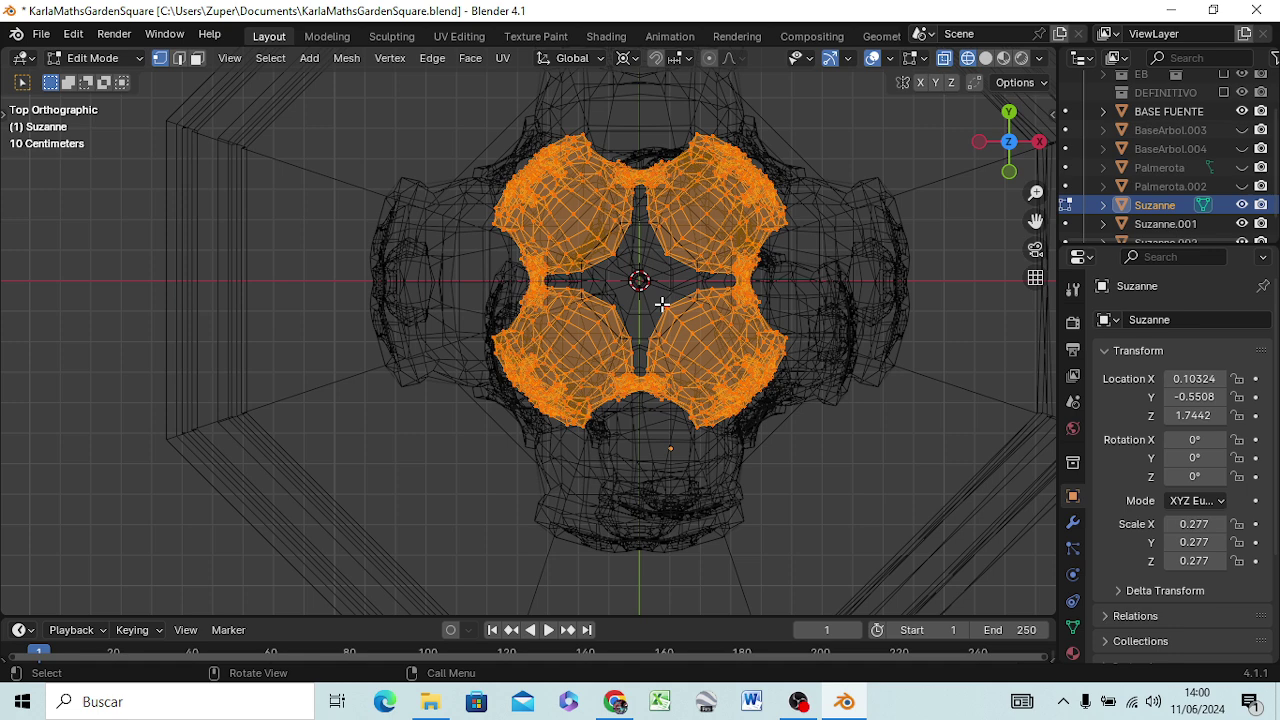
- Select Suzanne.001 and toggle eye icons for Suzanne, Suzanne.001 and Palmerota.002 to compare pieces
click(1152, 225)
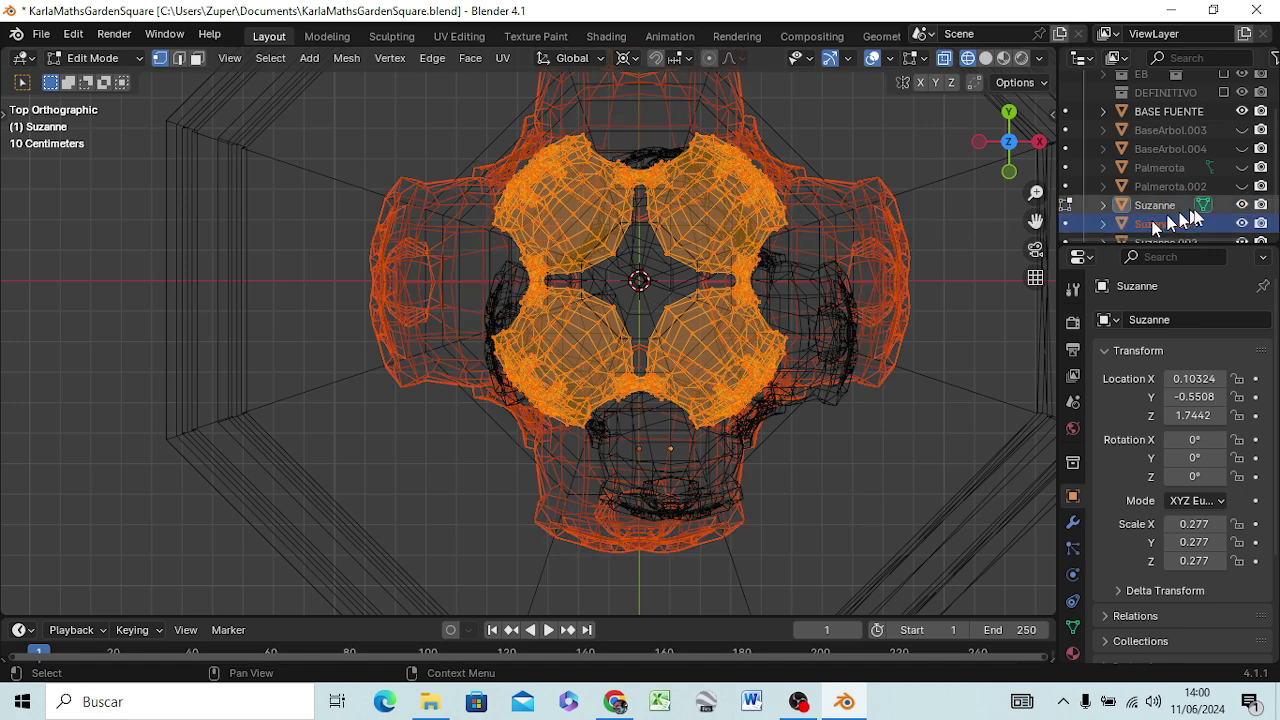
click(1241, 223)
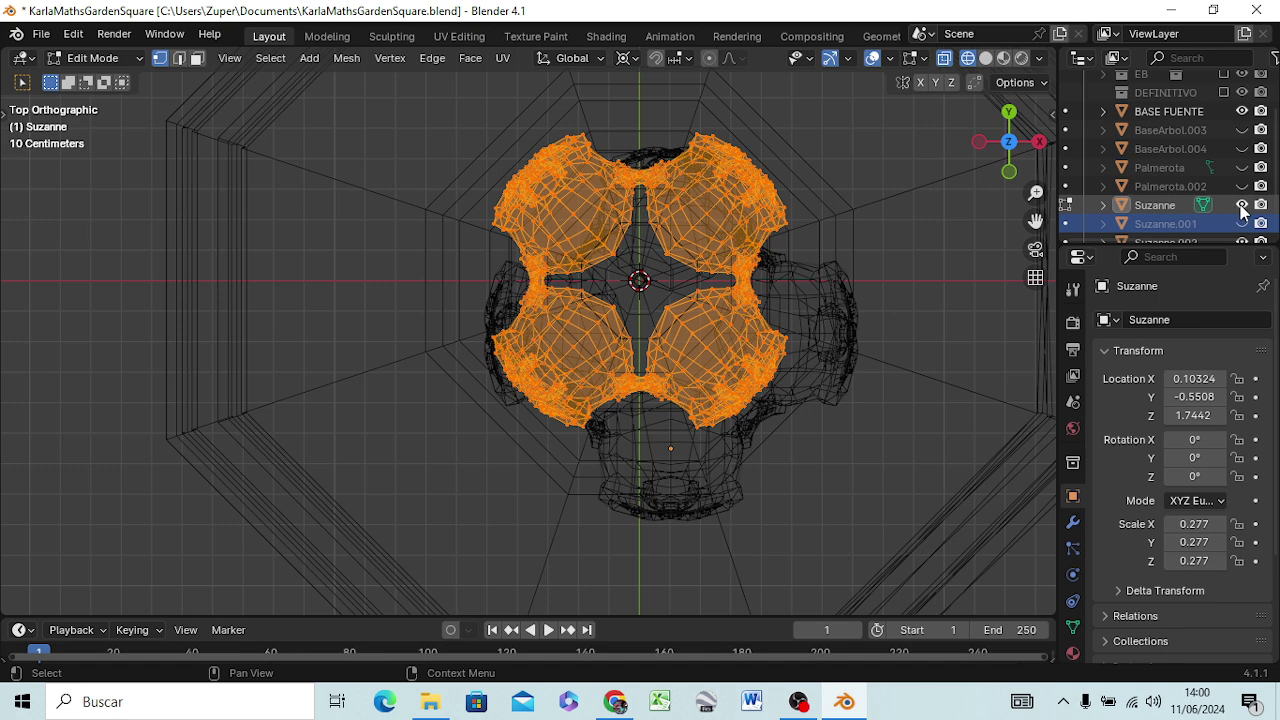
click(1241, 205)
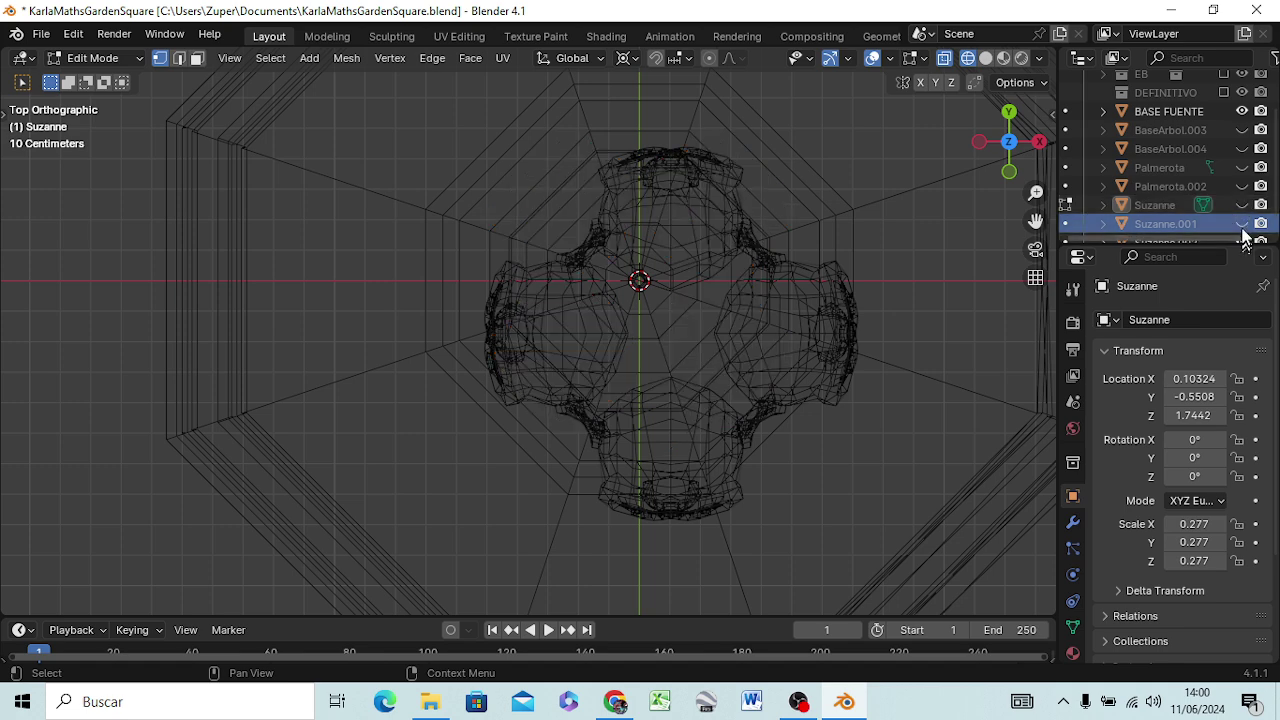
click(1241, 223)
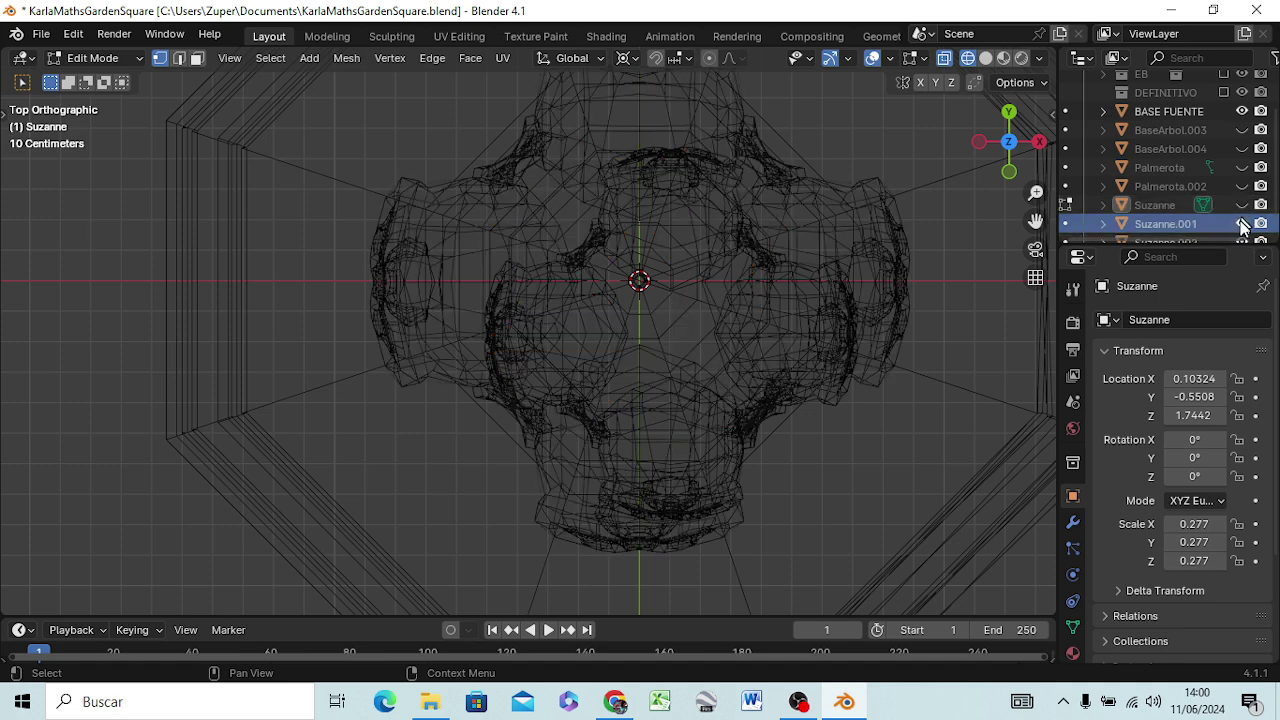
click(1241, 223)
click(1241, 205)
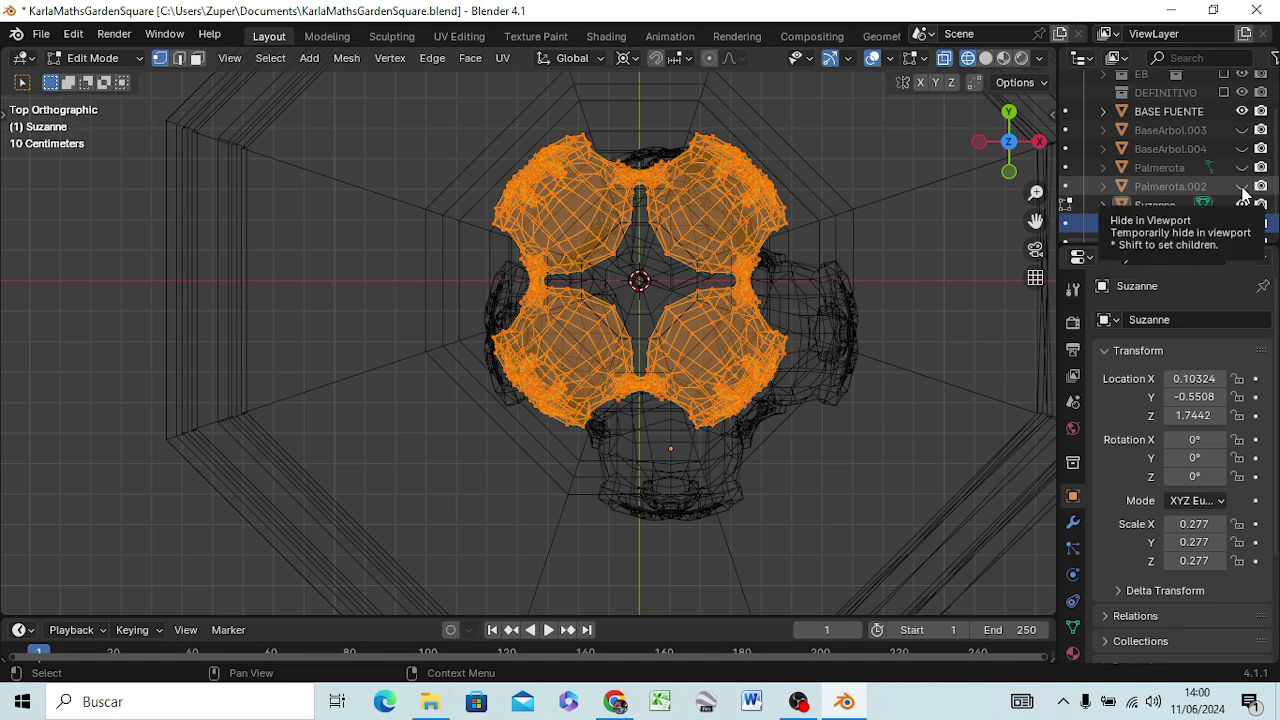
click(1242, 187)
click(1242, 187)
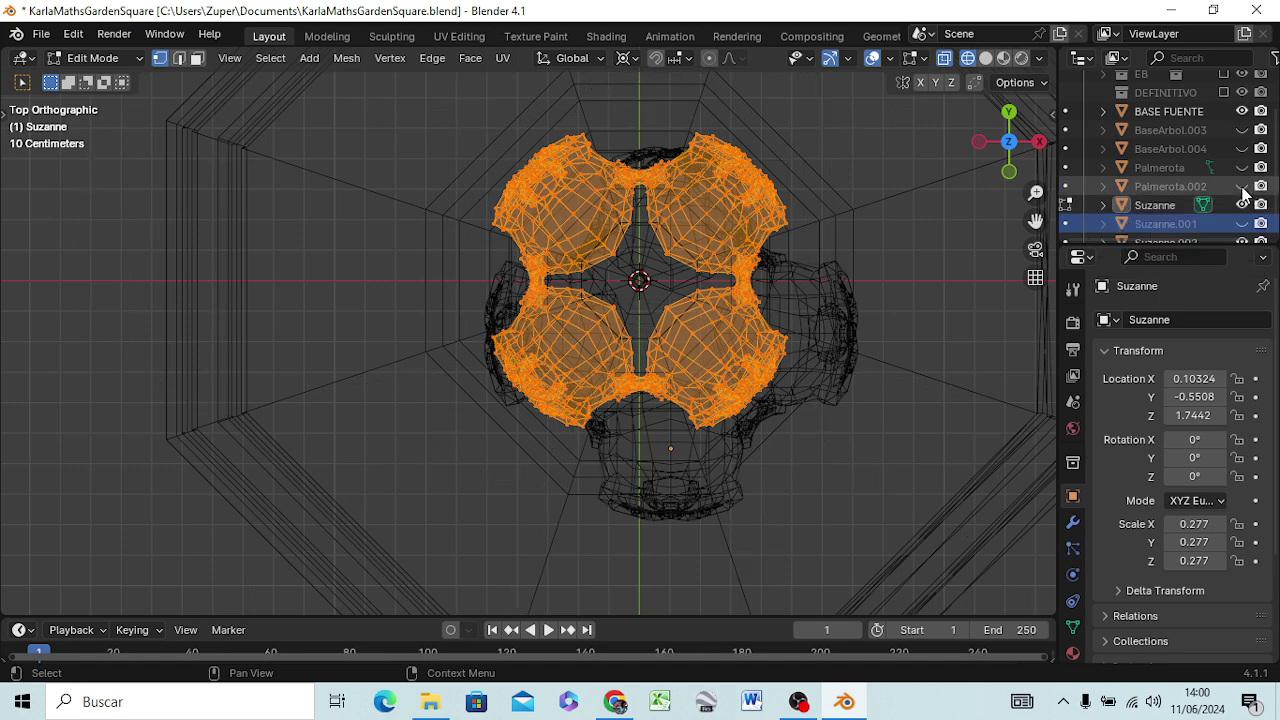
click(1242, 224)
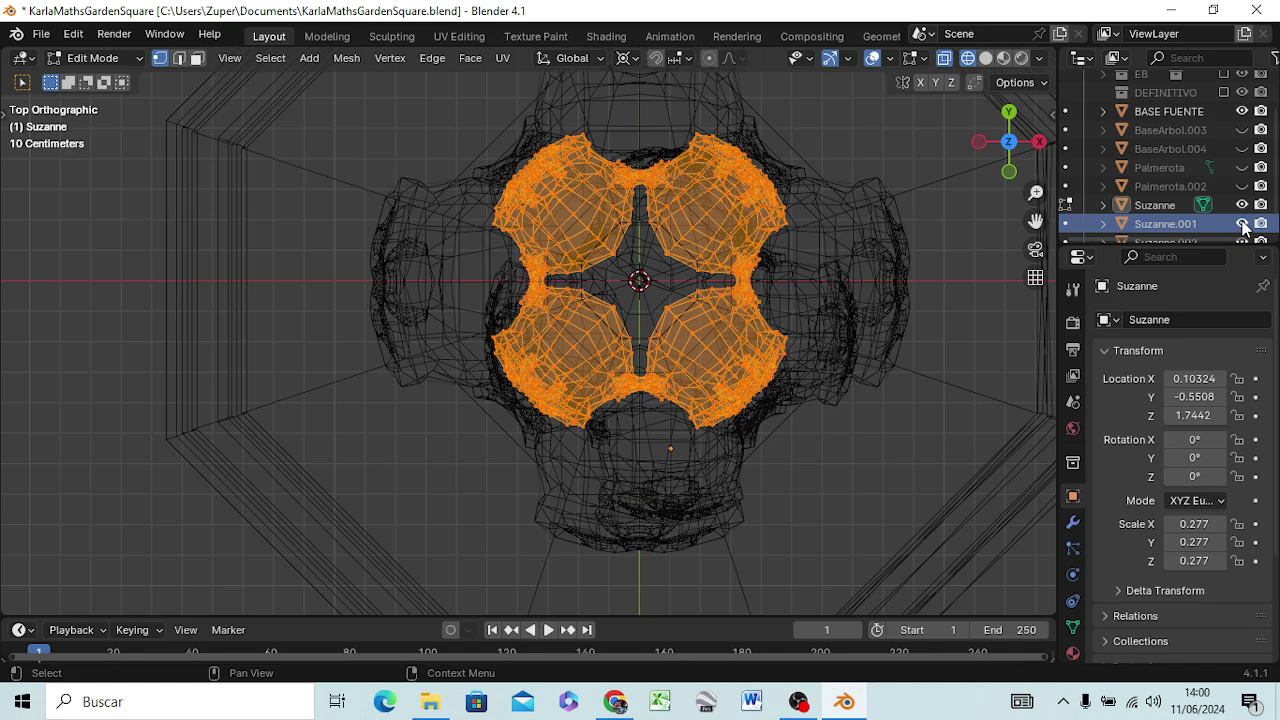
- Orbit into perspective, reselect Suzanne.001, and hide Suzanne and Suzanne.002
scroll(960, 360, down, 2)
scroll(930, 380, down, 1)
mouse_move(759, 465)
middle_down()
mouse_move(783, 323)
mouse_move(729, 457)
mouse_move(734, 345)
middle_up()
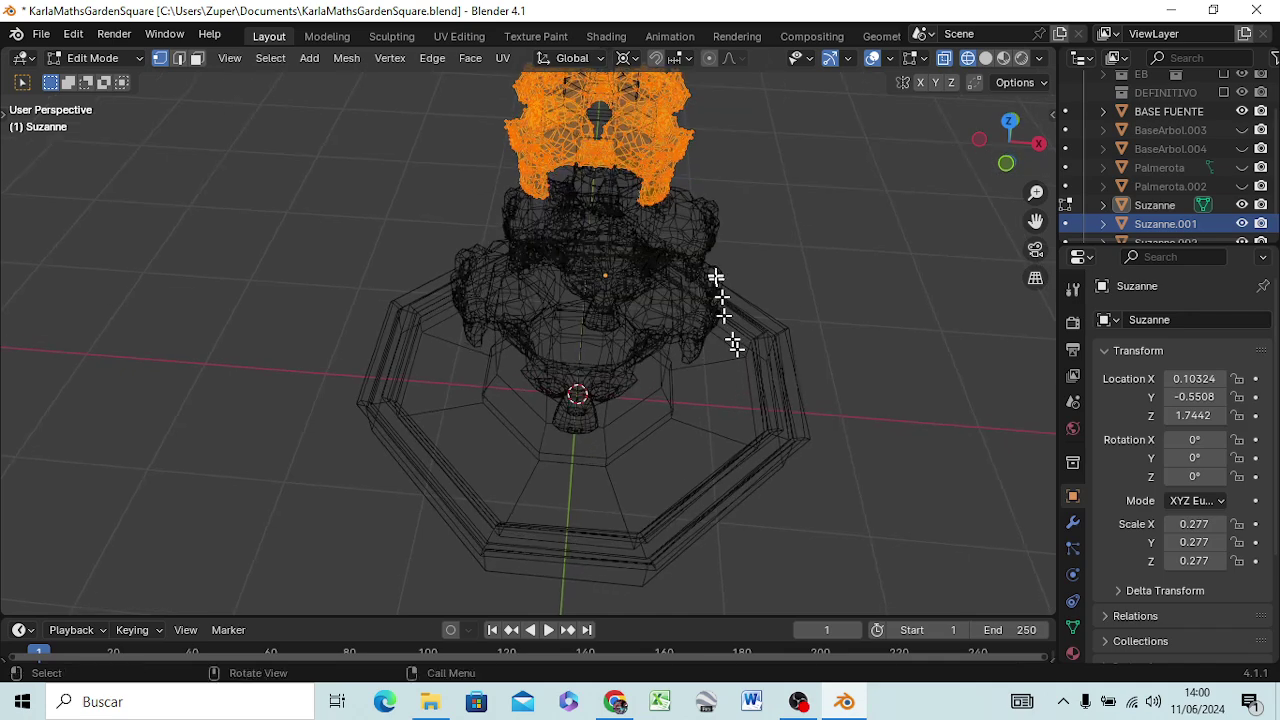
click(698, 228)
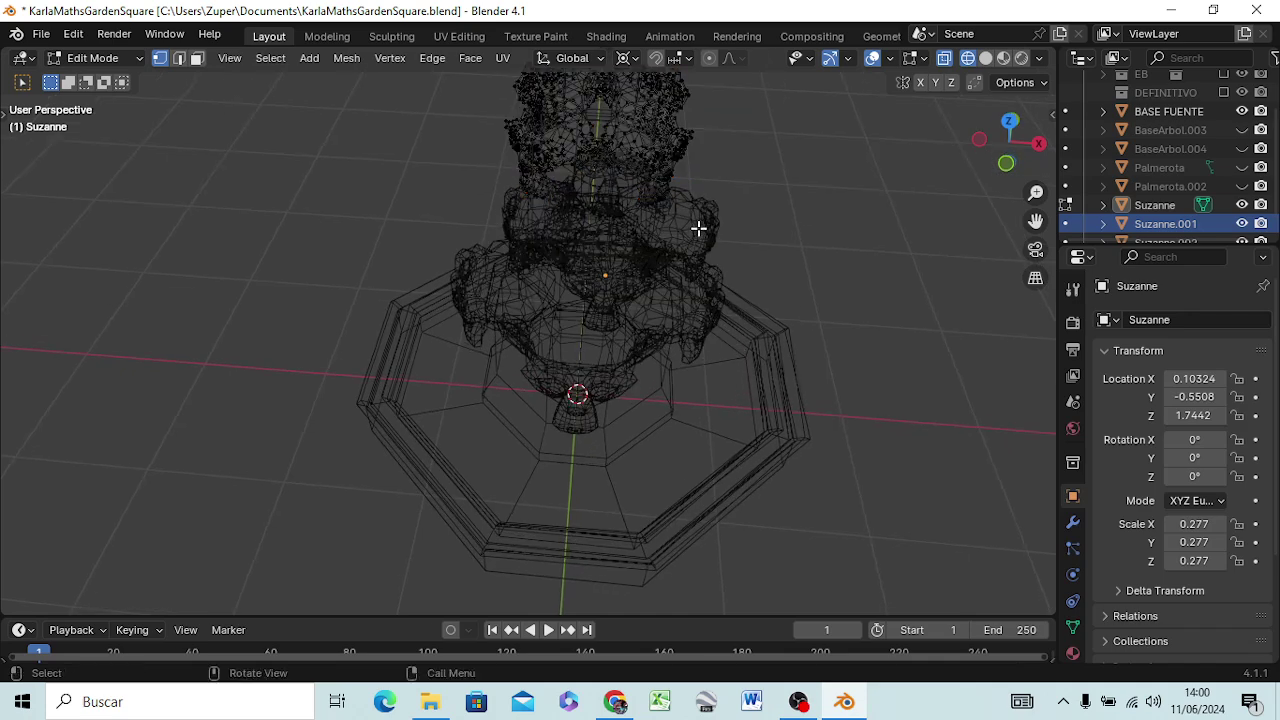
click(1157, 226)
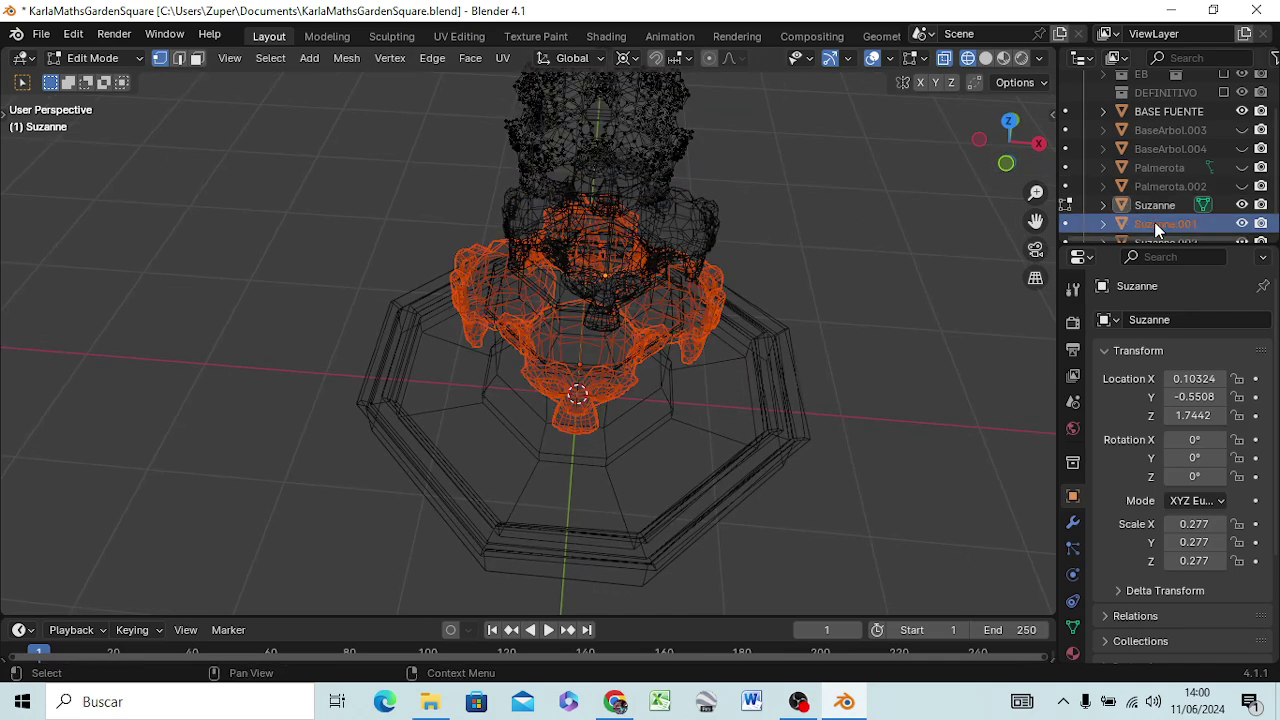
click(1243, 205)
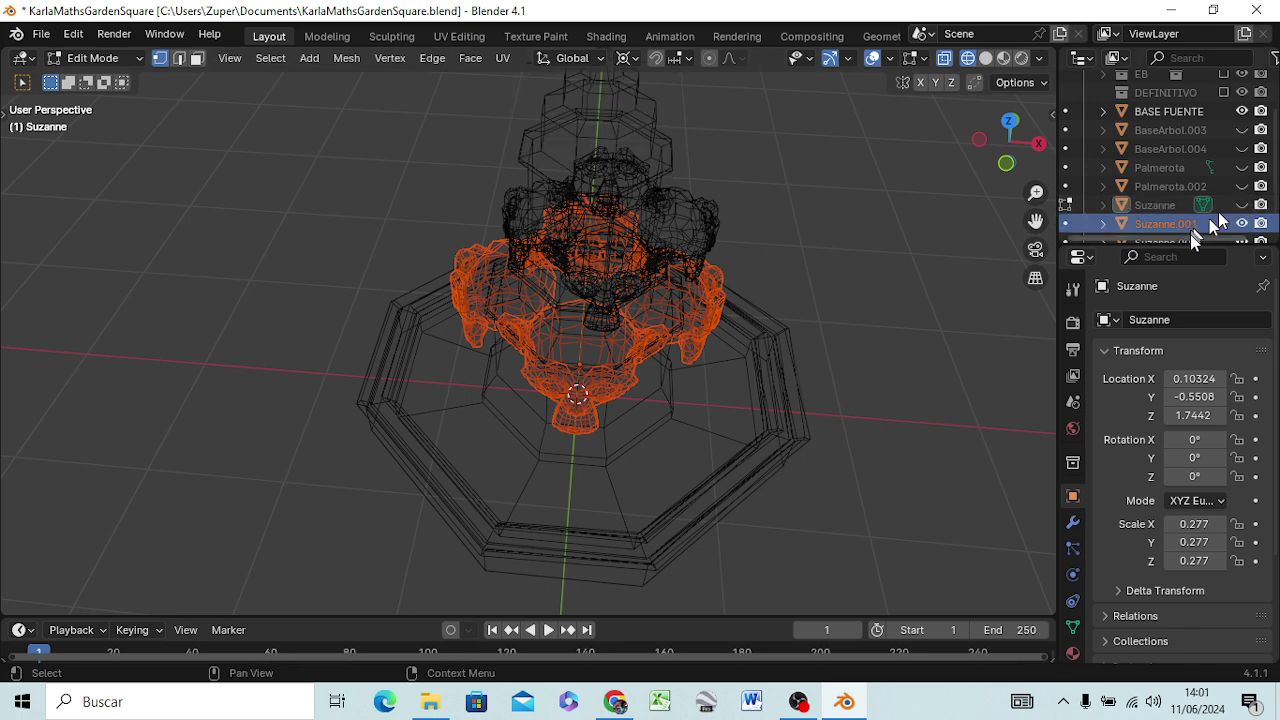
scroll(1218, 222, down, 1)
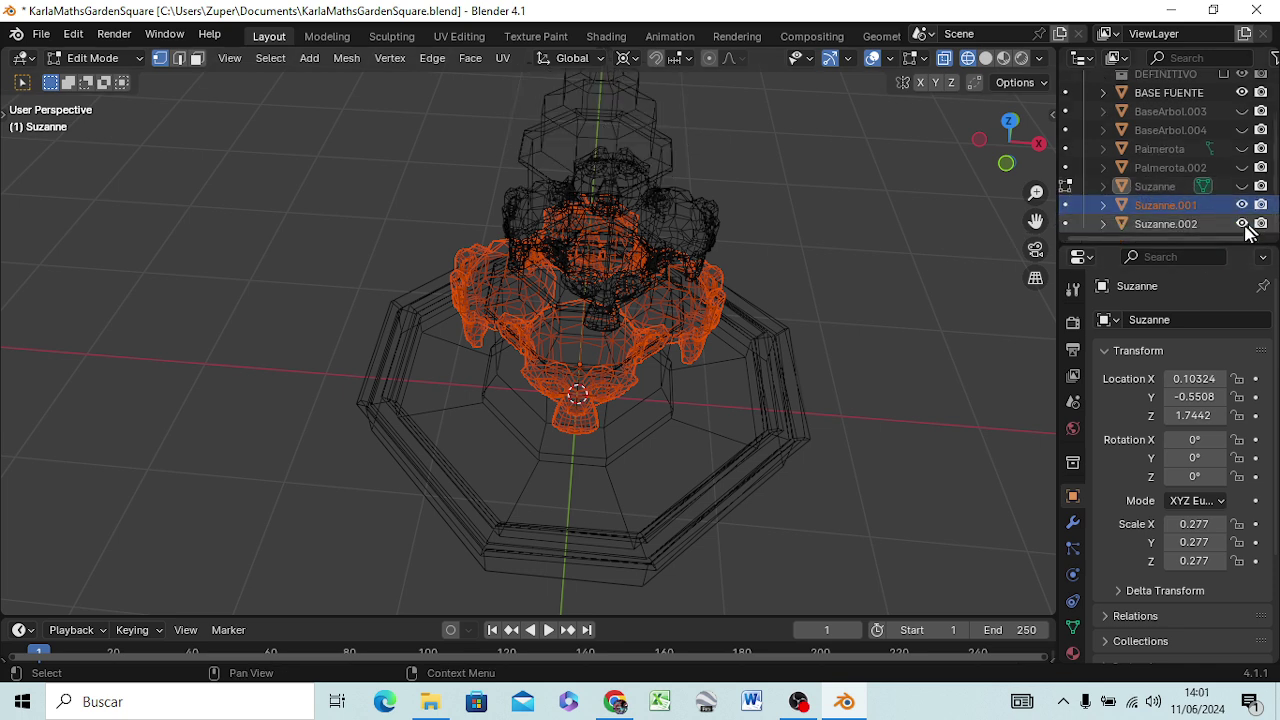
click(1242, 224)
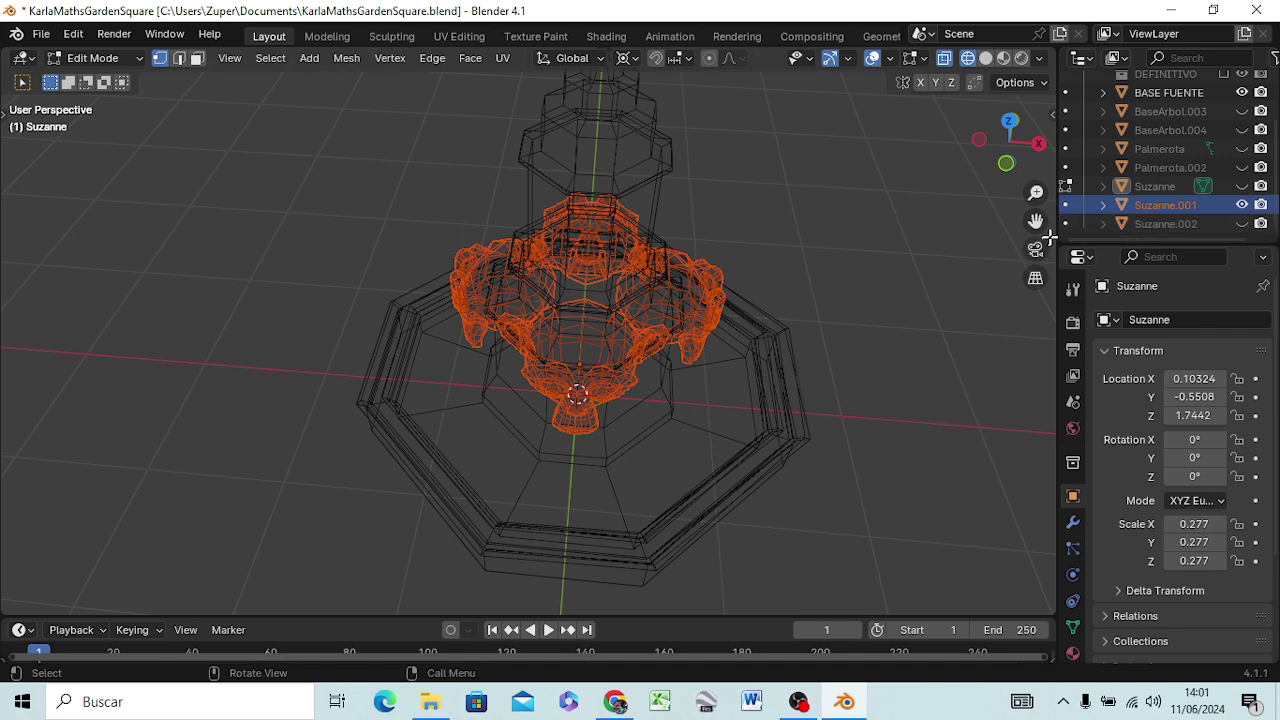
- In top view, show and select Suzanne.002 and hide Suzanne.001
key(KP_7)
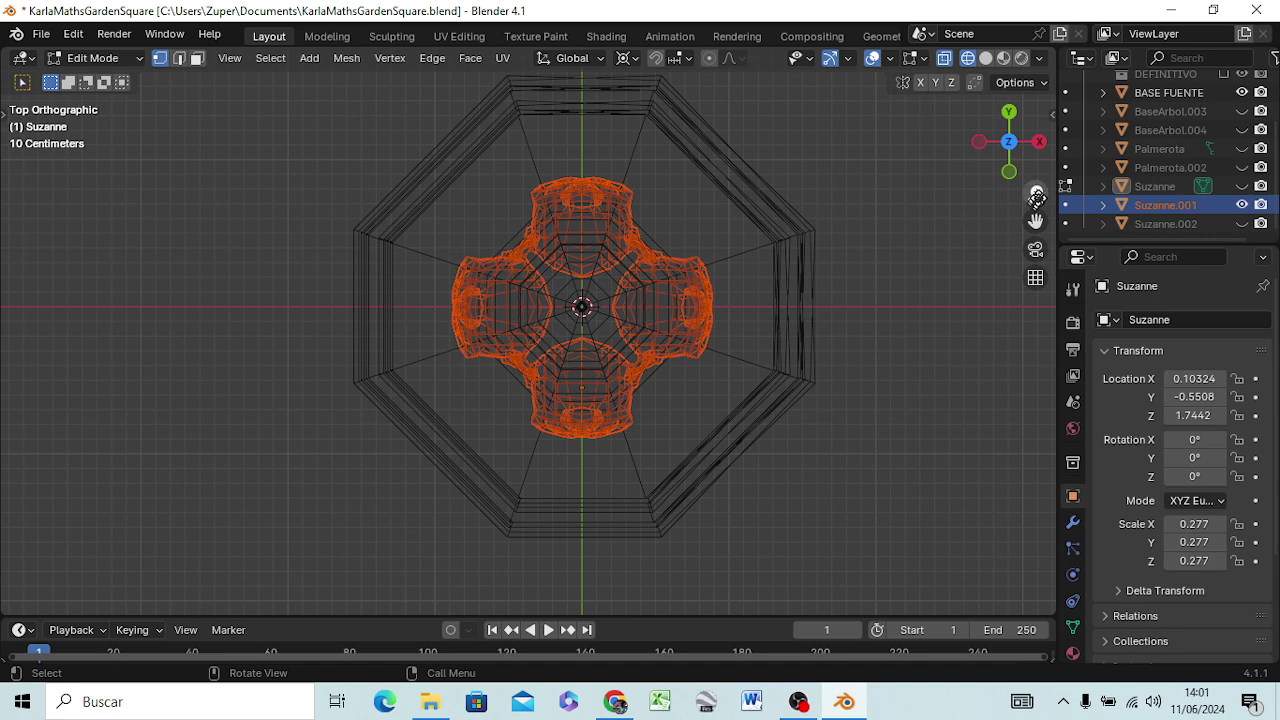
click(1242, 225)
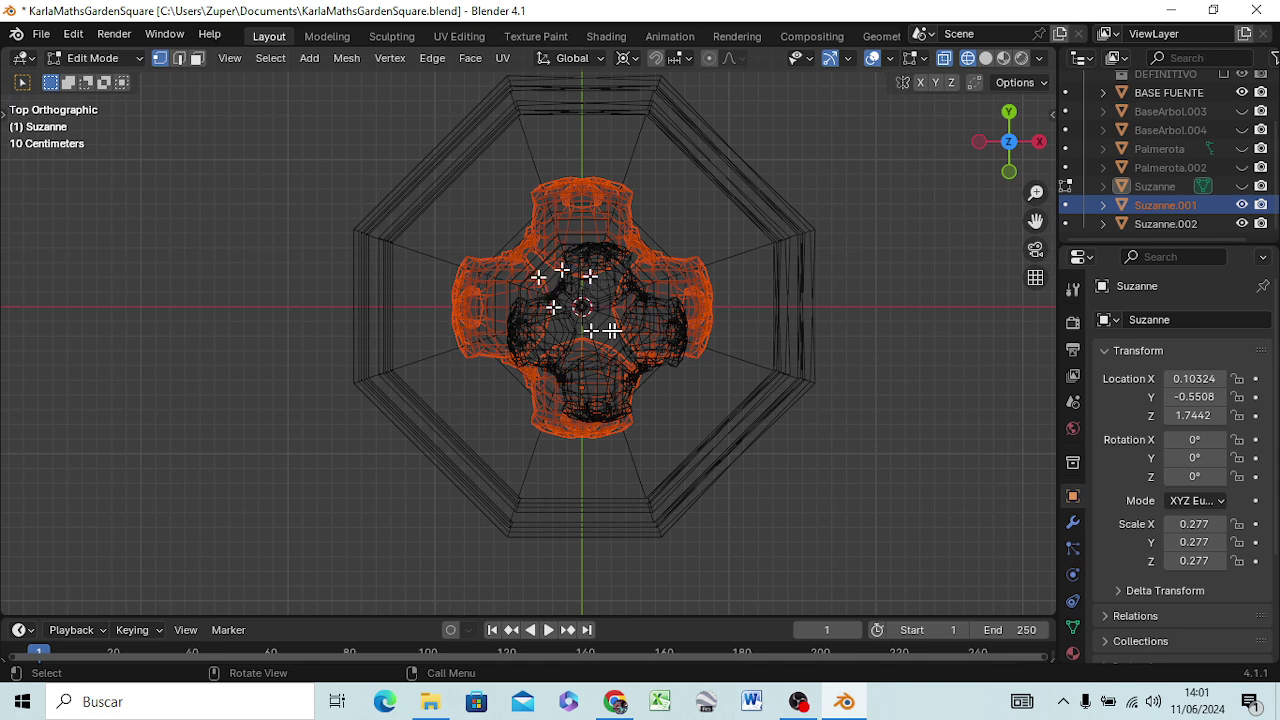
click(1243, 225)
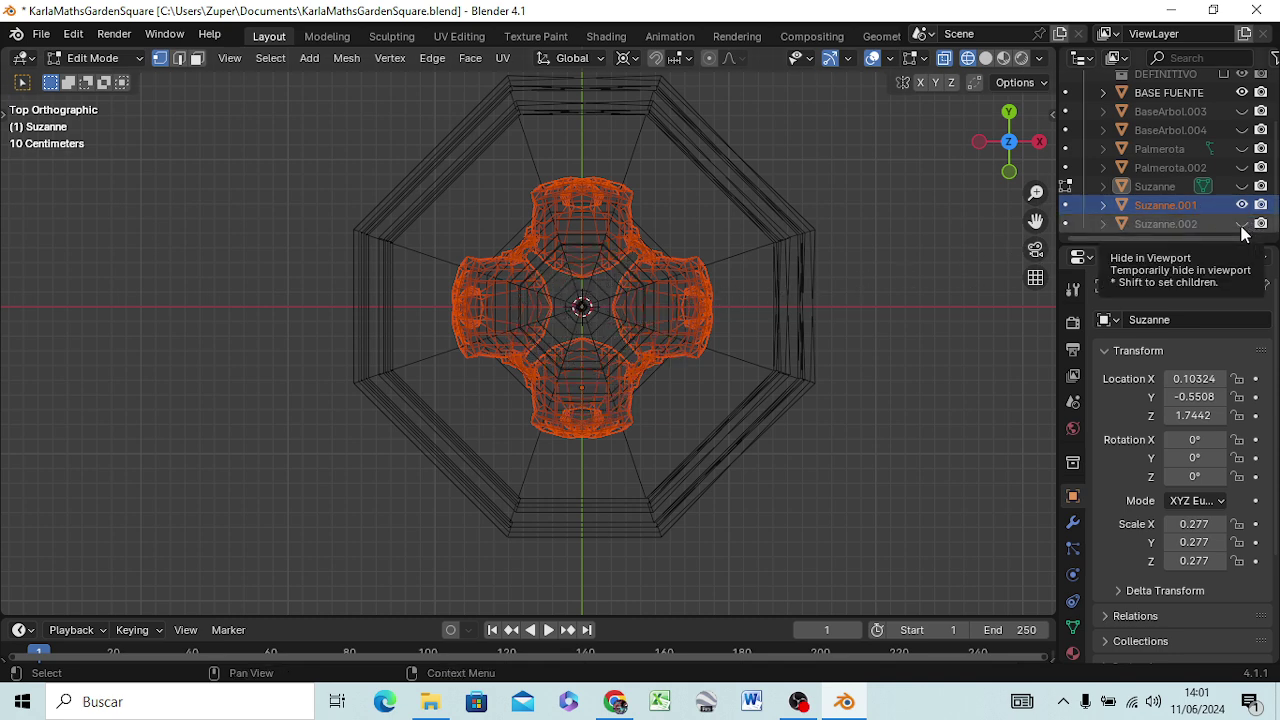
click(1243, 225)
click(1232, 226)
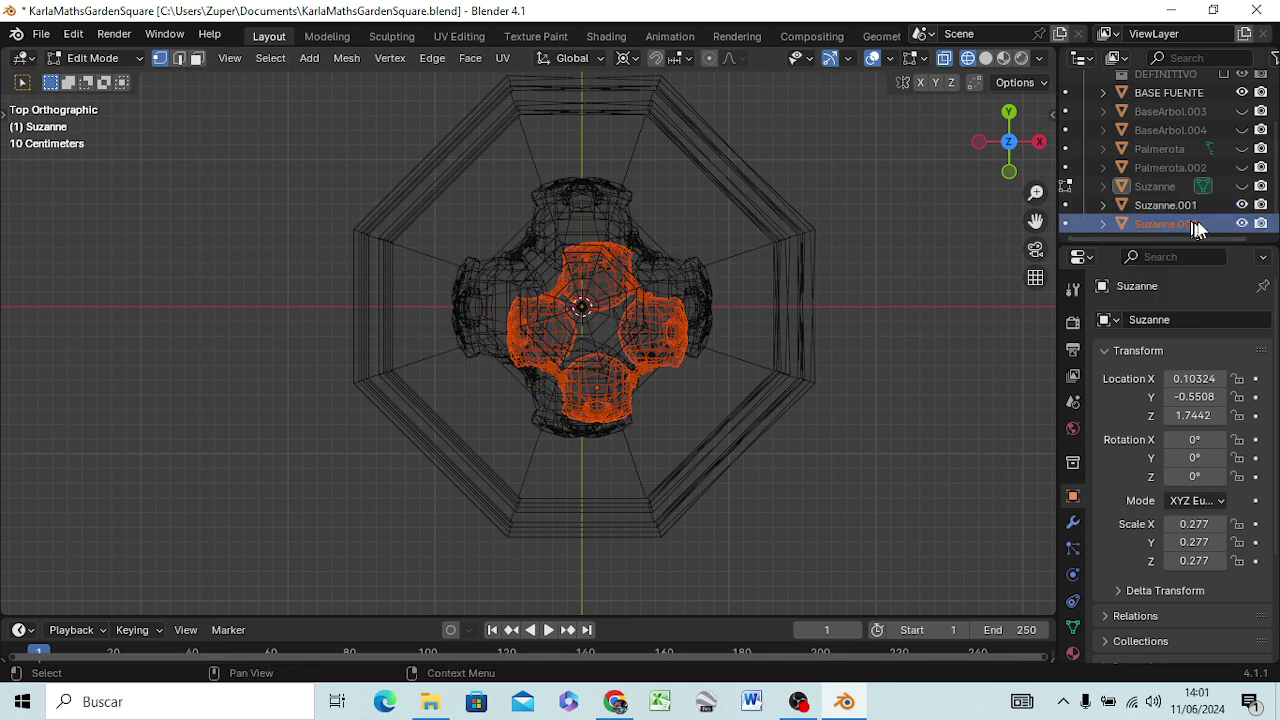
click(1243, 205)
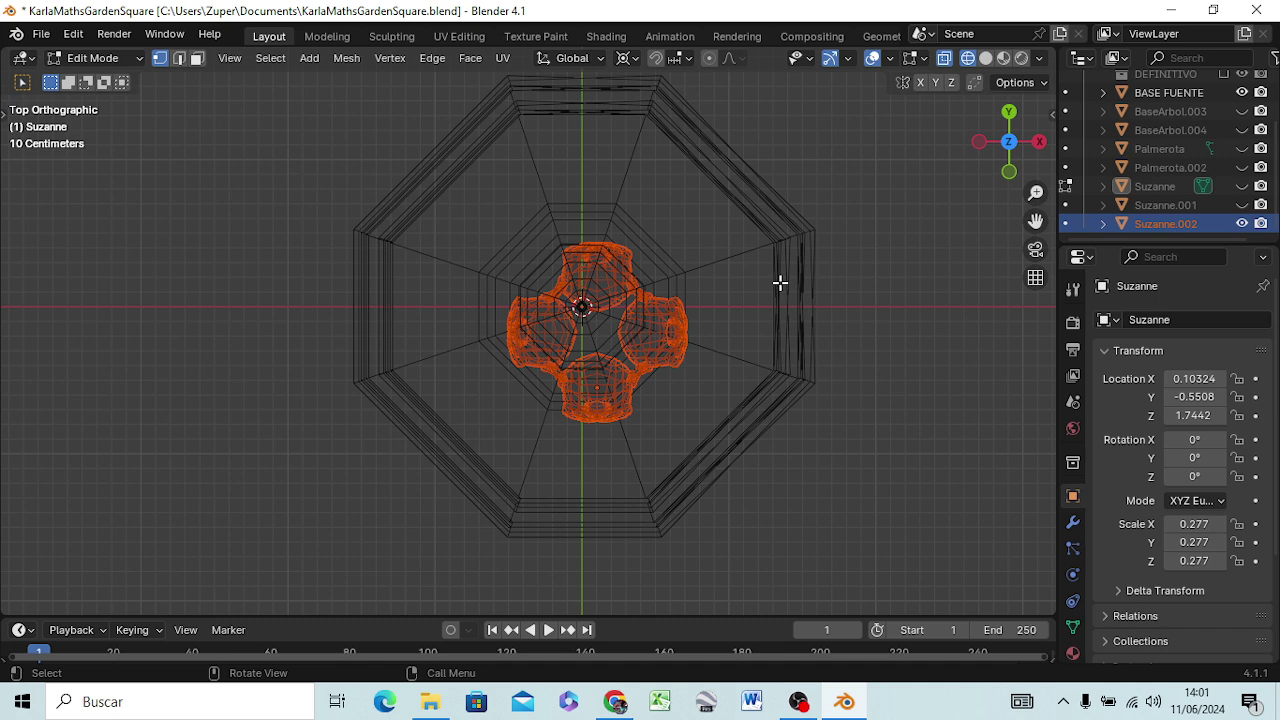
- Delete the selected vertices of Suzanne.002 in Edit Mode
key(x)
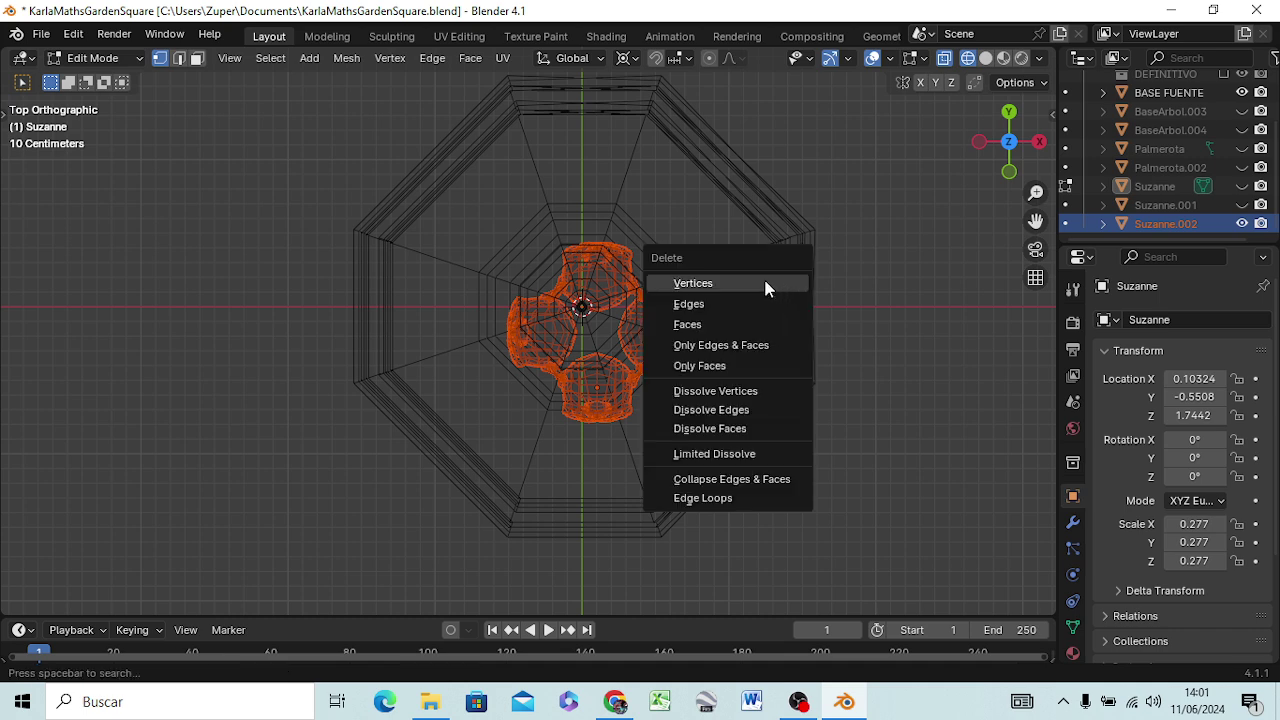
key(Escape)
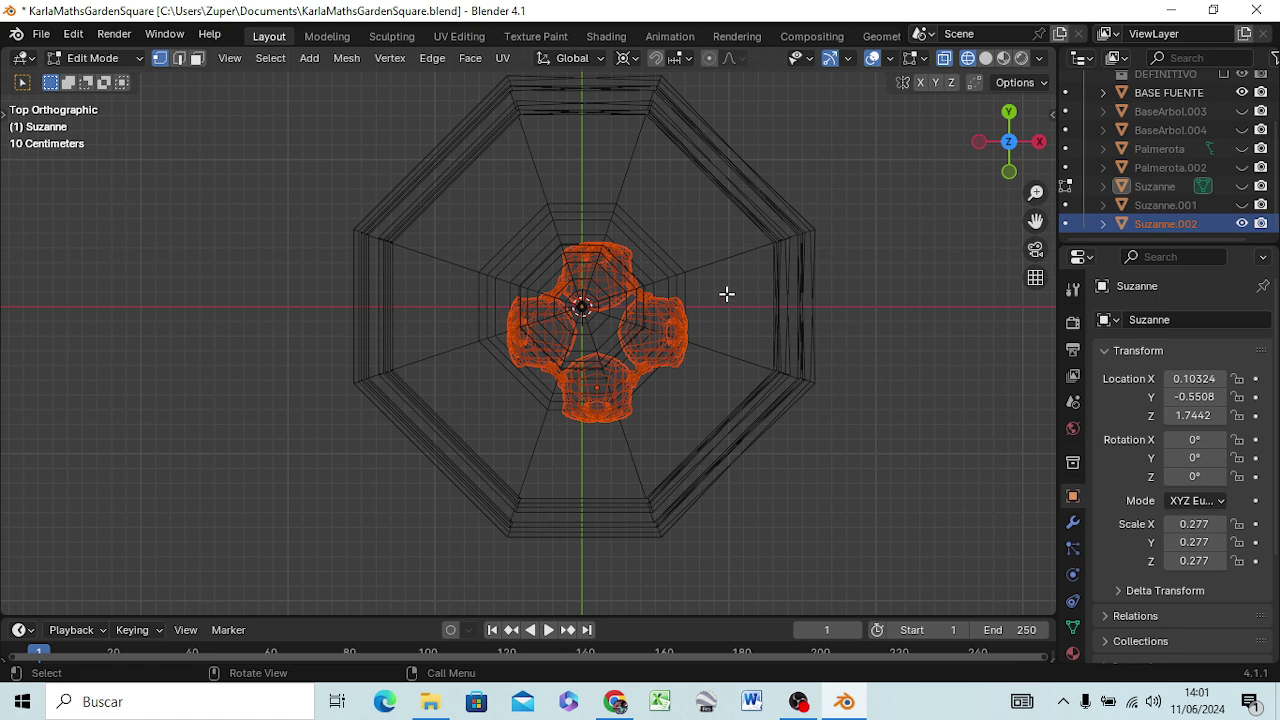
key(x)
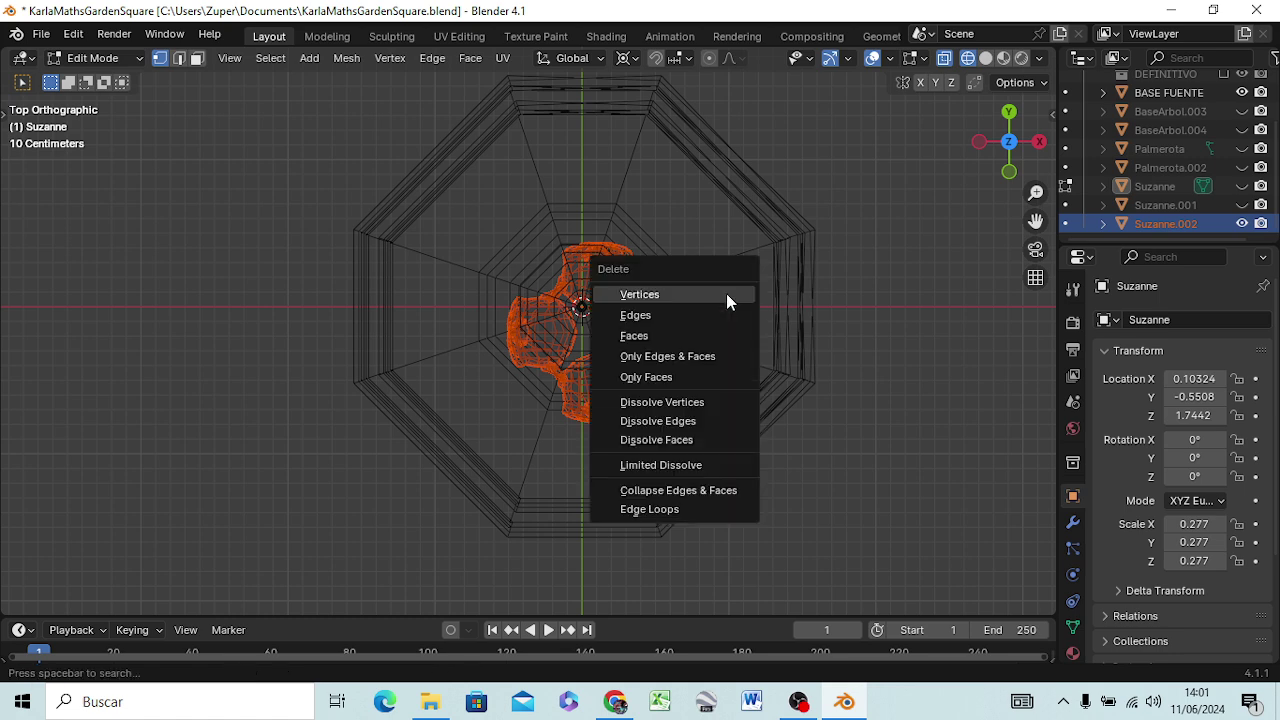
click(726, 293)
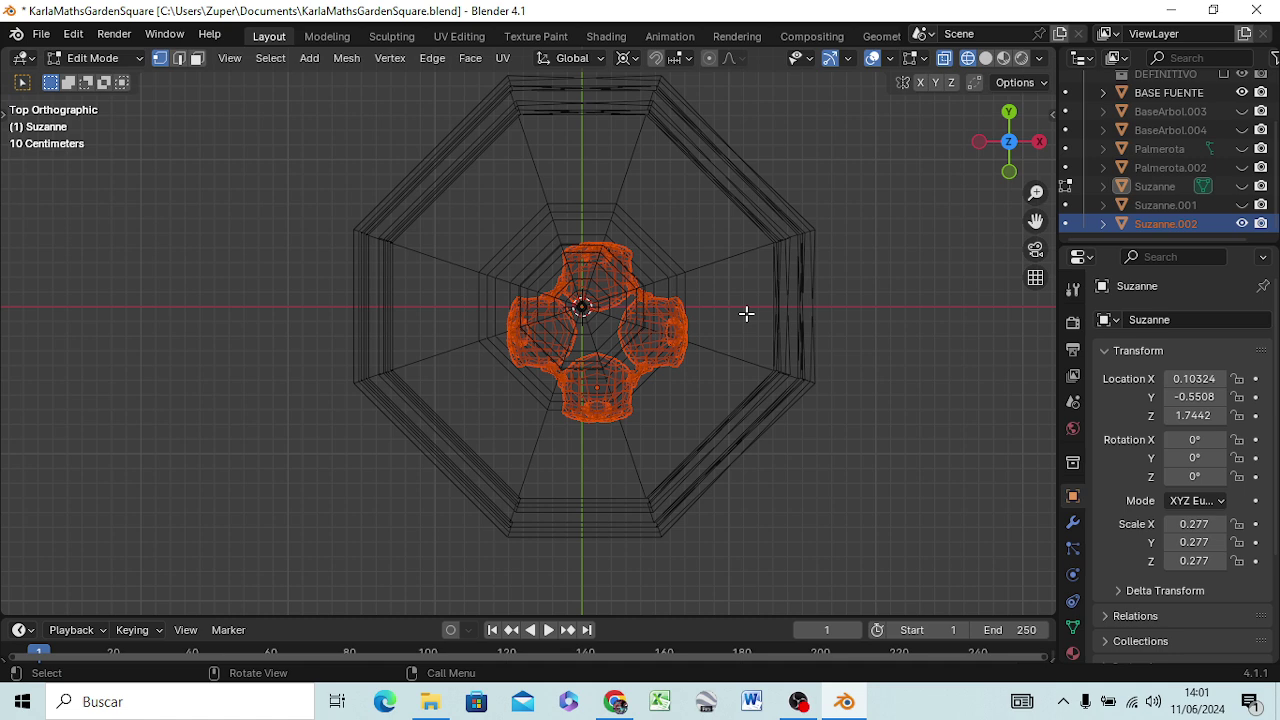
key(z)
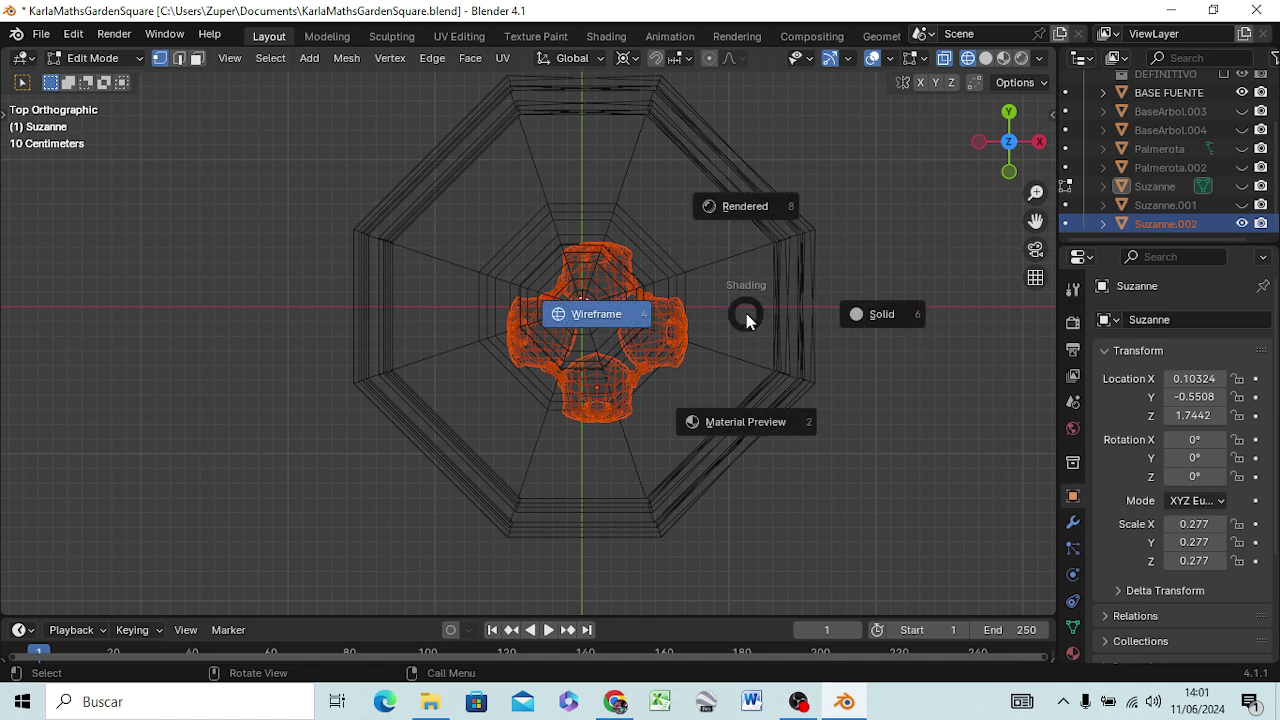
click(748, 320)
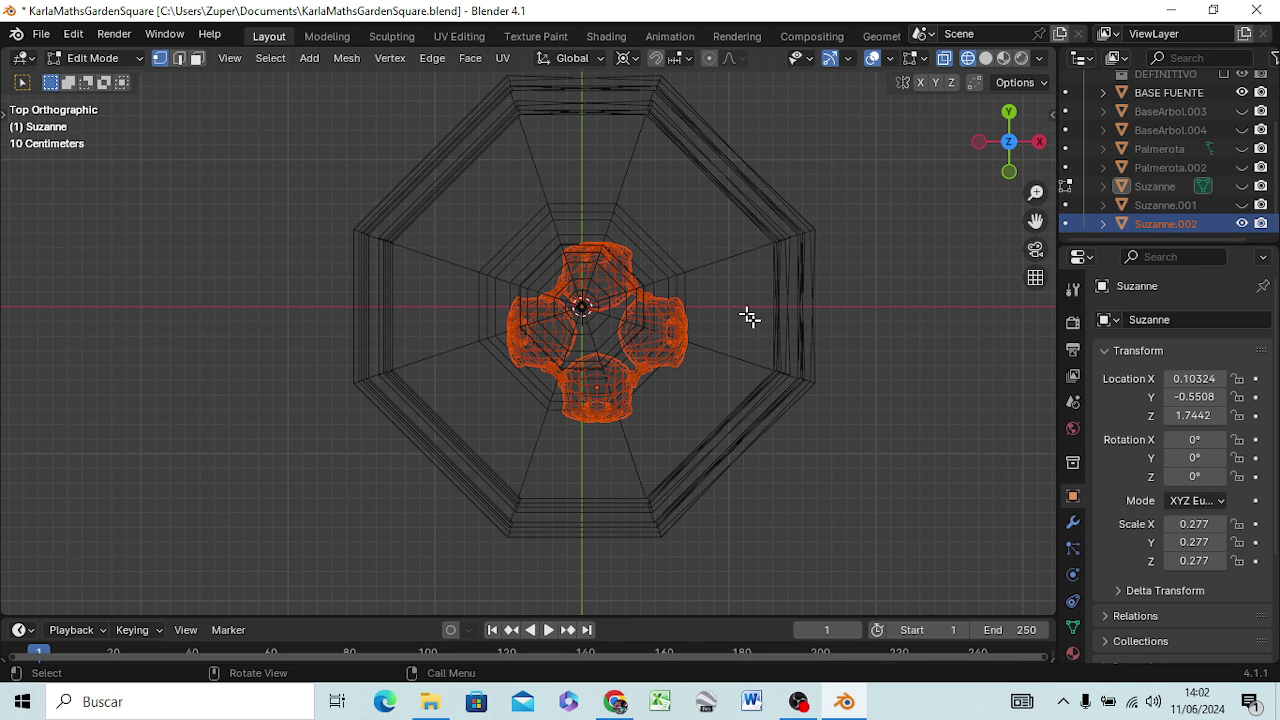
- Edit Suzanne.002 and move its mesh along X and Y to centre it on the fountain
key(Tab)
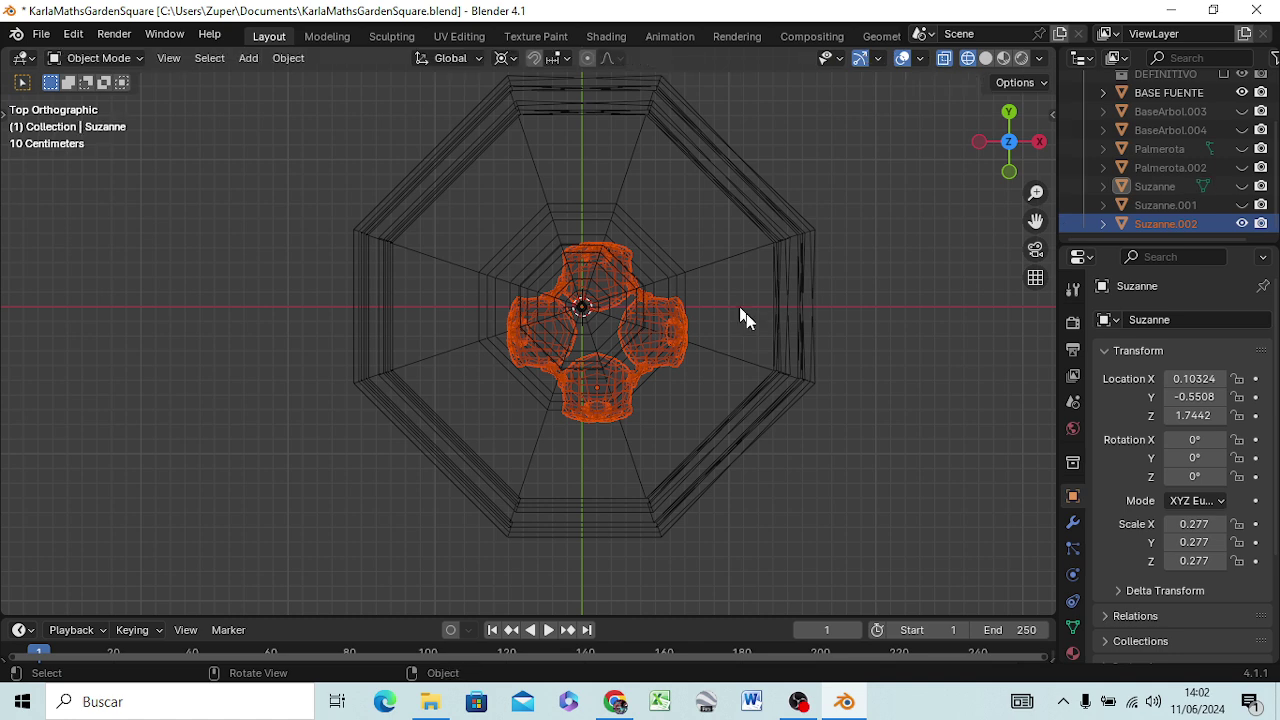
click(1173, 227)
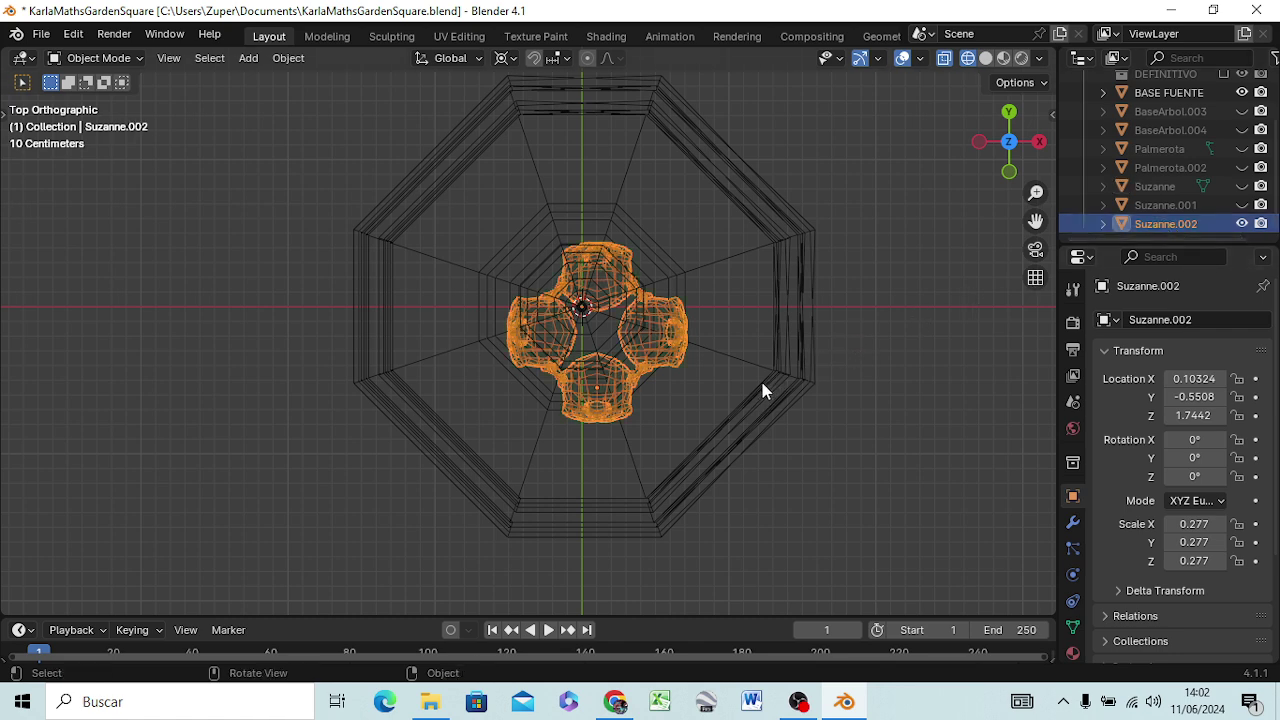
key(Tab)
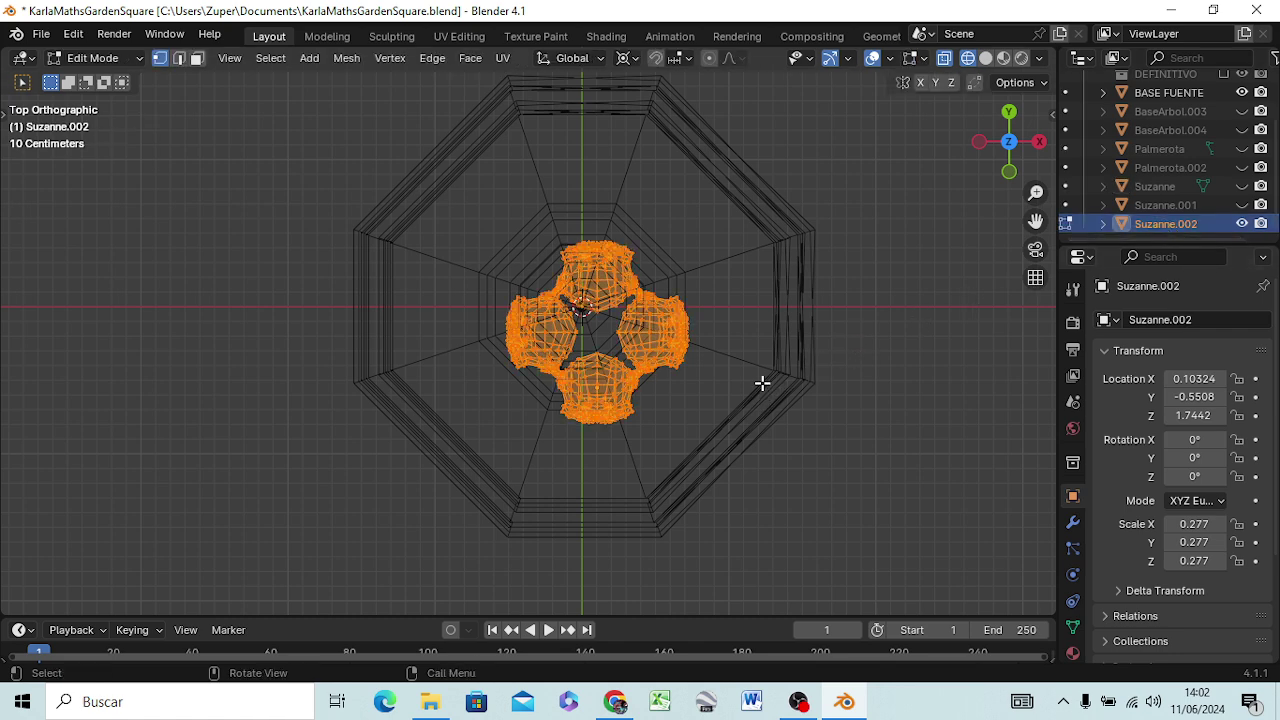
key(g)
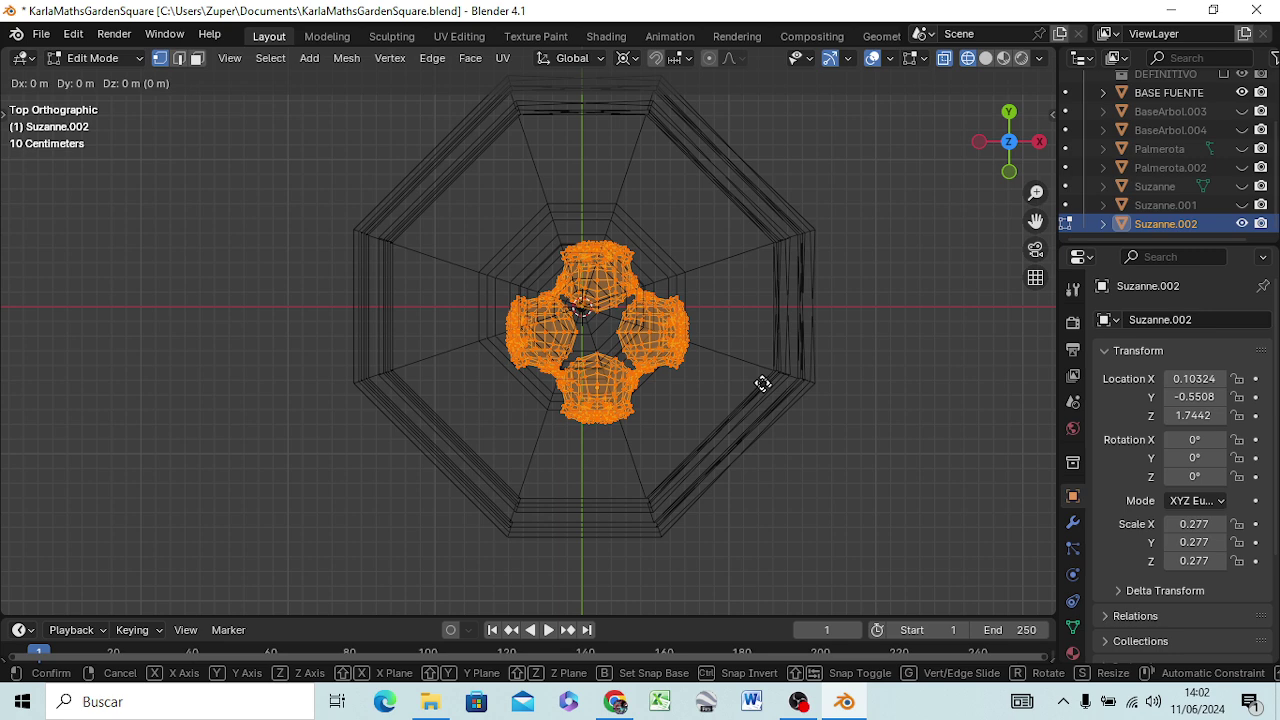
key(x)
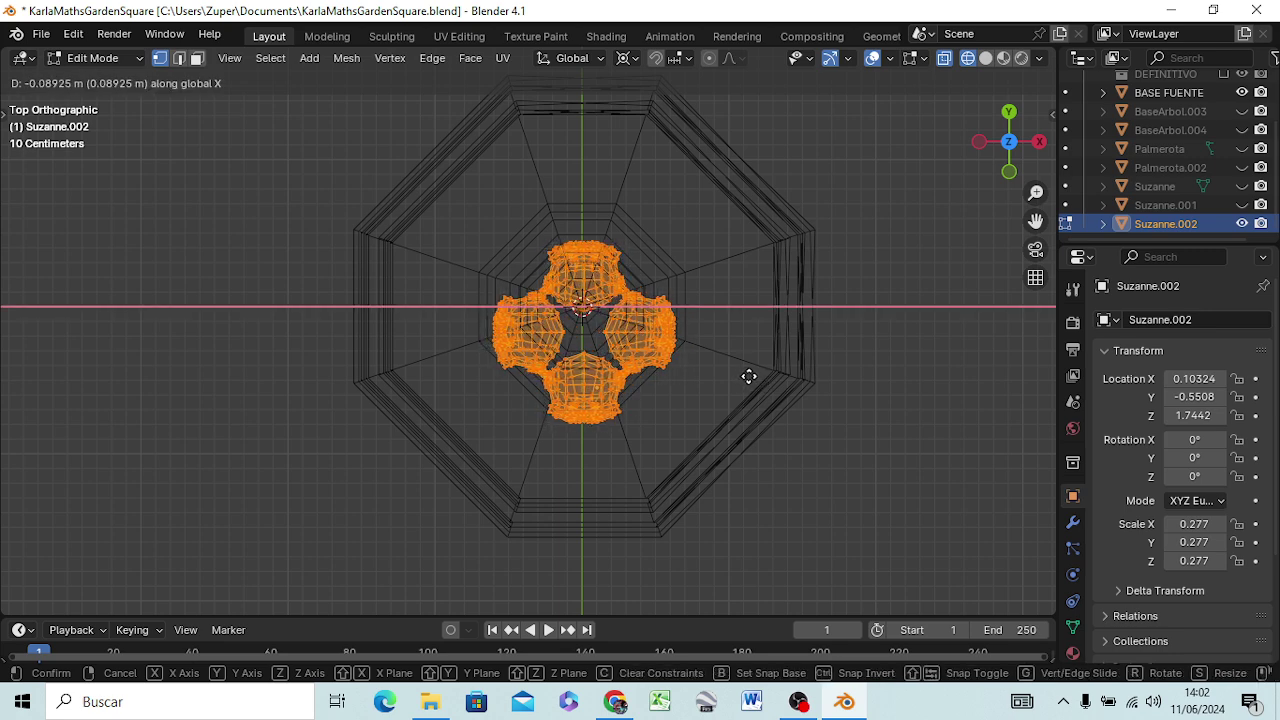
click(746, 376)
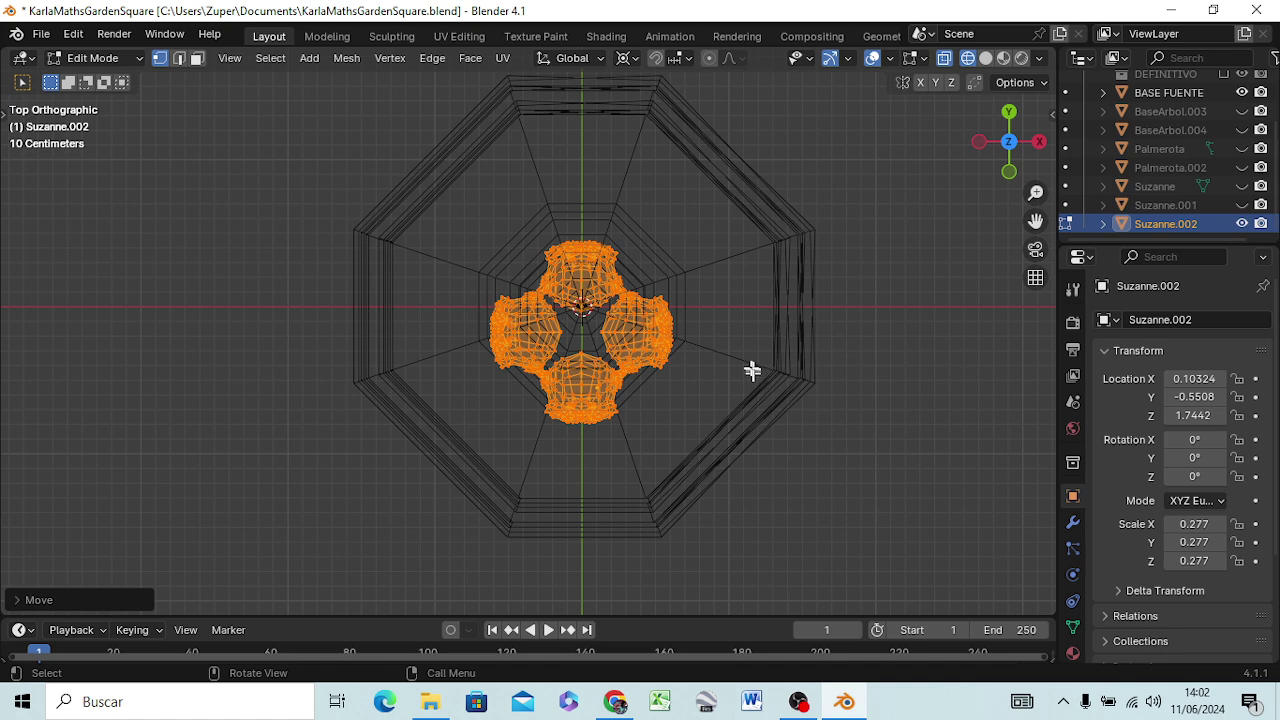
key(g)
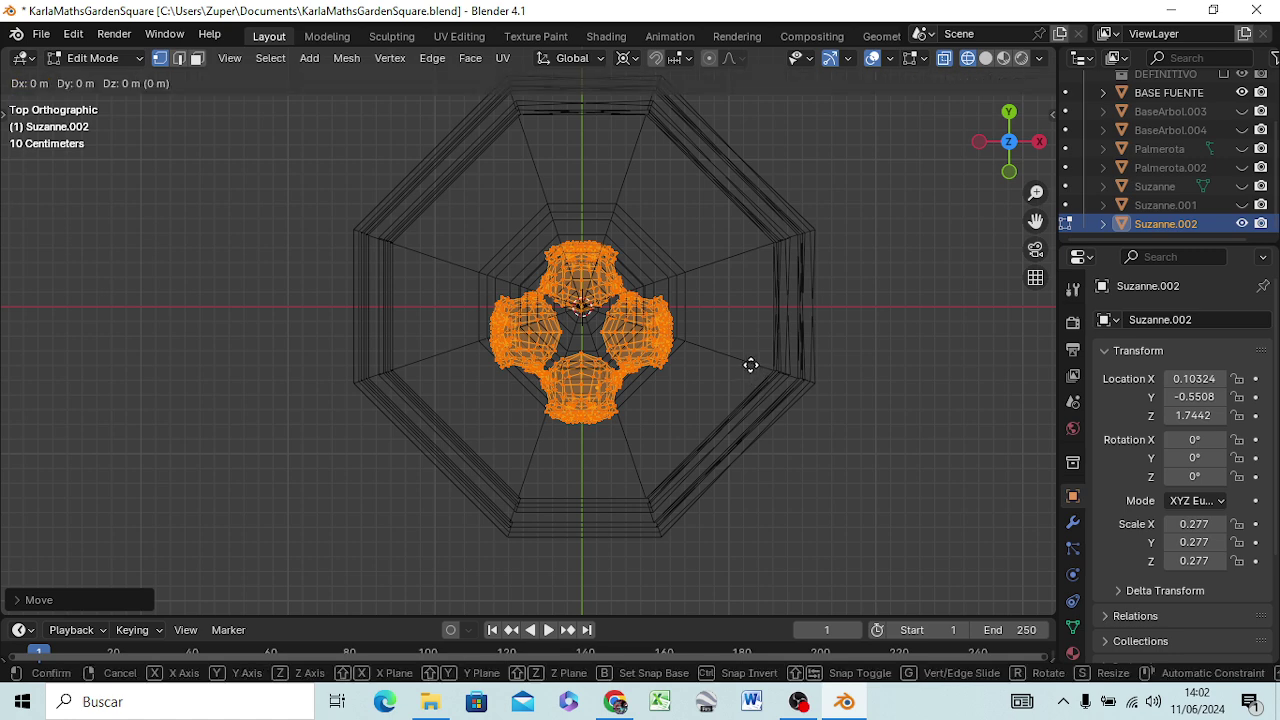
key(y)
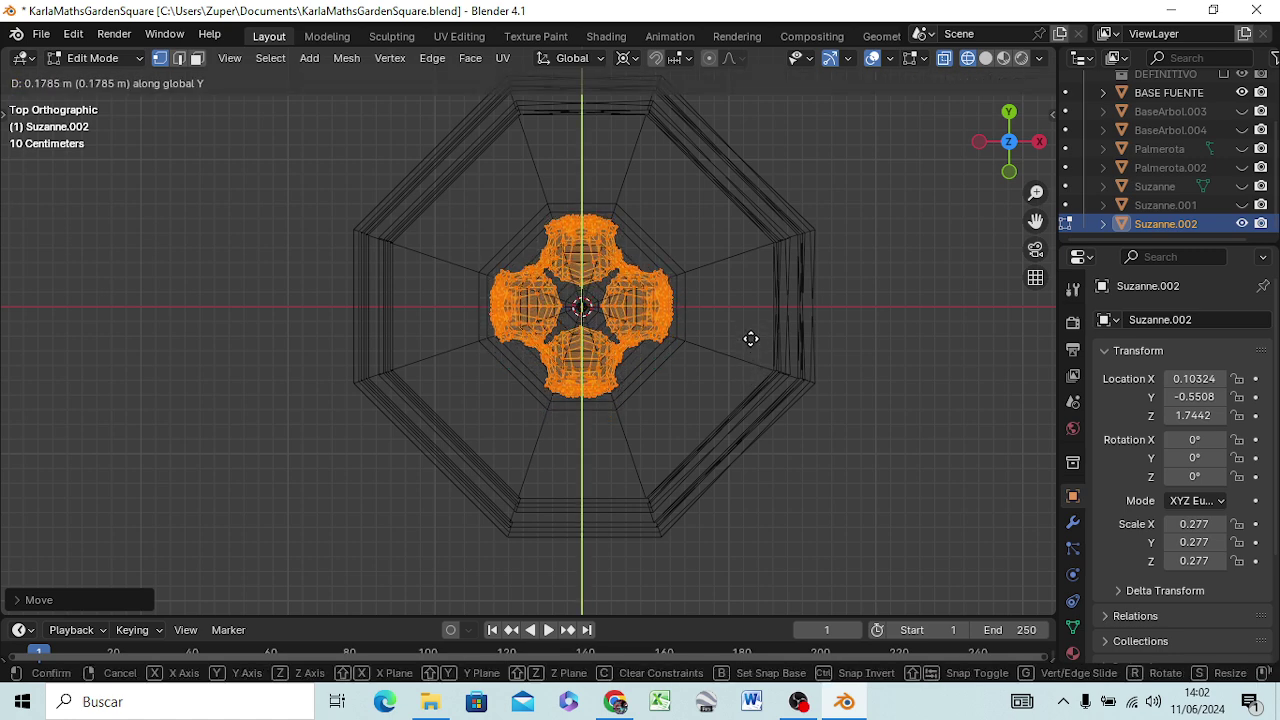
click(750, 341)
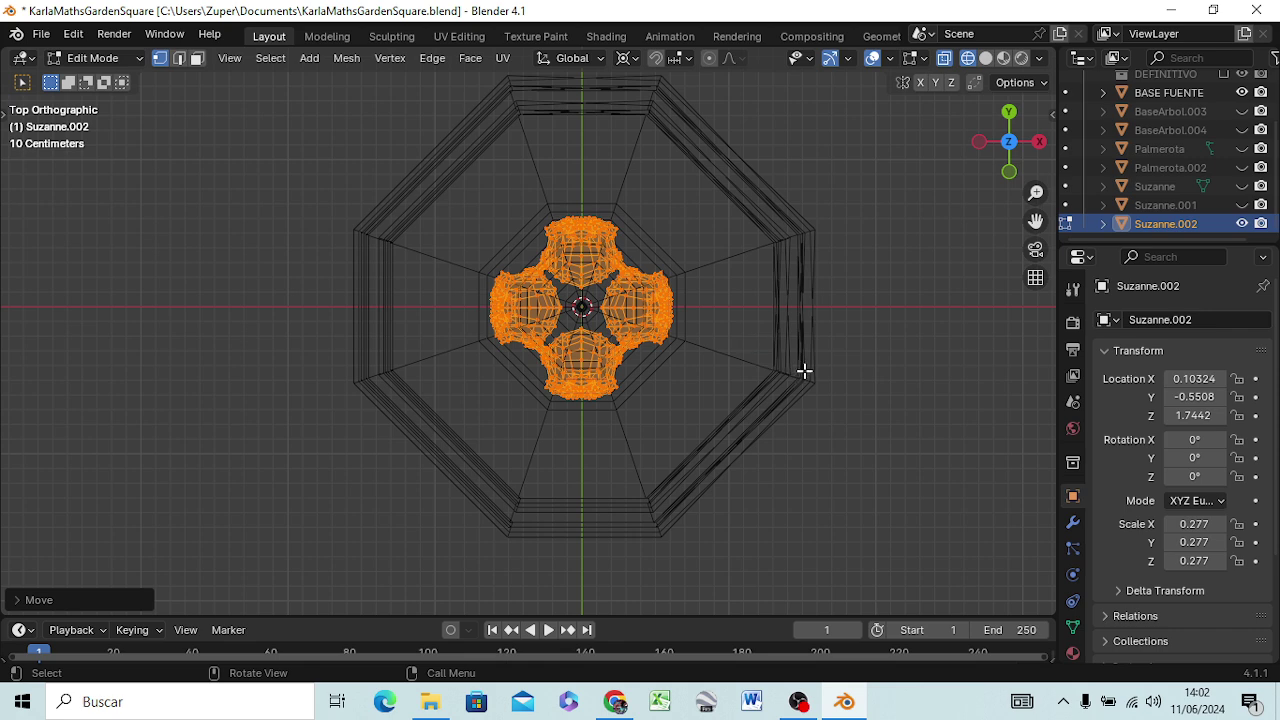
- Rotate the ornament mesh 45 degrees about Z, then deselect it
key(r)
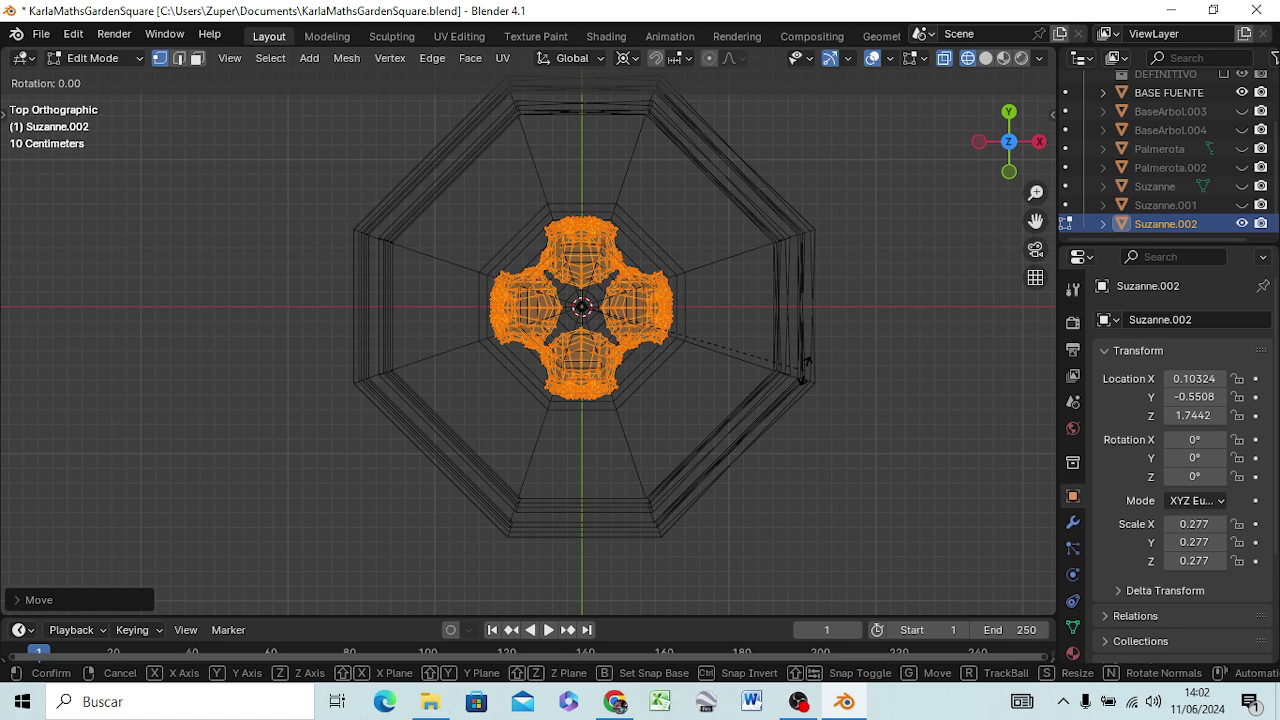
text(z)
text(4)
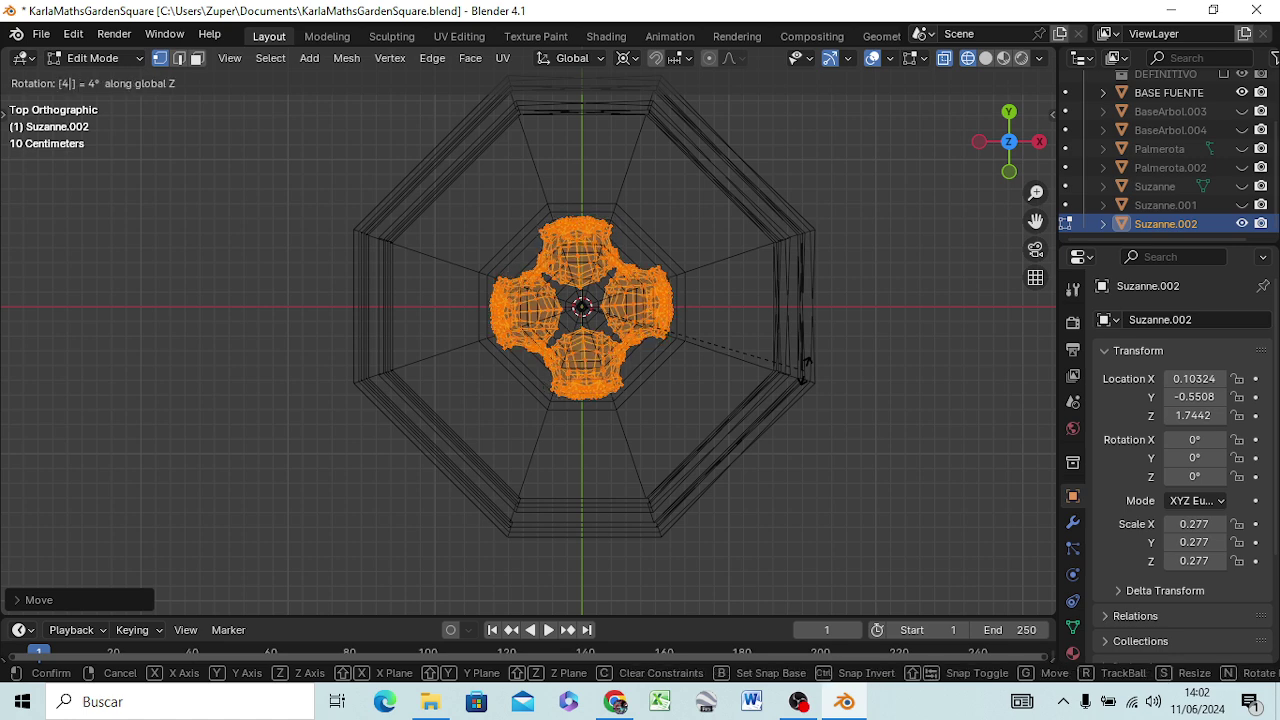
text(5)
key(Return)
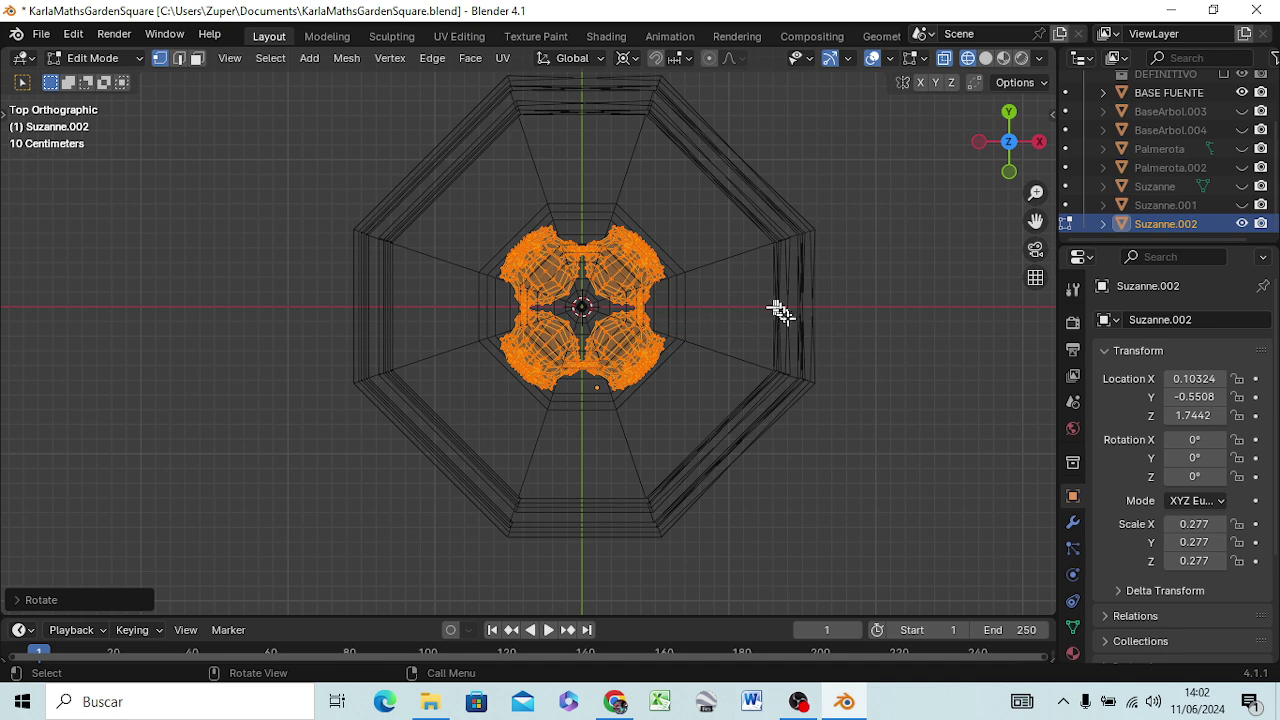
click(881, 271)
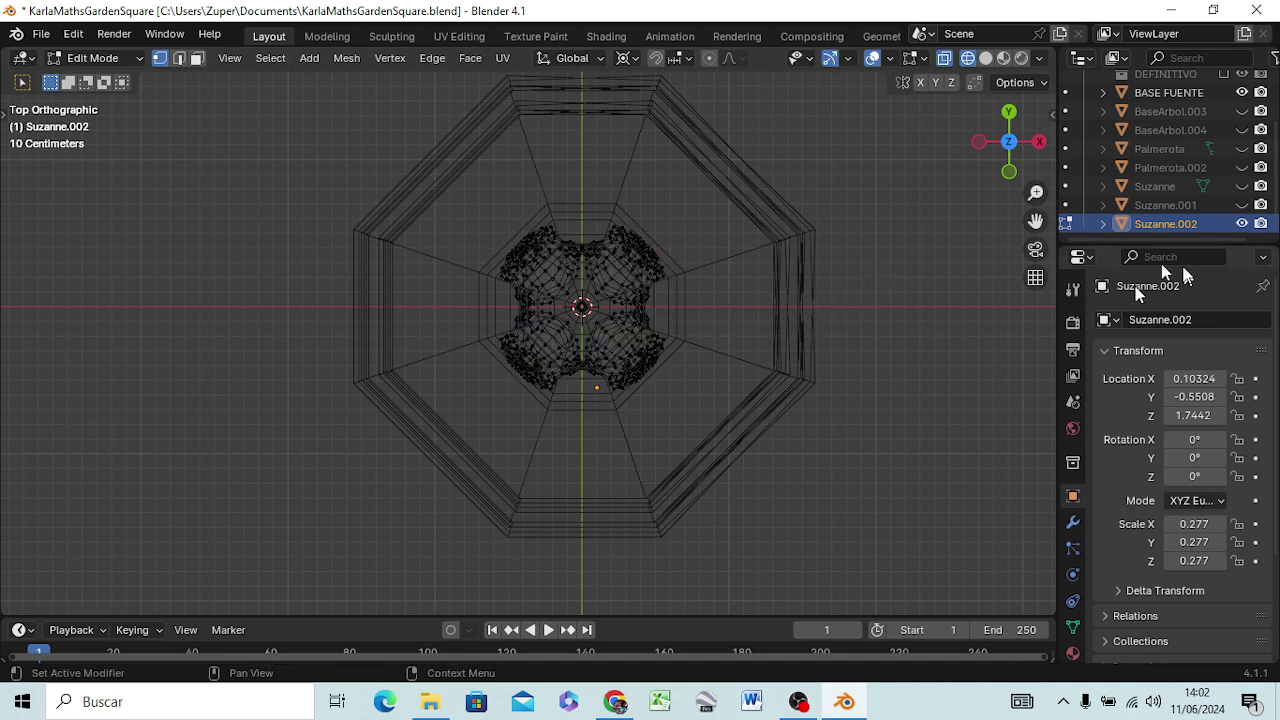
- Unhide Suzanne and Suzanne.001, then copy and paste a duplicate of BASE FUENTE
click(1241, 205)
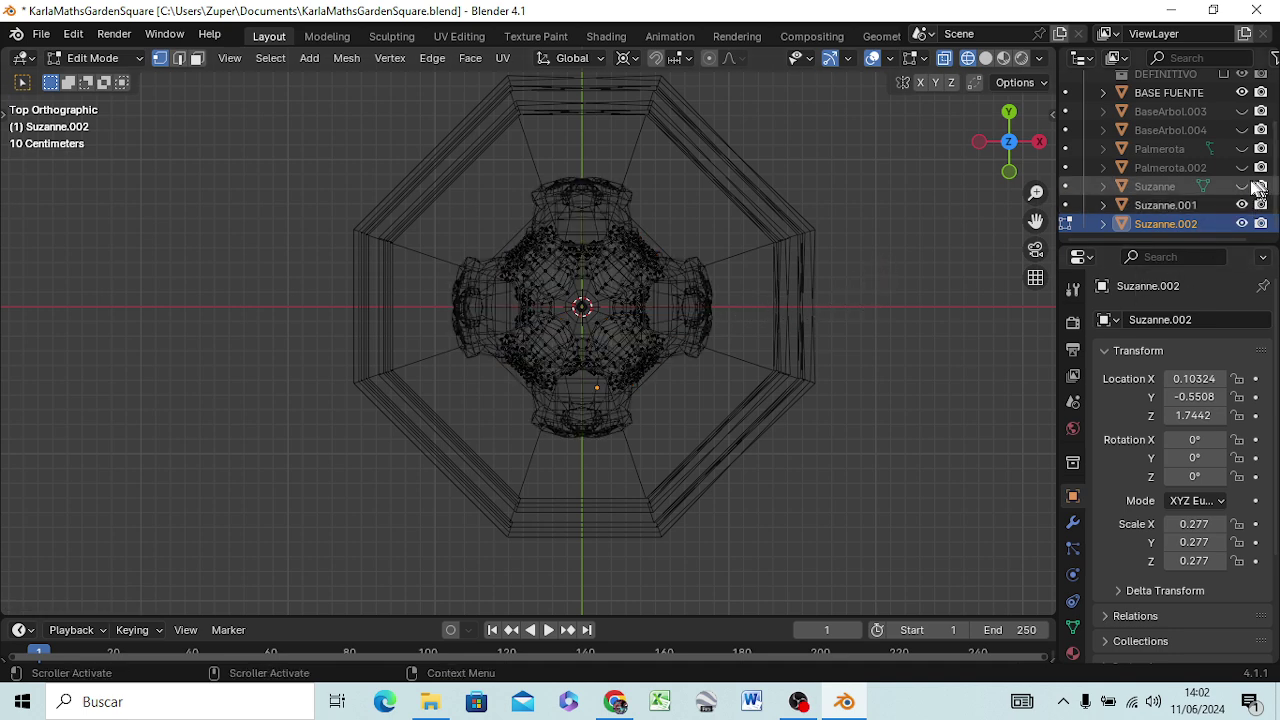
click(1242, 186)
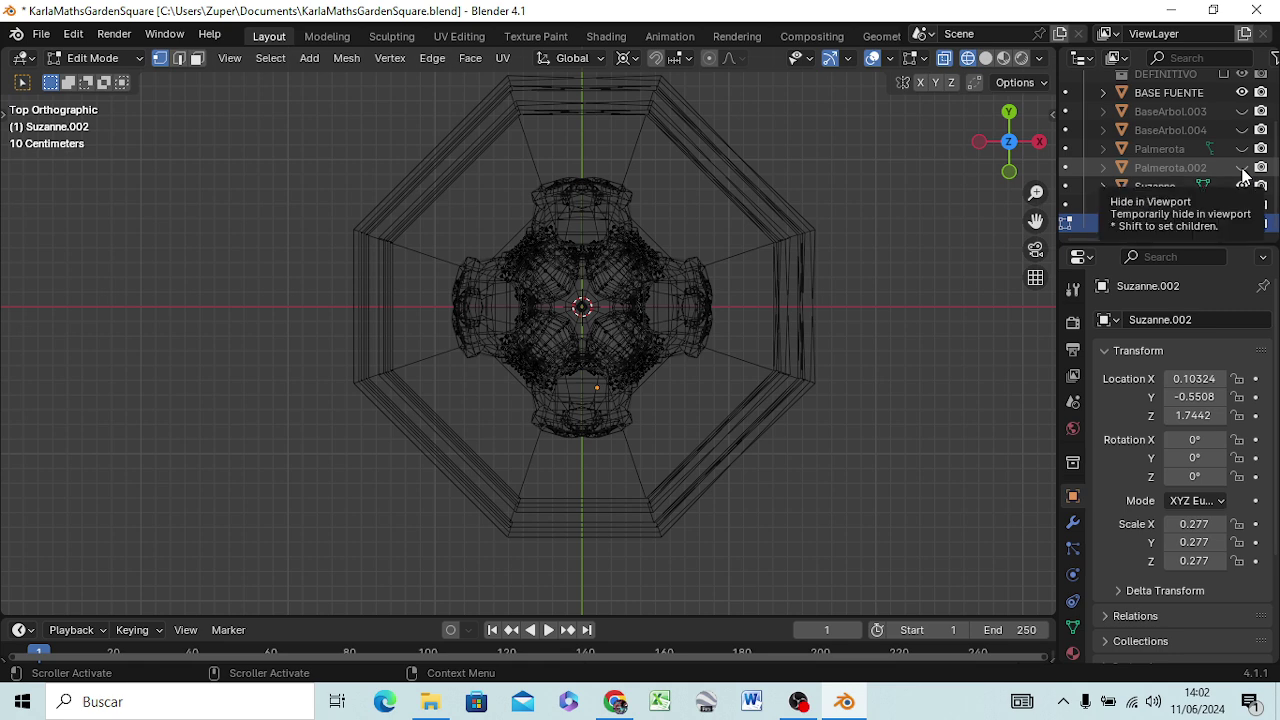
click(1178, 92)
right_click(1188, 96)
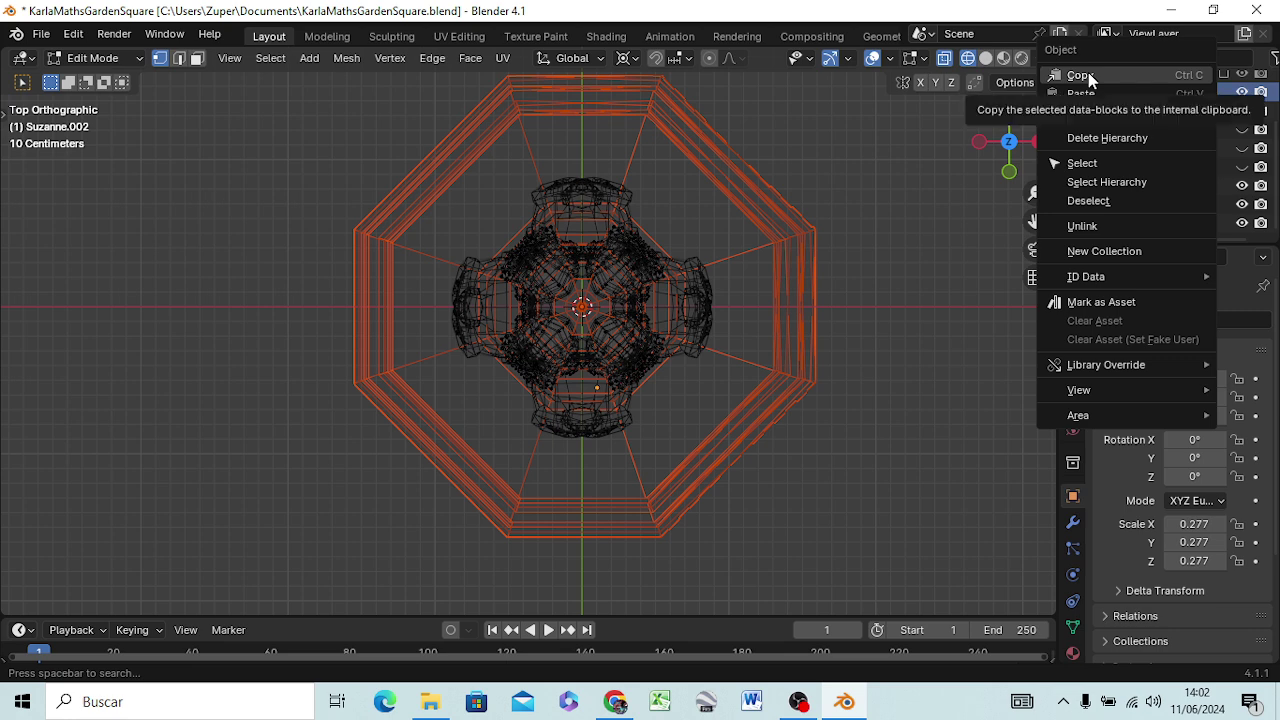
click(1088, 72)
right_click(1157, 93)
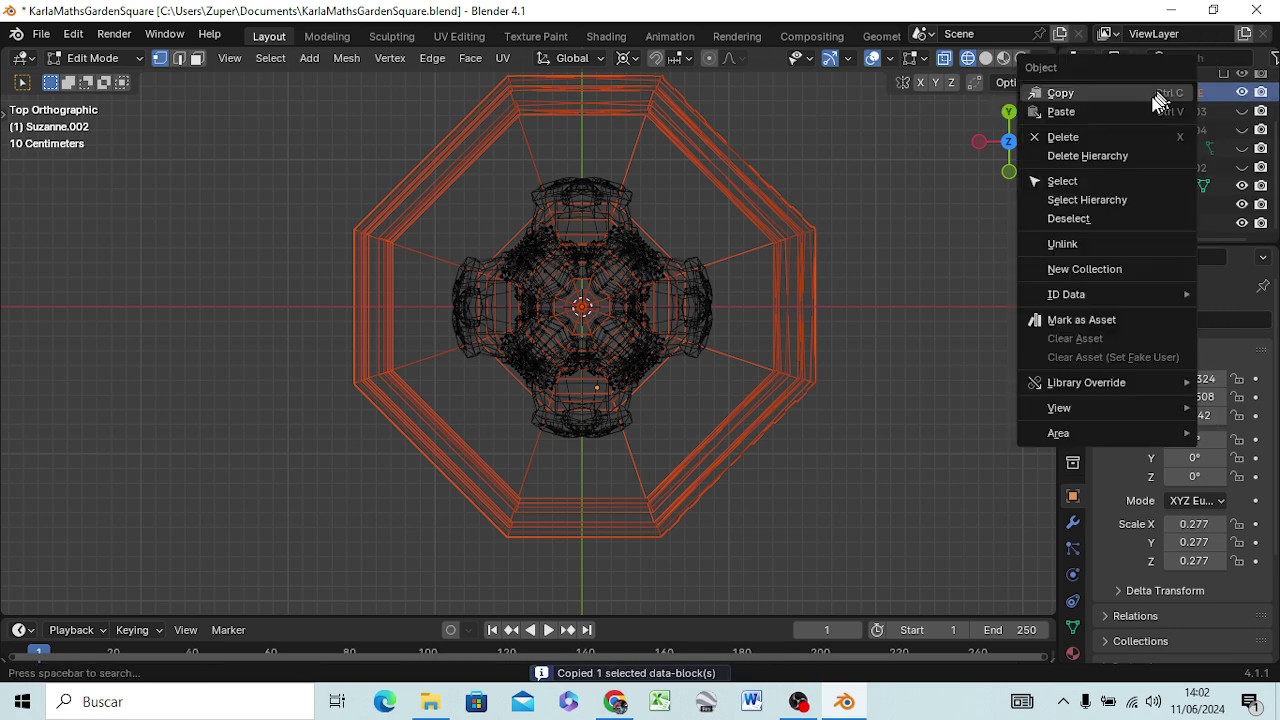
click(1082, 112)
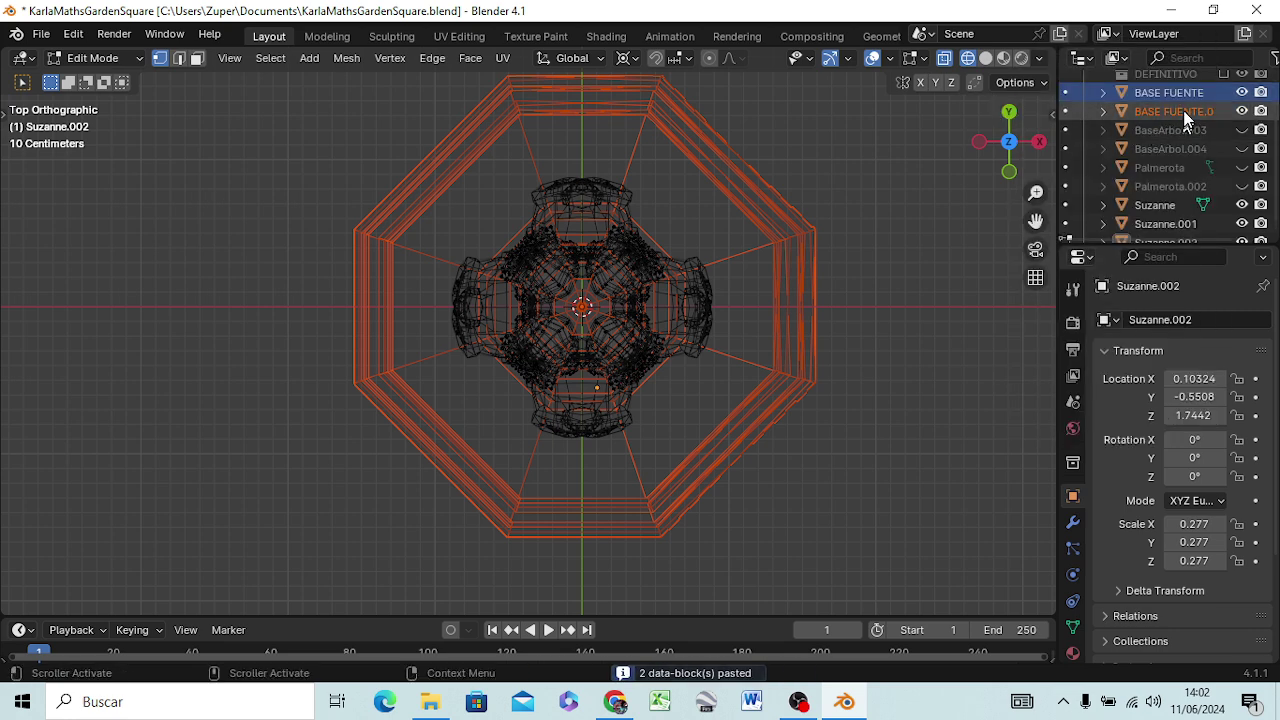
- Select the fountain parts through Suzanne.002 and return to Object Mode
shift+click(1148, 207)
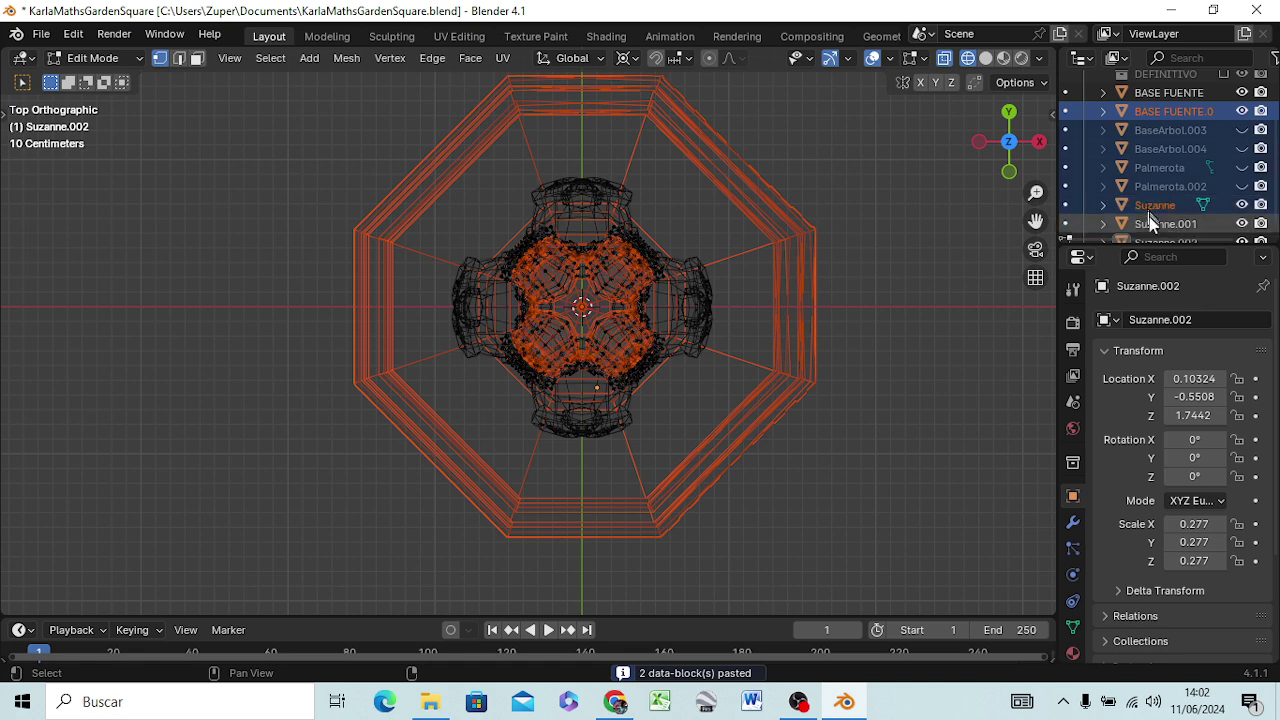
shift+click(1148, 227)
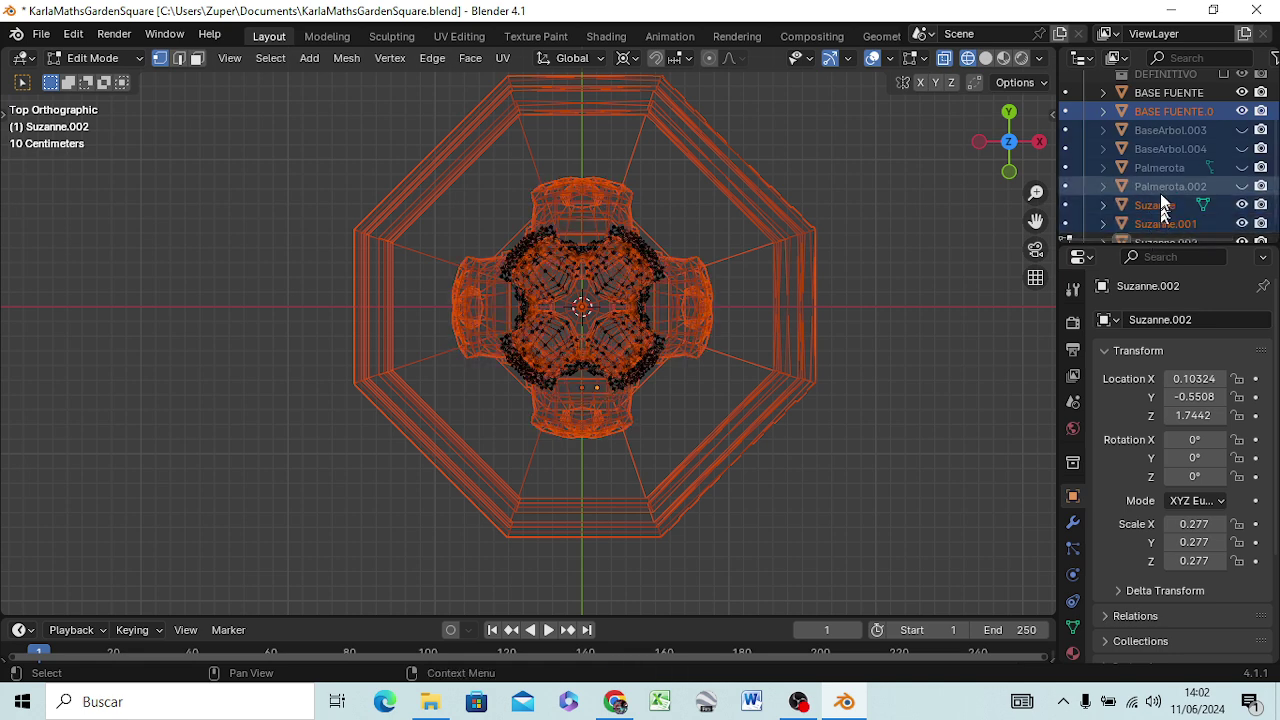
scroll(1160, 193, down, 1)
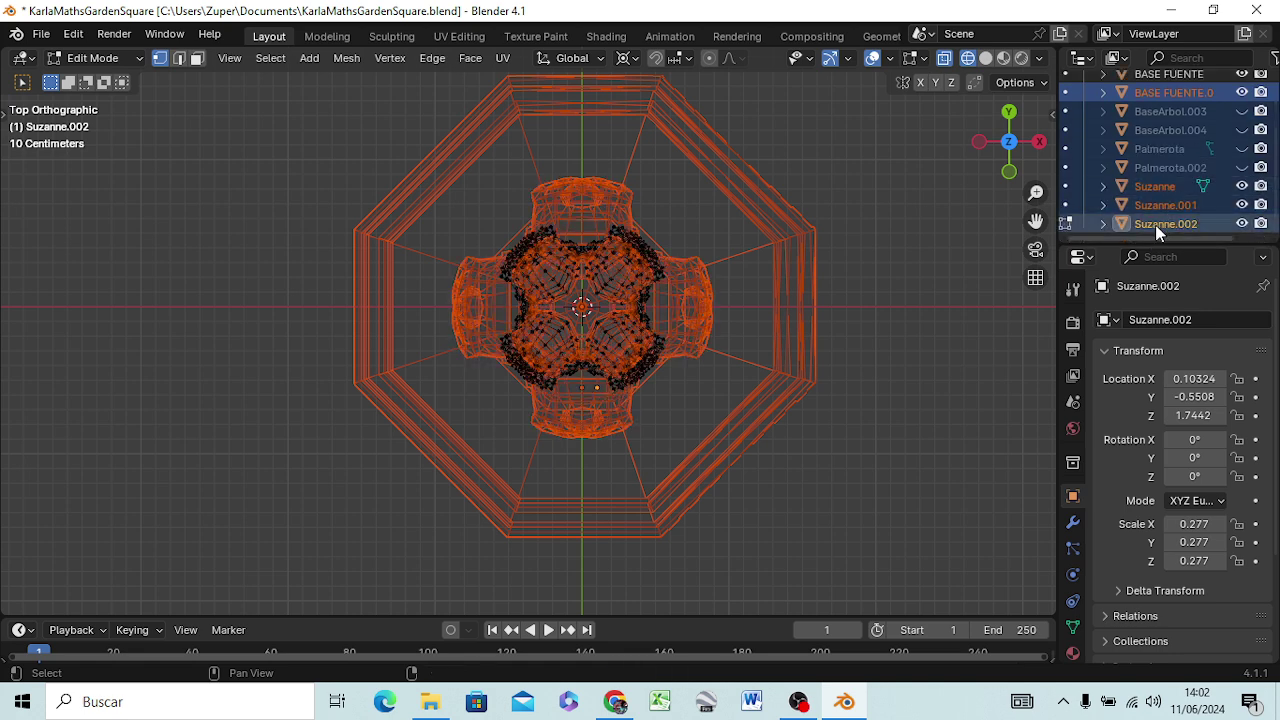
ctrl+click(1165, 224)
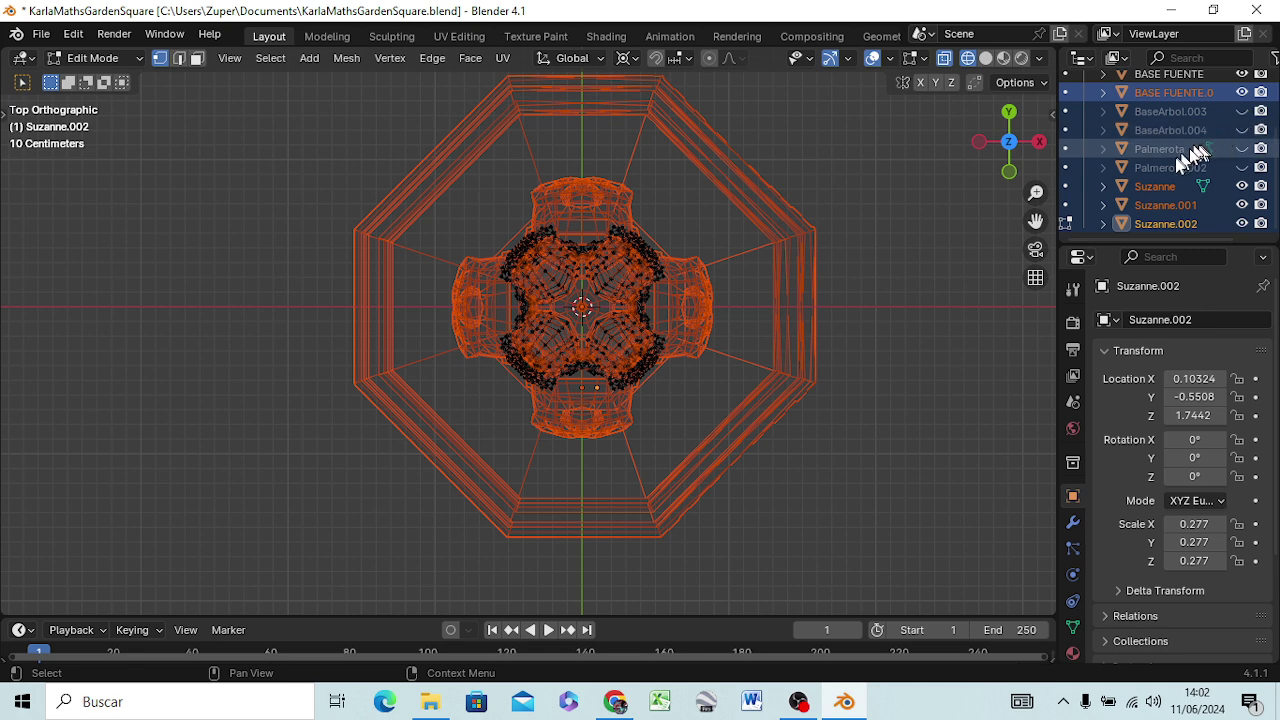
right_click(686, 315)
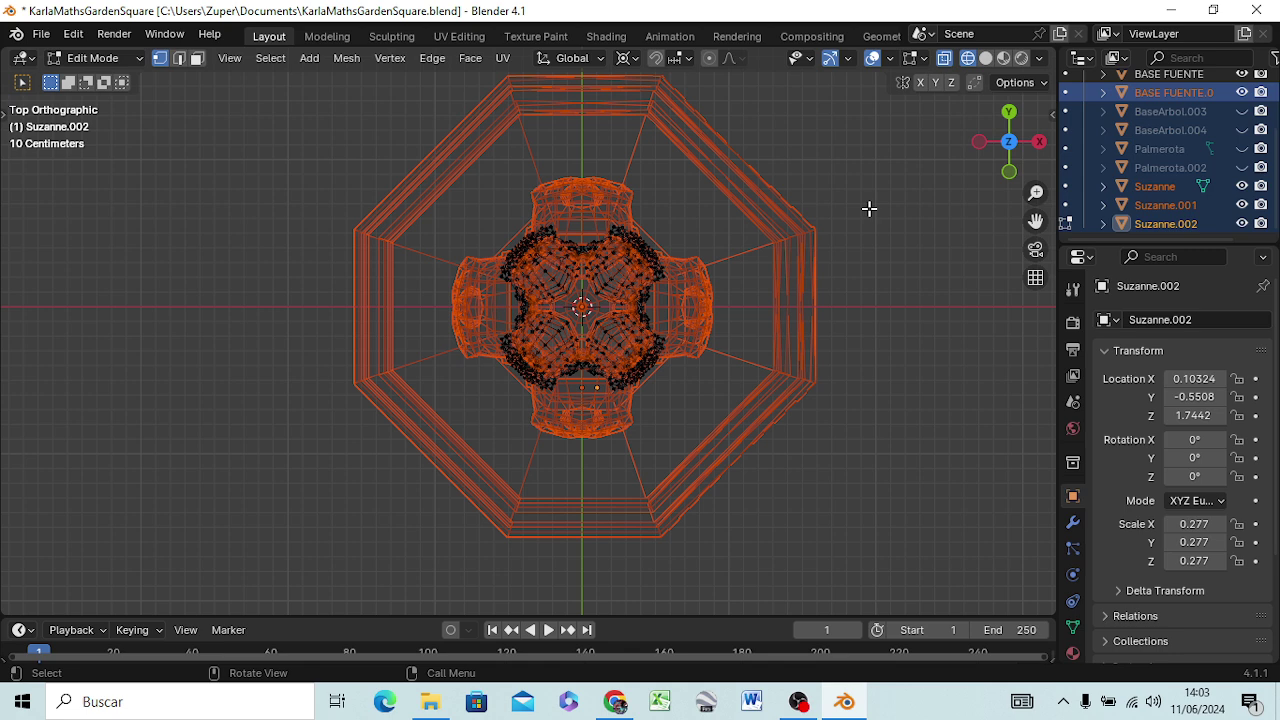
key(Tab)
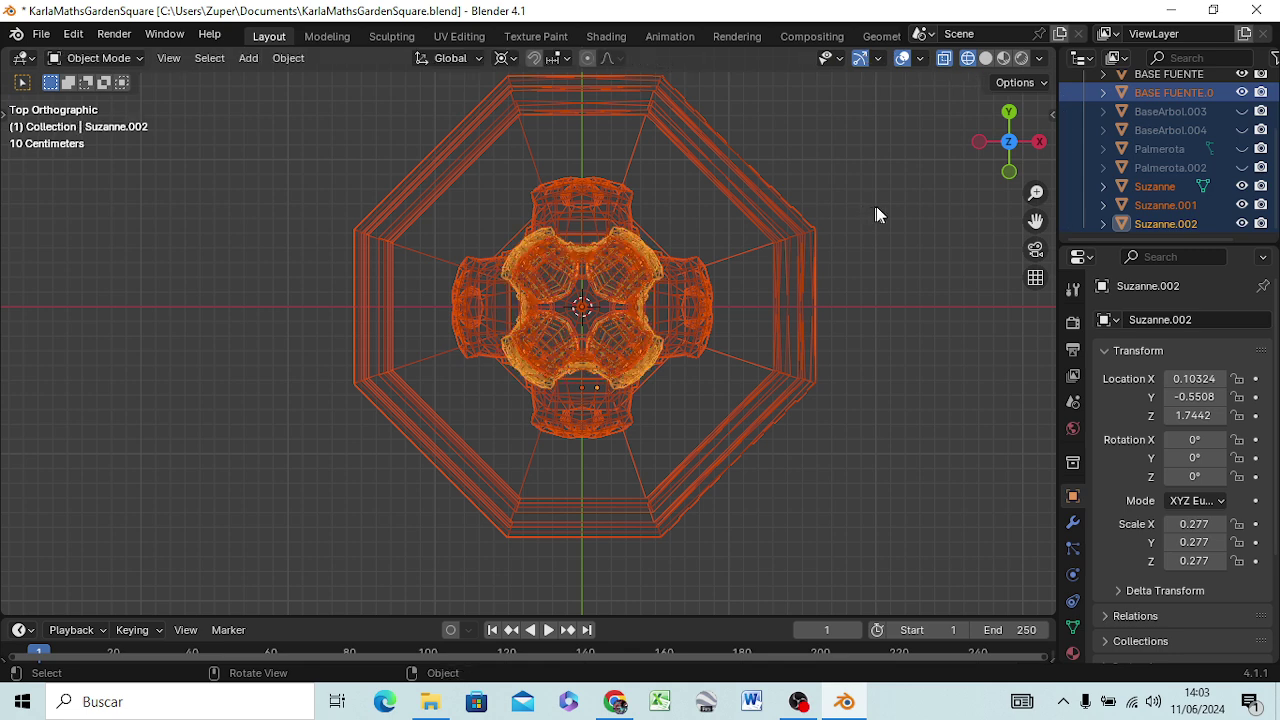
- Join the pasted base copy and three Suzanne pieces into the single object Suzanne.002
right_click(620, 222)
mouse_move(503, 295)
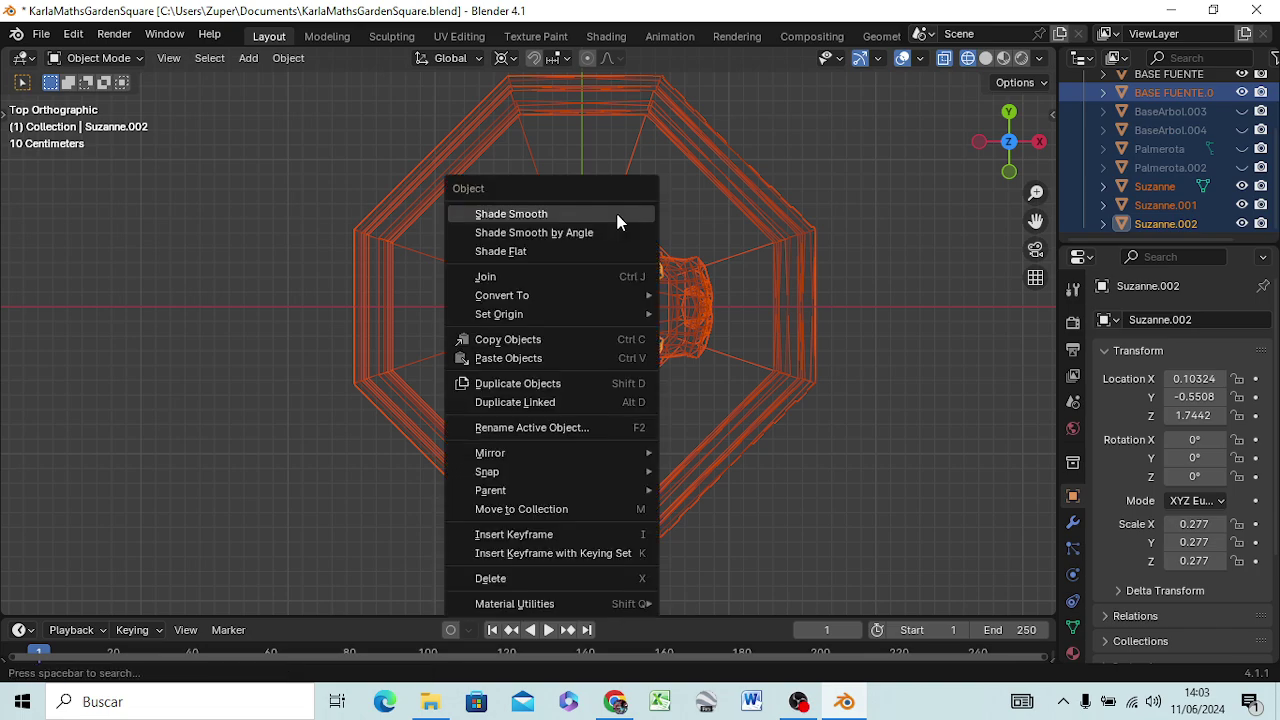
click(532, 277)
mouse_move(766, 430)
middle_down()
mouse_move(798, 475)
mouse_move(754, 335)
mouse_move(769, 315)
mouse_move(759, 338)
mouse_move(590, 338)
mouse_move(595, 325)
middle_up()
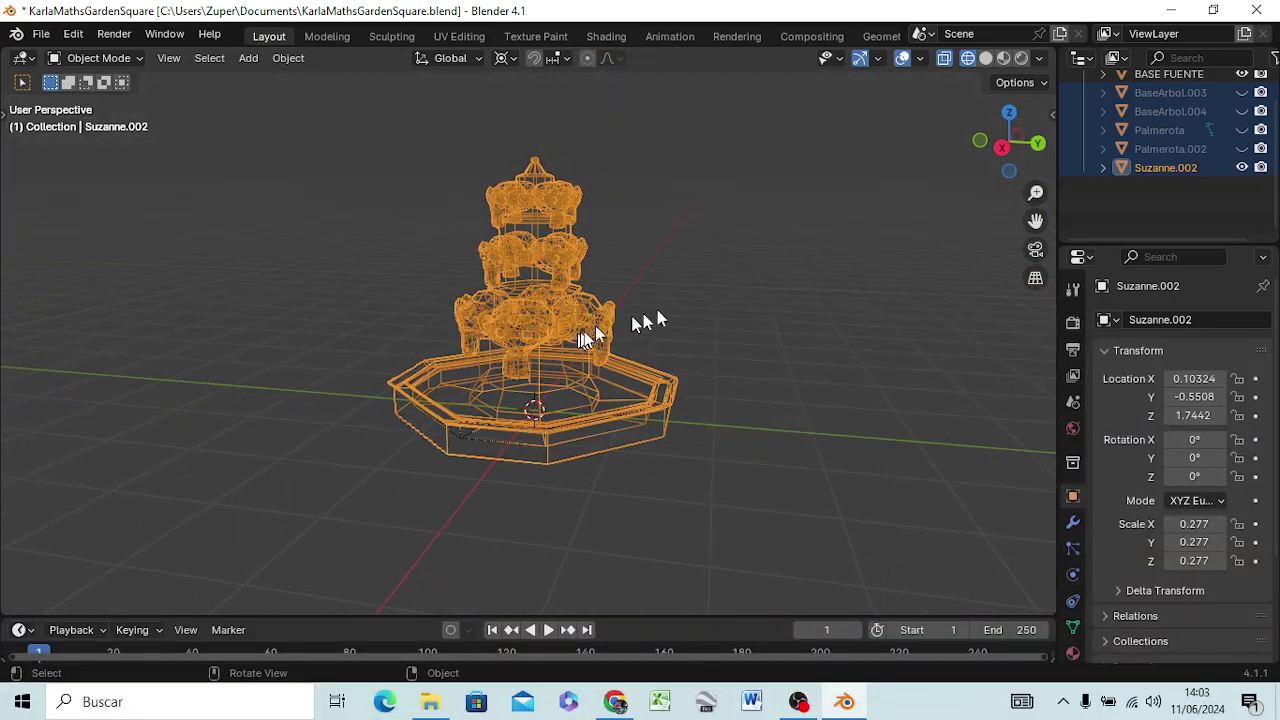
scroll(1110, 187, up, 2)
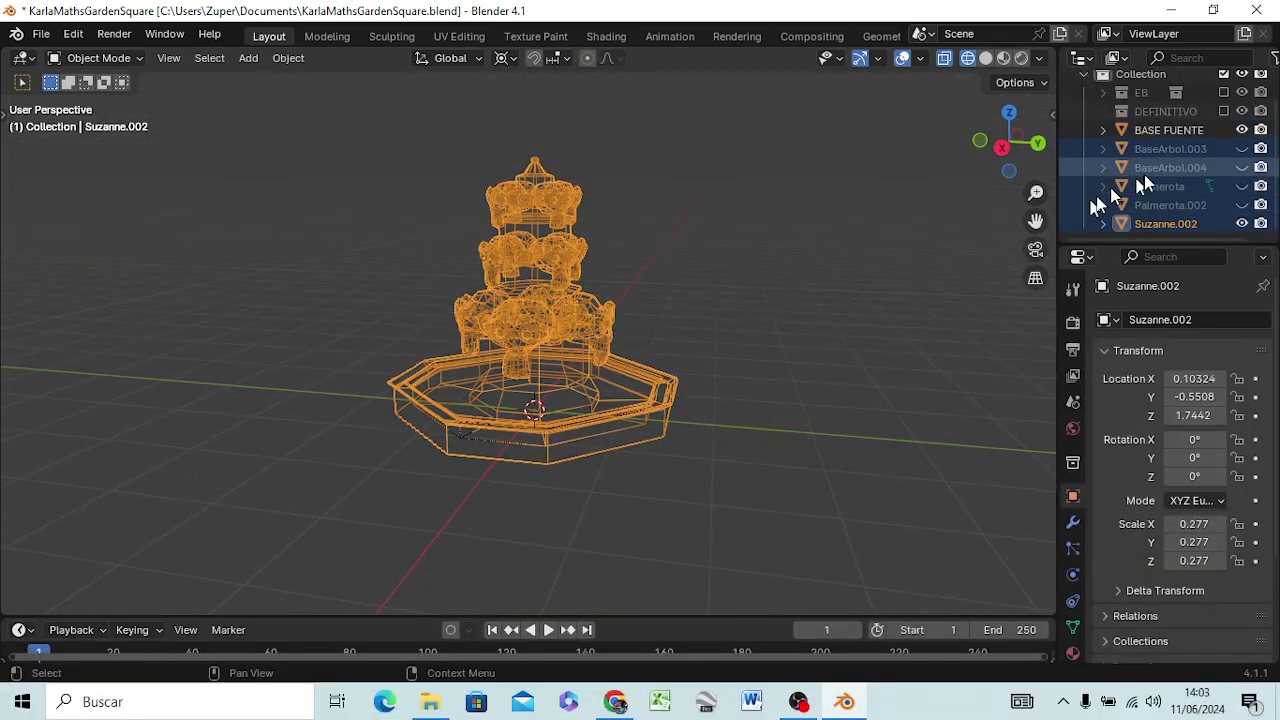
- Rename the joined Suzanne.002 to fUENTEeRmONO in the outliner and copy it
click(1152, 225)
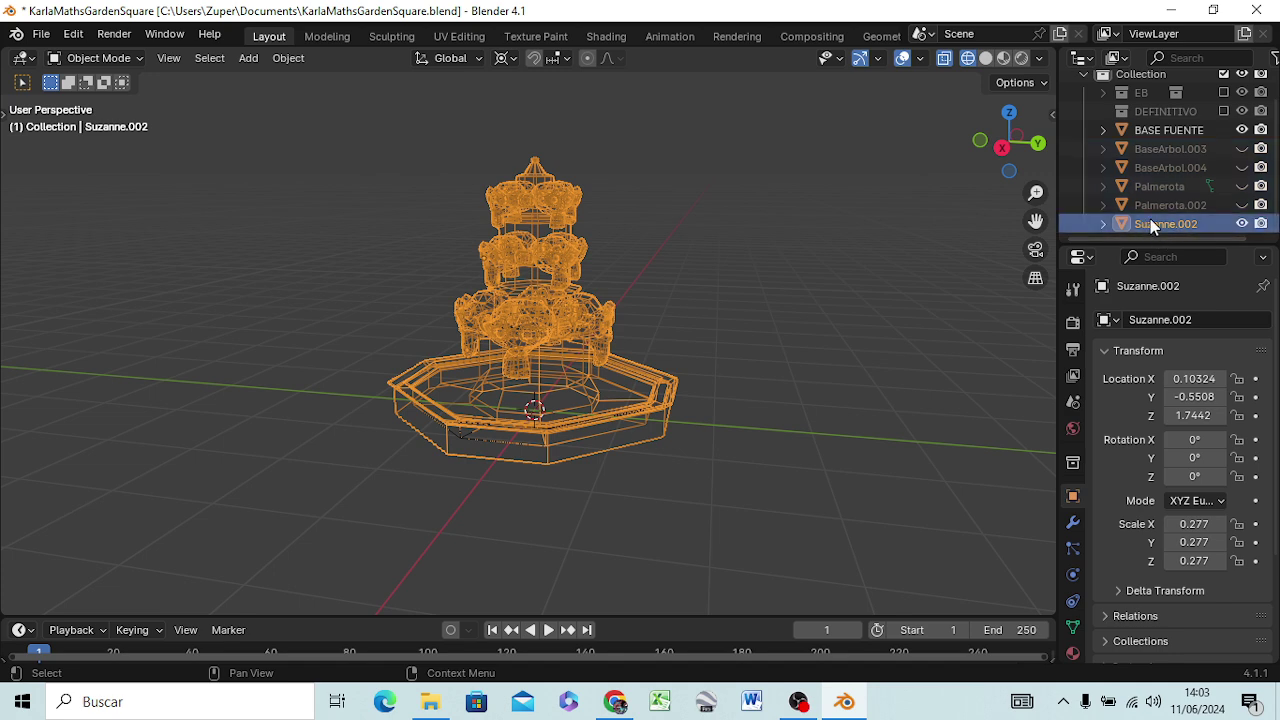
double_click(1152, 225)
text(fUENTE)
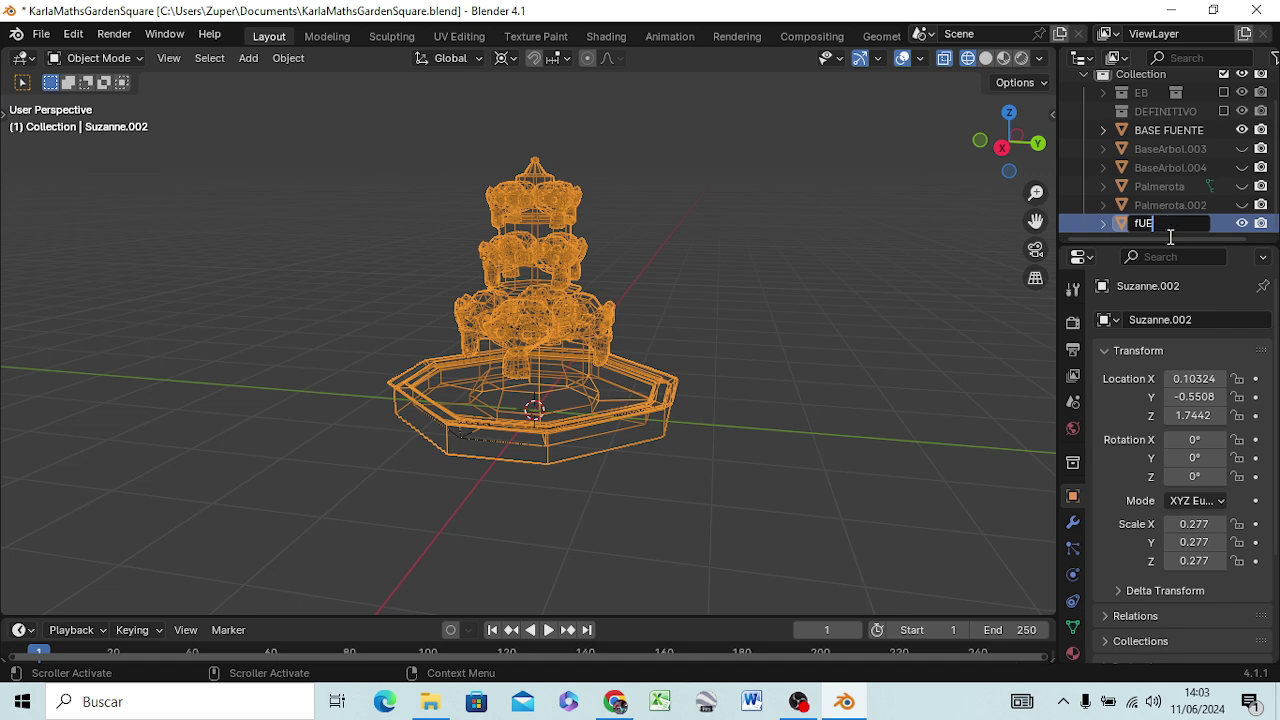
key(BackSpace)
key(BackSpace)
key(BackSpace)
text(fUE)
text(NT)
text(e)
text(mONO)
key(Return)
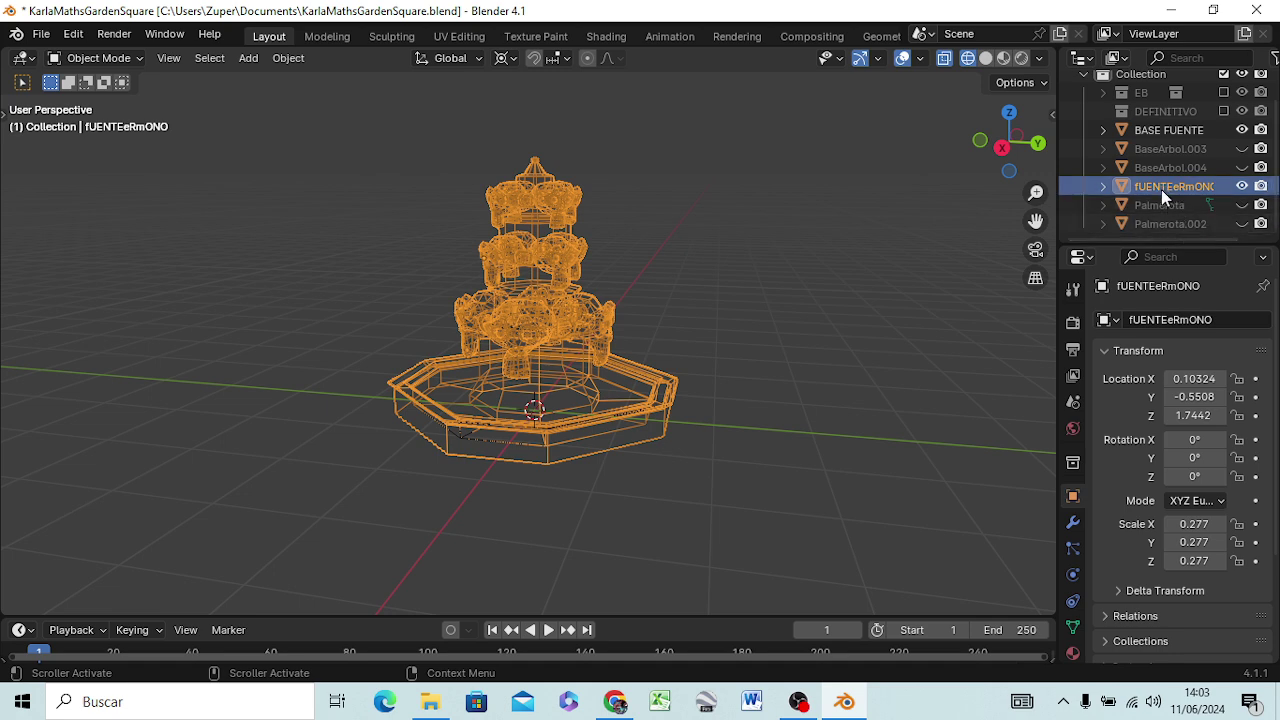
right_click(1157, 192)
click(1152, 191)
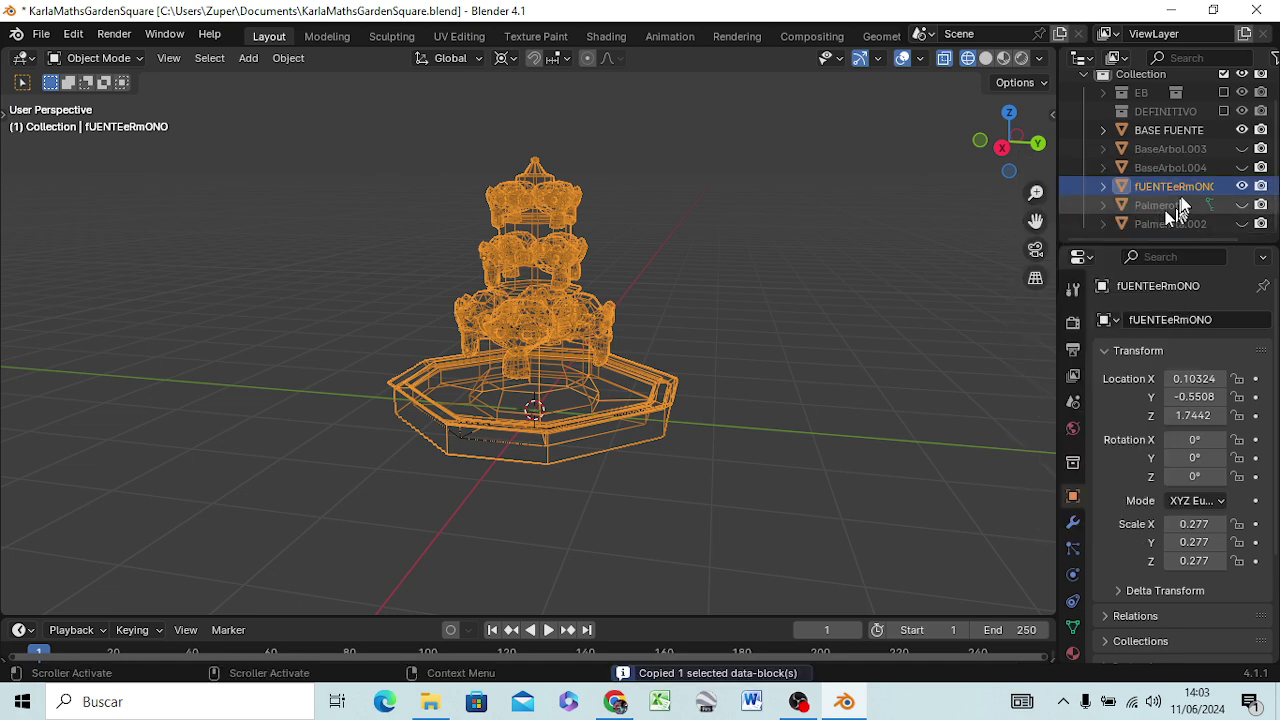
- Hide BASE FUENTE and fUENTEeRmONO, include the DEFINITIVO collection, and zoom out over the square
click(1242, 130)
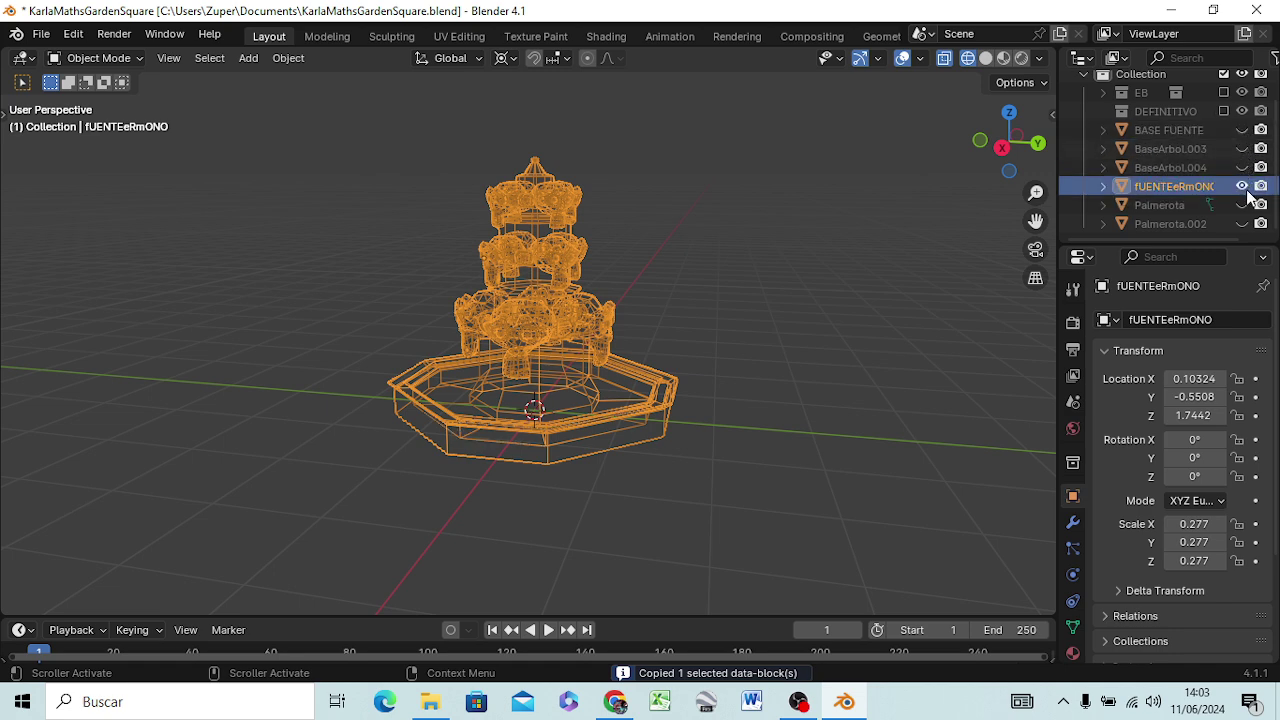
click(1243, 187)
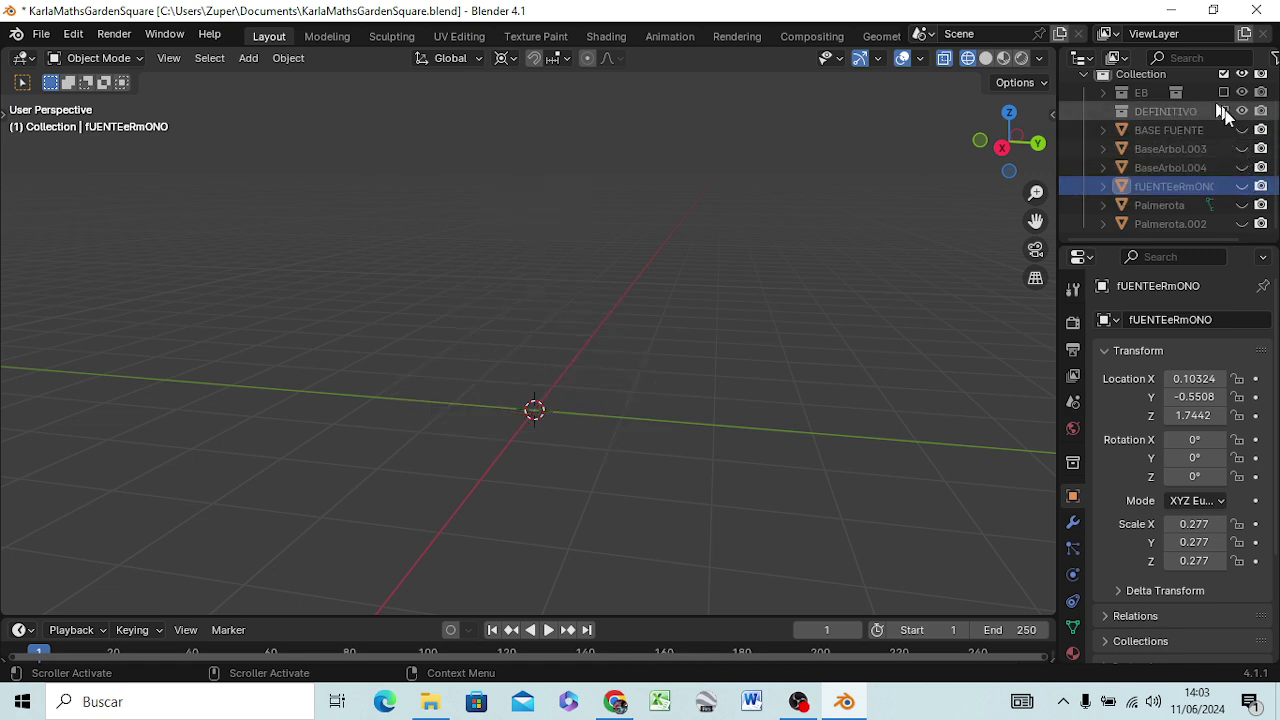
click(1223, 111)
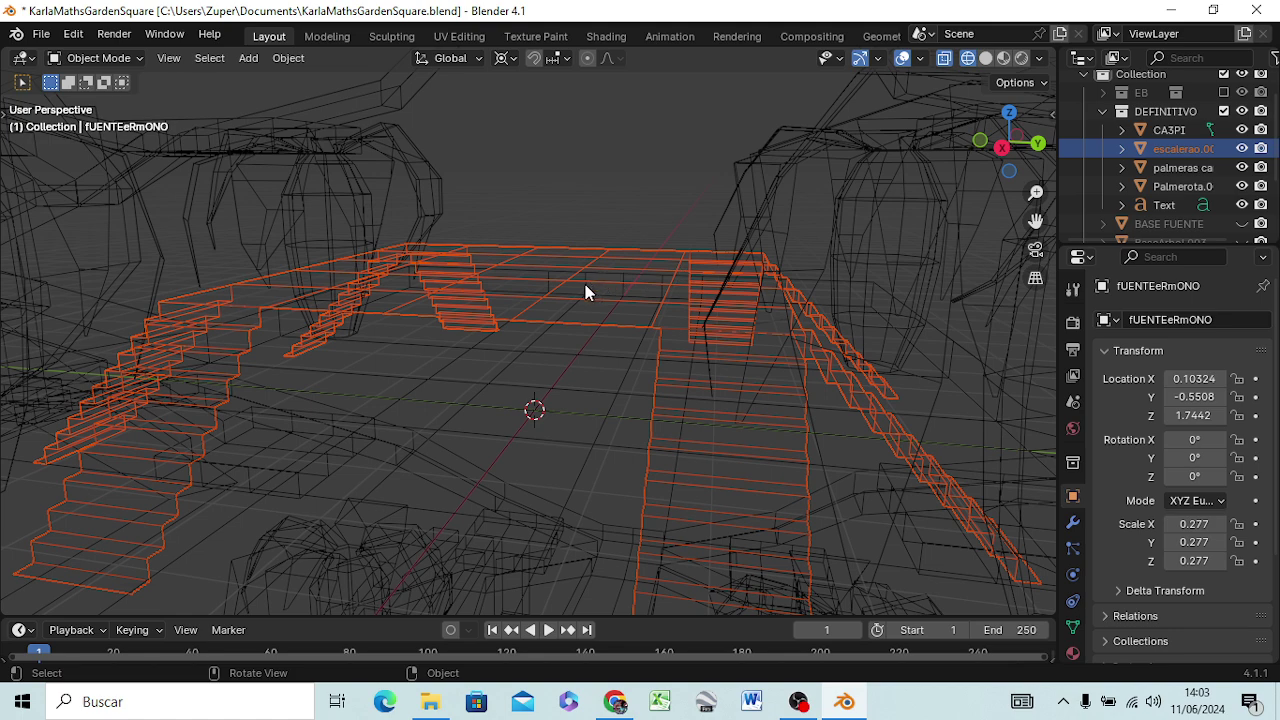
scroll(585, 284, down, 2)
scroll(590, 300, down, 2)
scroll(594, 337, down, 2)
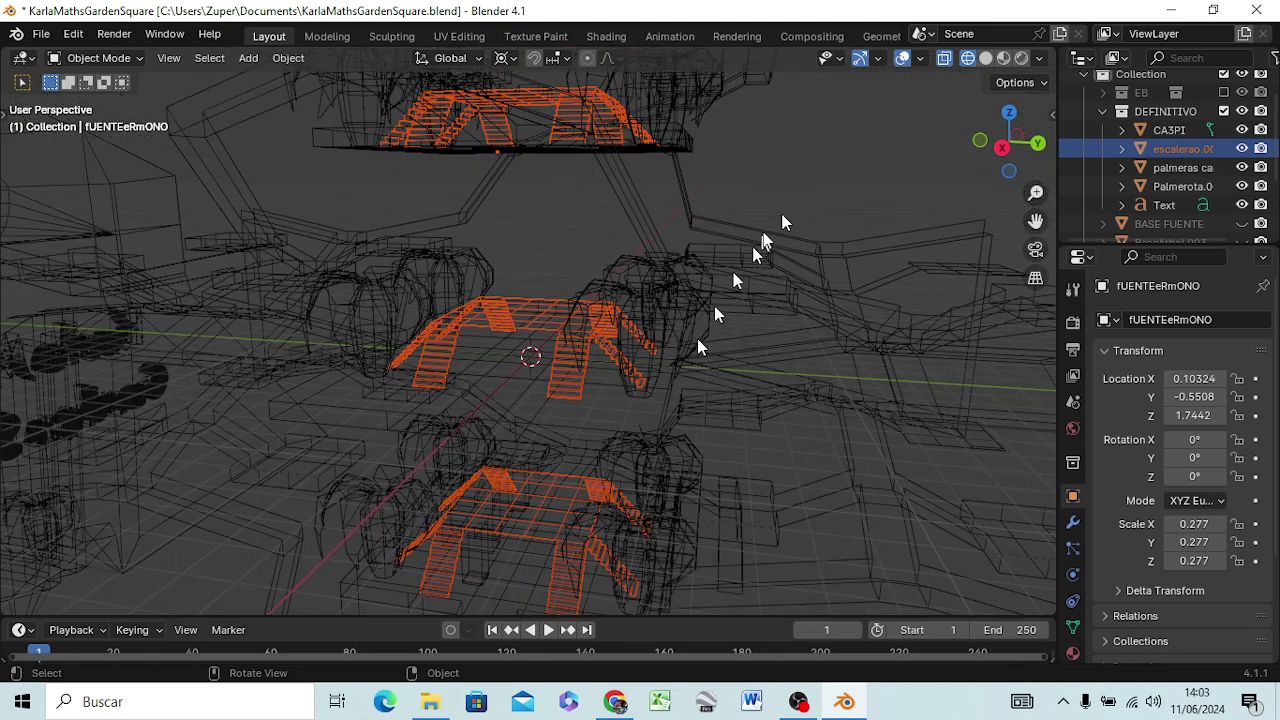
click(920, 125)
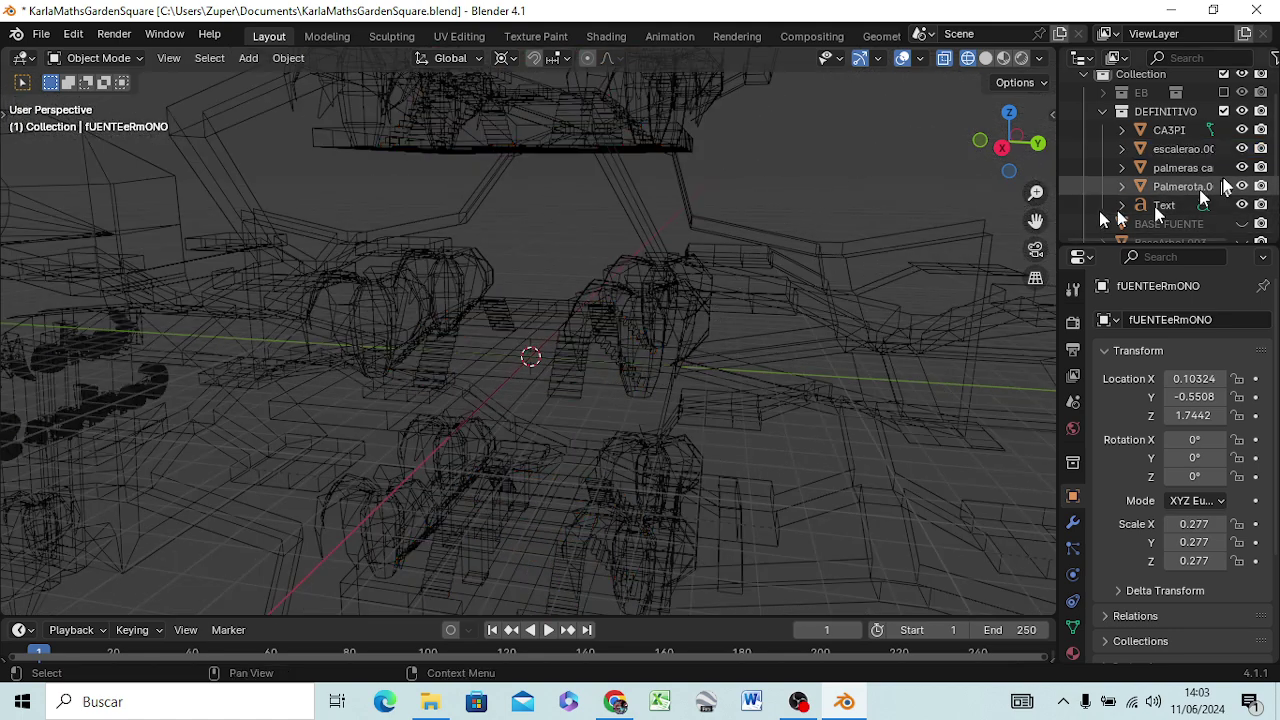
- Paste the fountain into the DEFINITIVO collection and zoom in on it at the plaza centre
right_click(1157, 108)
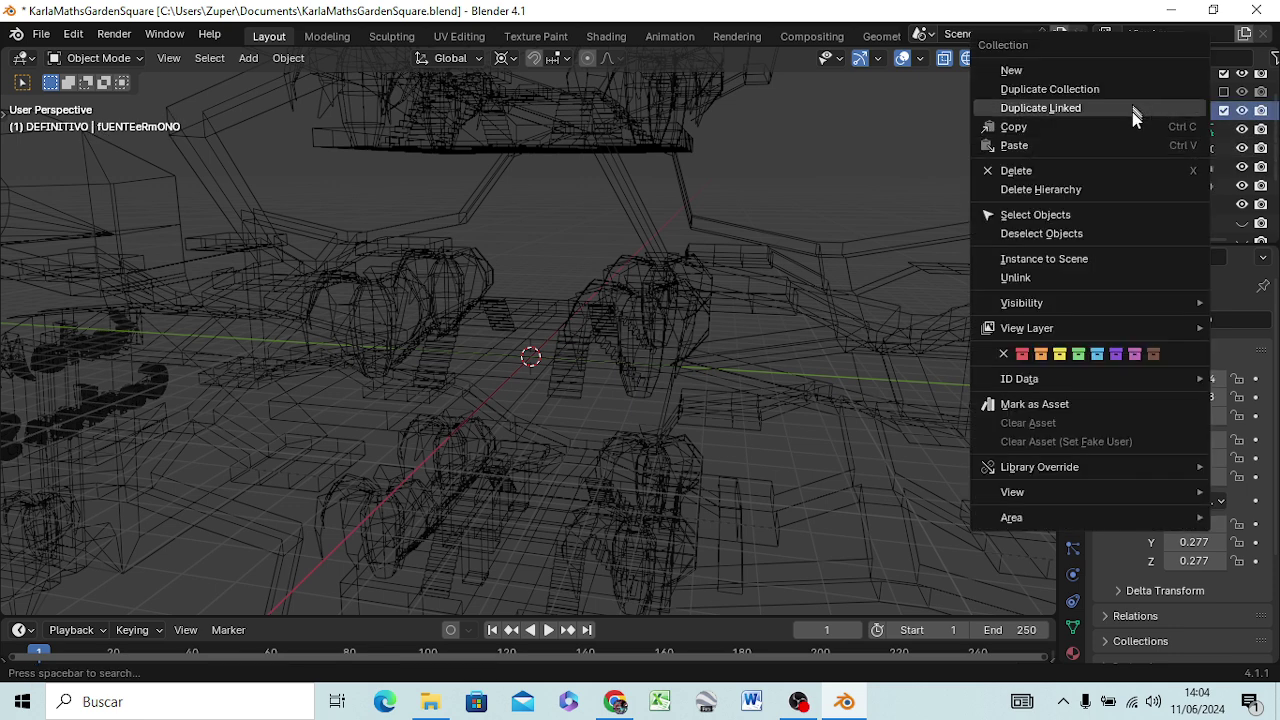
click(1014, 148)
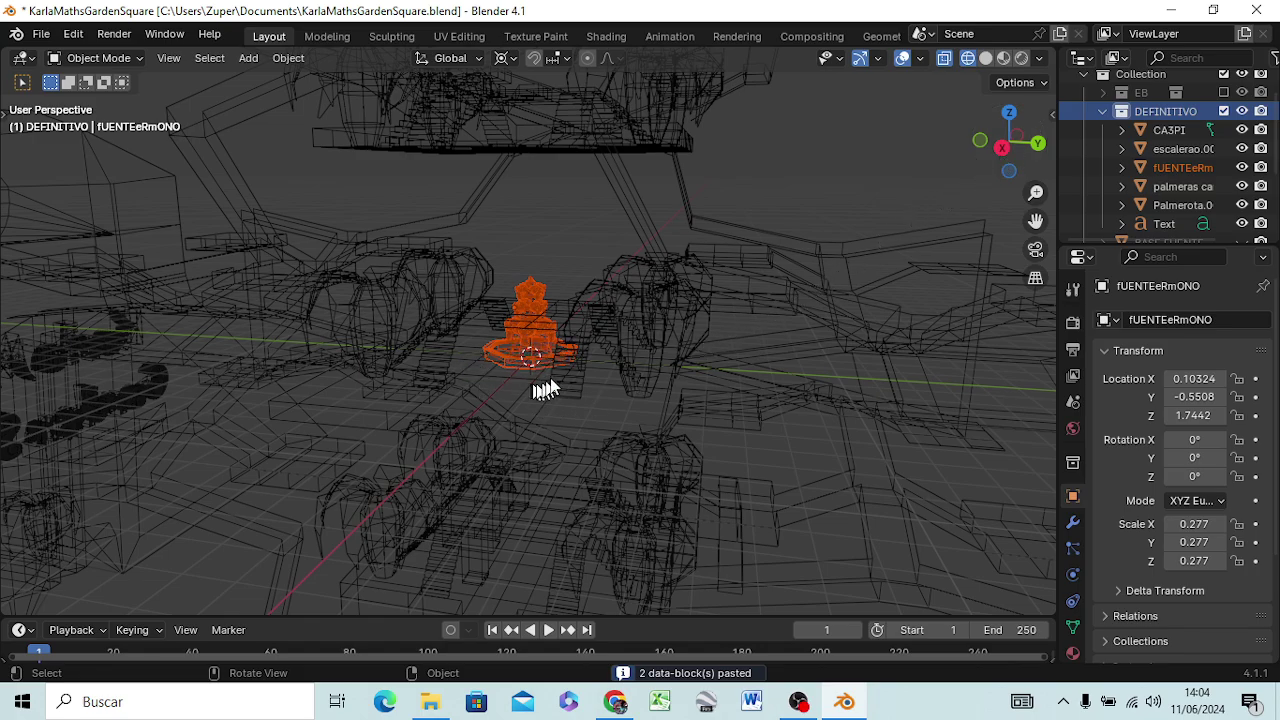
middle_drag(642, 390, 683, 360)
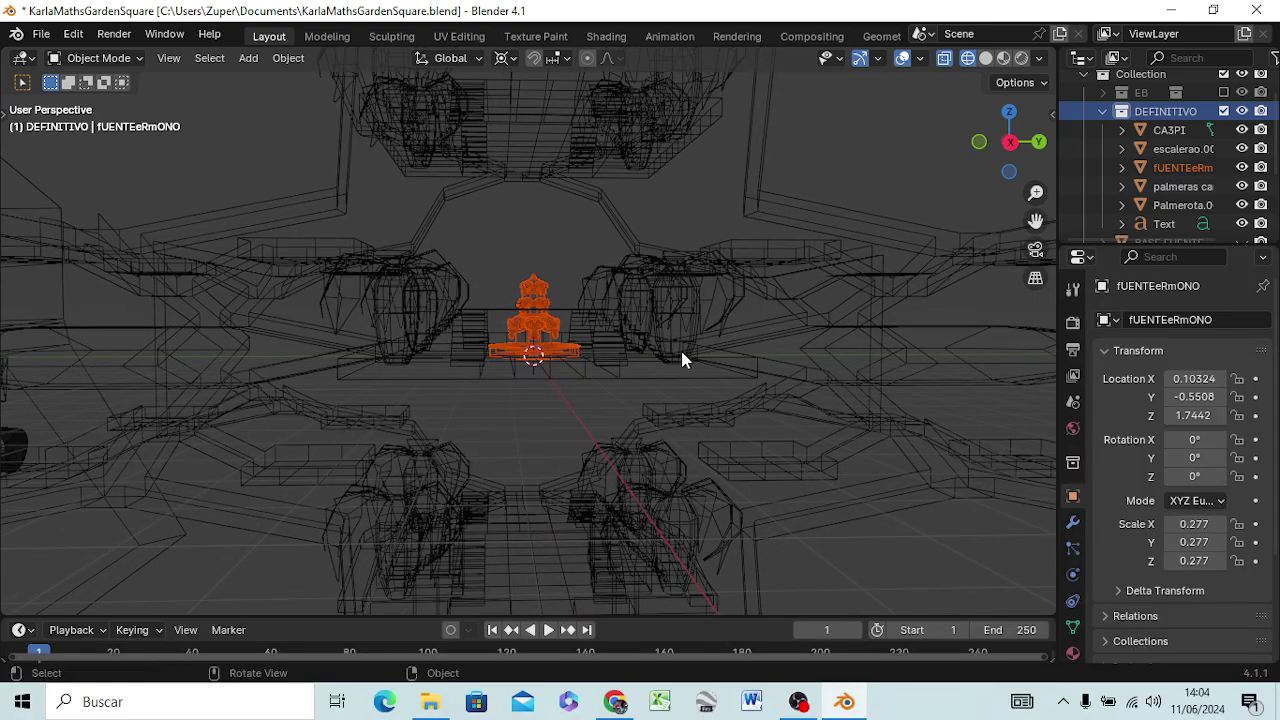
scroll(634, 360, up, 1)
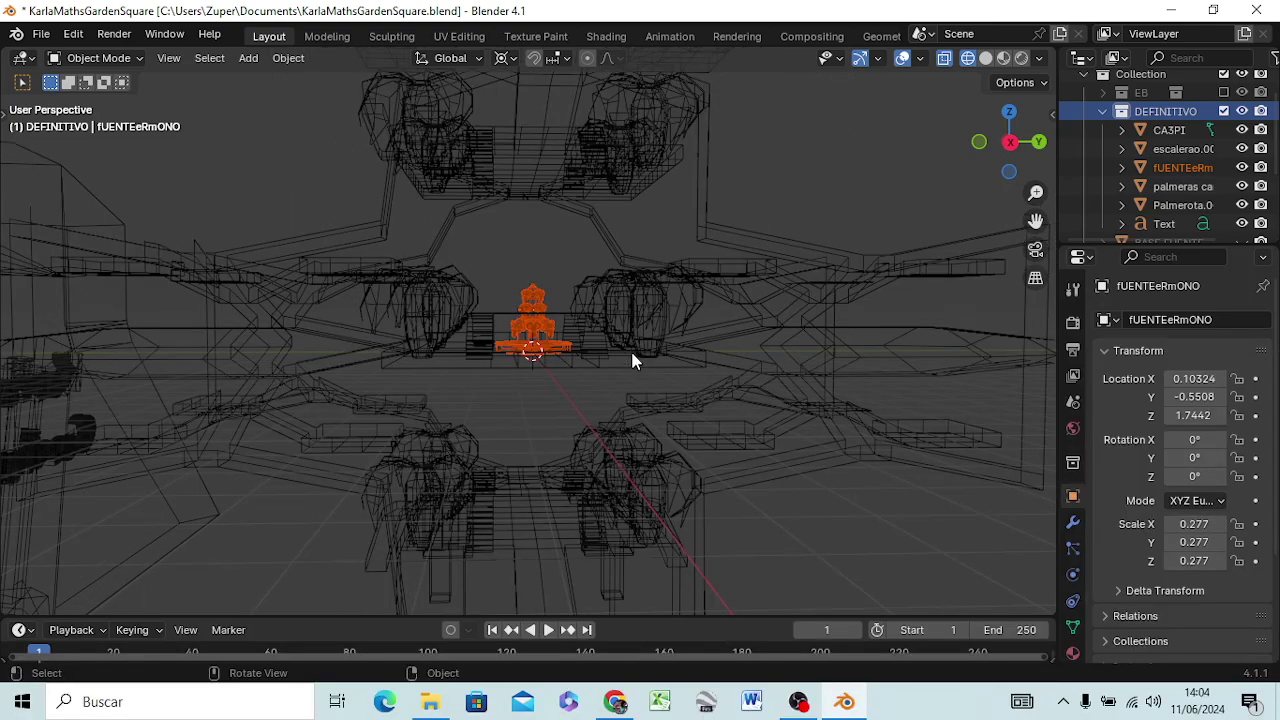
scroll(631, 357, up, 1)
scroll(633, 345, up, 1)
scroll(635, 337, up, 1)
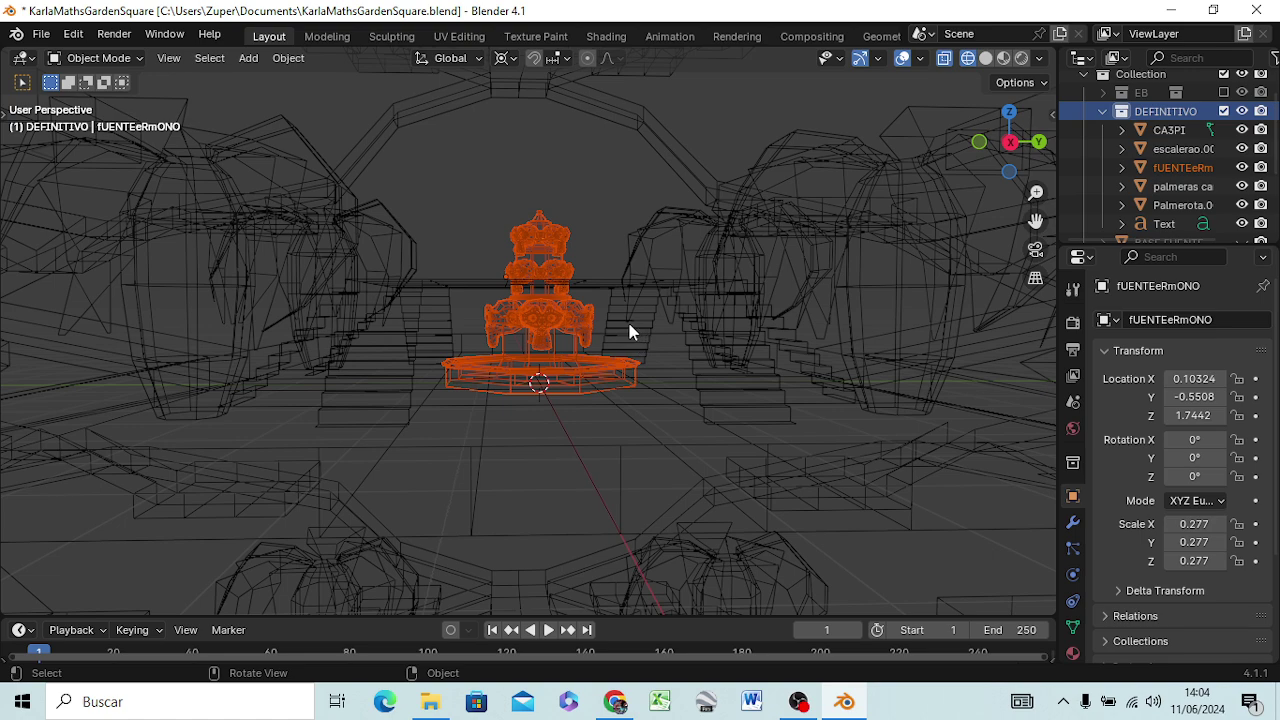
- In front view, move the pasted fountain straight up about 1.57 m onto the upper plaza
key(KP_1)
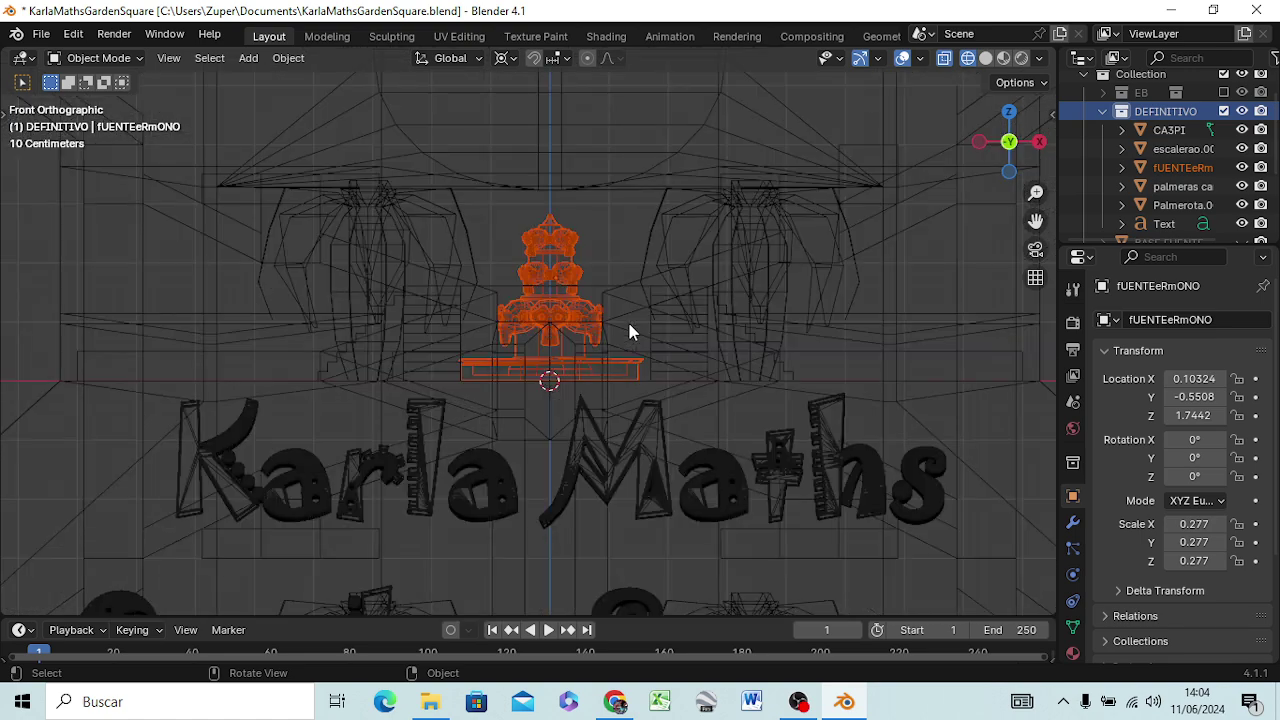
key(g)
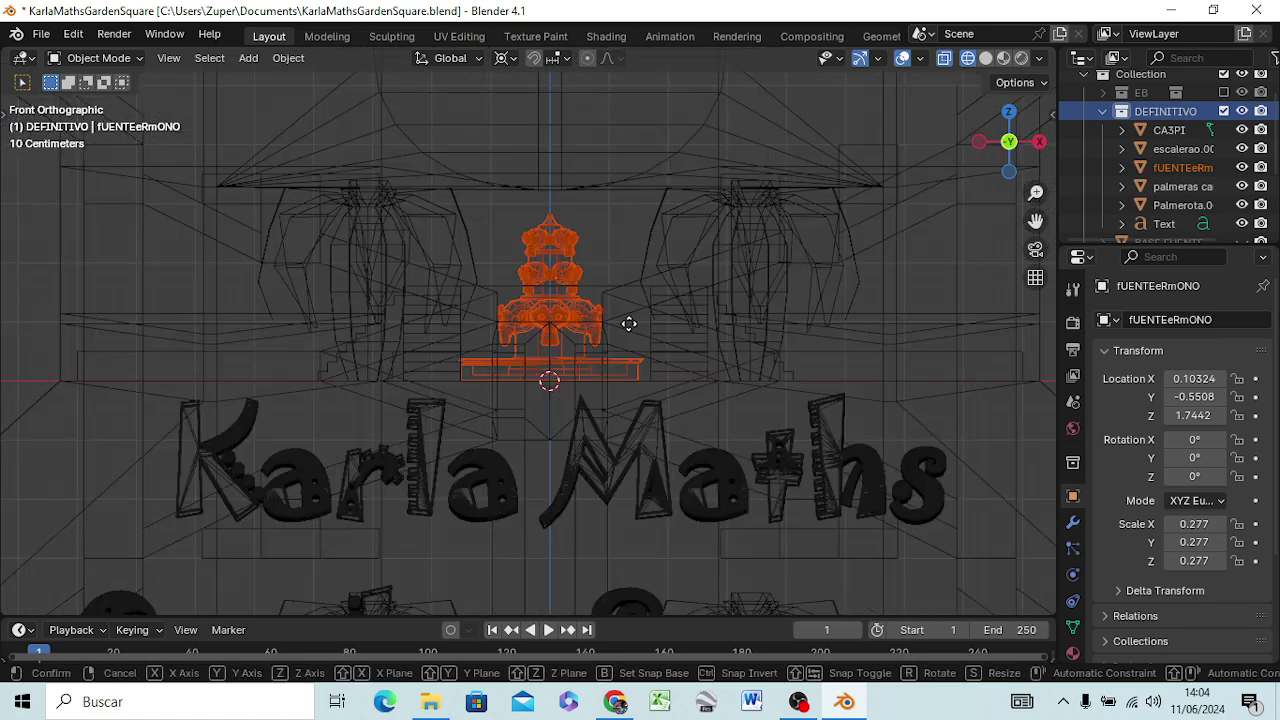
key(z)
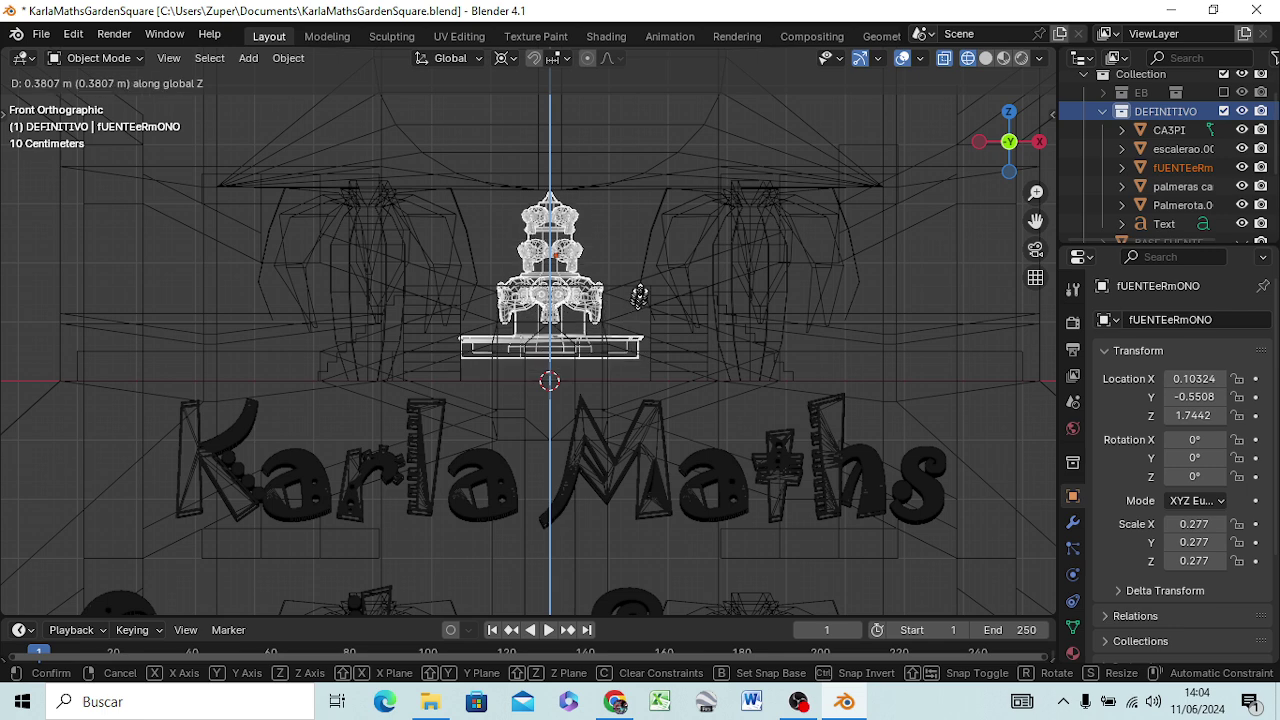
click(656, 228)
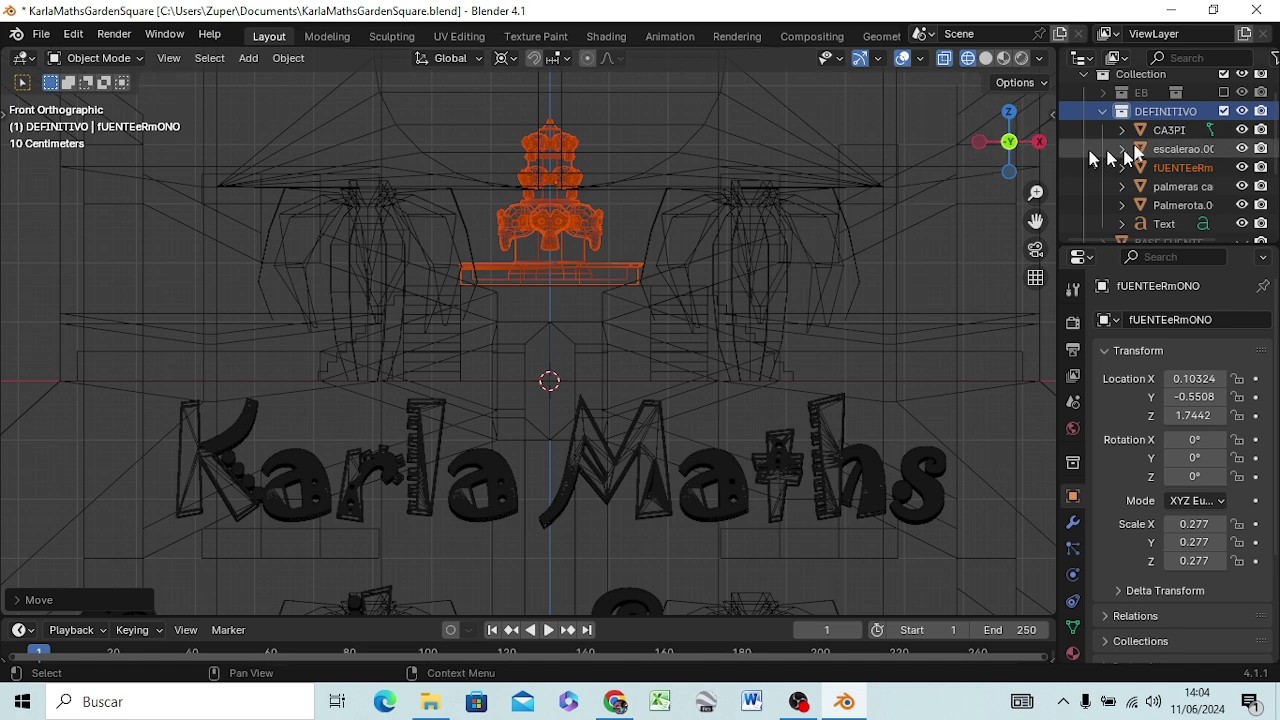
- Copy the raised fountain and paste it into DEFINITIVO as fUENTEeRmONO.001
right_click(1176, 165)
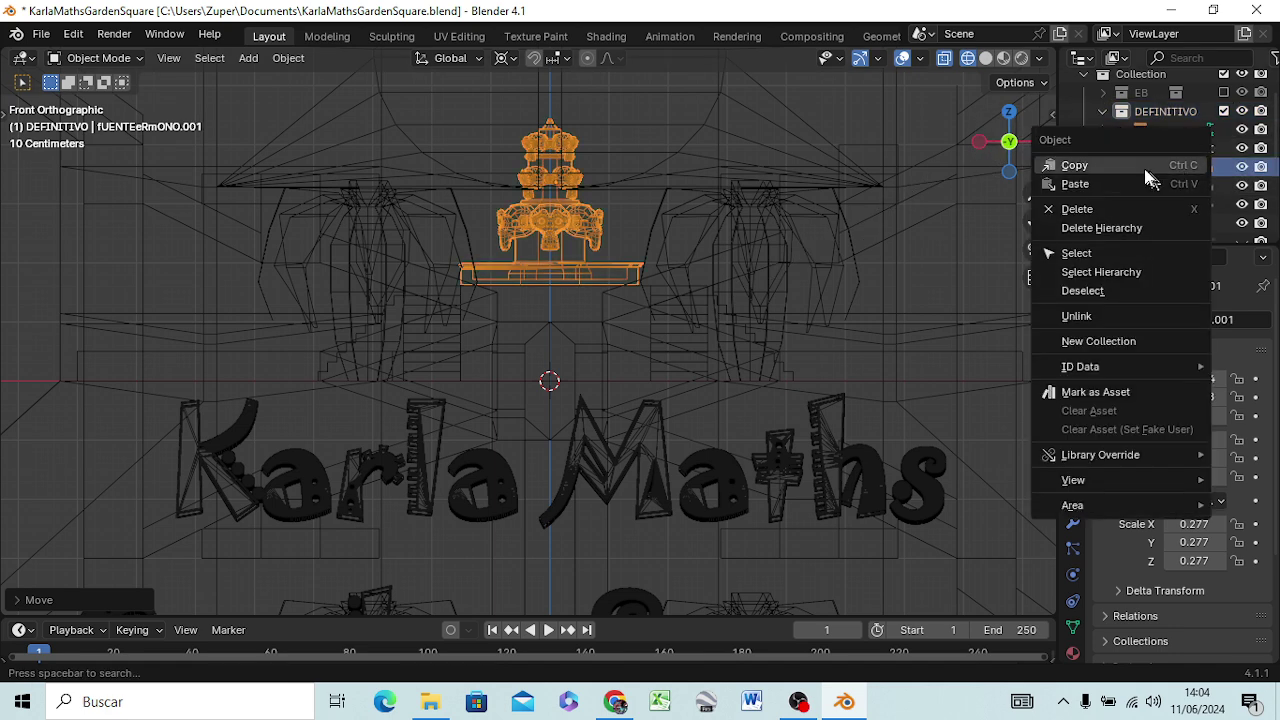
click(1103, 168)
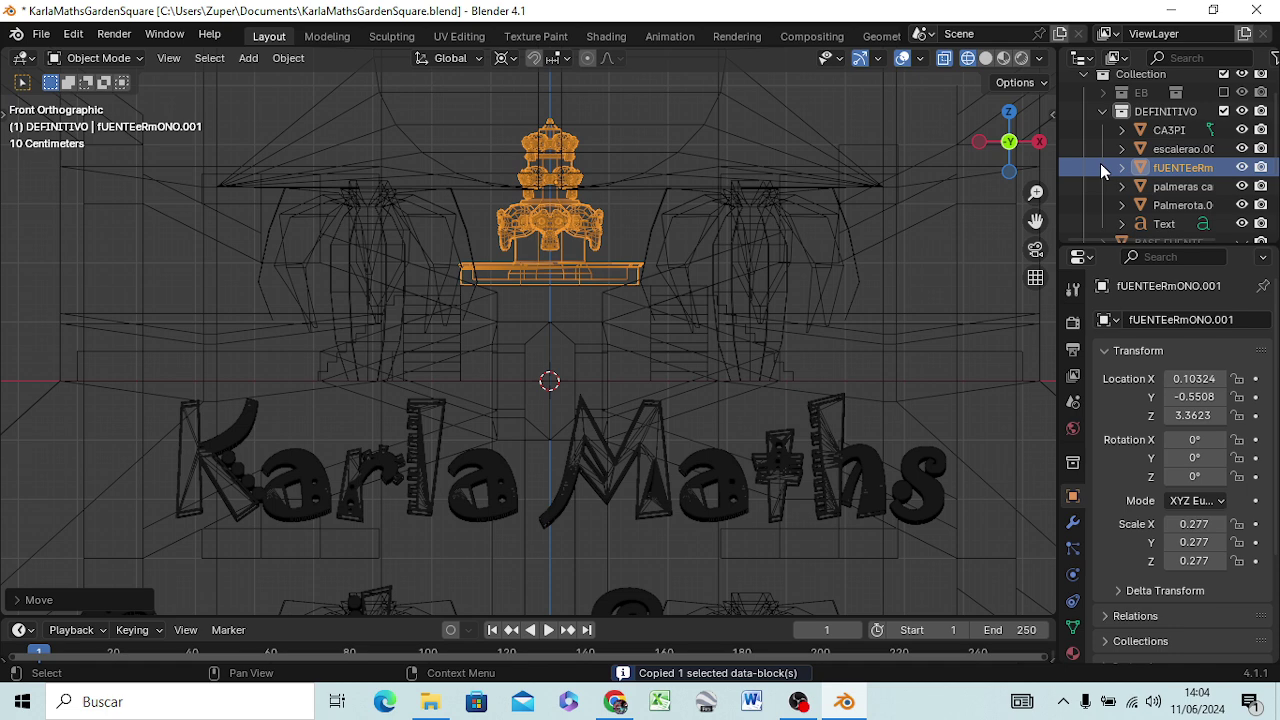
right_click(1125, 115)
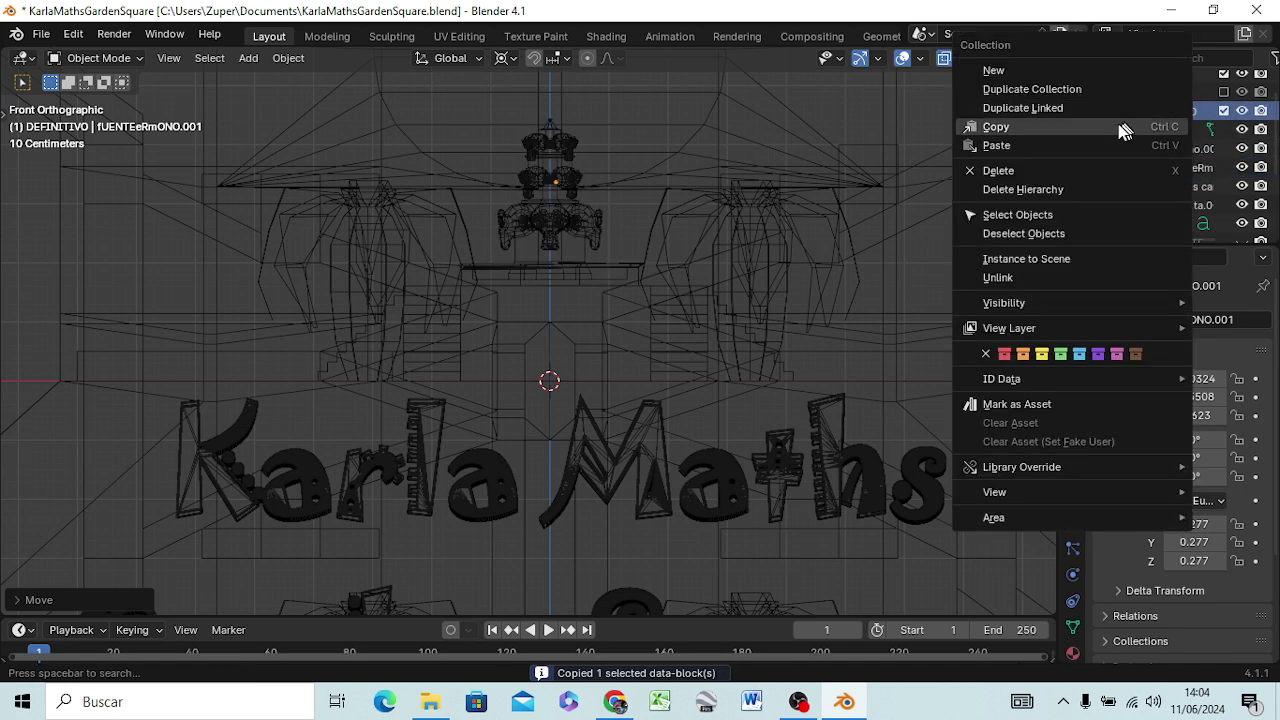
click(1017, 146)
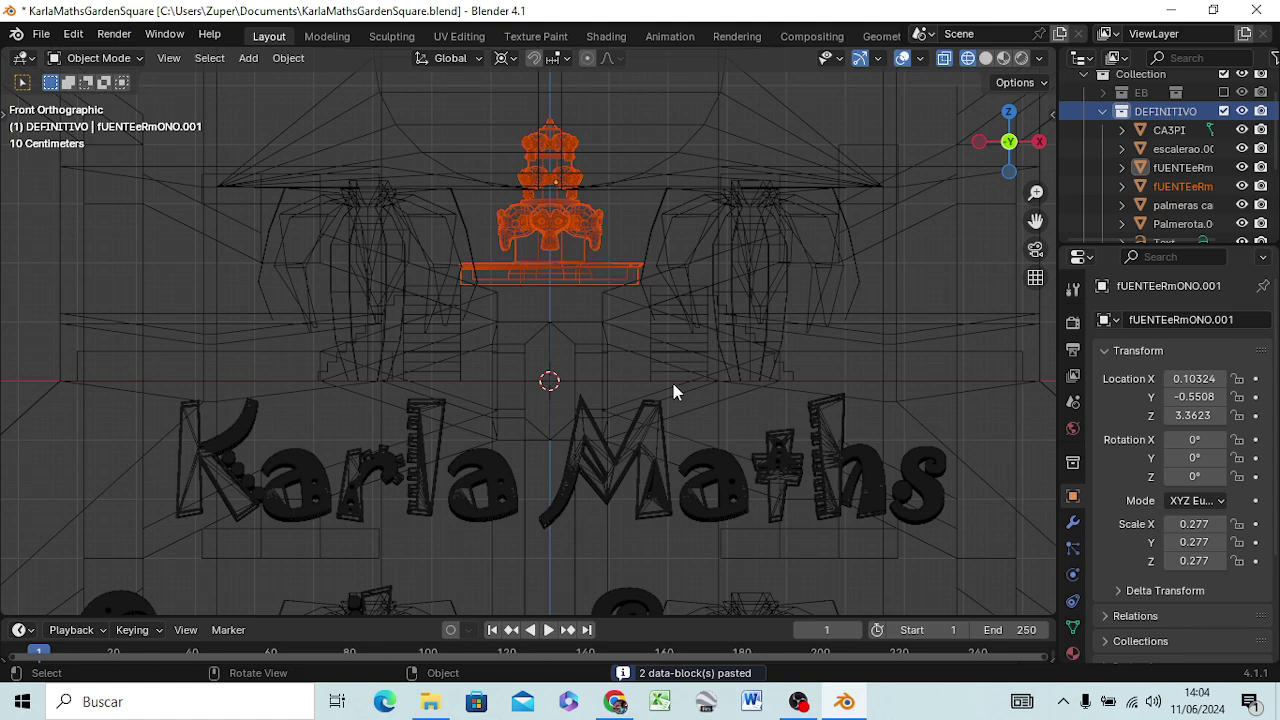
scroll(673, 392, down, 4)
scroll(673, 392, down, 4)
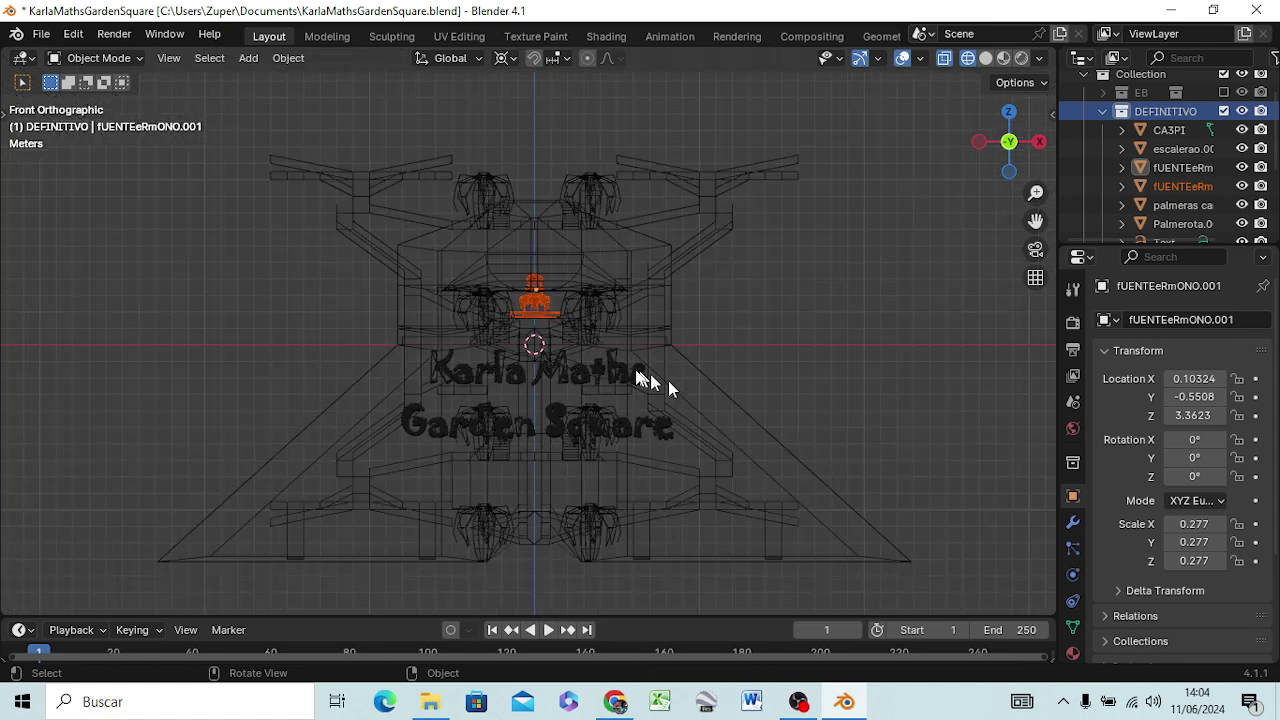
scroll(590, 356, up, 1)
scroll(577, 352, up, 1)
scroll(576, 345, up, 1)
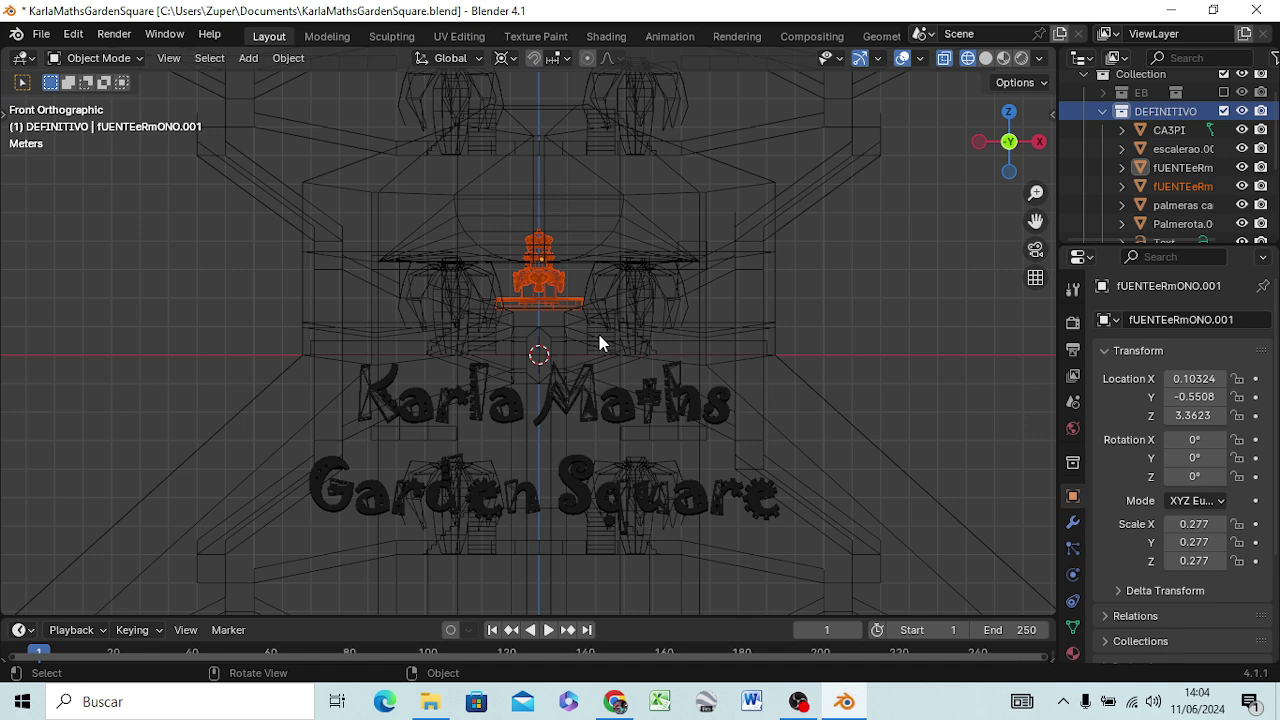
- Keep wireframe shading and enter Edit Mode with the fUENTEeRmONO.002 copy active
key(z)
key(Escape)
key(Tab)
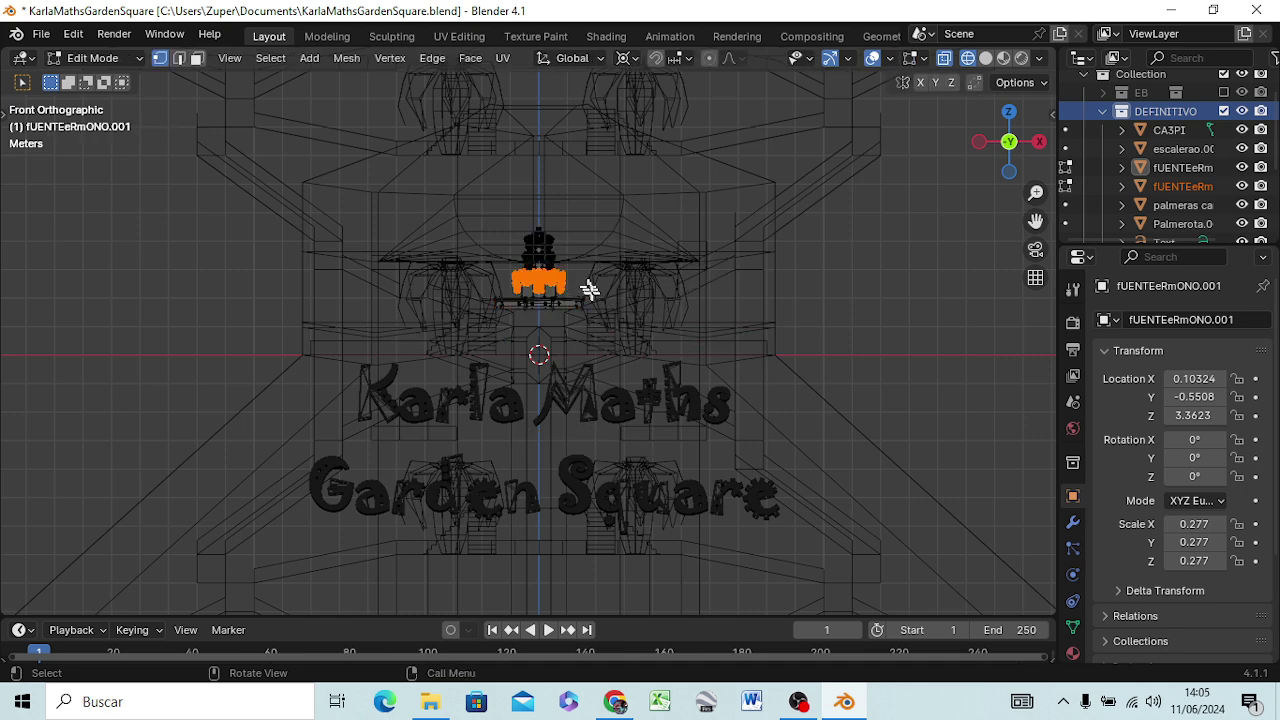
click(1160, 193)
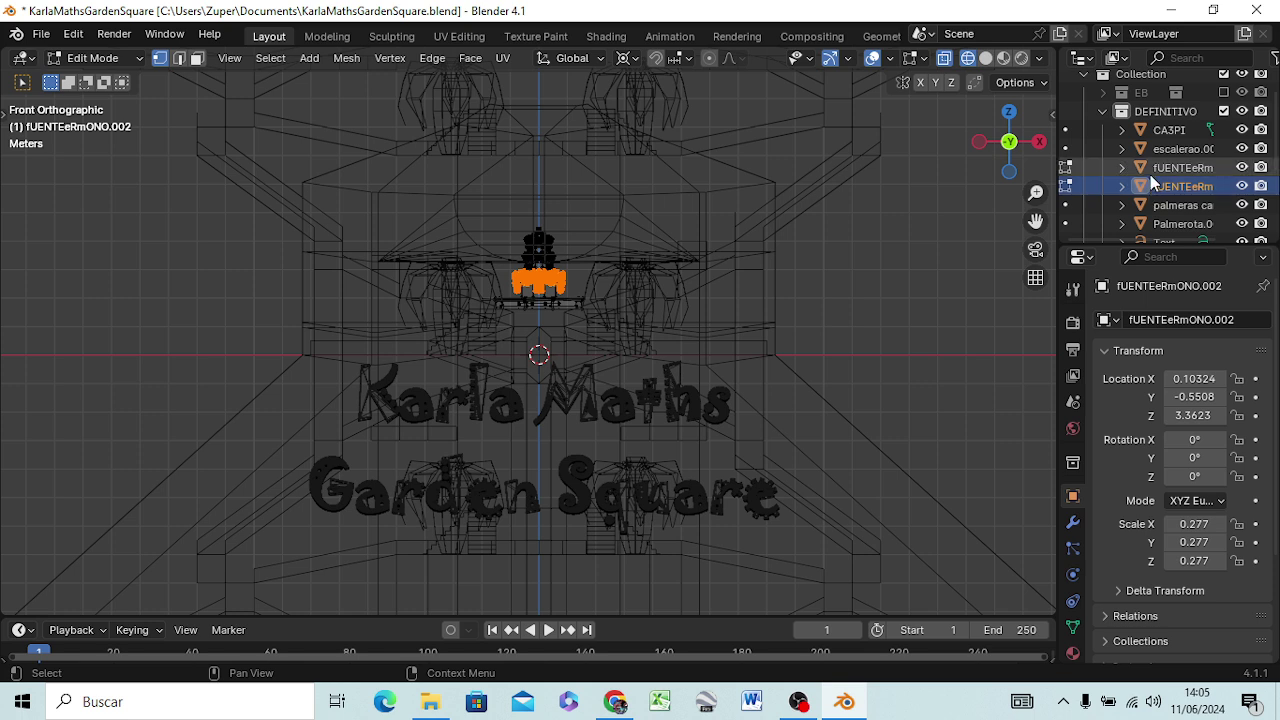
- Move a fountain mesh part vertically, select the linked fountain geometry, and return to Object Mode
key(g)
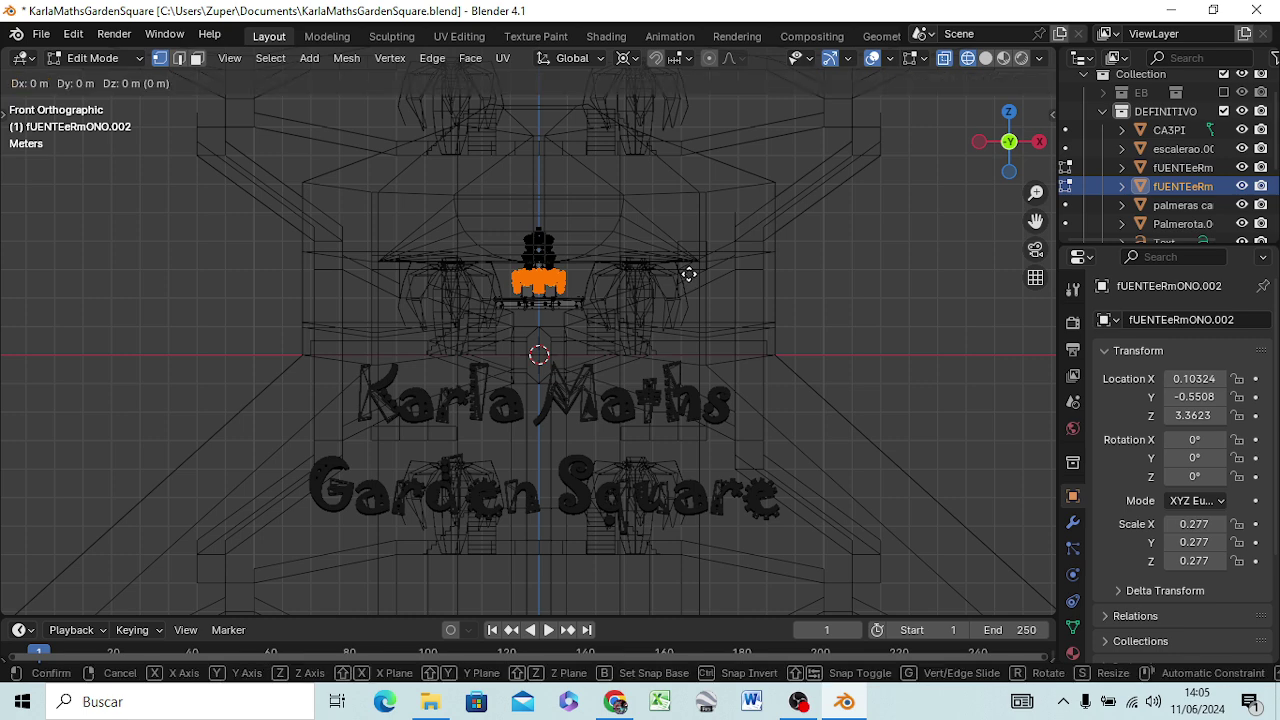
key(z)
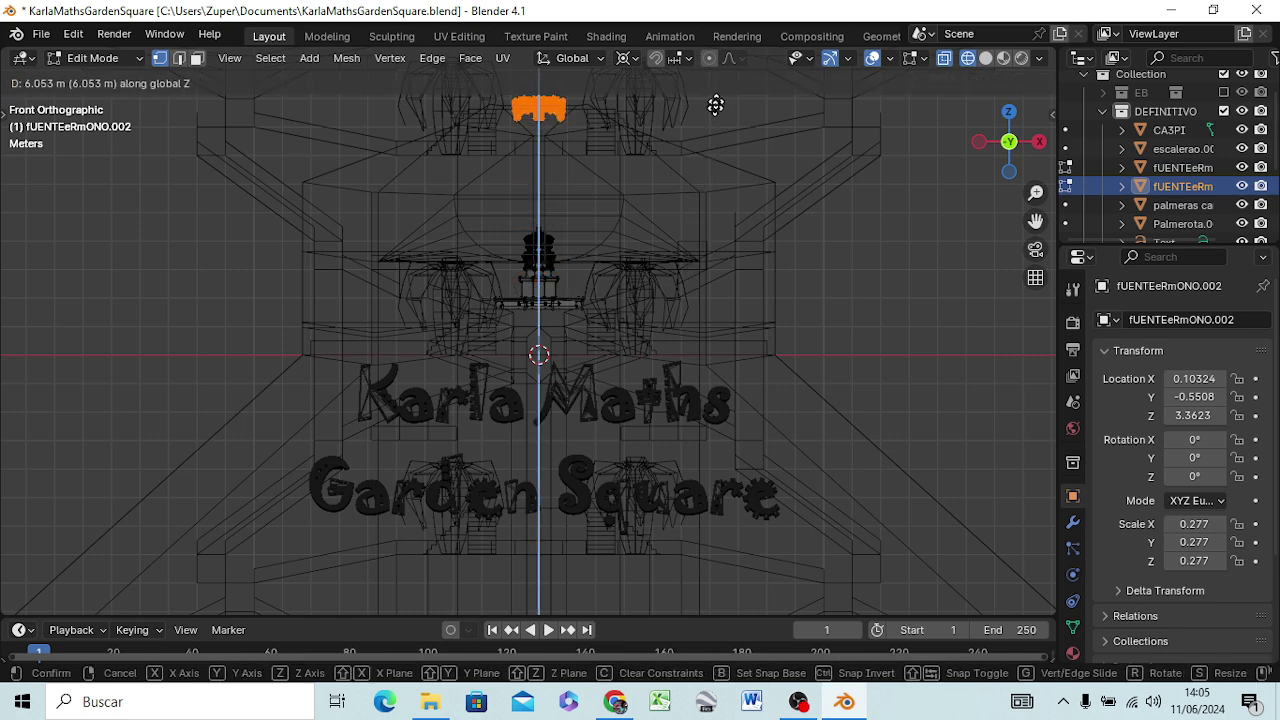
click(737, 277)
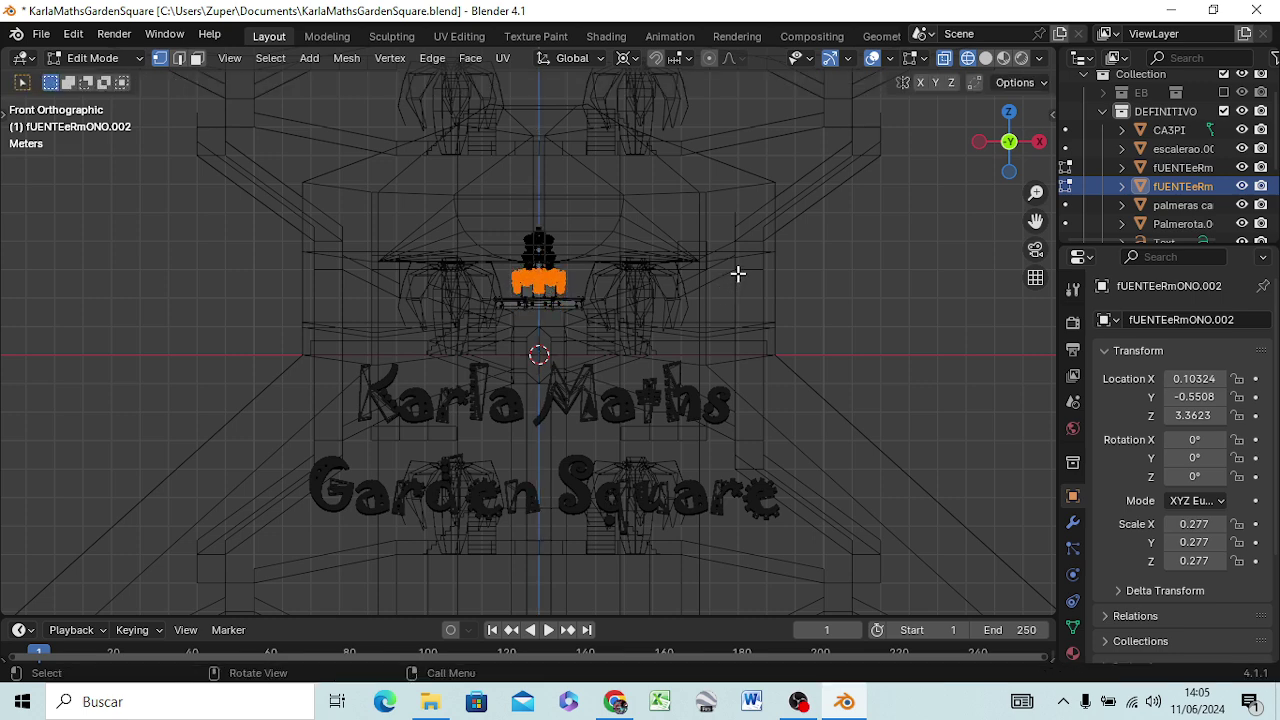
click(805, 290)
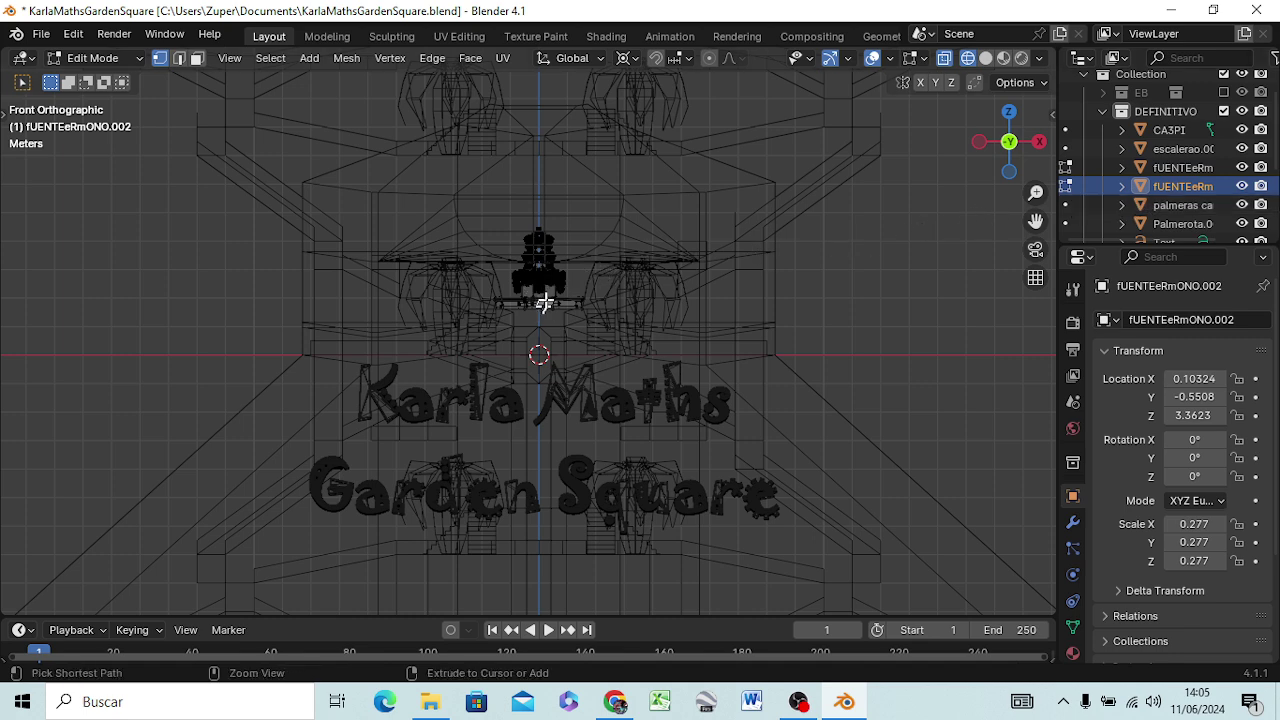
key(l)
key(Tab)
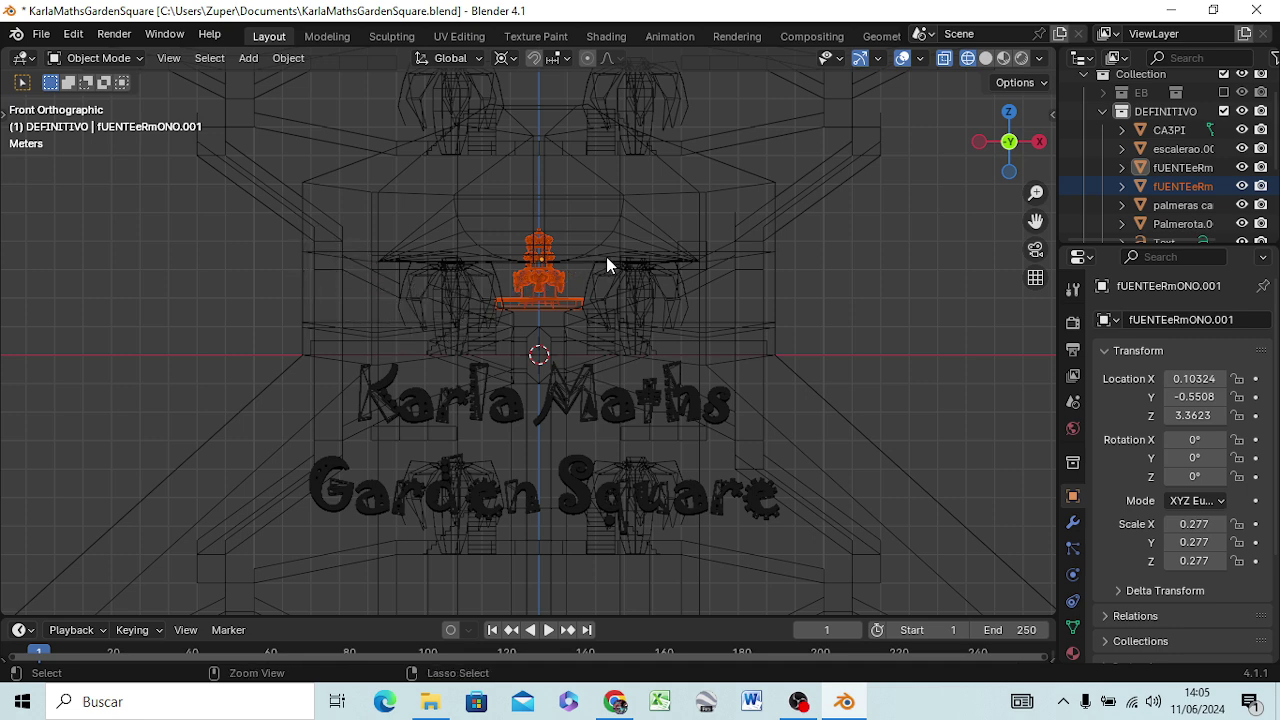
- Undo the extra fountain deletion and select the fUENTEeRmONO.001 fountain
key(ctrl+z)
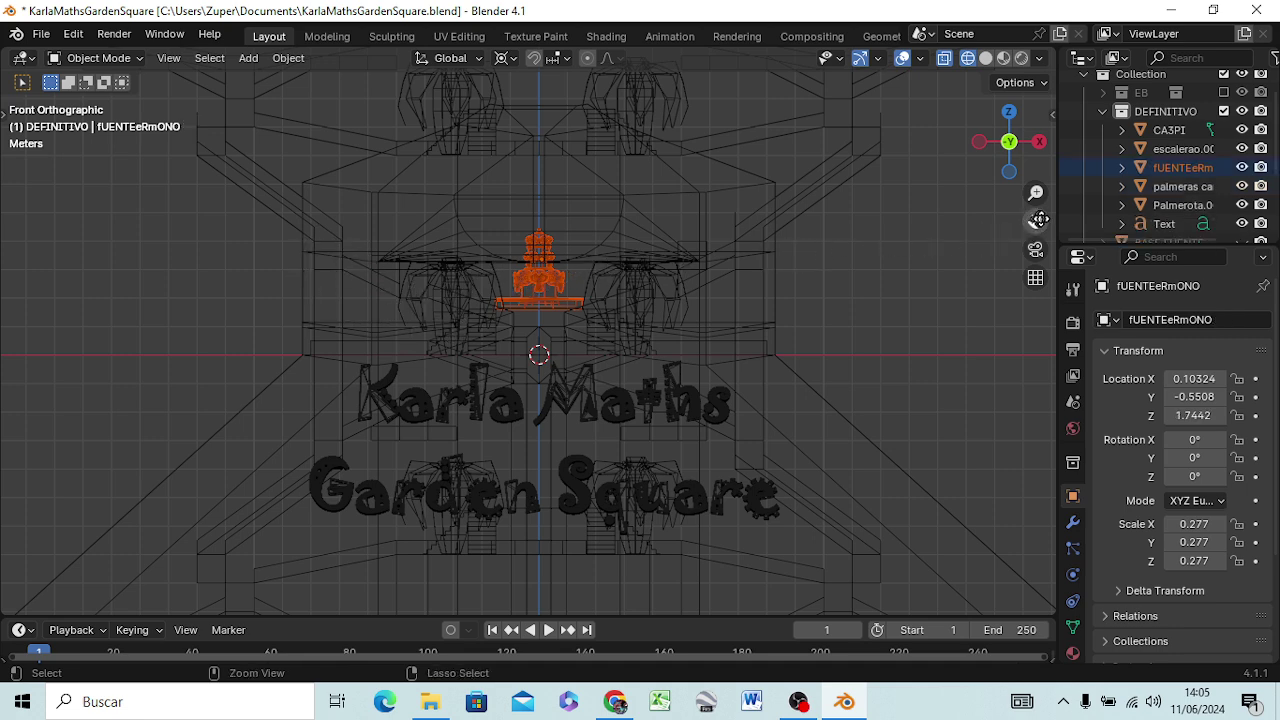
right_click(561, 287)
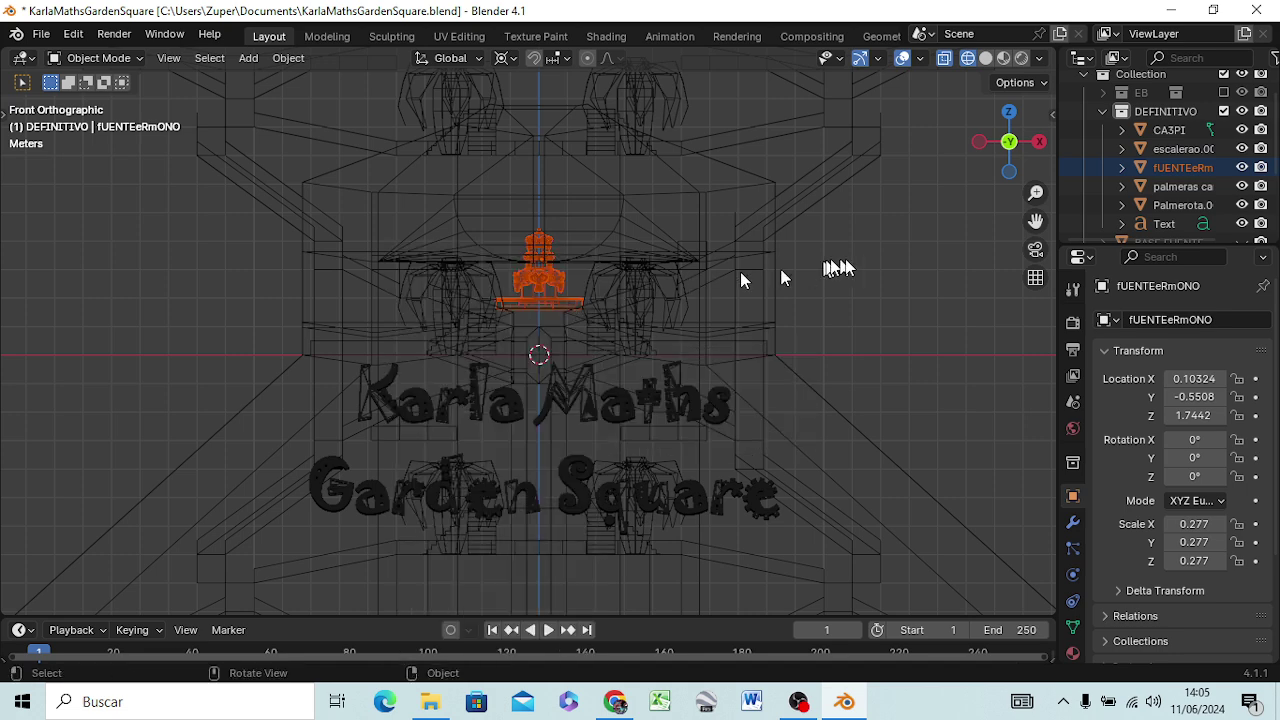
click(869, 275)
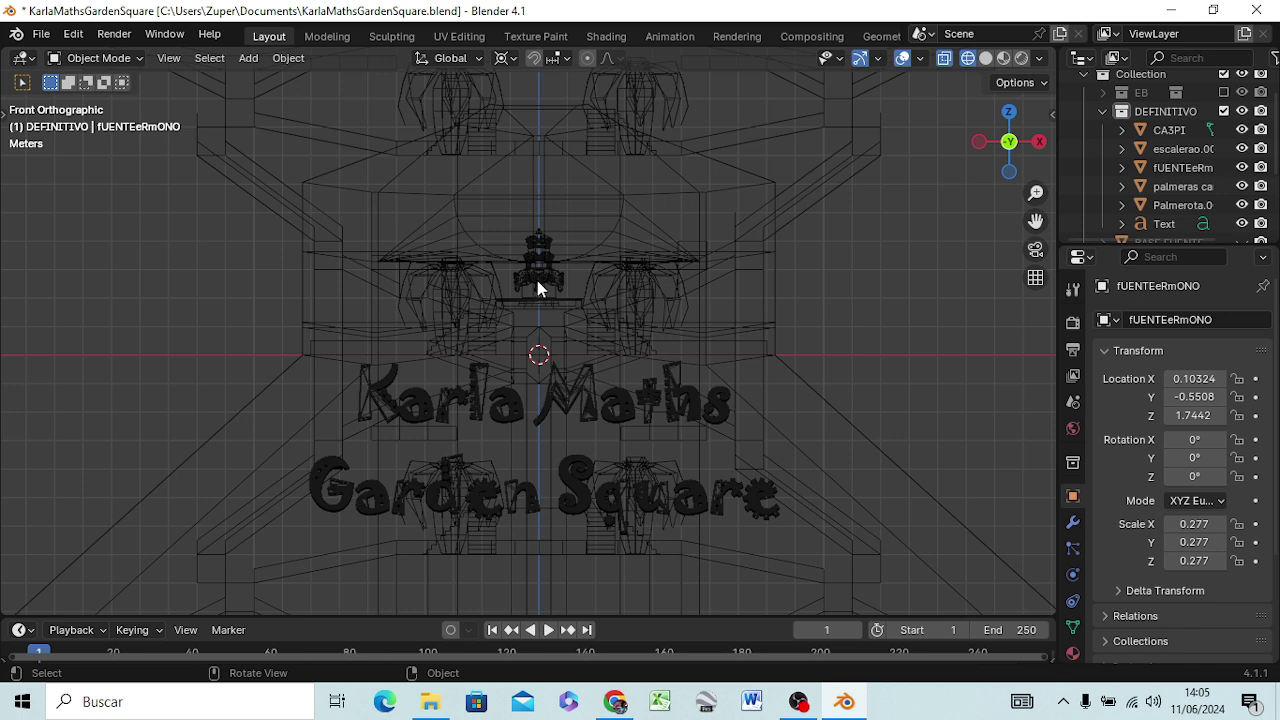
click(537, 280)
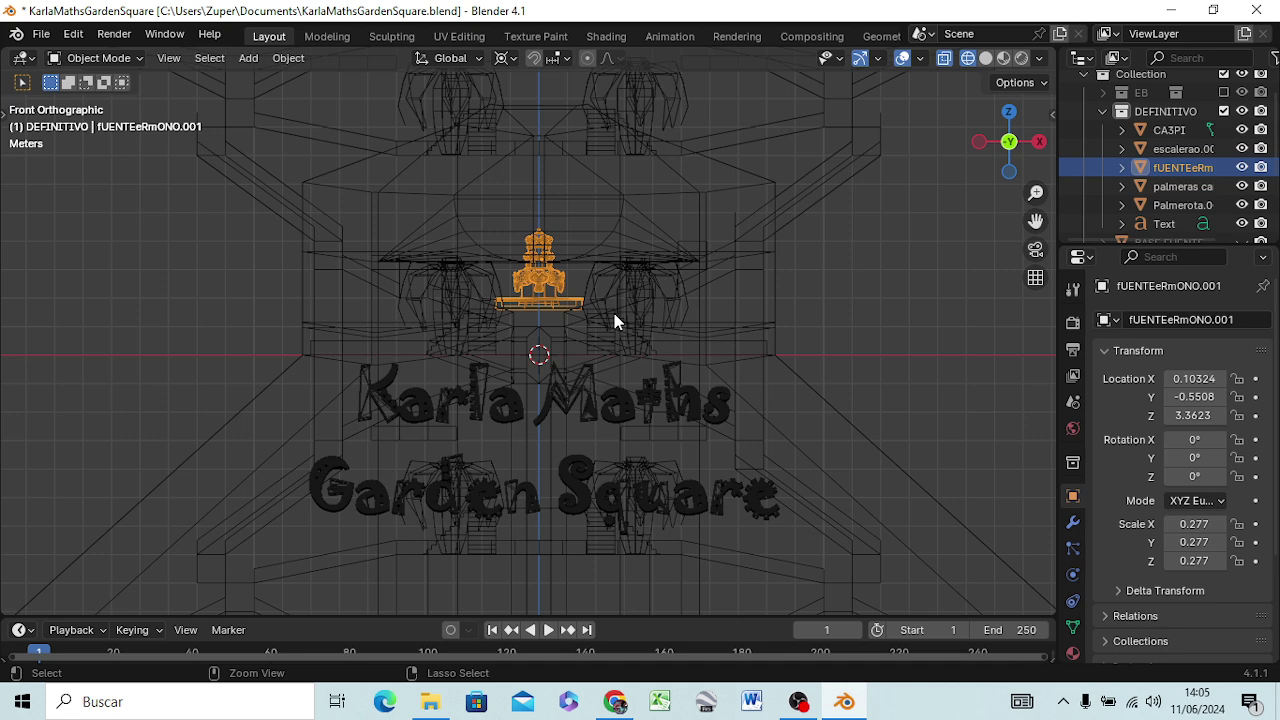
- Copy the fountain, paste it into the collection, and raise the copy about 7 m on Z
right_click(1160, 164)
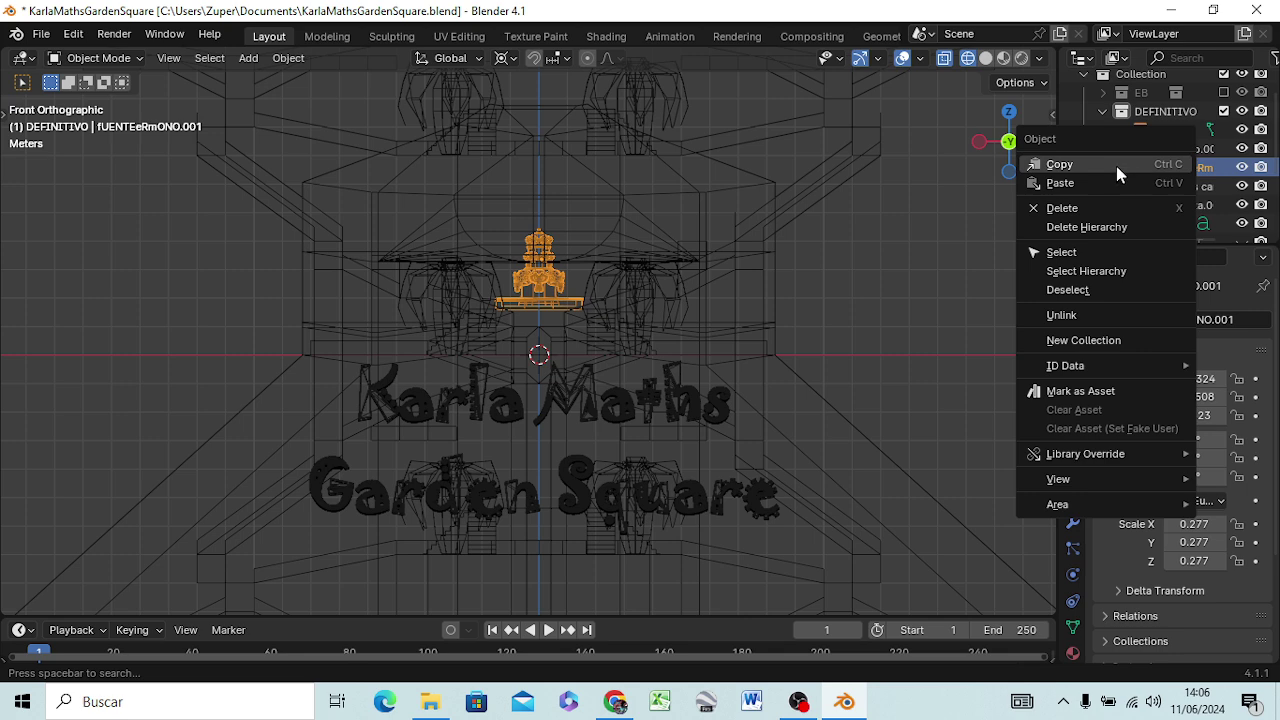
click(1116, 166)
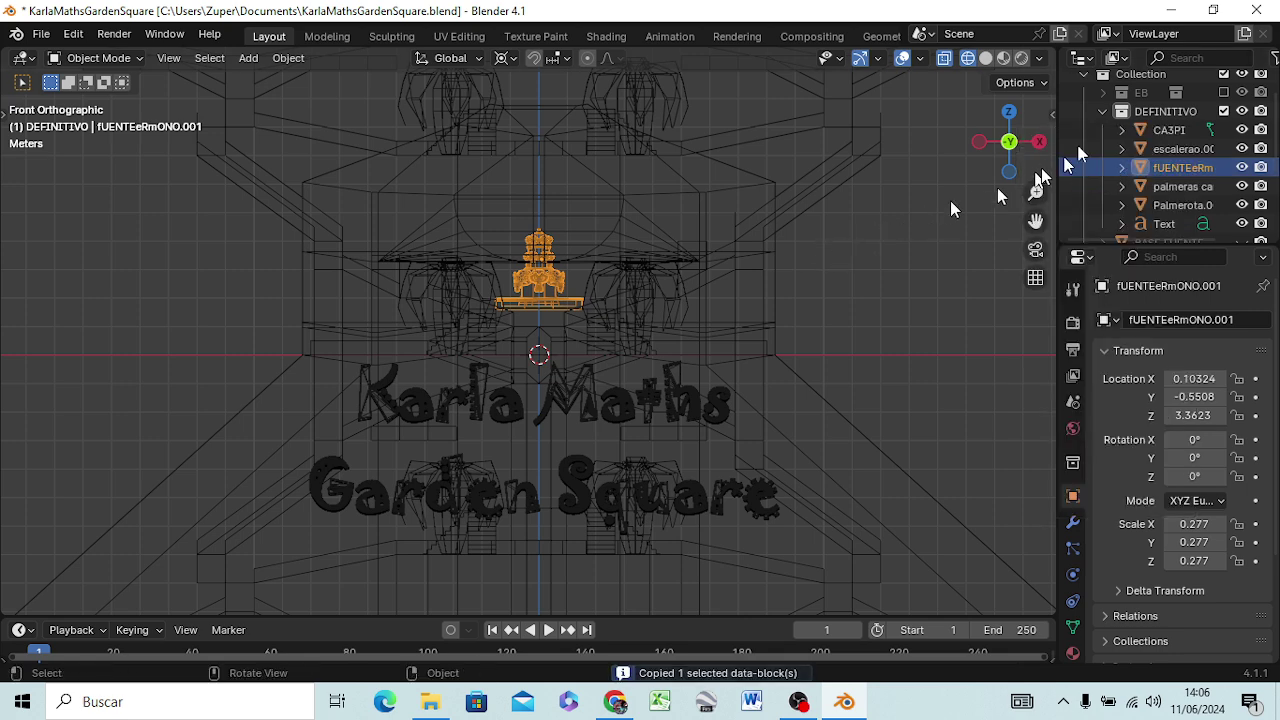
right_click(1135, 113)
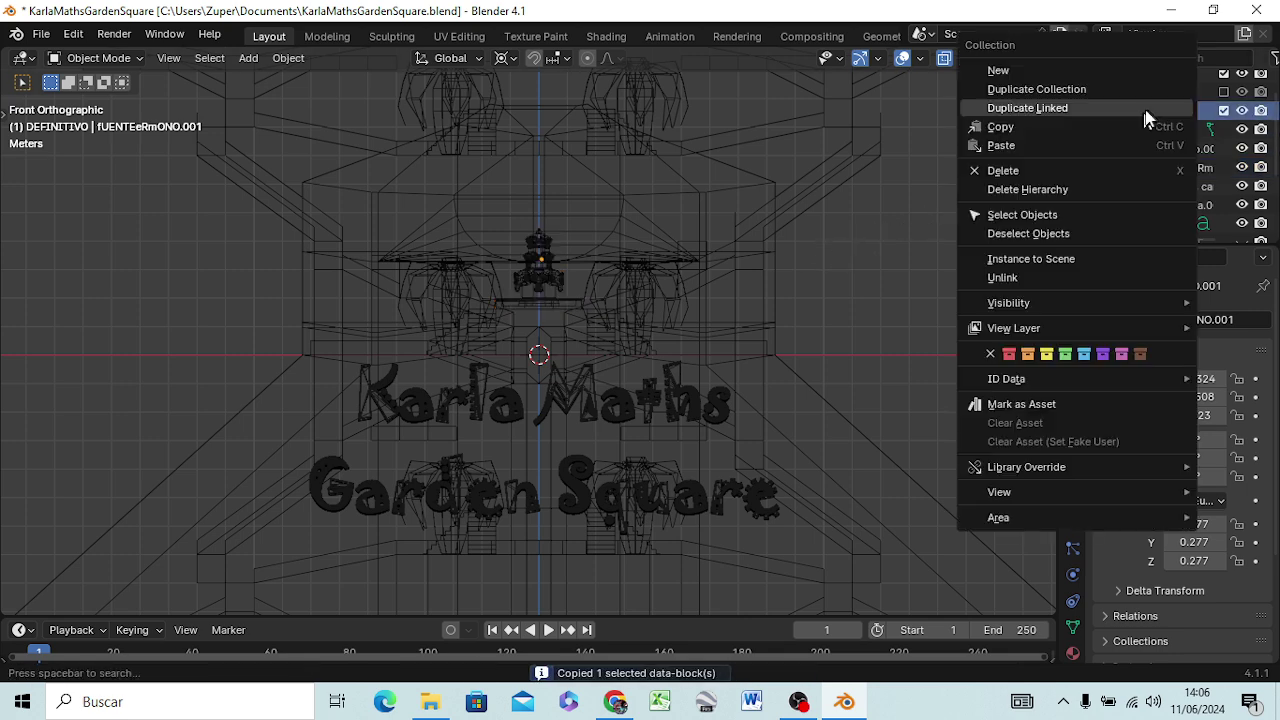
click(1040, 147)
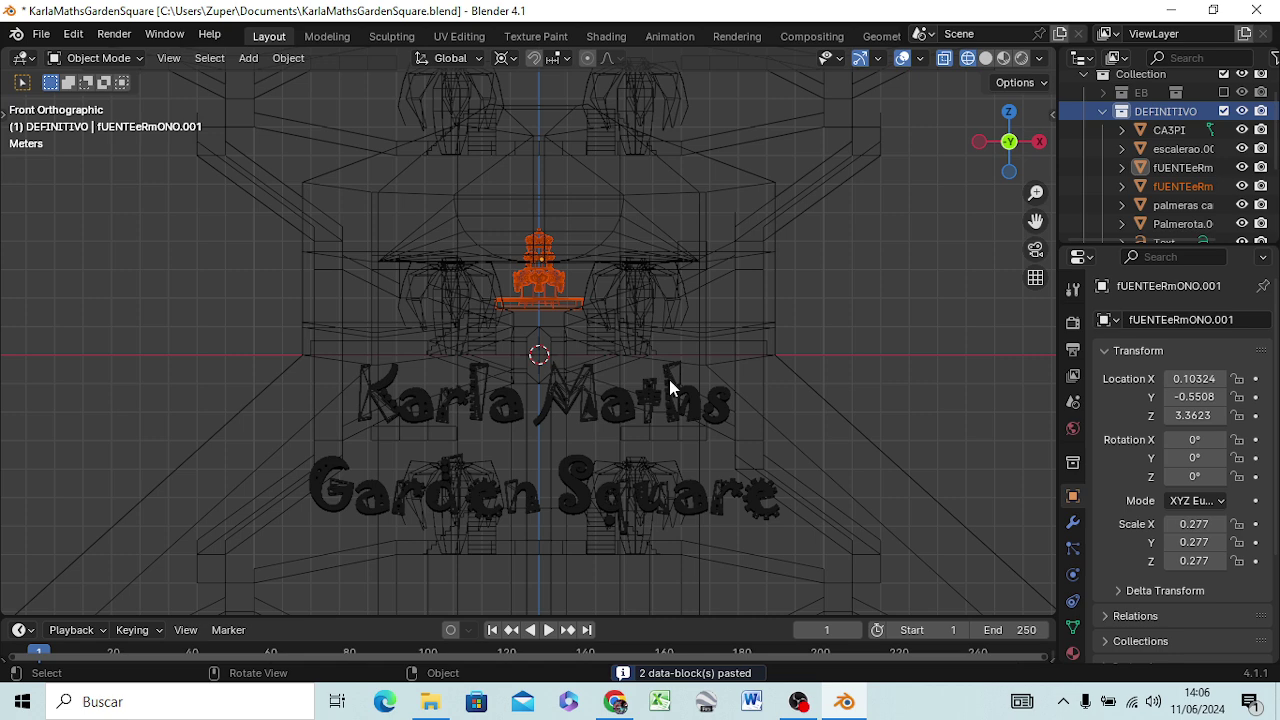
key(g)
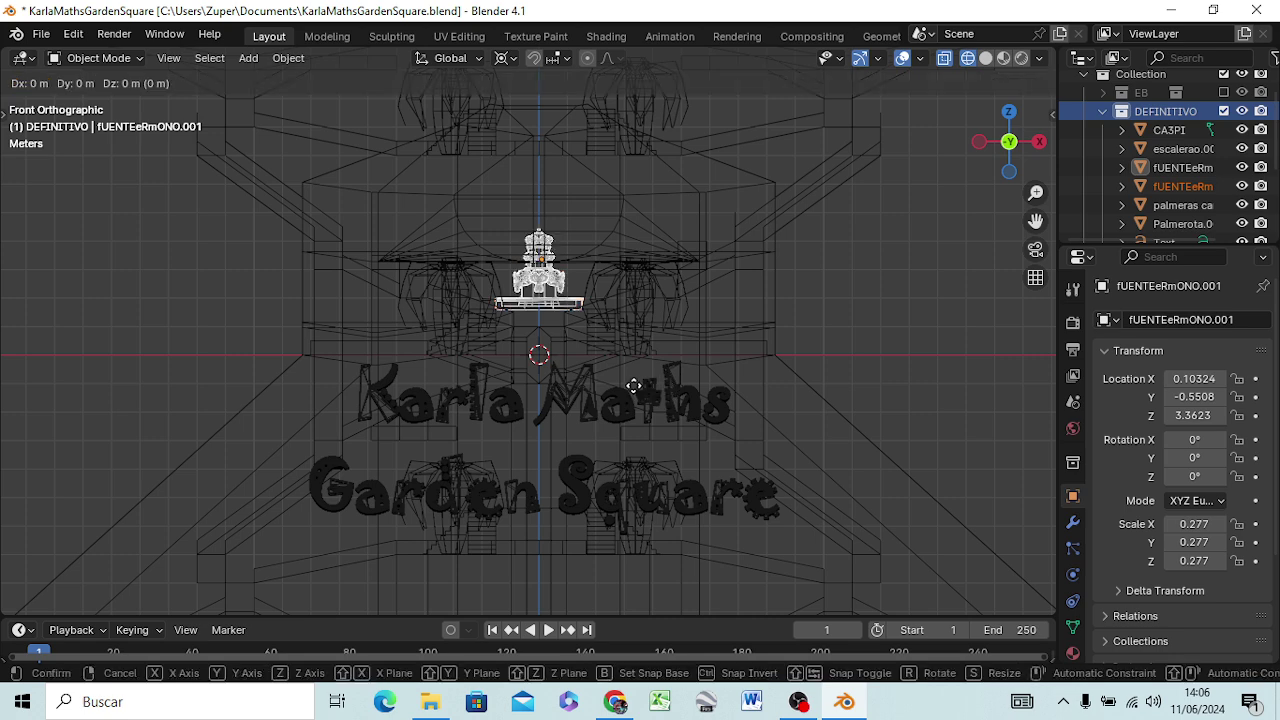
key(z)
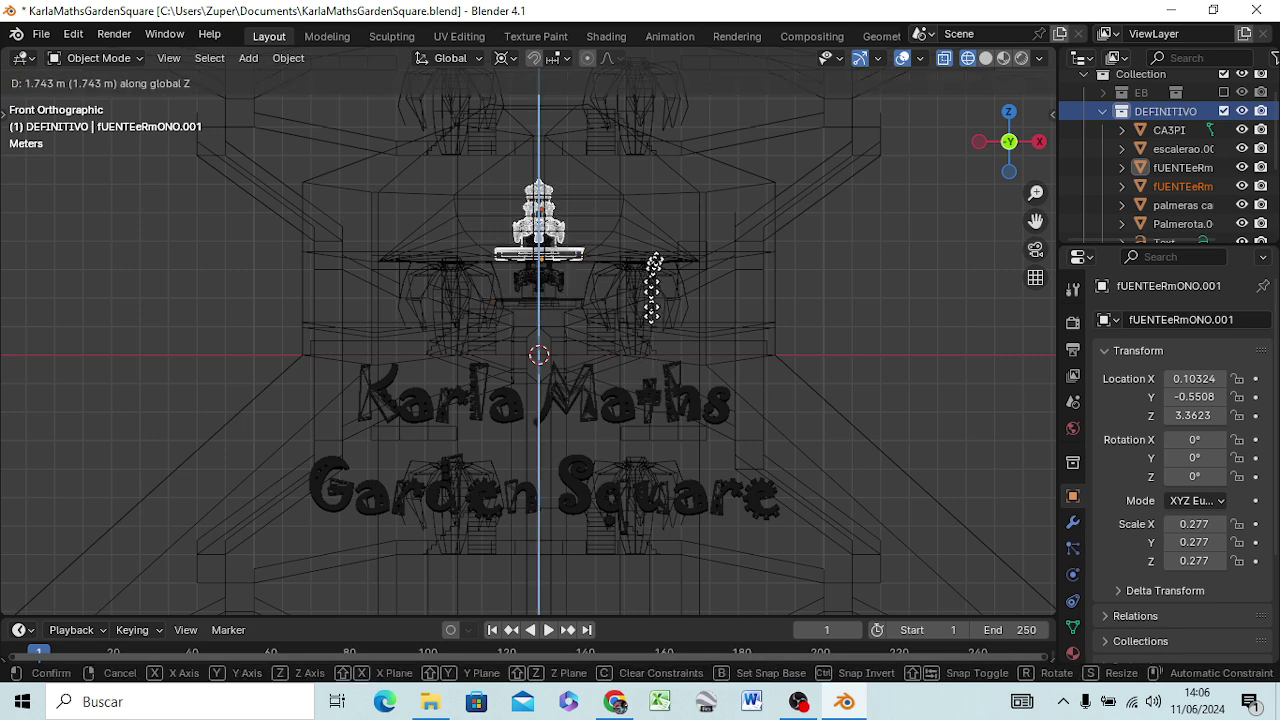
click(668, 182)
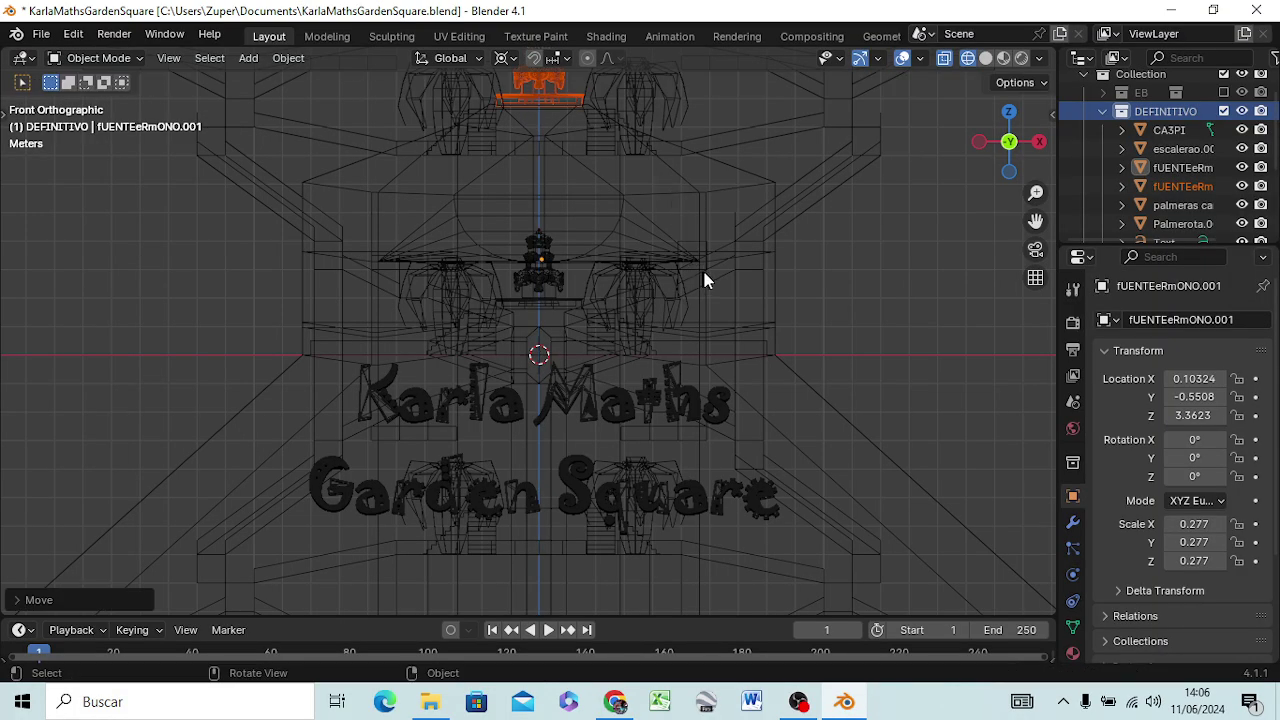
mouse_move(704, 280)
middle_down()
mouse_move(695, 450)
mouse_move(706, 271)
mouse_move(706, 288)
middle_up()
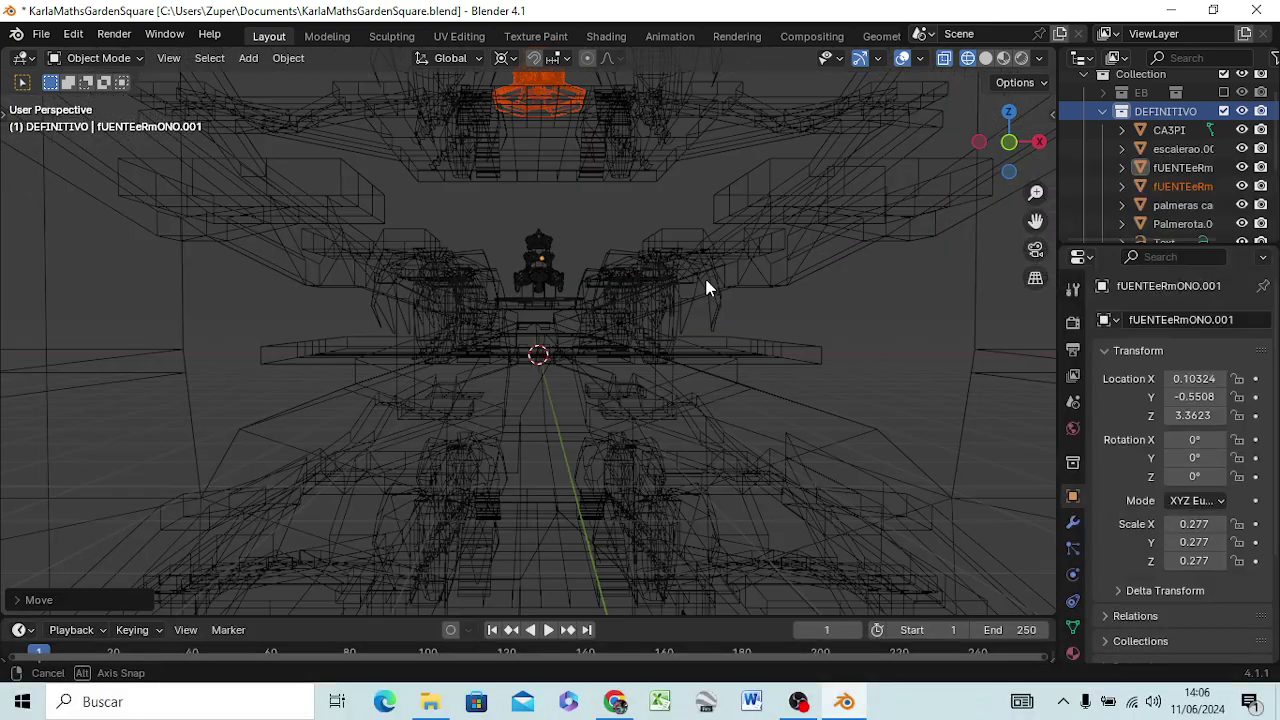
- Paste a second fountain copy and lower it about 6.9 m onto the lower plaza
right_click(1155, 113)
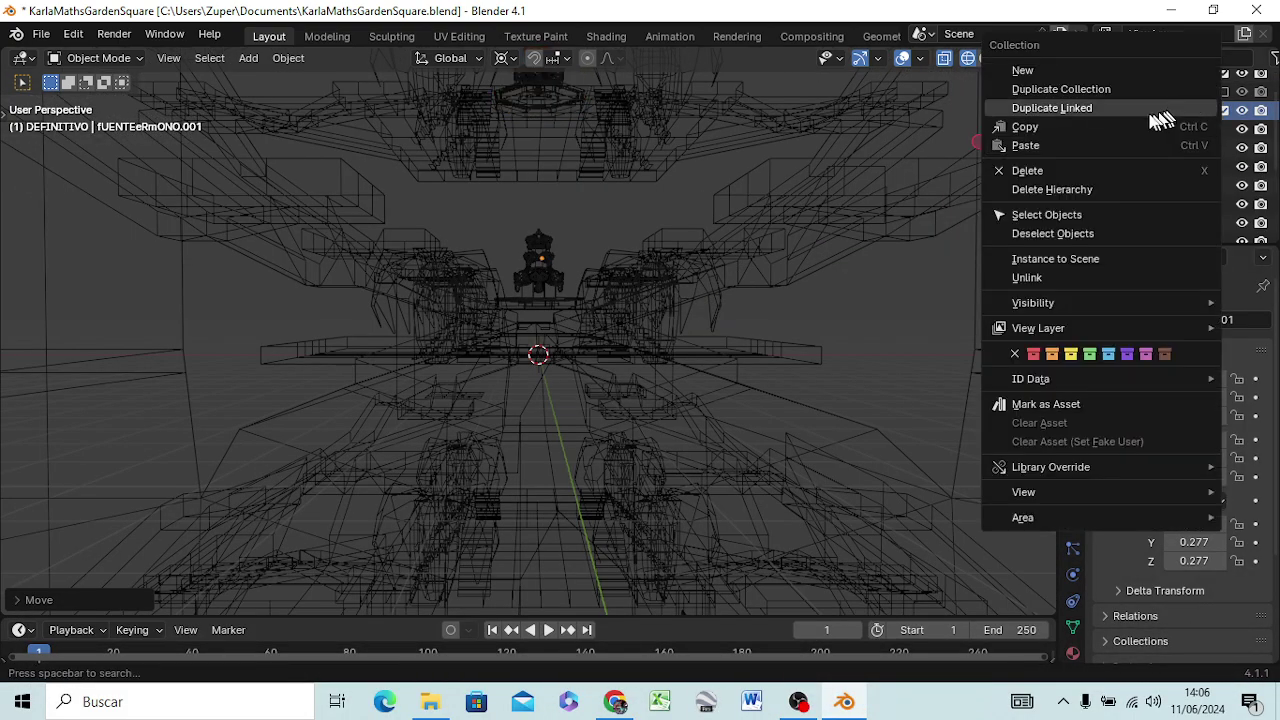
click(1022, 146)
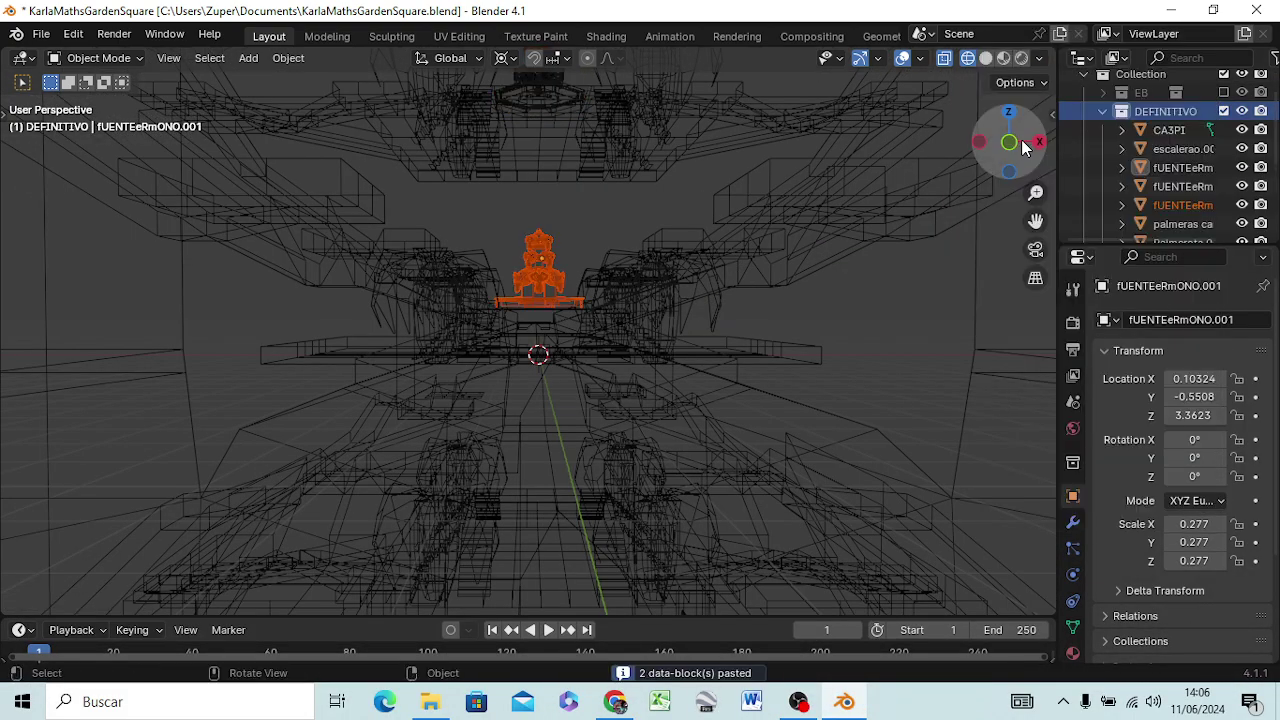
key(KP_1)
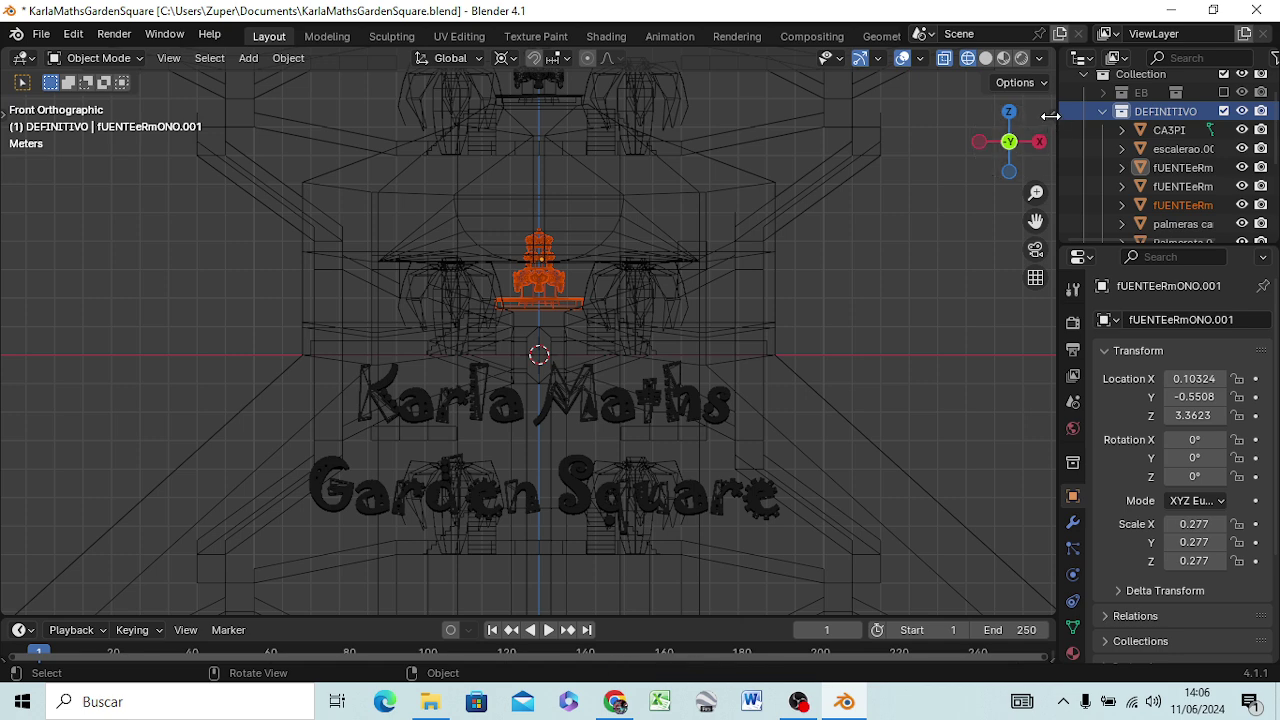
key(g)
key(z)
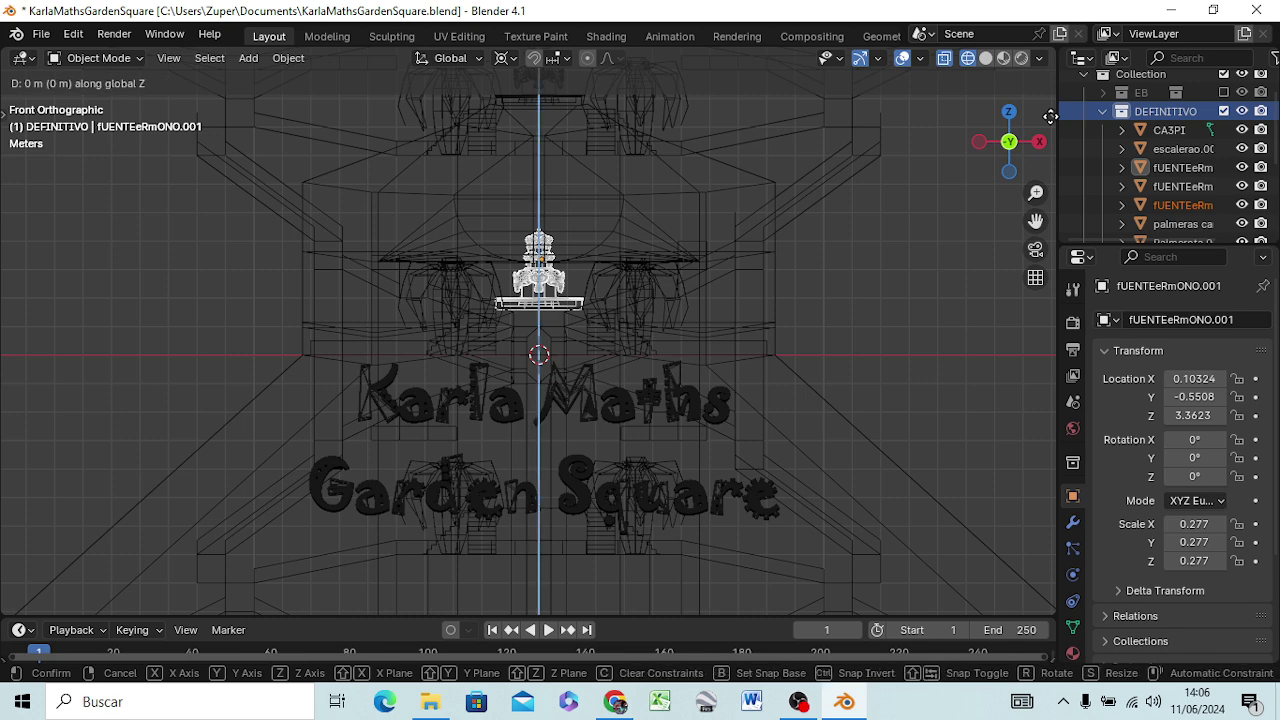
click(1038, 316)
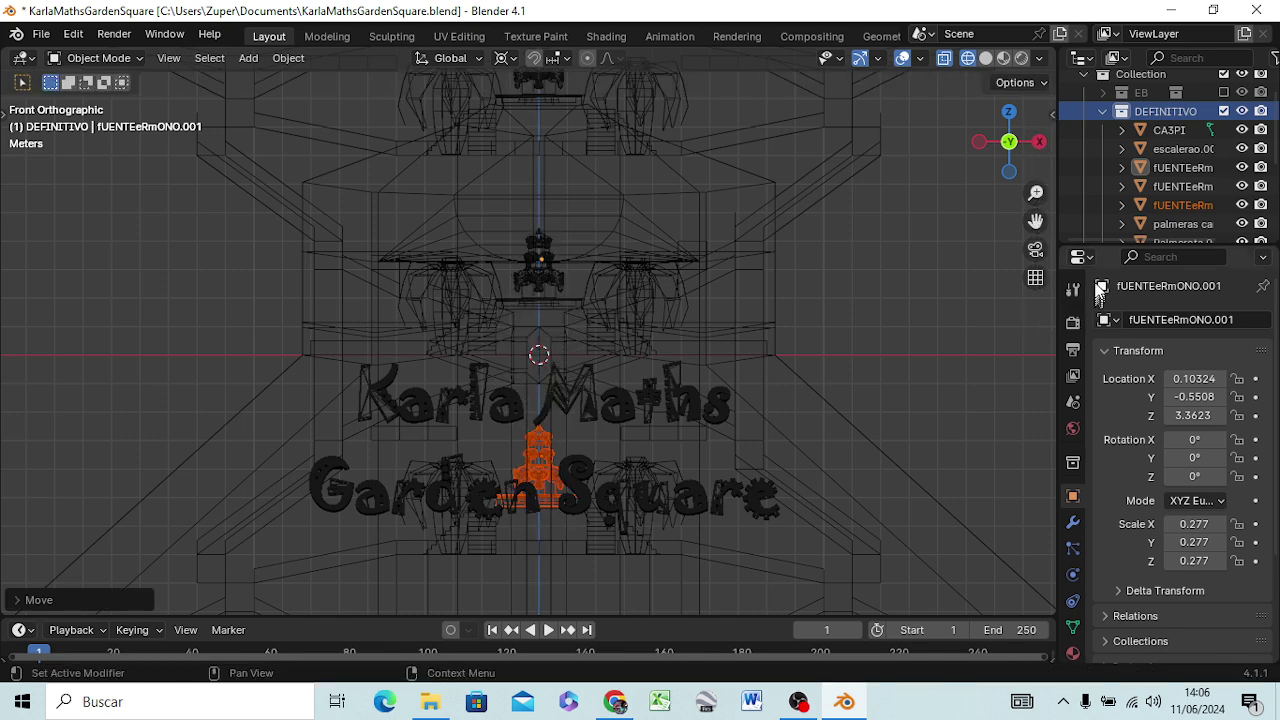
mouse_move(975, 333)
middle_down()
mouse_move(675, 388)
mouse_move(706, 323)
mouse_move(920, 363)
mouse_move(1008, 340)
mouse_move(900, 390)
mouse_move(743, 420)
mouse_move(528, 403)
mouse_move(517, 381)
mouse_move(666, 320)
mouse_move(800, 349)
mouse_move(778, 356)
middle_up()
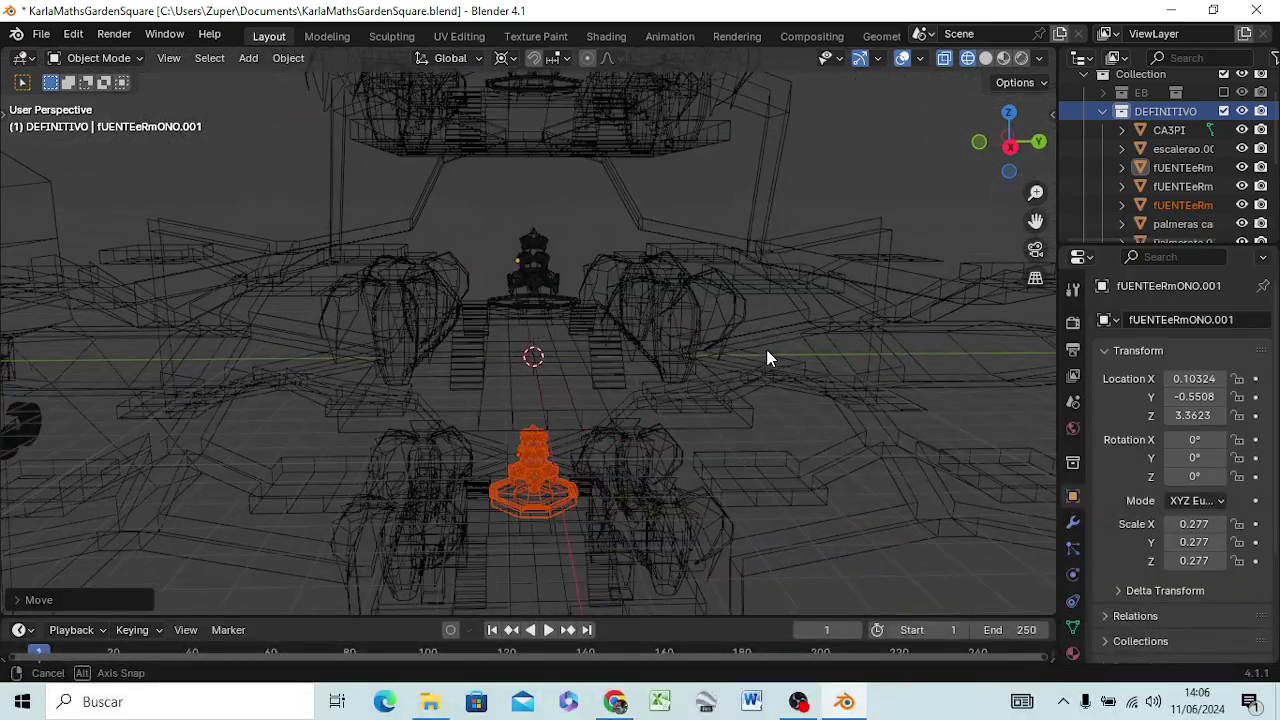
- Switch the viewport to solid shading and orbit out to view the whole garden
key(z)
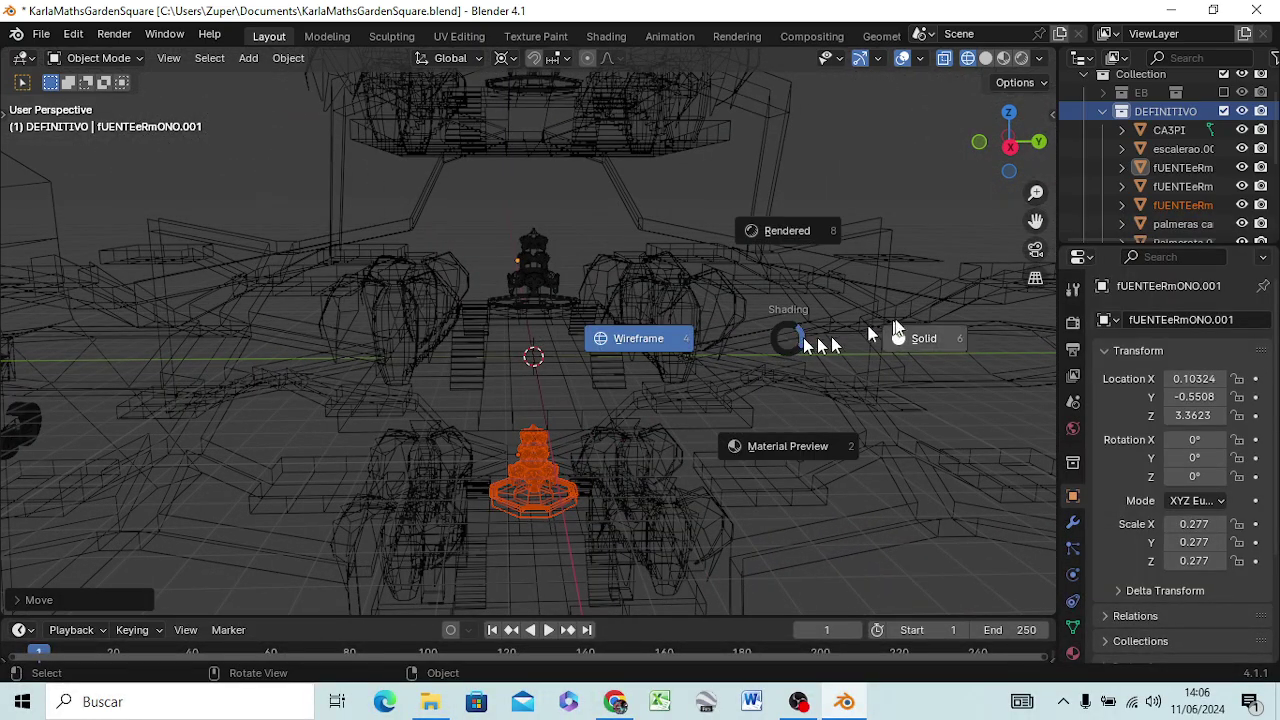
click(929, 339)
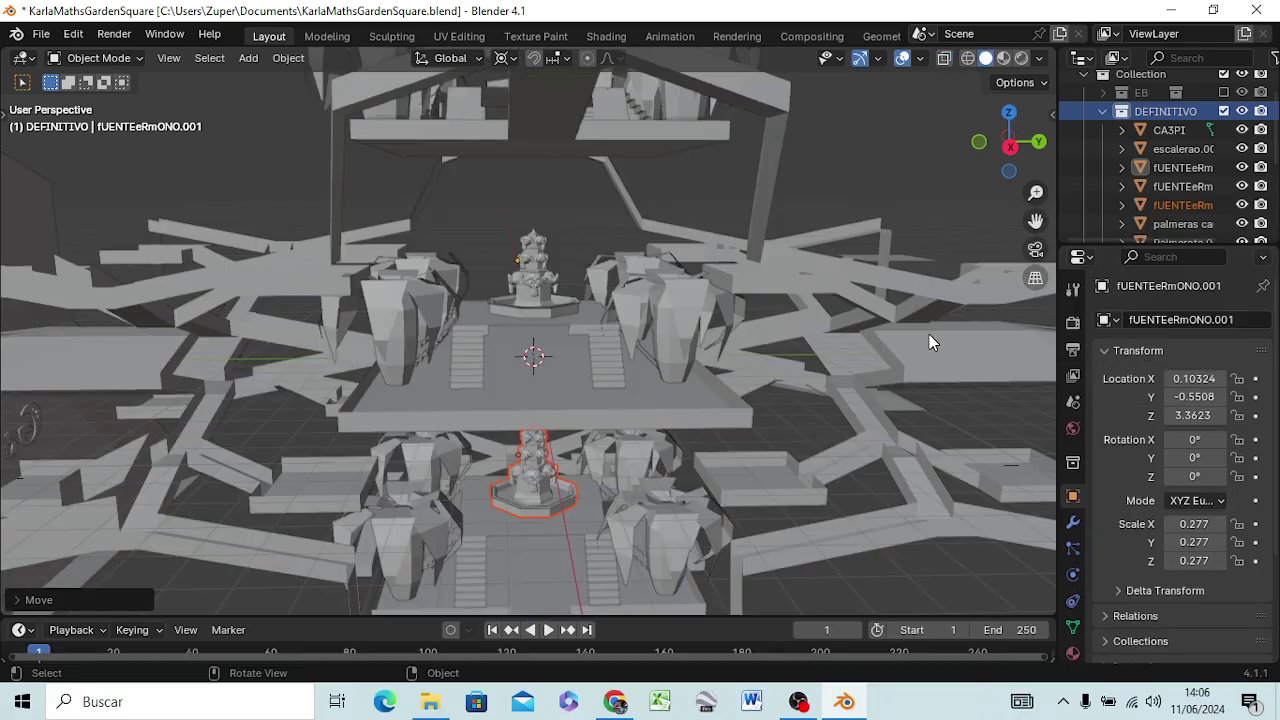
middle_drag(648, 330, 85, 325)
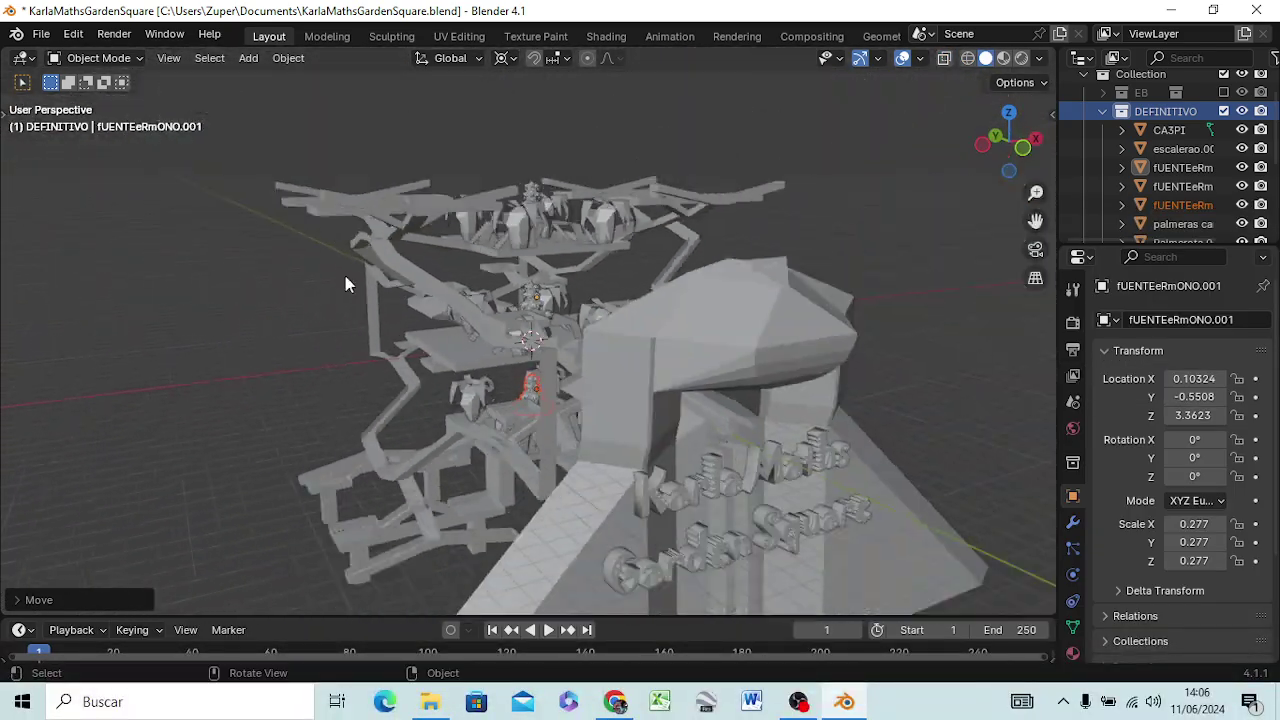
mouse_move(85, 325)
middle_down()
mouse_move(710, 295)
mouse_move(535, 210)
mouse_move(571, 286)
mouse_move(590, 388)
mouse_move(564, 262)
mouse_move(524, 226)
middle_up()
scroll(524, 226, up, 3)
scroll(535, 260, up, 3)
scroll(542, 276, up, 2)
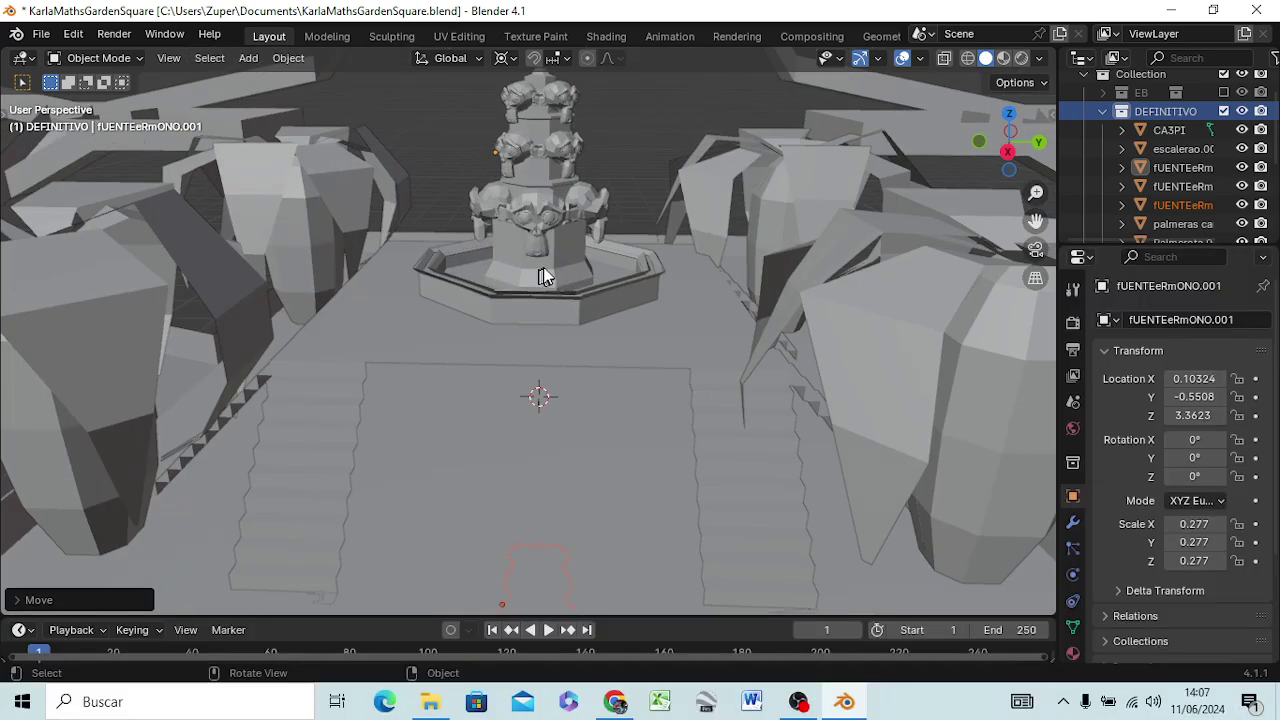
scroll(546, 268, down, 5)
scroll(556, 278, down, 4)
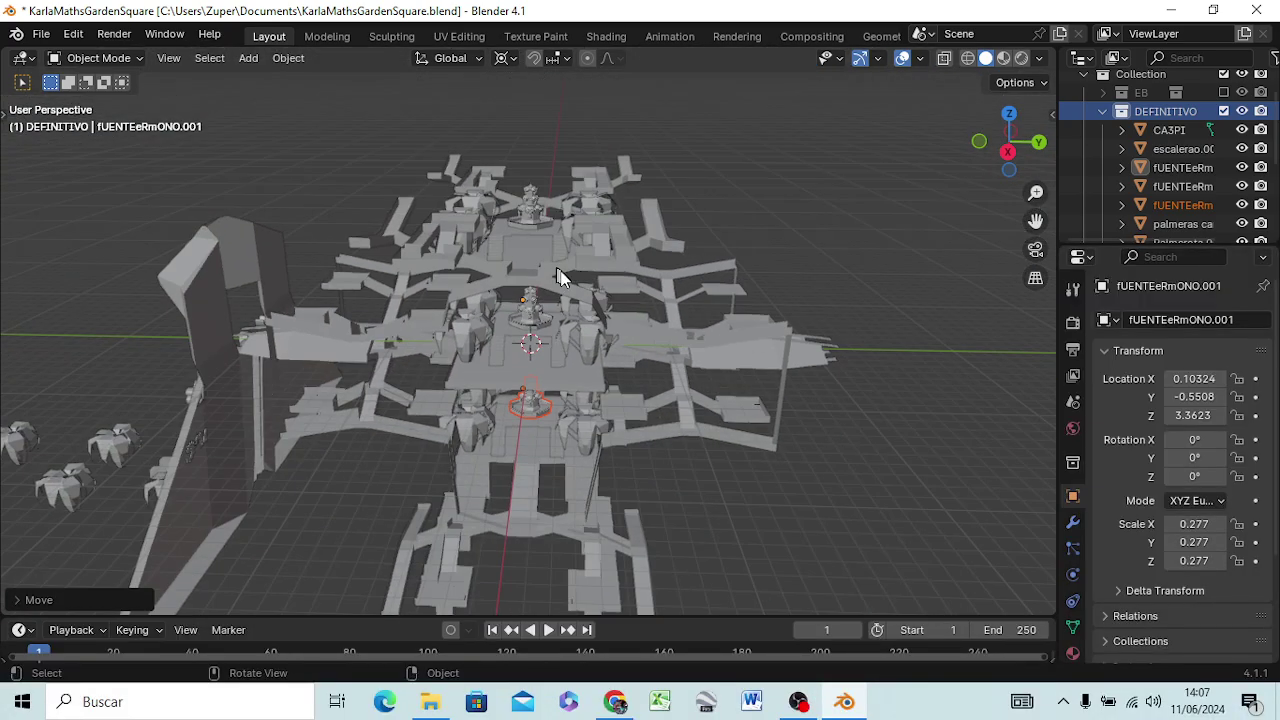
scroll(568, 290, down, 2)
- Orbit and zoom to inspect the fountains and the KarlaMaths Garden Square lettering
mouse_move(498, 335)
middle_down()
mouse_move(686, 337)
mouse_move(823, 303)
mouse_move(582, 292)
mouse_move(372, 319)
middle_up()
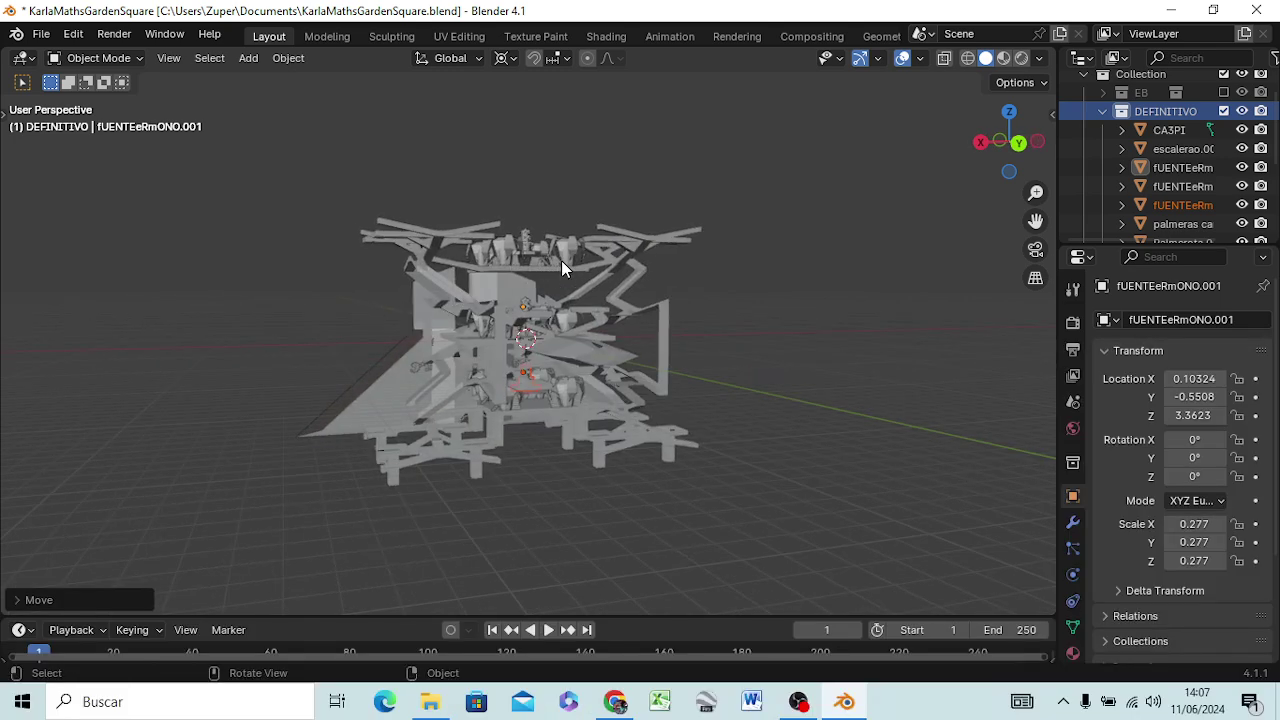
scroll(561, 260, up, 1)
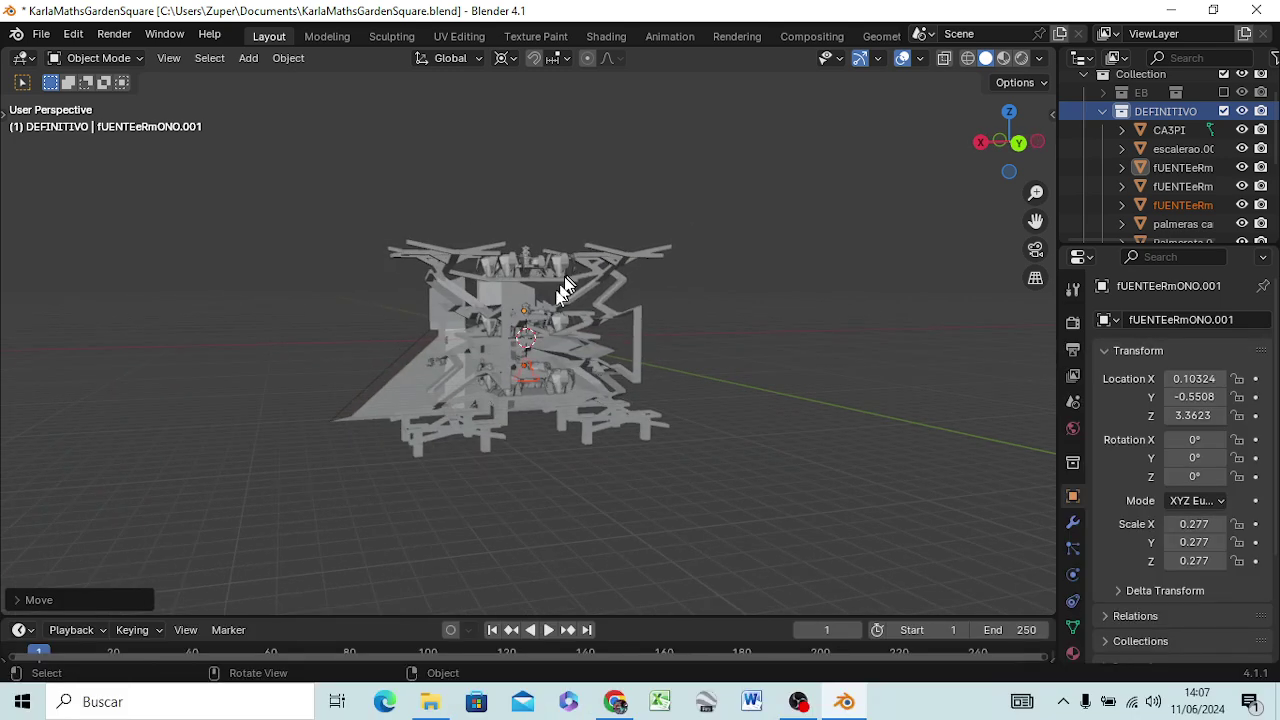
scroll(554, 336, up, 3)
scroll(554, 336, up, 5)
scroll(561, 327, up, 3)
mouse_move(561, 327)
middle_down()
mouse_move(969, 284)
mouse_move(909, 337)
middle_up()
scroll(909, 337, down, 5)
scroll(751, 349, down, 3)
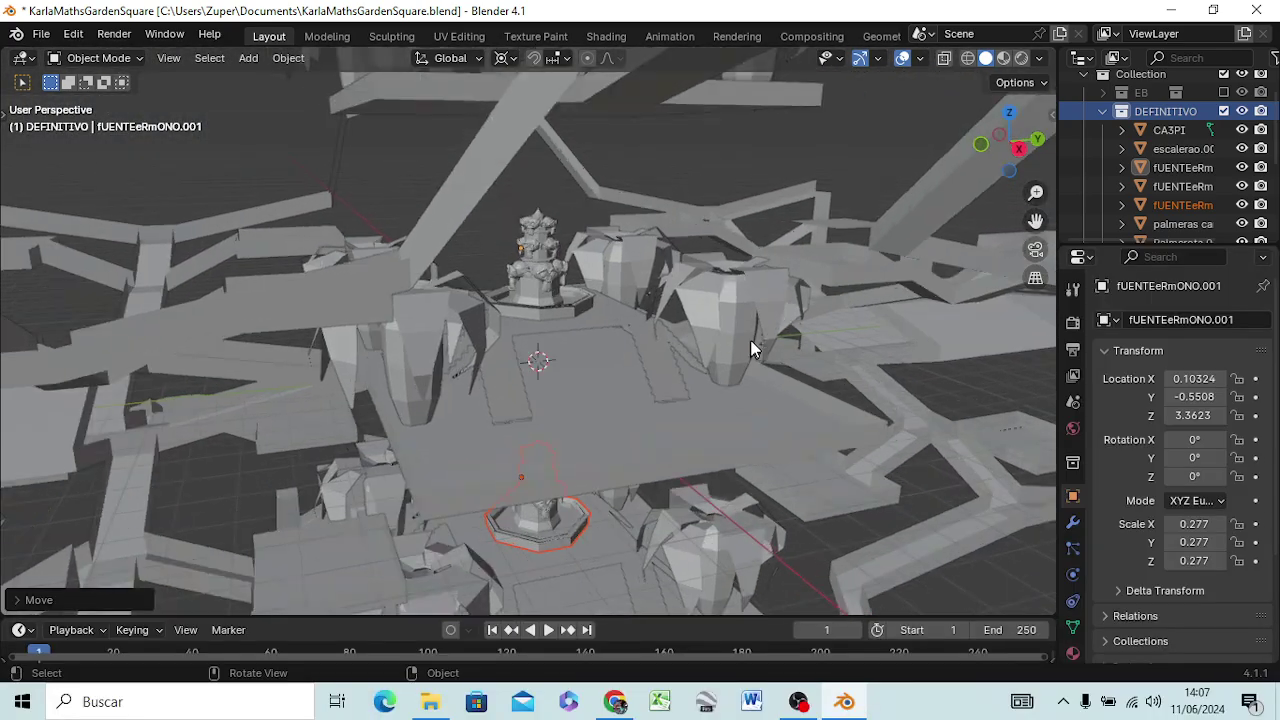
mouse_move(757, 341)
middle_down()
mouse_move(840, 305)
mouse_move(771, 329)
middle_up()
scroll(771, 329, down, 3)
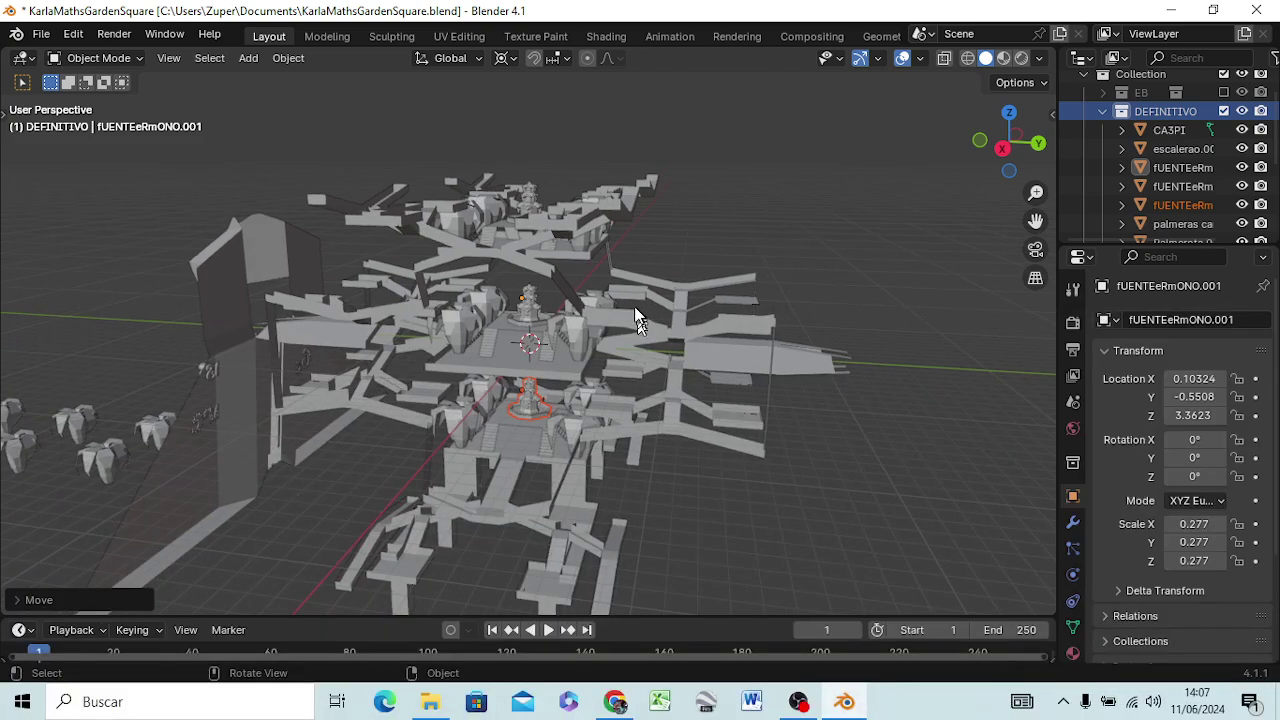
scroll(610, 300, up, 3)
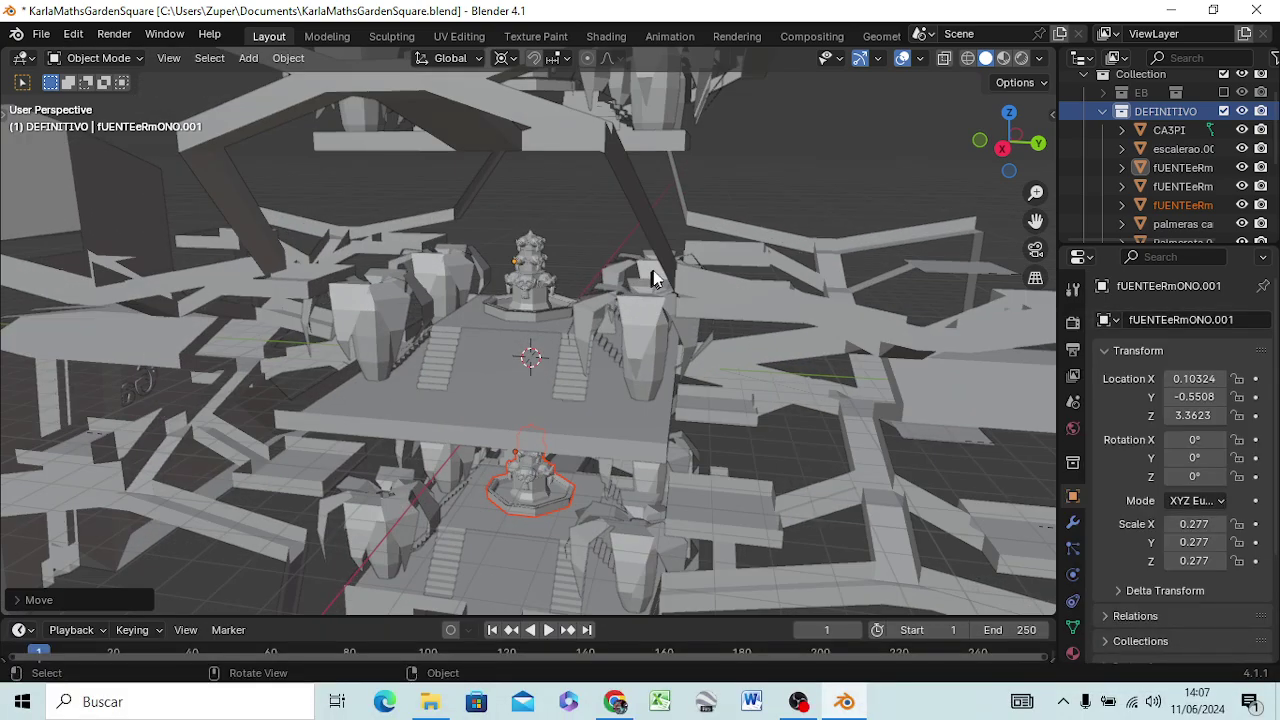